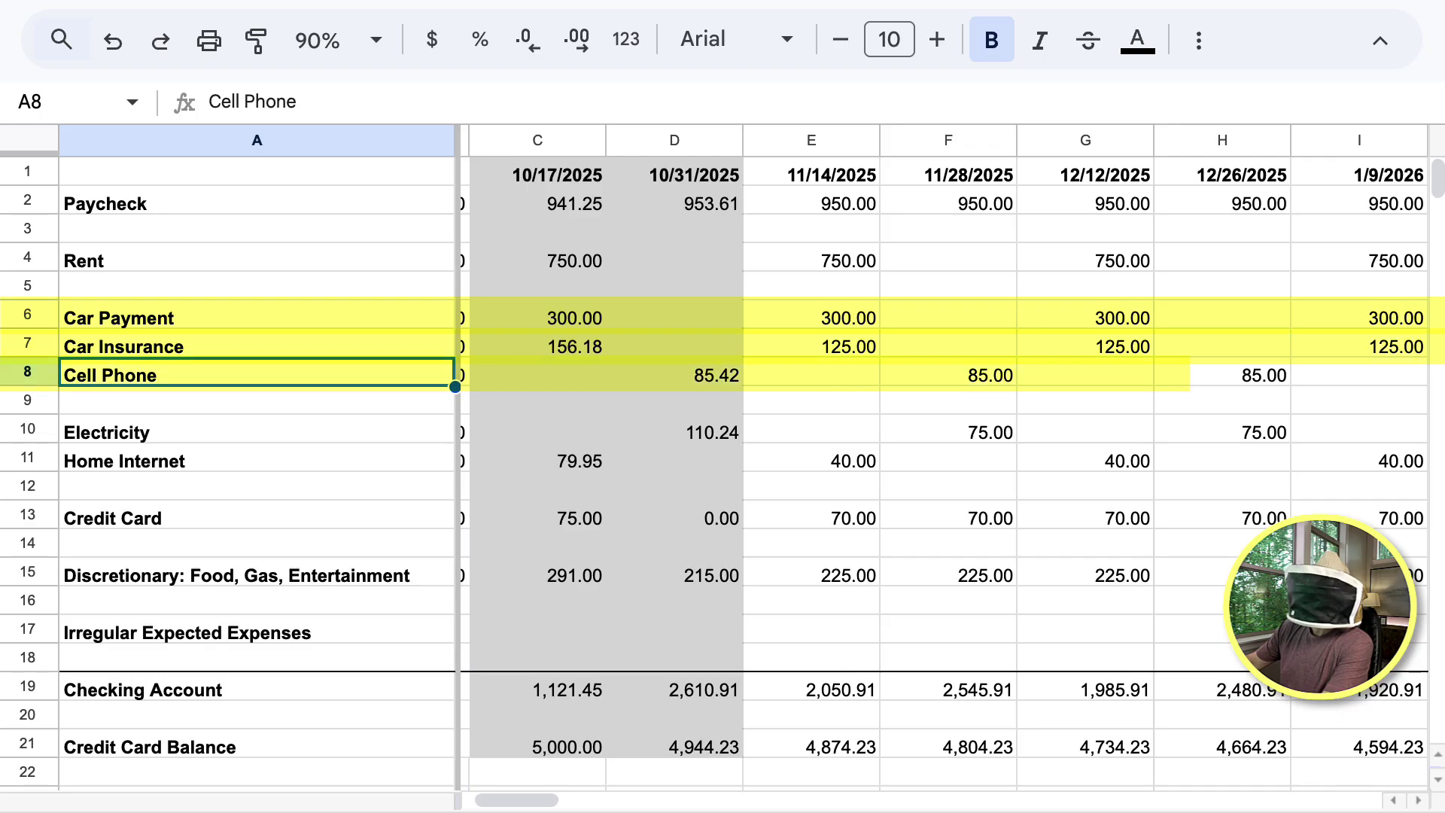
Examine the Home Internet row and the 11/14/2025 formulas for Checking Account, Credit Card Balance and Discretionary spending.
key(Down)
key(Down)
key(Down)
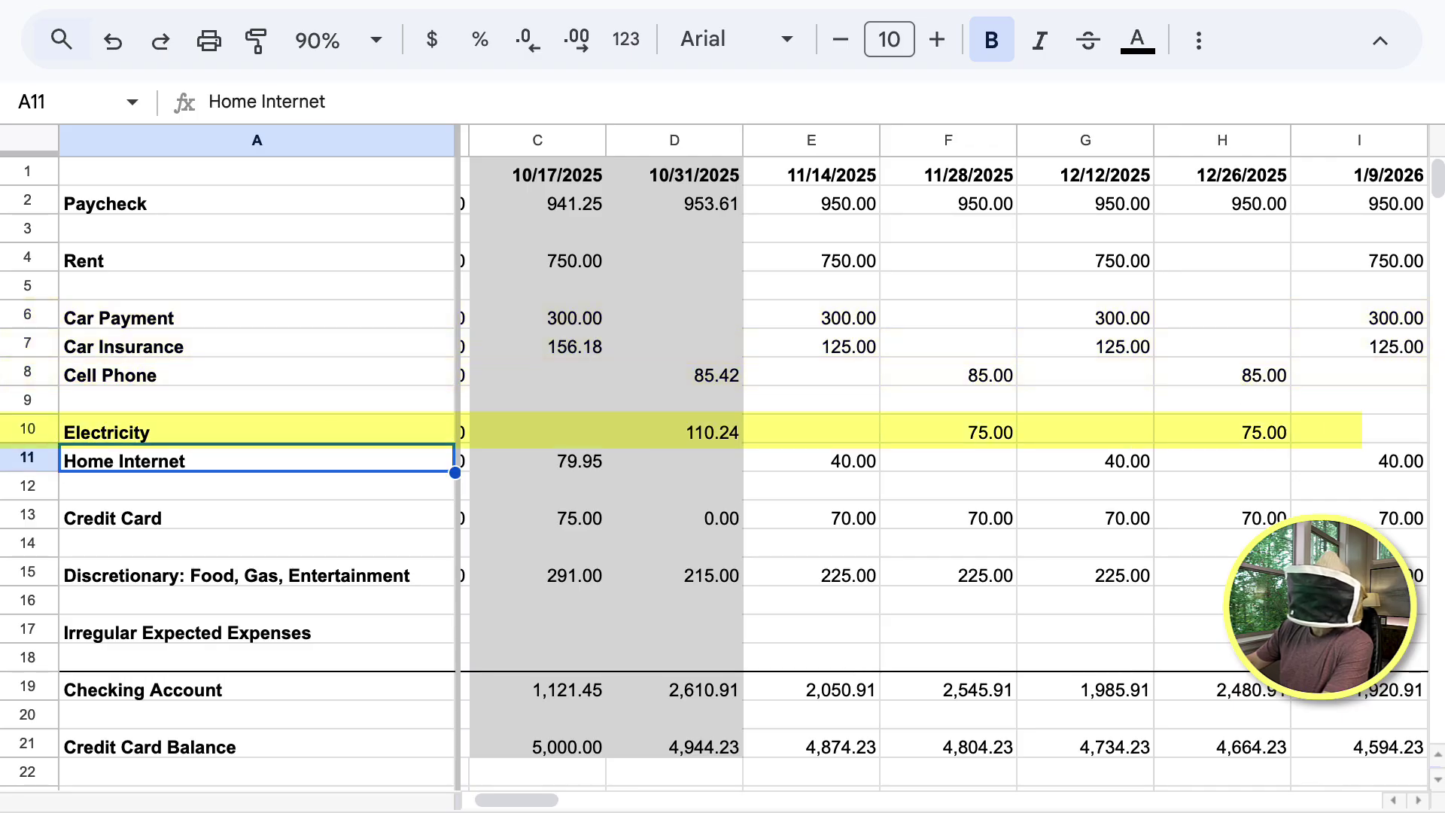
click(811, 459)
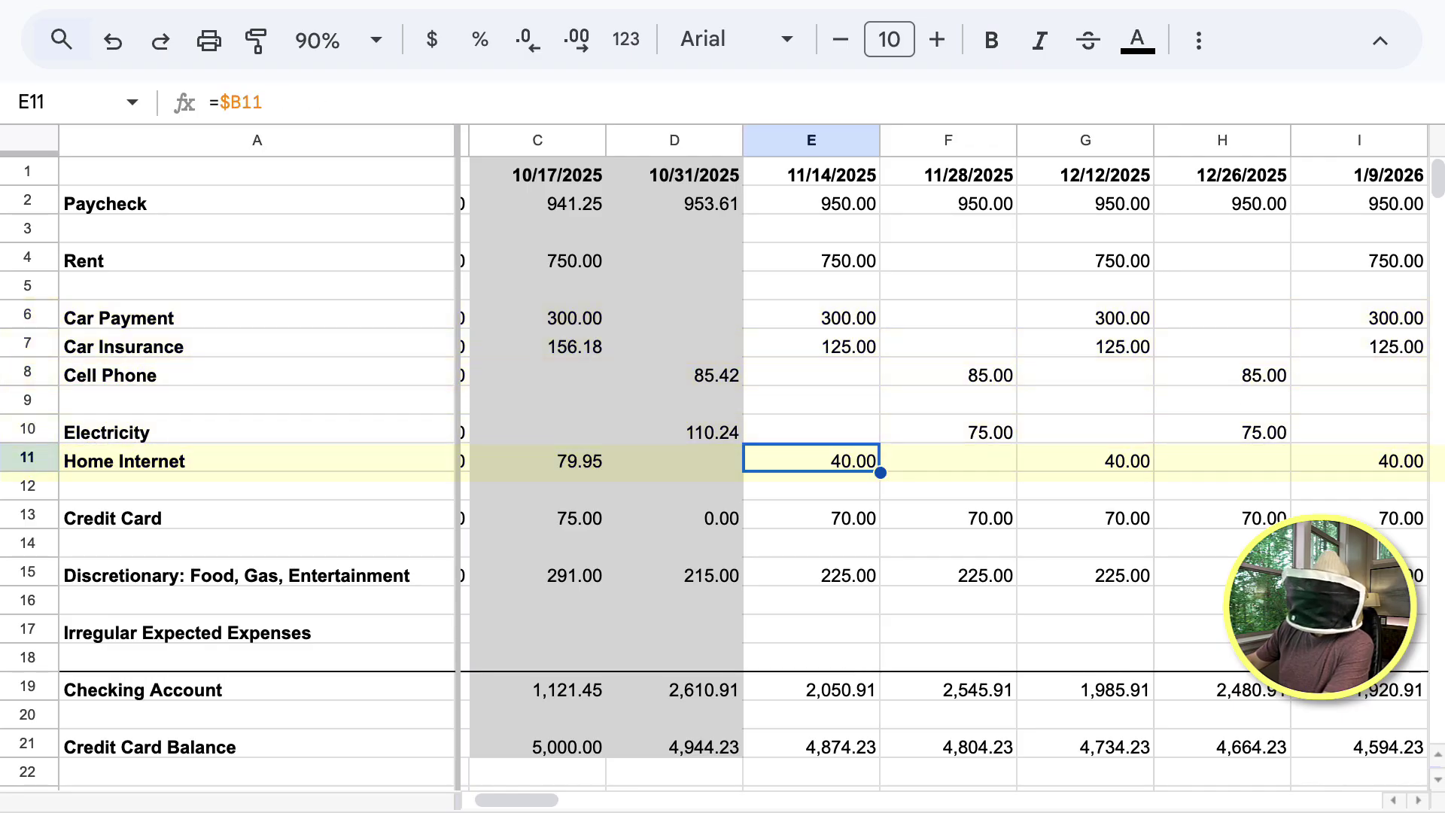
click(256, 687)
click(811, 686)
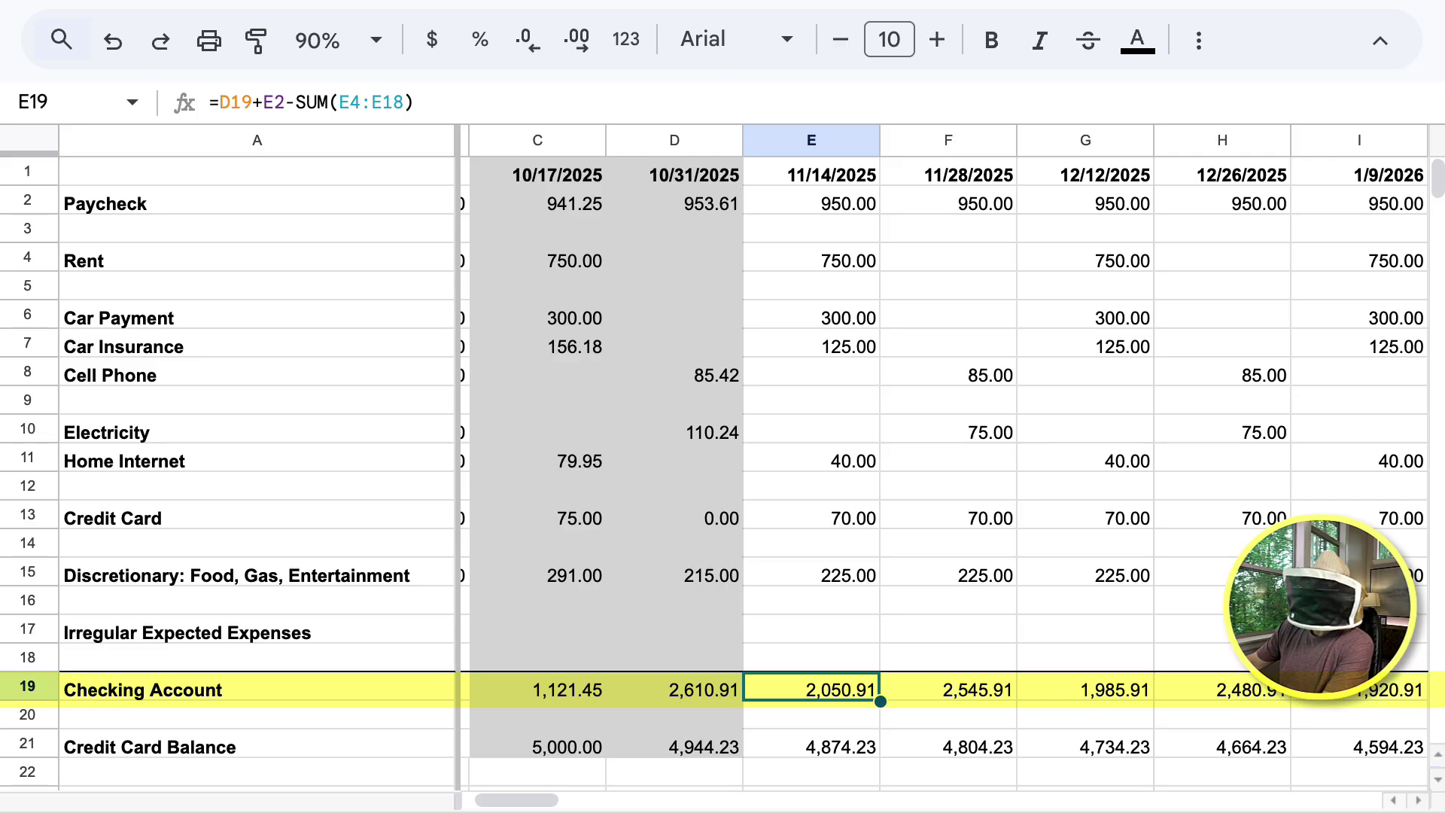
click(811, 743)
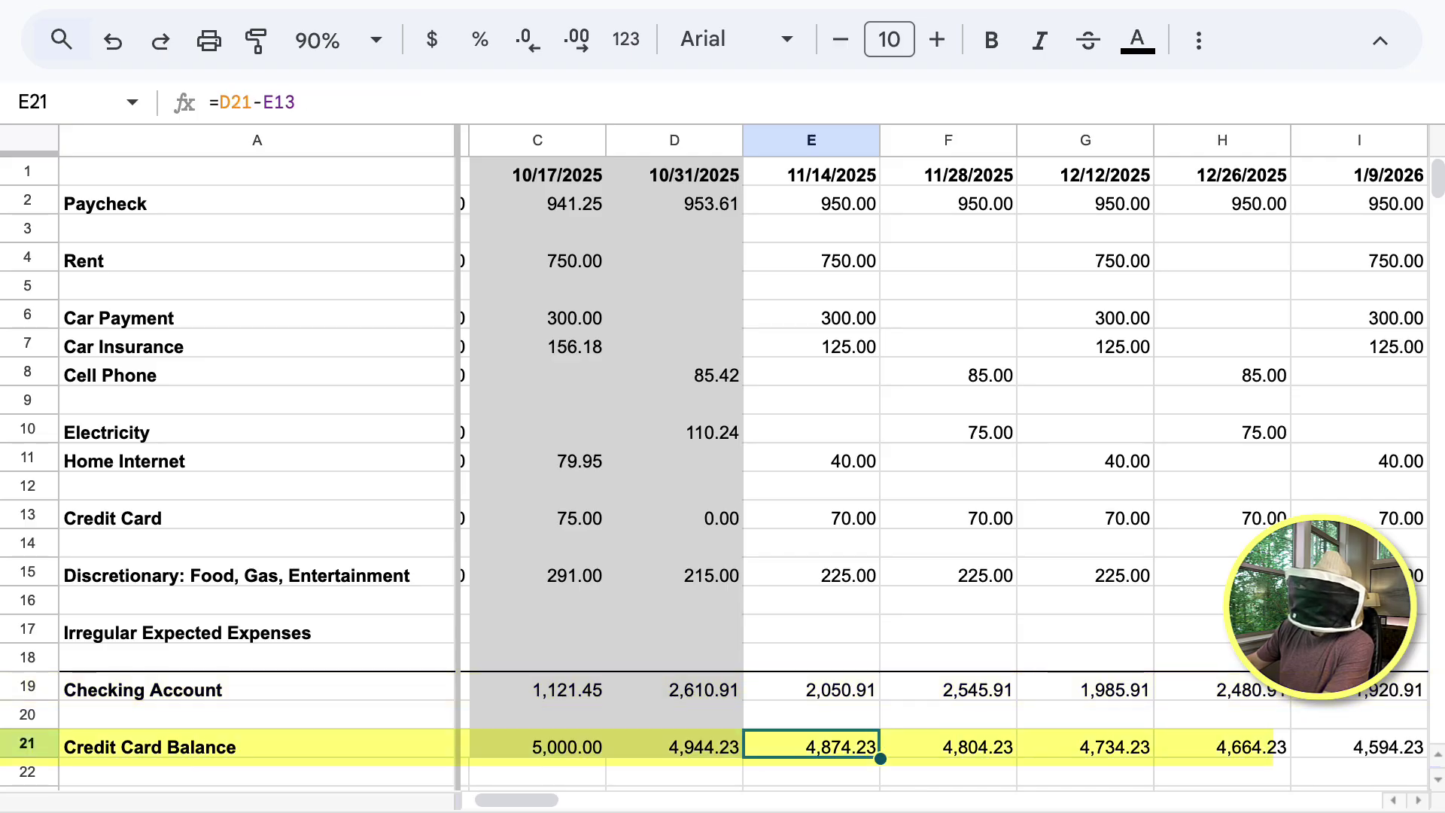
click(811, 686)
click(811, 572)
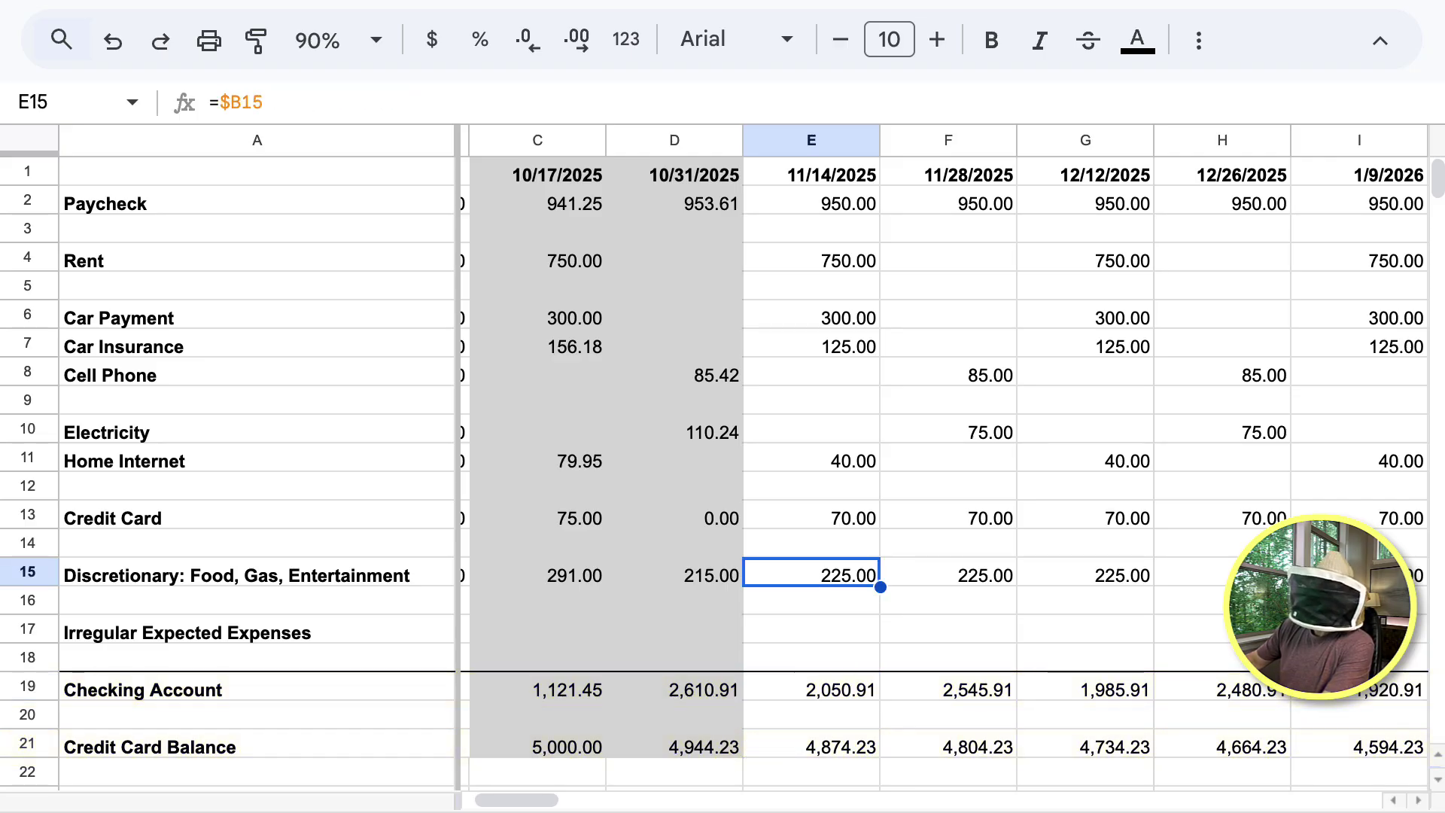
Examine the 11/14/2025 column between Discretionary spending and Checking Account, including the empty Irregular Expected Expenses cell.
key(Down)
key(Down)
key(Down)
key(Down)
key(Down)
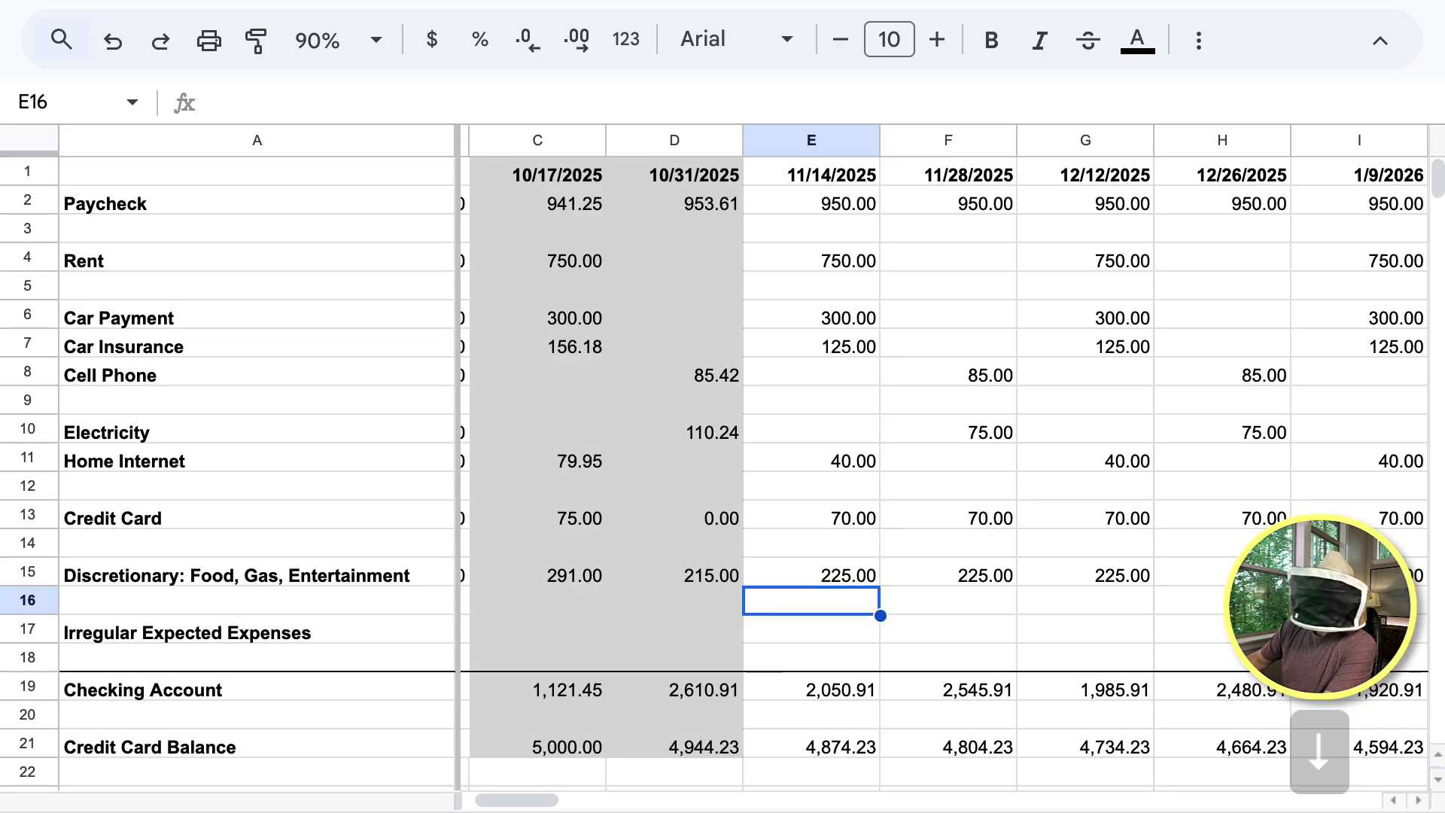
key(Up)
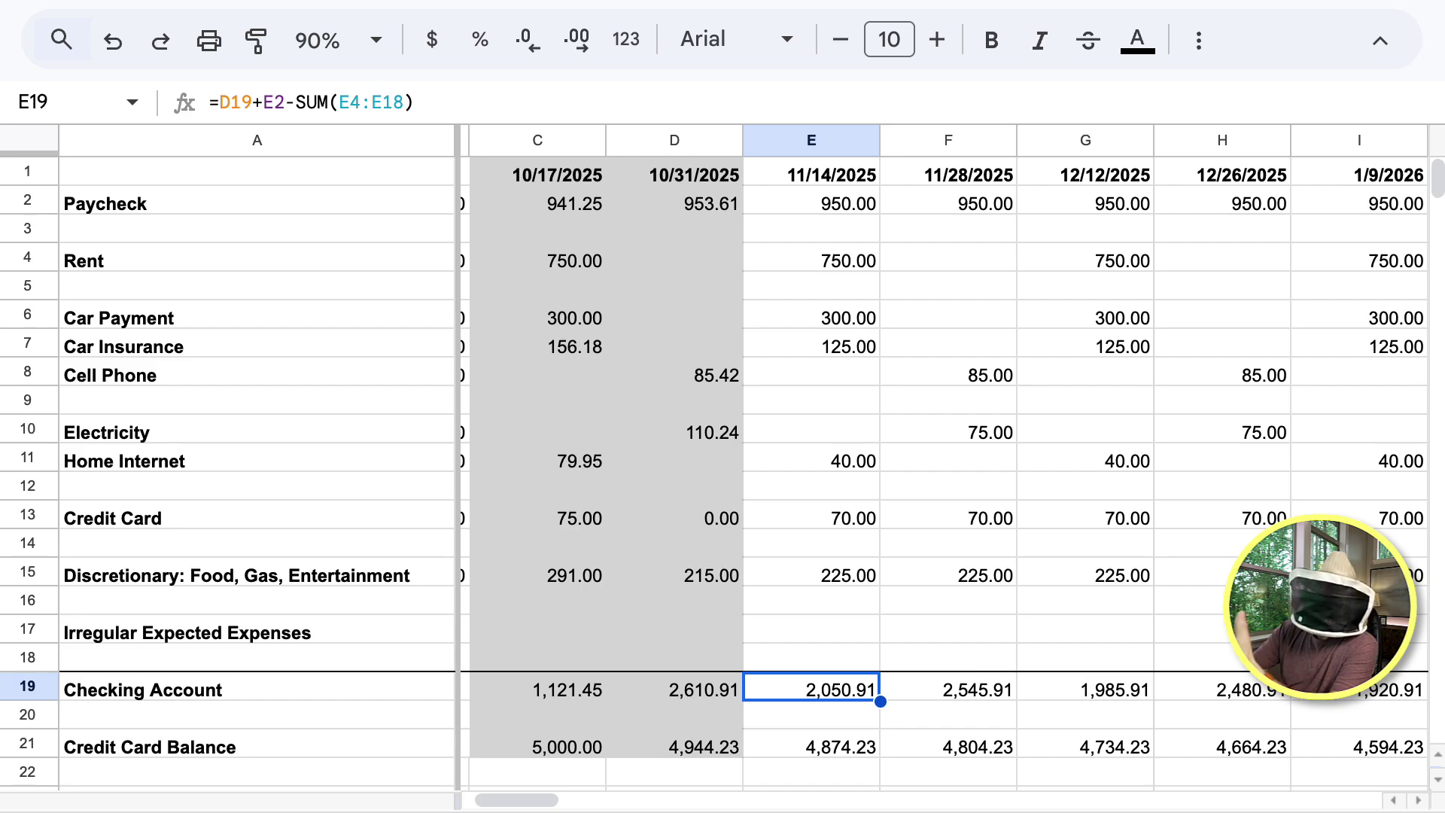
key(Up)
key(Up)
key(Up)
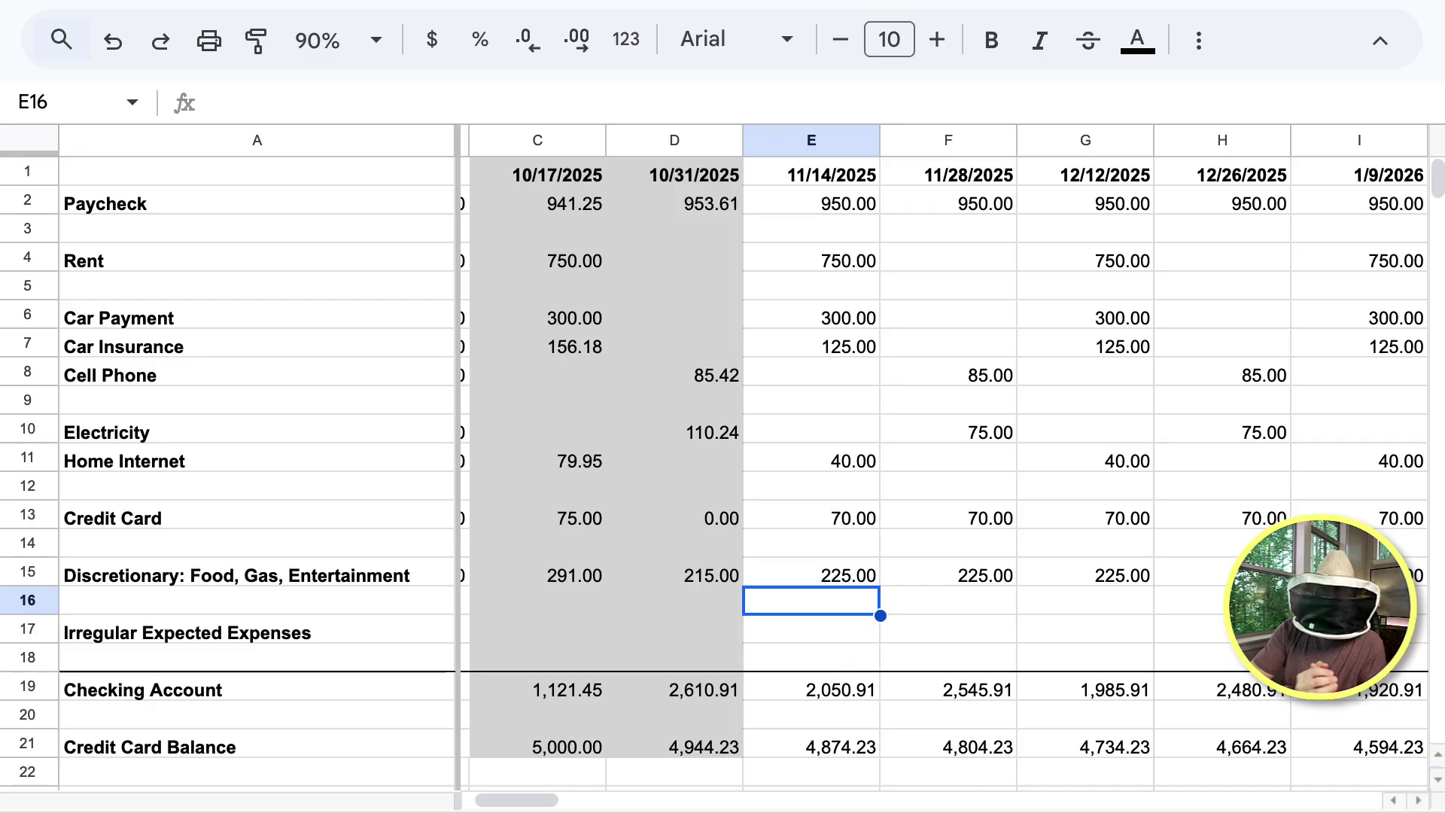
Compare the Paycheck entries for 11/14/2025 and 11/28/2025 with the earlier pay dates back to 10/17/2025.
click(811, 201)
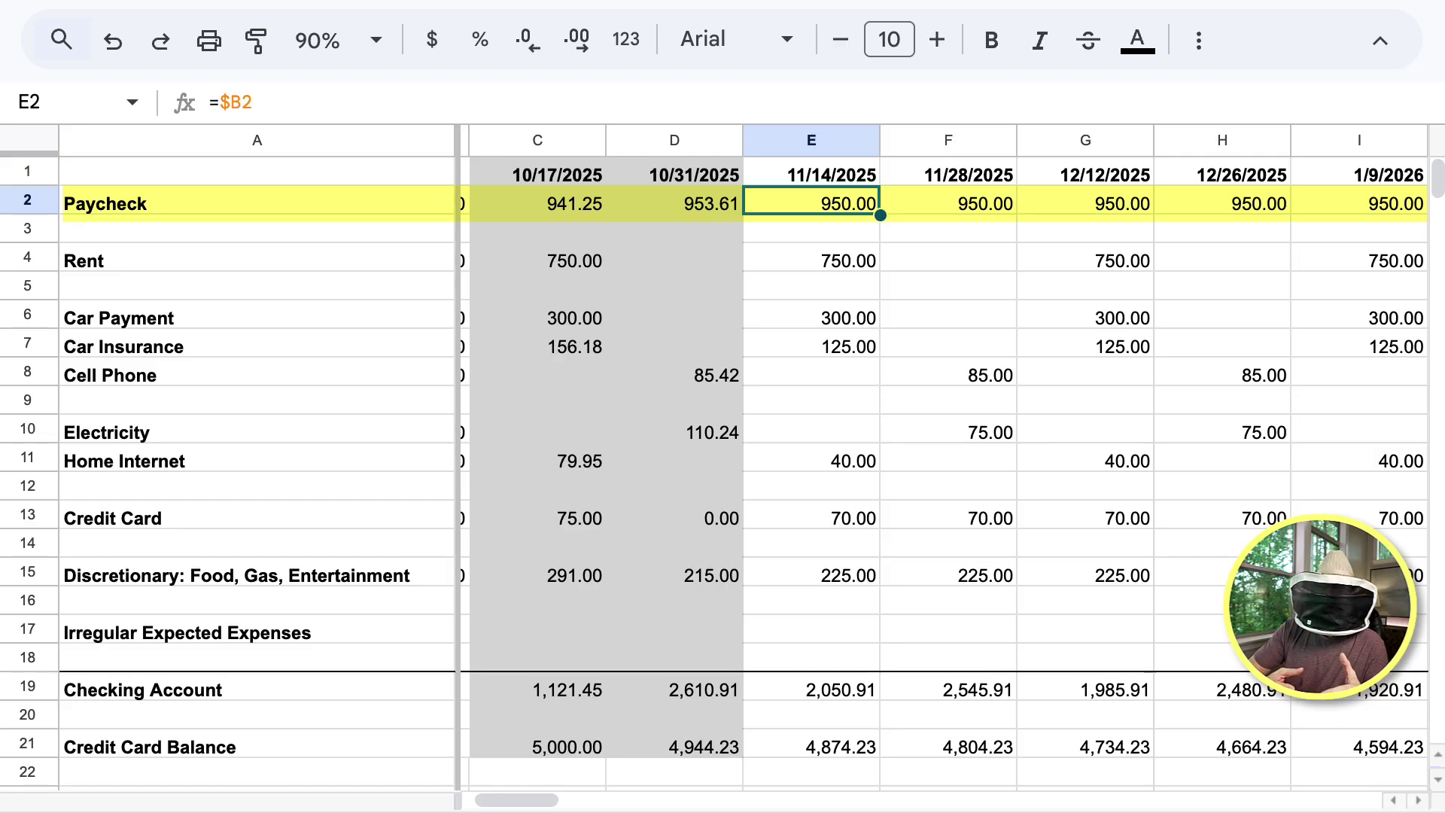
key(Left)
key(Right)
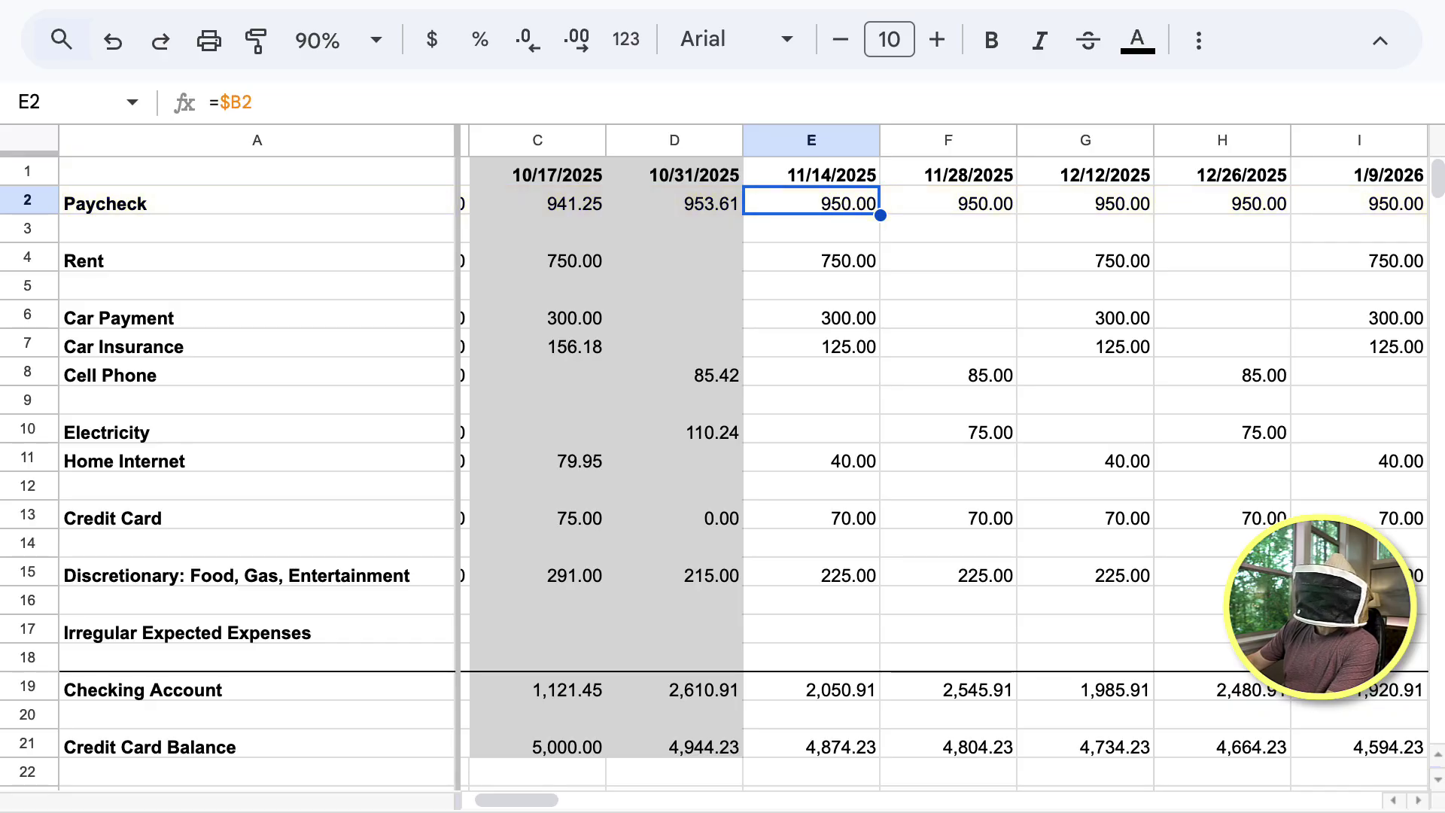
key(Right)
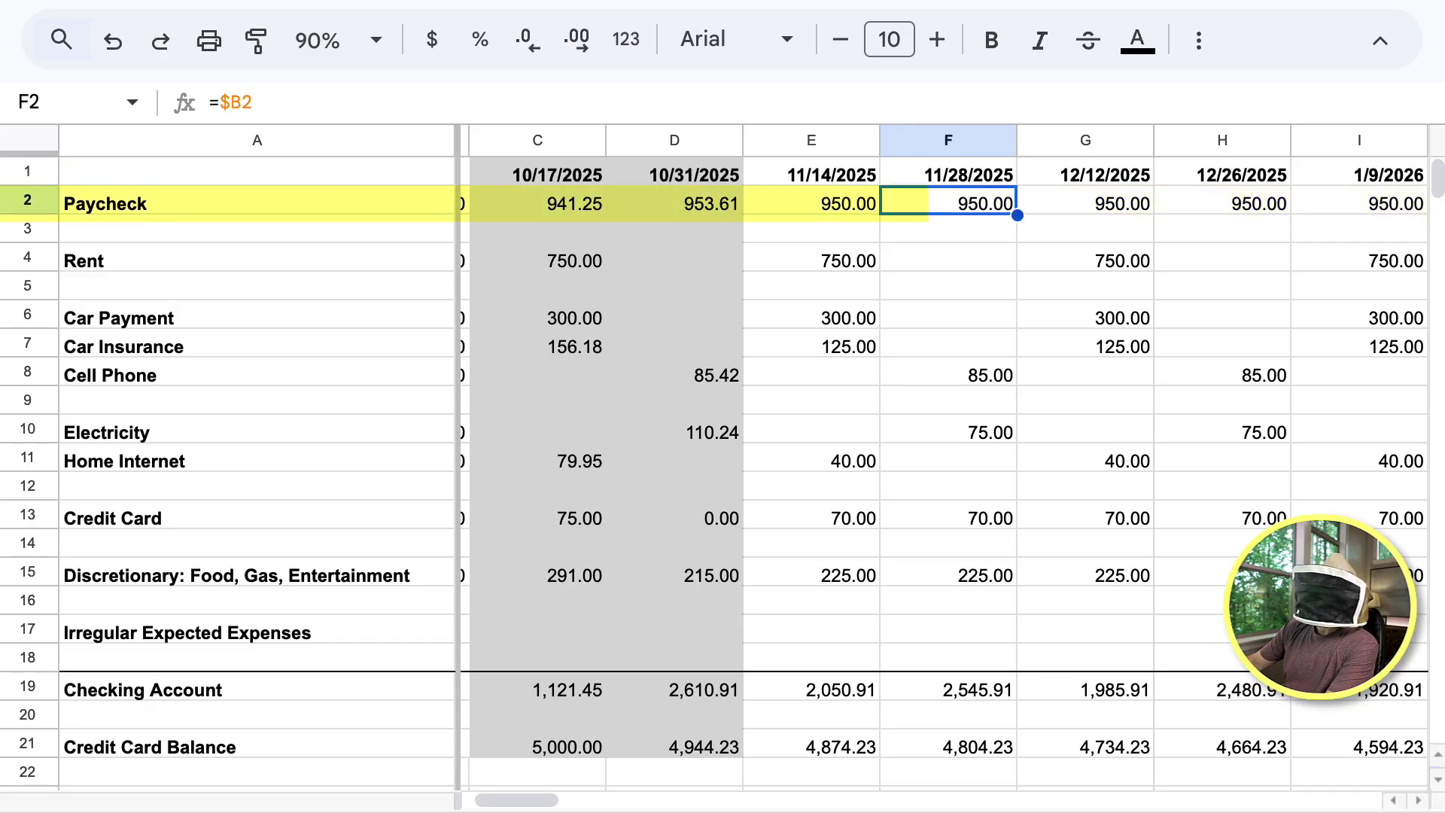
key(Left)
key(Right)
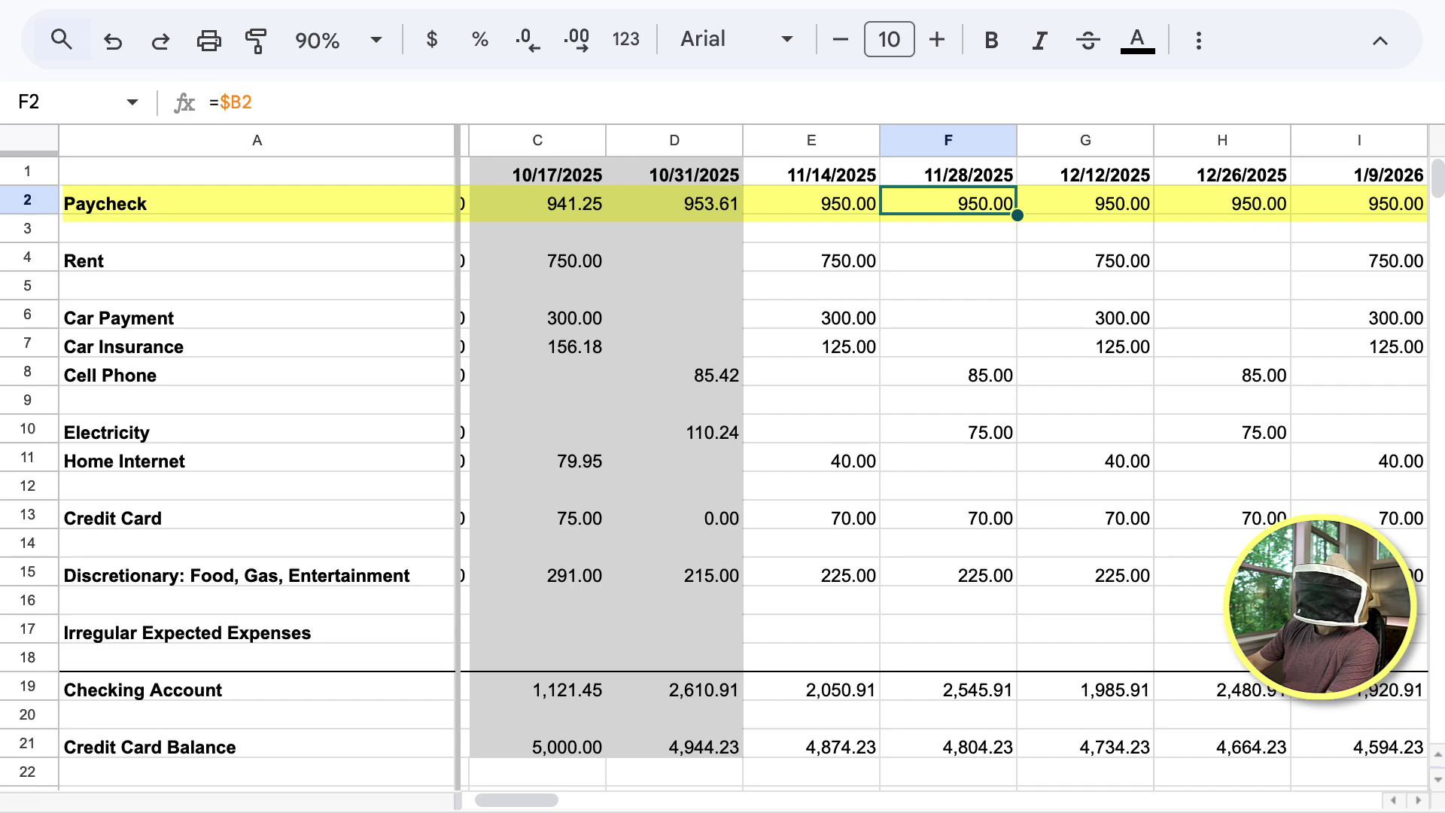
key(Left)
key(Right)
key(Left)
key(Left)
key(Left)
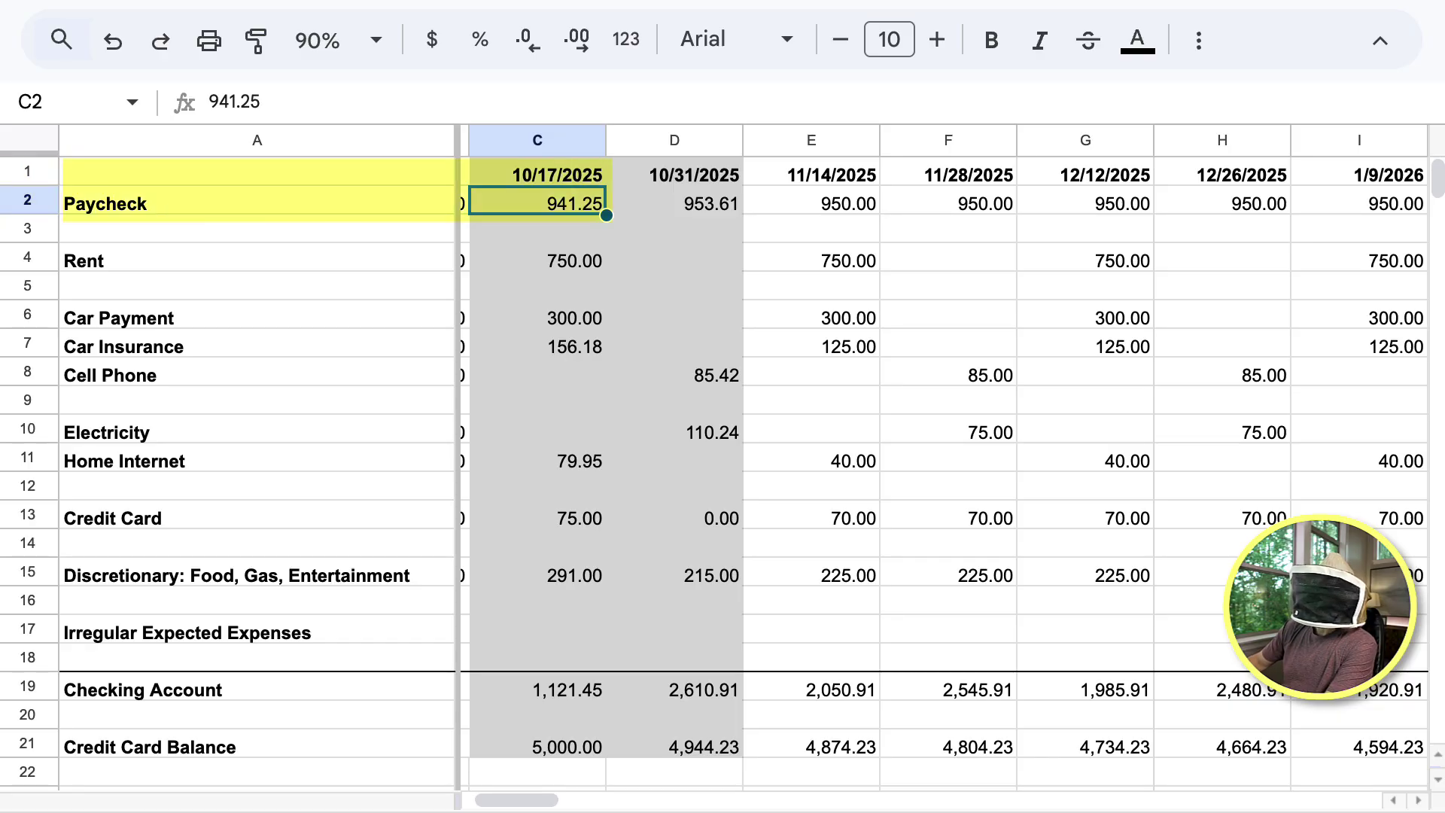
Review the Paycheck row across all pay dates from 10/17/2025 to 1/9/2026 and return to 10/17/2025.
key(Right)
key(Right)
key(Right)
key(Right)
key(Right)
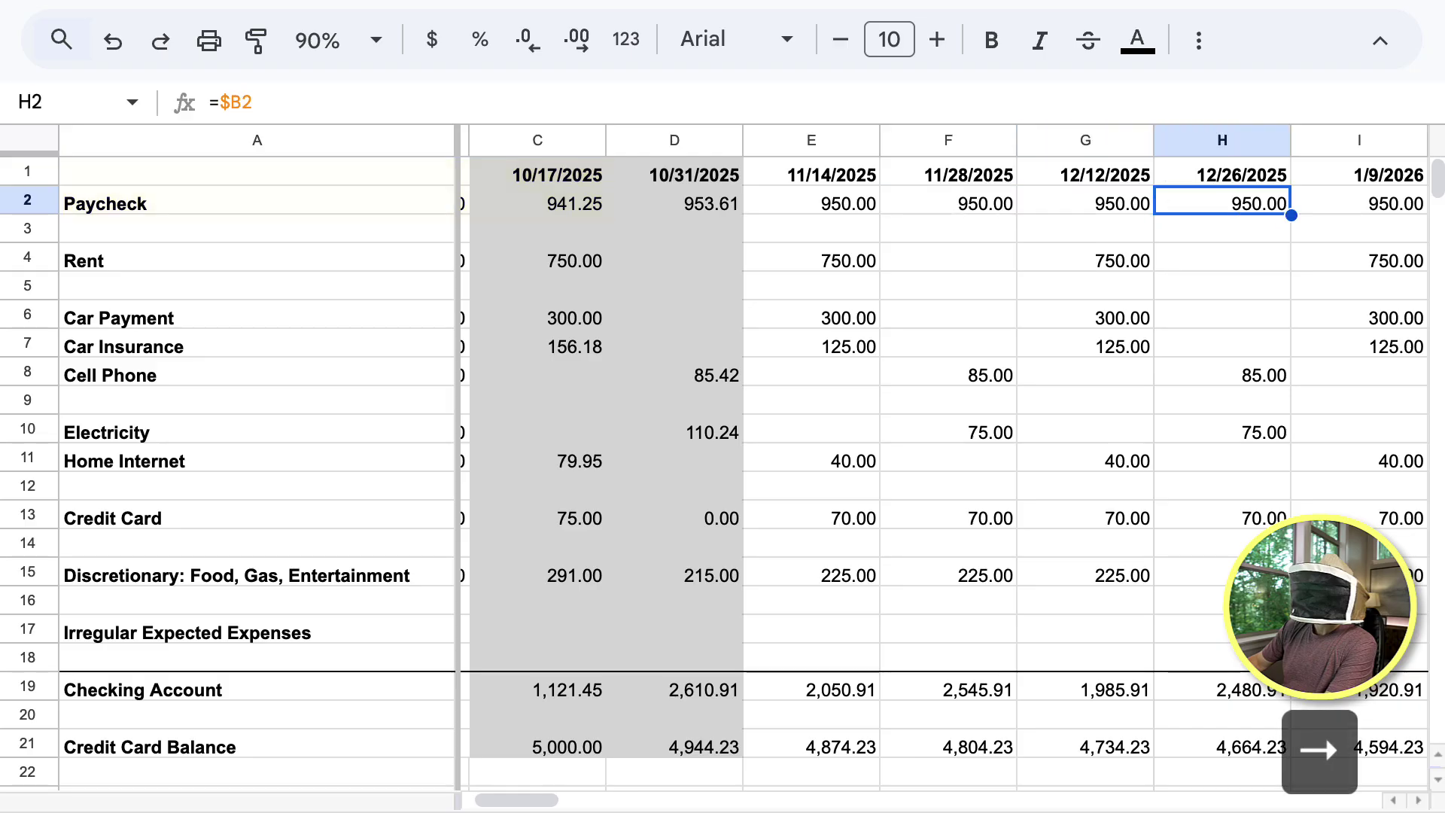
key(Right)
key(Left)
key(Left)
key(Left)
key(Left)
key(Left)
key(Left)
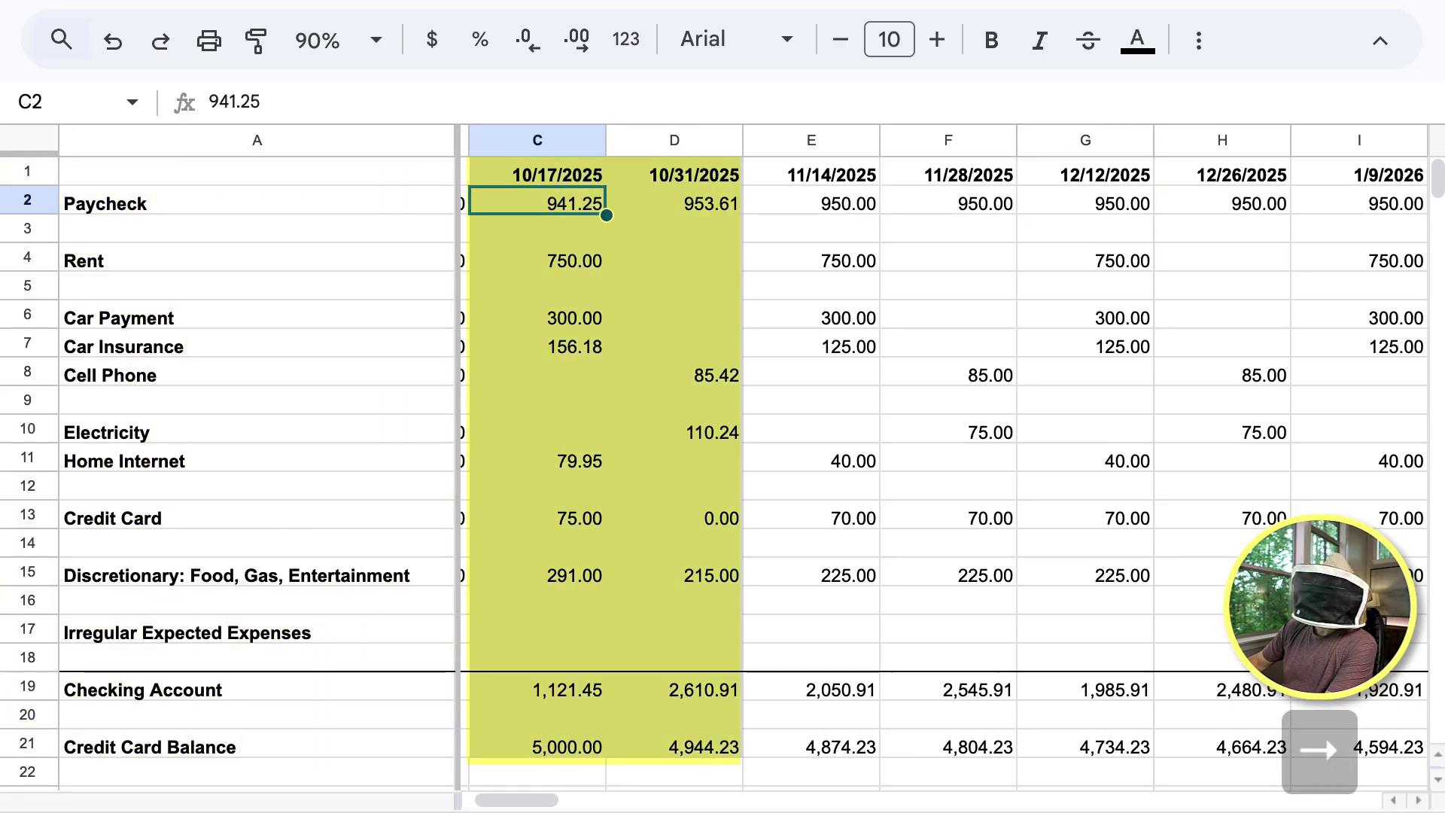
Compare the past paychecks in the gray columns with the projected ones from 11/14/2025 to 1/9/2026.
key(Right)
key(Left)
key(Right)
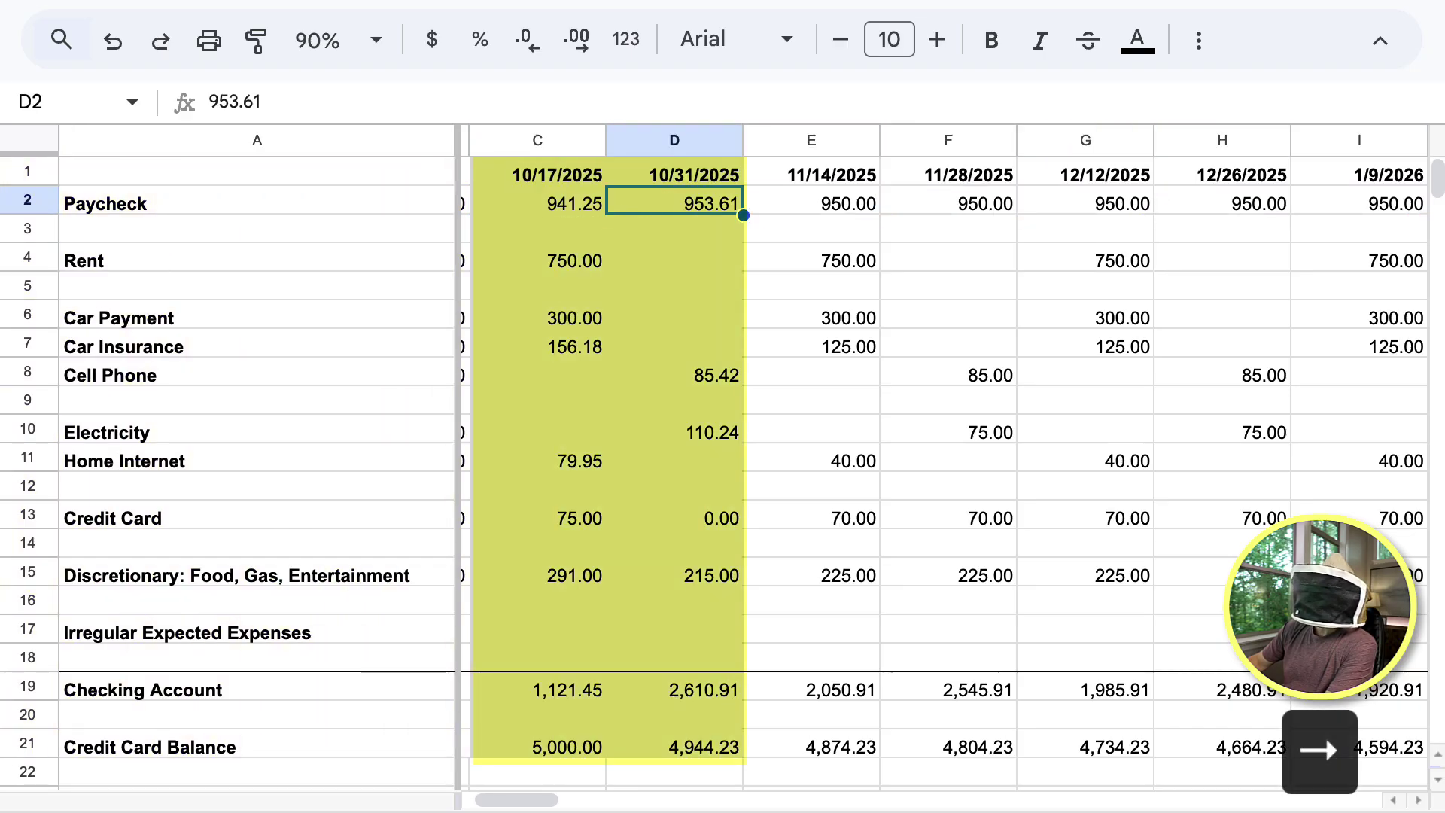
key(Right)
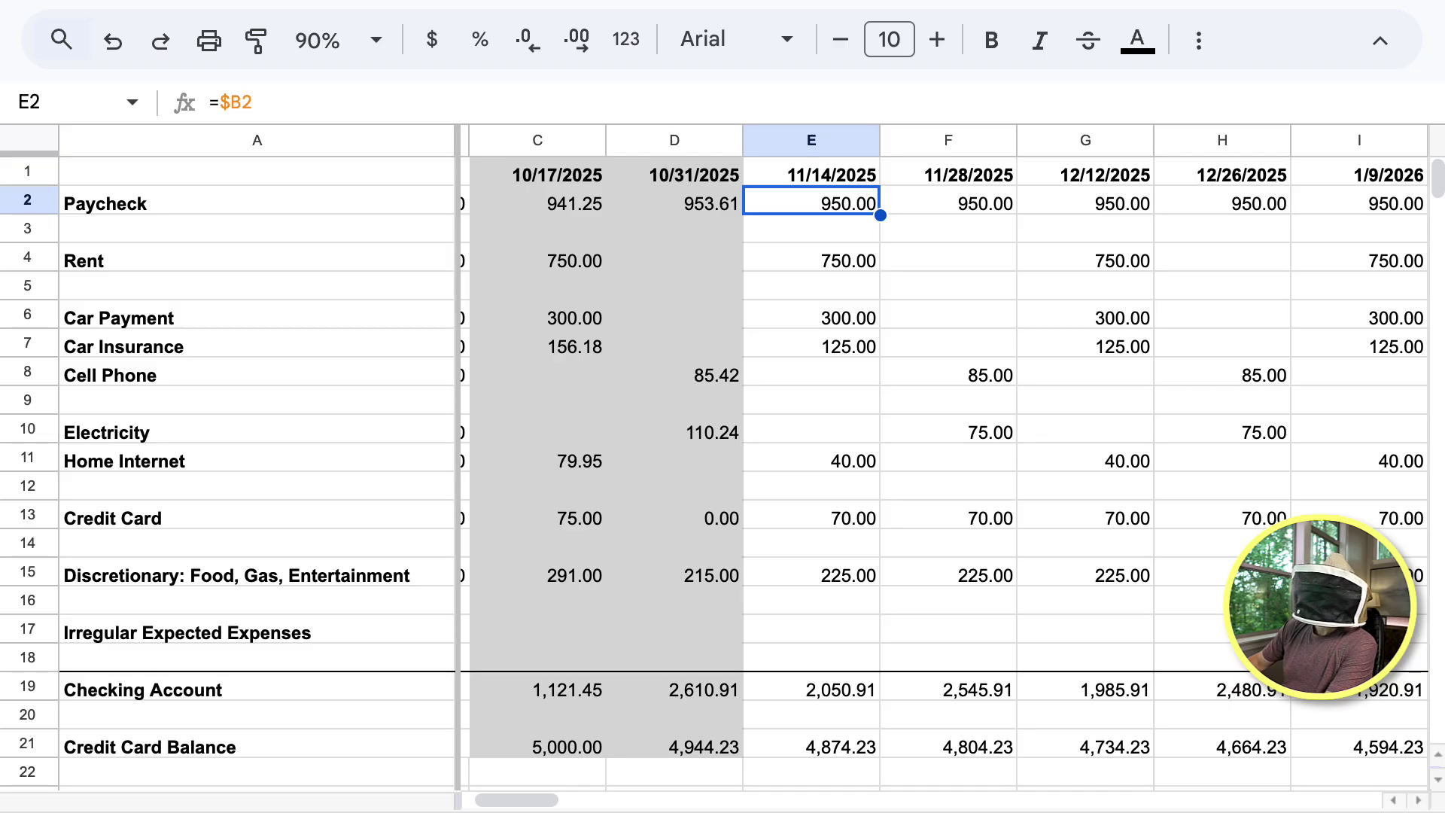
key(Right)
key(Right)
key(Right)
key(Right)
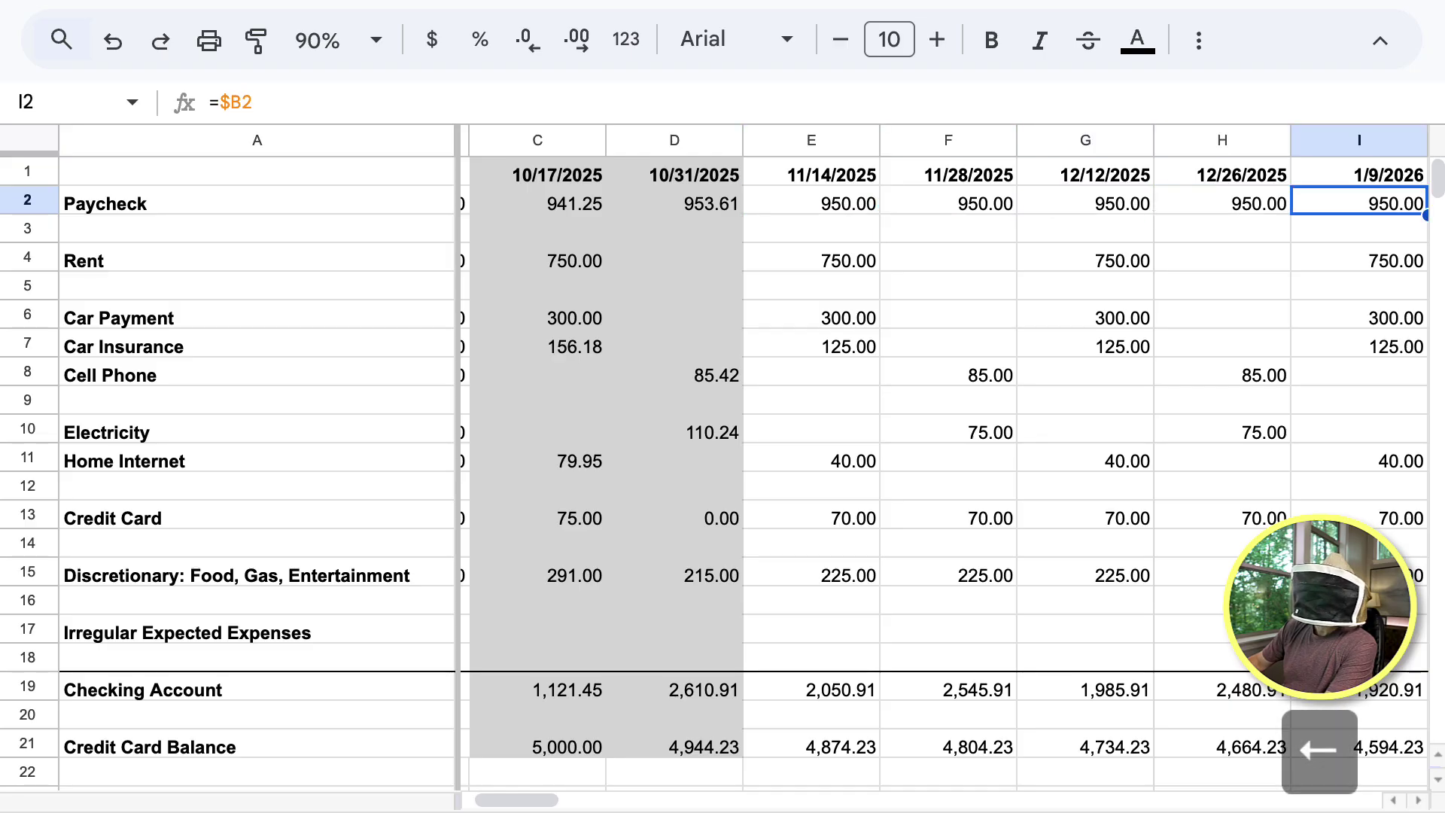
key(Left)
key(Left)
key(Left)
key(Left)
Review the 11/14/2025 bill entries from Rent down through the Credit Card payment.
key(Down)
key(Down)
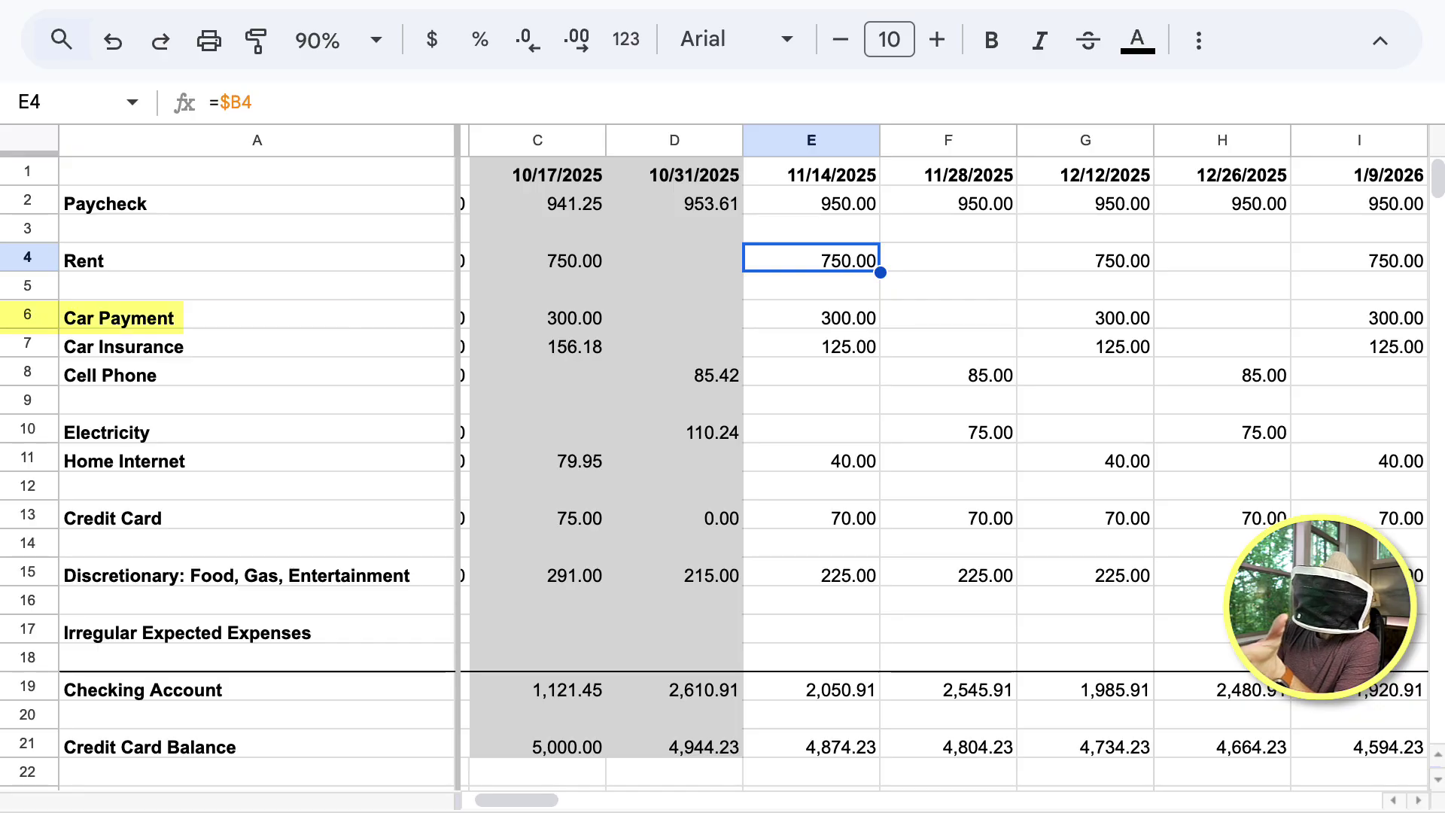
key(Down)
key(Down)
key(Down)
key(Down)
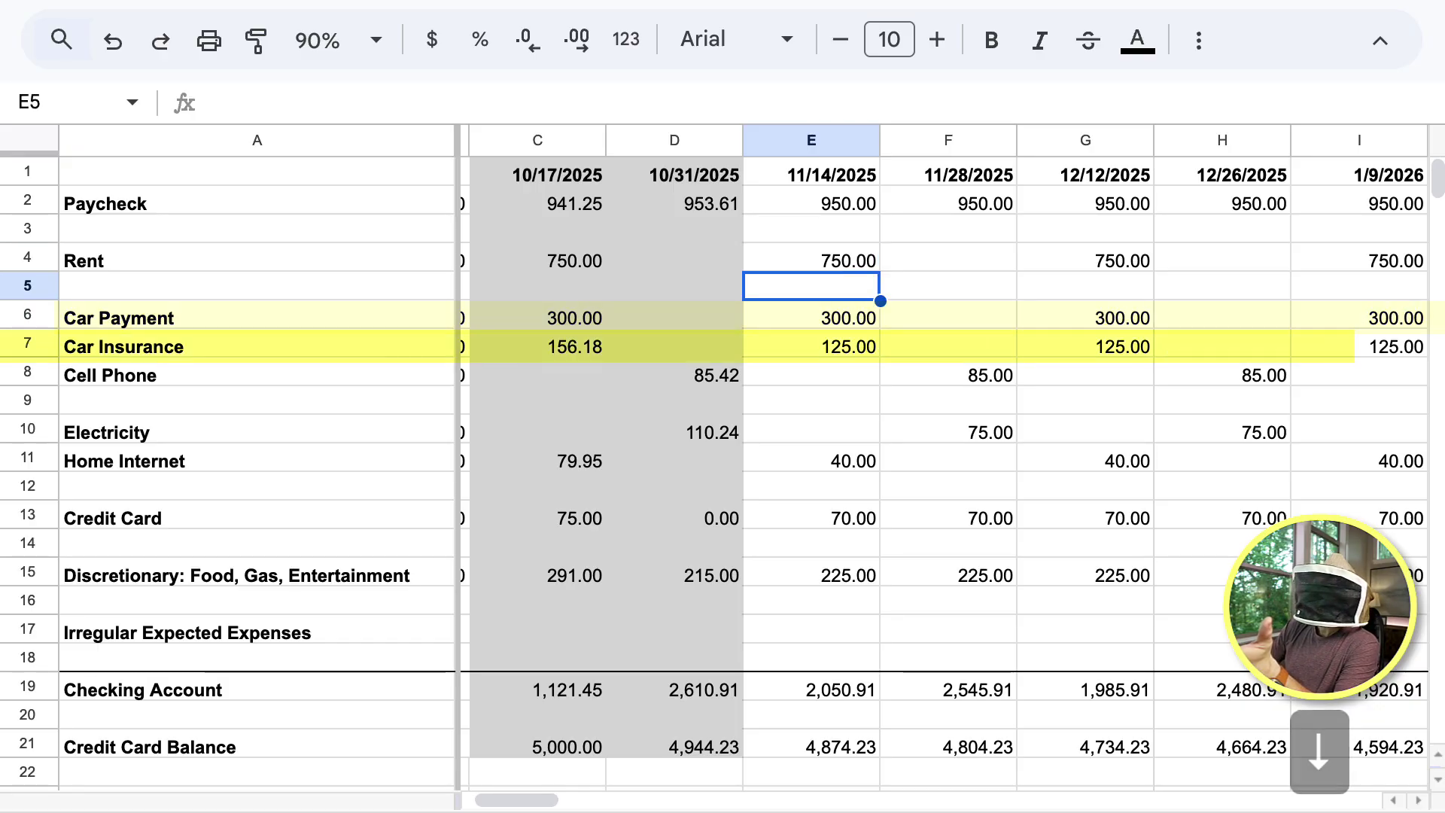
key(Down)
key(Down)
key(Down)
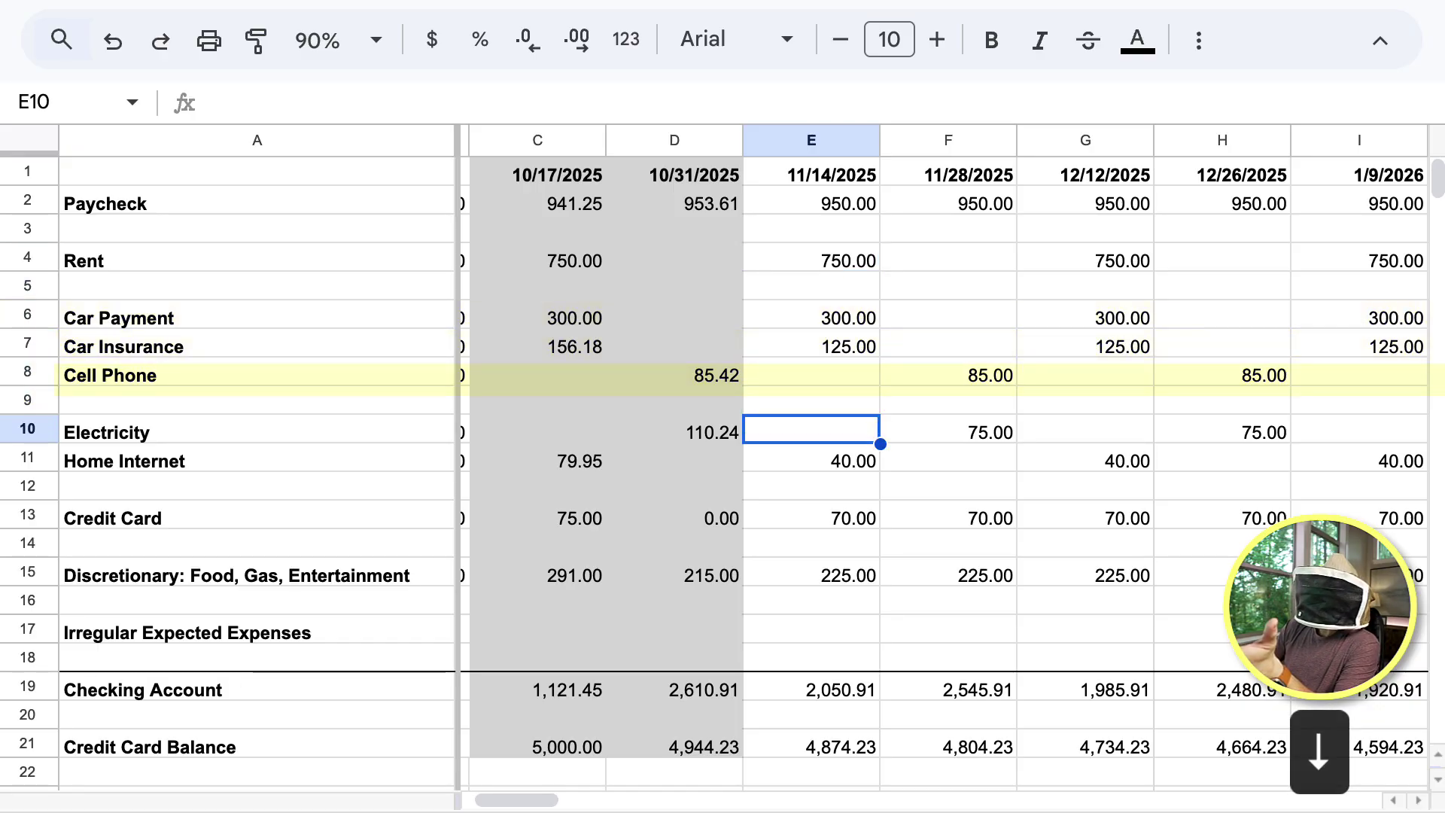
key(Down)
key(Down)
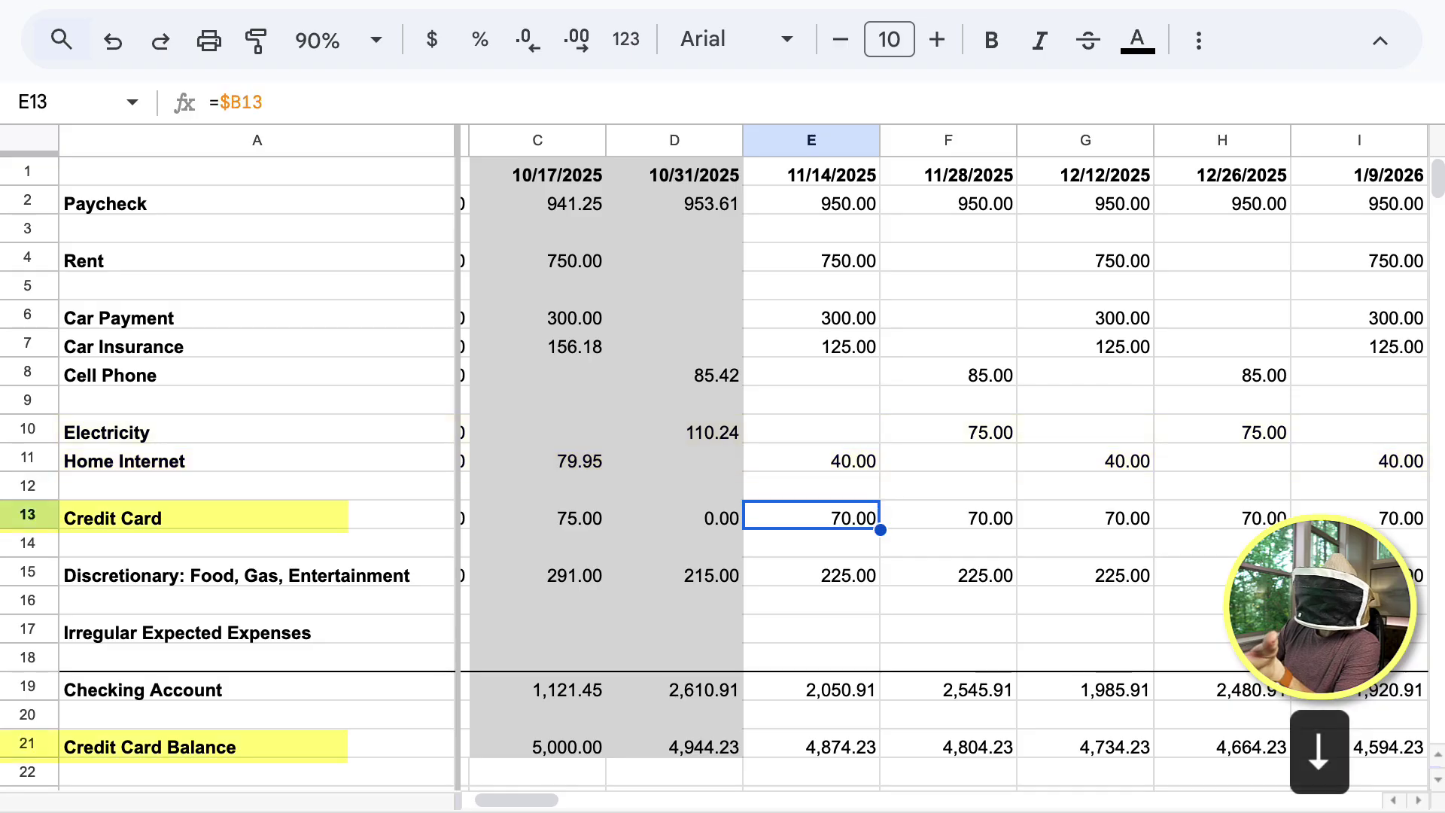
Examine the 11/14/2025 Discretionary entry and the rows below it down to Checking Account.
key(Down)
key(Down)
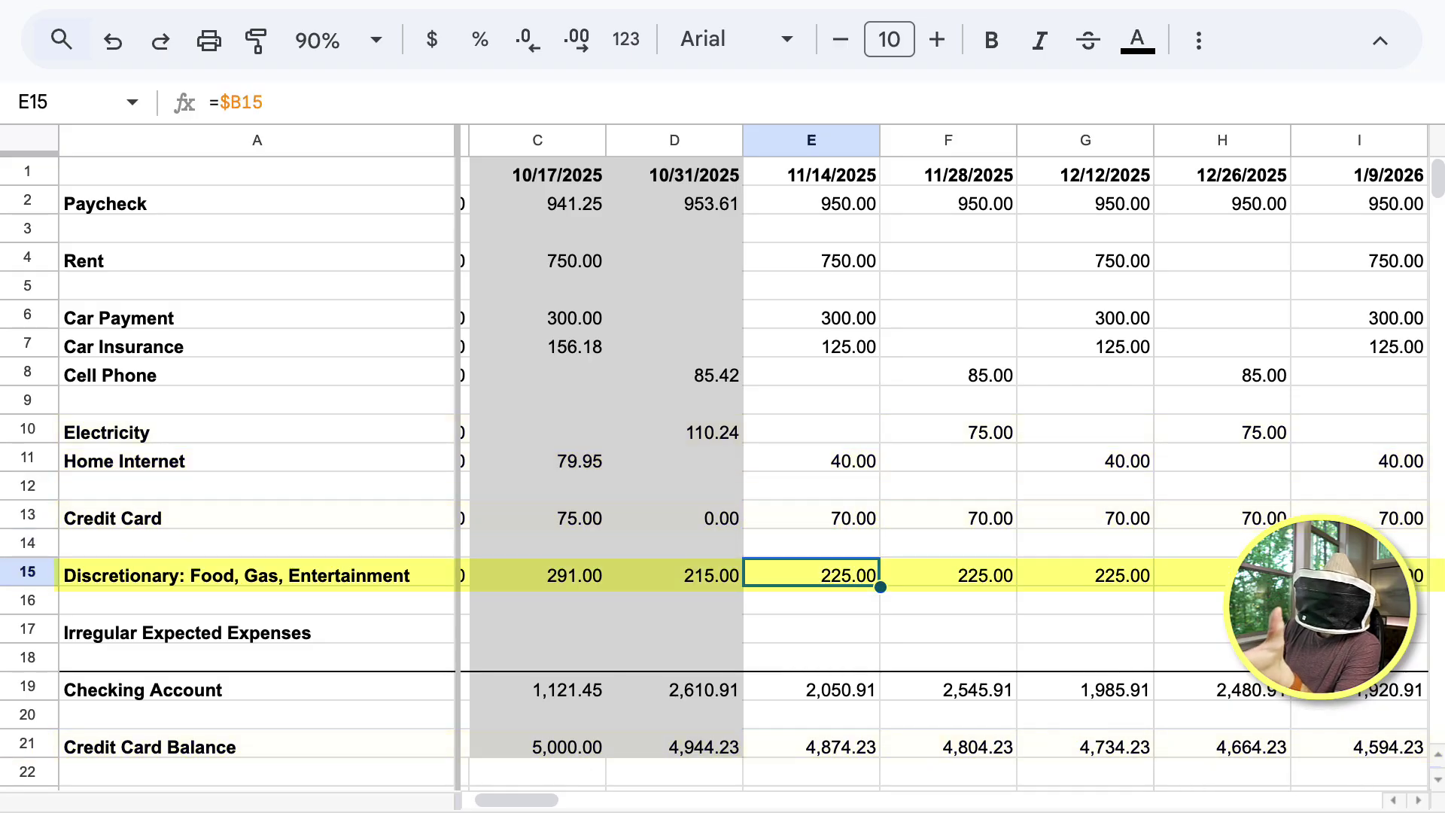
key(Down)
key(Down)
key(Down)
key(Down)
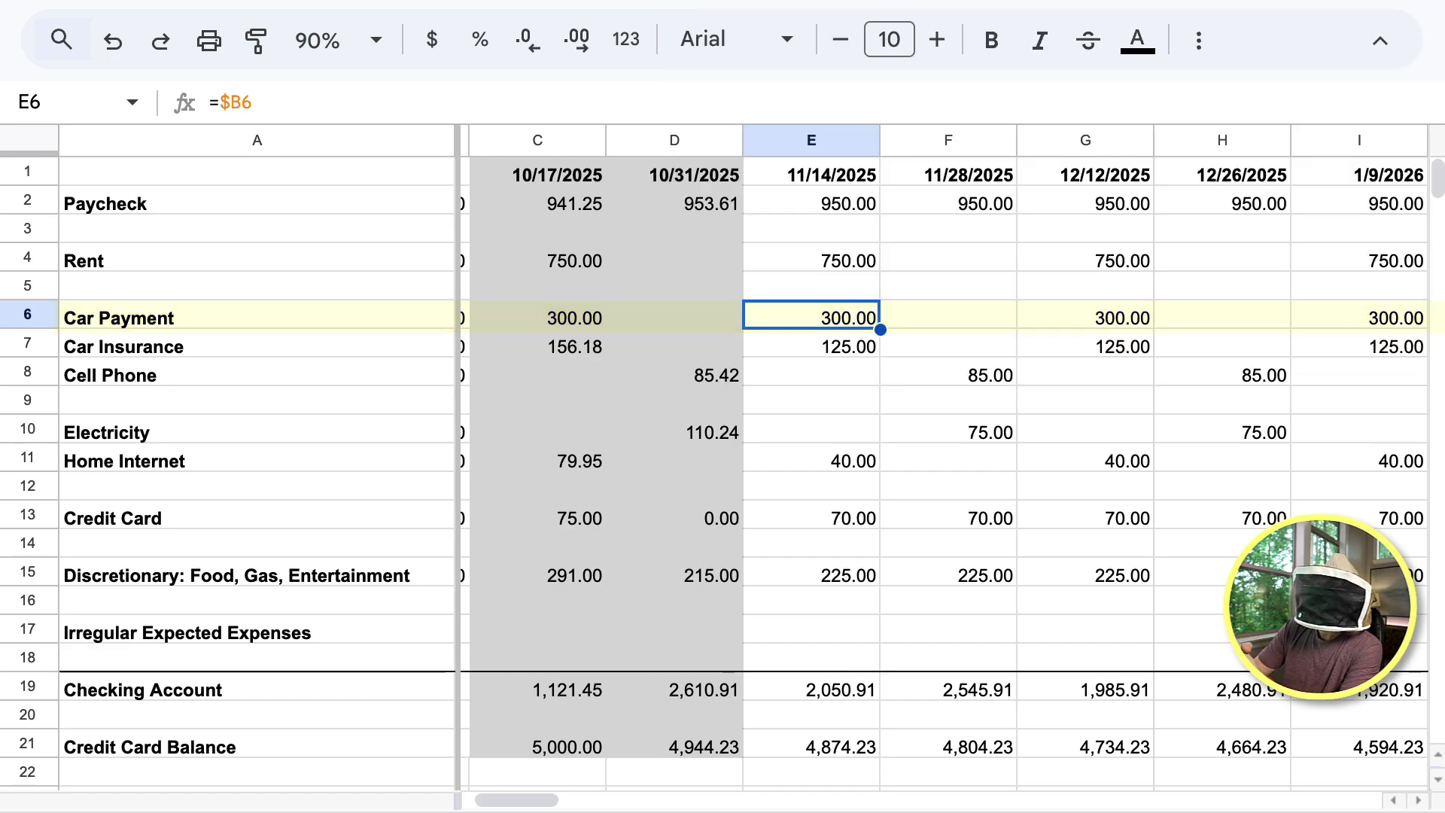
Examine the 11/14/2025 entries for Electricity, Home Internet, Credit Card, Discretionary spending and Credit Card Balance.
click(811, 429)
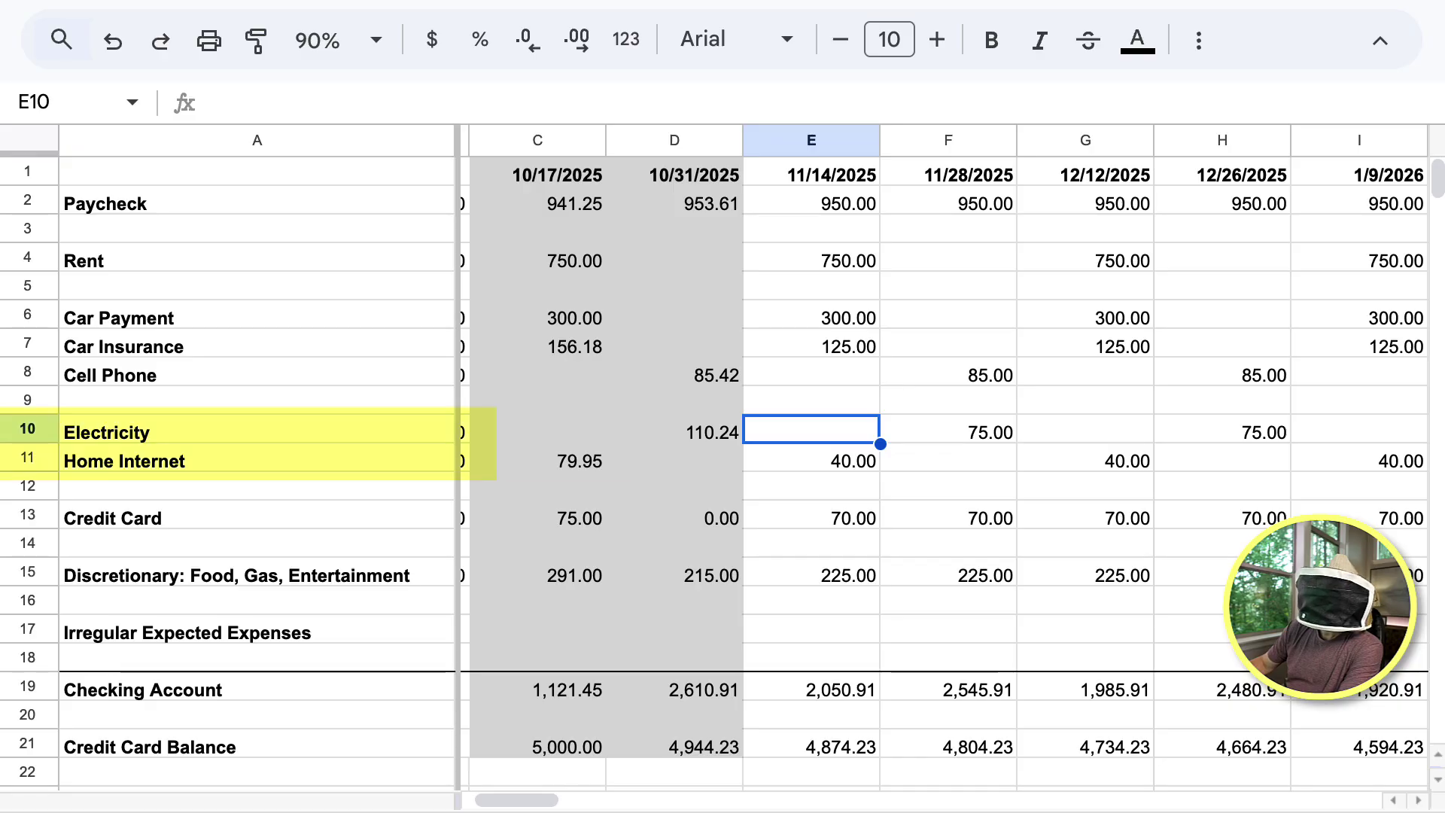
key(Down)
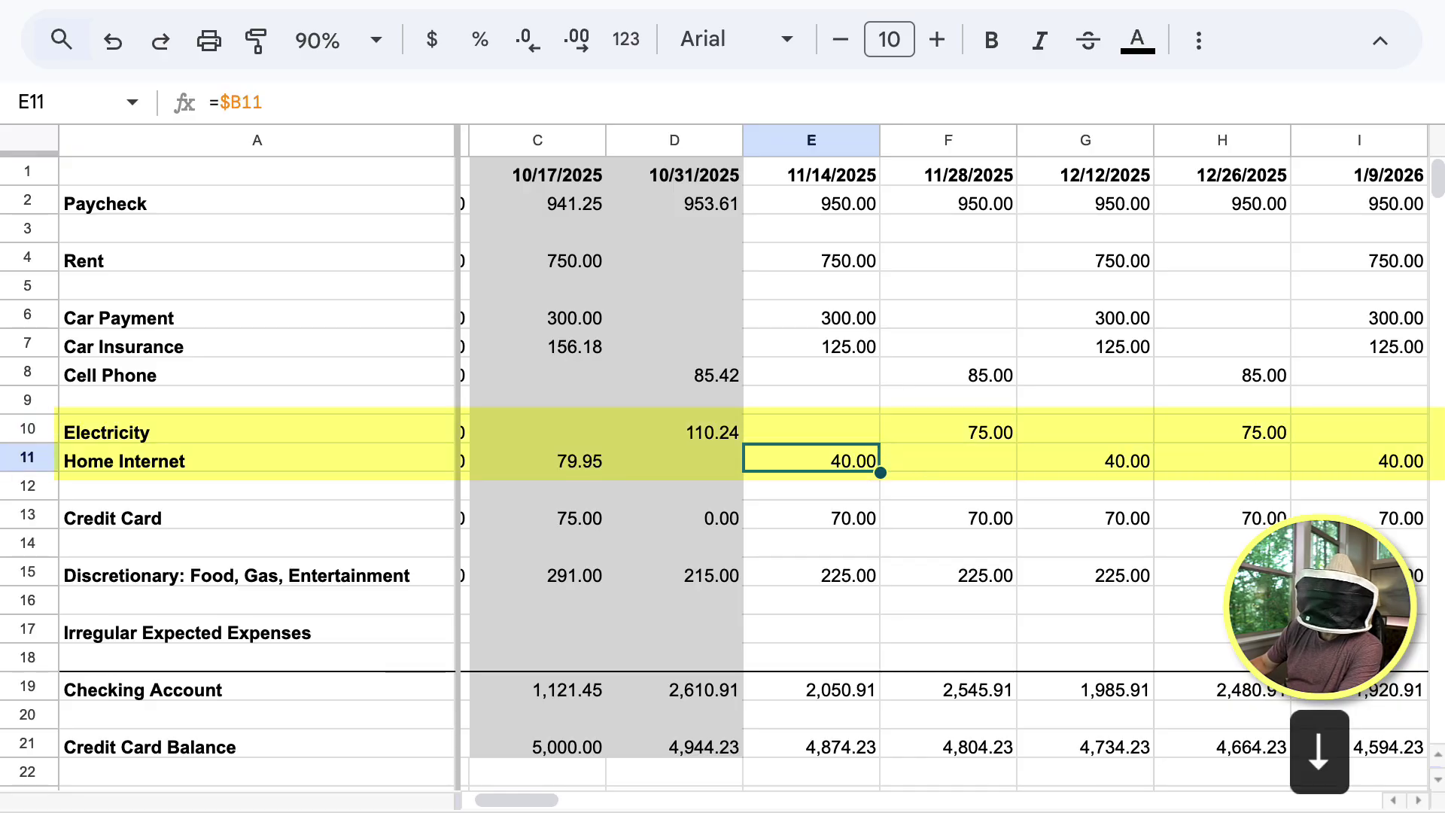
key(Right)
key(Left)
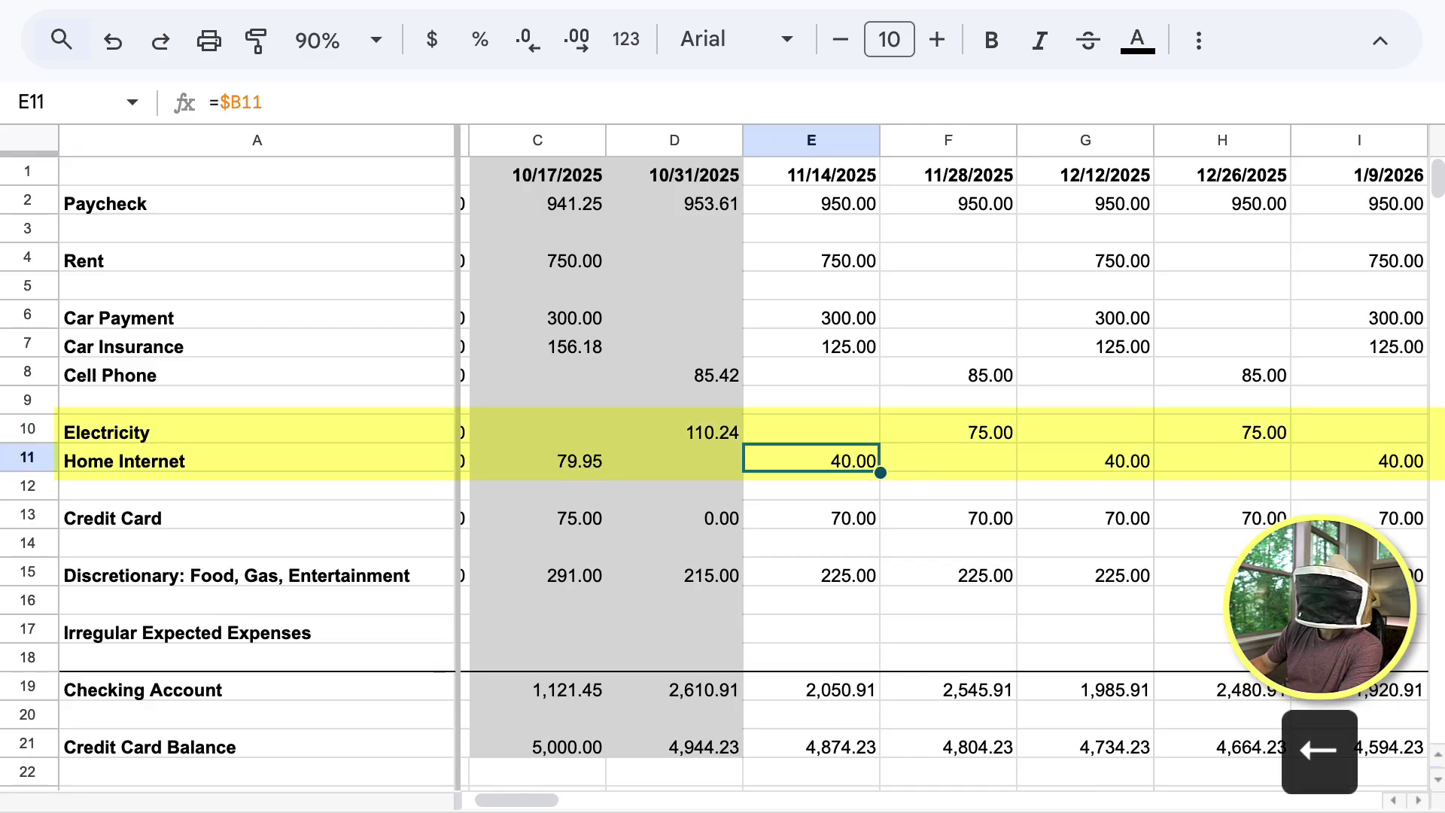
key(Down)
key(Down)
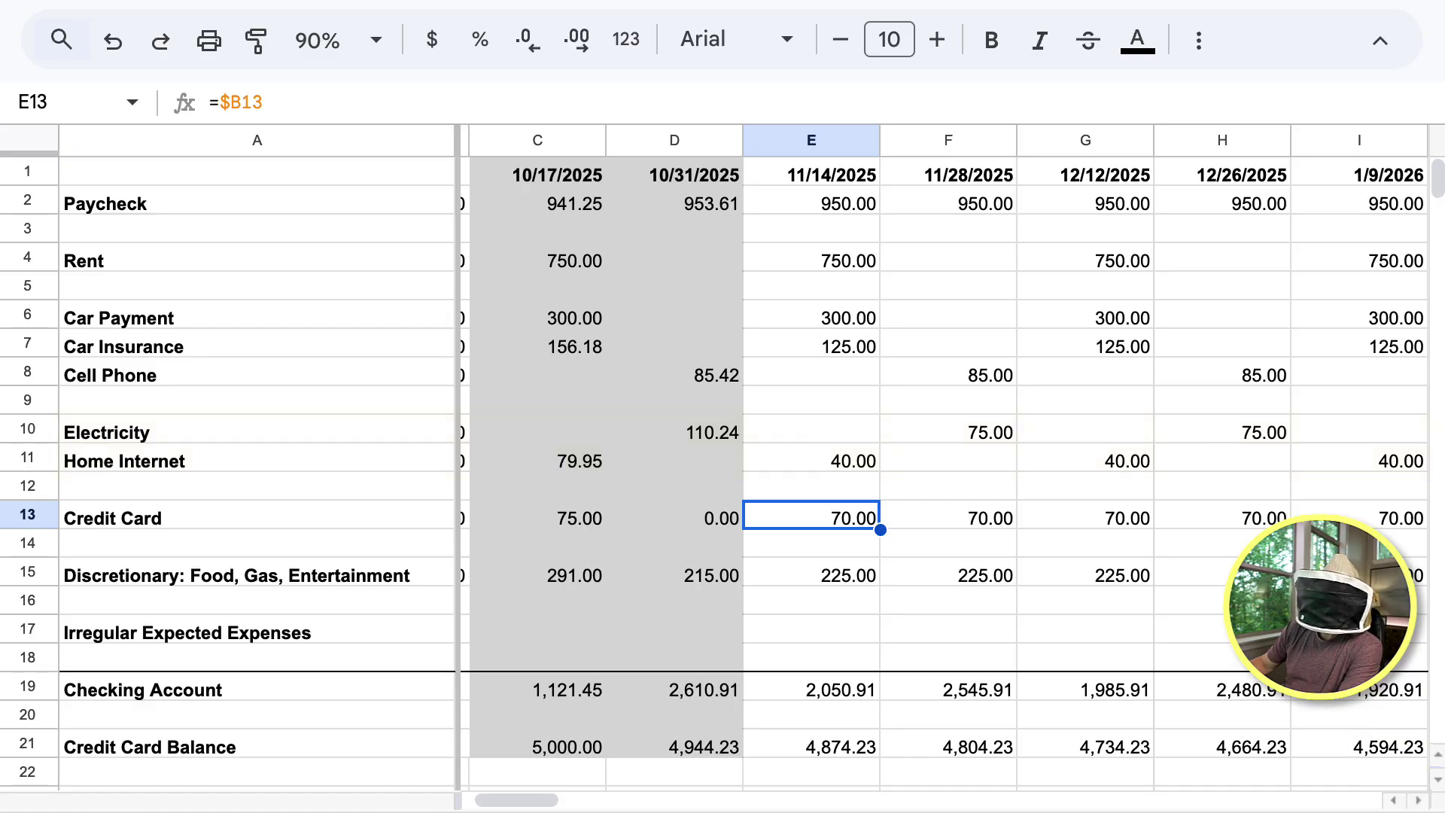
key(Right)
key(Left)
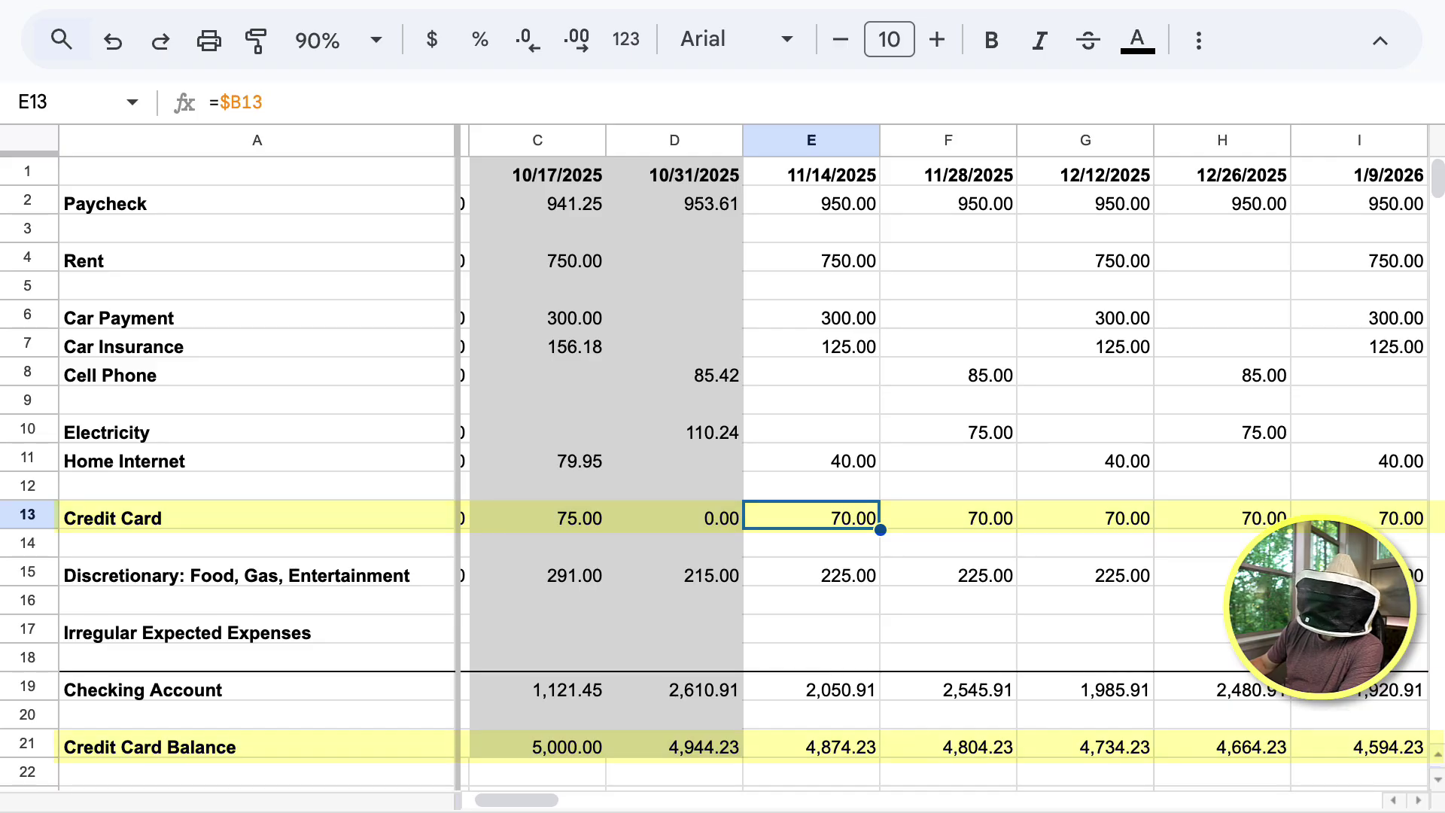
key(Down)
key(Down)
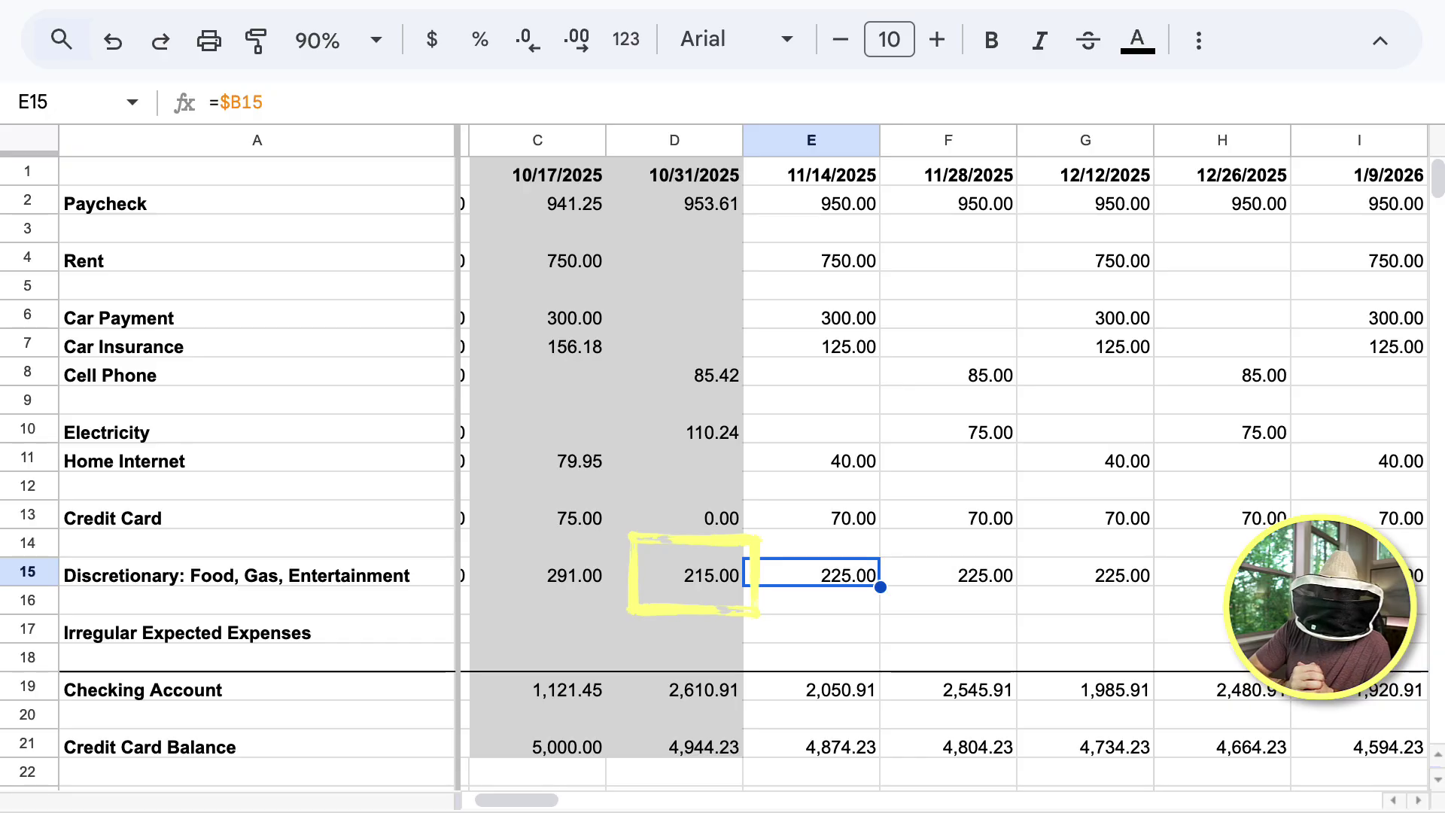
click(811, 744)
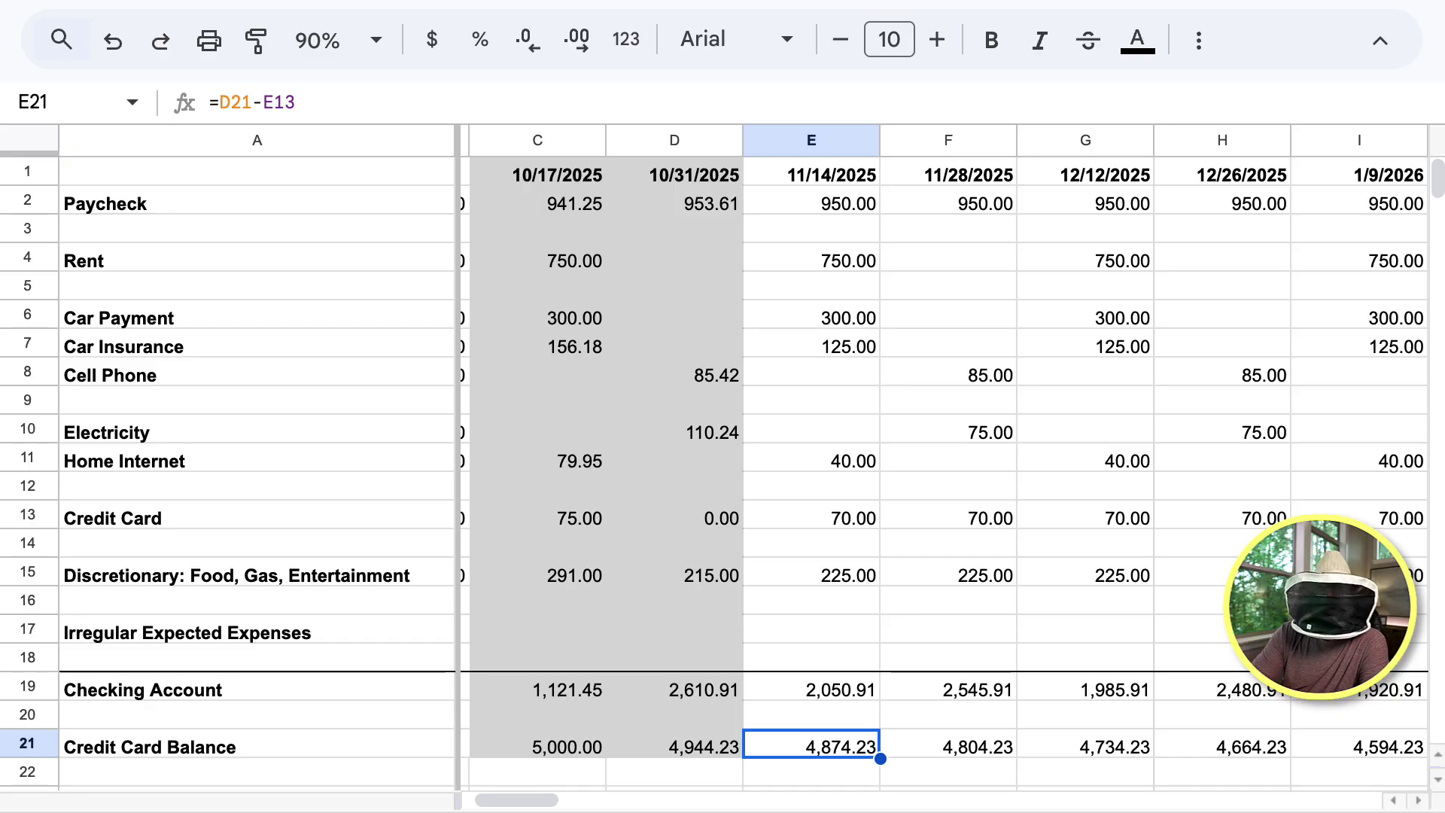
Review the entries in the Assumptions column from Paycheck down through Cell Phone, ending on Car Payment.
key(ctrl+Home)
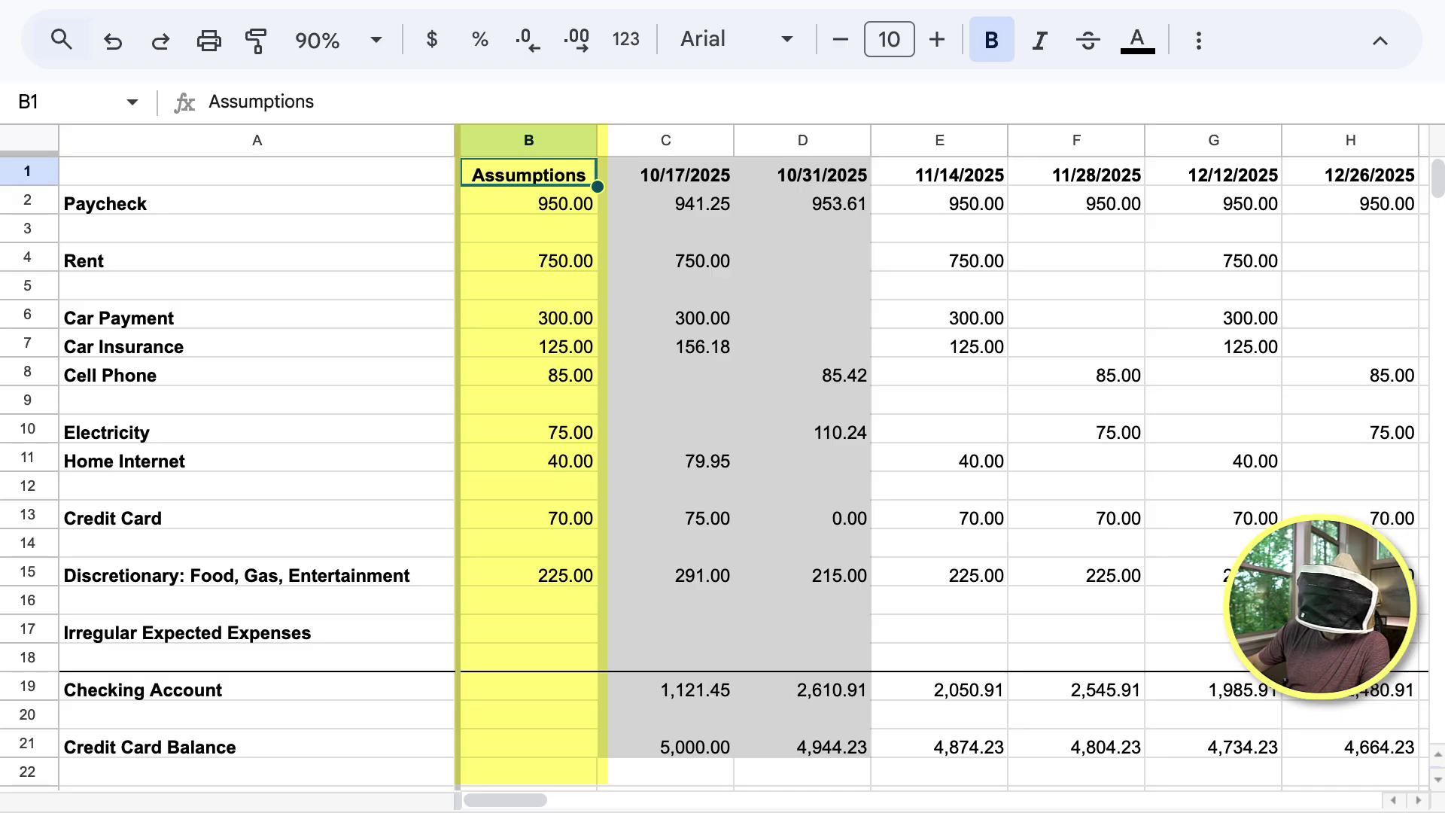
click(528, 201)
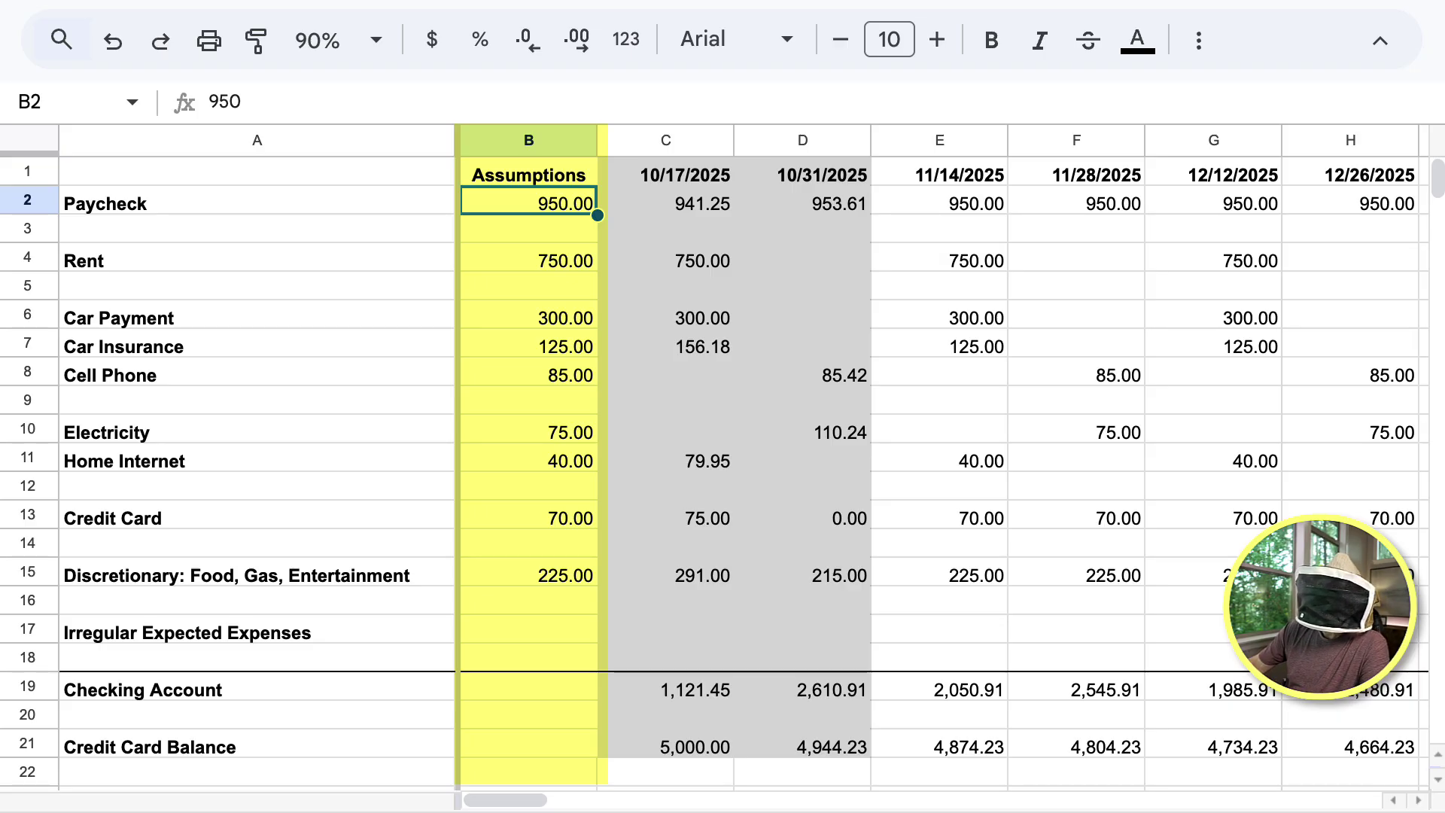
click(528, 258)
click(528, 315)
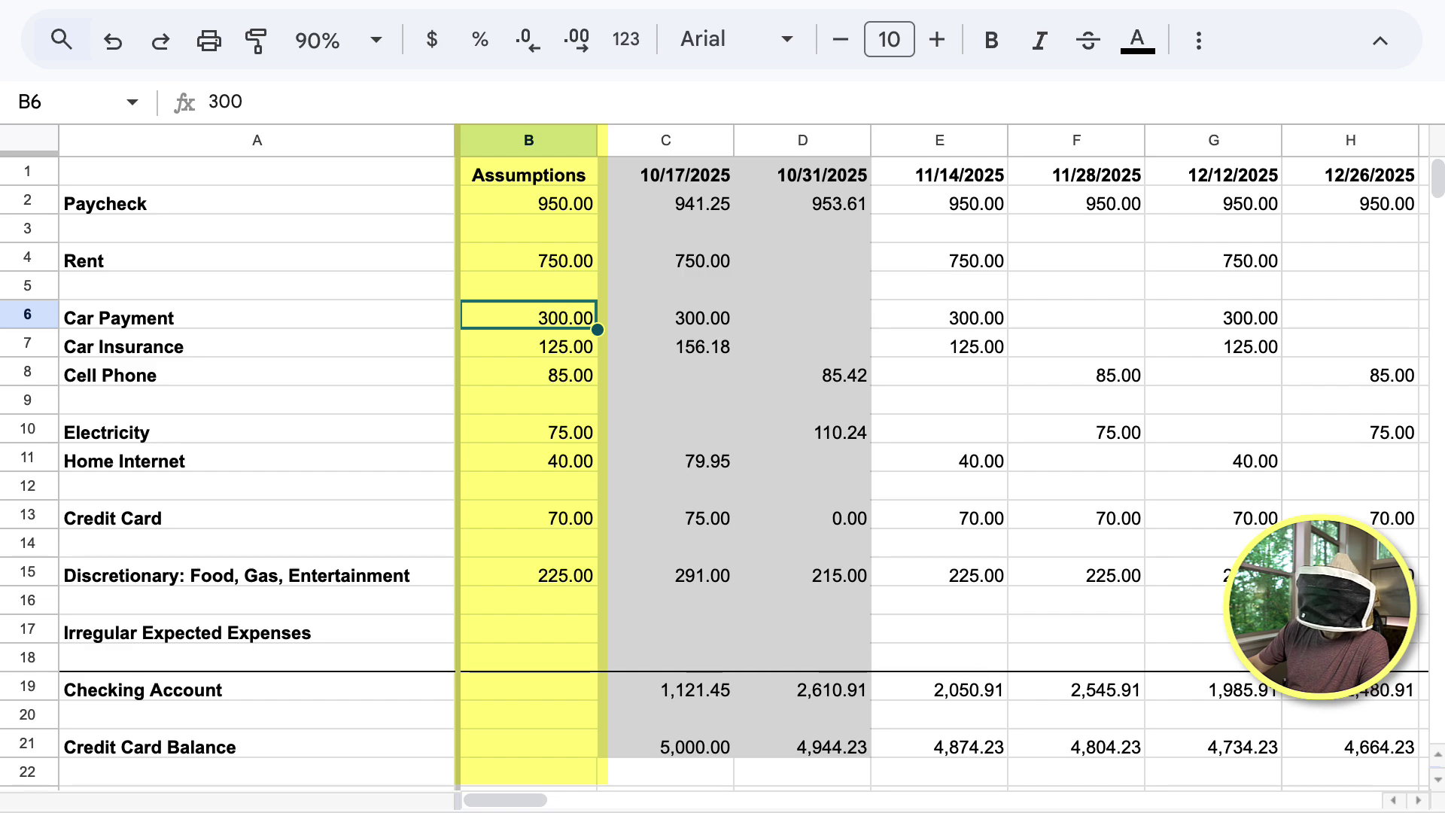
click(528, 344)
click(528, 373)
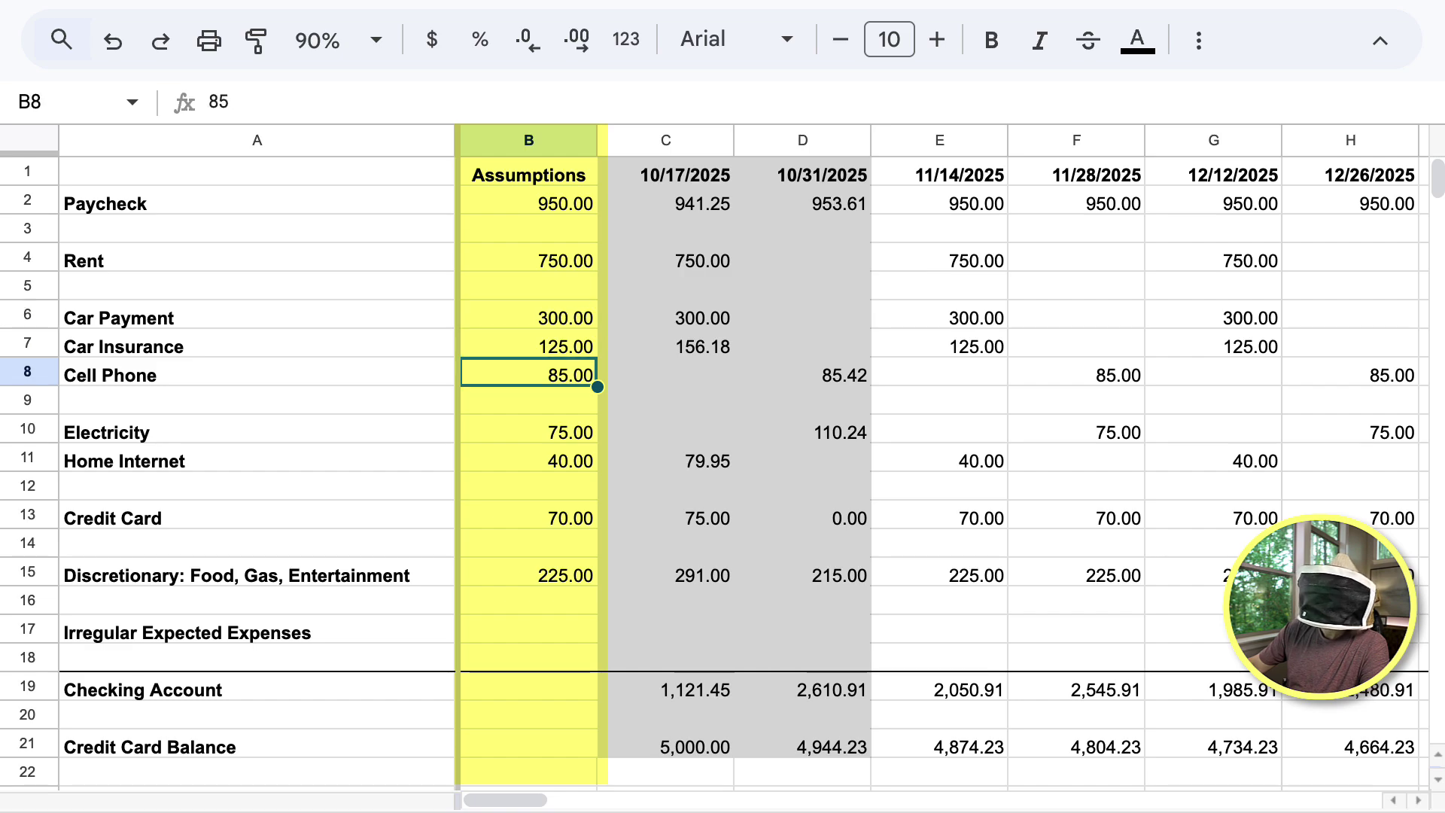
click(528, 315)
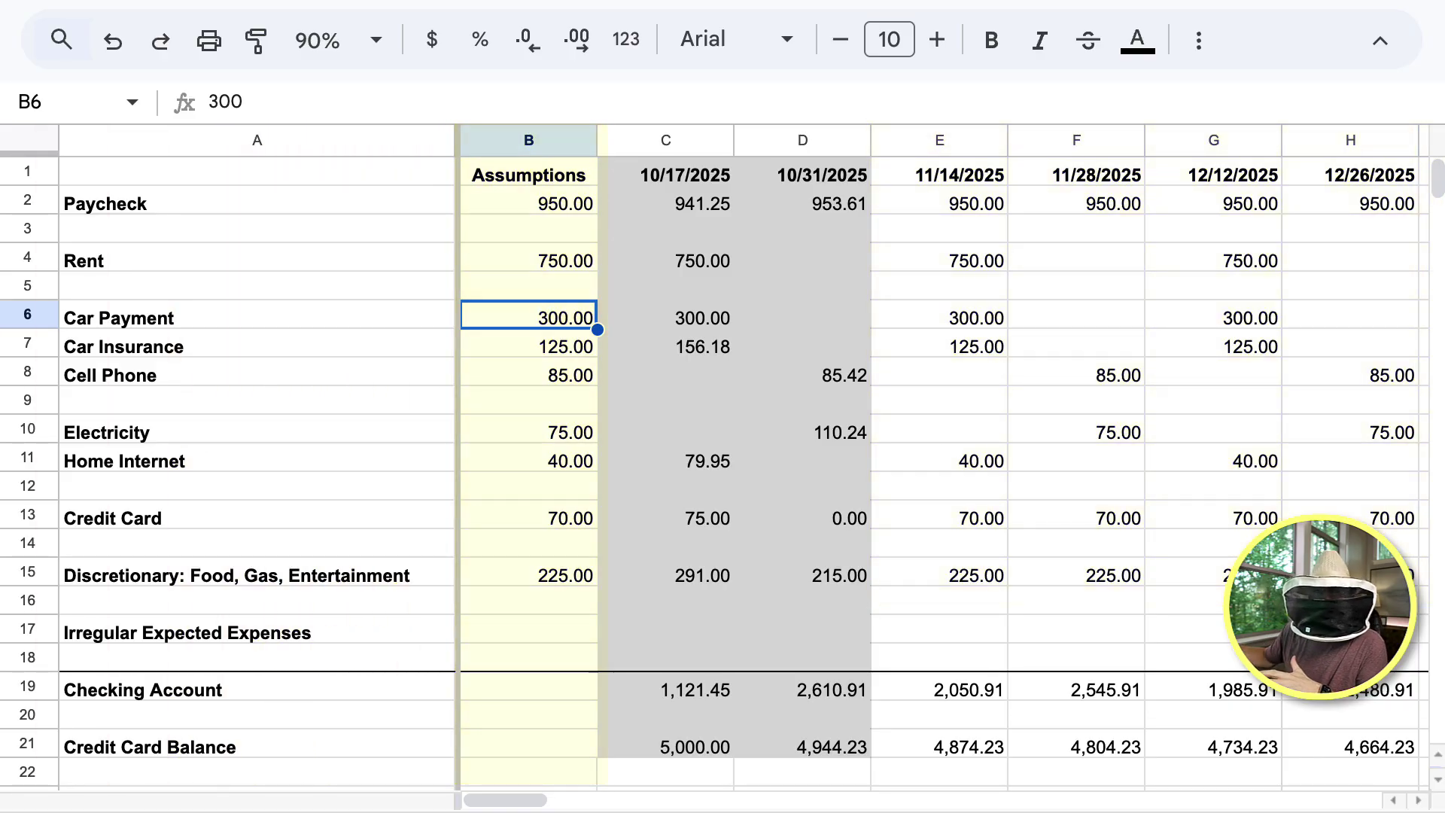
Review the Paycheck assumption and select the expense assumptions from Rent down through Discretionary.
key(Up)
key(Up)
key(Up)
key(Up)
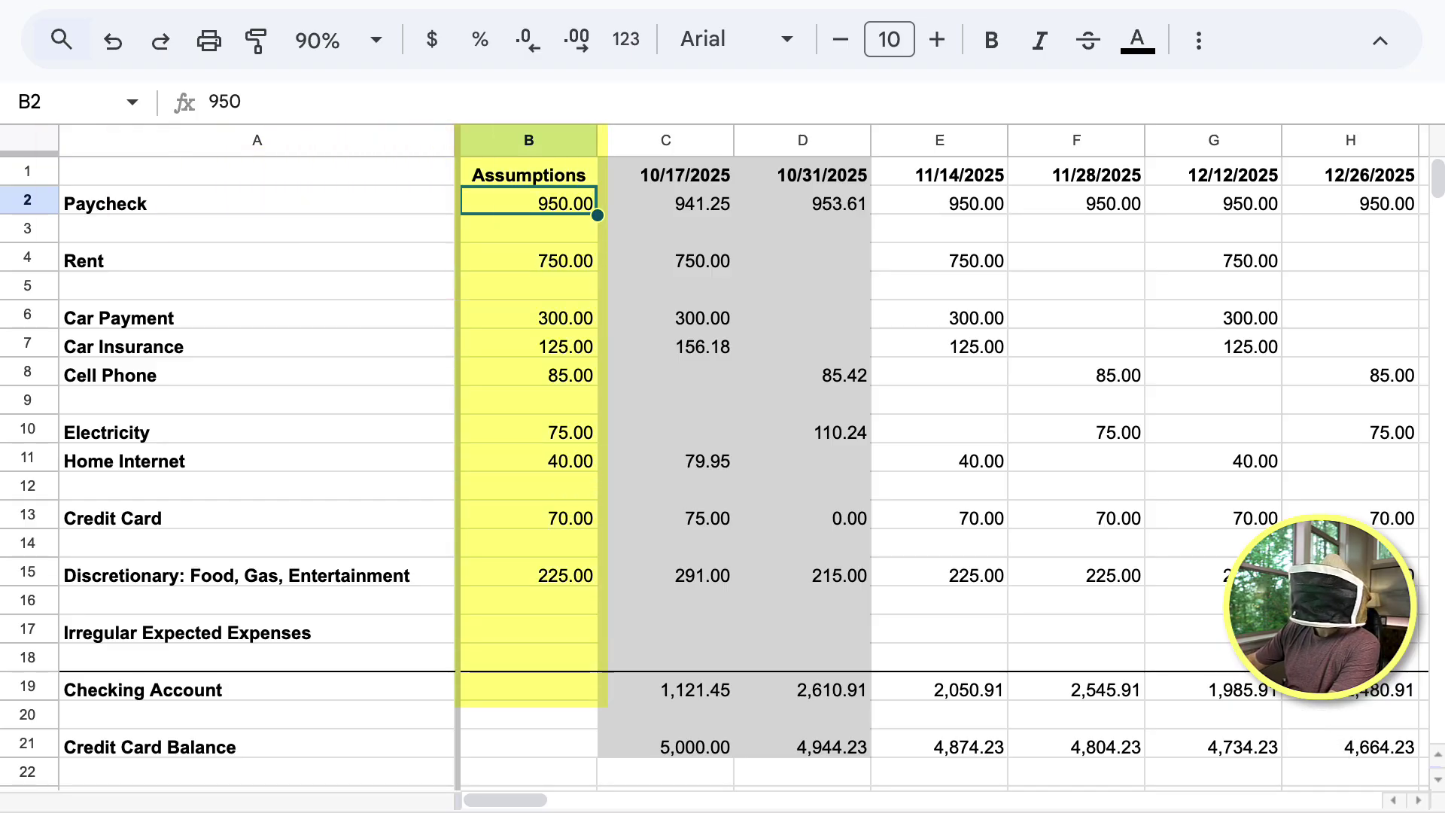
key(Down)
key(Down)
key(shift+Down)
key(shift+Down)
key(shift+Down)
key(shift+Down)
key(shift+Down)
key(shift+Down)
key(shift+Down)
key(shift+Down)
key(shift+Down)
key(shift+Down)
key(shift+Down)
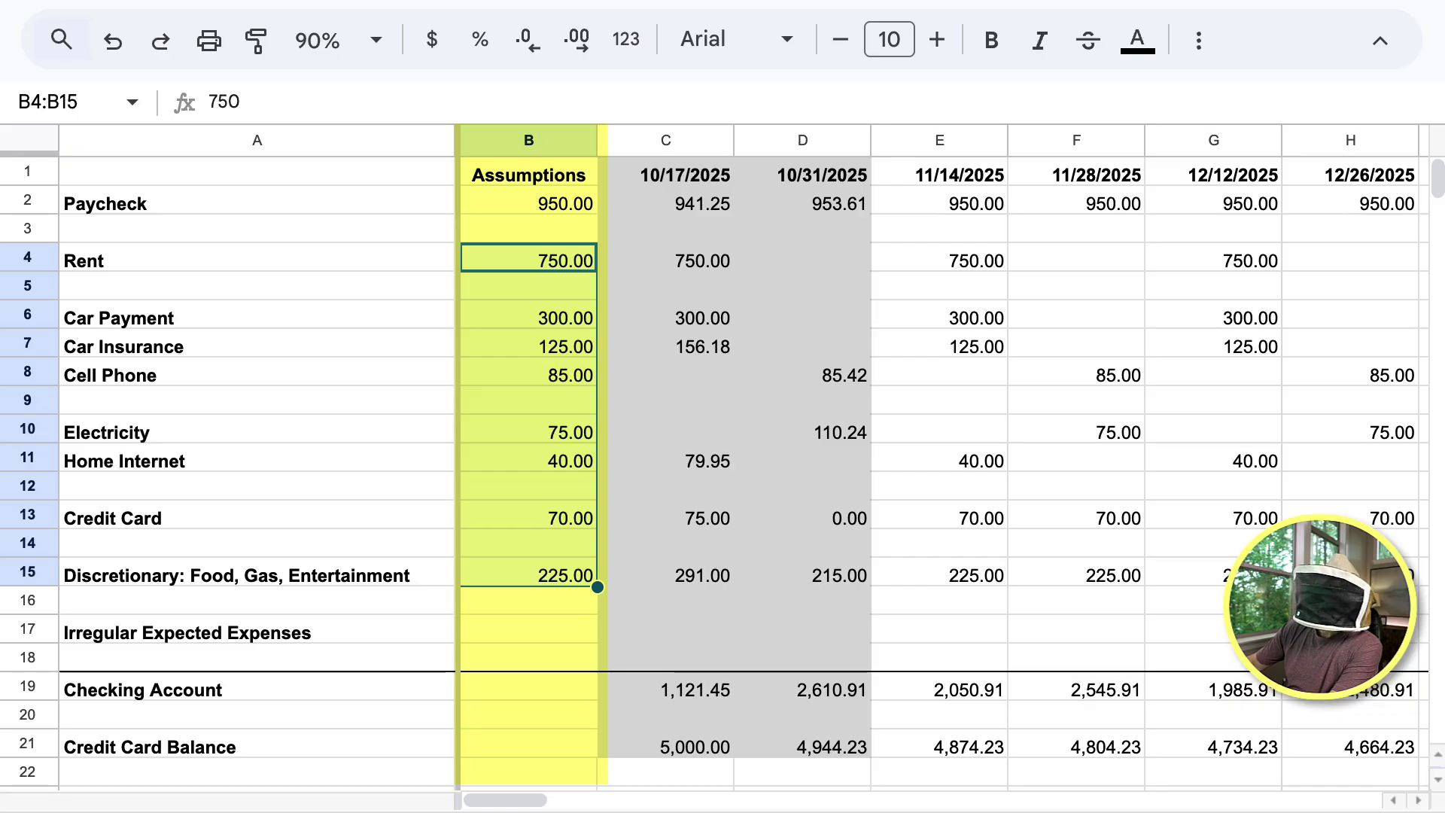
Examine the 10/31/2025 Credit Card entry and the 11/14/2025 formulas for Checking Account and Credit Card Balance.
click(802, 516)
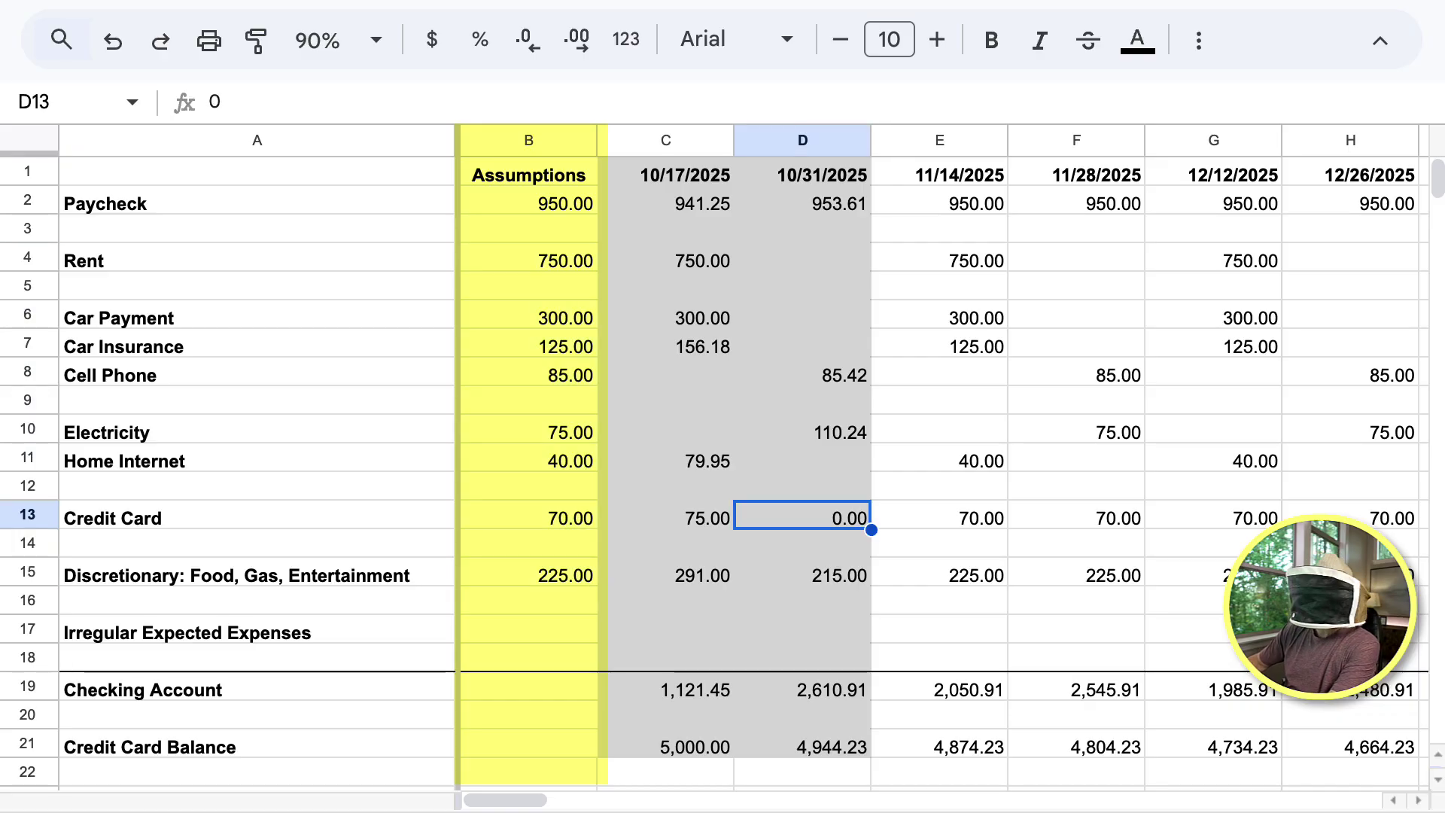
click(528, 687)
key(Right)
key(Right)
key(Right)
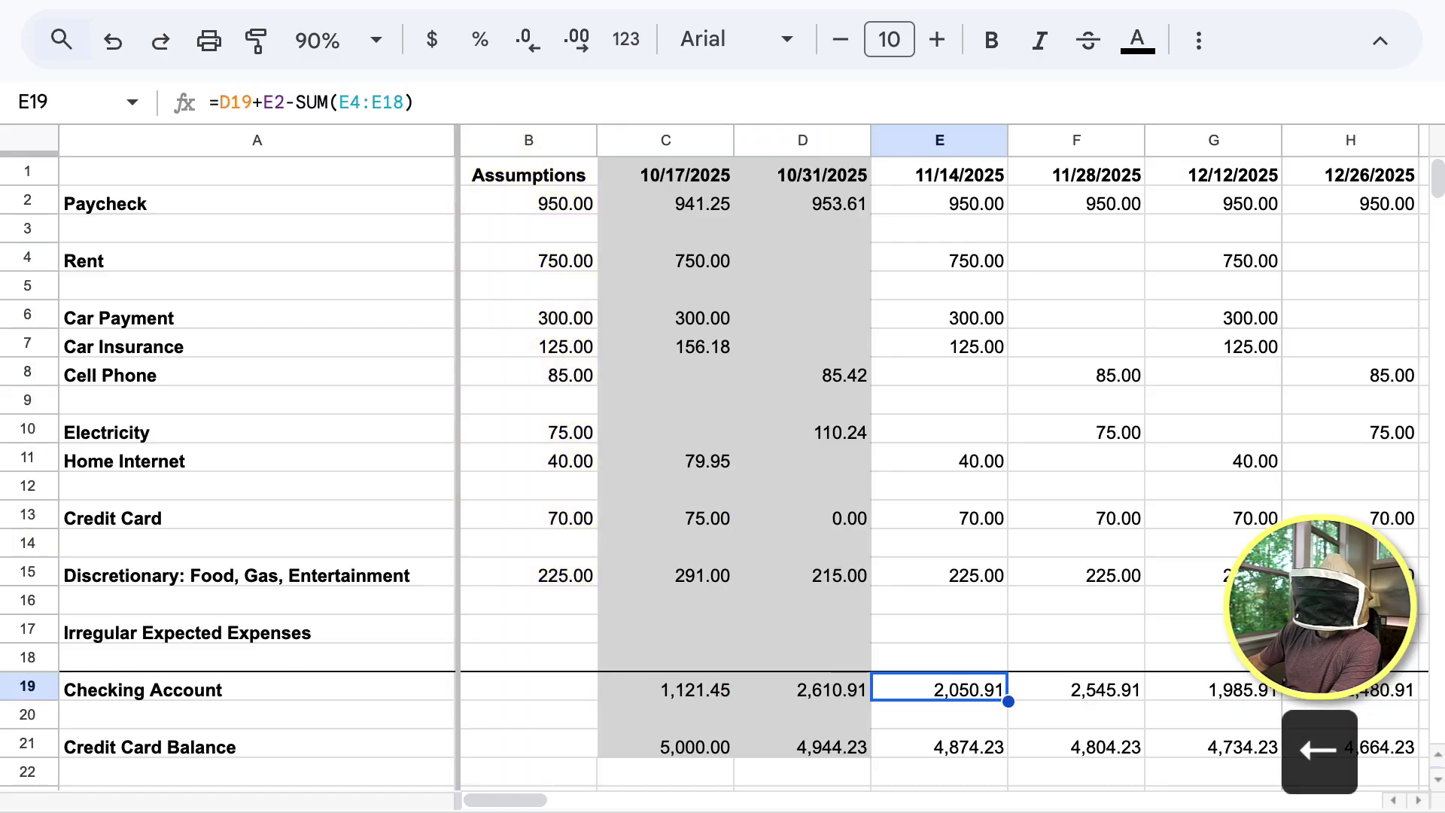
key(Left)
key(Right)
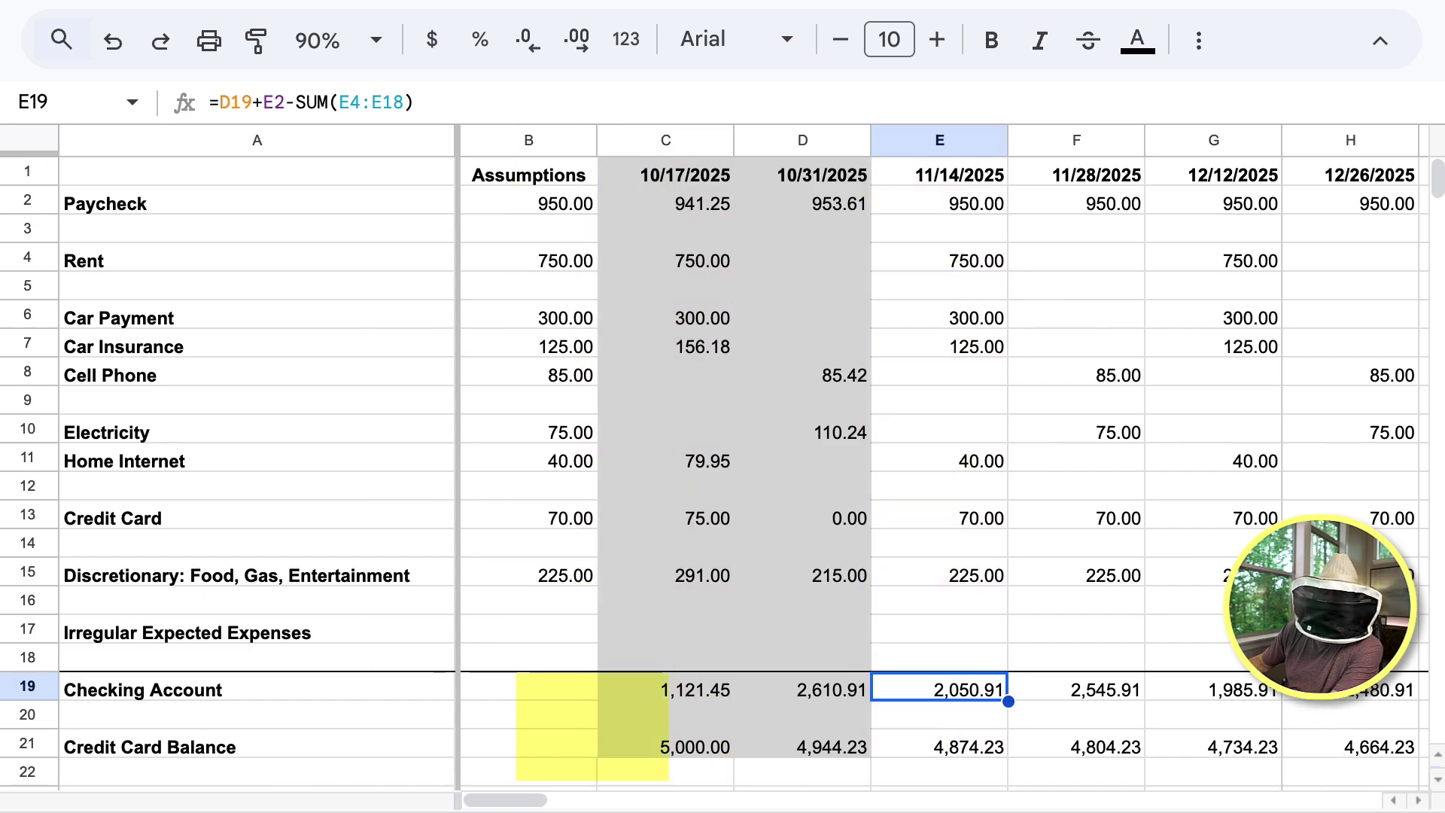
key(Down)
key(Down)
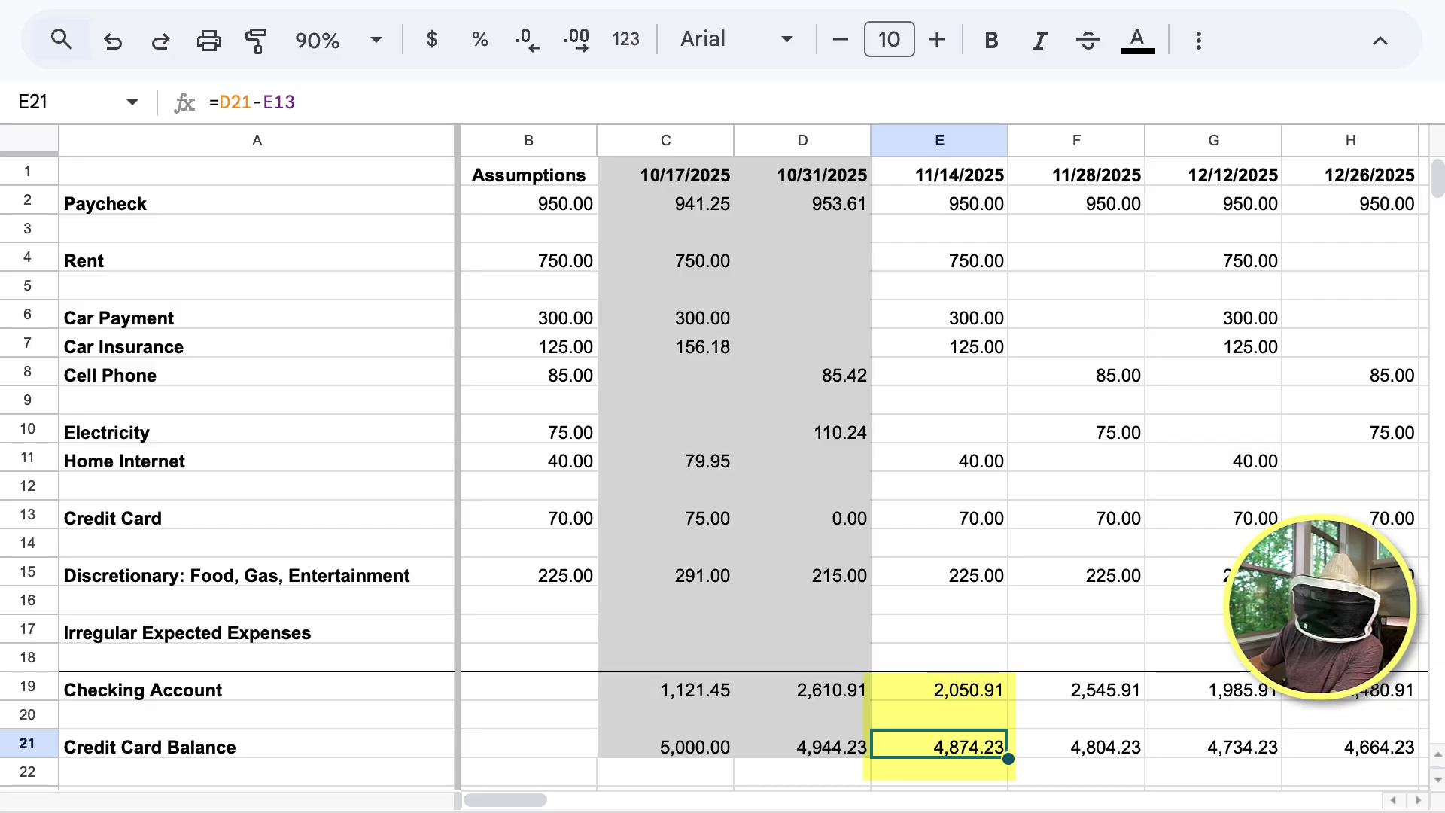
Follow the projected Credit Card Balance row from 11/14/2025 out to the 10/15/2027 paycheck.
key(Right)
key(Right)
key(Right)
key(Right)
key(Right)
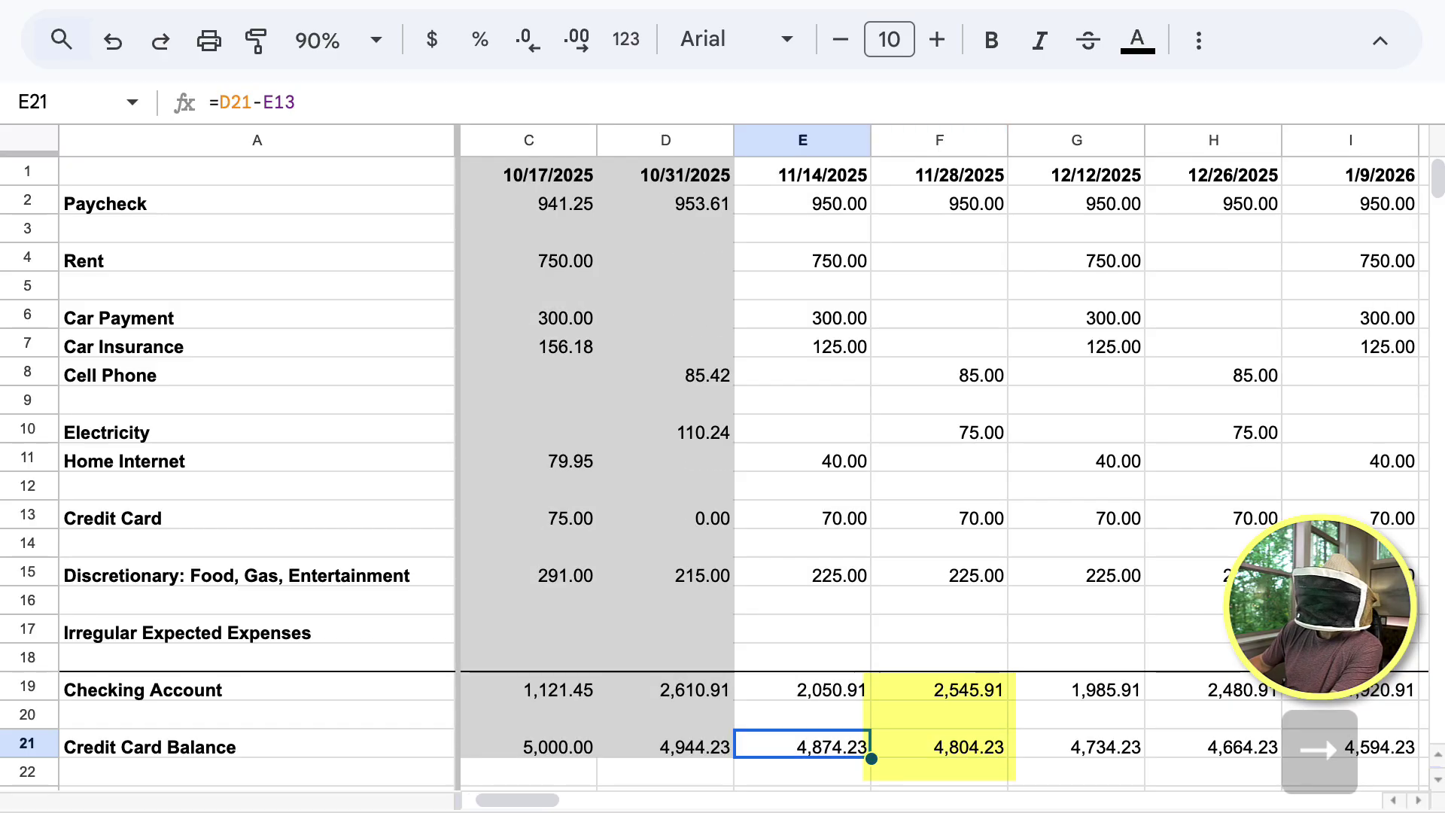
key(Right)
key(Right)
key(Right)
key(Right)
key(Right)
key(Right)
key(Right)
key(Right)
key(Right)
key(Right)
key(Right)
key(Right)
key(Right)
key(Right)
key(Right)
key(Right)
key(Right)
key(Right)
key(Right)
key(Right)
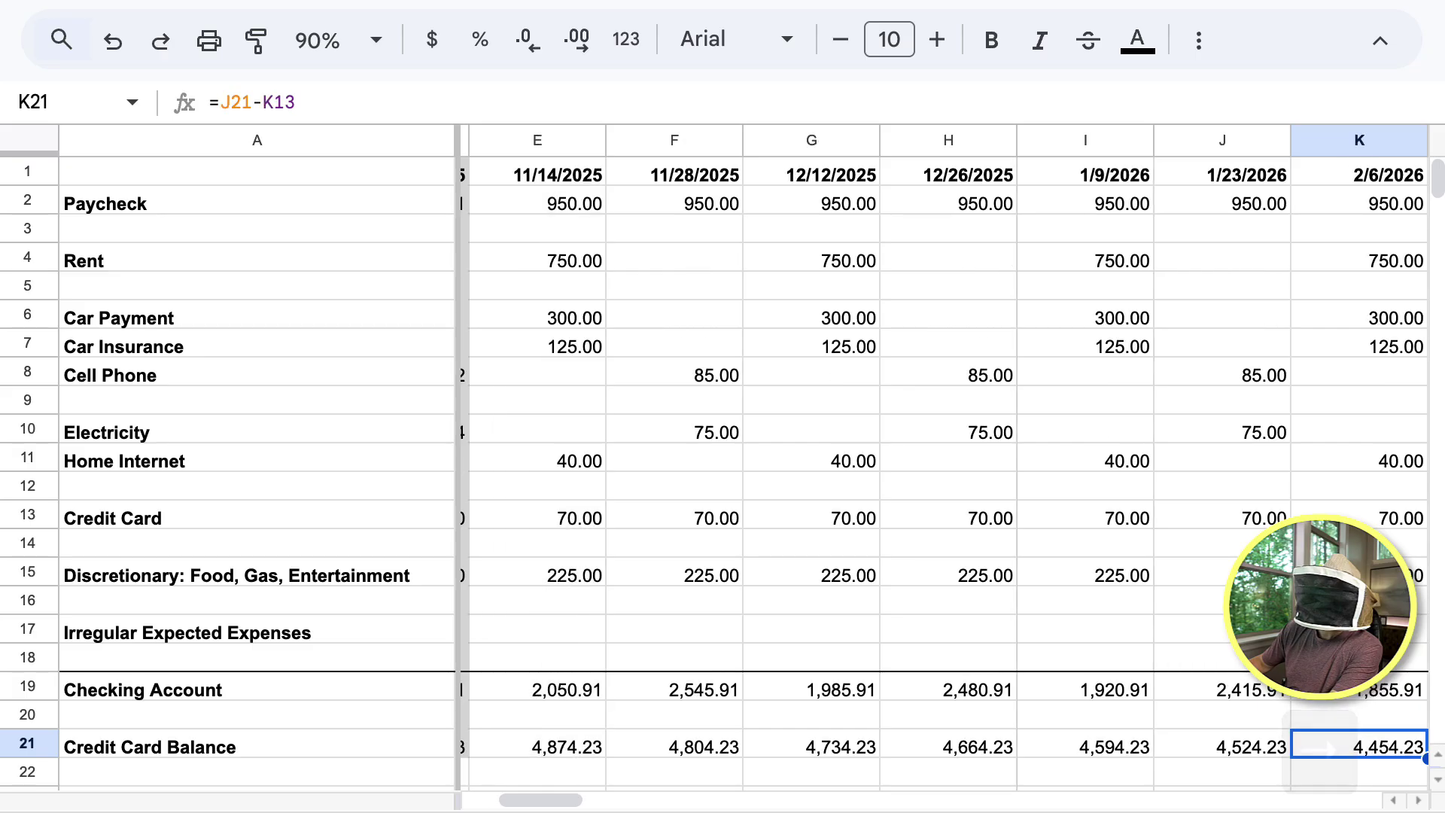
key(Right)
key(Right)
key(Right)
key(Right)
key(Right)
key(Right)
key(Right)
key(Right)
key(Right)
key(Right)
key(Right)
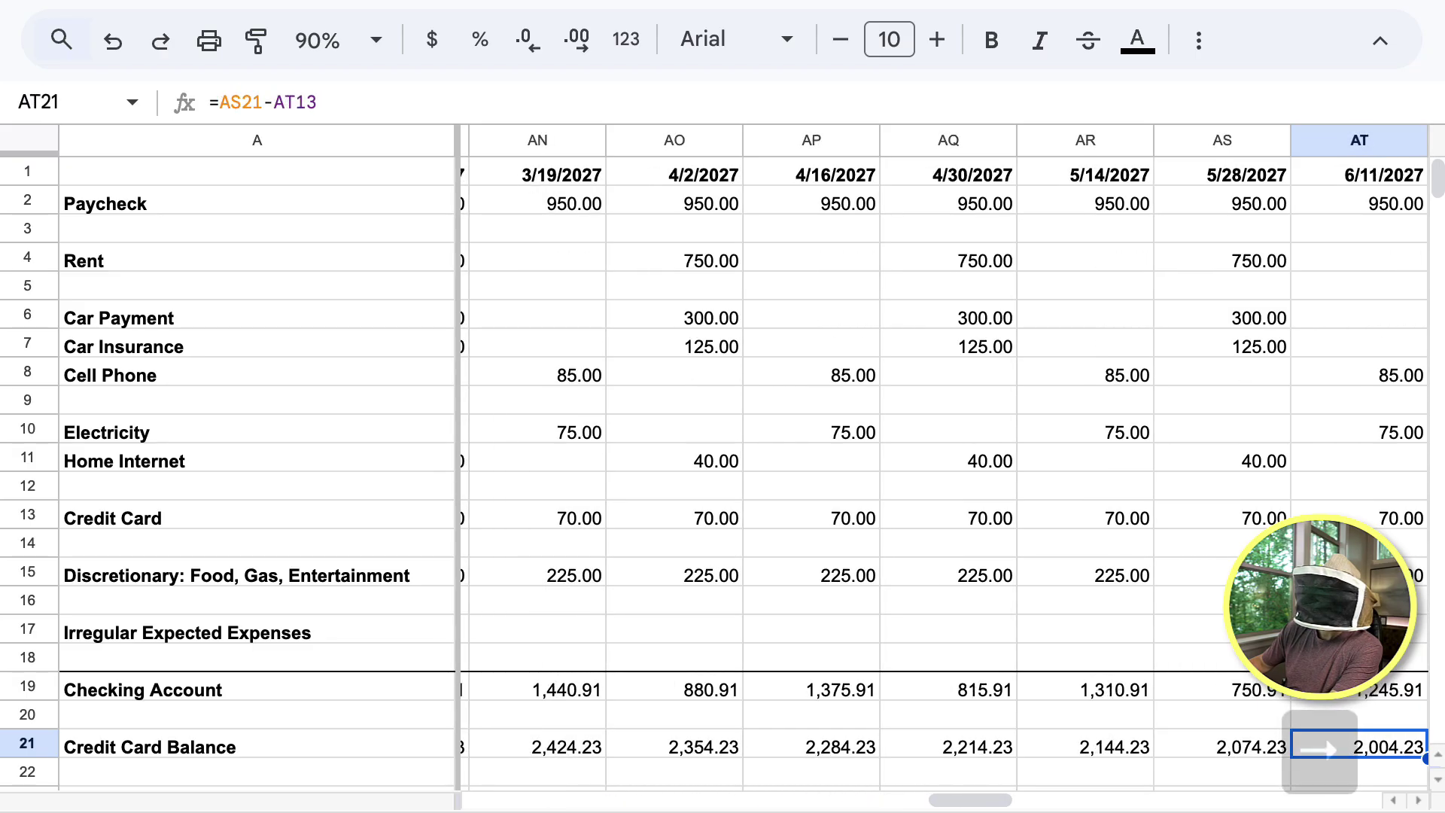
key(Right)
key(Right)
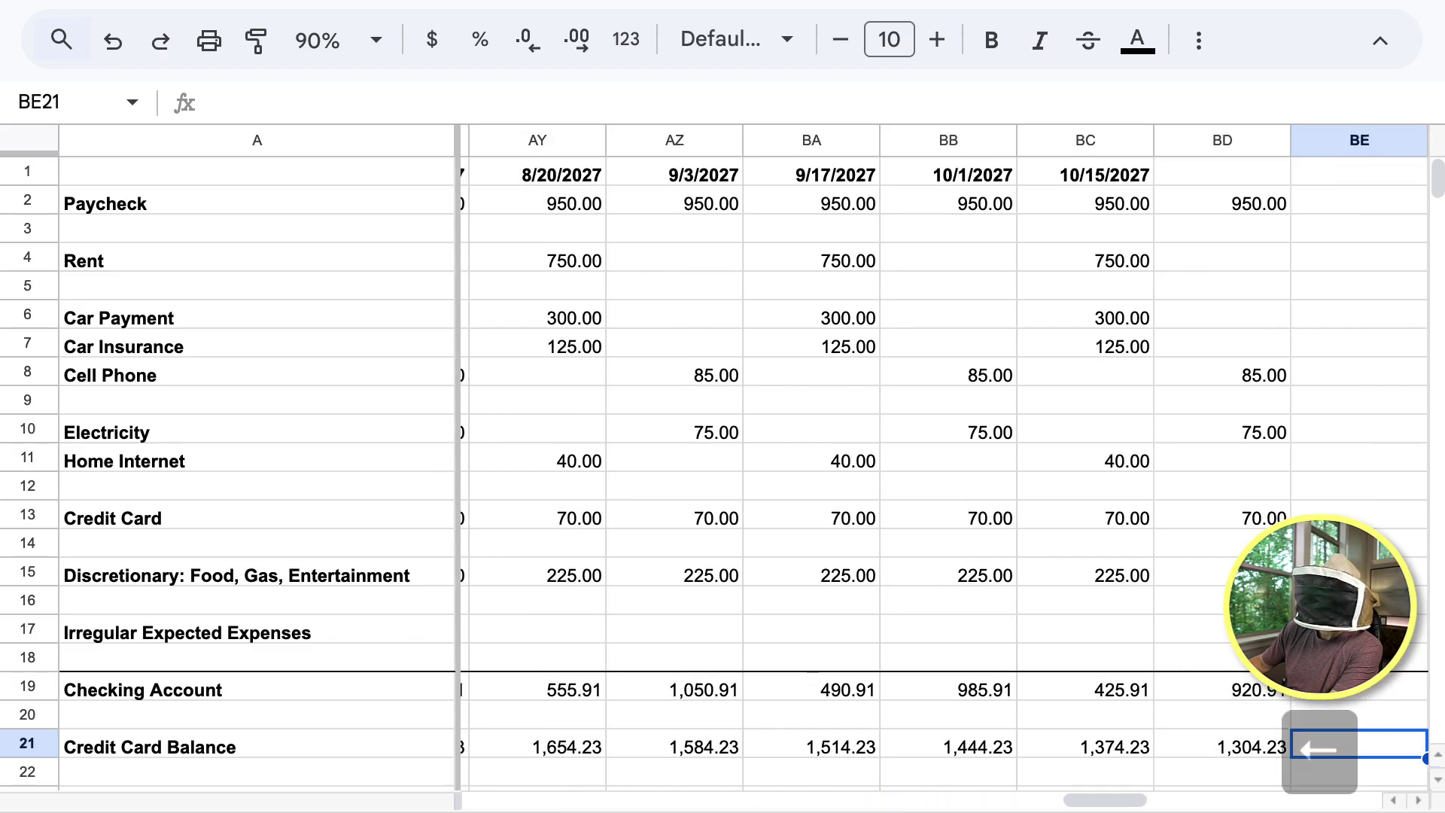
key(Left)
key(Left)
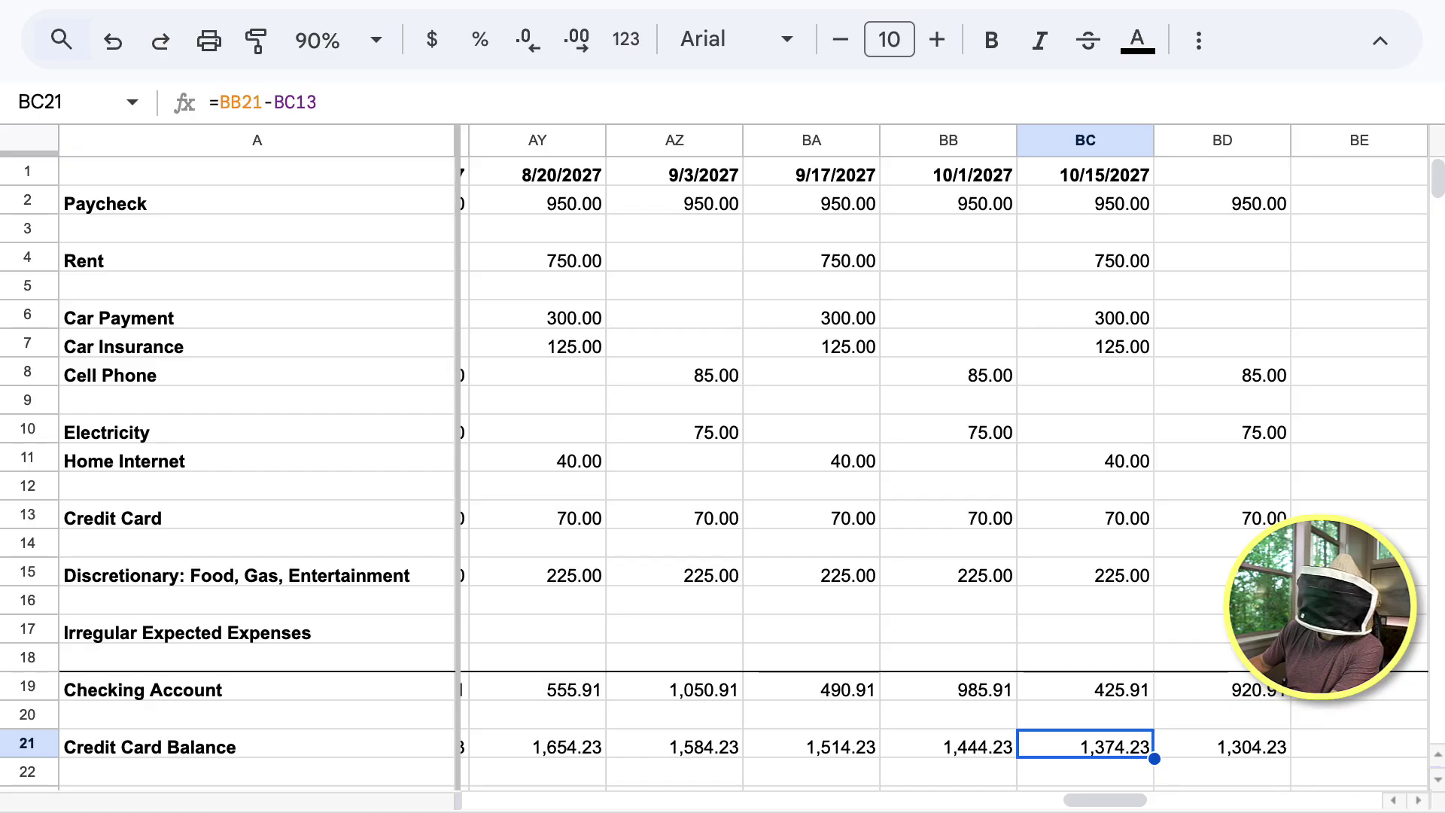
Examine the 10/15/2027 Checking Account and Credit Card Balance projections and select both cells together.
key(Up)
key(Up)
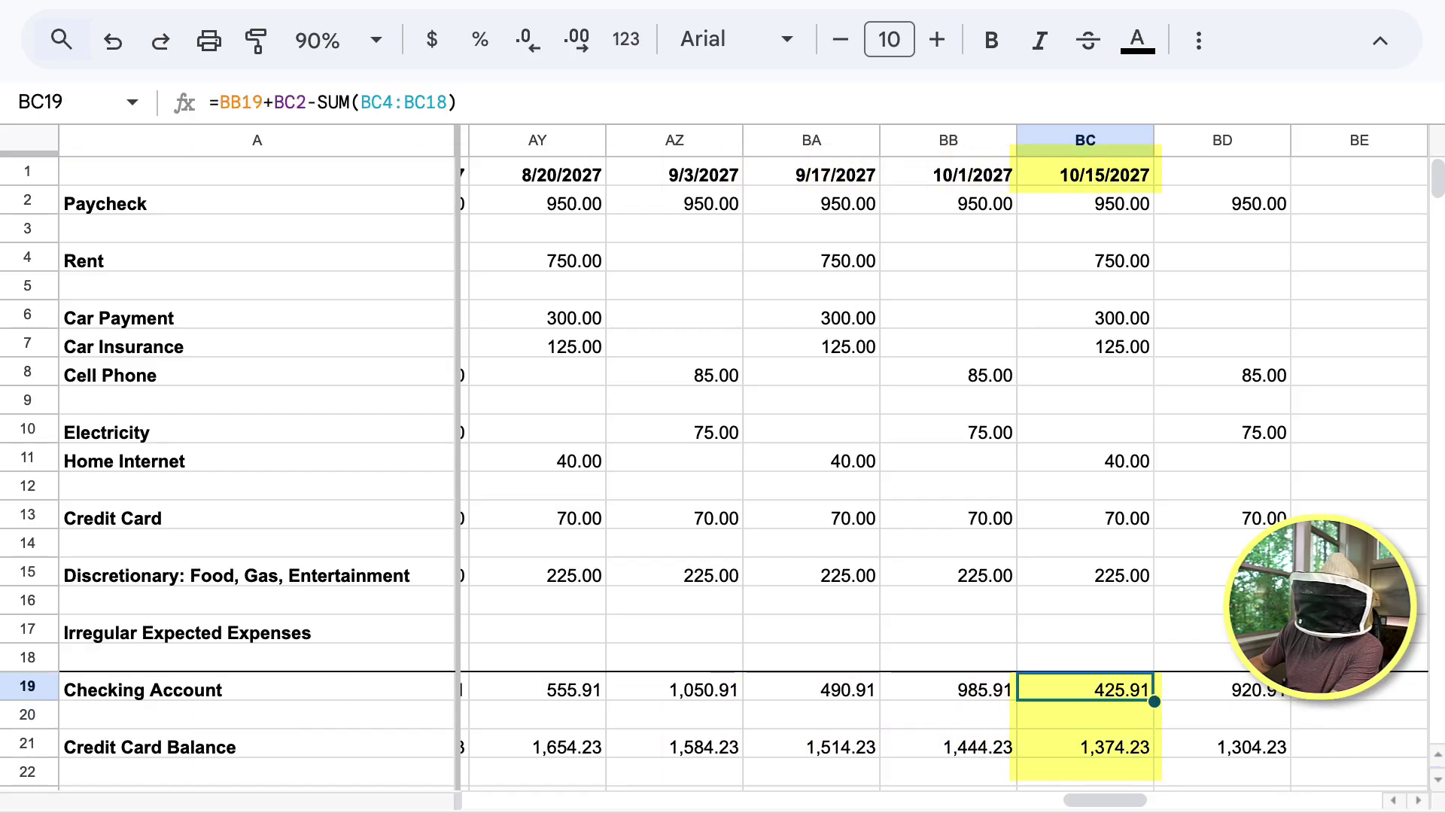
key(Down)
key(Down)
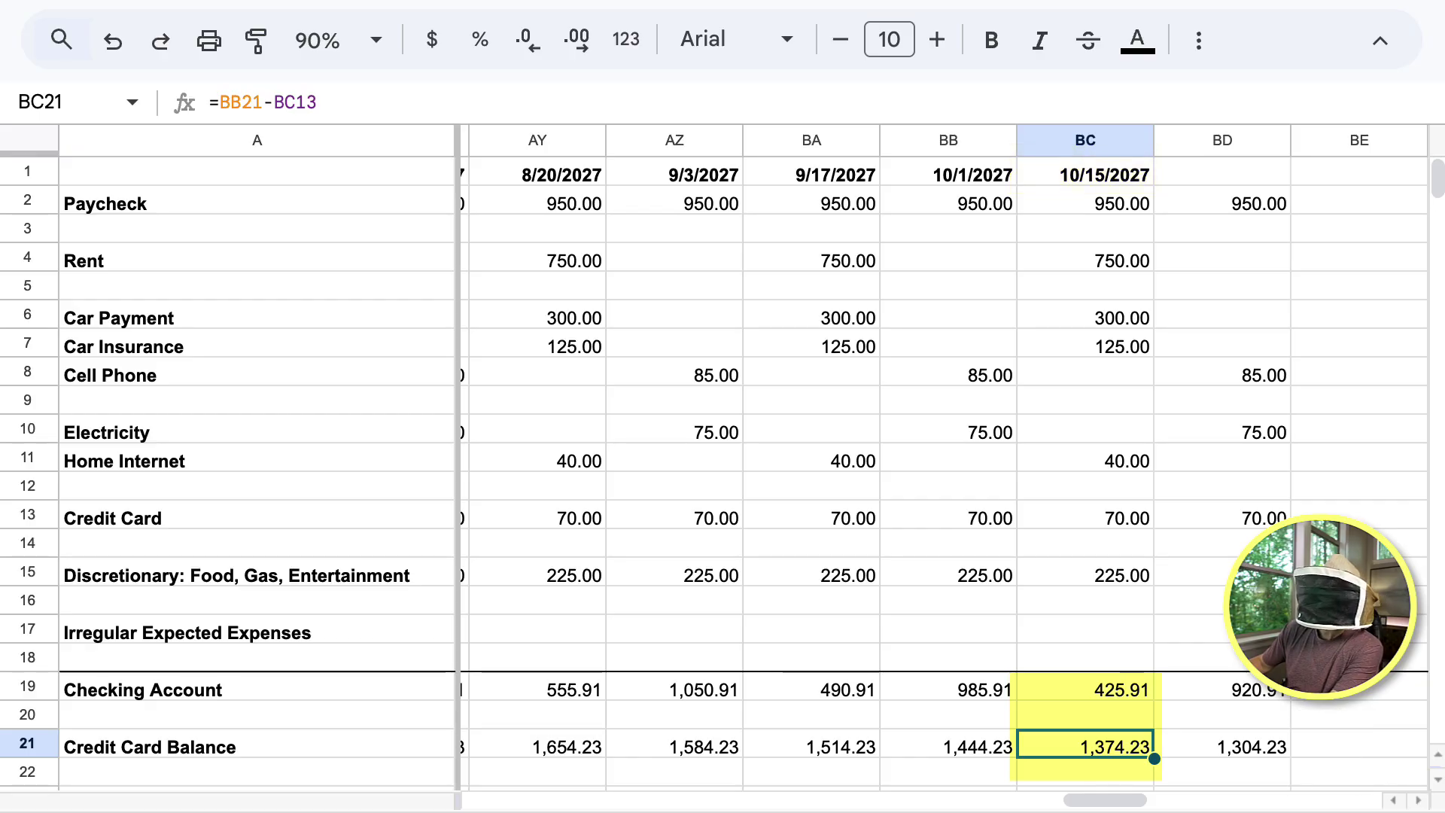
key(Up)
key(Up)
key(shift+Down)
key(shift+Down)
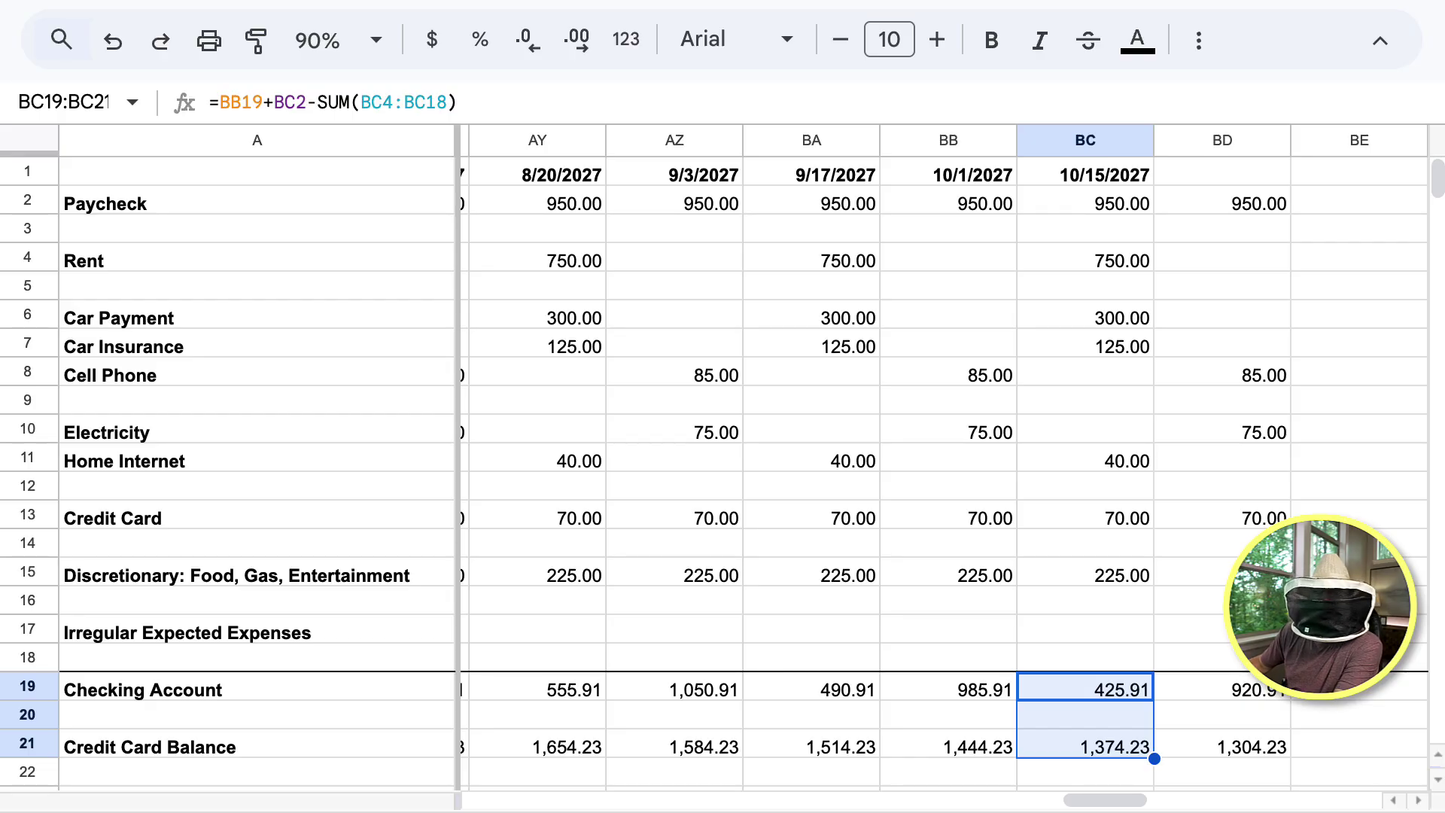
Set the Car Payment amount in the Assumptions column to 350.
key(Left)
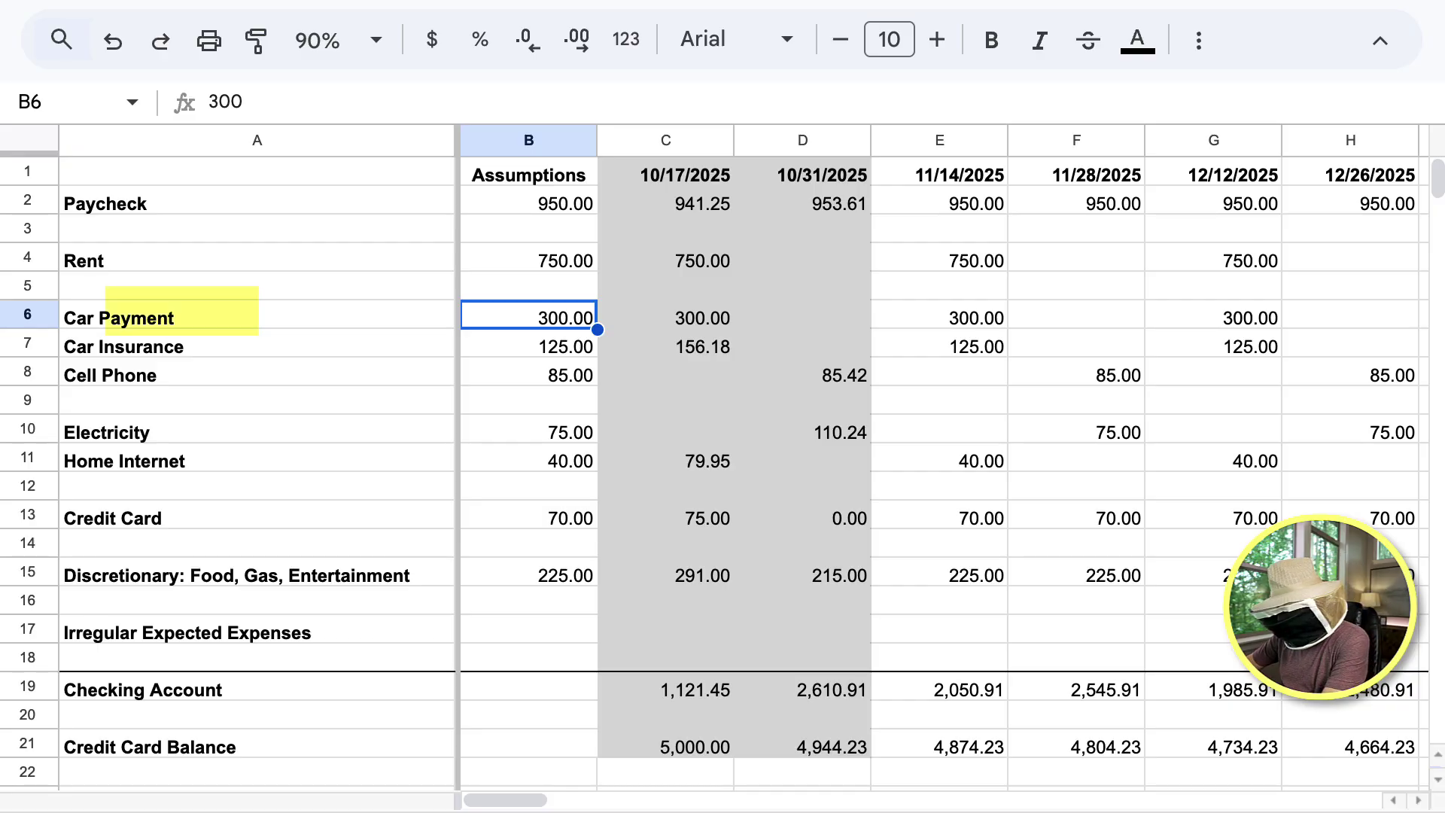
text(350)
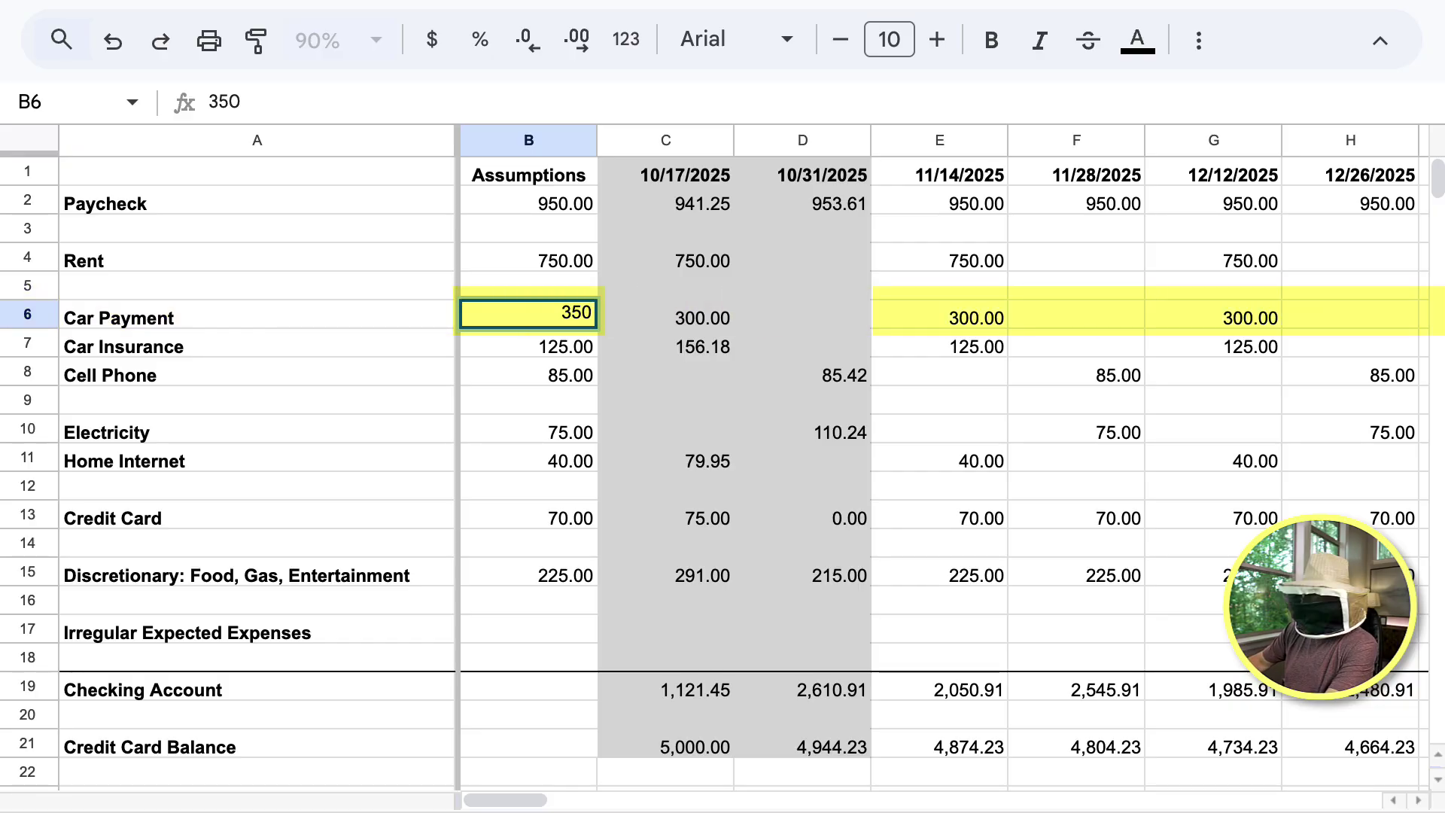
key(Return)
Check how the new Car Payment assumption carries across the paycheck columns through 8/7/2026.
key(Up)
key(Right)
key(Right)
key(Right)
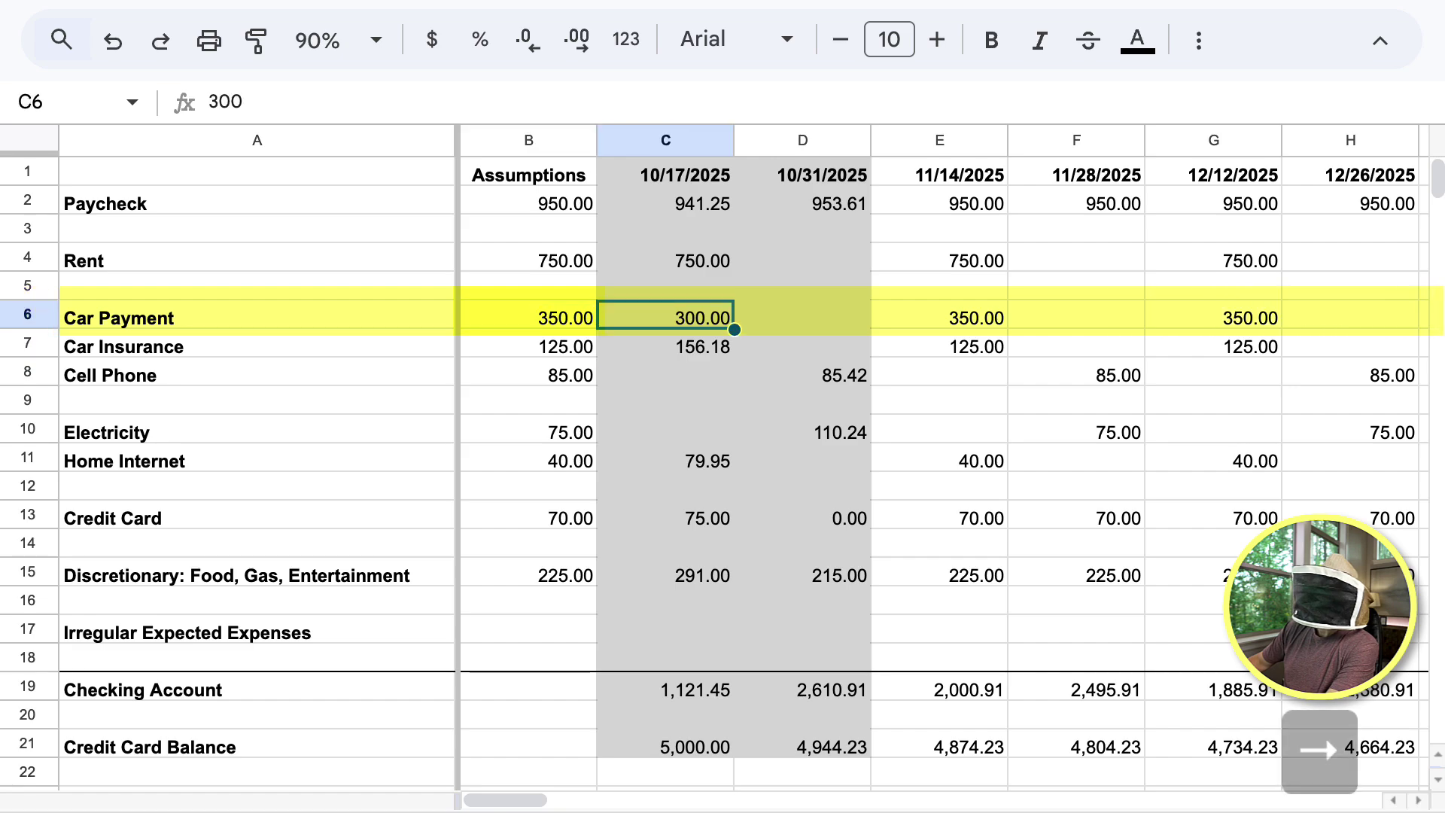
key(Right)
key(Right)
key(Right)
key(Right)
key(Right)
key(Right)
key(Right)
key(Right)
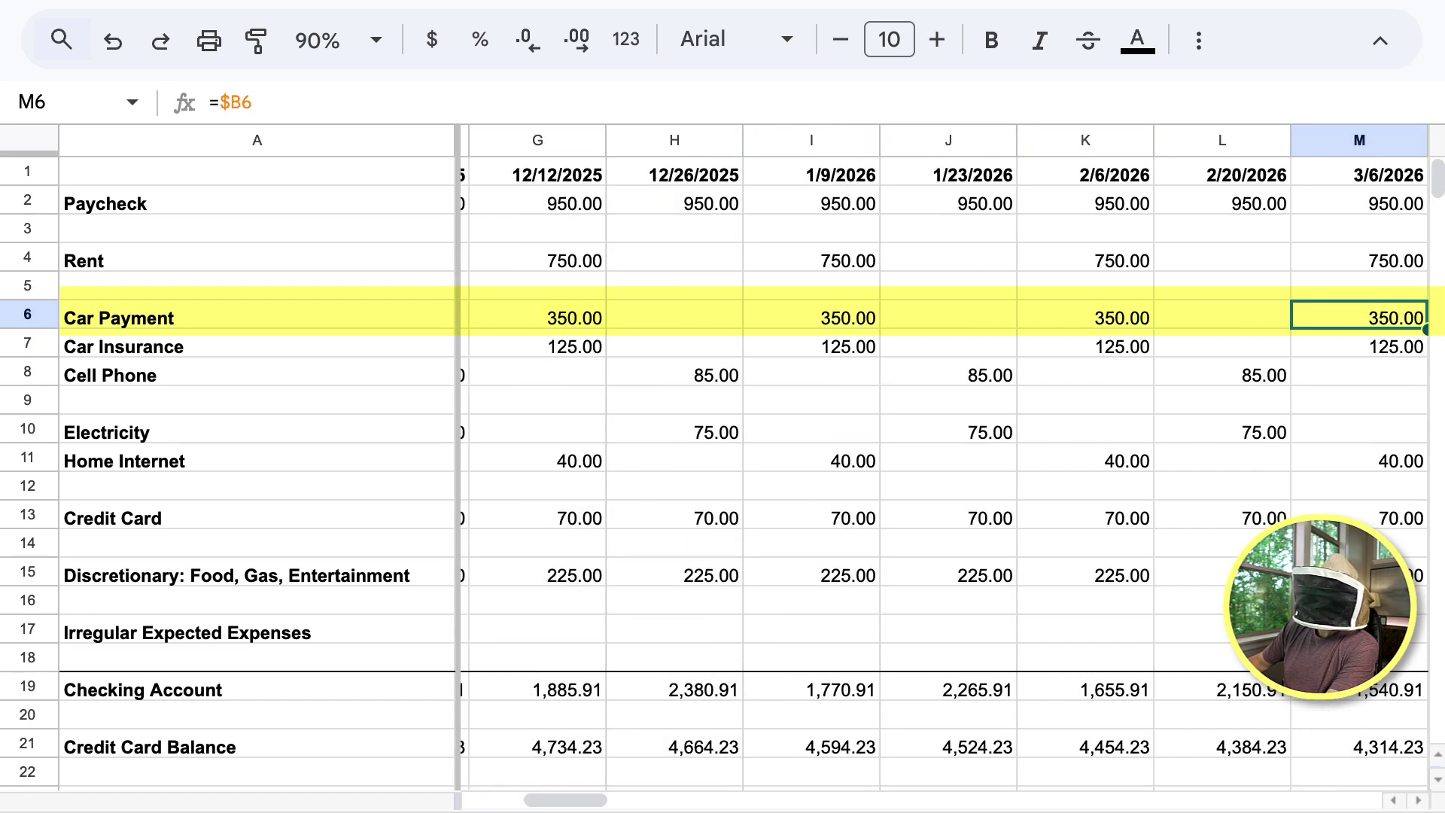
key(Right)
key(Right)
key(Right)
key(Right)
key(Right)
key(Right)
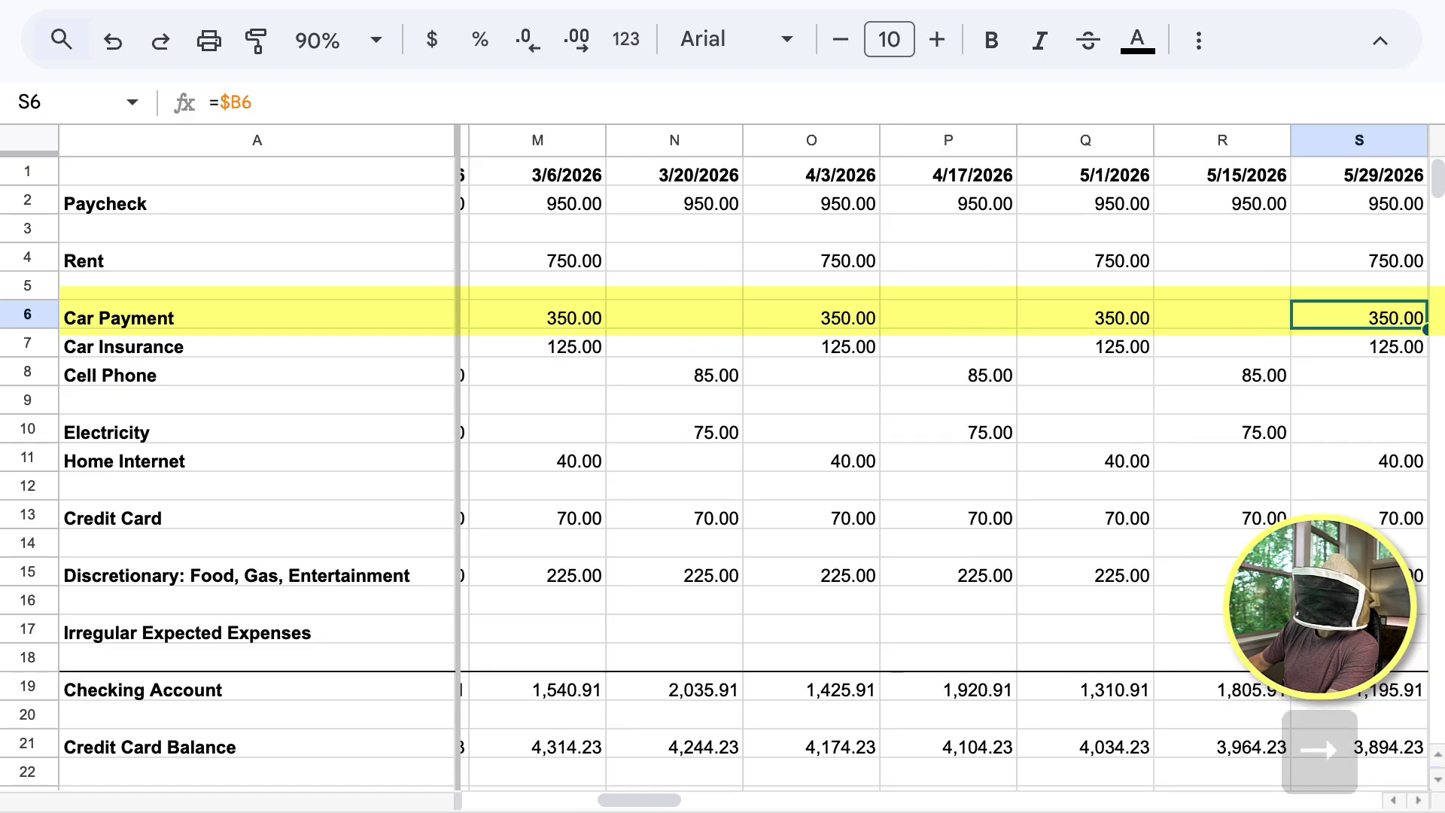
key(Right)
key(Right)
key(Right)
key(Right)
key(Right)
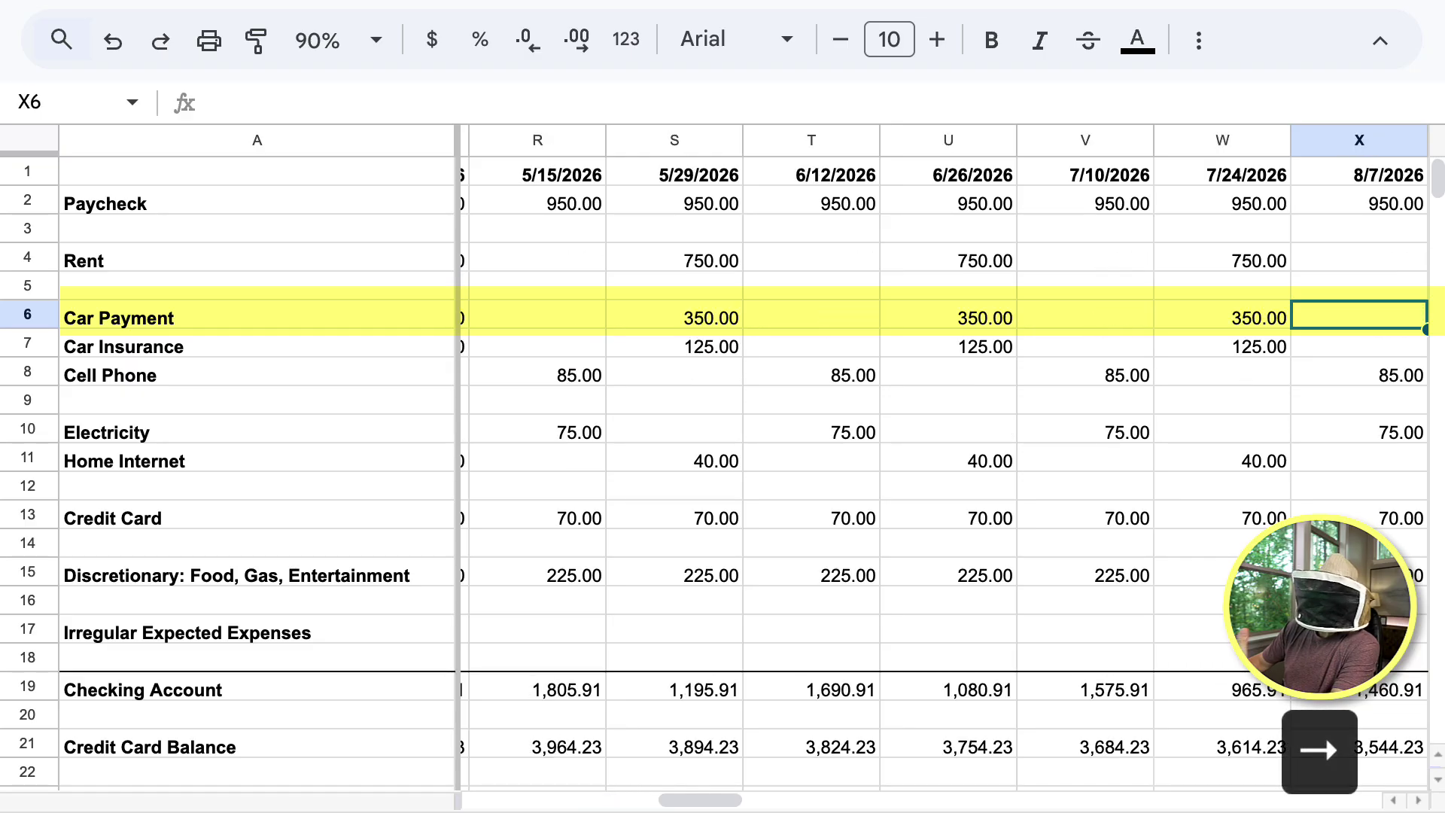
Compare the Car Payment assumption with the past entries in the gray columns and the projected 11/14/2025 entry.
key(Left)
key(Left)
key(Left)
key(Left)
key(Left)
key(Left)
key(Left)
key(Left)
key(Left)
key(Left)
key(Left)
key(Left)
key(Left)
key(Left)
key(Left)
key(Left)
key(Left)
key(Left)
key(Left)
key(Left)
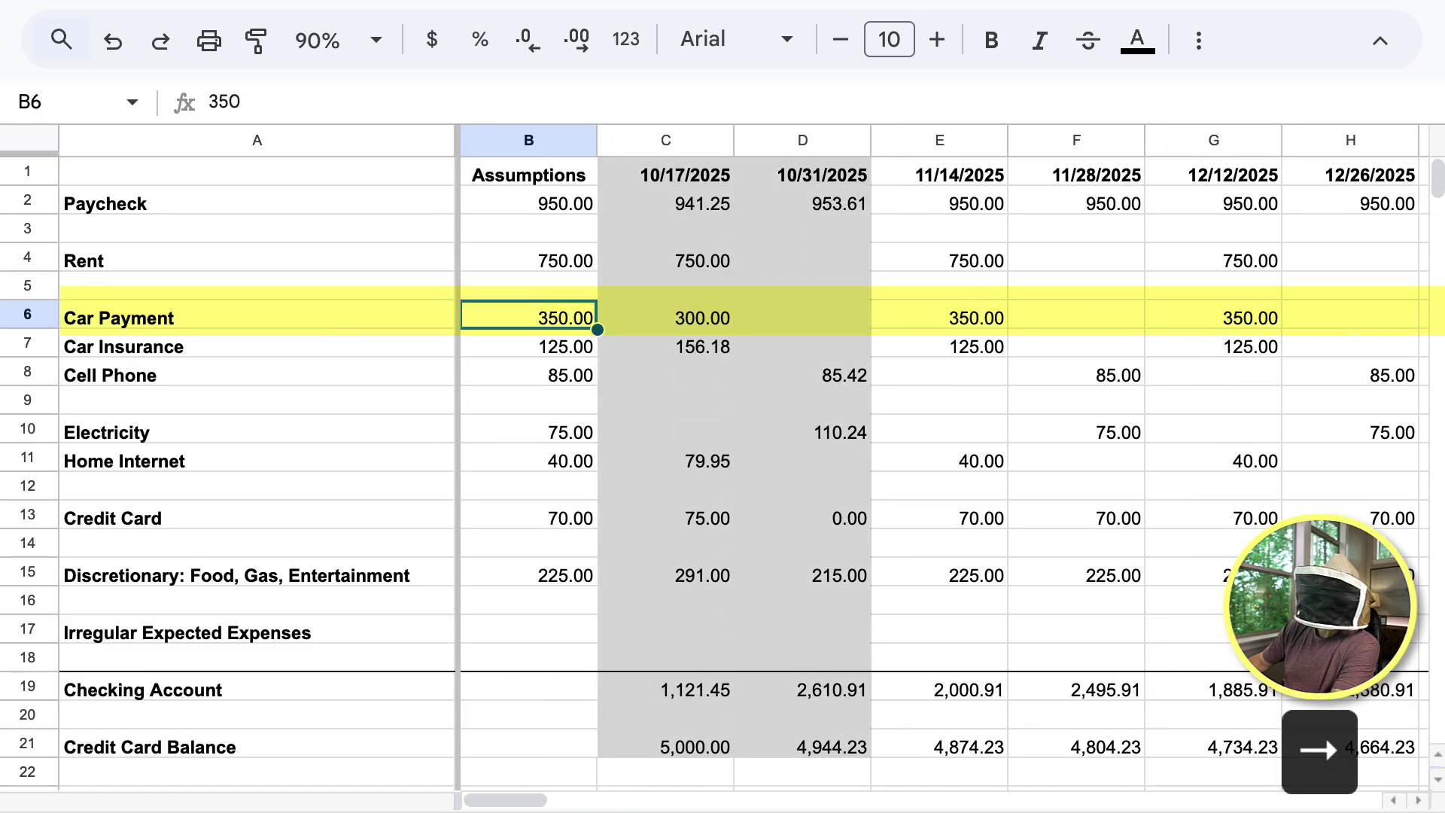
key(Right)
key(Right)
key(Left)
key(Left)
key(Right)
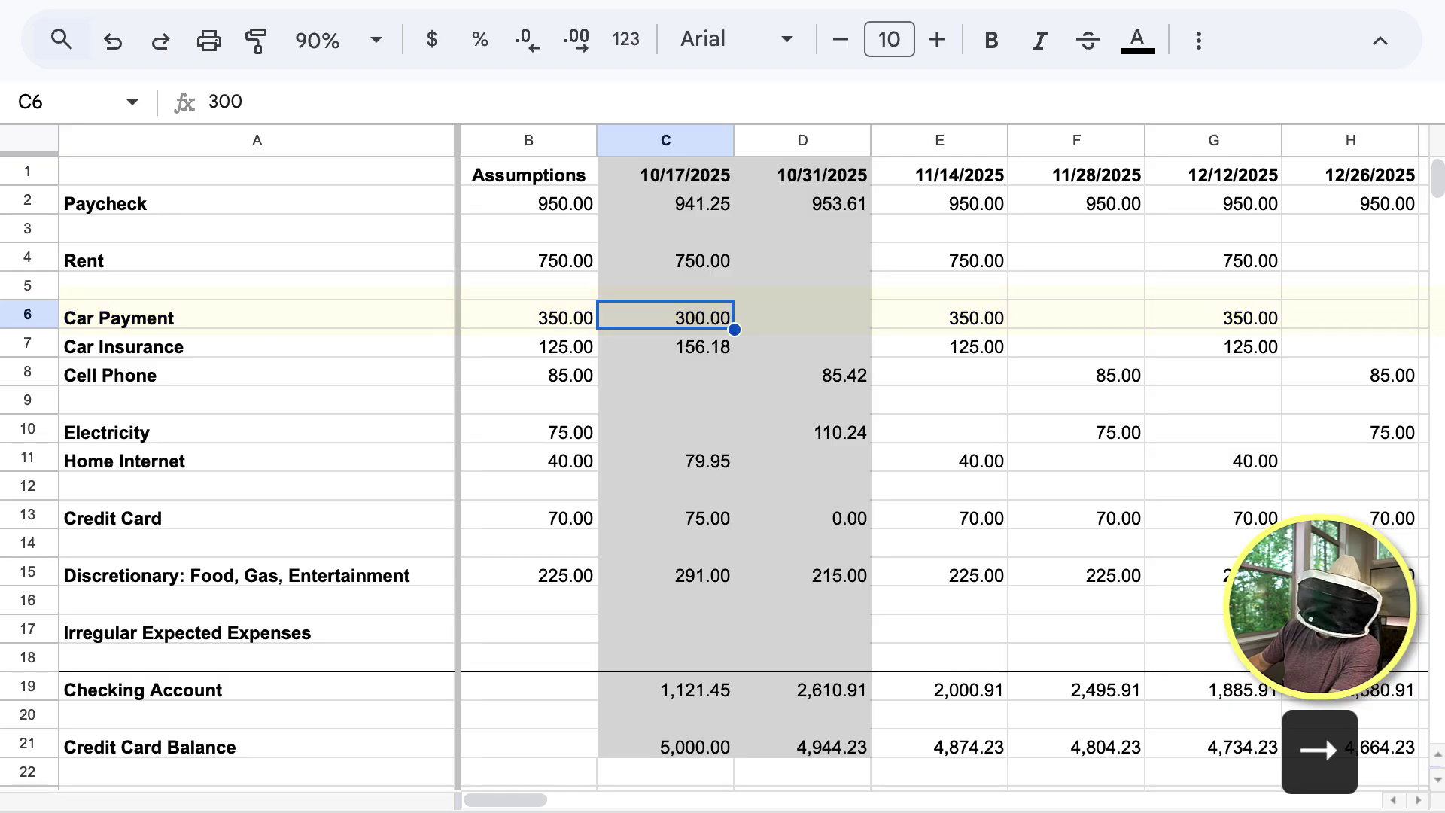
key(Right)
key(Left)
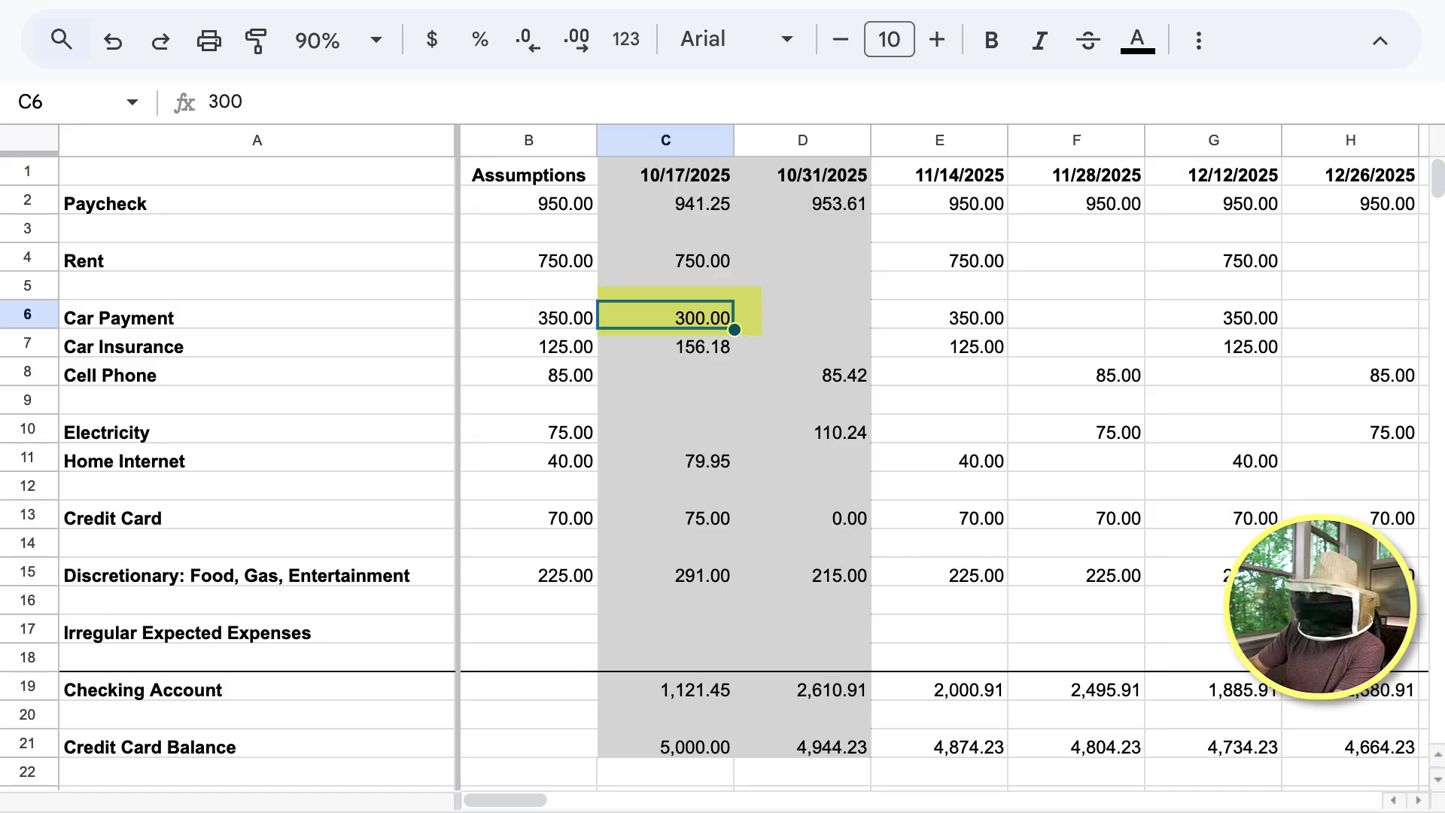
key(Right)
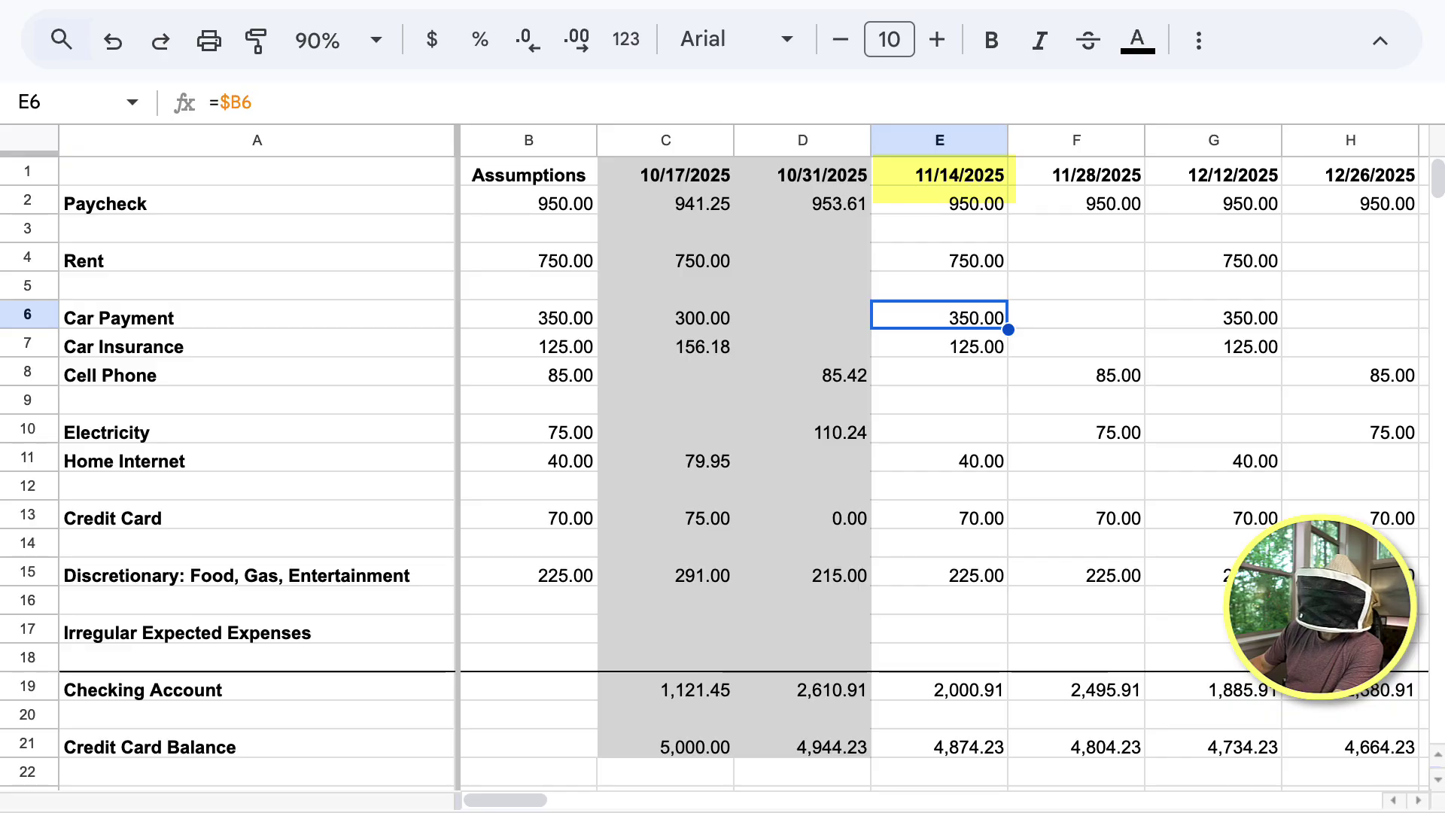
key(Left)
key(Left)
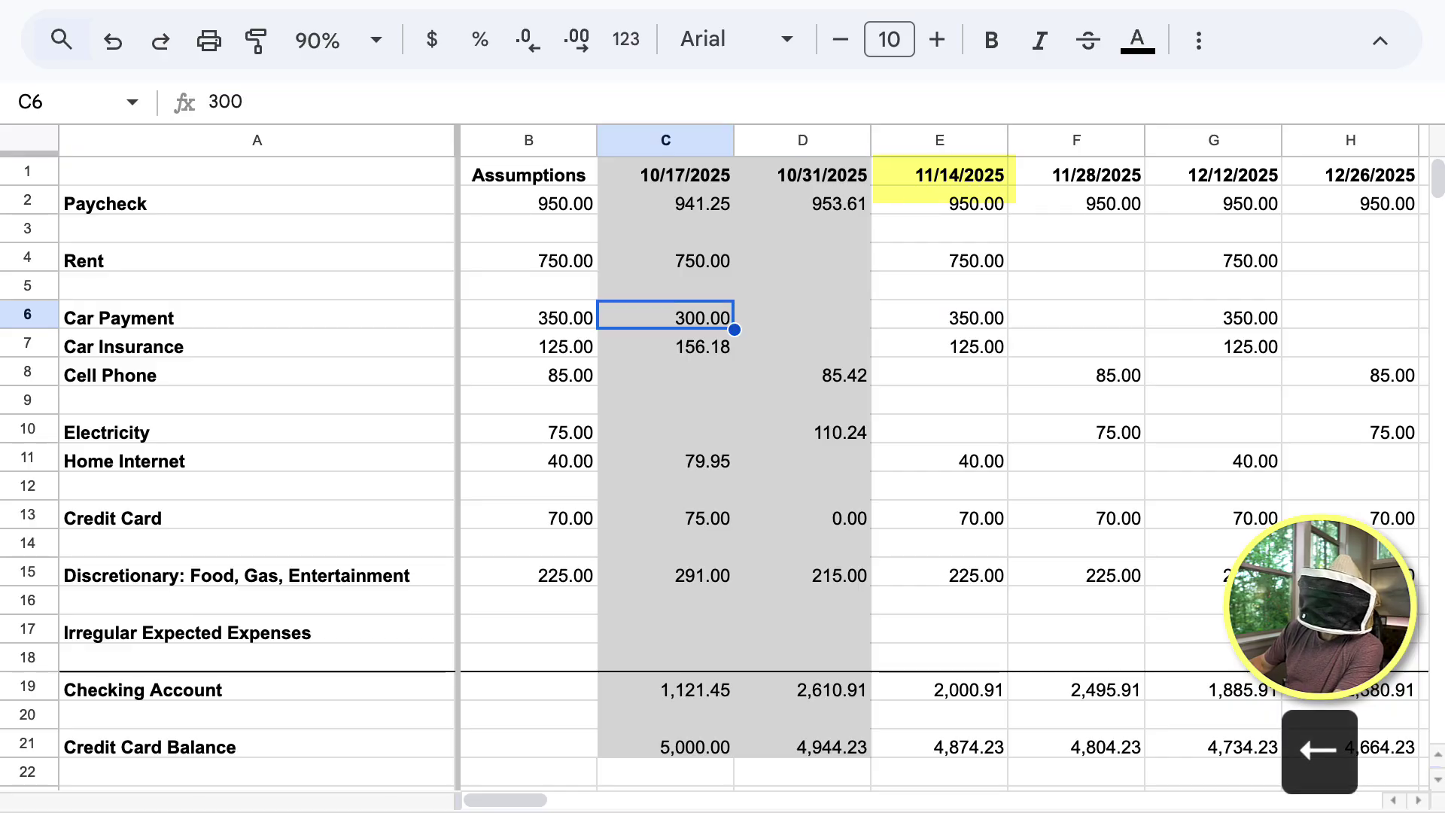
key(Right)
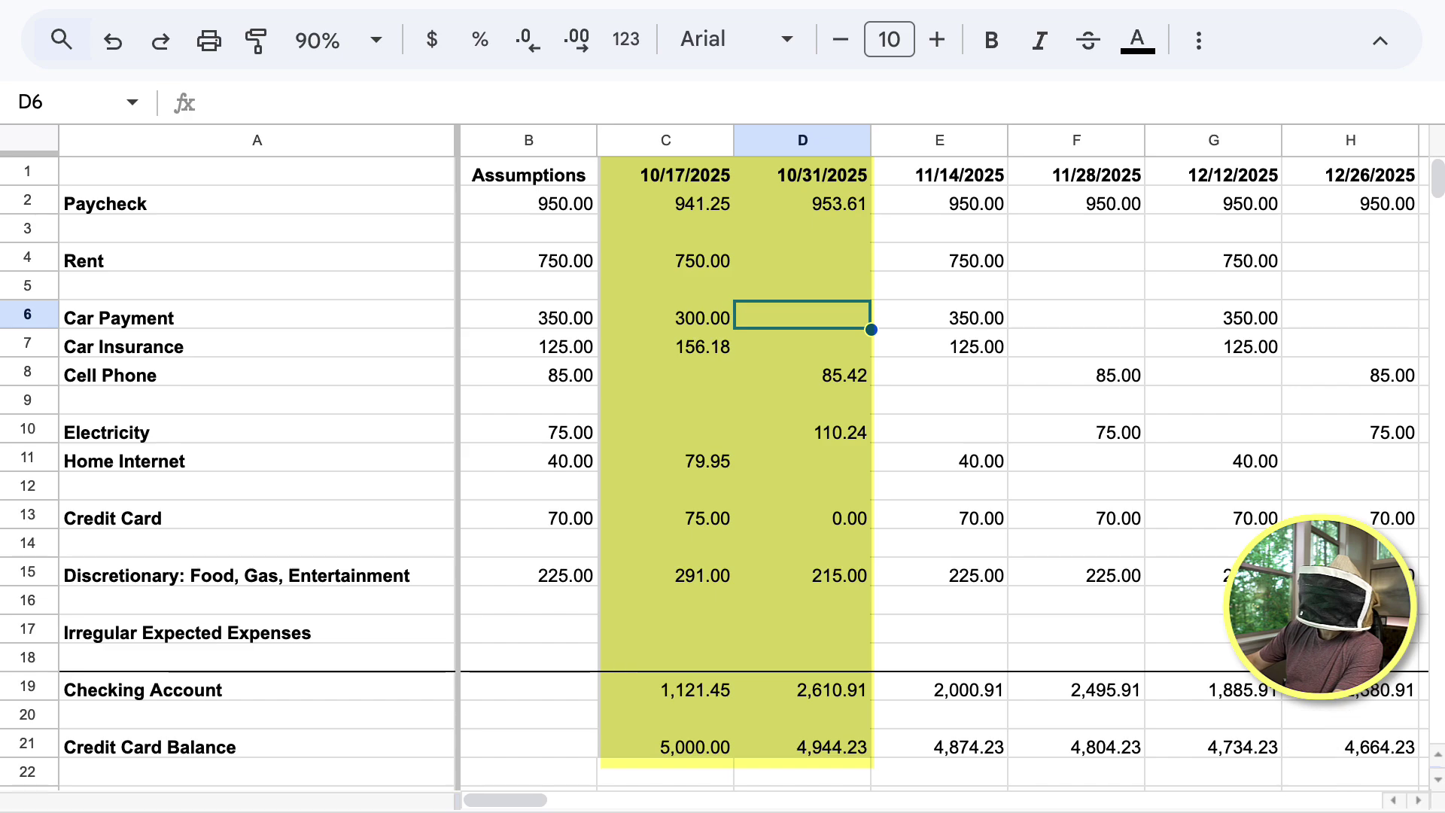
key(Left)
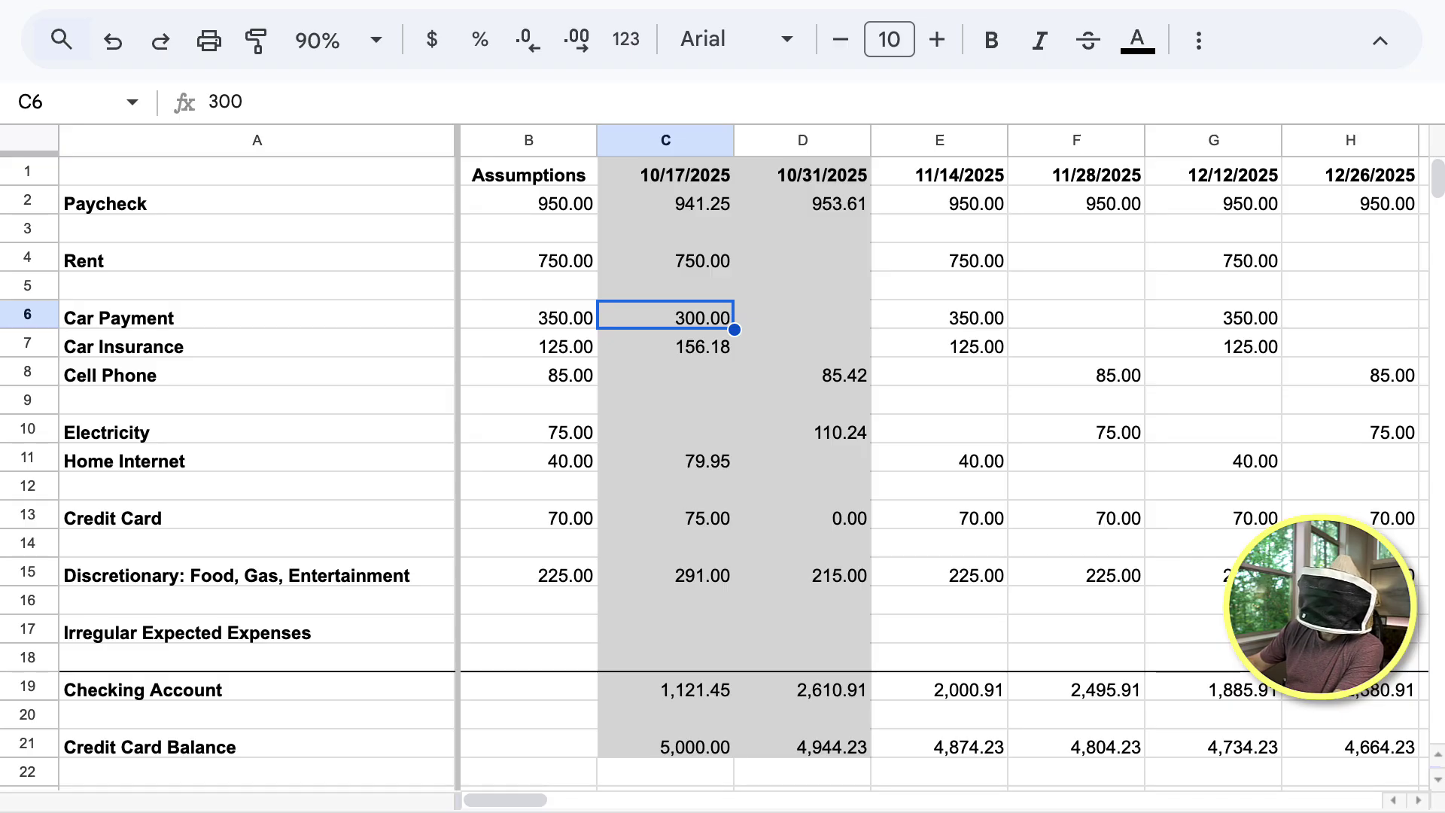
key(Right)
key(Right)
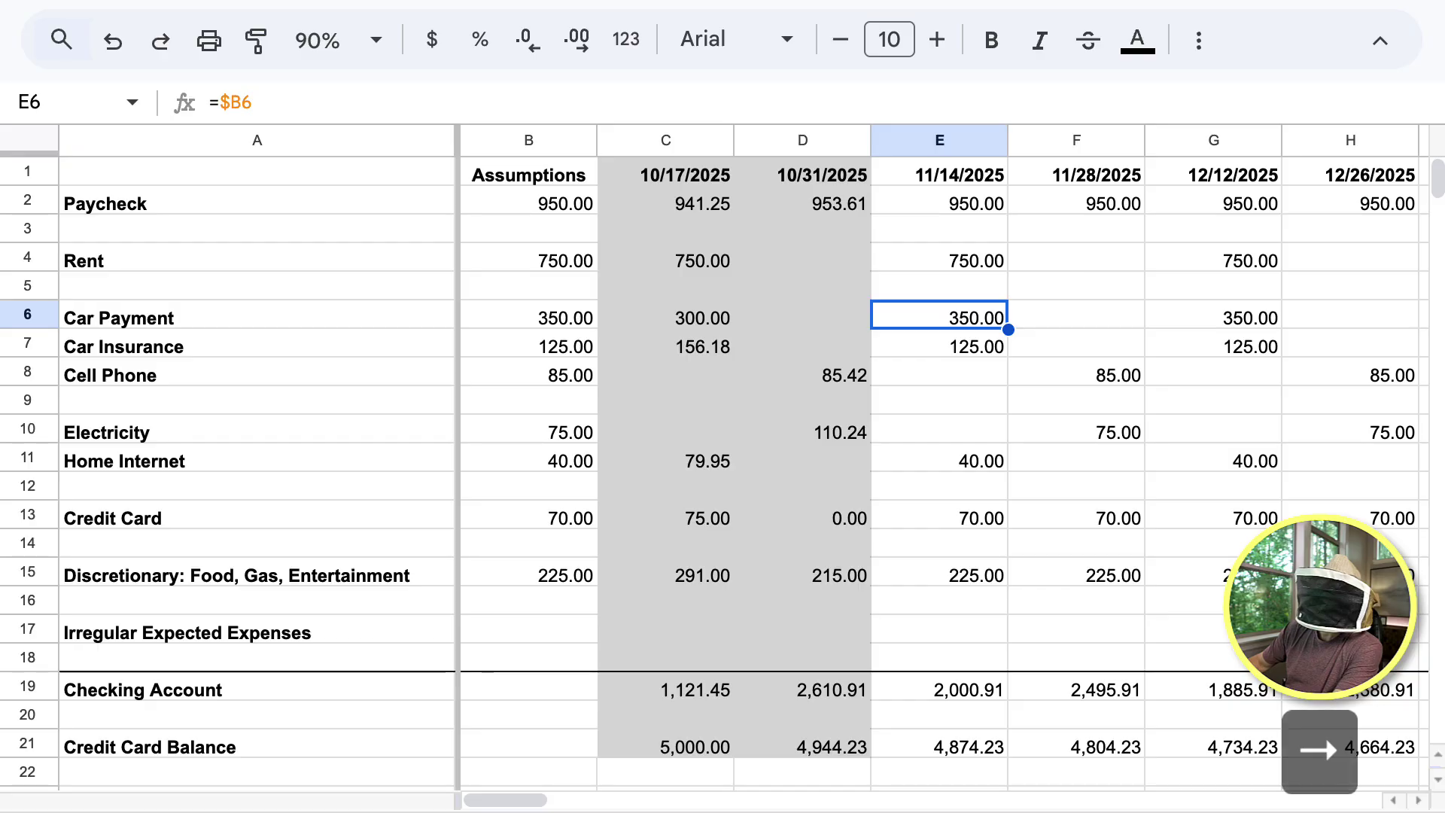
Check the projected Car Payment entries from 11/28/2025 through 2/20/2026.
key(Right)
key(Right)
key(Right)
key(Right)
key(Right)
key(Right)
key(Right)
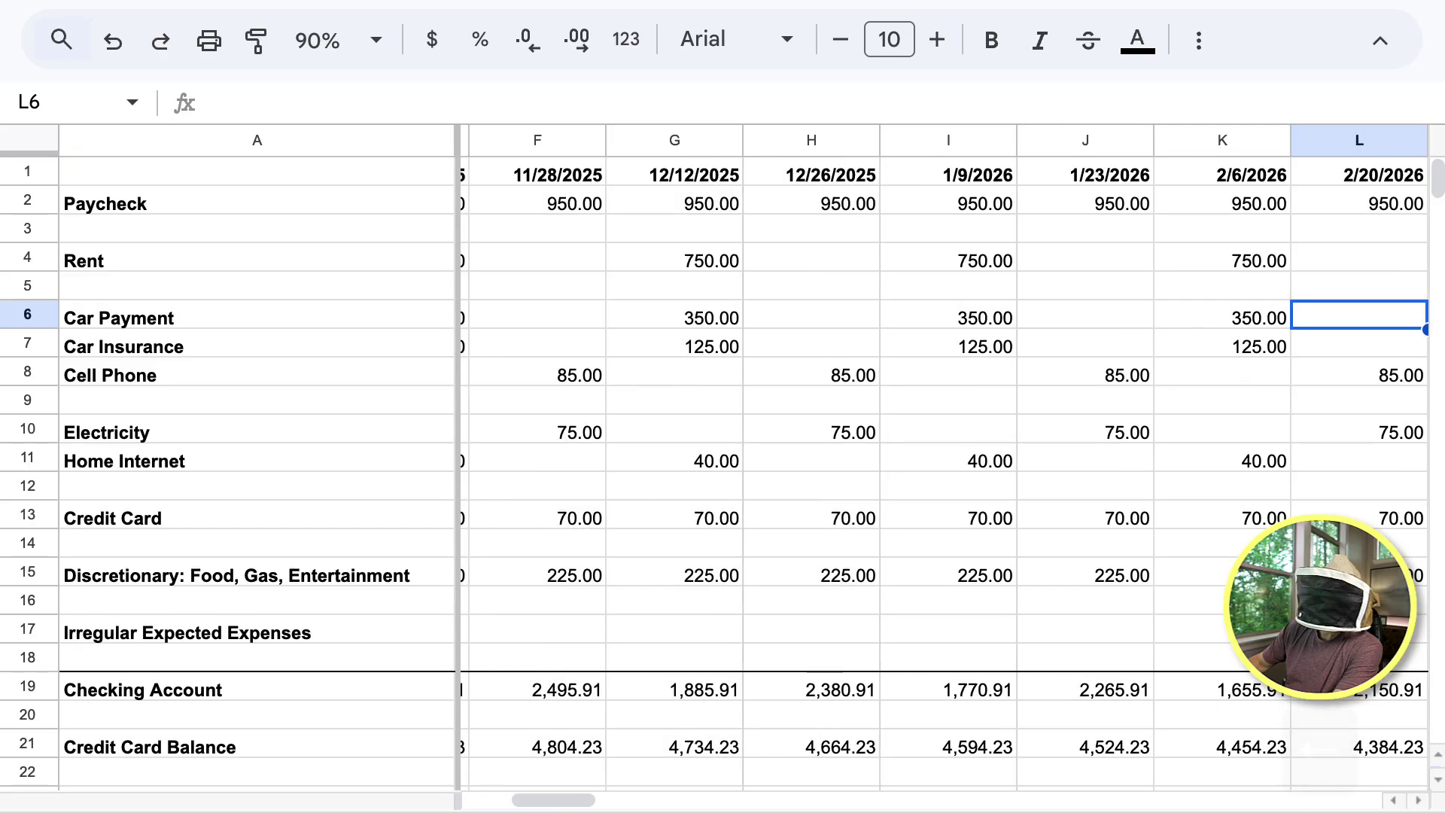
Trace the Car Payment row from 2/20/2026 back to its amount in the Assumptions column.
key(Left)
key(Left)
key(Left)
key(Left)
key(Left)
key(Left)
key(Left)
key(Left)
key(Left)
key(Left)
key(Left)
key(Right)
key(Right)
key(Left)
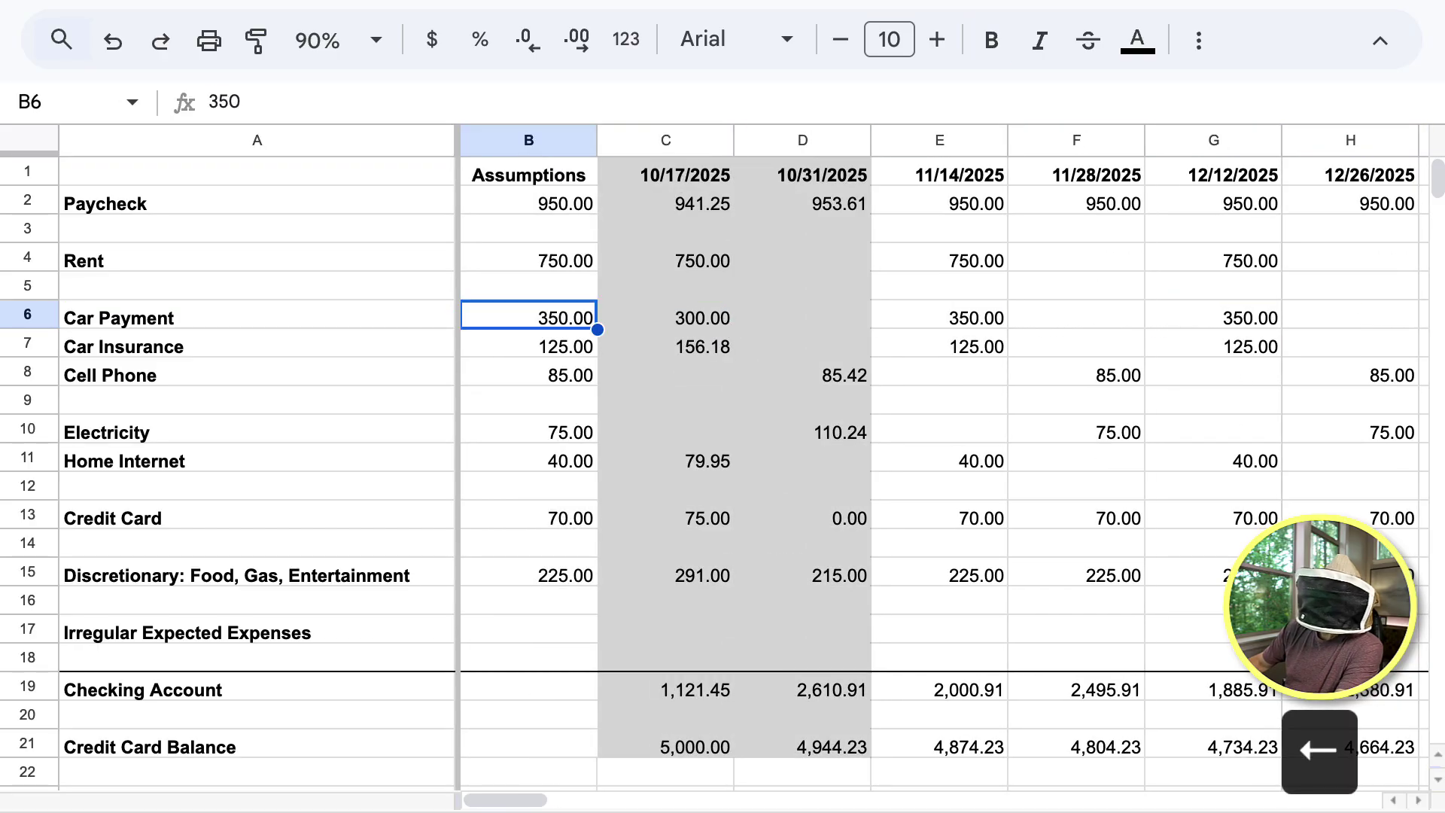
Go down the 10/17/2025 paycheck column to the Checking Account balance.
key(Right)
key(Down)
key(Down)
key(Down)
key(Down)
key(Down)
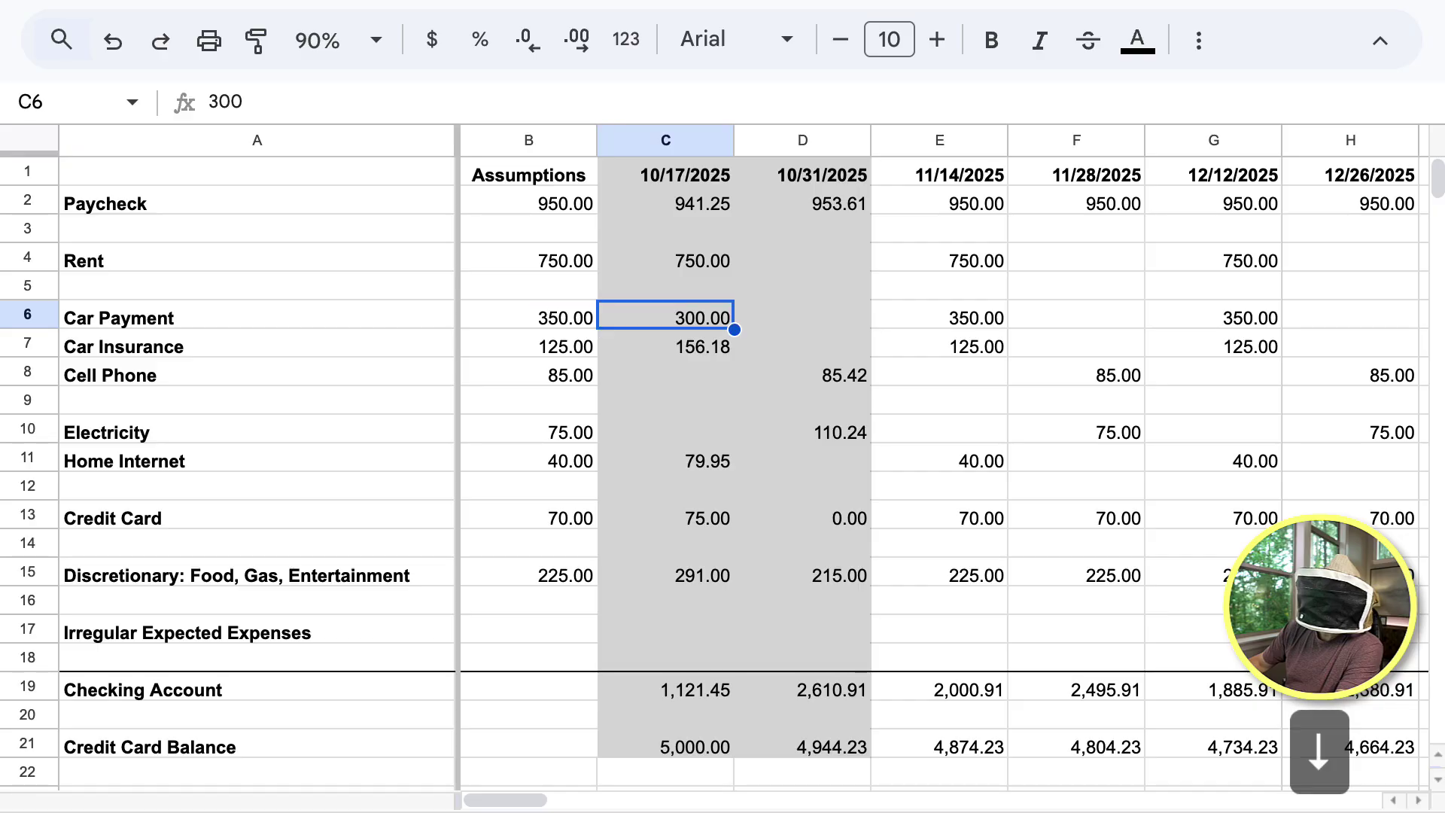
key(Down)
key(Down)
key(Down)
key(Down)
key(Down)
key(Down)
key(Down)
key(Down)
key(Down)
key(Up)
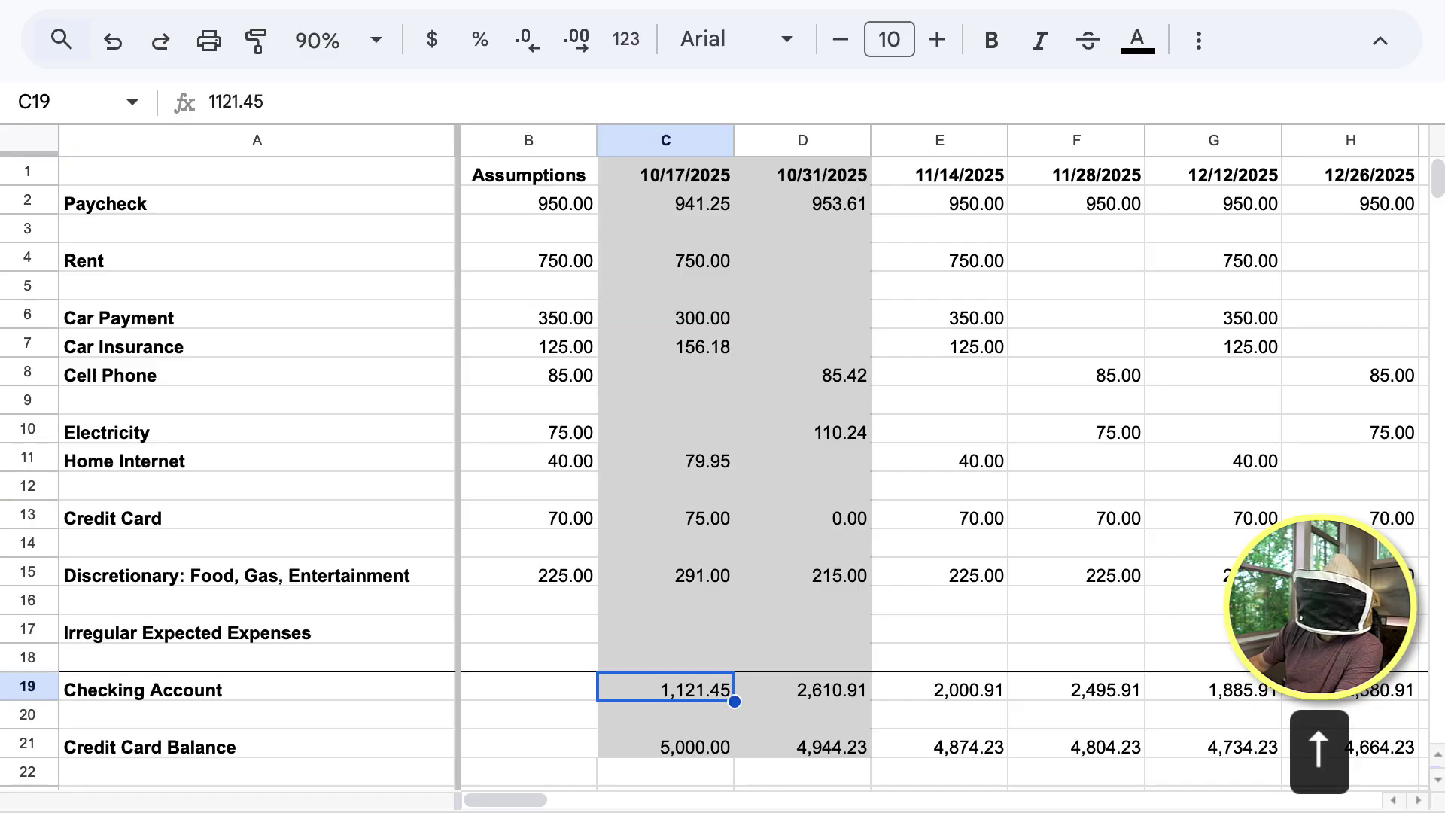
Follow the projected Checking Account balances from 10/31/2025 through 2/19/2027.
key(Right)
key(Right)
key(Right)
key(Right)
key(Right)
key(Right)
key(Right)
key(Right)
key(Right)
key(Right)
key(Right)
key(Right)
key(Right)
key(Right)
key(Right)
key(Right)
key(Right)
key(Right)
key(Right)
key(Right)
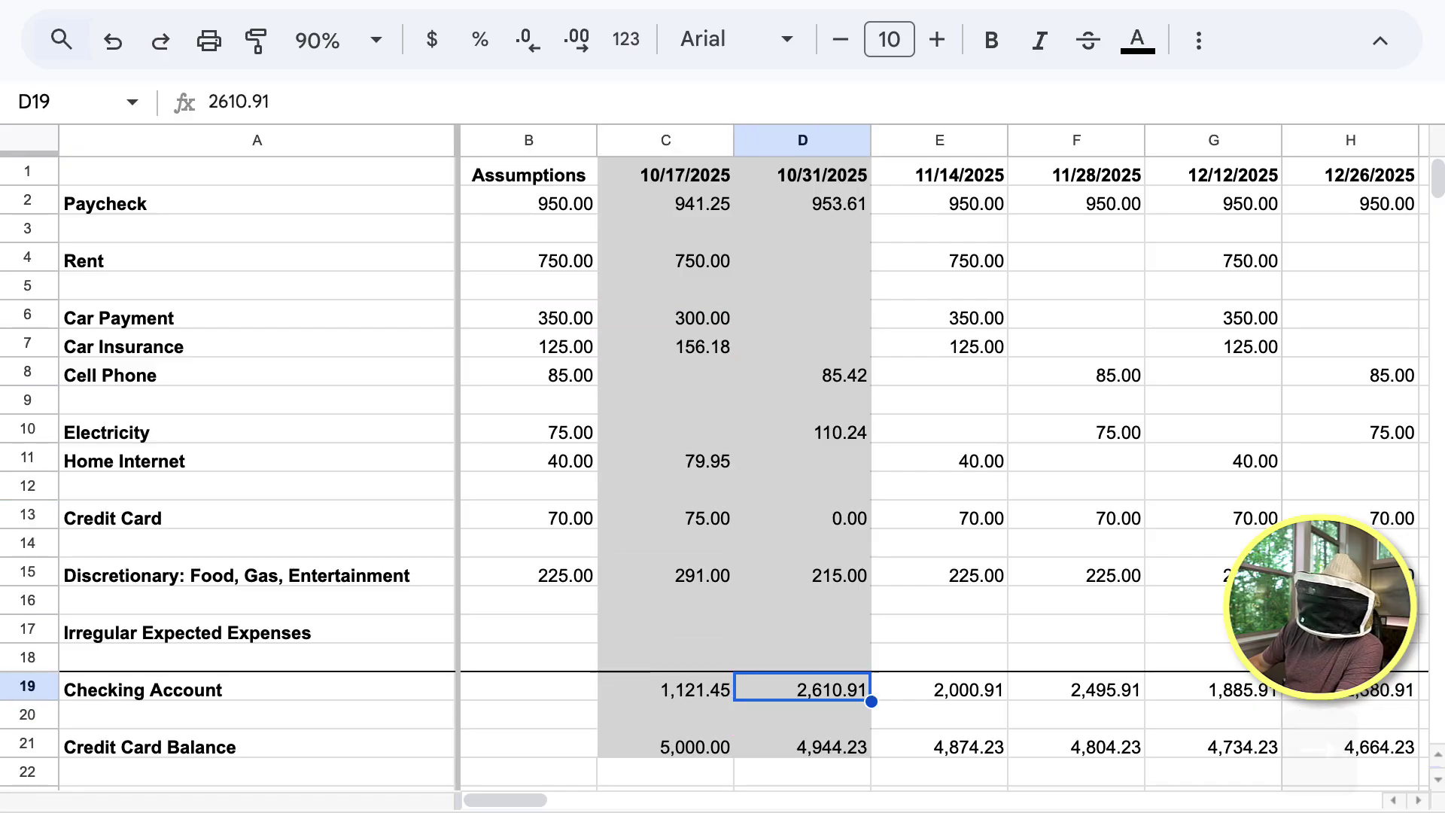
key(Right)
key(Right)
key(Right)
key(Right)
key(Right)
key(Right)
key(Right)
key(Right)
key(Right)
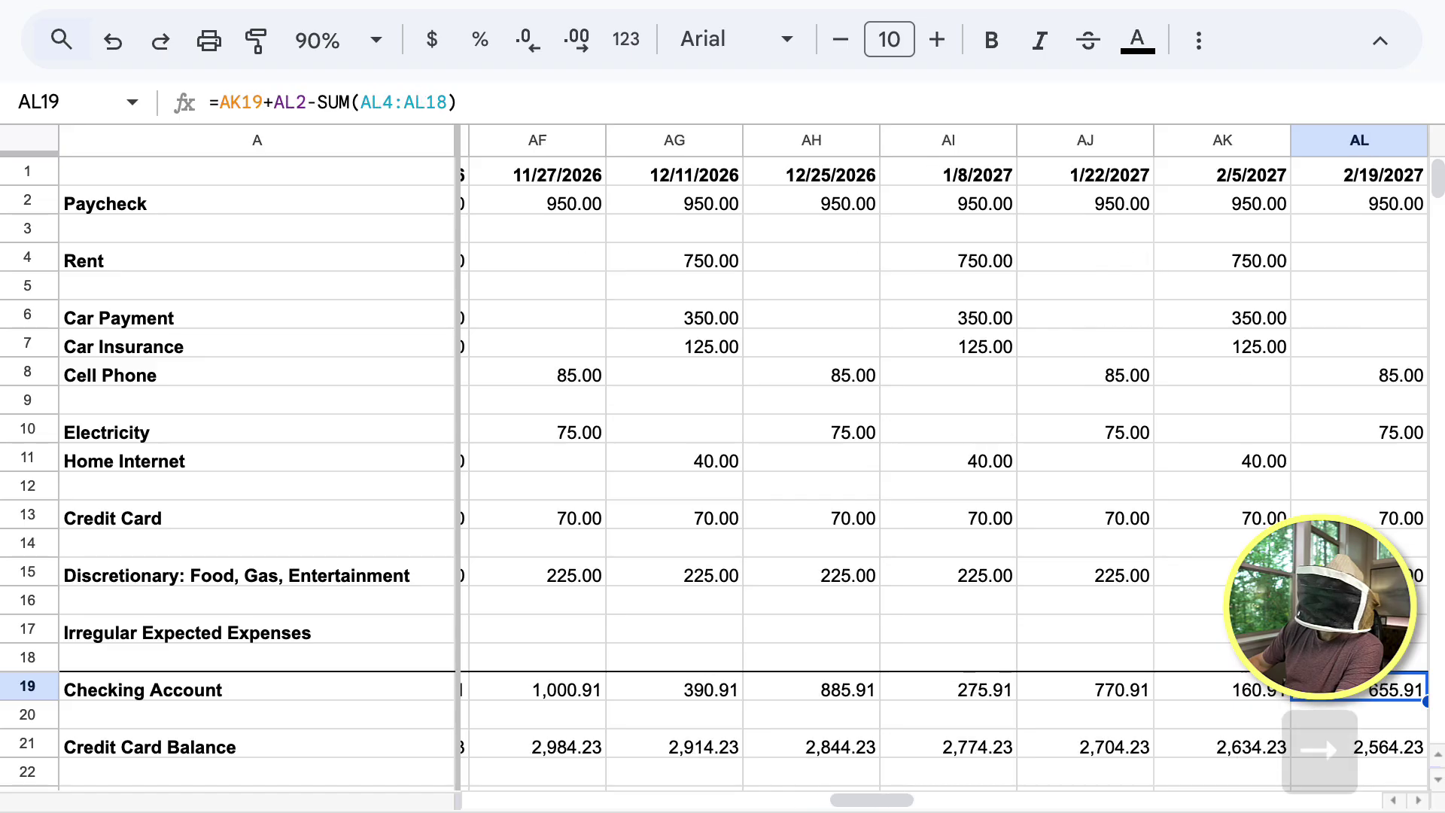
Check the projected Checking Account balances from 2/19/2027 through 4/30/2027 for a shortfall.
key(Left)
key(Left)
key(Left)
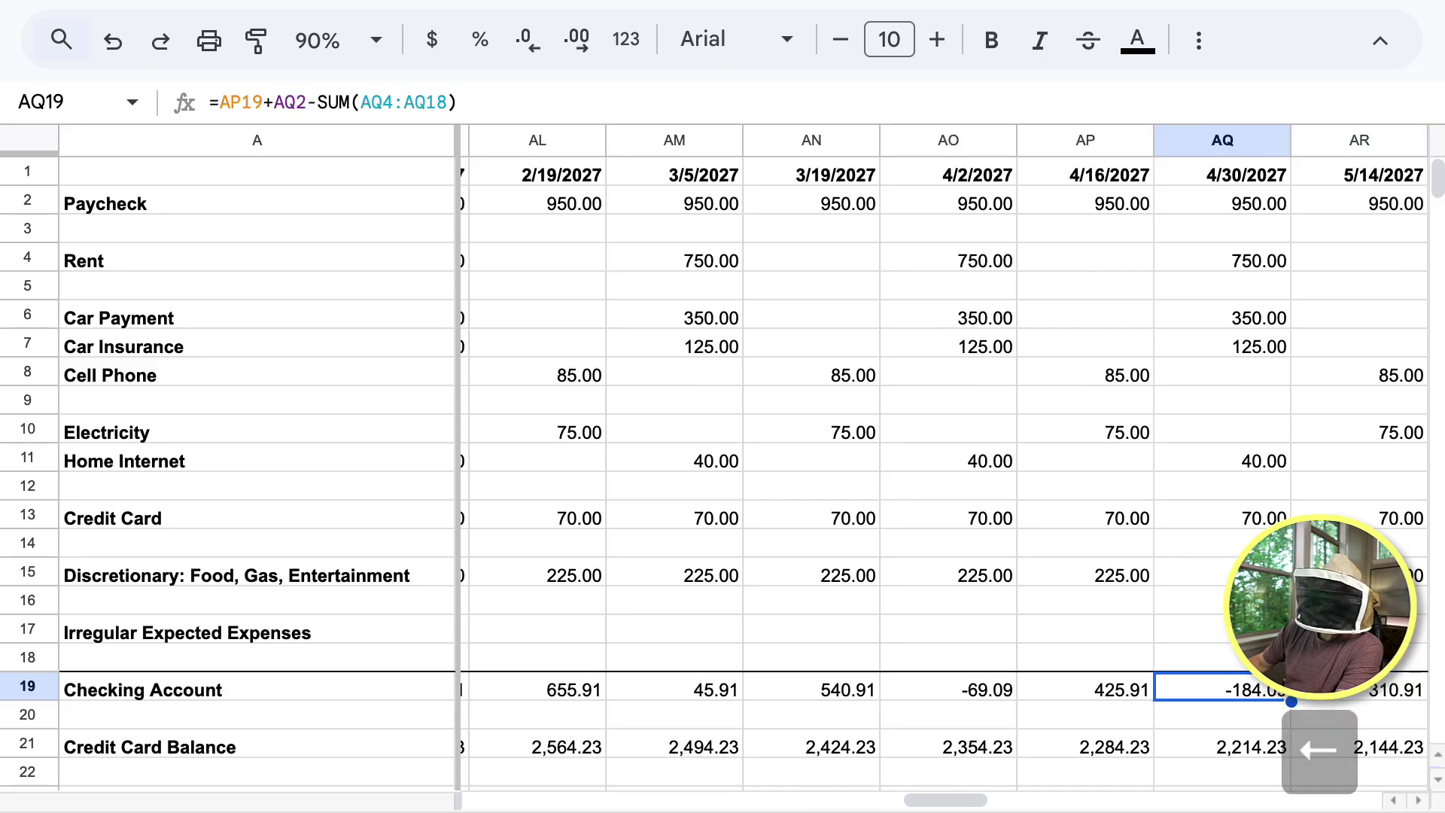
key(Right)
key(Right)
key(Right)
key(Right)
key(Right)
key(Right)
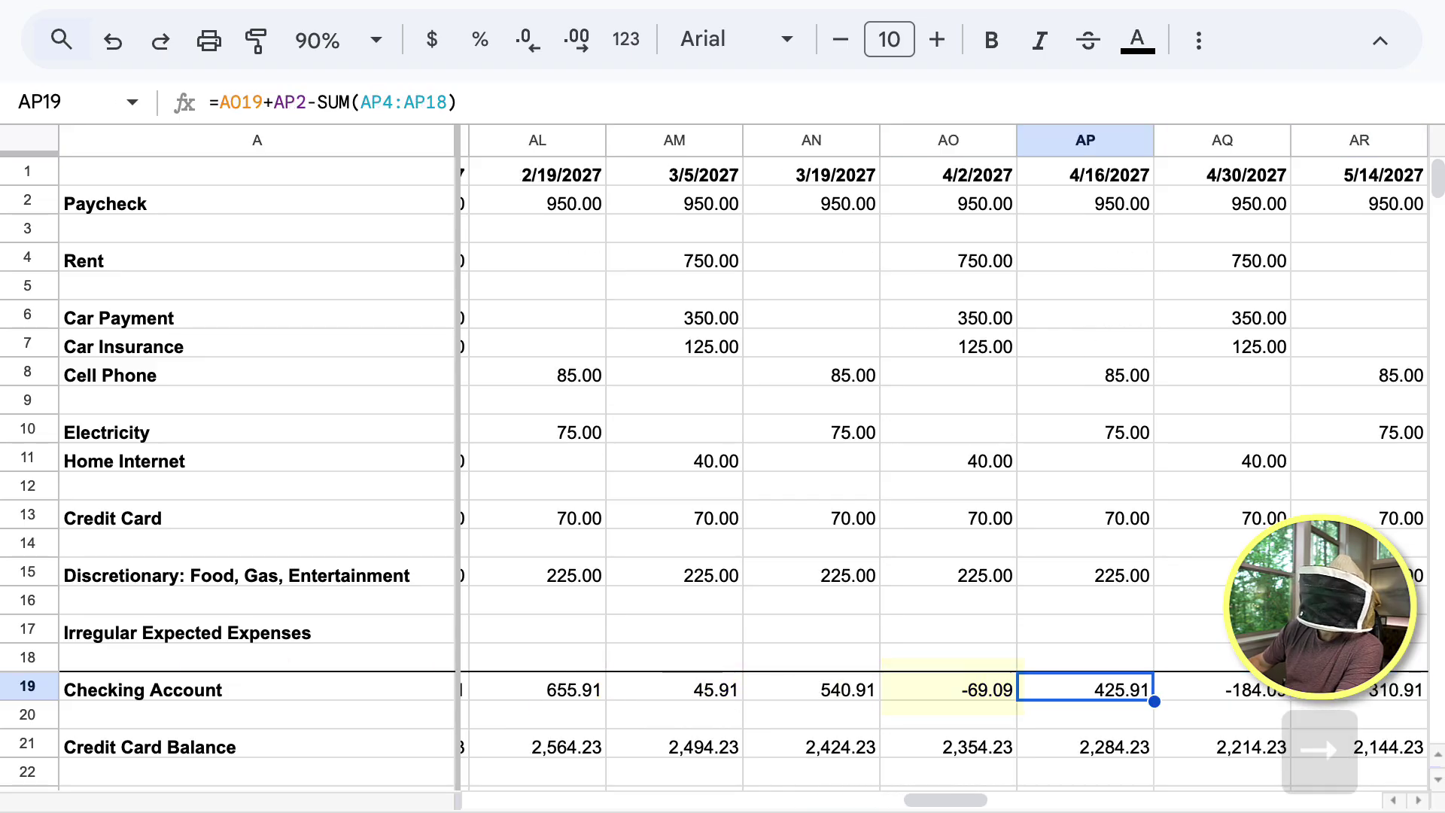
key(Right)
key(Right)
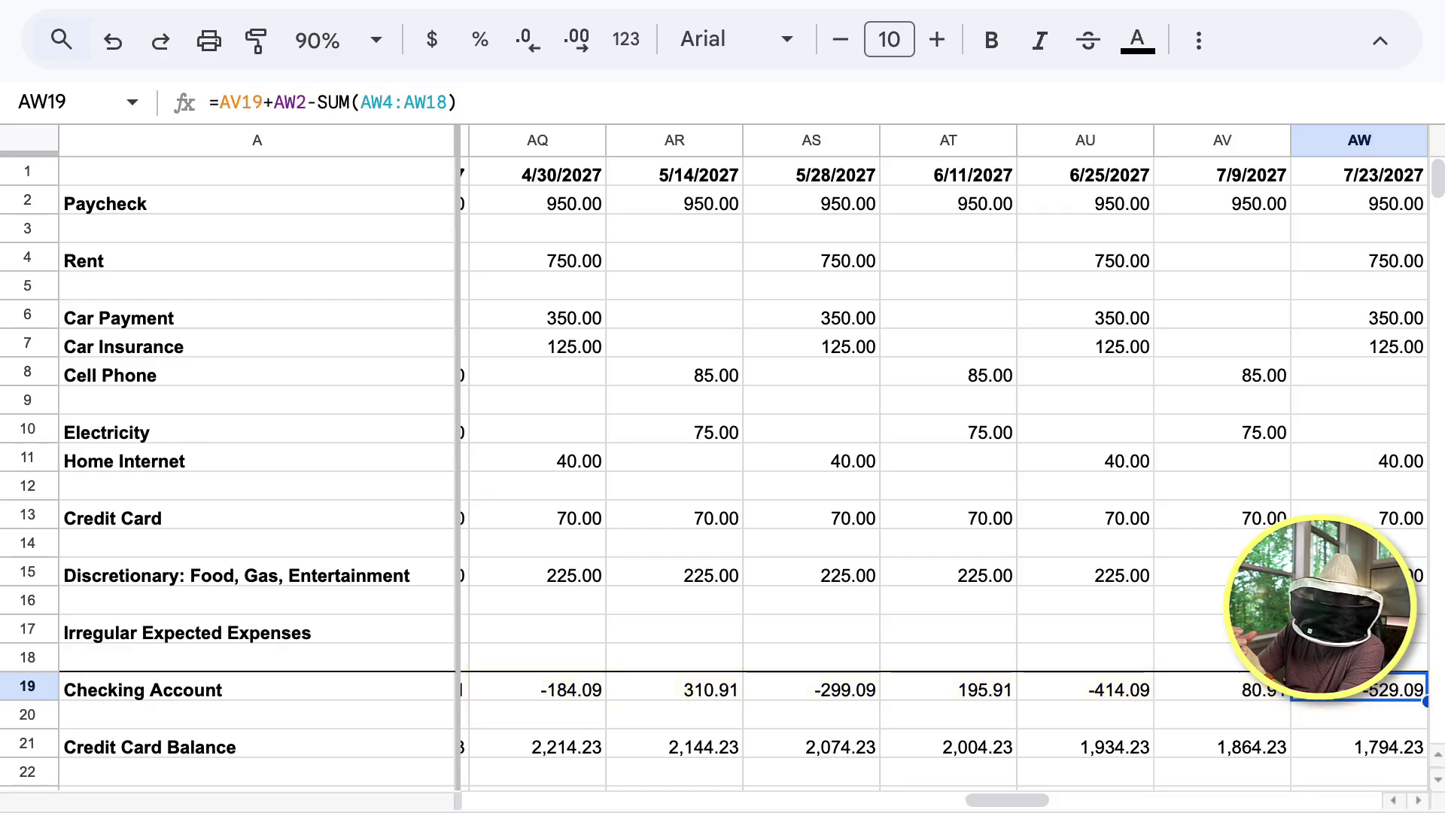
Examine the projected Checking Account and Credit Card Balance at the 10/15/2027 paycheck.
key(Right)
key(Right)
key(Right)
key(Right)
key(Right)
key(Right)
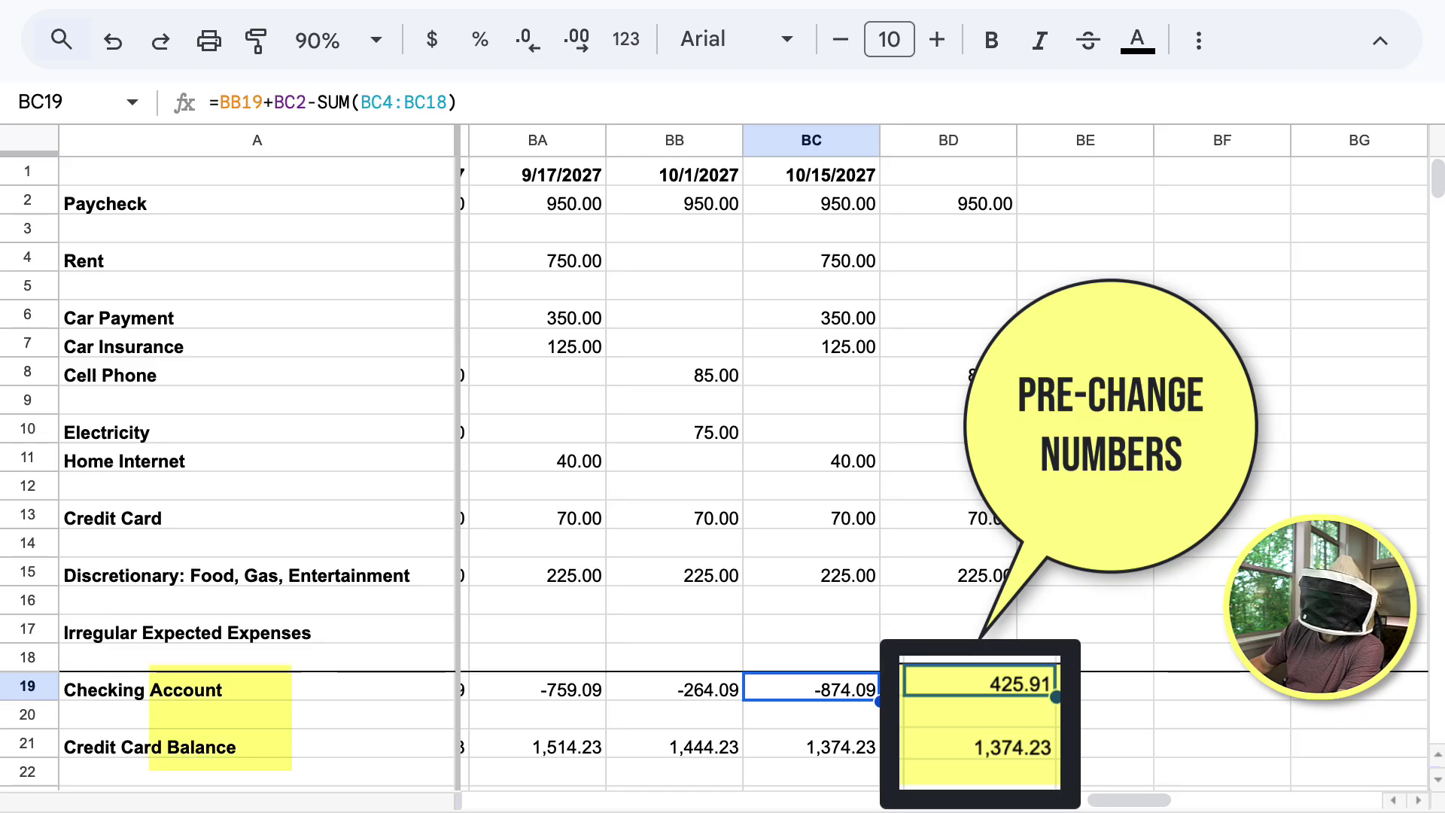
key(Down)
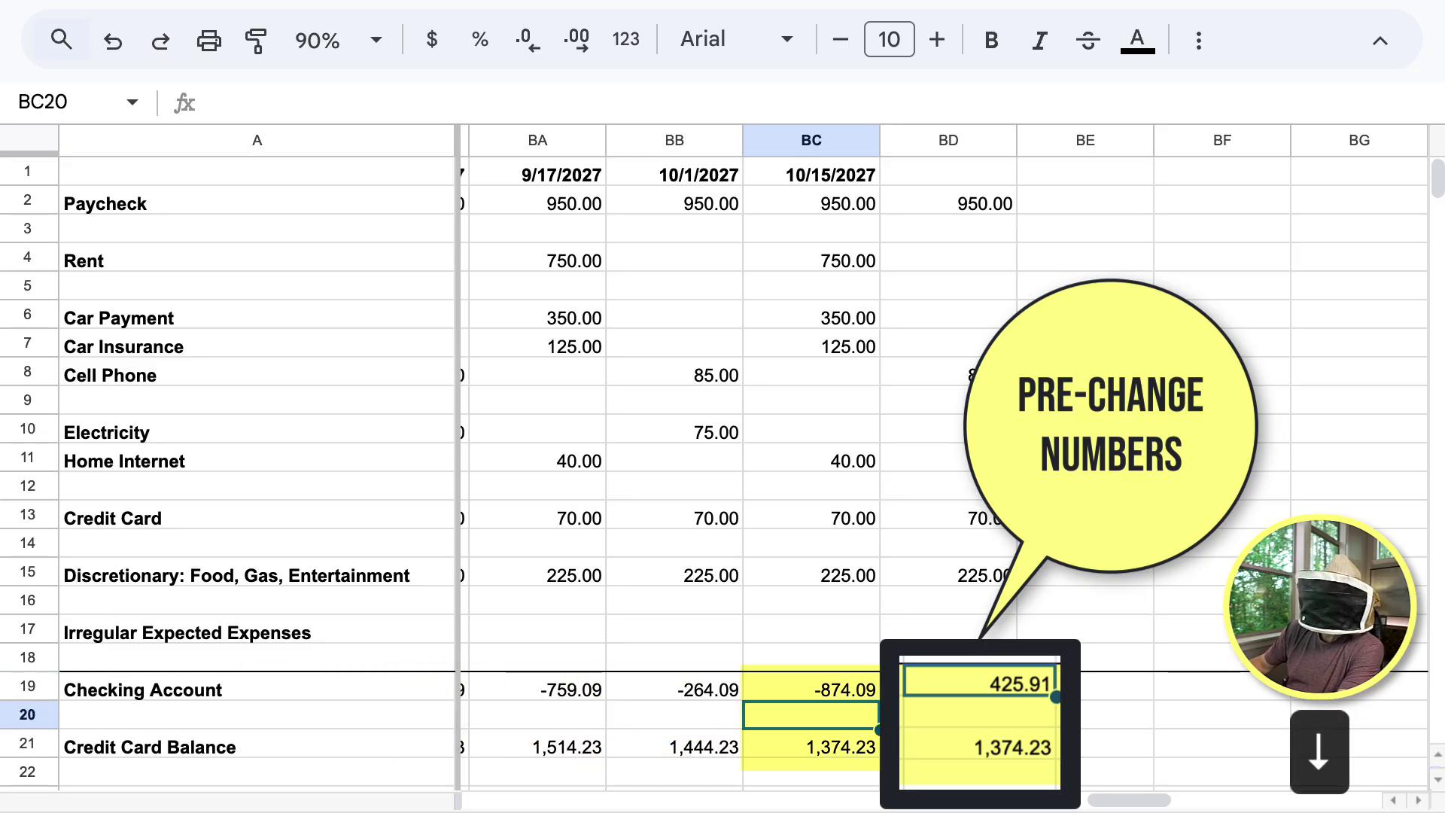
key(Down)
key(Left)
key(Right)
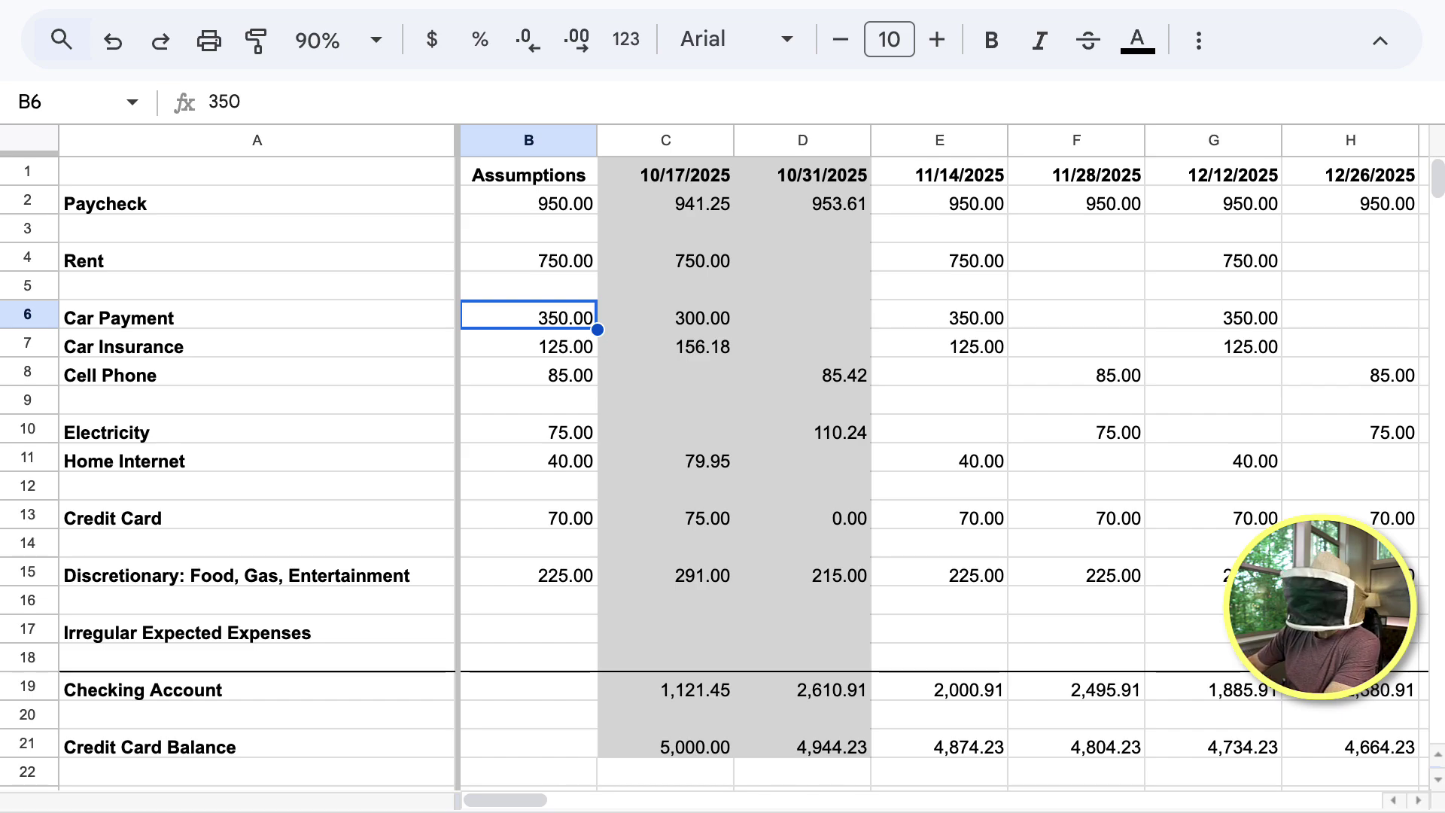
Set the Car Payment amount in the Assumptions column to 300.
text(300)
key(Return)
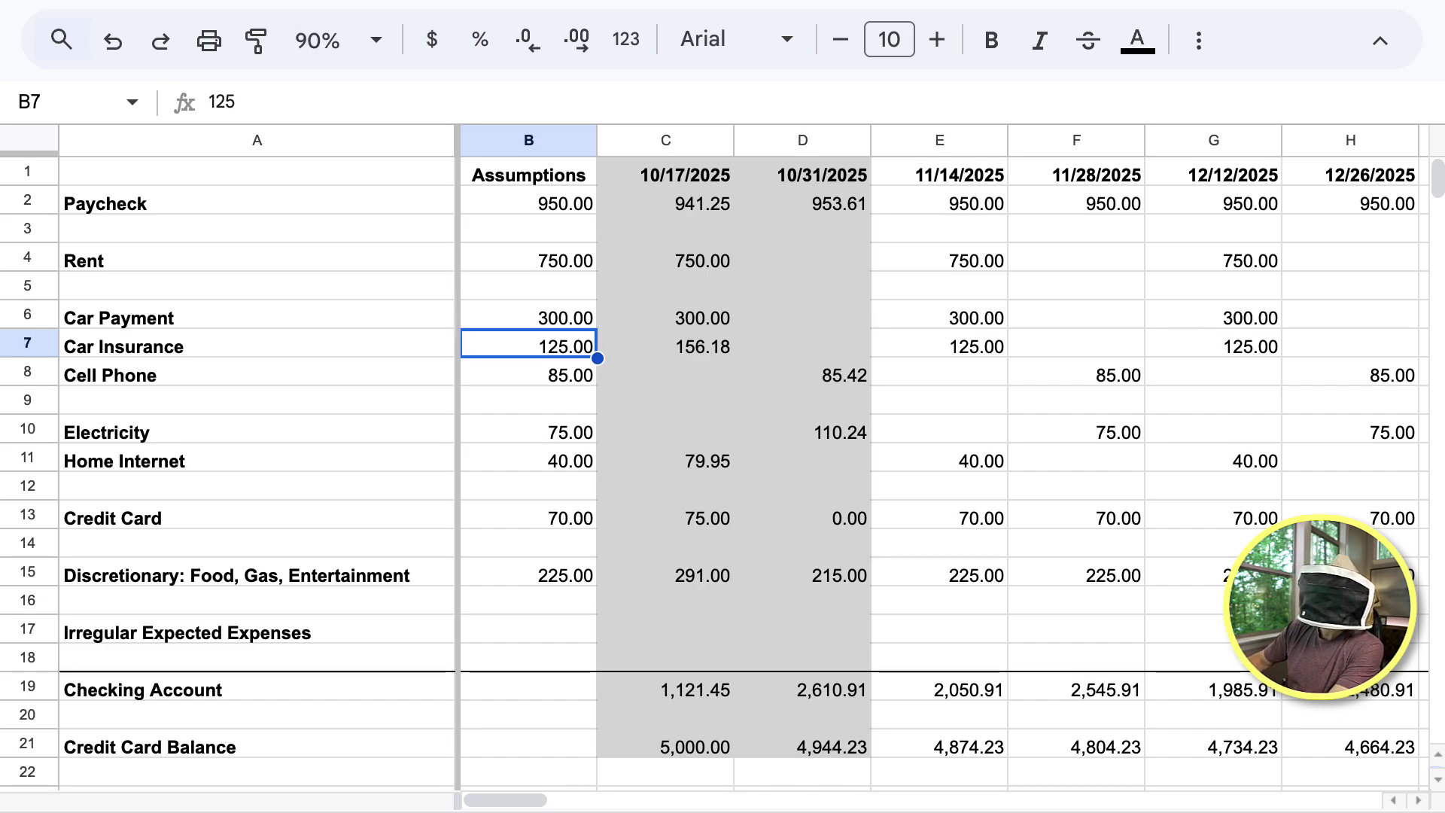
key(Down)
key(Up)
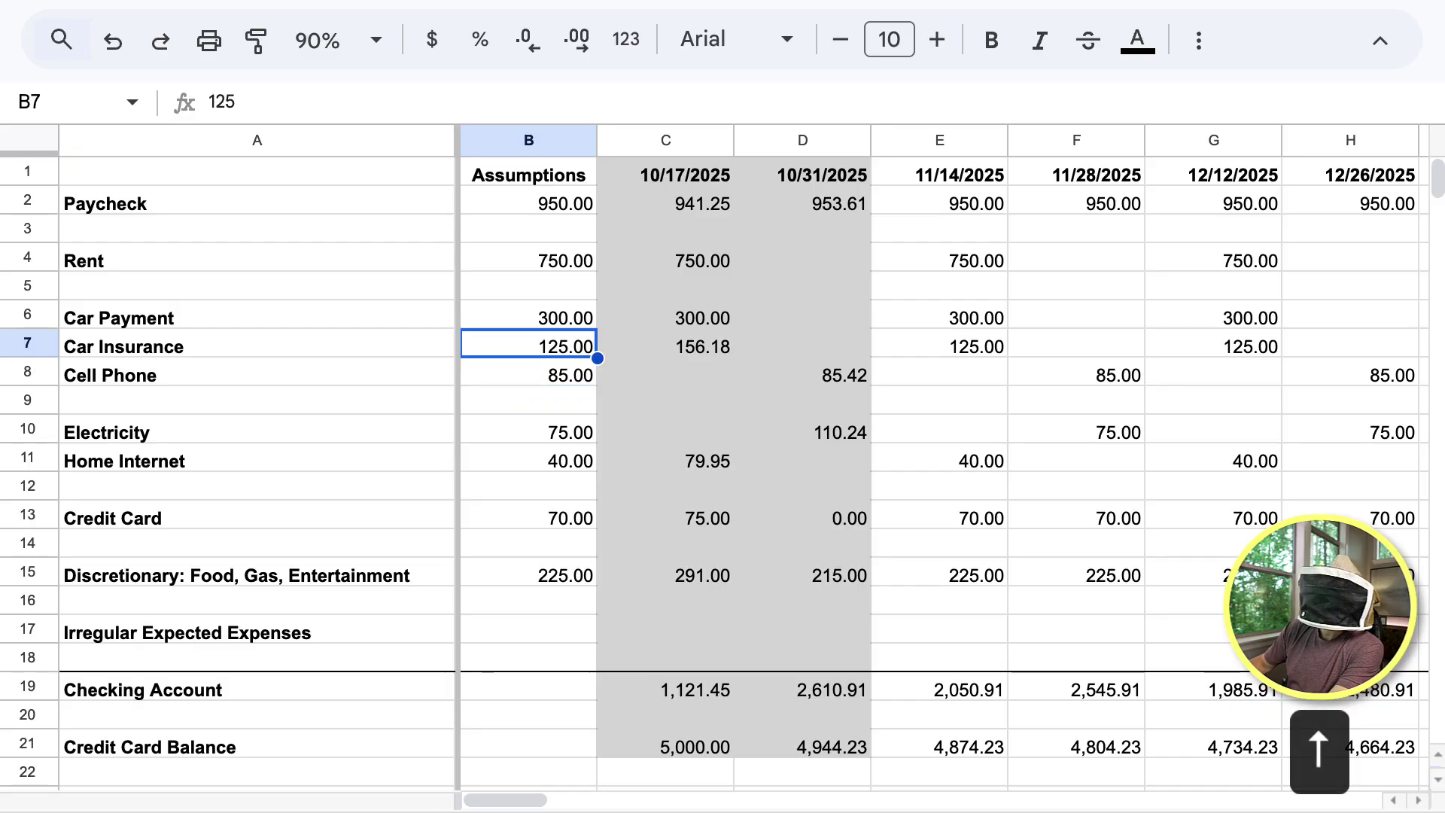
key(Right)
key(Left)
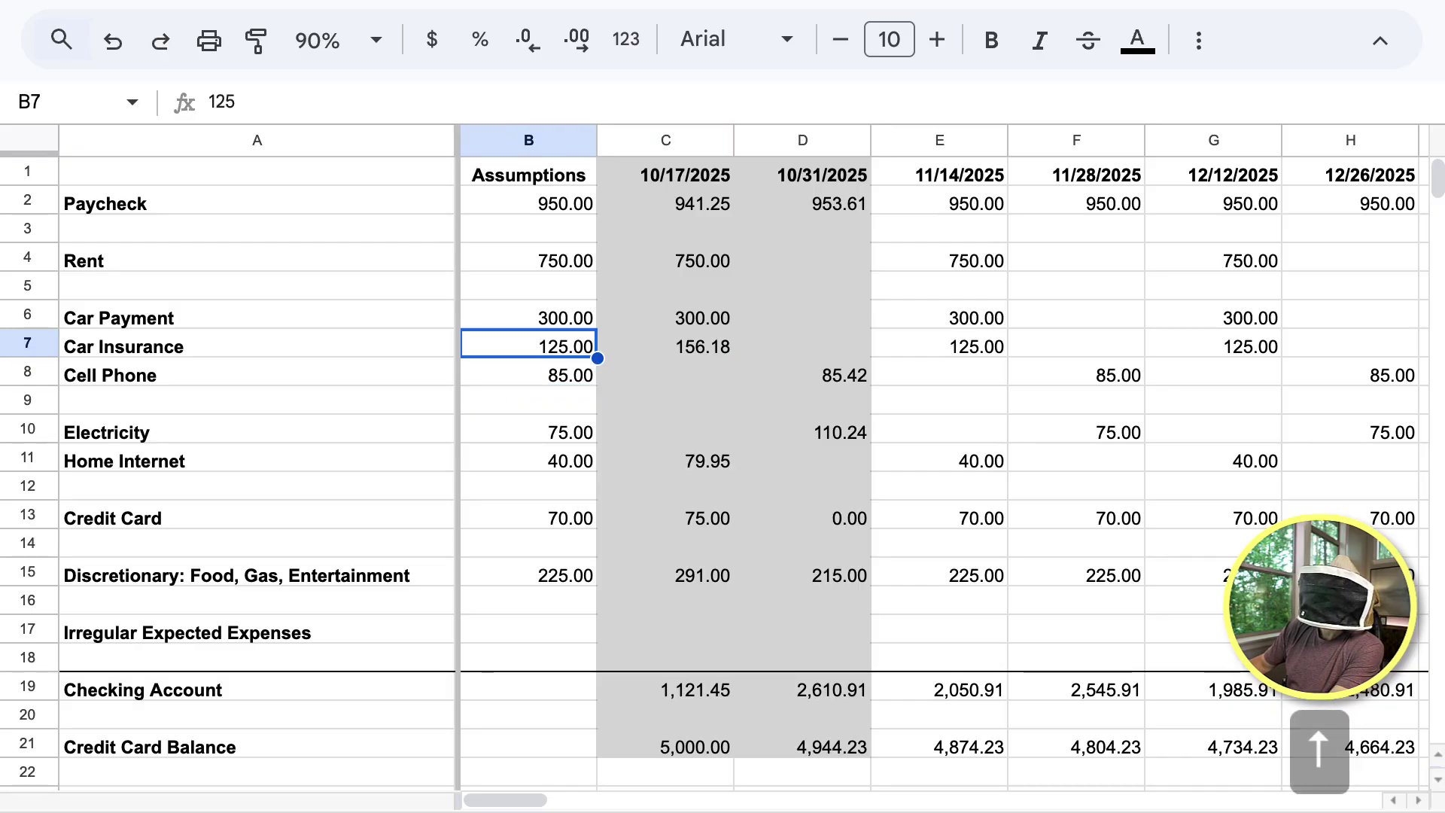
Set the Paycheck amount in the Assumptions column to 1000 and select the projected paychecks from 11/14/2025 to 12/26/2025.
key(Up)
key(Up)
key(Up)
key(Up)
key(Up)
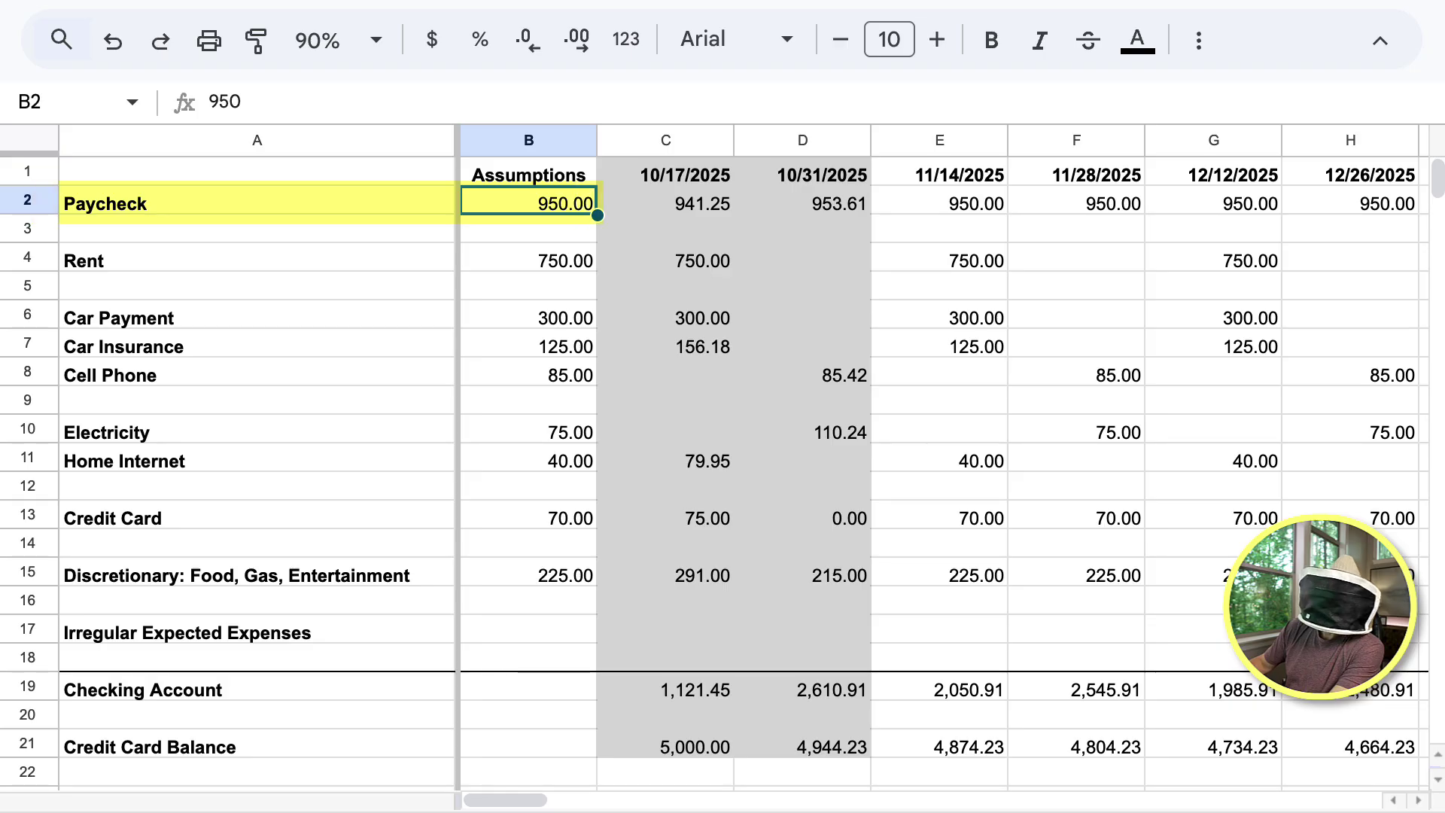
key(Right)
key(Left)
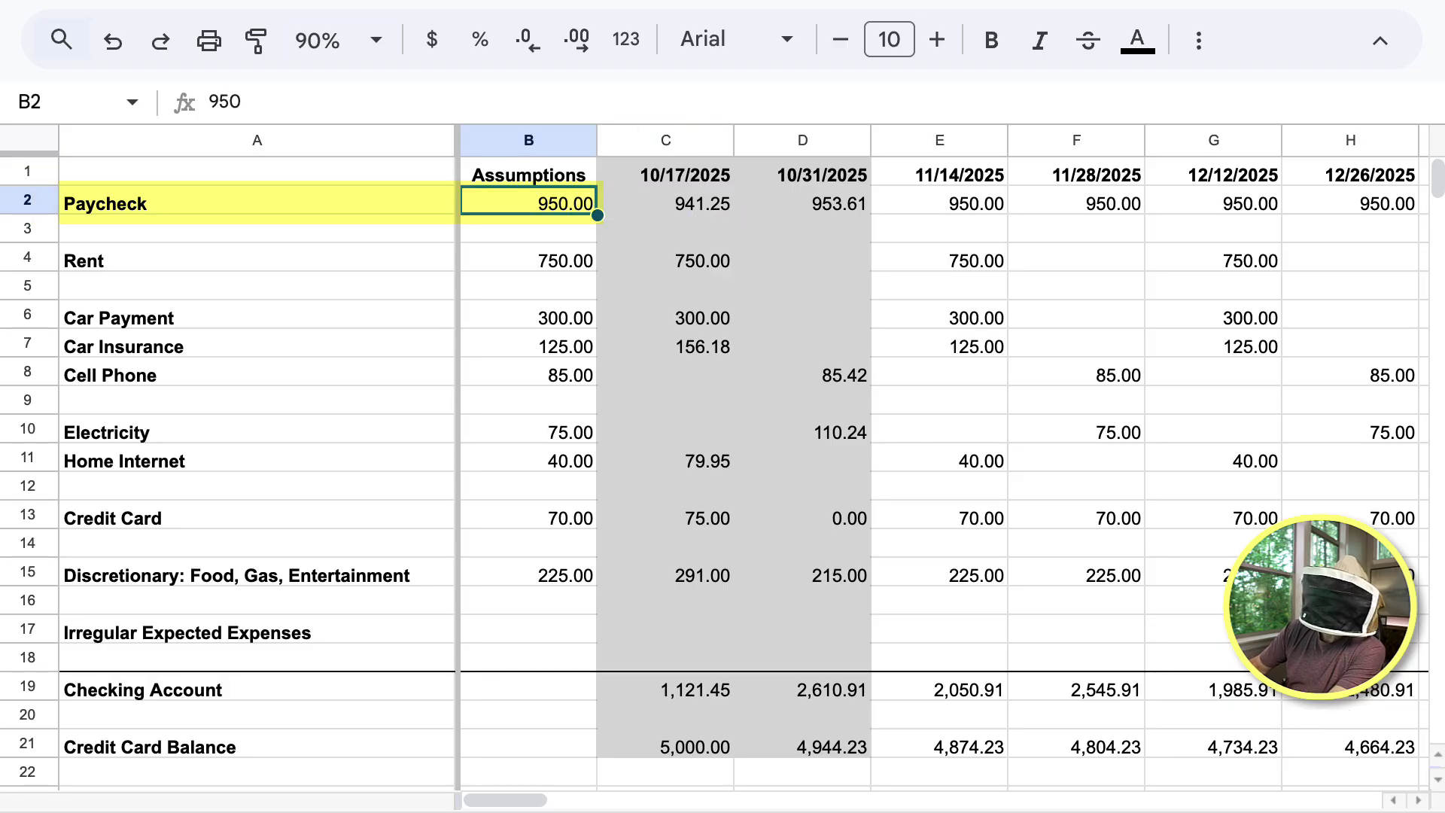
text(1000)
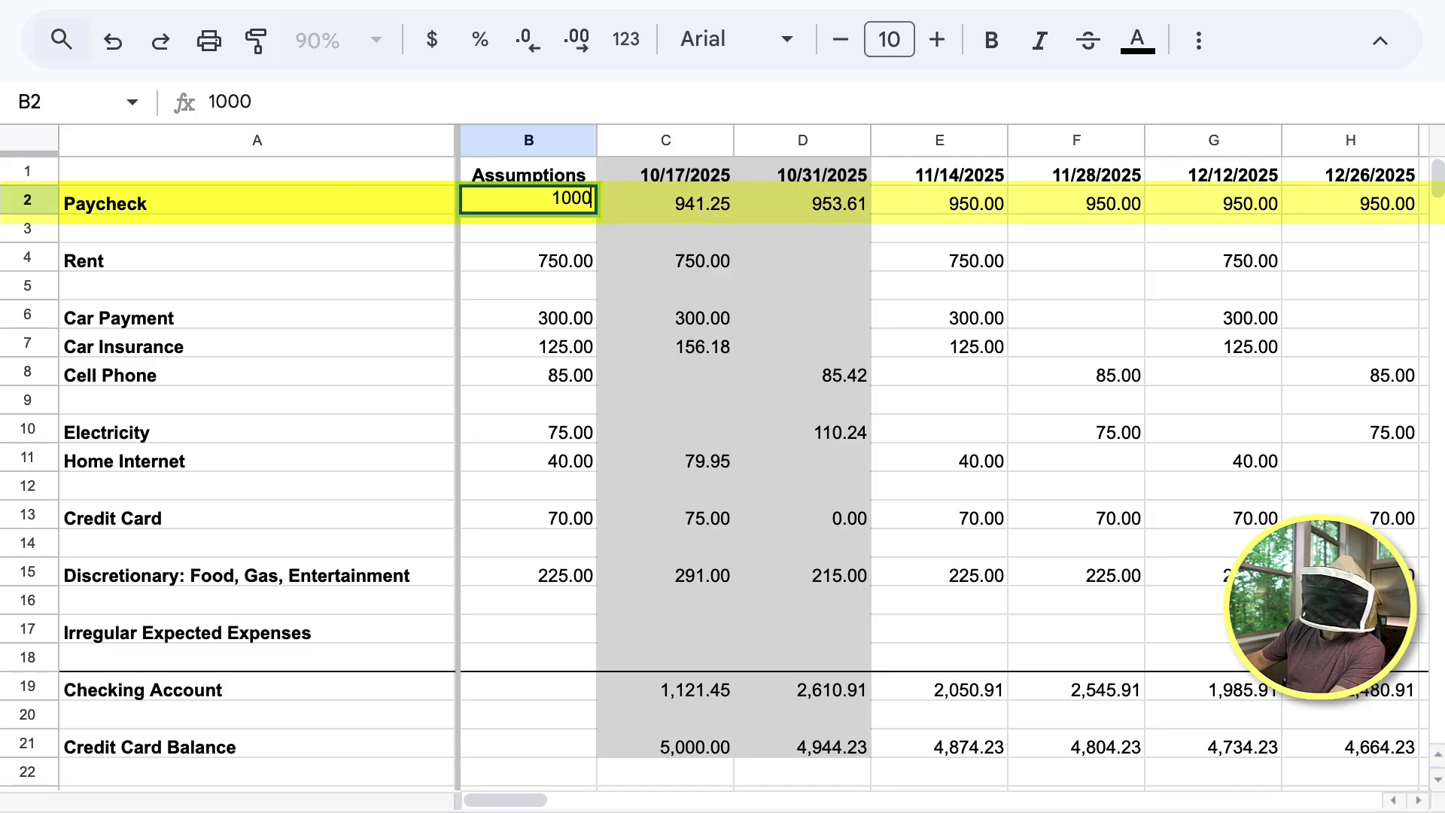
drag(939, 201, 1350, 201)
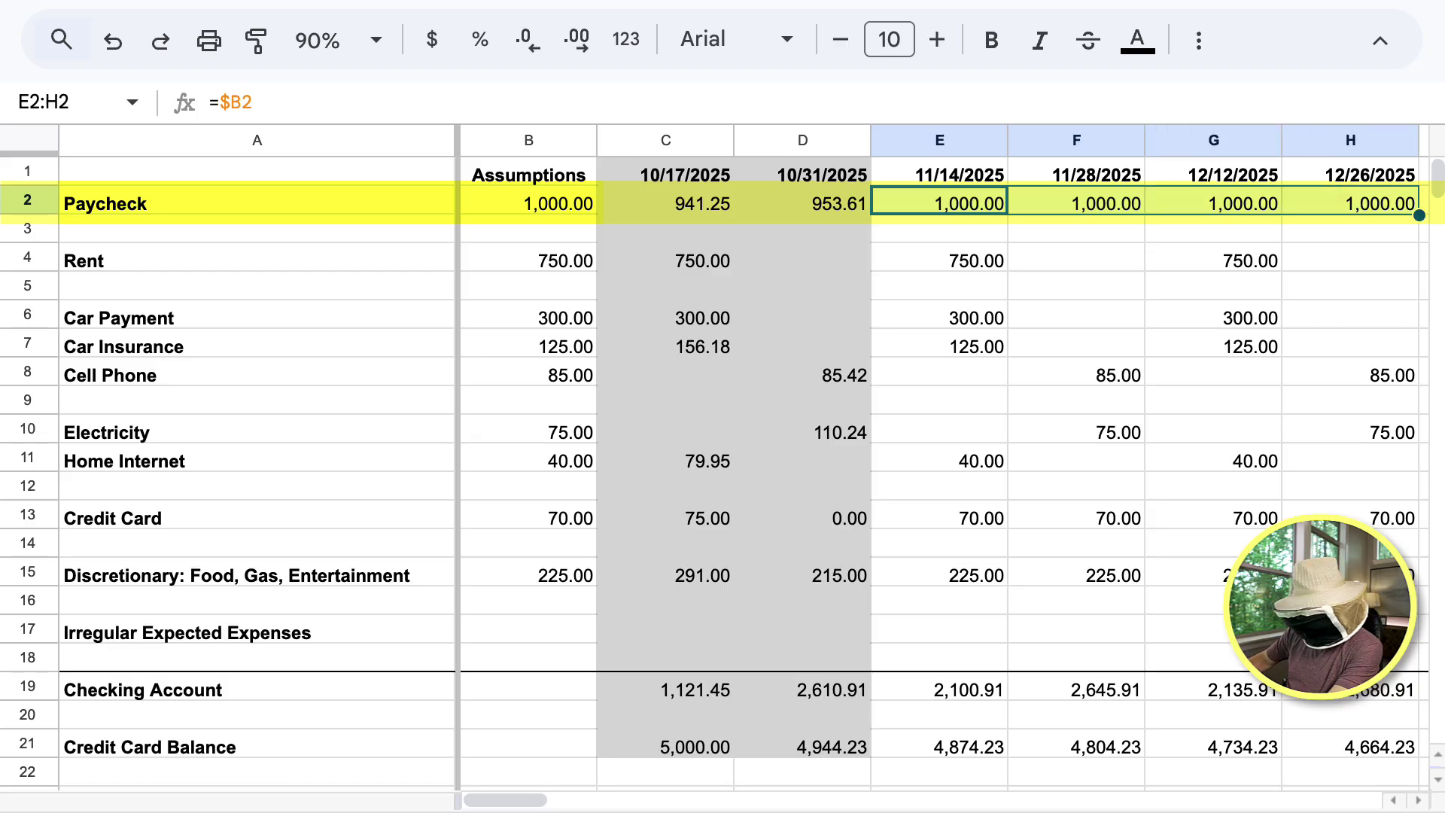
Check how the new Paycheck assumption carries across the projected columns through 8/7/2026.
key(Left)
key(Right)
key(Right)
key(Right)
key(Right)
key(Right)
key(Right)
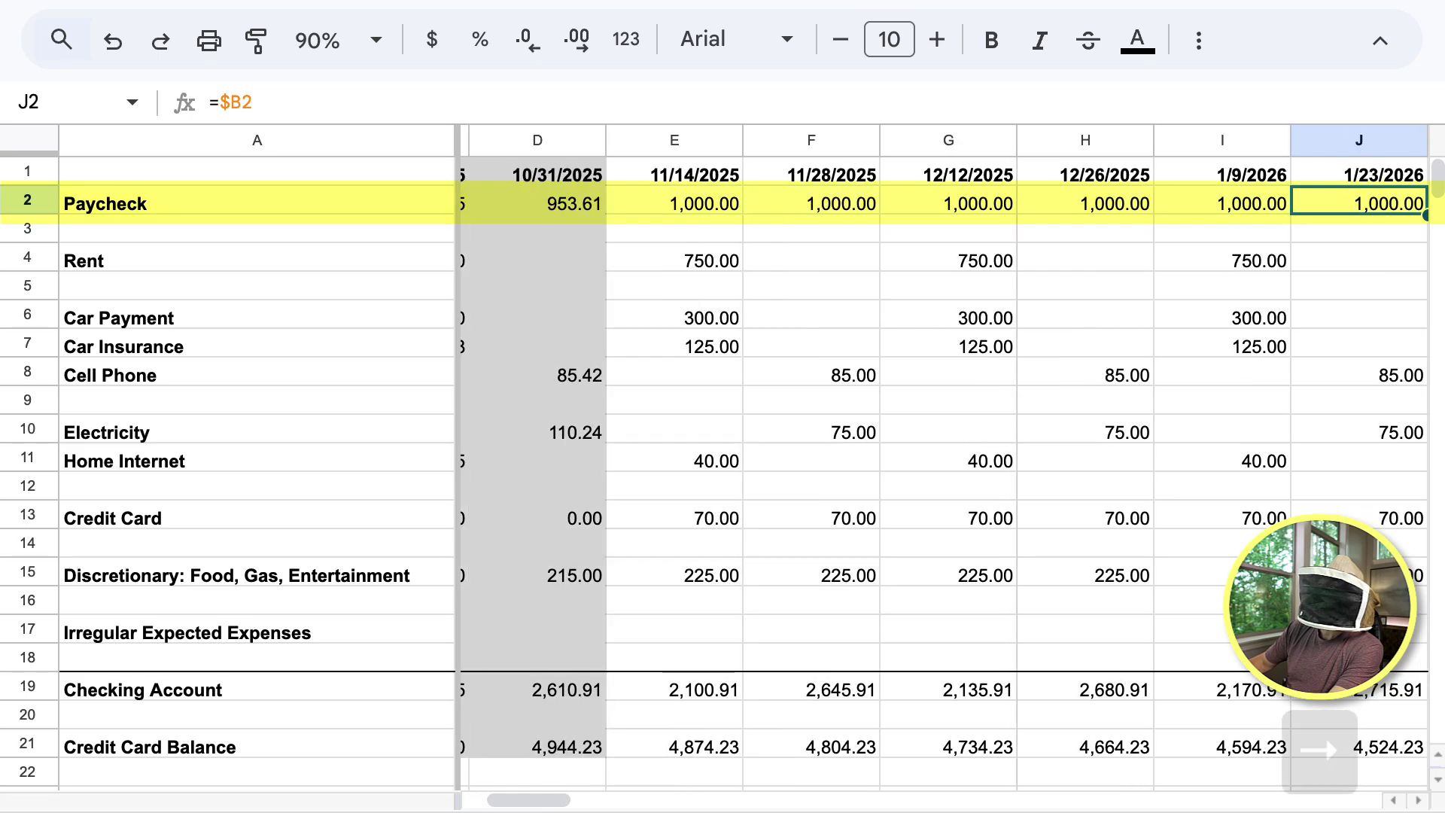
key(Right)
key(Right)
key(Right)
key(Right)
key(Right)
key(Right)
key(Right)
key(Right)
key(Right)
key(Right)
key(Right)
key(Right)
key(Right)
key(Right)
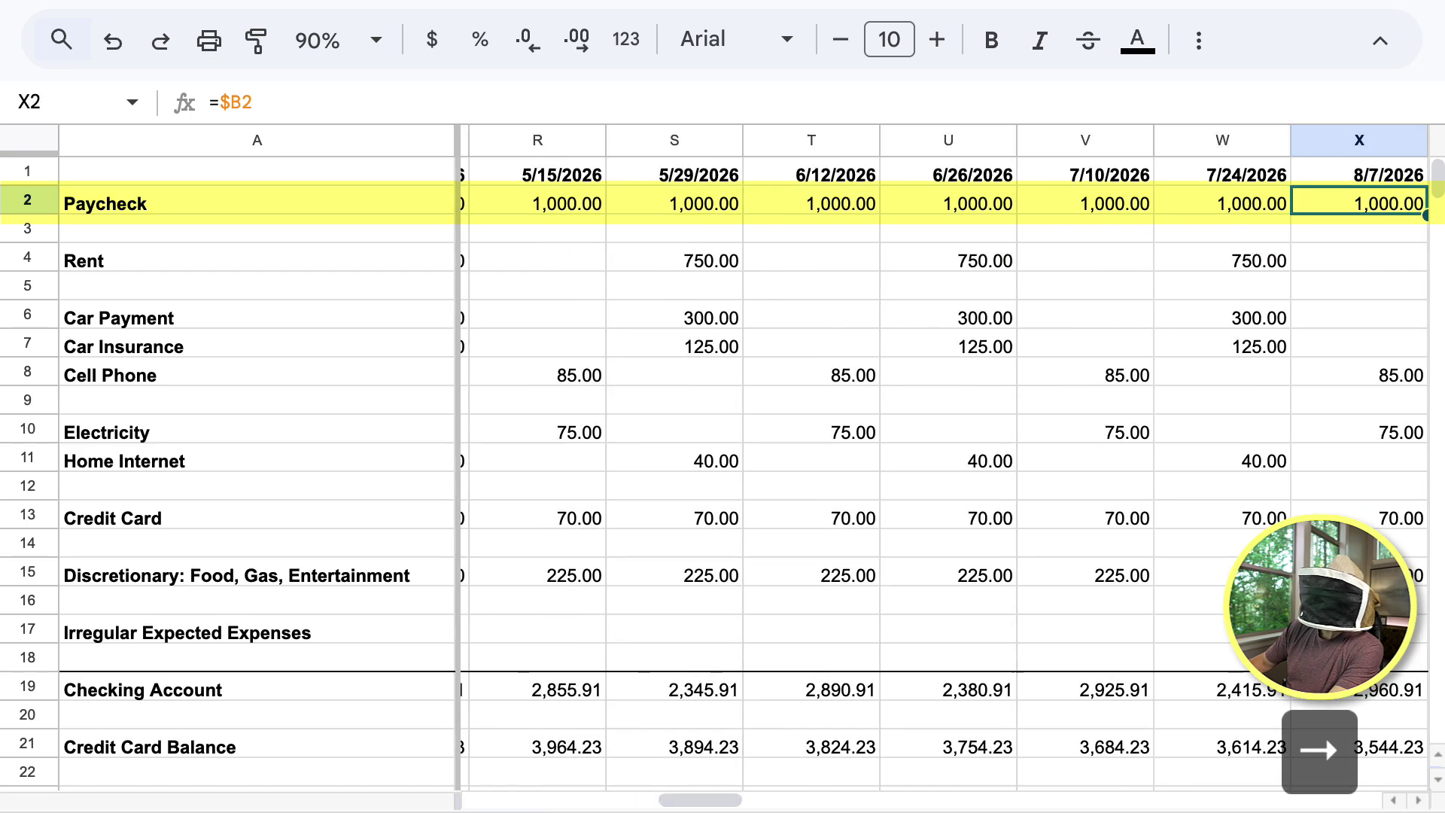
Review the projected Paycheck amounts along the Paycheck row through the 10/15/2027 paycheck.
key(Right)
key(Right)
key(Right)
key(Right)
key(Right)
key(Right)
key(Right)
key(Right)
key(Right)
key(Right)
key(Right)
key(Right)
key(Right)
key(Right)
key(Right)
key(Right)
key(Right)
key(Right)
key(Right)
key(Right)
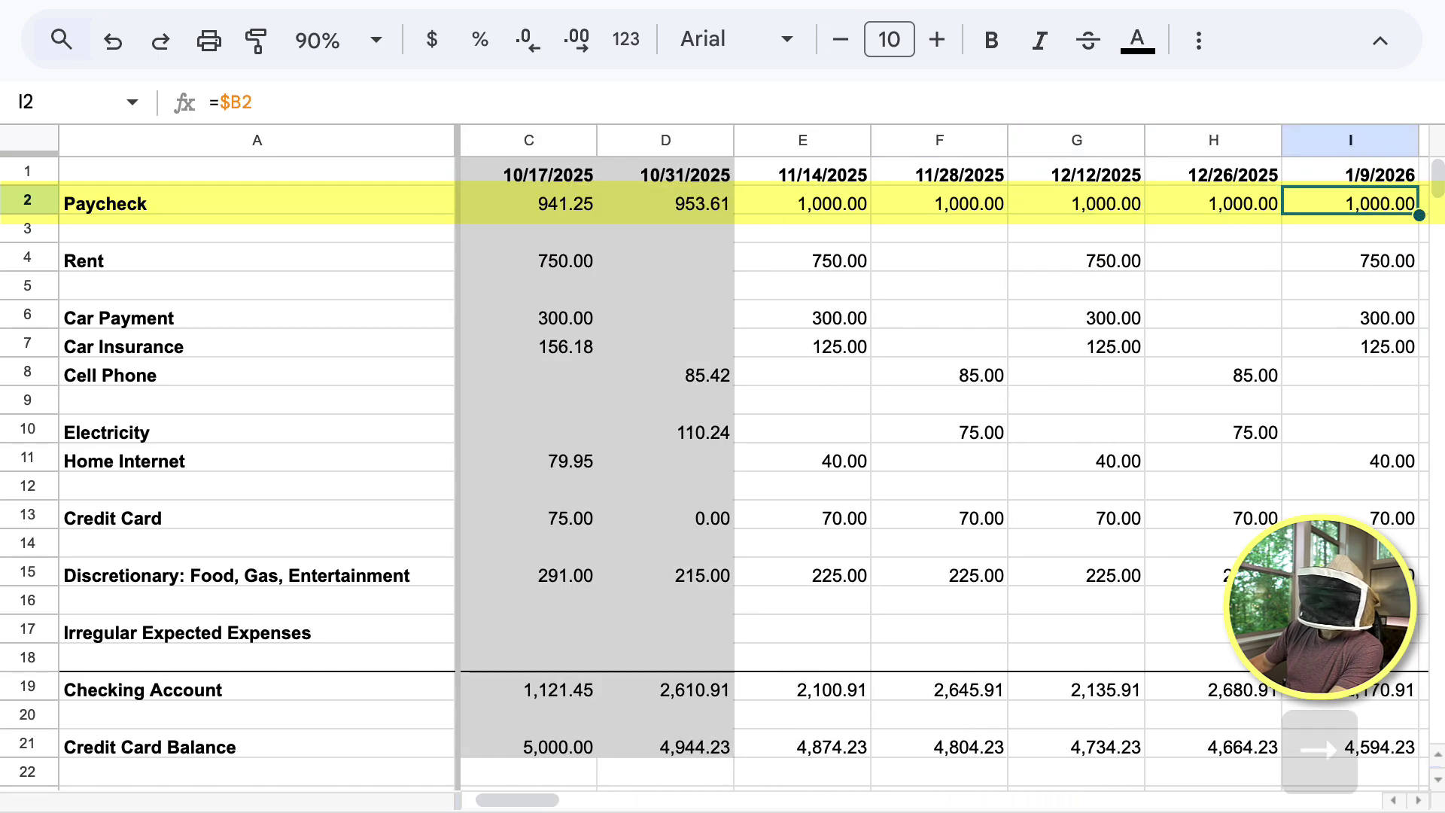
key(Right)
key(Right)
key(Right)
key(Right)
key(Right)
key(Right)
key(Right)
key(Right)
key(Right)
key(Right)
key(Right)
key(Right)
key(Right)
key(Right)
key(Right)
key(Right)
key(Right)
key(Right)
key(Right)
key(Right)
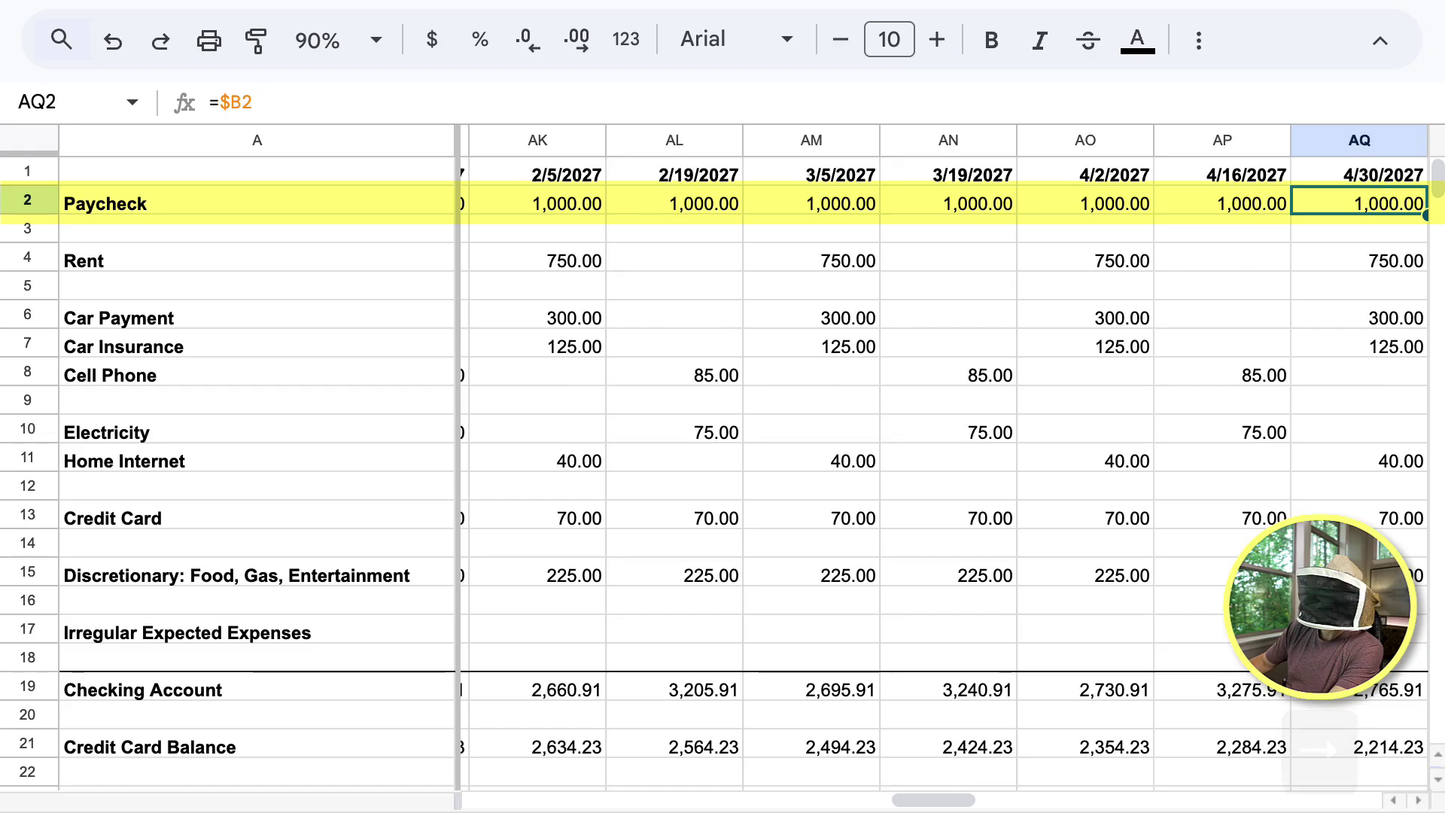
key(Right)
key(Right)
key(Right)
key(Right)
key(Right)
key(Right)
key(Right)
key(Right)
key(Right)
key(Right)
key(Right)
key(Right)
key(Right)
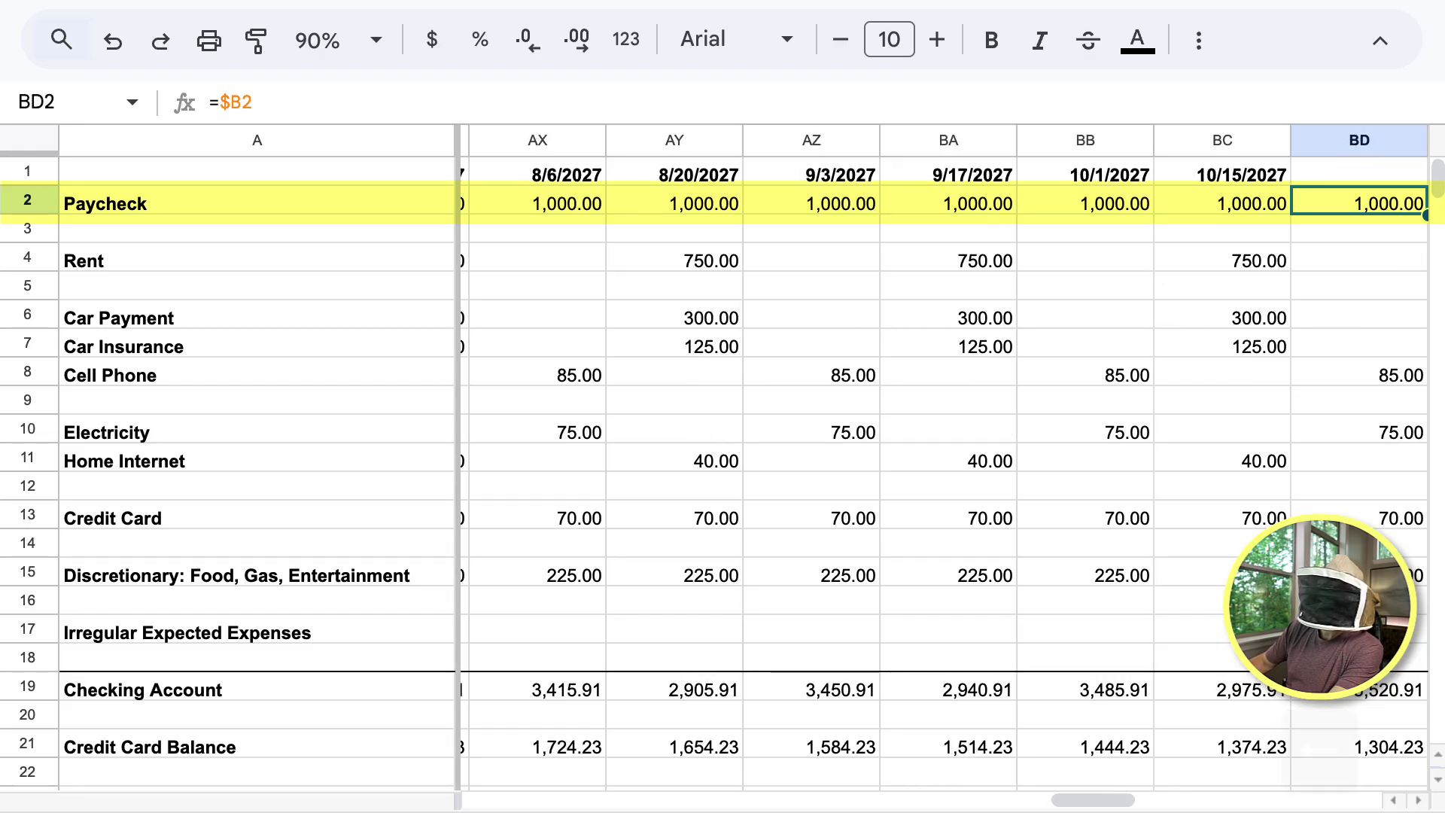
Examine the Checking Account and Credit Card Balance projected for 10/15/2027 under the new Paycheck assumption.
key(Left)
key(Down)
key(Down)
key(Down)
key(Down)
key(Down)
key(Down)
key(Down)
key(Down)
key(Down)
key(Down)
key(Down)
key(Down)
key(Down)
key(Down)
key(Down)
key(Down)
key(Down)
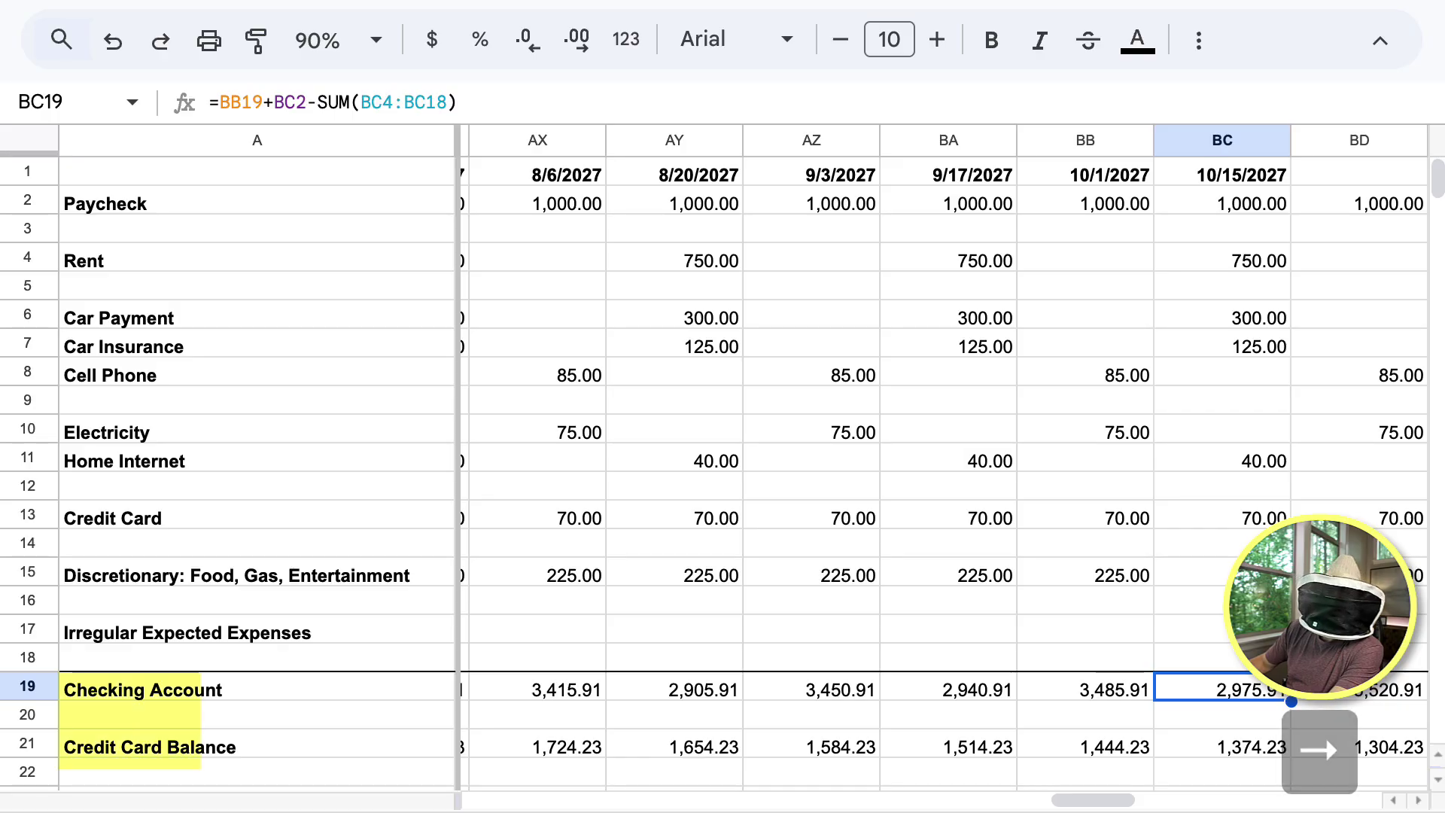
key(Down)
key(Down)
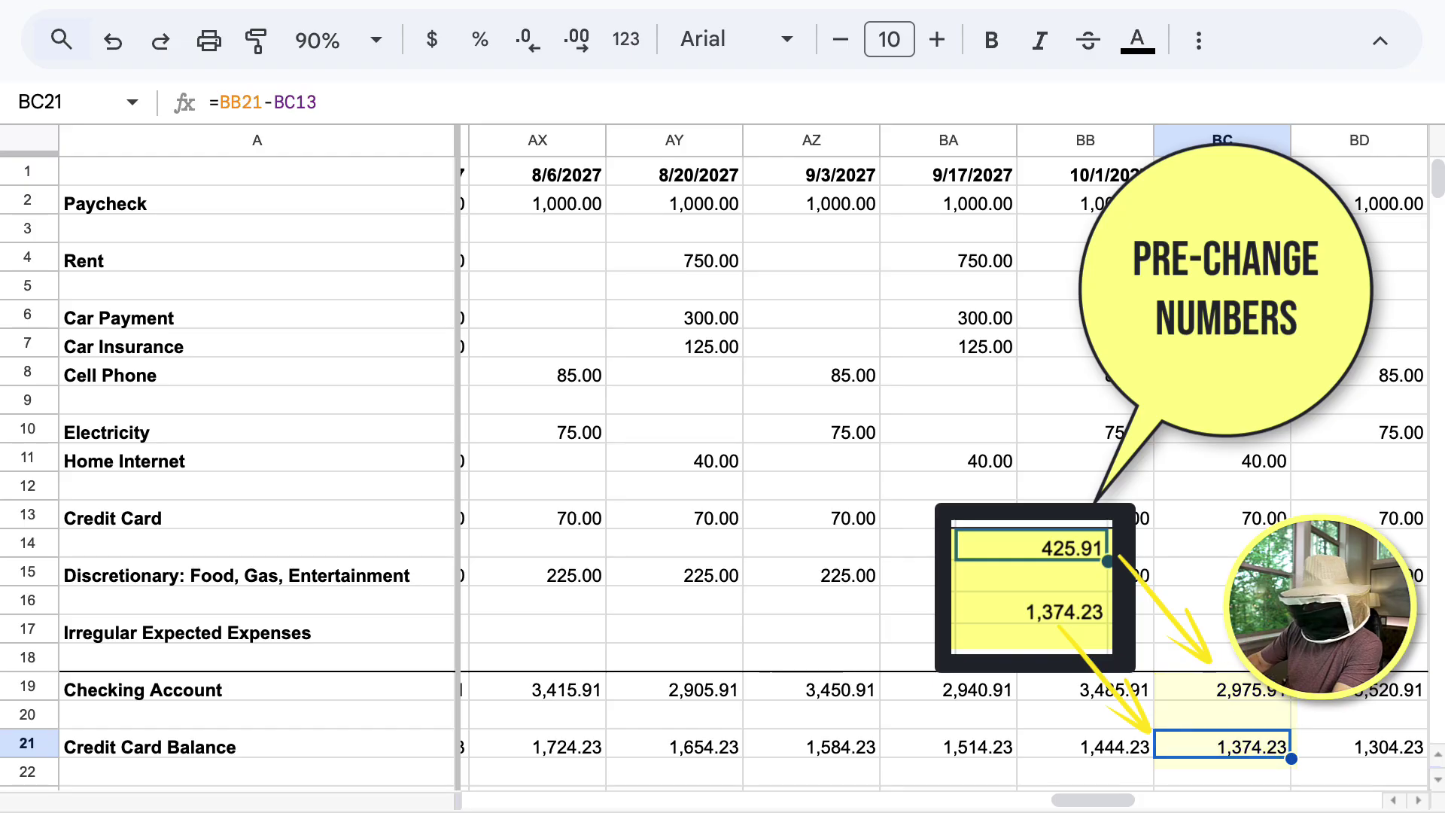
Set the Credit Card payment amount in the Assumptions column to 120.
key(Up)
key(Up)
key(Left)
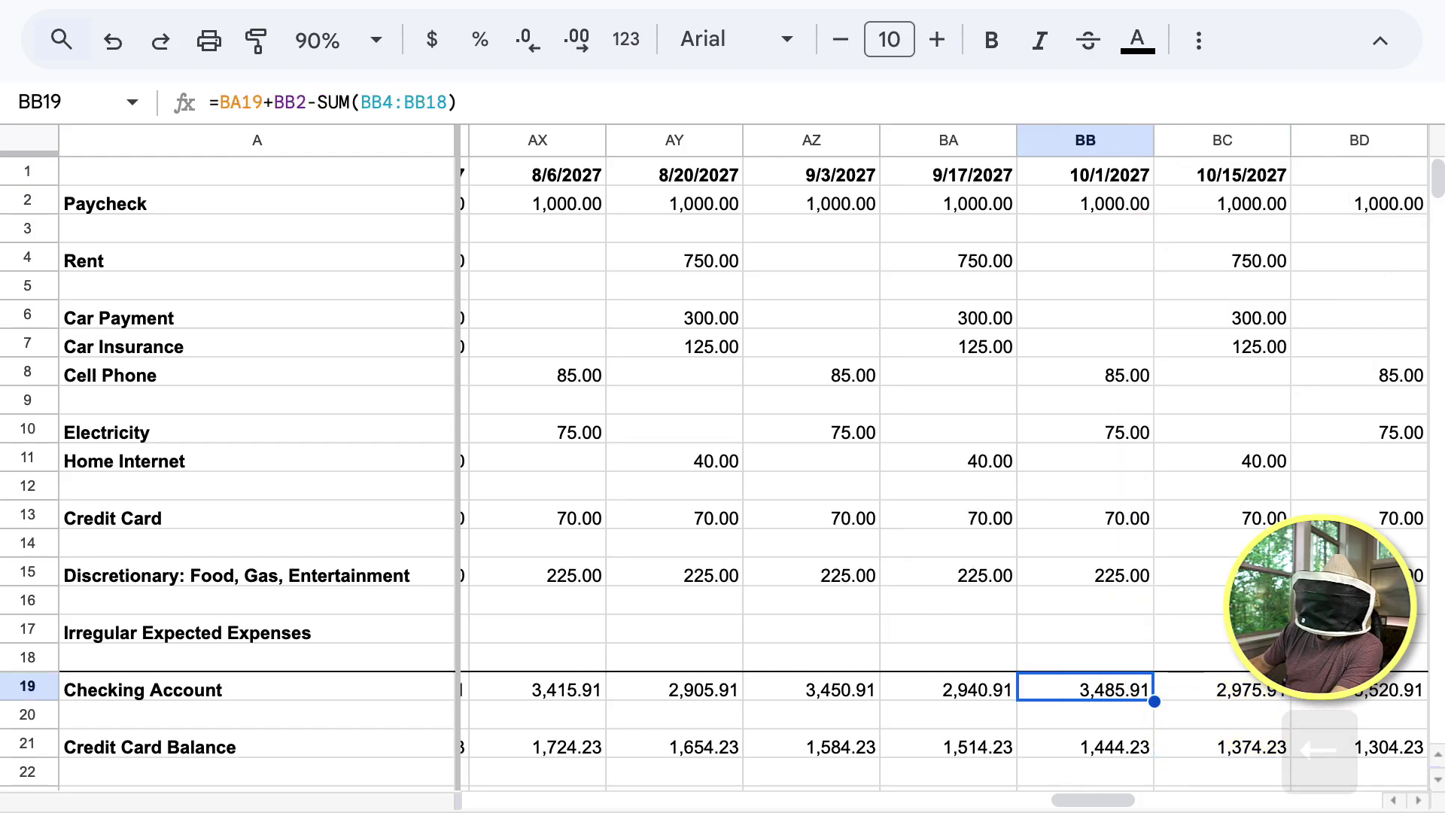
key(Left)
key(Left)
key(Left)
key(Left)
key(Left)
key(Left)
key(Left)
key(Left)
key(Left)
key(Left)
key(Left)
key(Left)
key(Left)
key(Left)
key(Left)
key(Left)
key(Left)
key(Left)
key(Left)
key(Left)
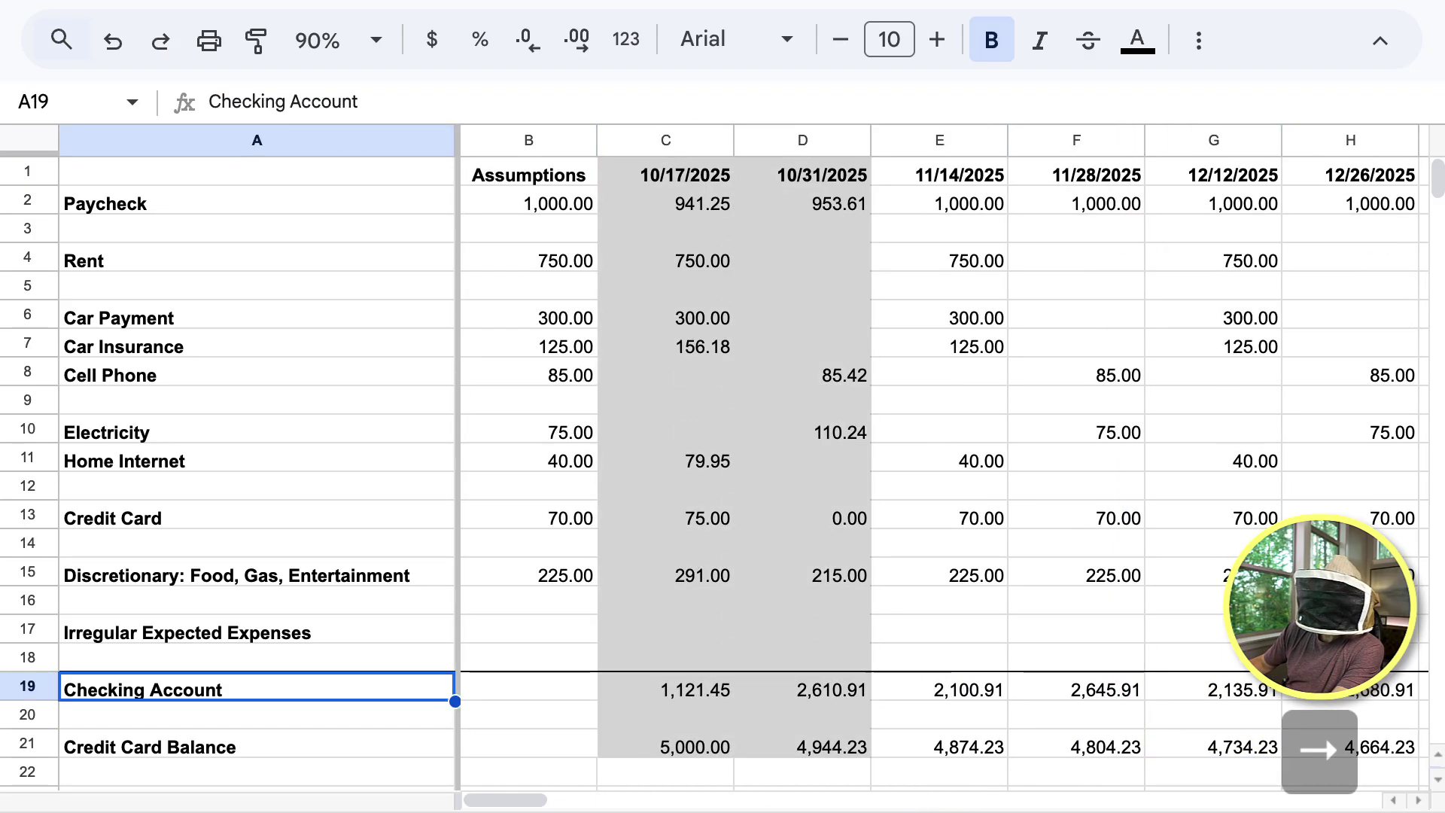
key(Right)
key(Right)
key(Right)
key(Left)
key(Right)
key(Left)
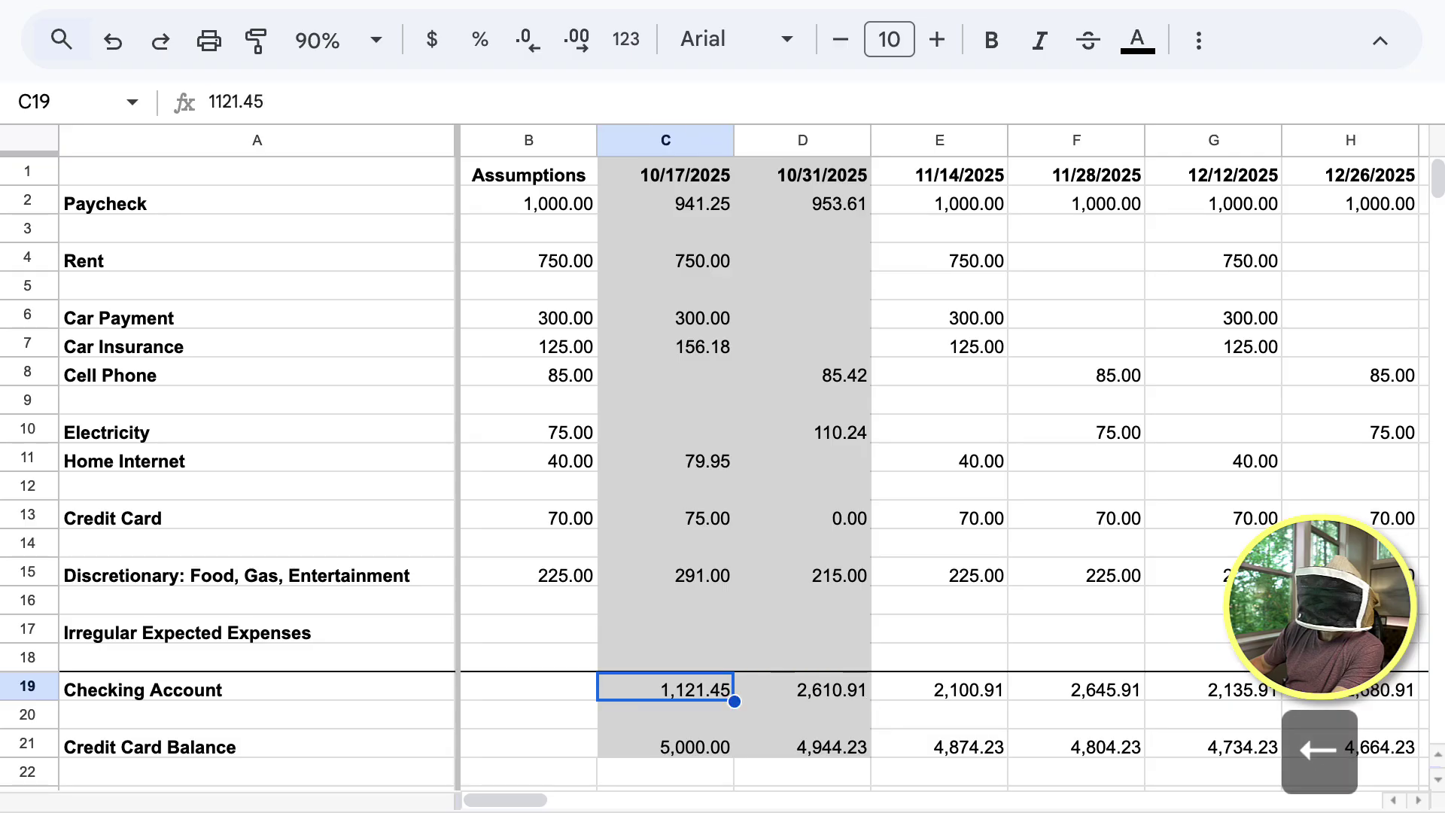
key(Left)
key(Right)
key(Up)
key(Up)
key(Up)
key(Up)
key(Up)
key(Up)
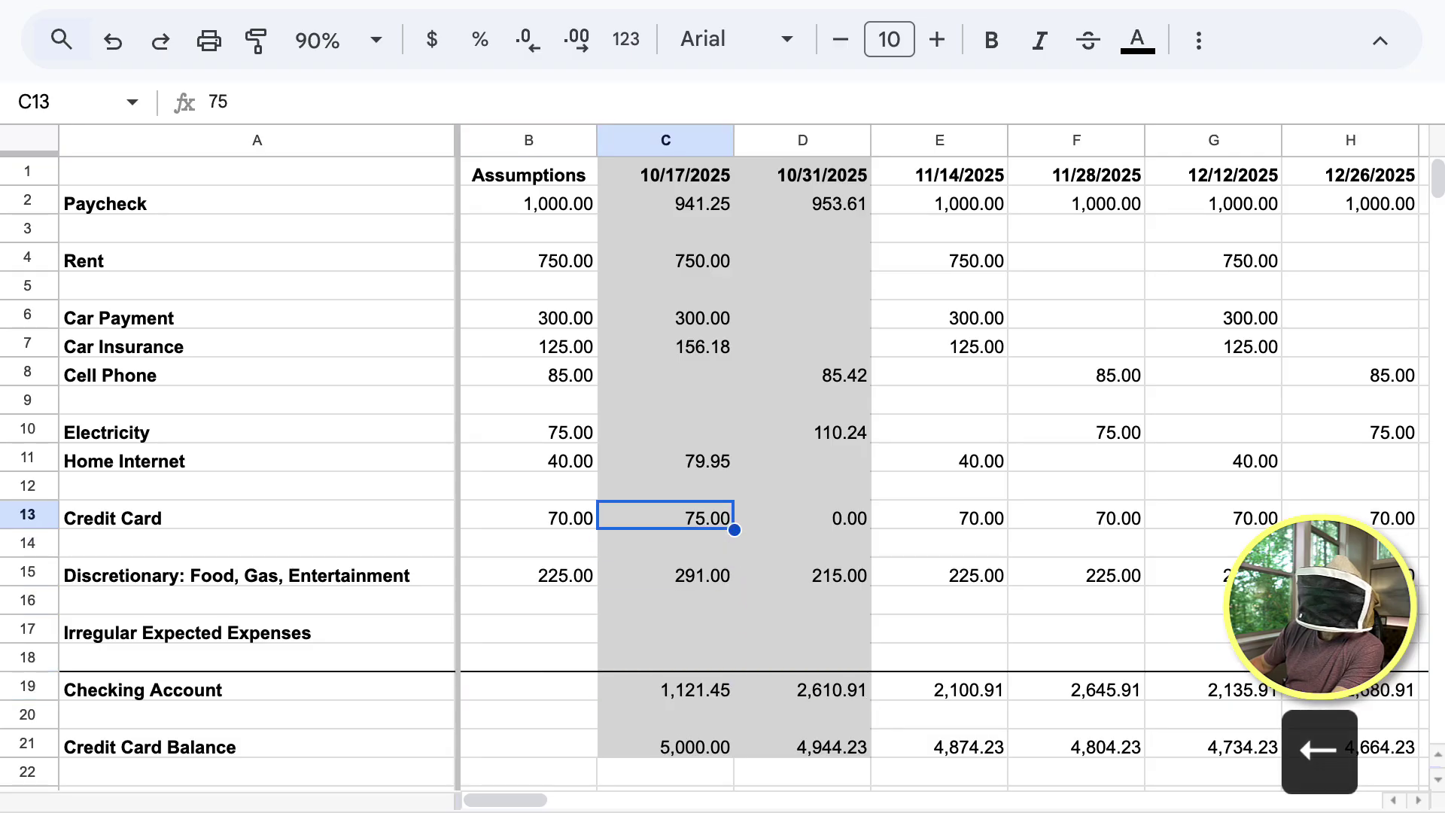
key(Left)
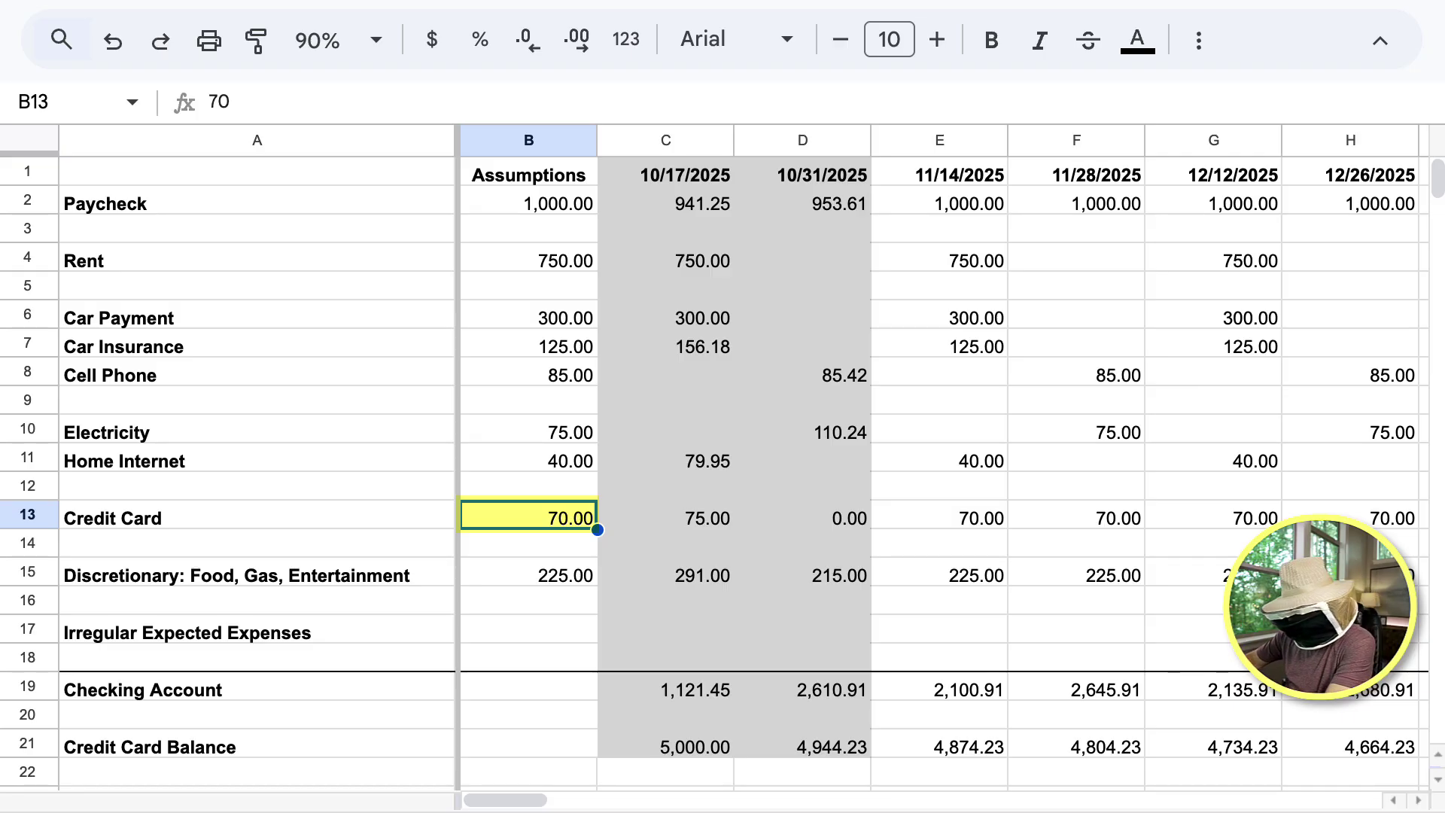
text(120)
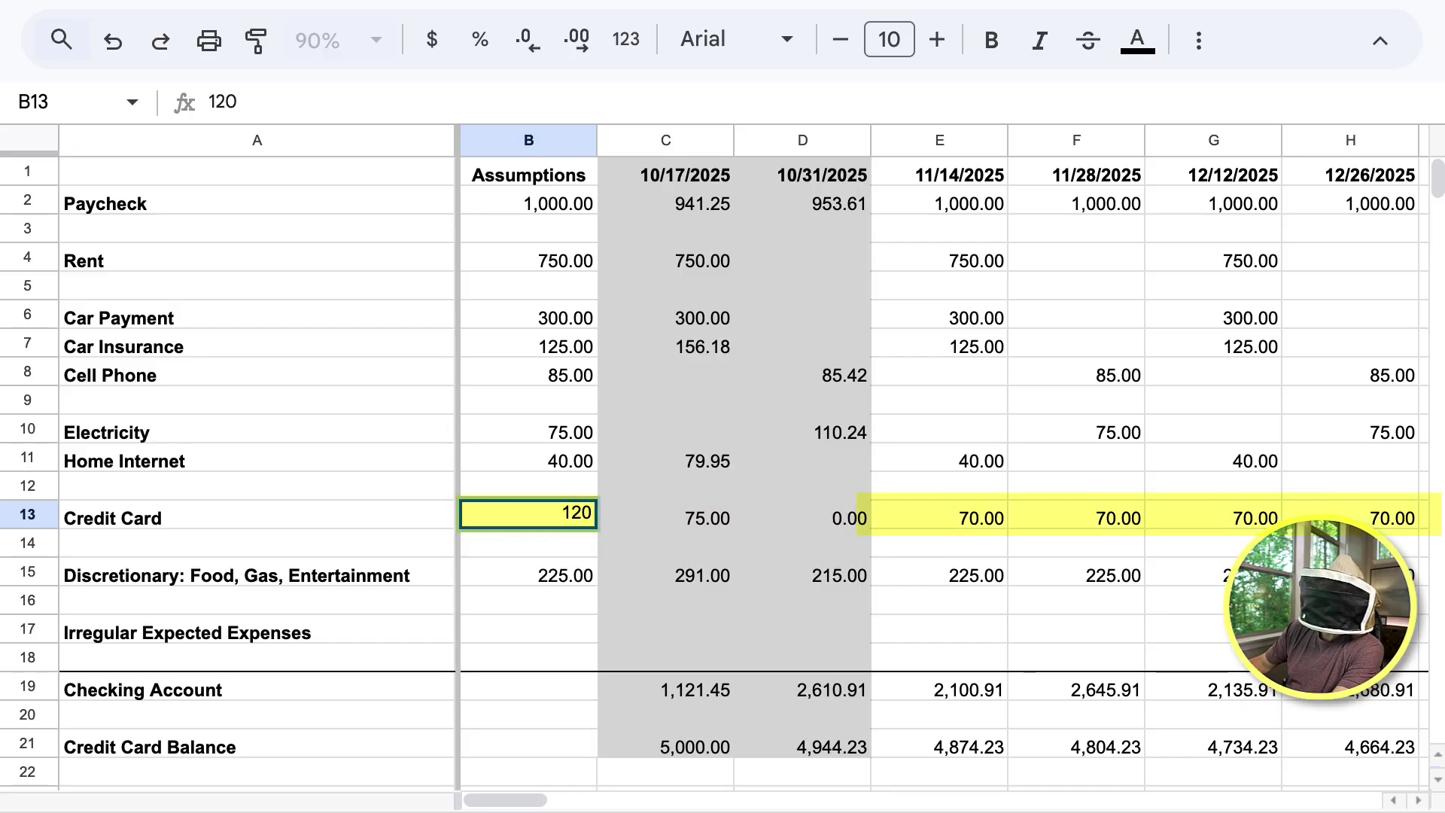
key(Return)
key(Up)
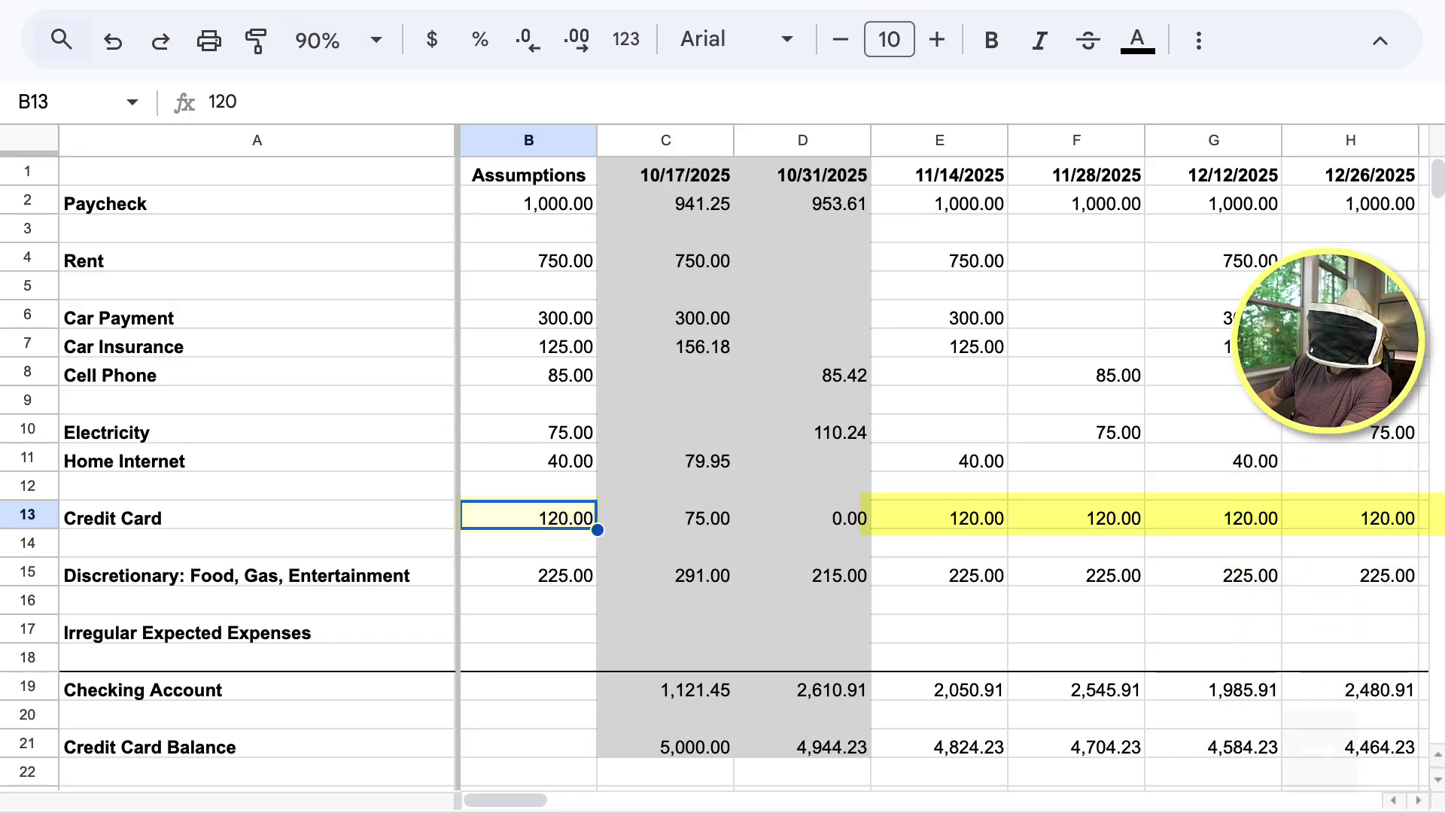
Check the 11/14/2025 column for the Credit Card payment and its effect on the Checking Account and Credit Card Balance.
key(Right)
key(Right)
key(Right)
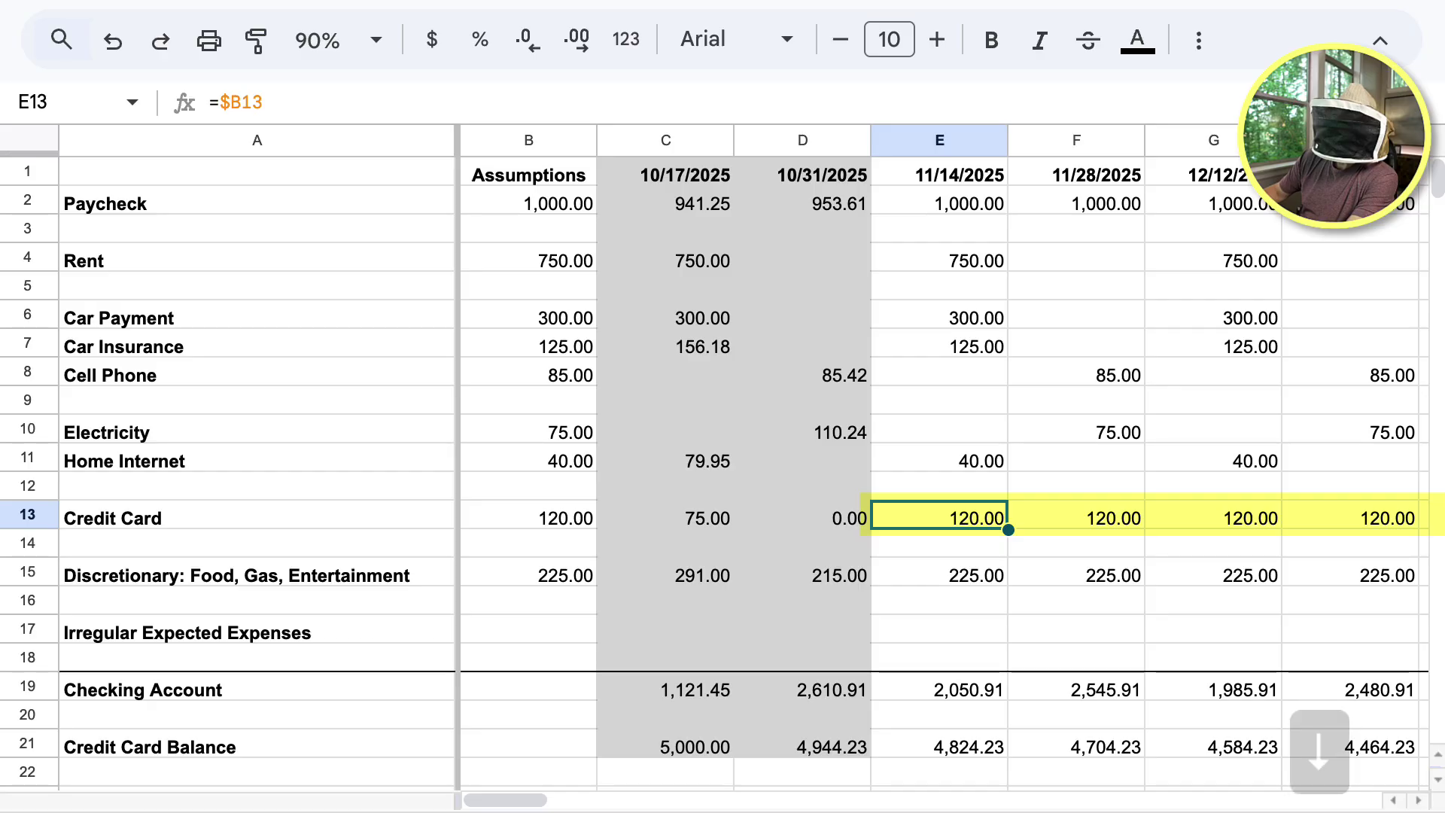
key(Down)
key(Down)
key(Down)
key(Down)
key(Down)
key(Down)
key(Down)
key(Down)
key(Up)
key(Up)
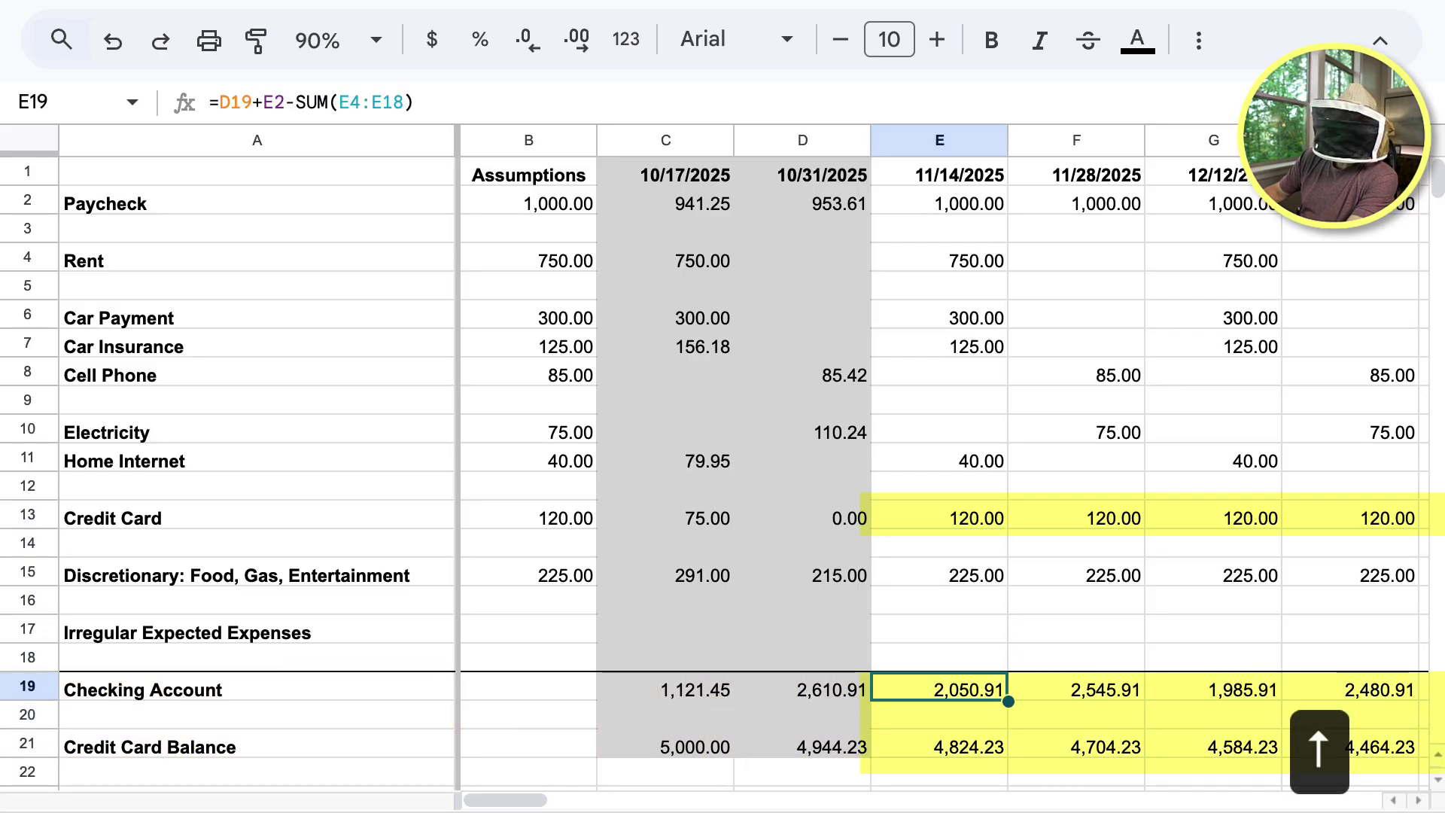
Review the projected Checking Account balances along row 19 through the 10/15/2027 paycheck under the new Credit Card payment assumption.
key(Right)
key(Right)
key(Right)
key(Right)
key(Right)
key(Right)
key(Right)
key(Right)
key(Right)
key(Right)
key(Right)
key(Right)
key(Right)
key(Right)
key(Right)
key(Right)
key(Right)
key(Right)
key(Right)
key(Right)
key(Right)
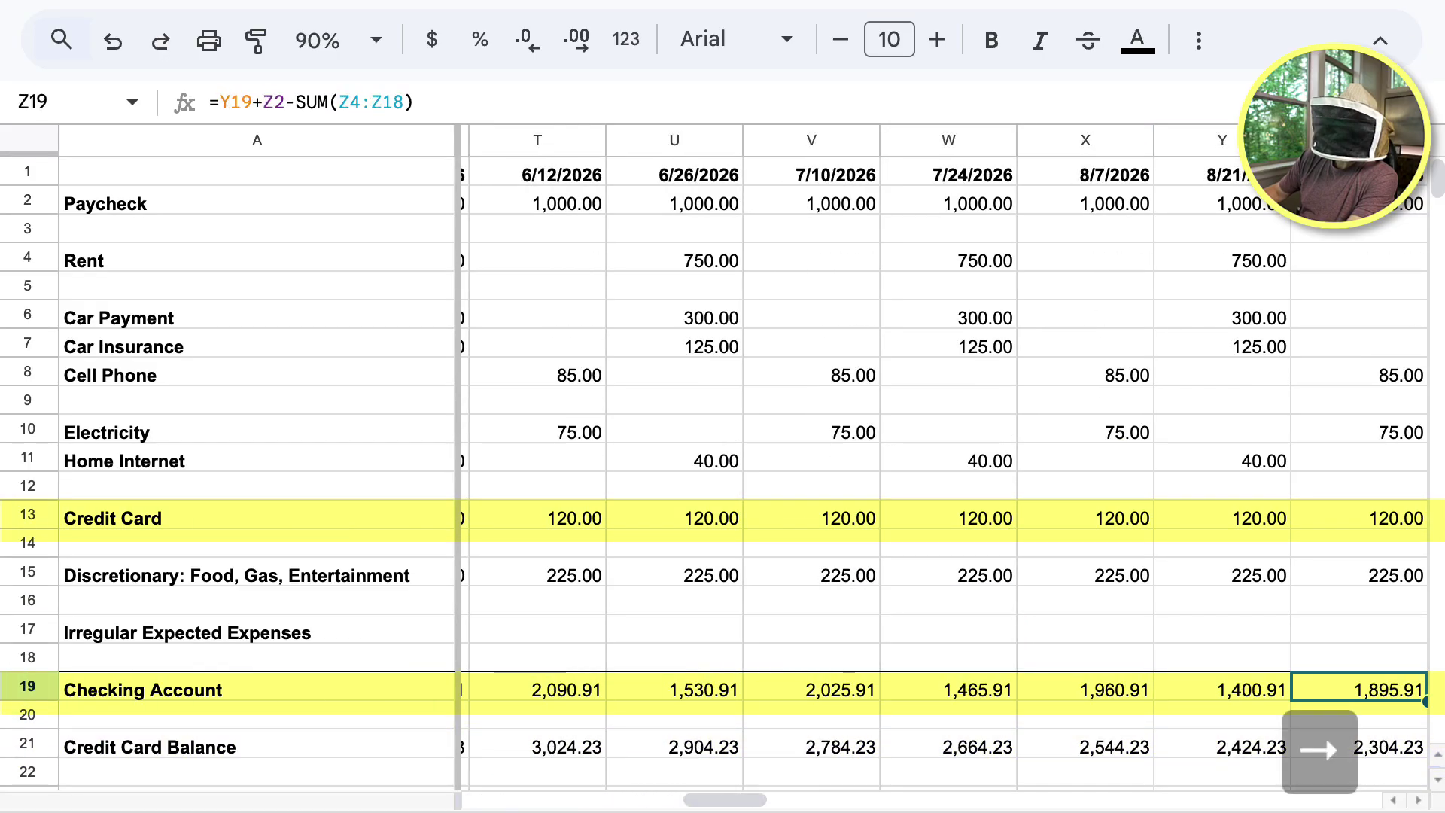
key(Right)
key(Right)
key(Right)
key(Right)
key(Right)
key(Right)
key(Right)
key(Right)
key(Right)
key(Right)
key(Right)
key(Right)
key(Right)
key(Right)
key(Right)
key(Right)
key(Right)
key(Right)
key(Right)
key(Right)
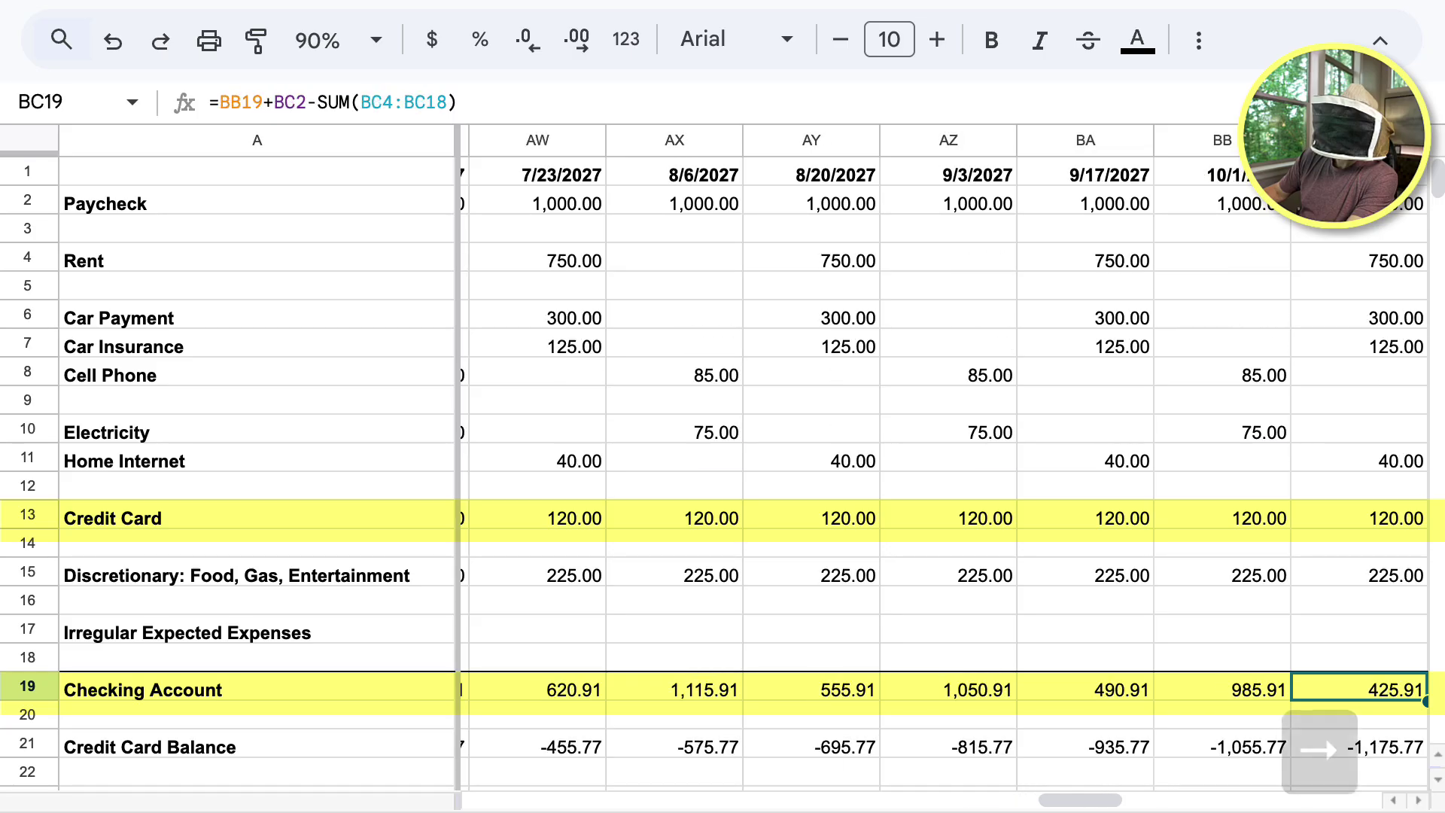
key(Left)
key(Left)
key(Left)
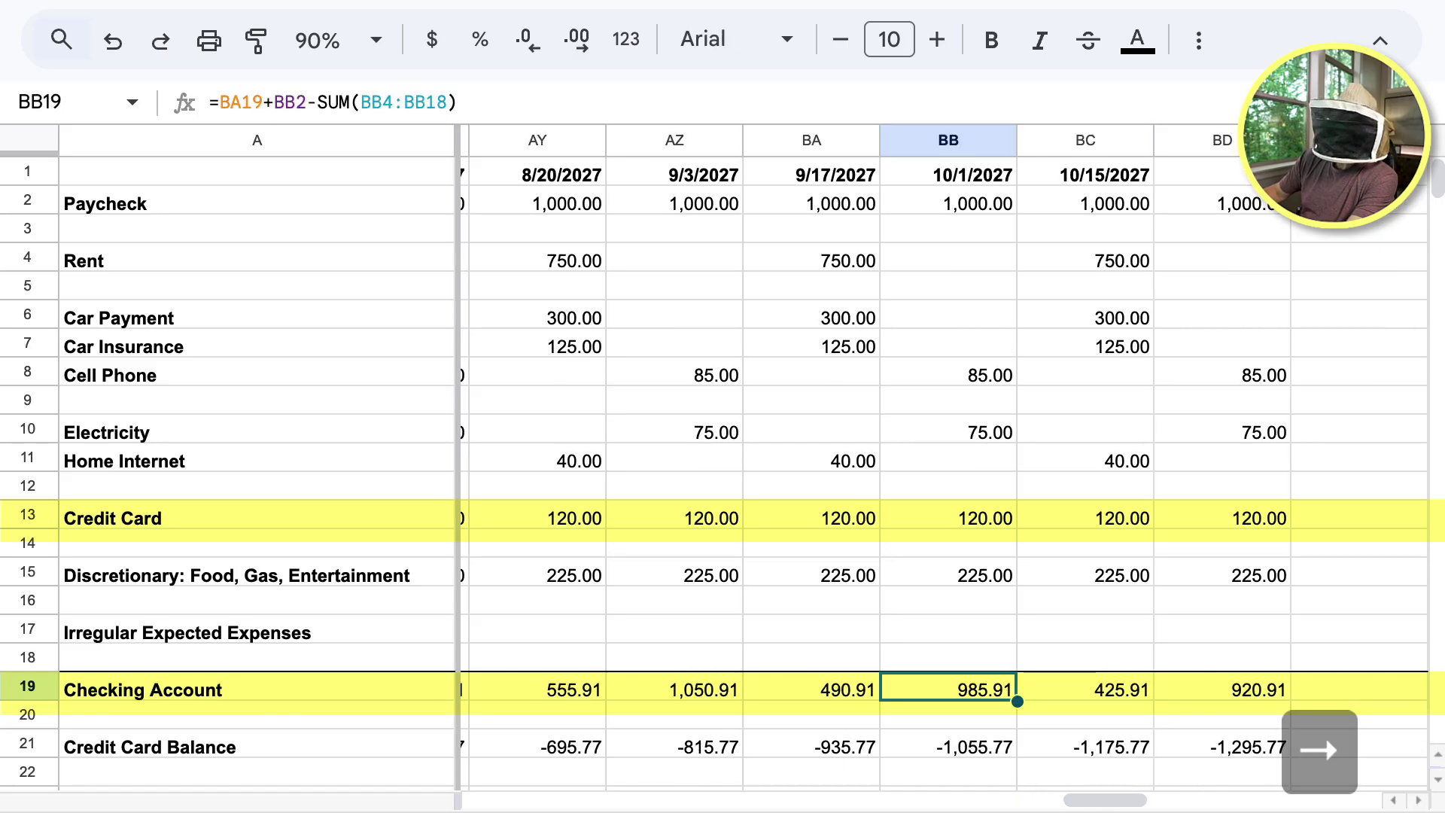
key(Right)
key(Left)
key(Right)
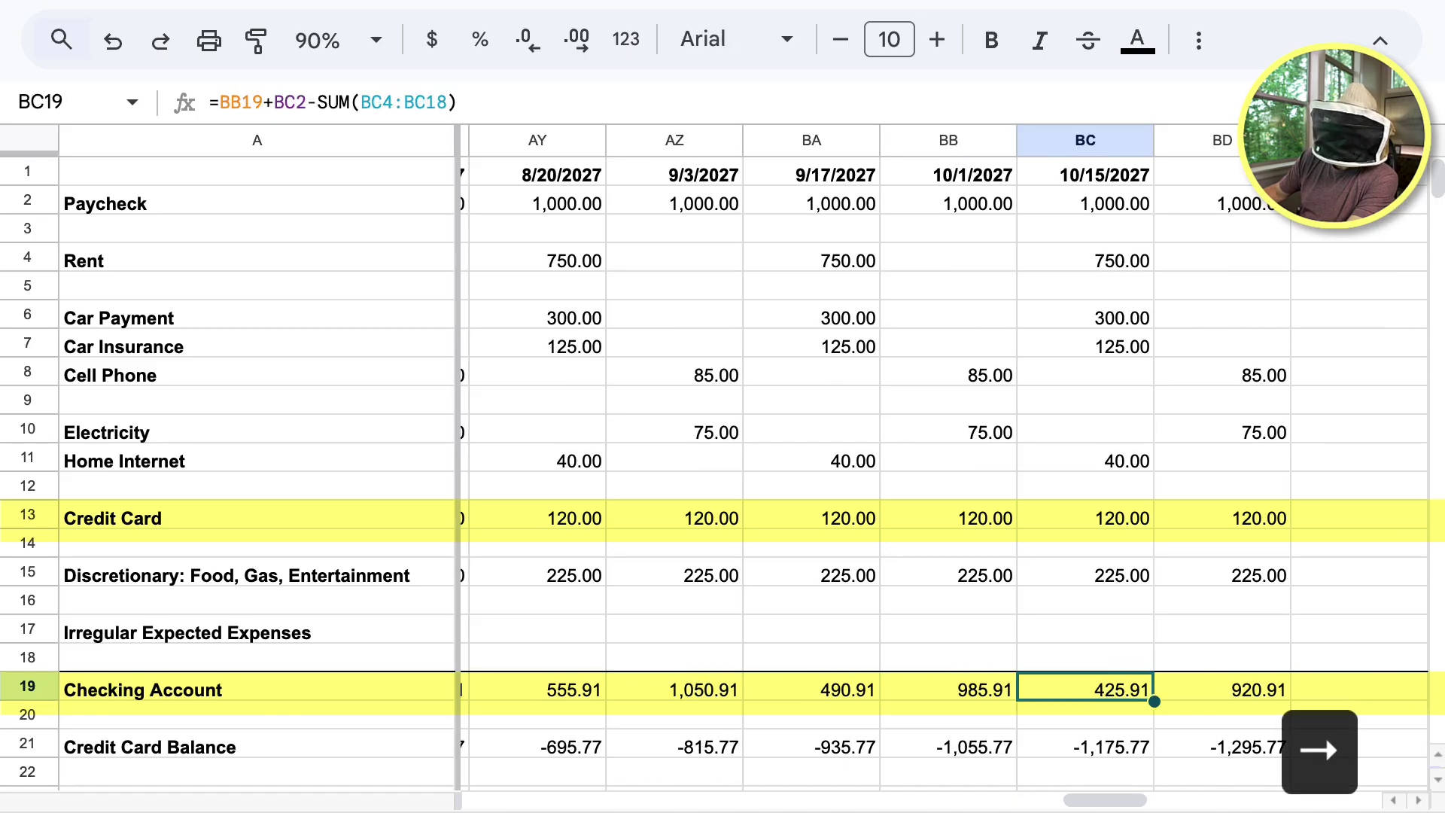
Trace the Credit Card Balance row back from 10/15/2027 to find the paycheck when the card is paid off.
key(Down)
key(Down)
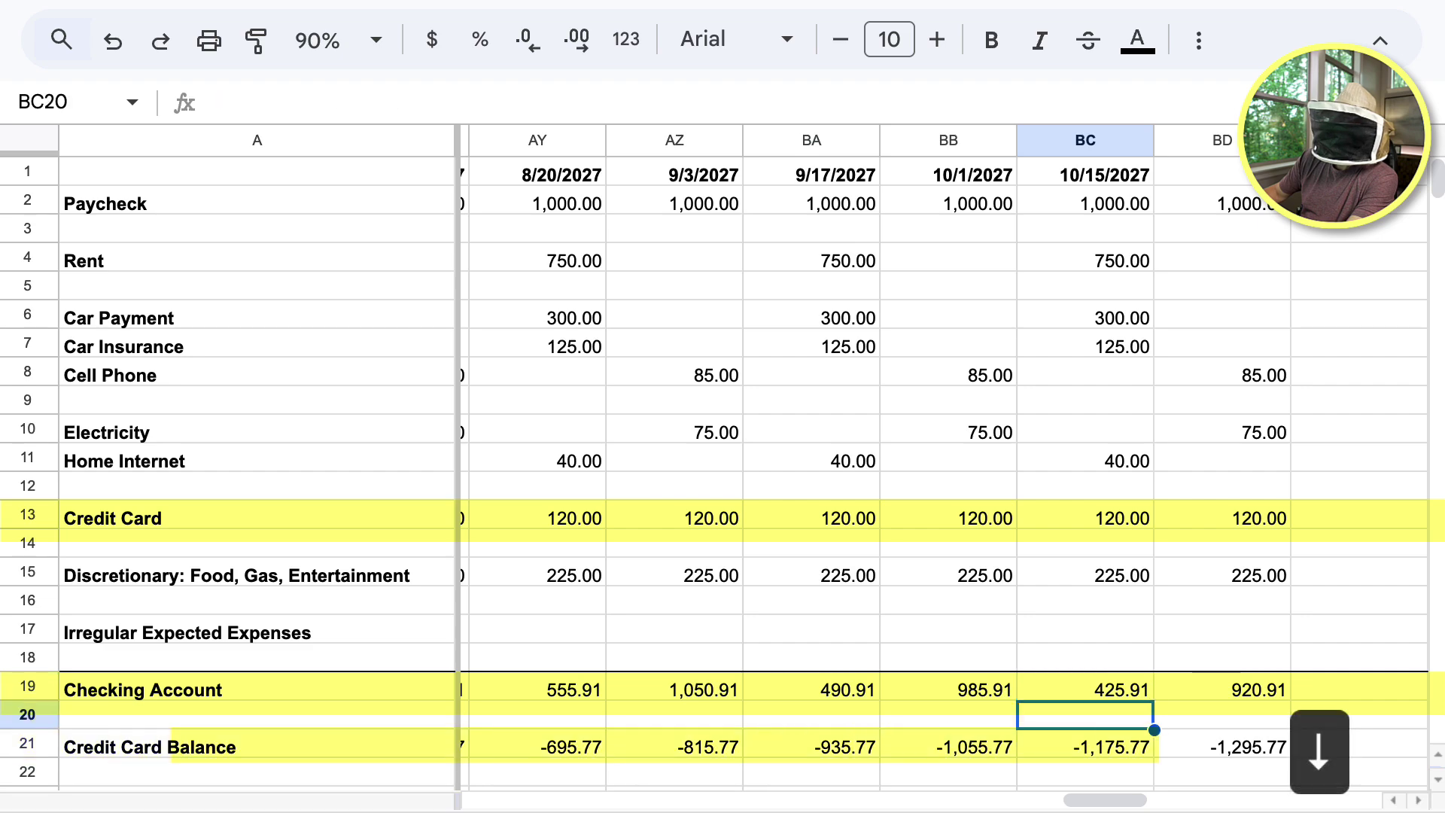
key(Left)
key(Left)
key(Left)
key(Left)
key(Left)
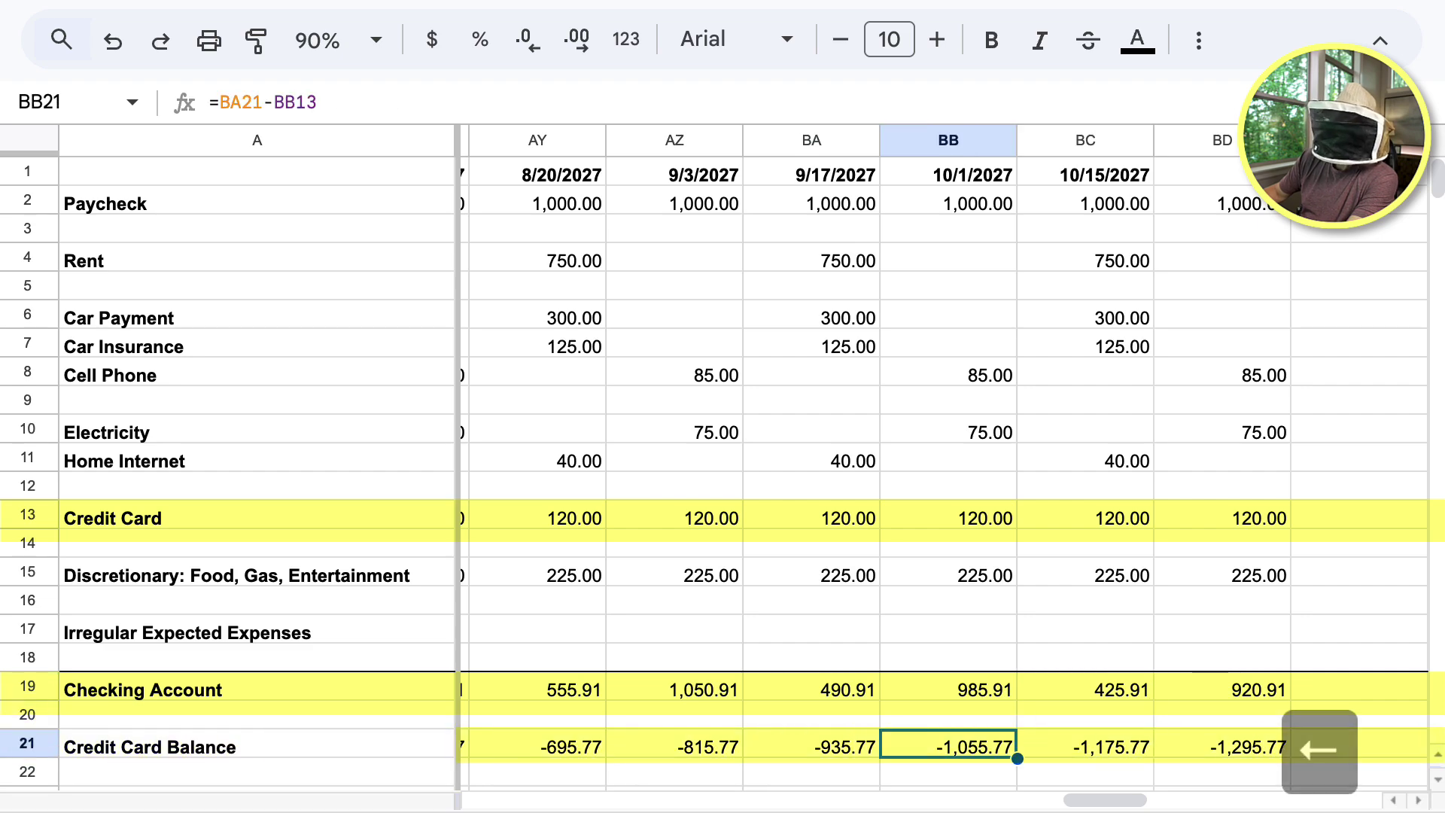
key(Left)
key(Left)
key(Left)
key(Left)
key(Left)
key(Left)
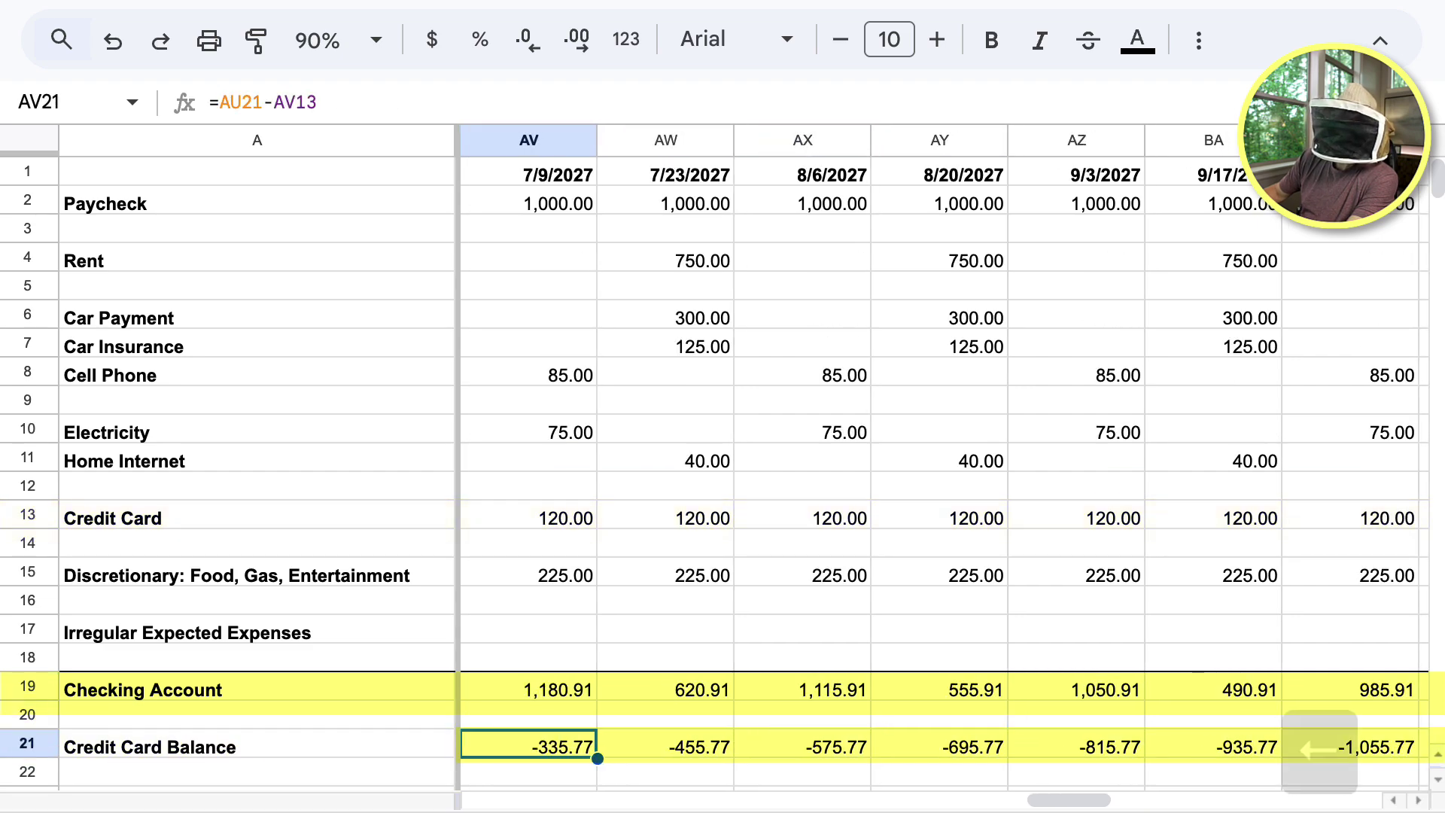
key(Right)
key(Right)
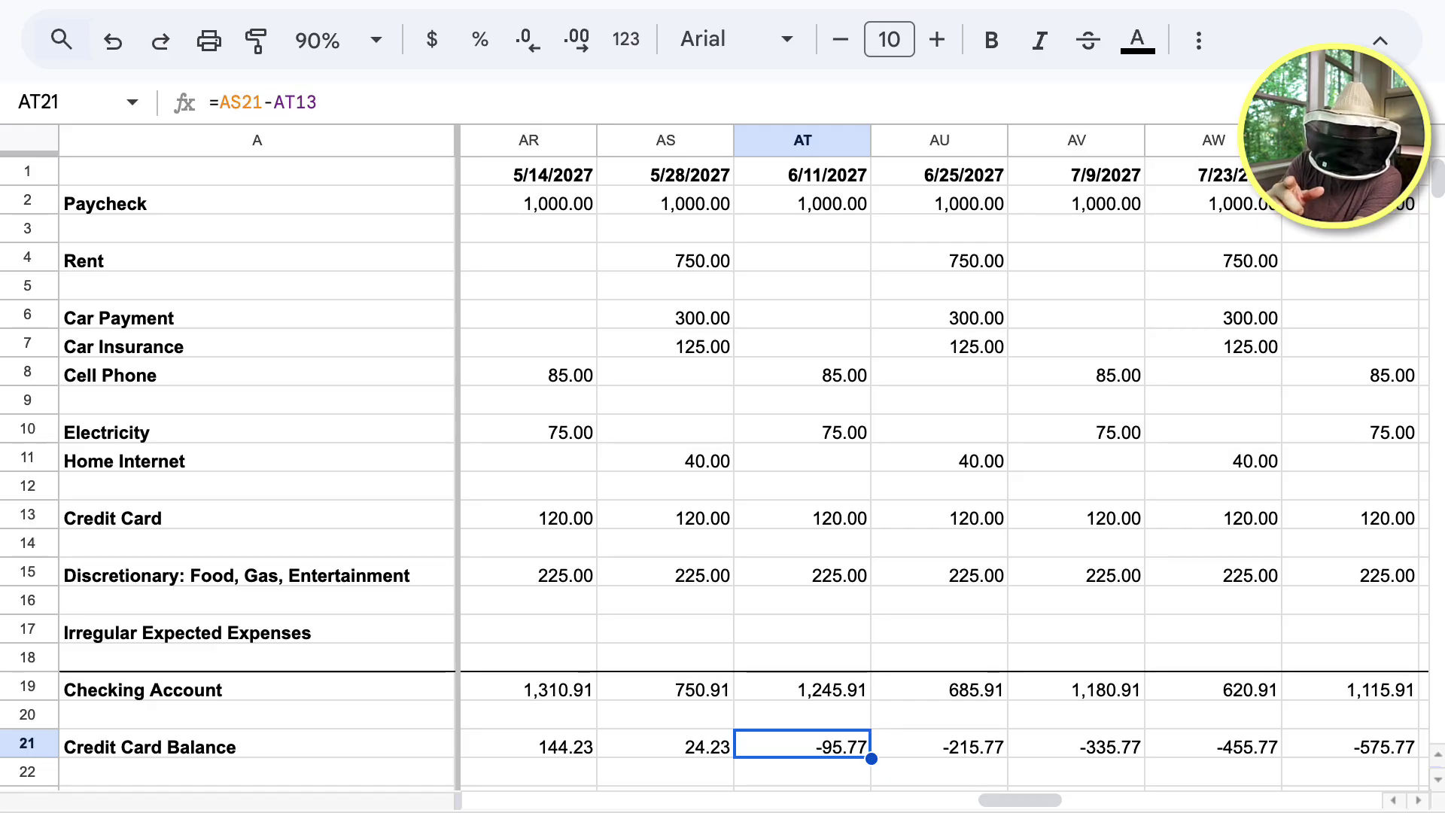
Examine the Paycheck and Rent amounts entered for 10/17/2025 and 10/31/2025 in the budget without assumptions.
key(Home)
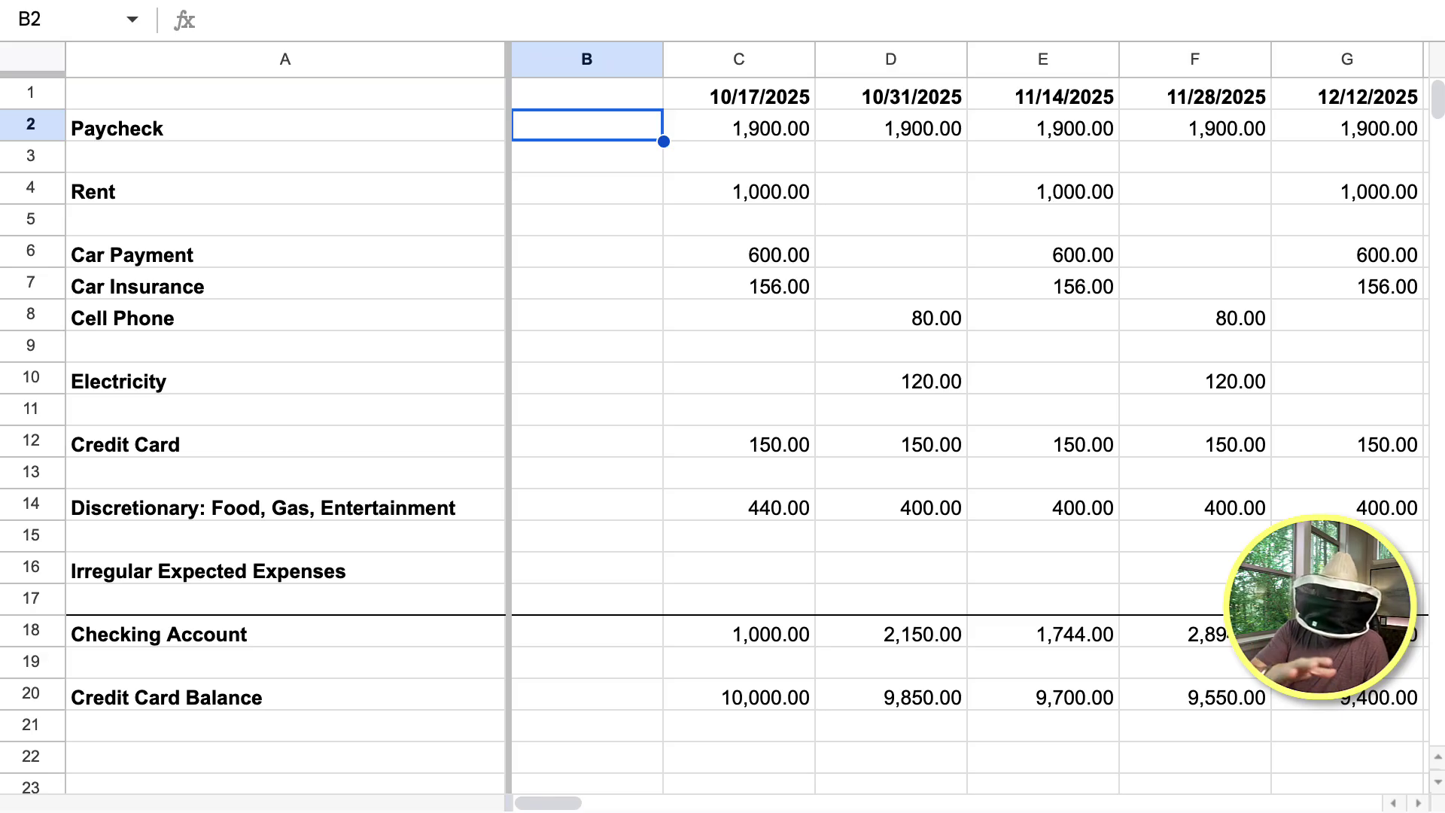
click(738, 125)
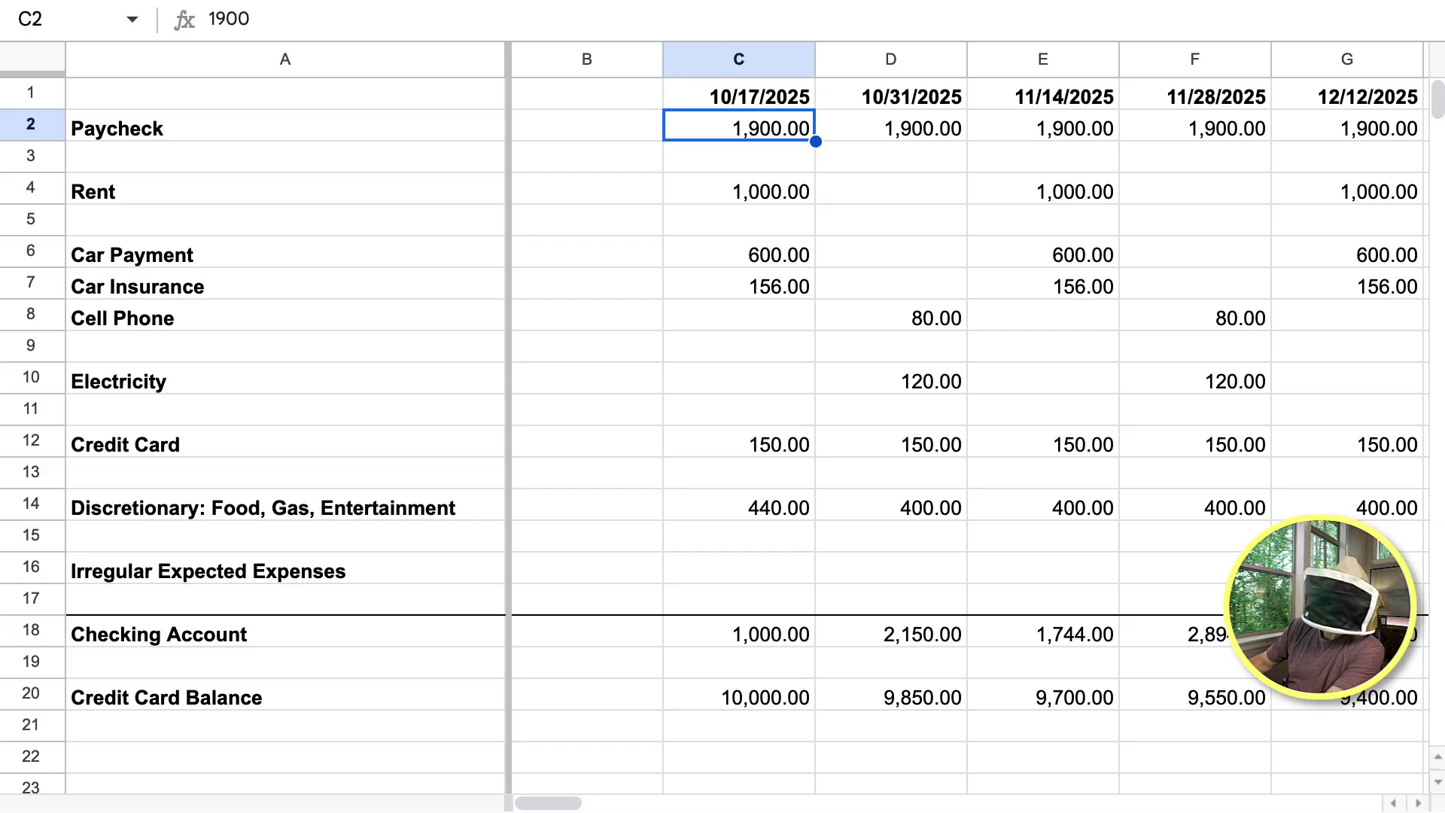
key(Right)
key(Left)
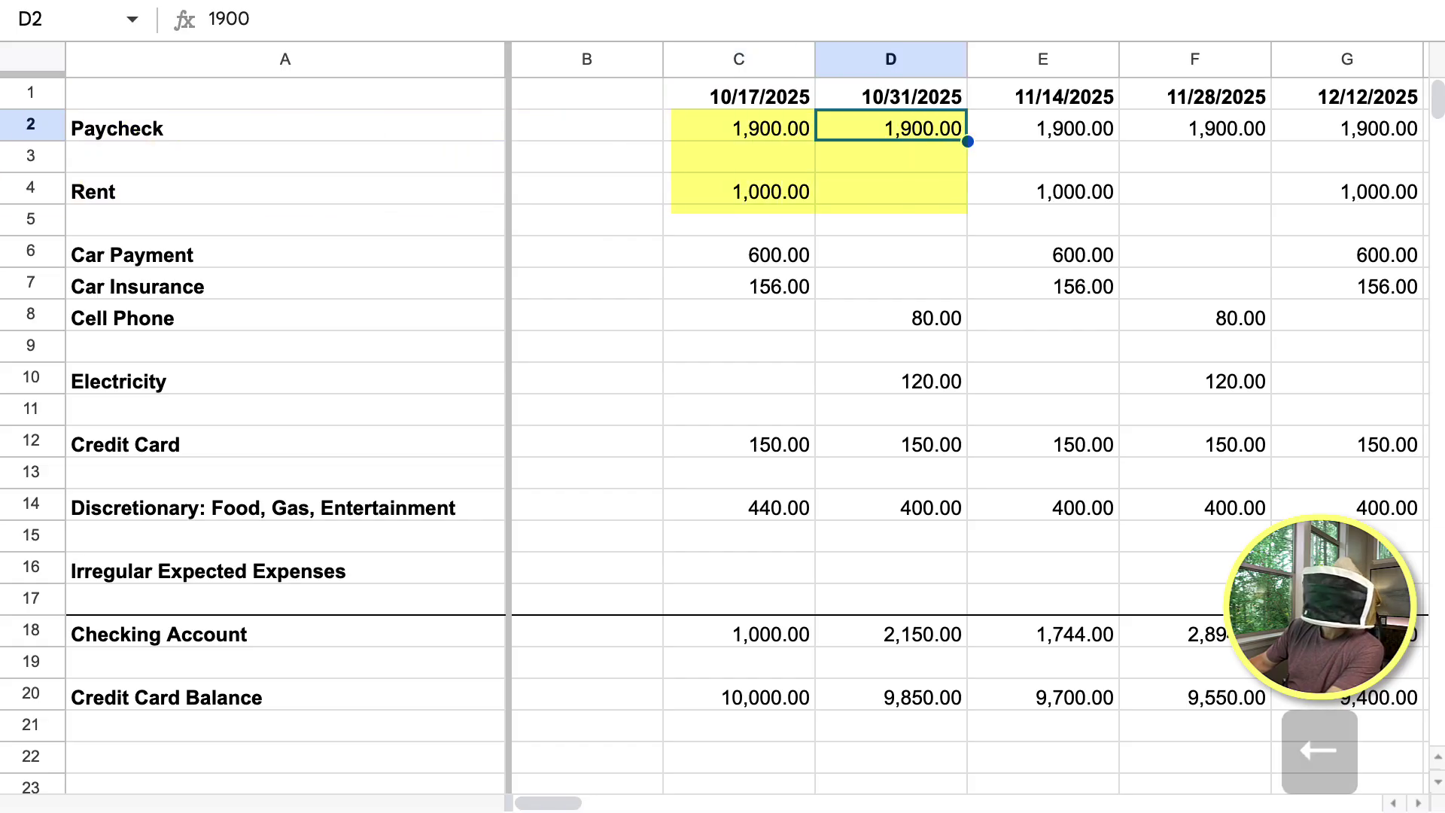
key(Down)
key(Down)
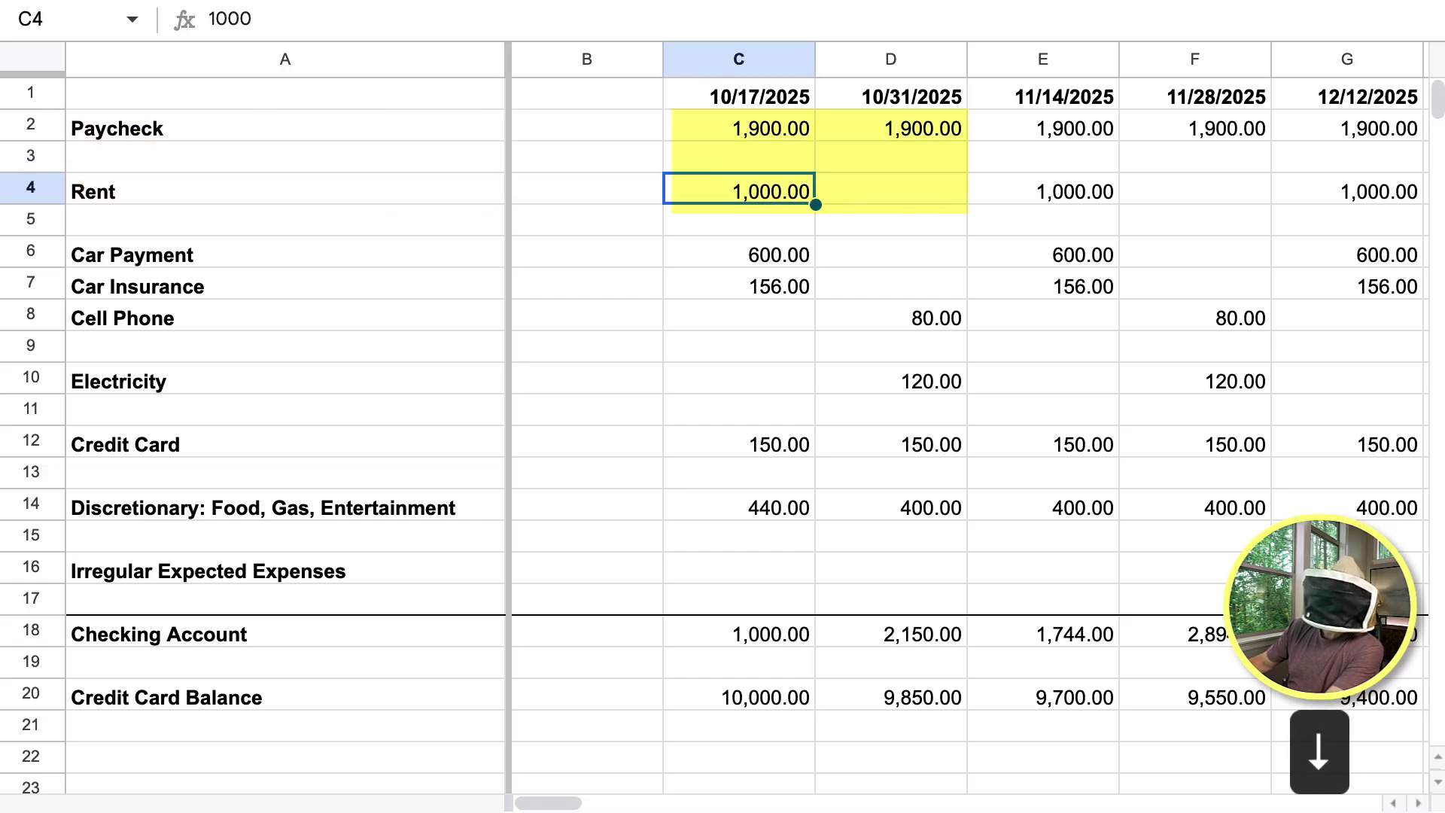
Add the header "Assumptions" to the empty column B in cell B1.
key(Up)
key(Up)
key(Left)
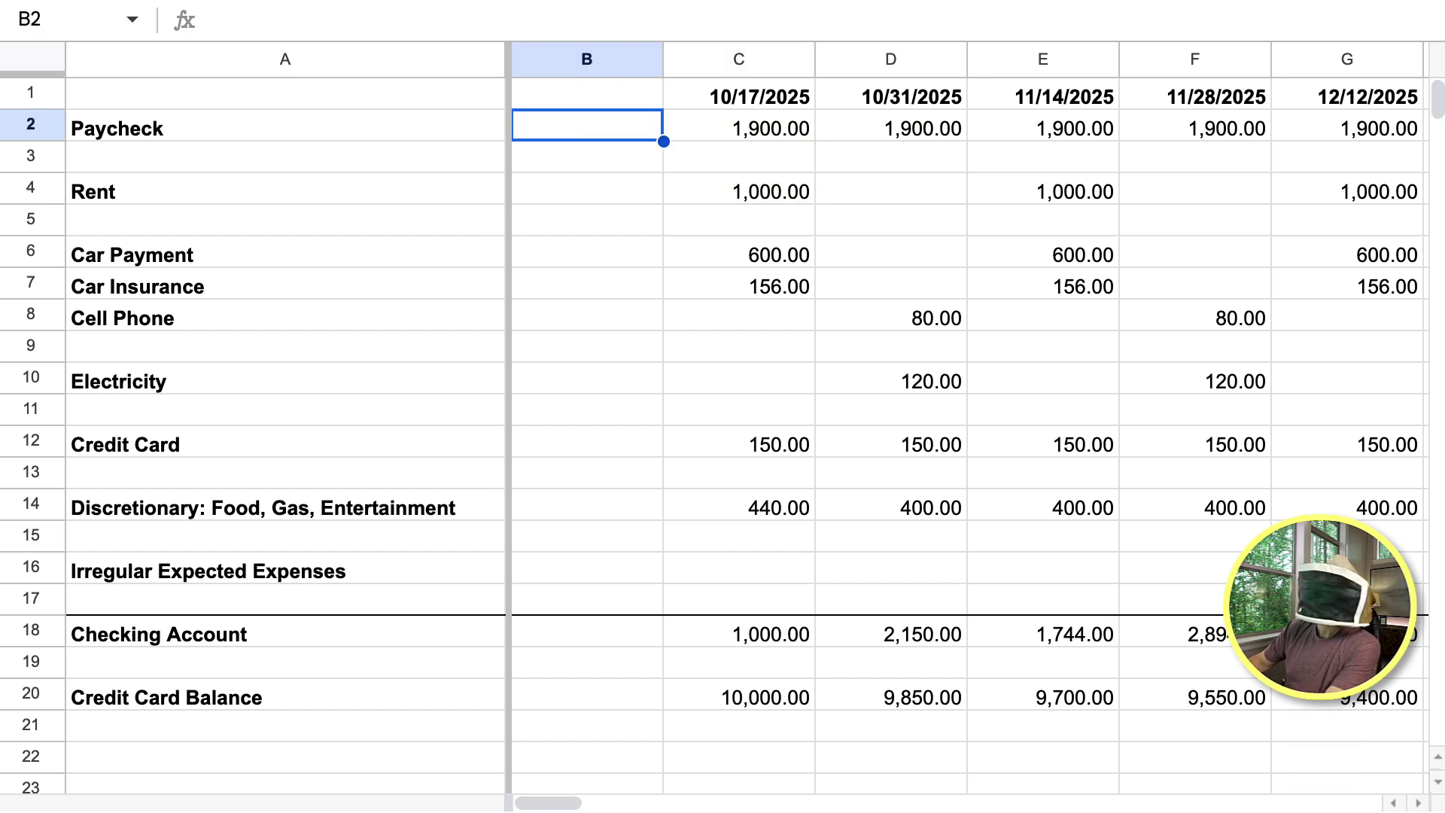
key(Up)
key(Up)
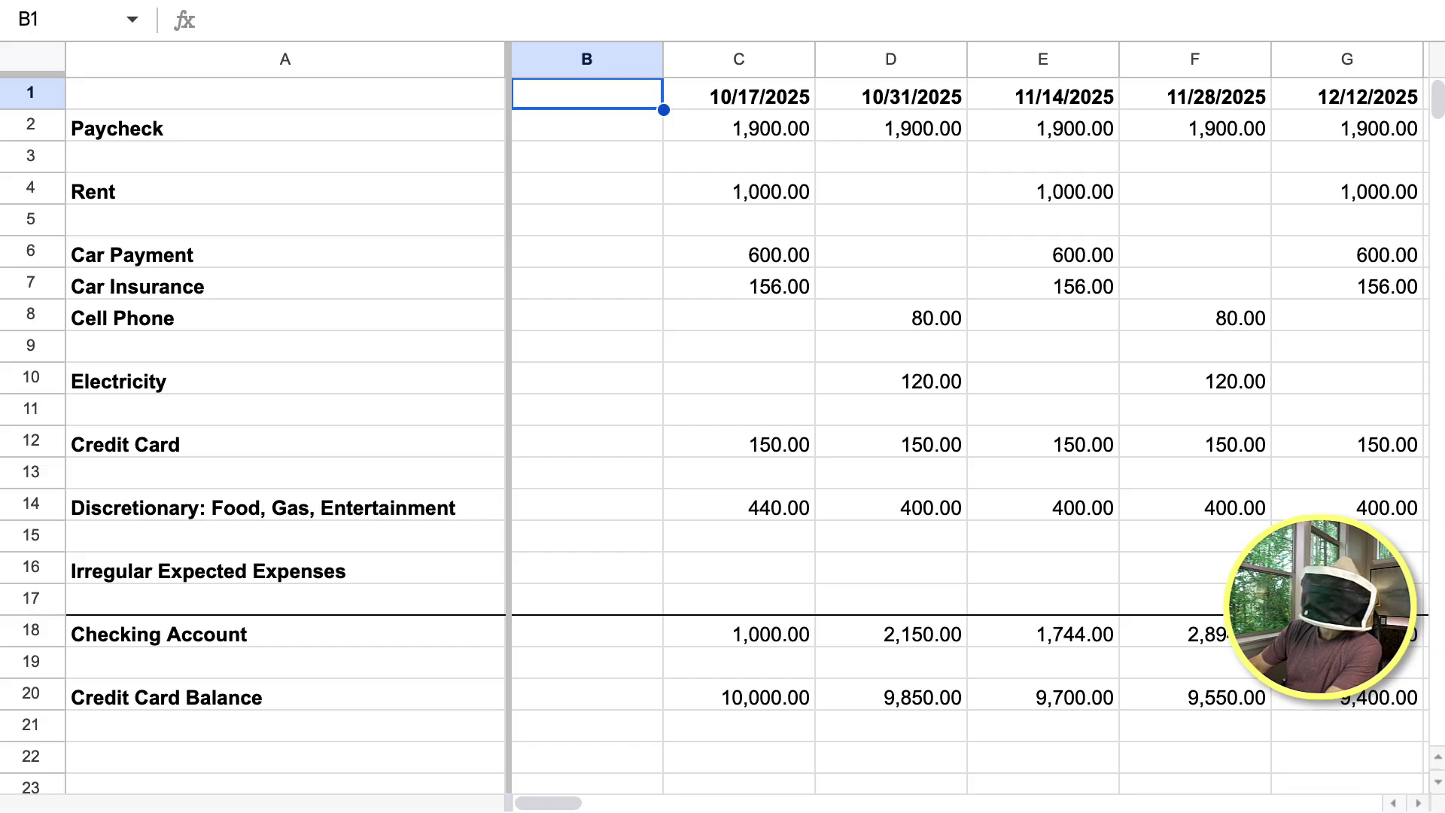
text(As)
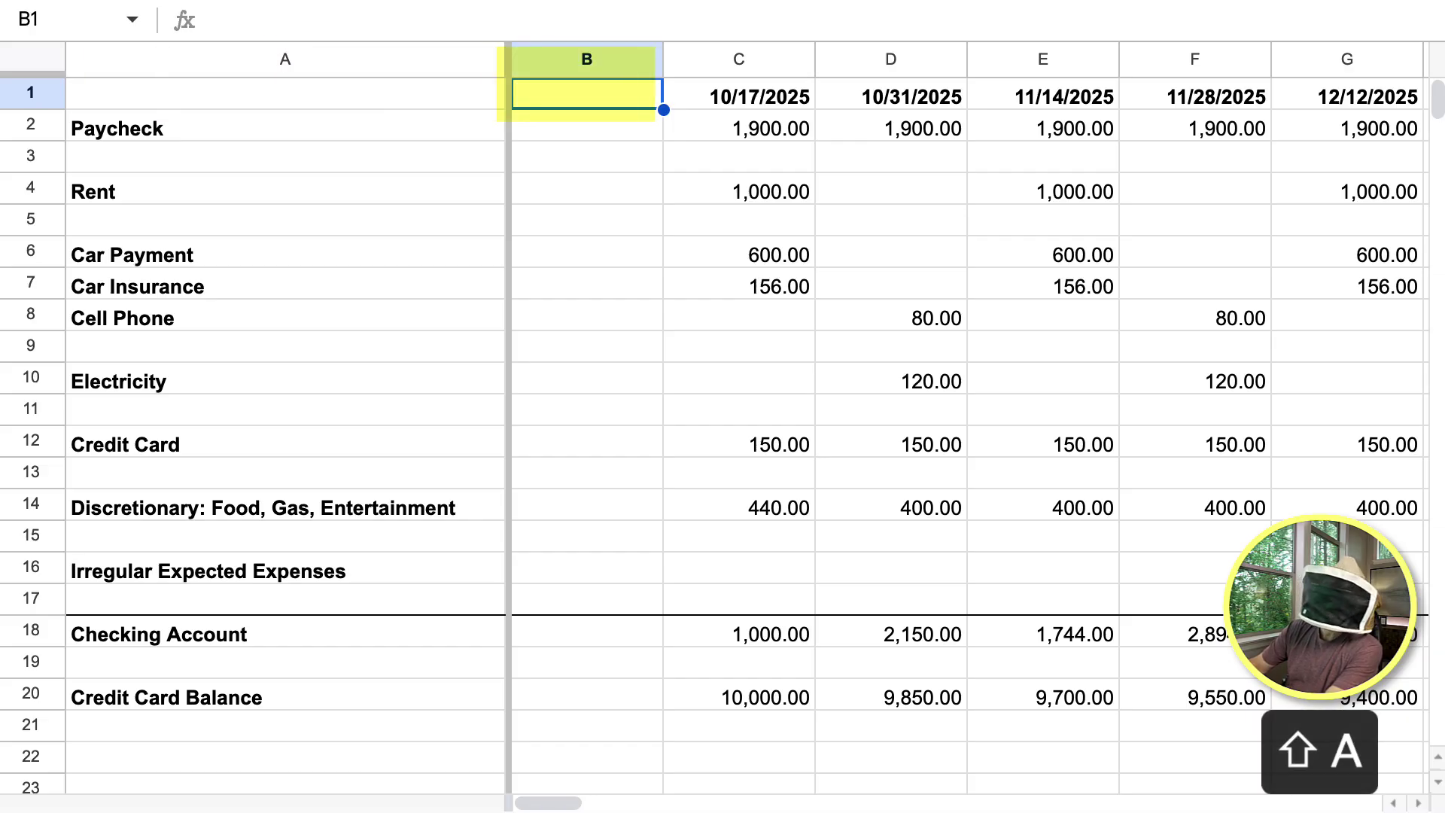
key(BackSpace)
key(BackSpace)
text(Assumptions)
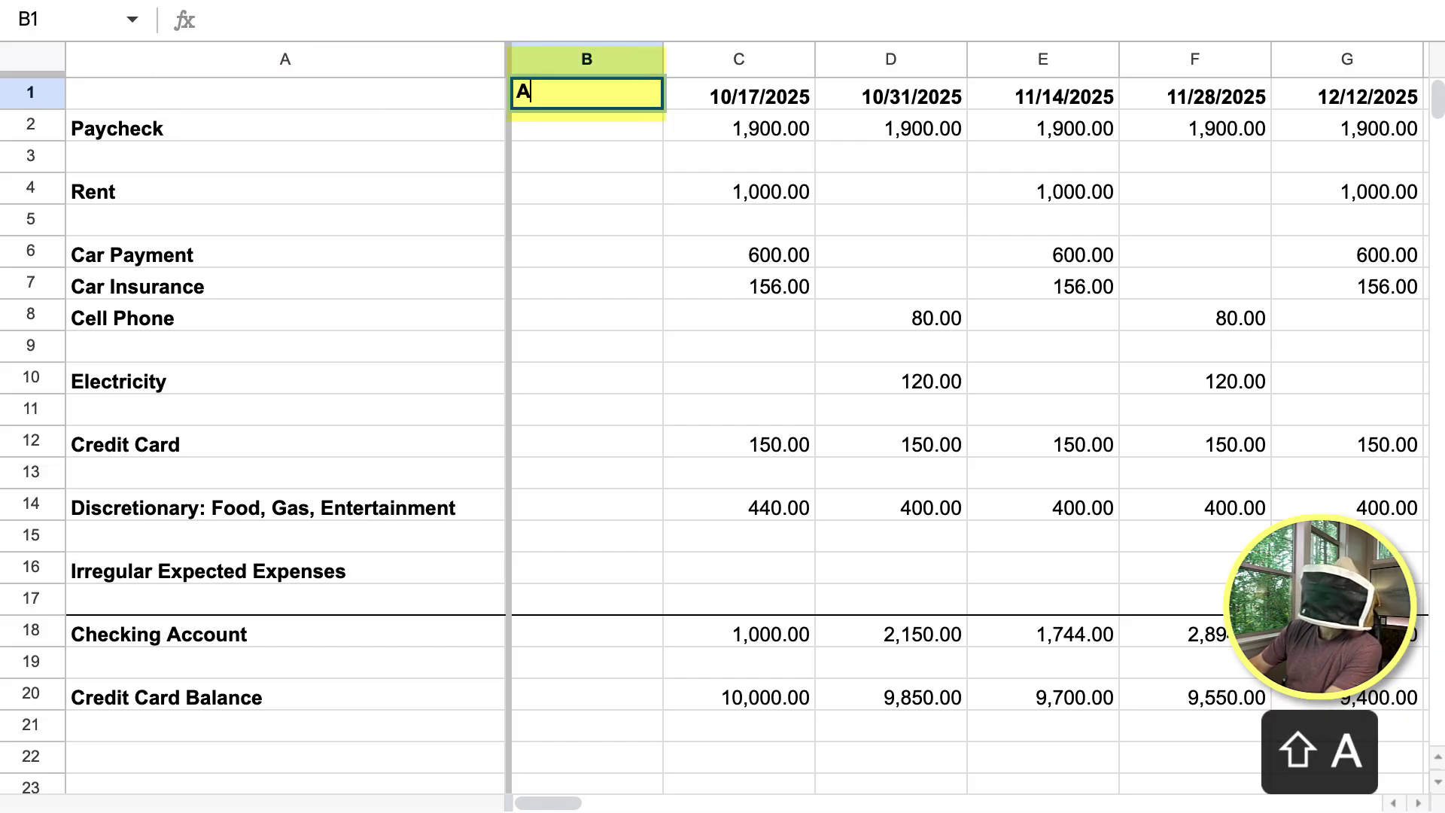
key(Return)
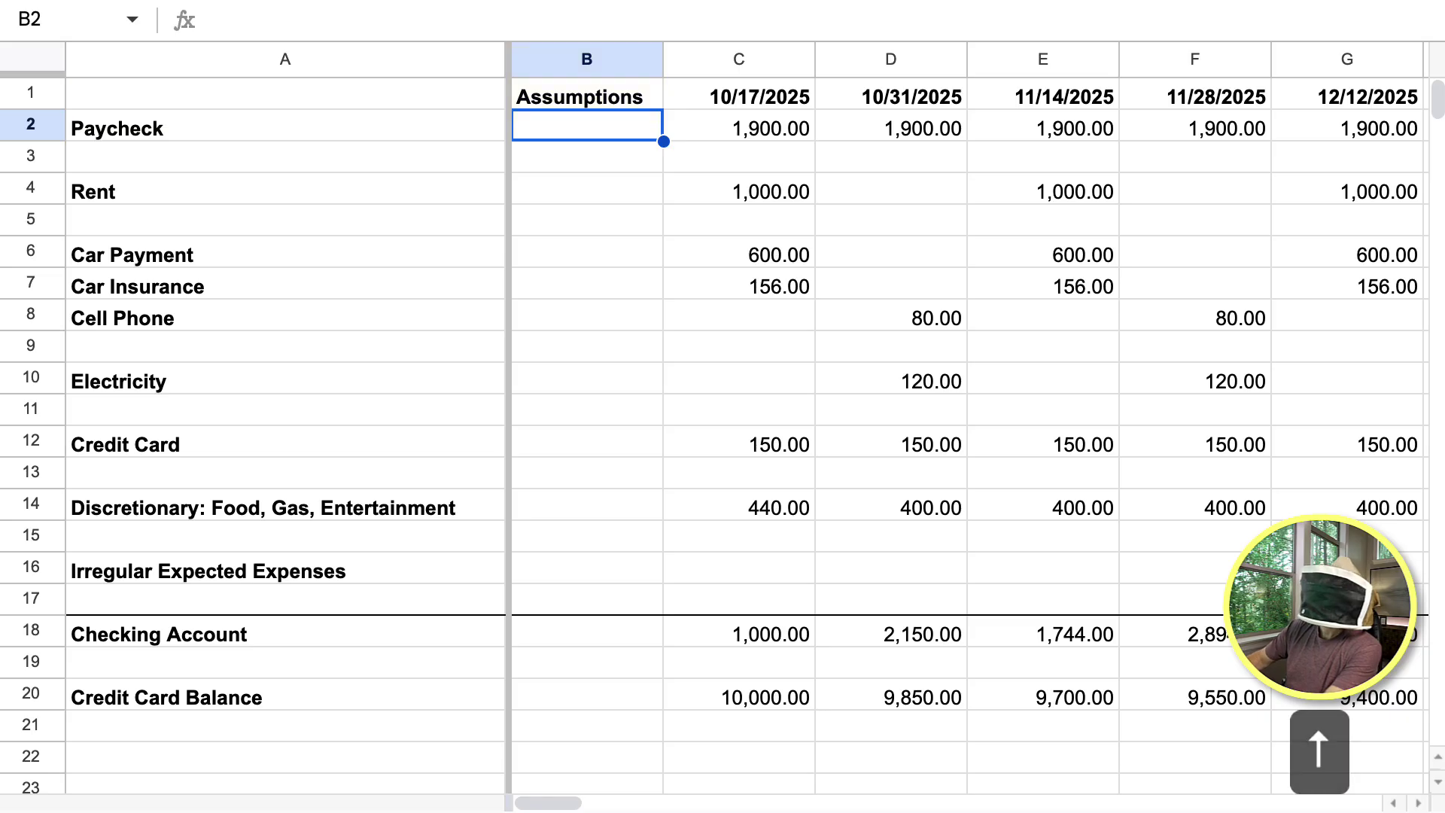
Center the Assumptions header horizontally in its cell.
key(Up)
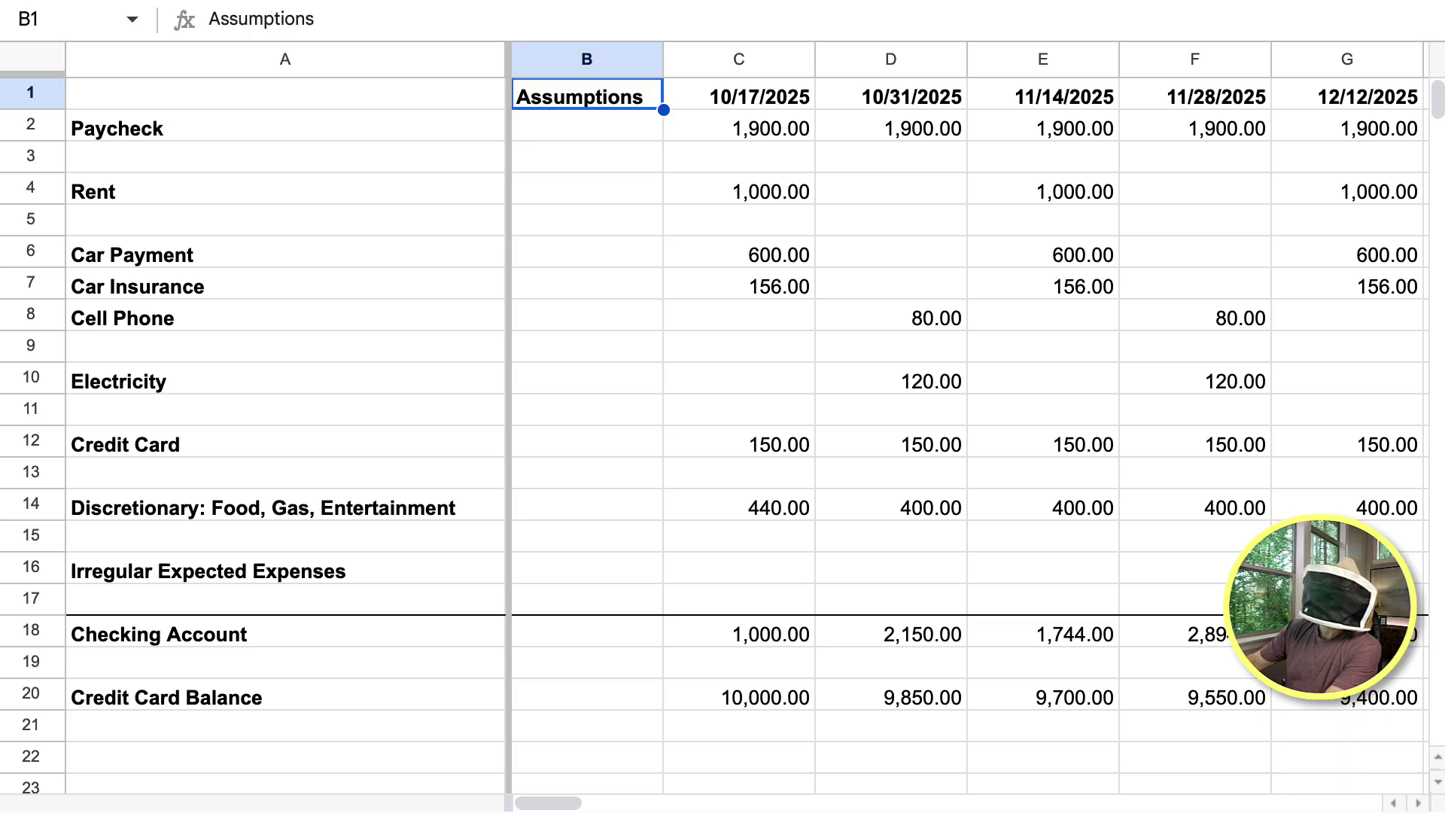
click(1208, 2)
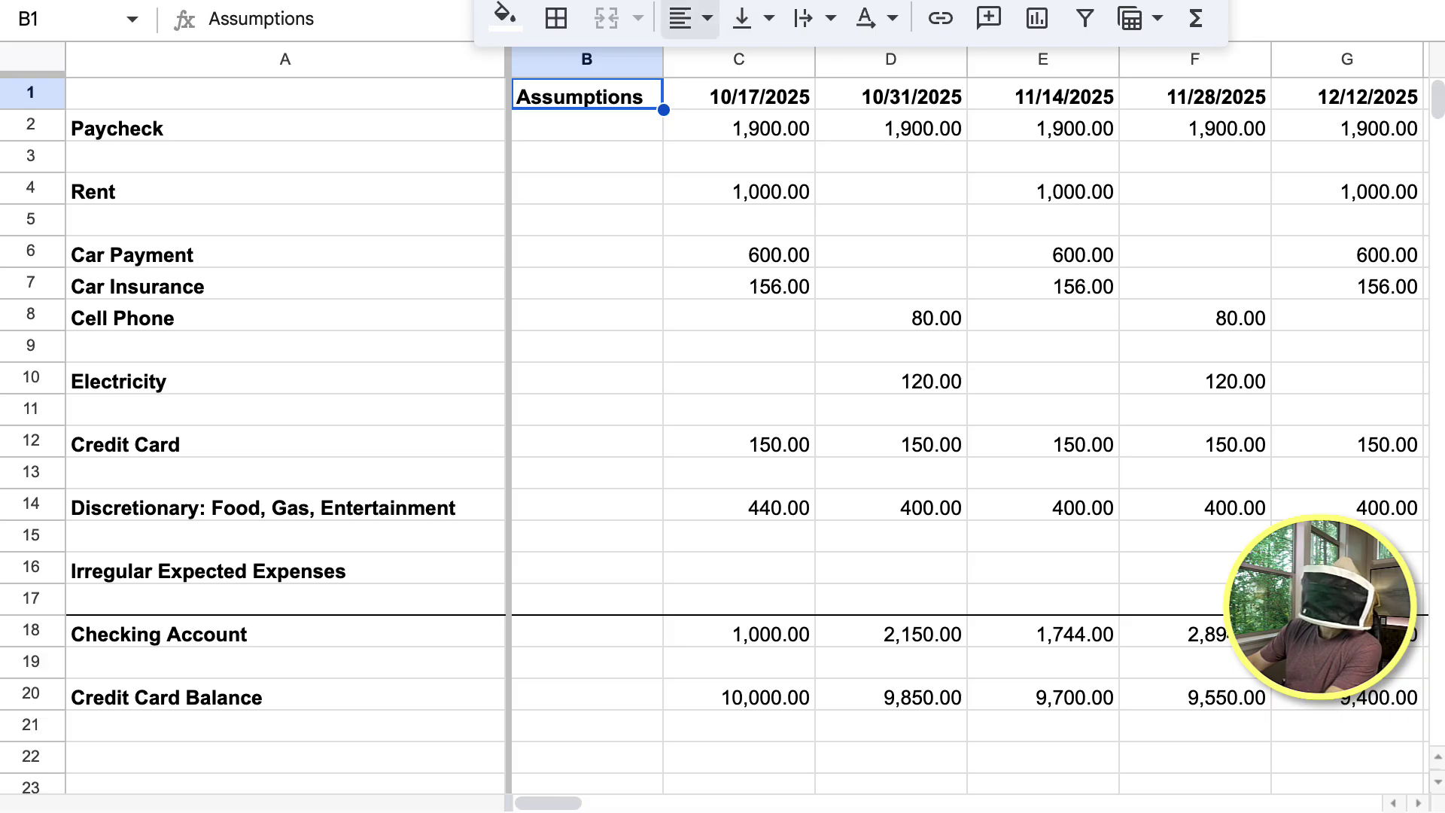
click(688, 18)
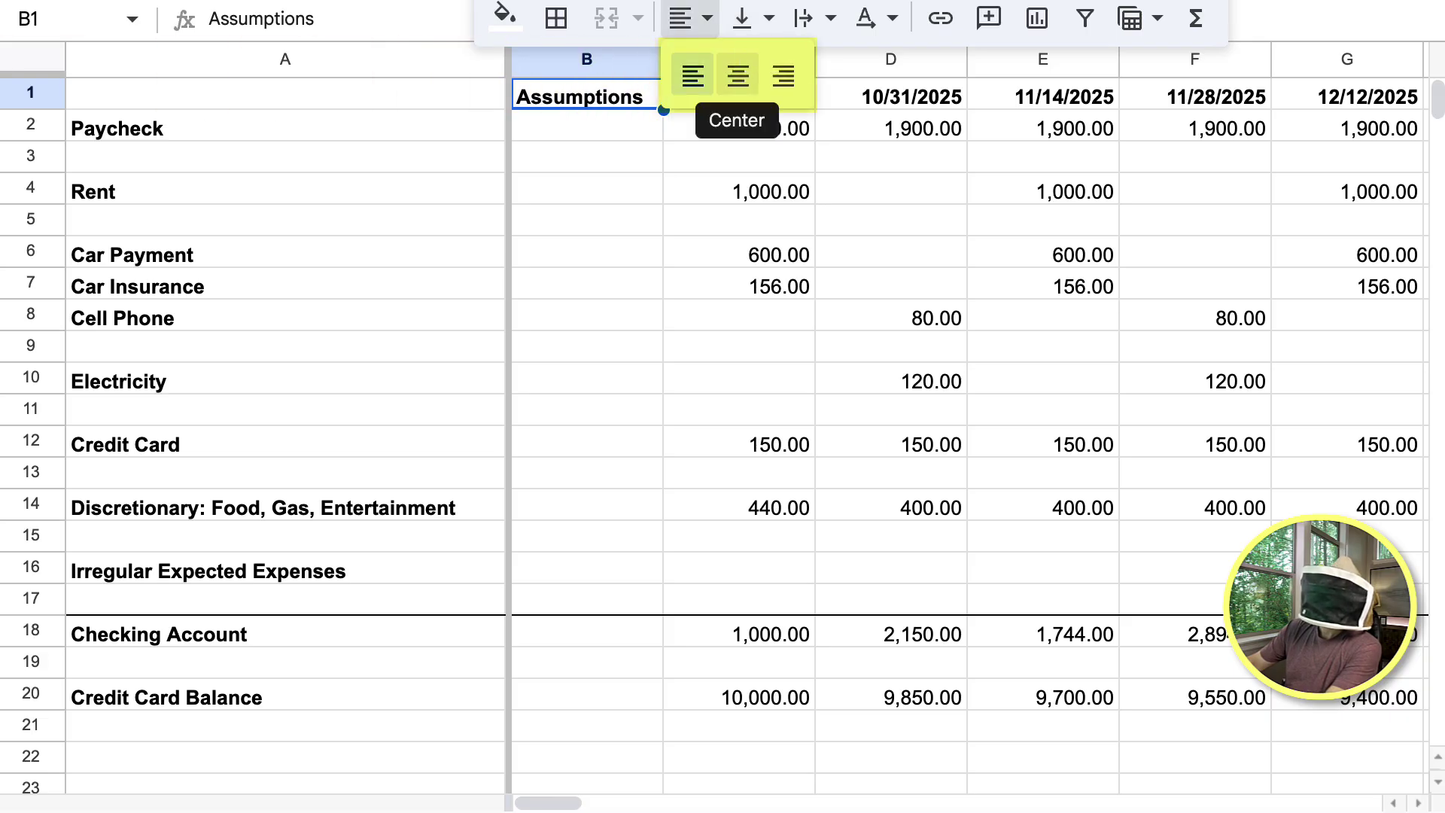
click(737, 75)
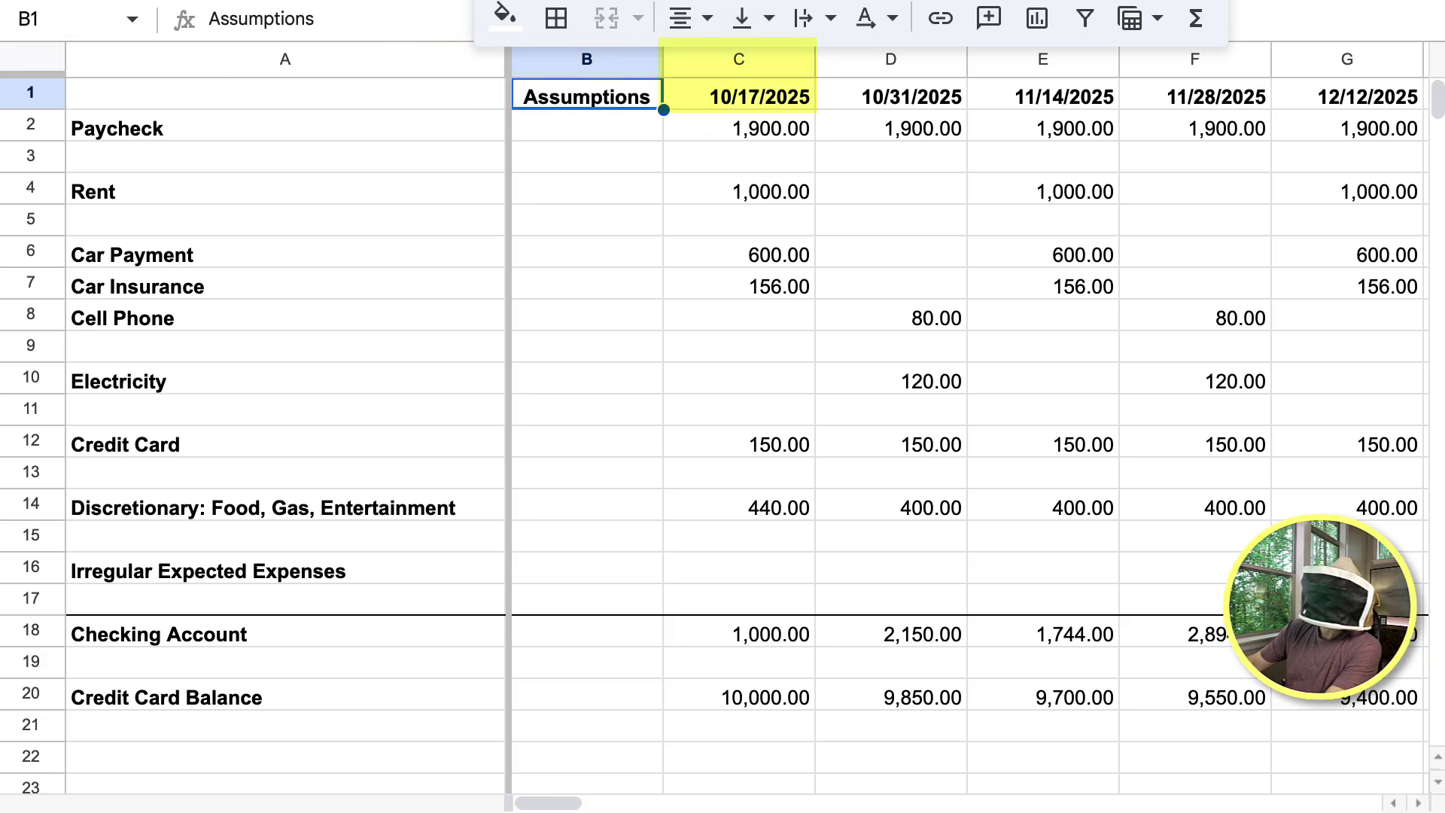
Enter the Paycheck assumption of 1000 and the Rent assumption of 750 in column B.
click(587, 189)
click(587, 125)
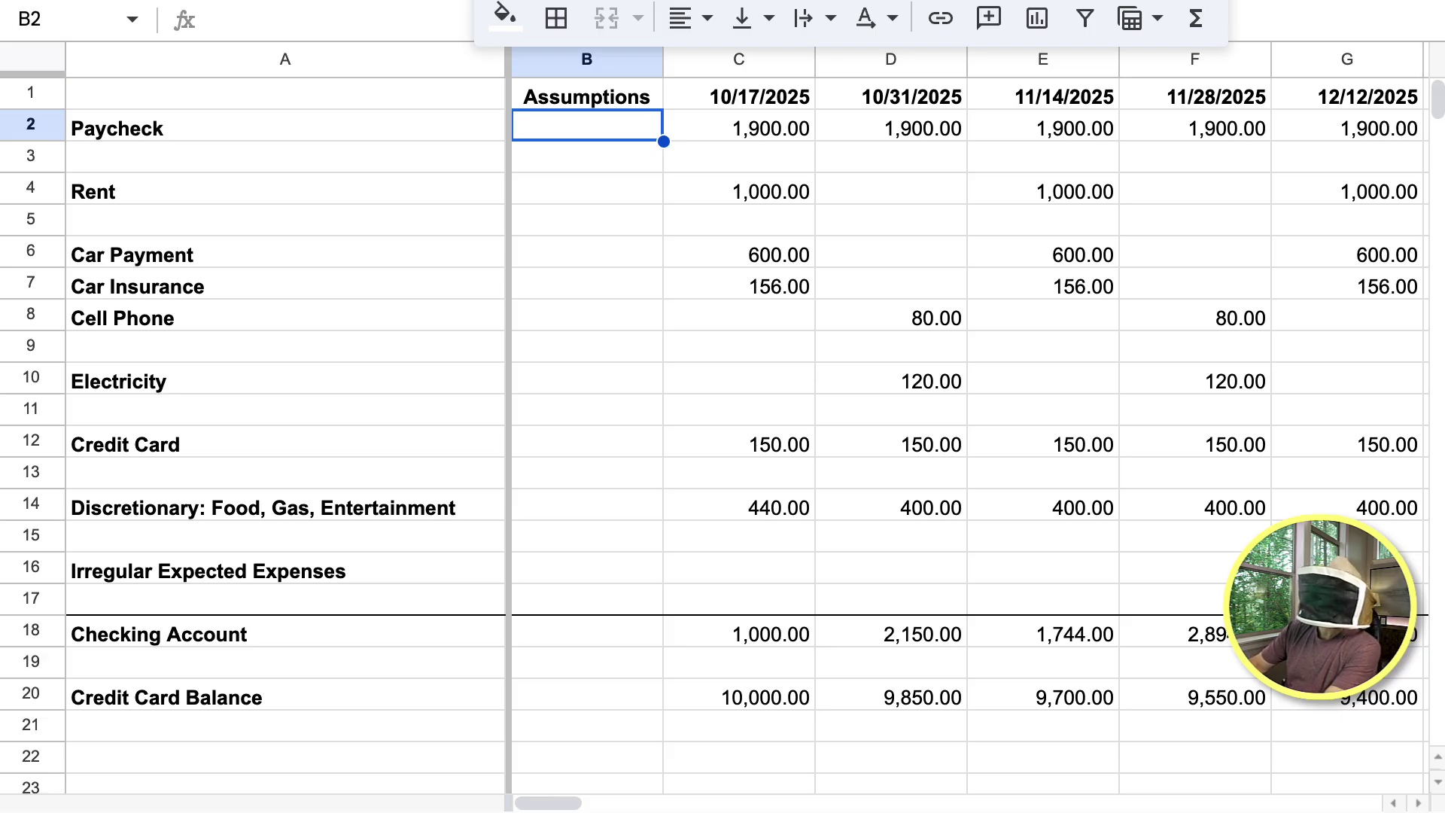
text(1000)
key(Return)
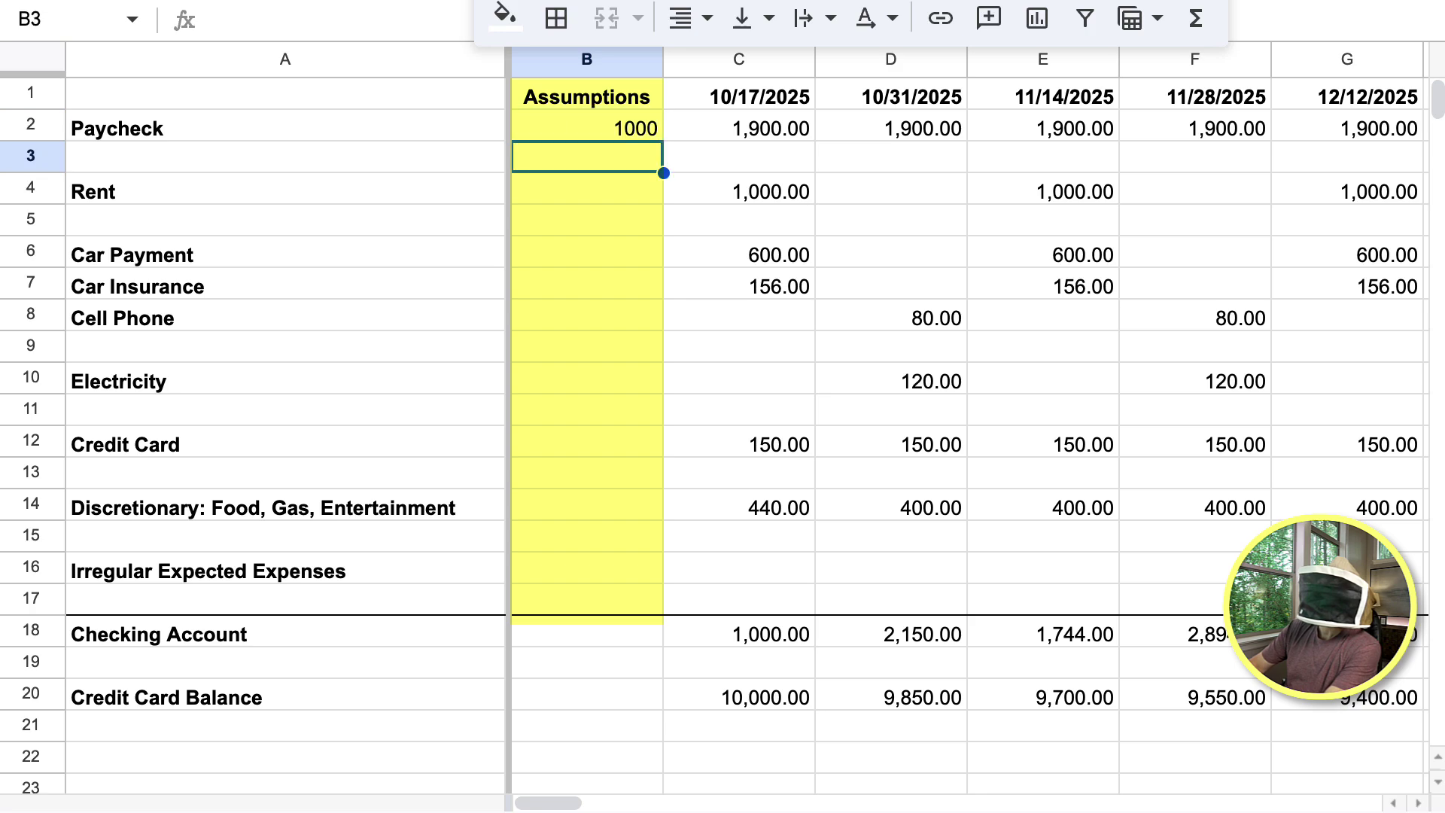
key(Down)
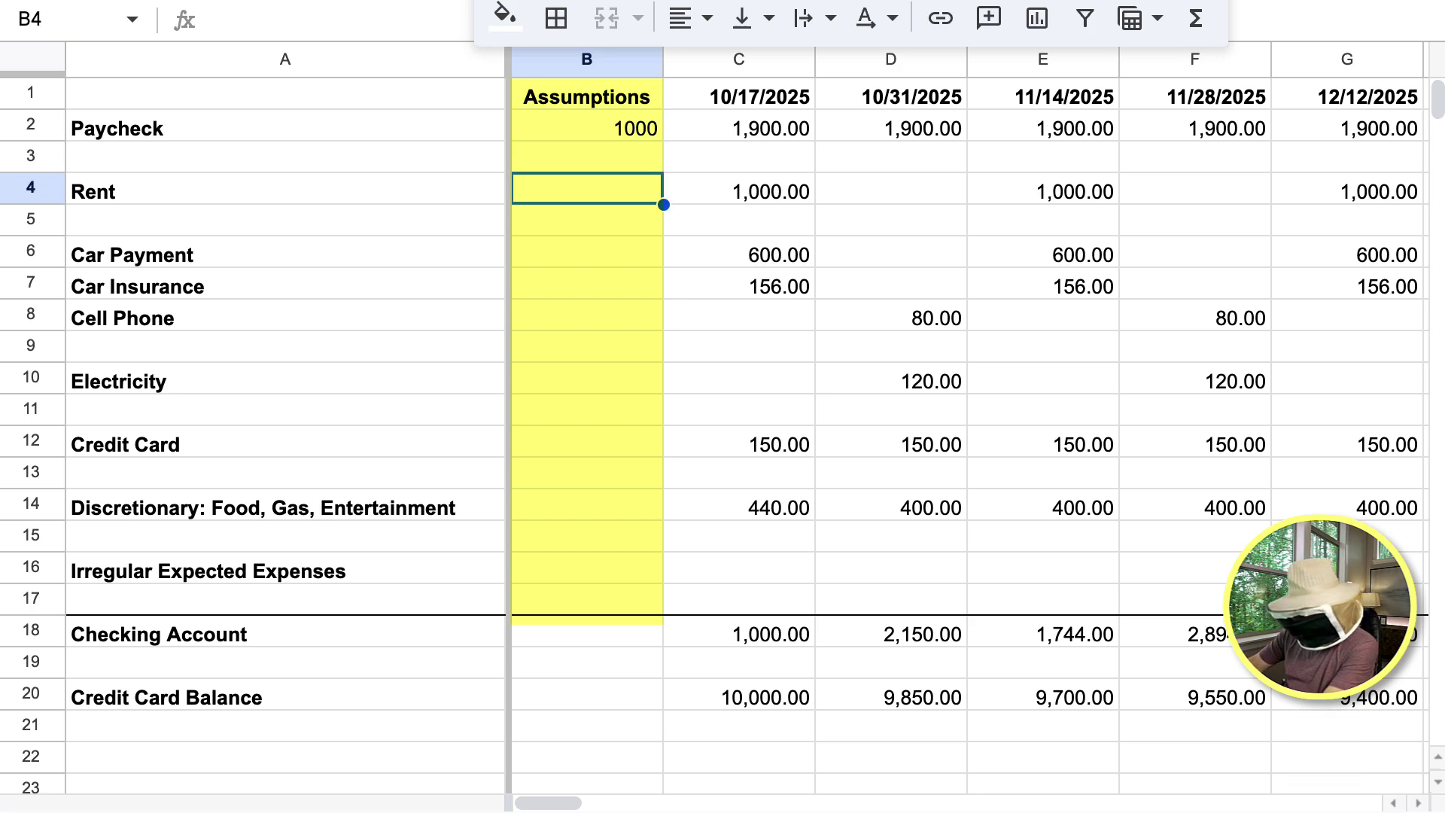
text(750)
key(Return)
Enter the Car Payment assumption of 300 and the Car Insurance assumption of 125 in column B.
key(Down)
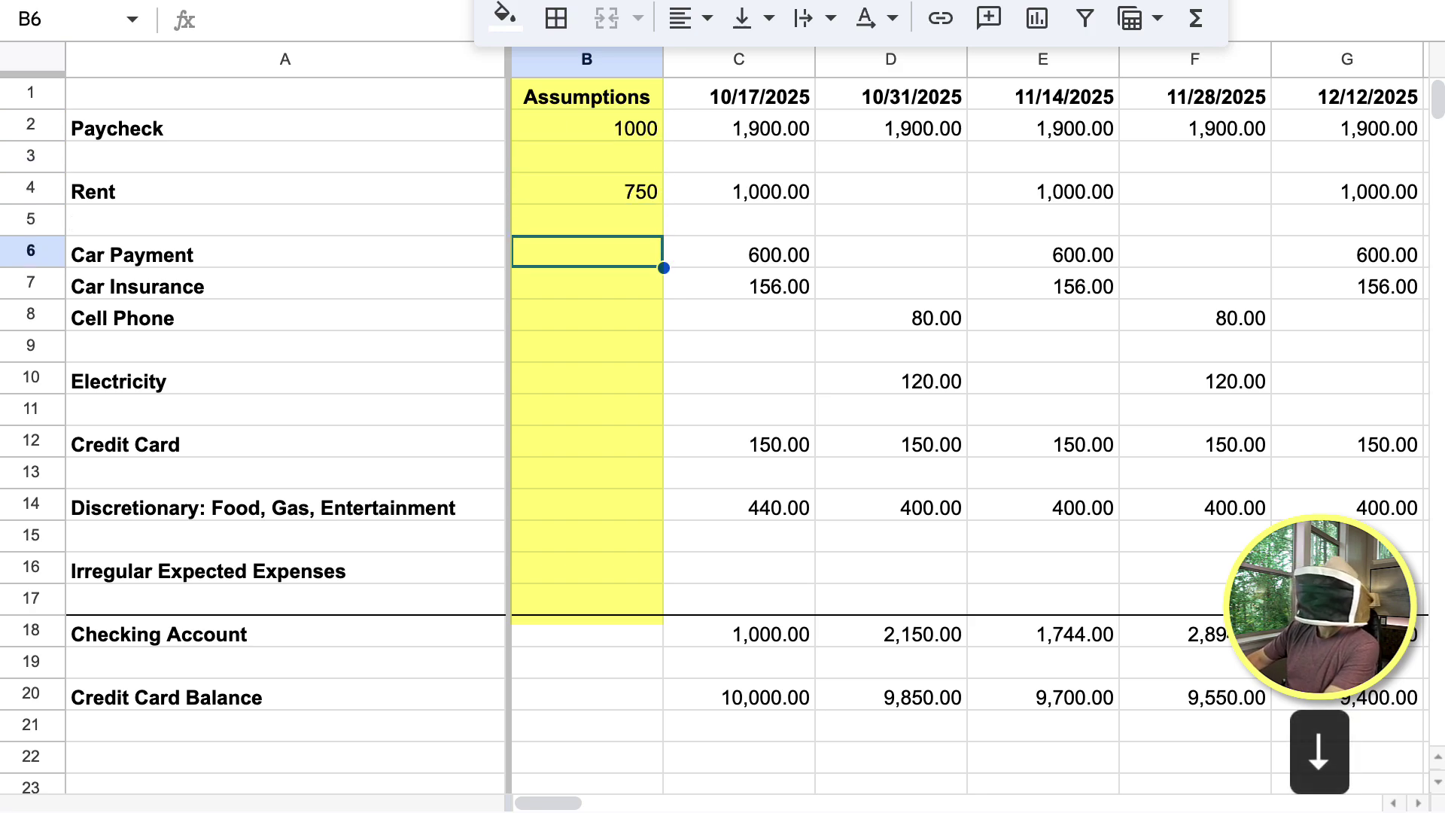
text(300)
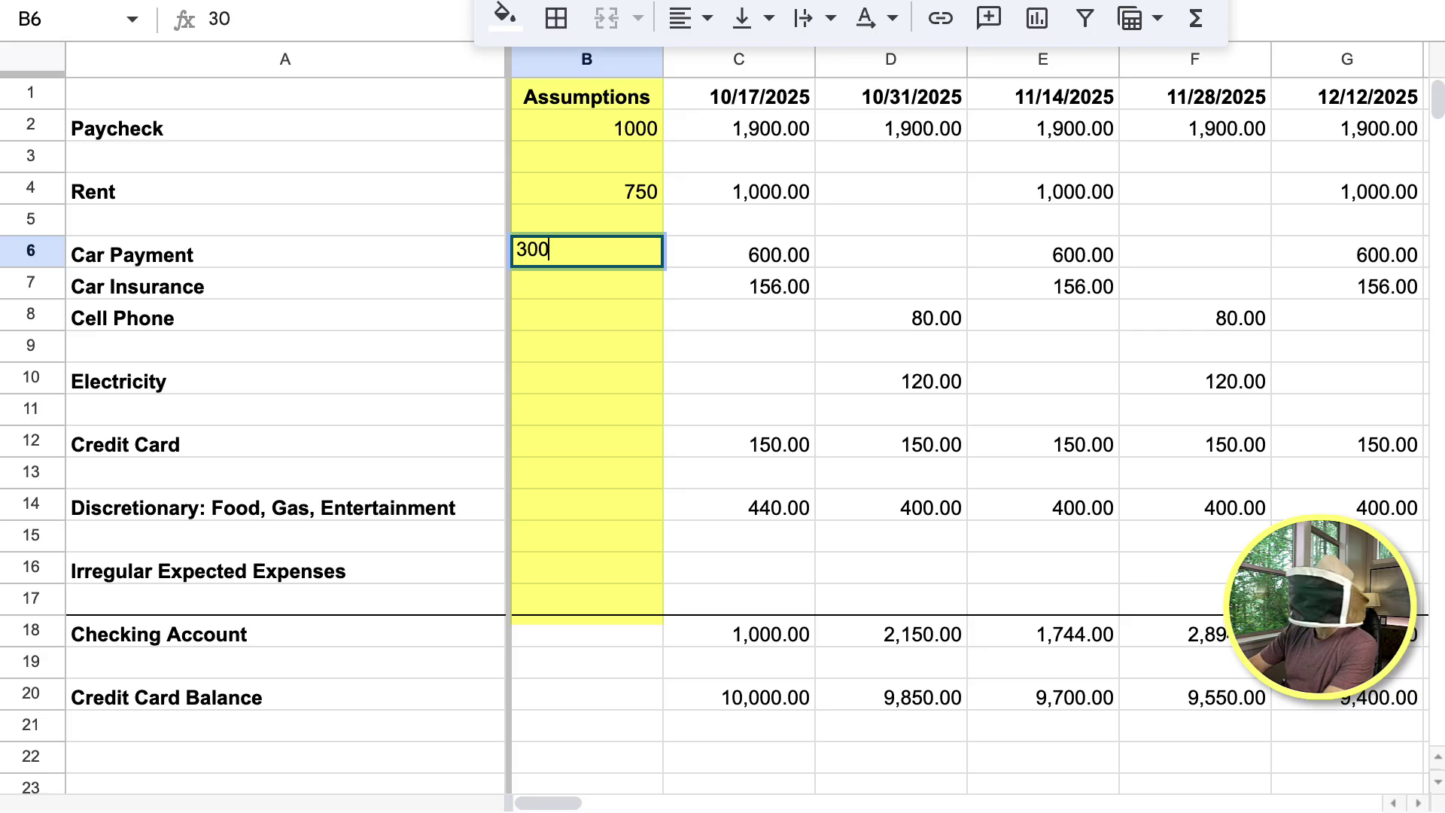
key(Return)
text(125)
key(Return)
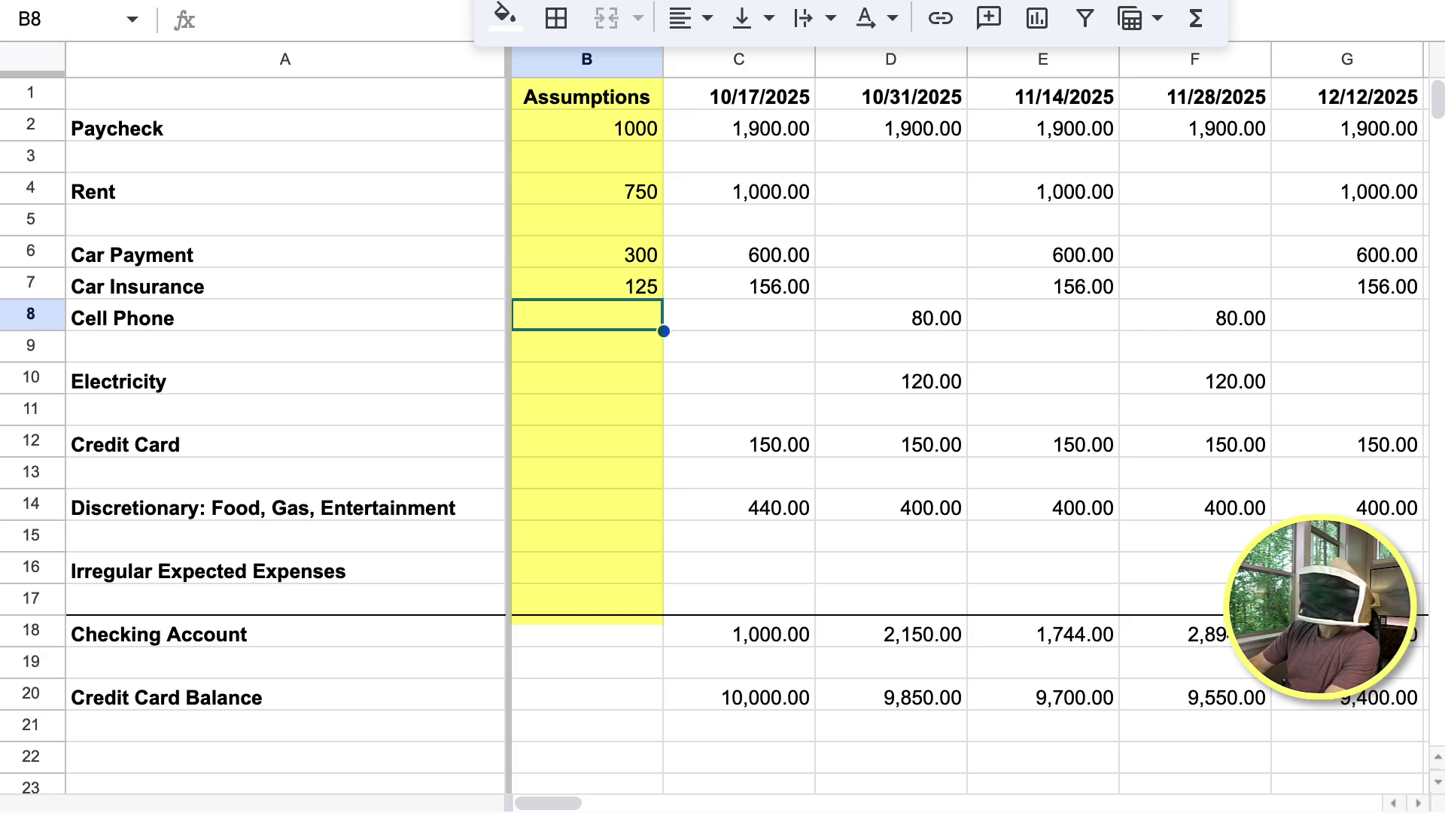
Enter the Cell Phone assumption of 85 and the Electricity assumption of 75 in column B.
text(85)
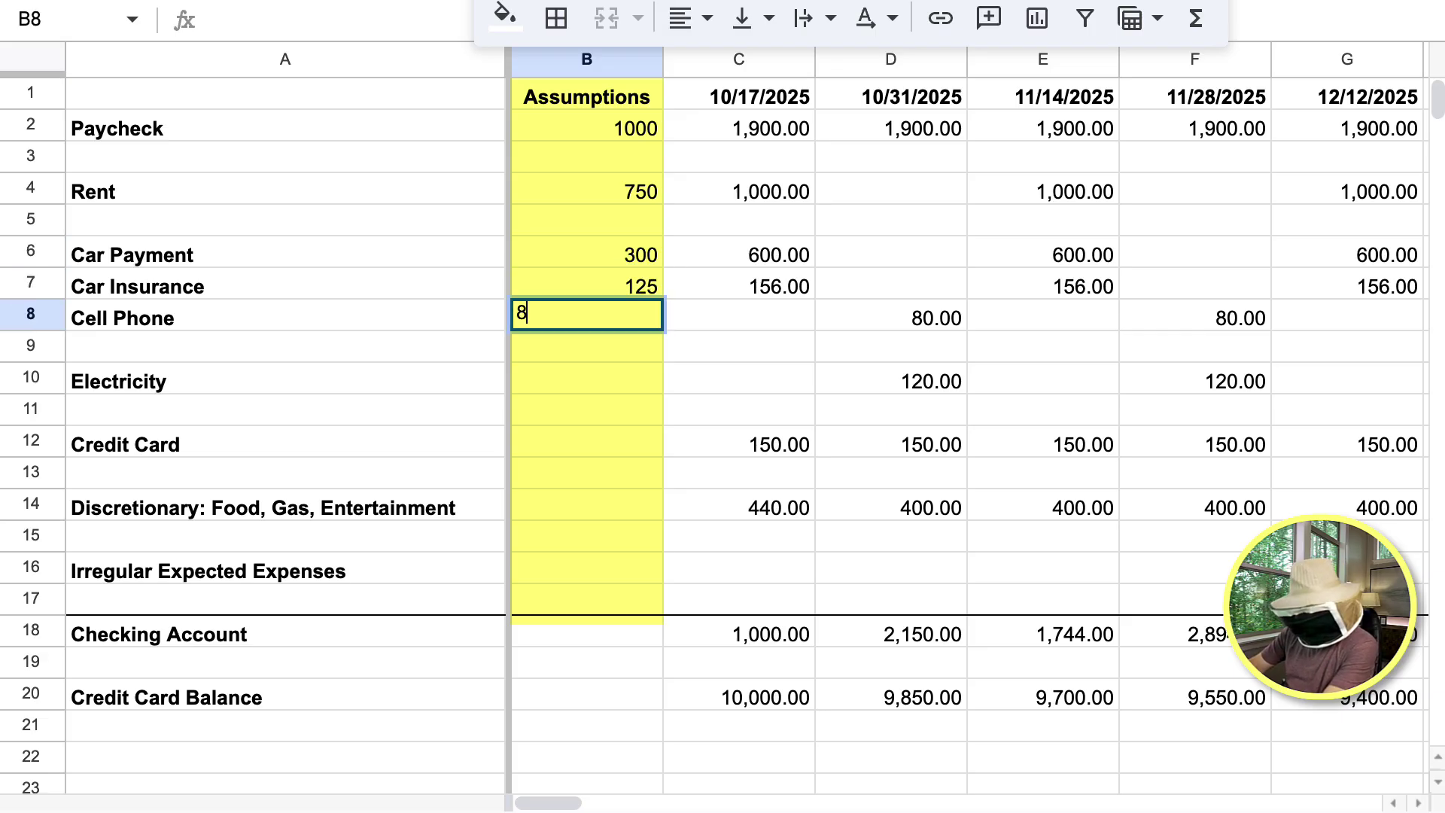
key(Return)
key(Down)
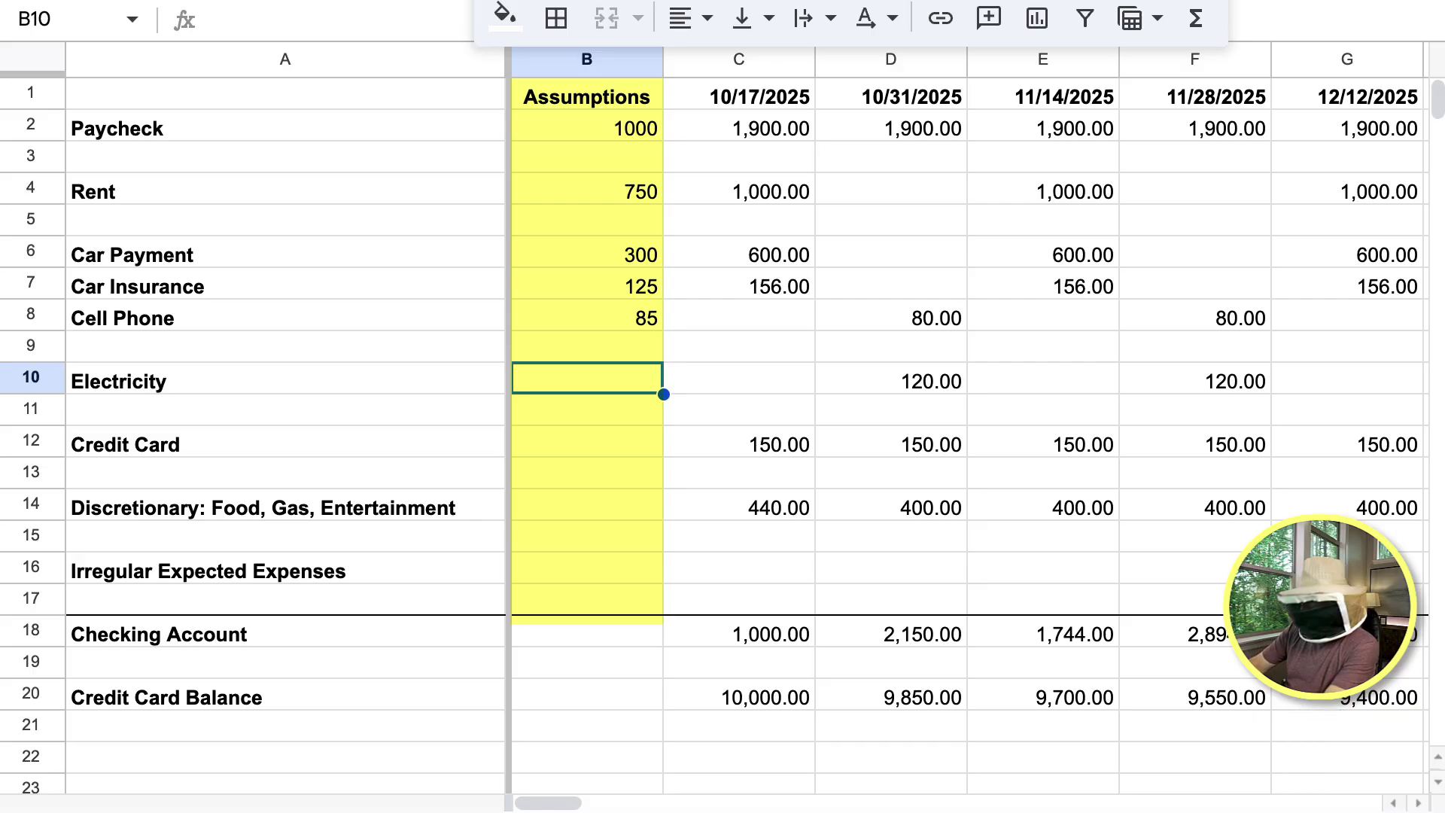
text(75)
key(Return)
key(Down)
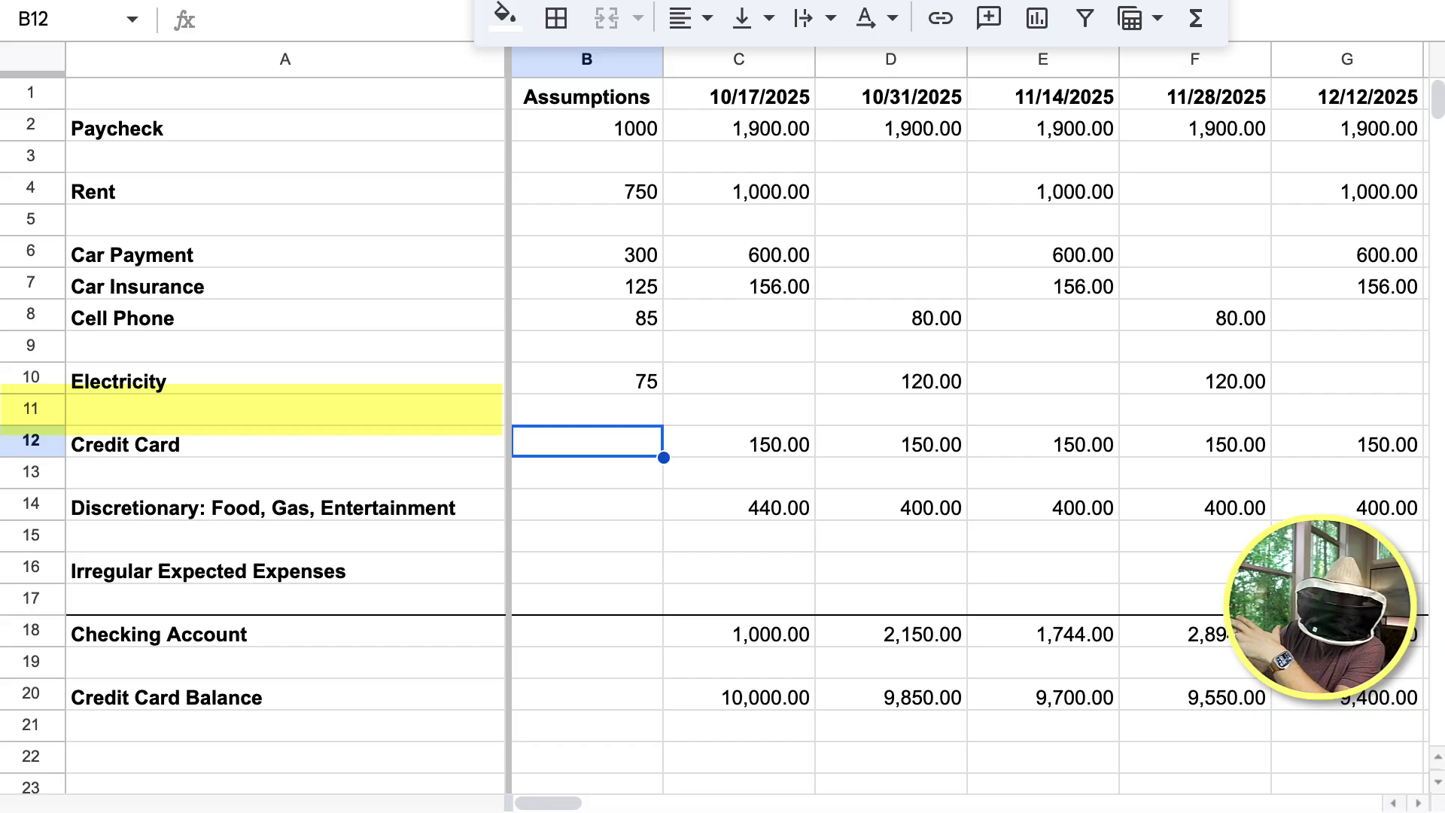
Insert a new row directly below Electricity and label it "Home Internet" in column A.
right_click(30, 409)
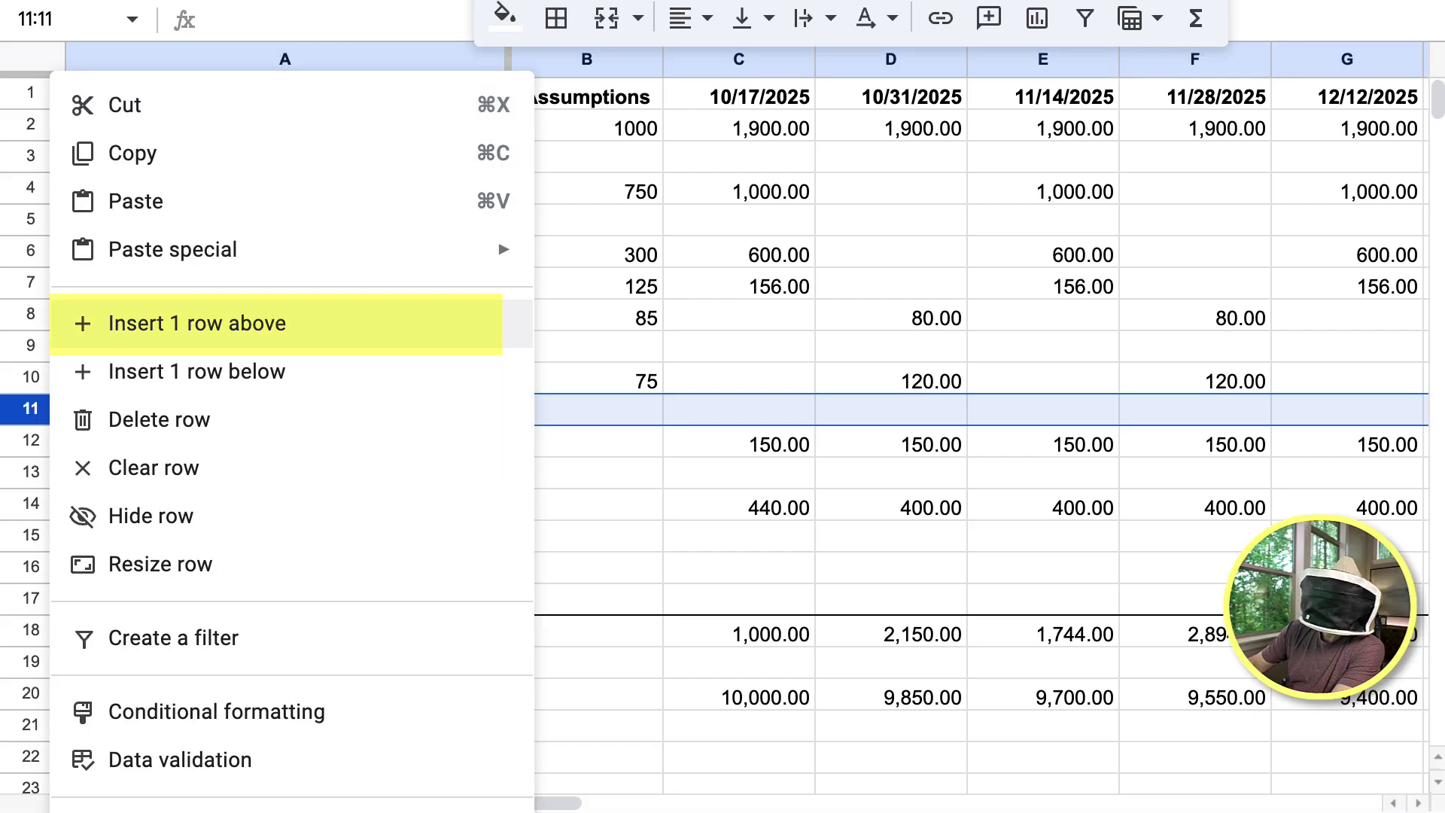
click(197, 323)
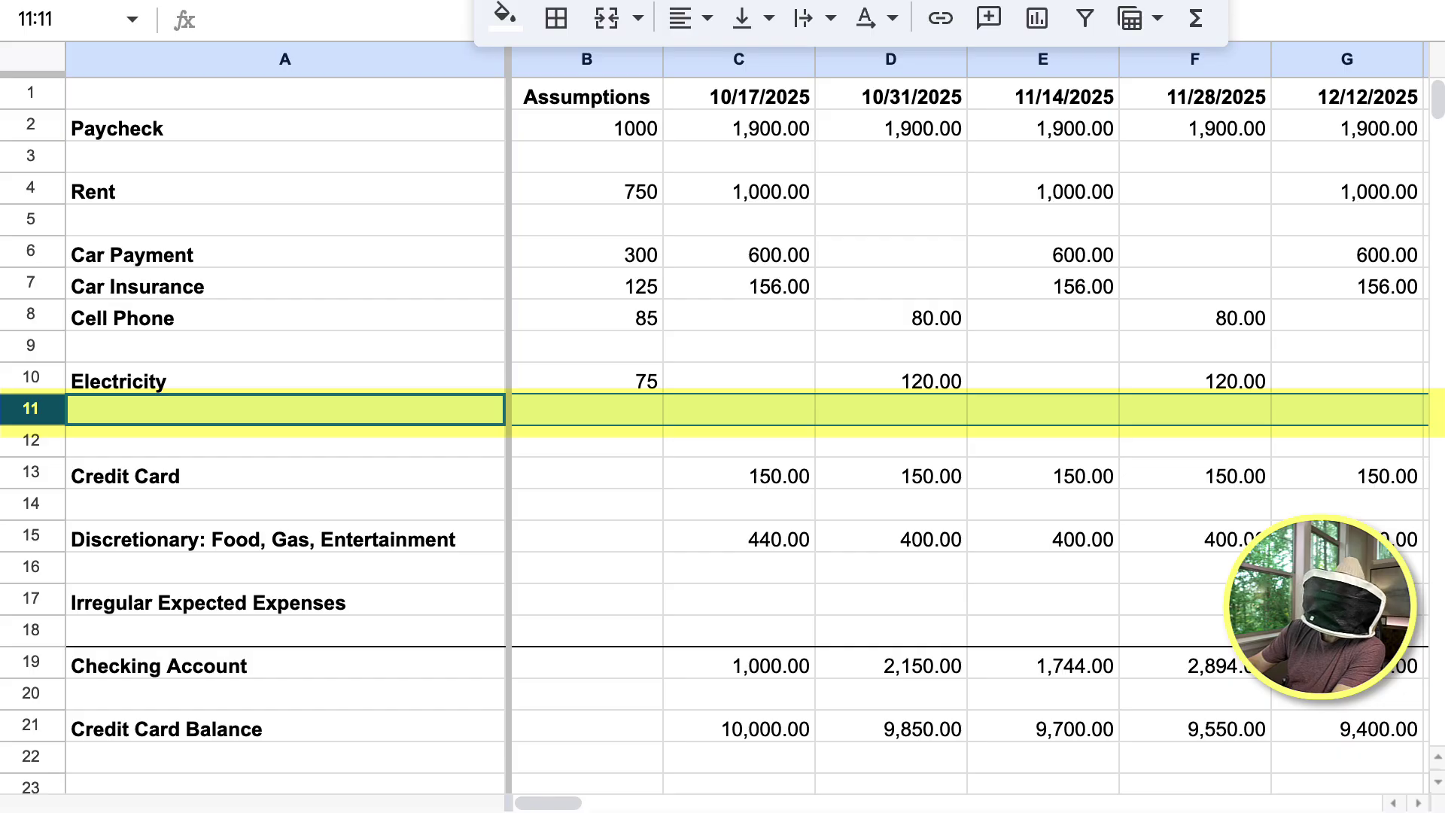
click(285, 409)
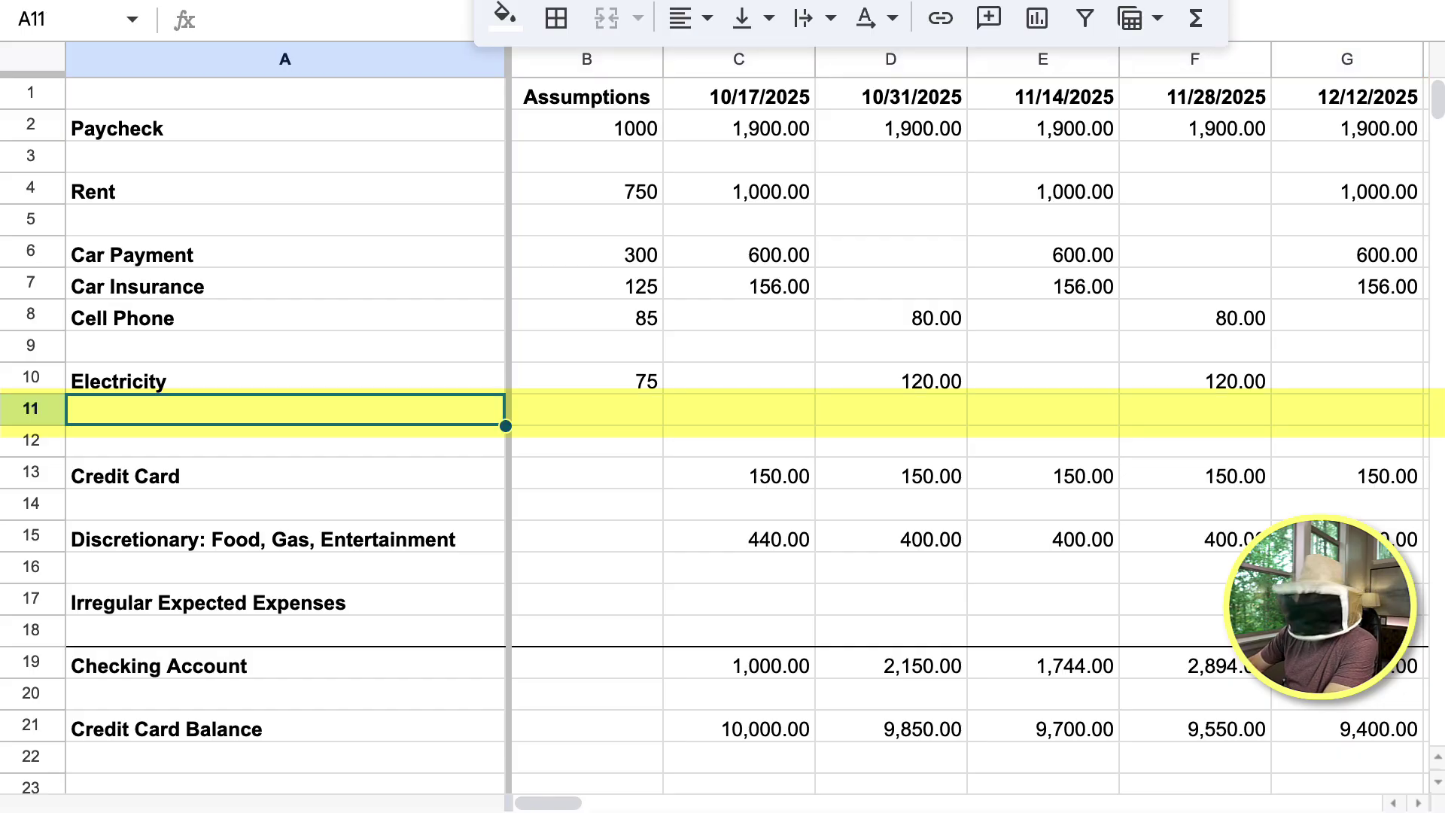
text(Home Interne)
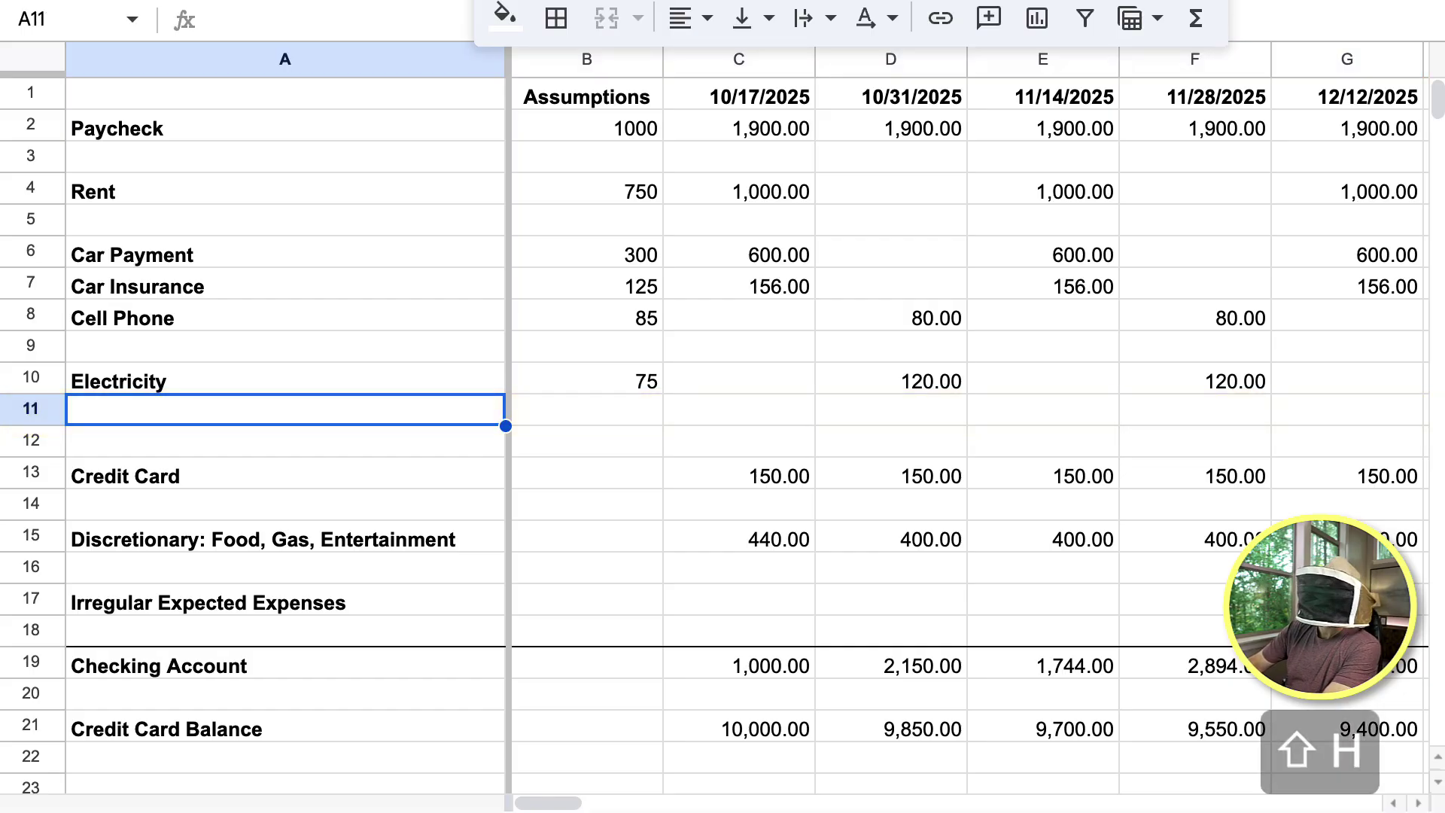
text(t)
key(Return)
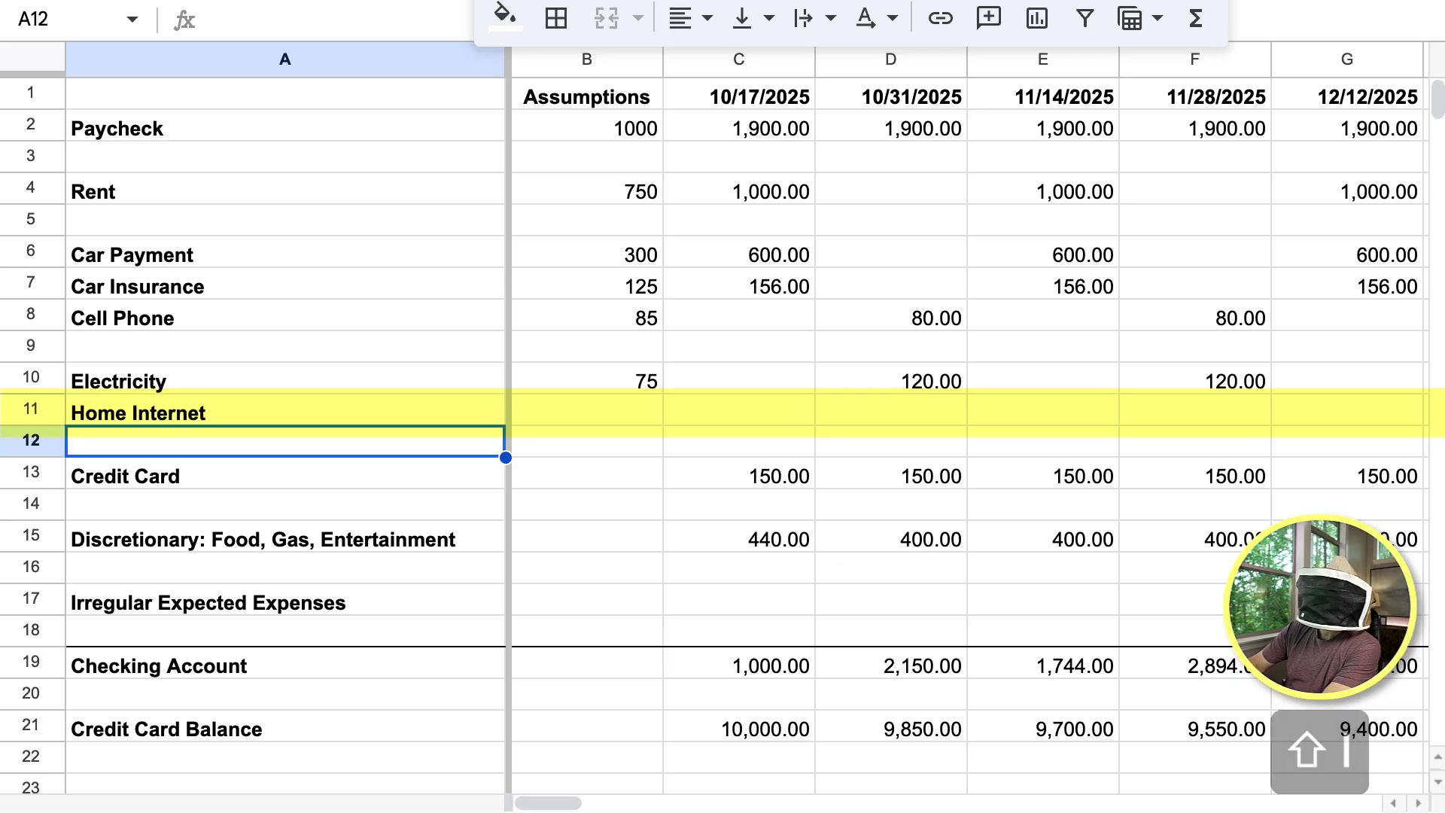
Enter the Home Internet assumption of 40 in column B and check the sum range in the 10/31/2025 Checking Account formula.
click(587, 409)
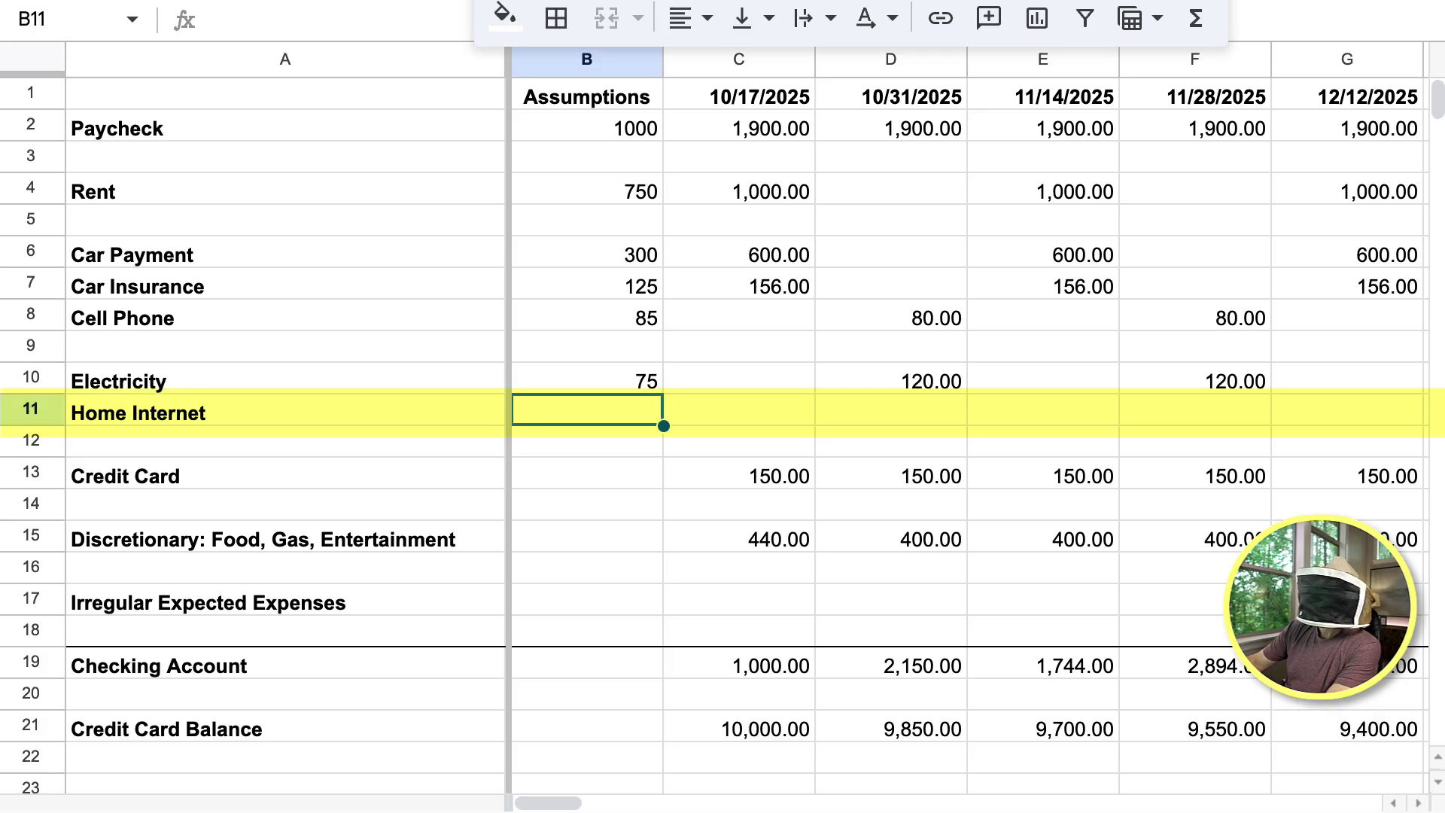
text(40)
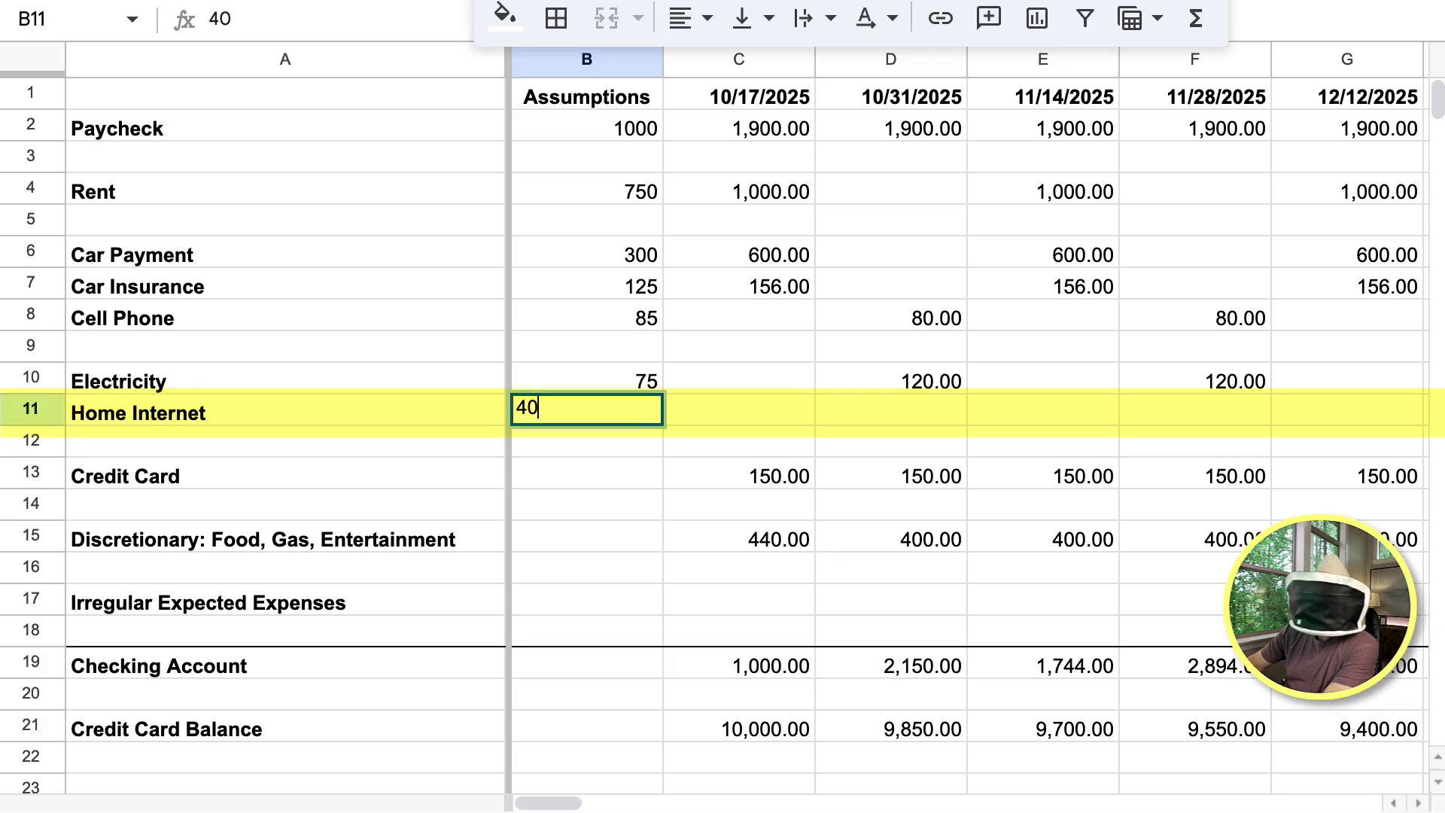
key(Return)
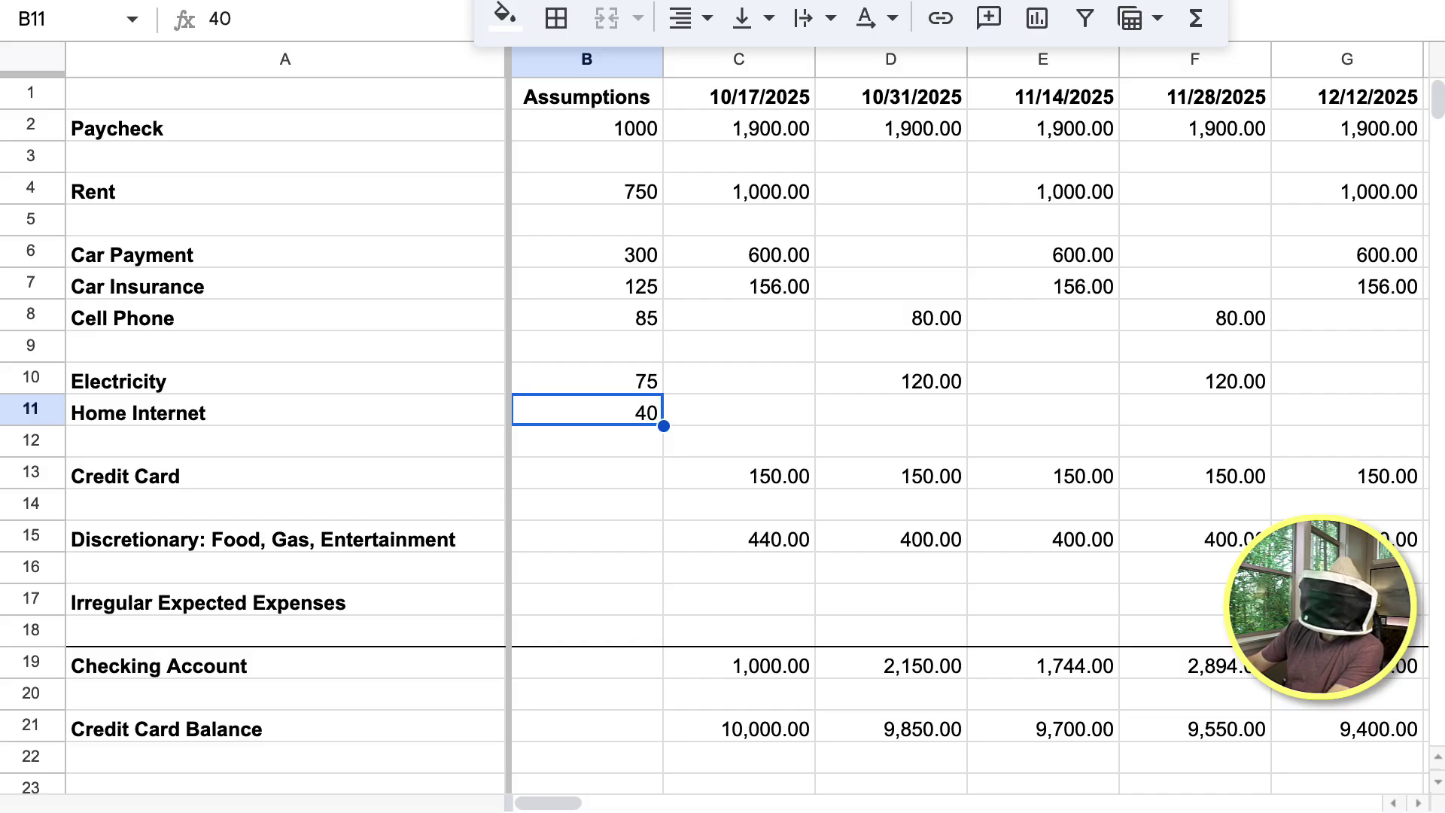
click(891, 663)
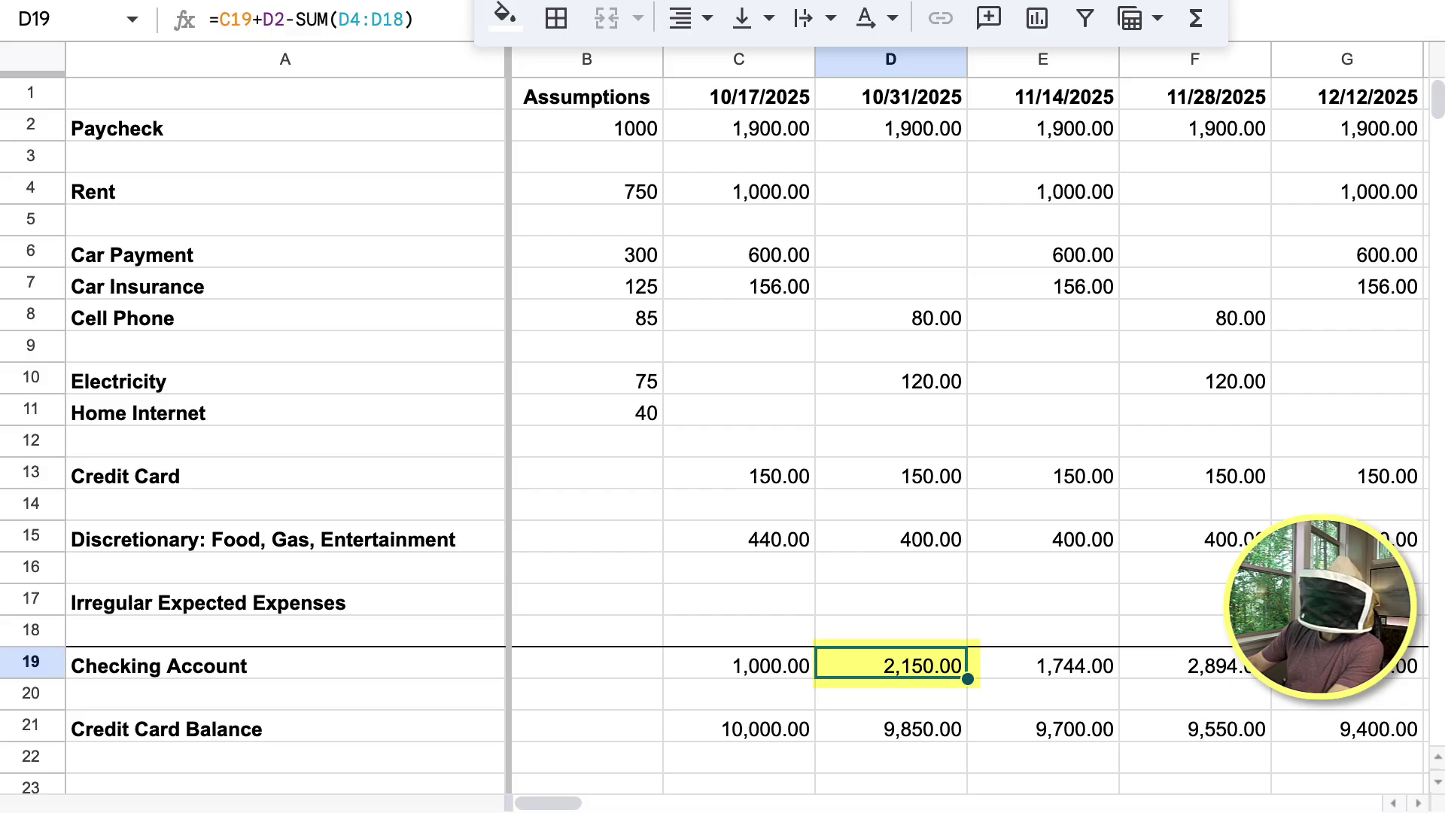
key(Return)
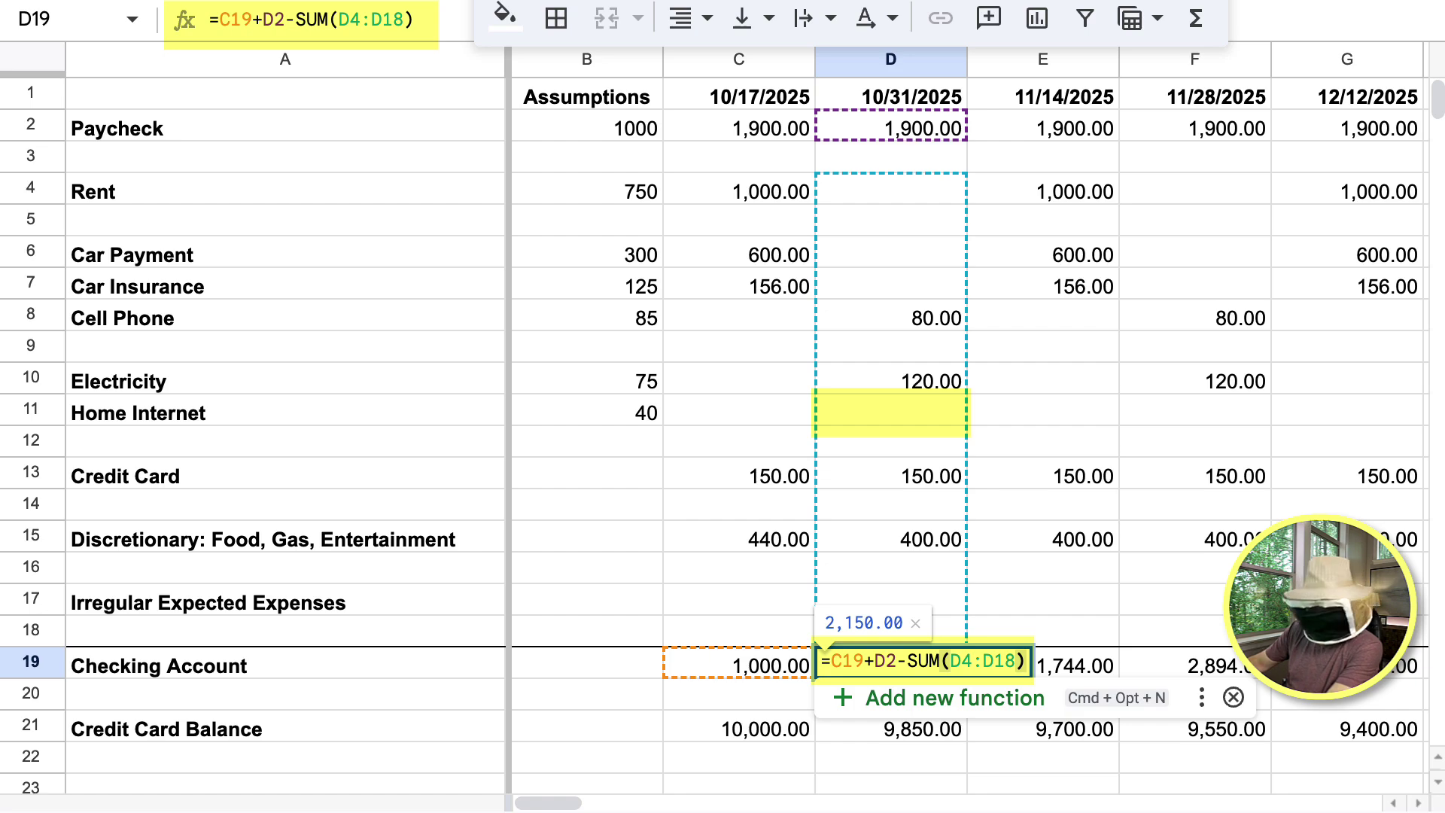
key(Return)
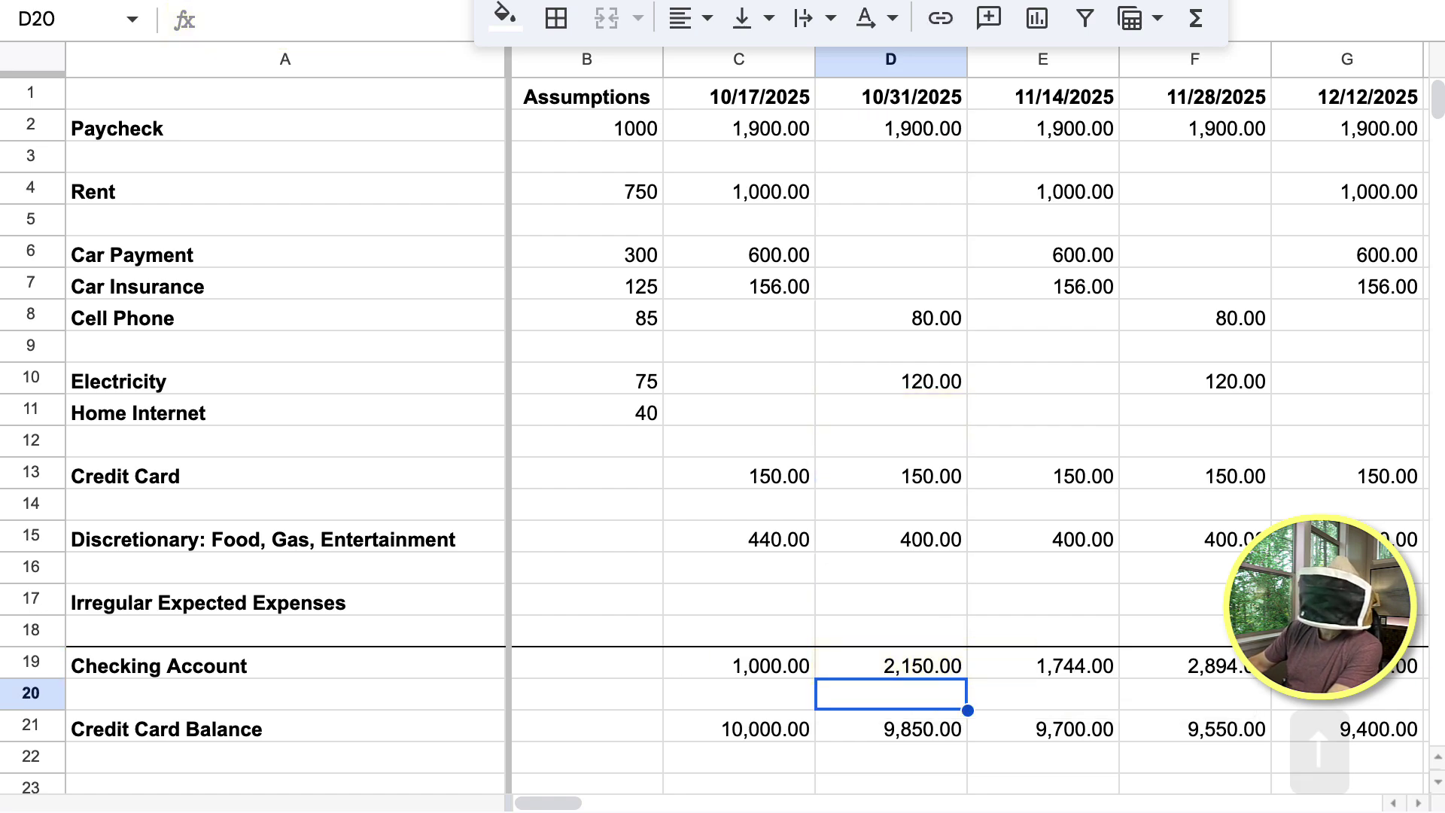
Enter the Credit Card assumption of 120 in column B.
key(Up)
key(Up)
key(Left)
key(Left)
key(Up)
key(Up)
key(Up)
key(Up)
key(Up)
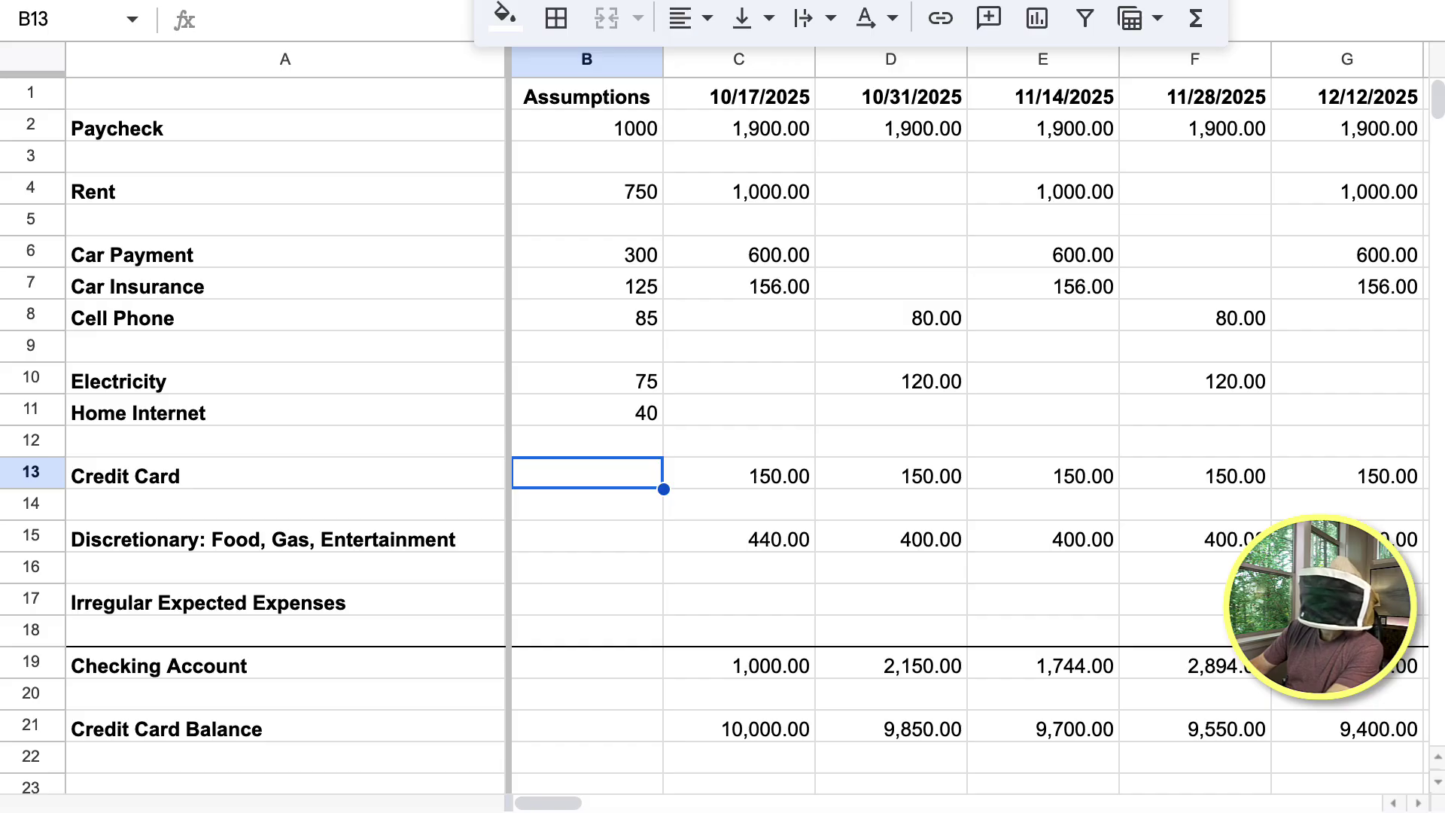
text(120)
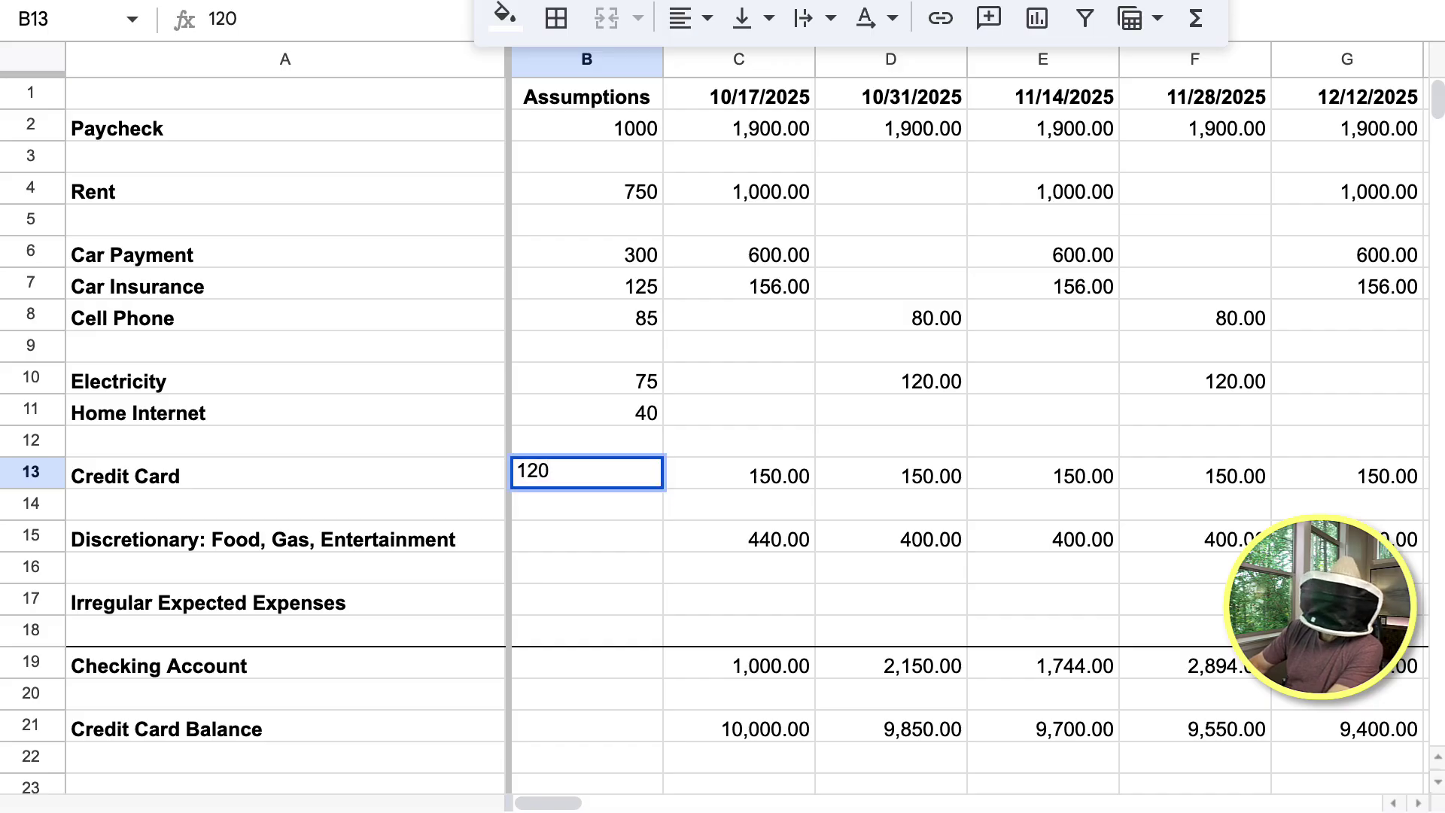
key(Return)
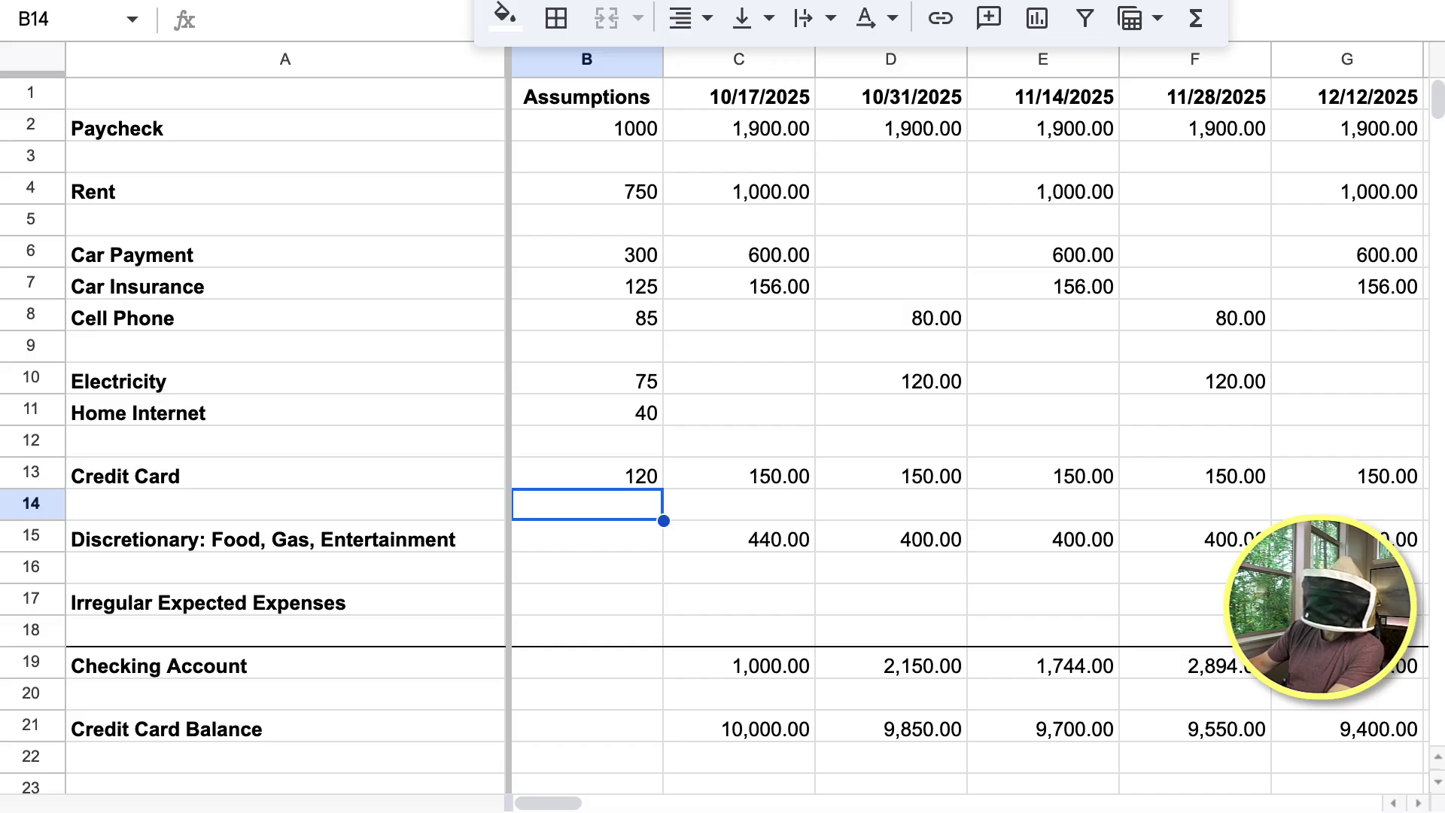
Enter the assumption of 225 for Discretionary: Food, Gas, Entertainment in column B.
key(Up)
key(Down)
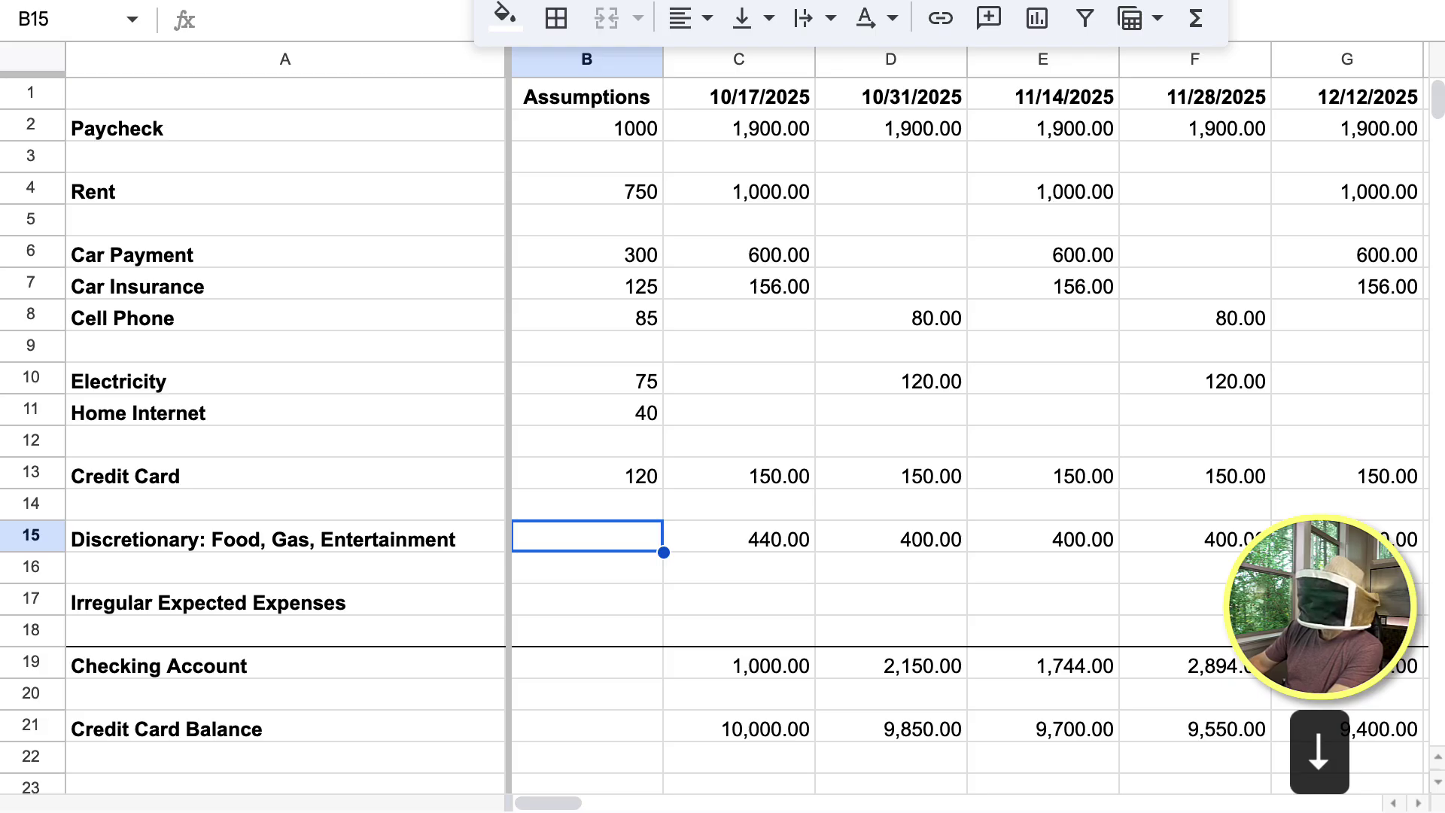
text(22)
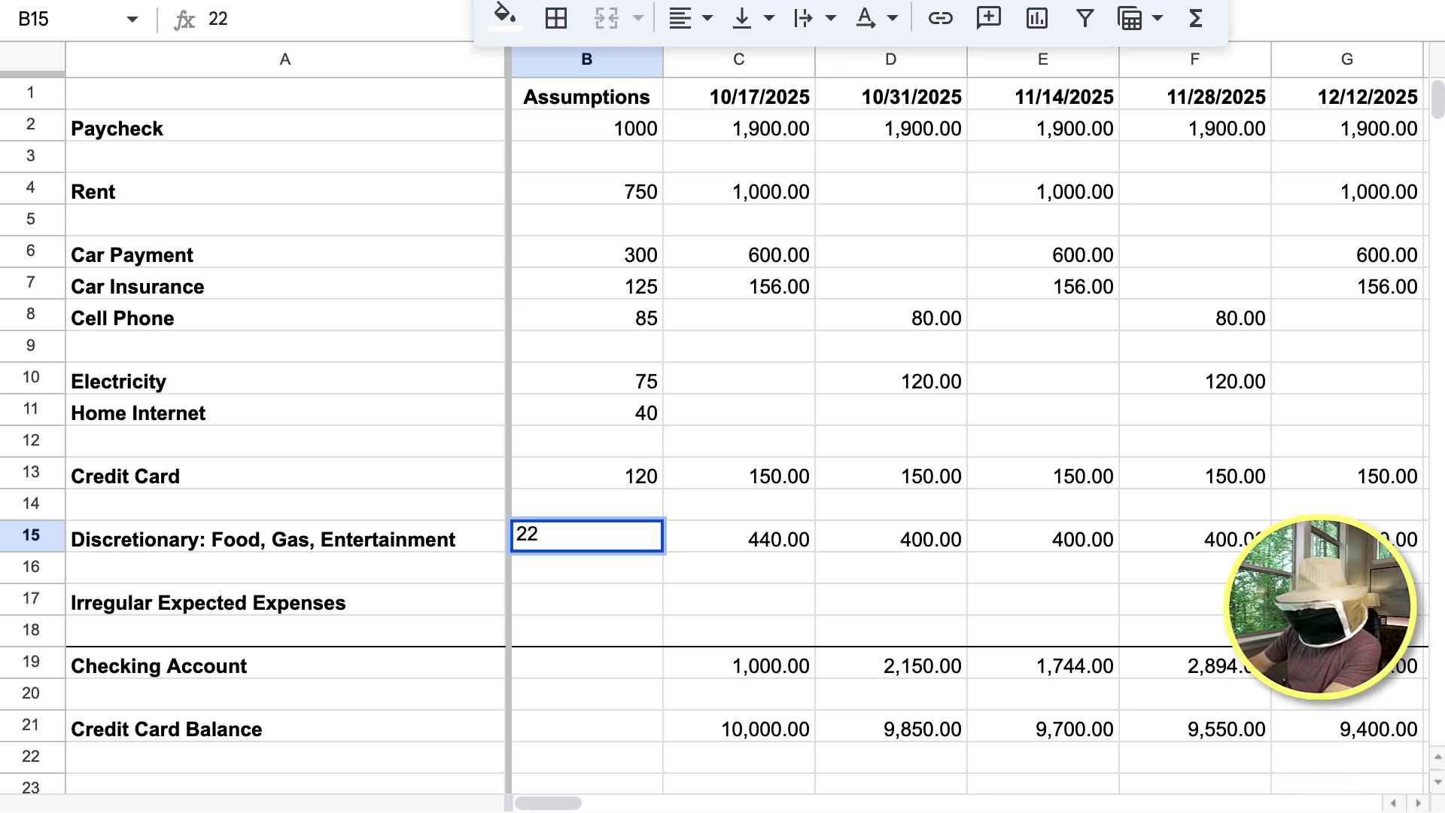
text(5)
key(Return)
key(Up)
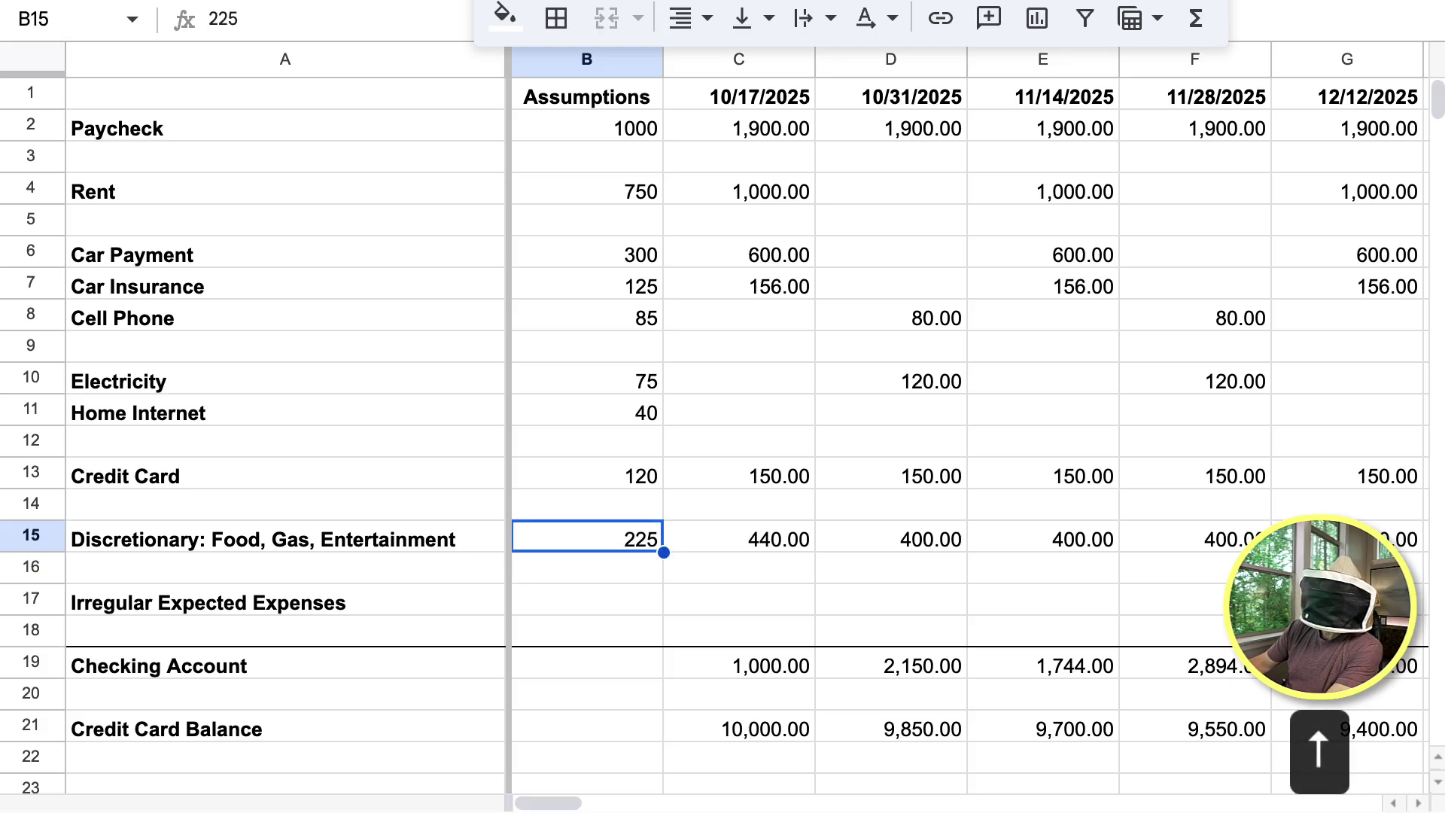
Link the 10/17/2025 Rent cell C4 to its assumption with the formula =B4.
key(Left)
key(Down)
key(Down)
key(Right)
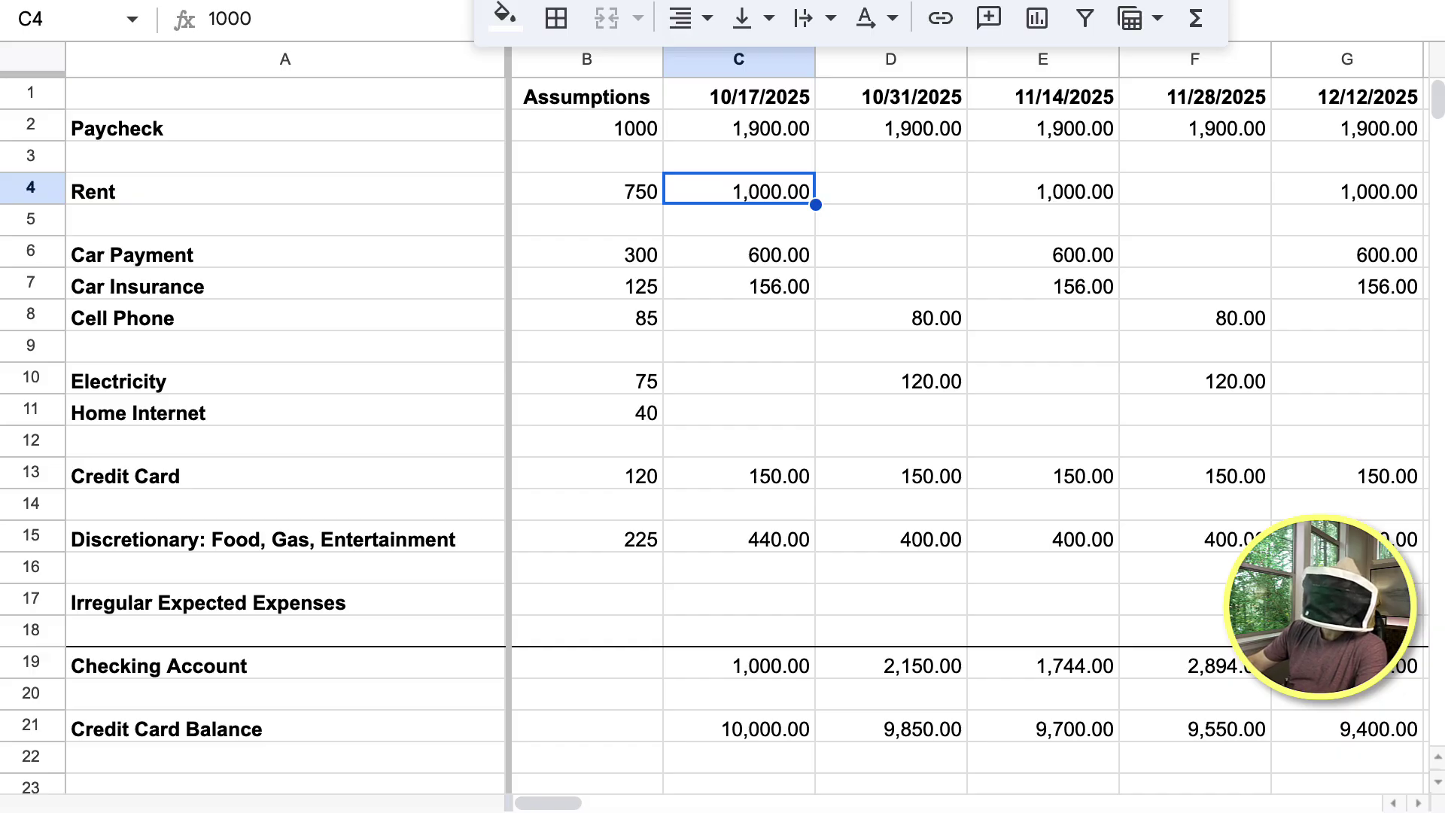
click(587, 188)
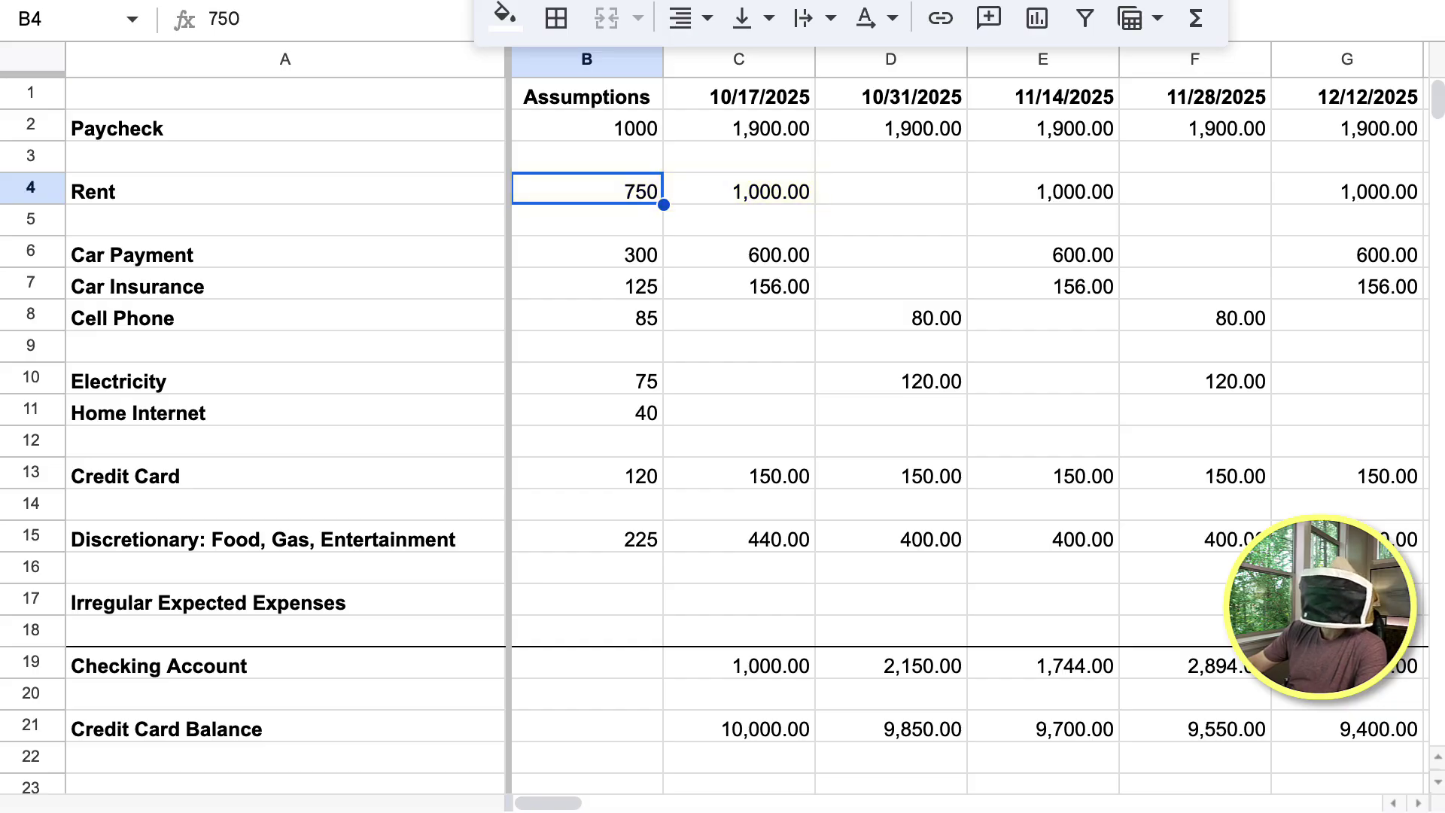
click(738, 188)
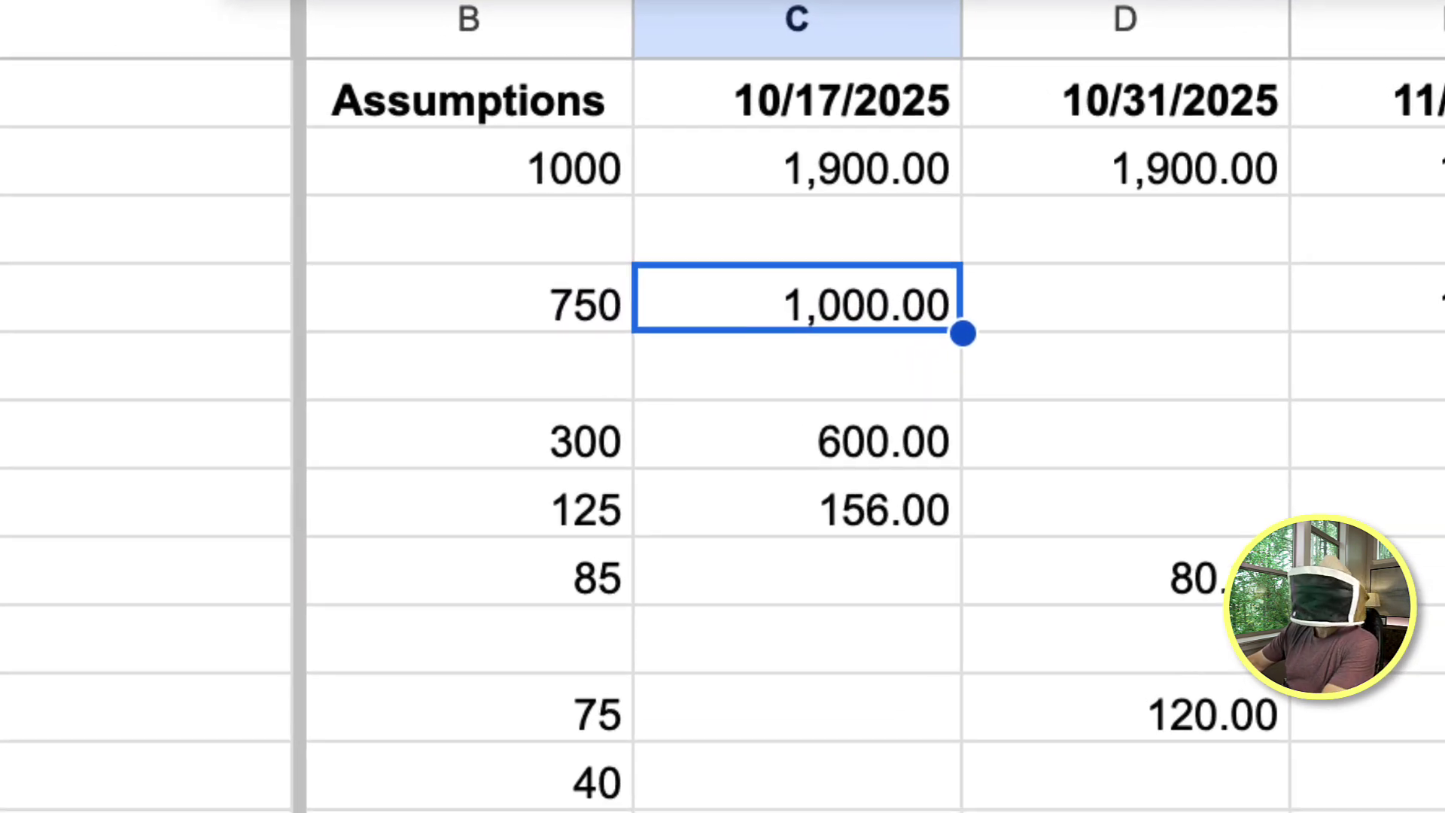
text(=)
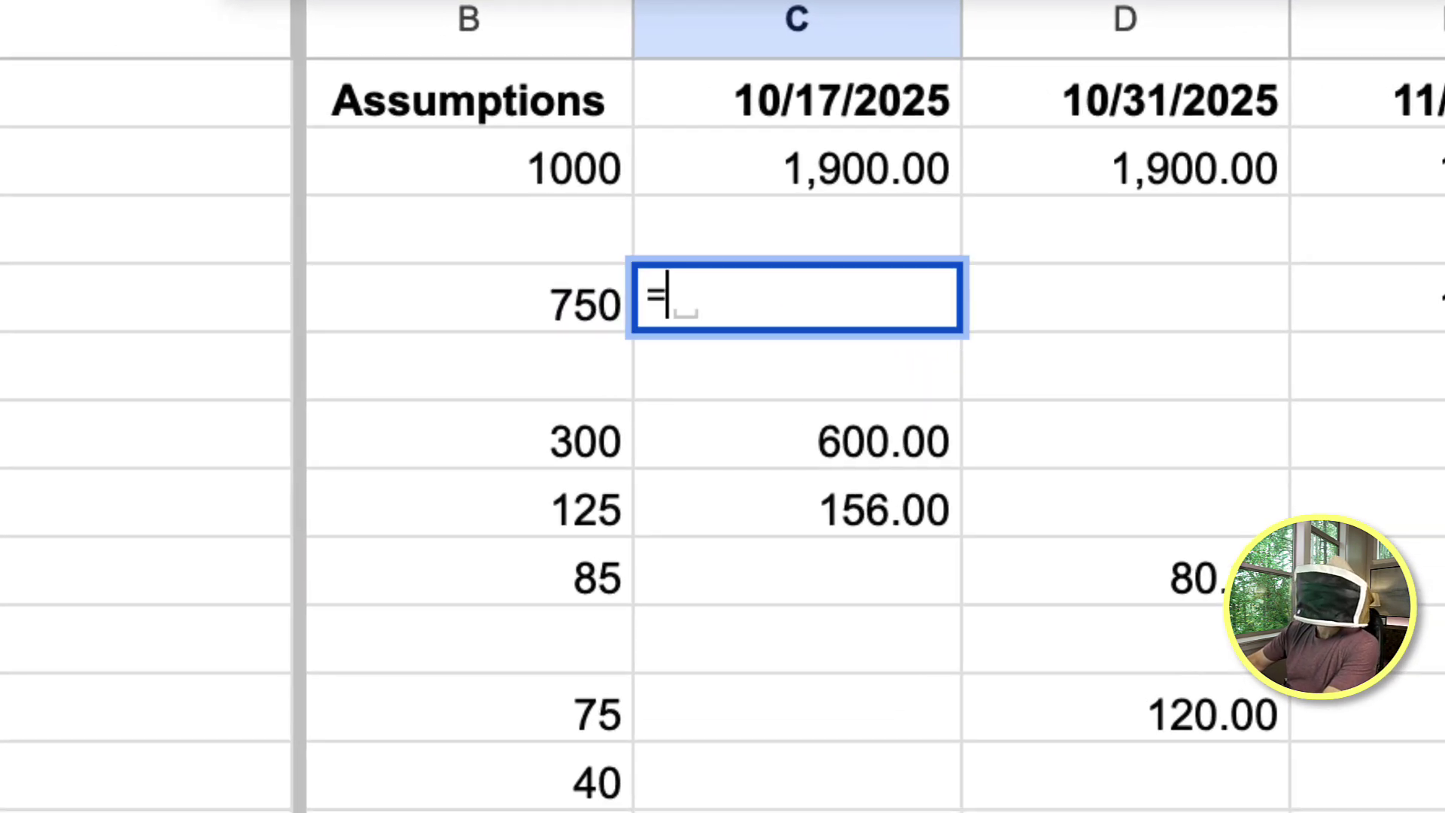
text(B4)
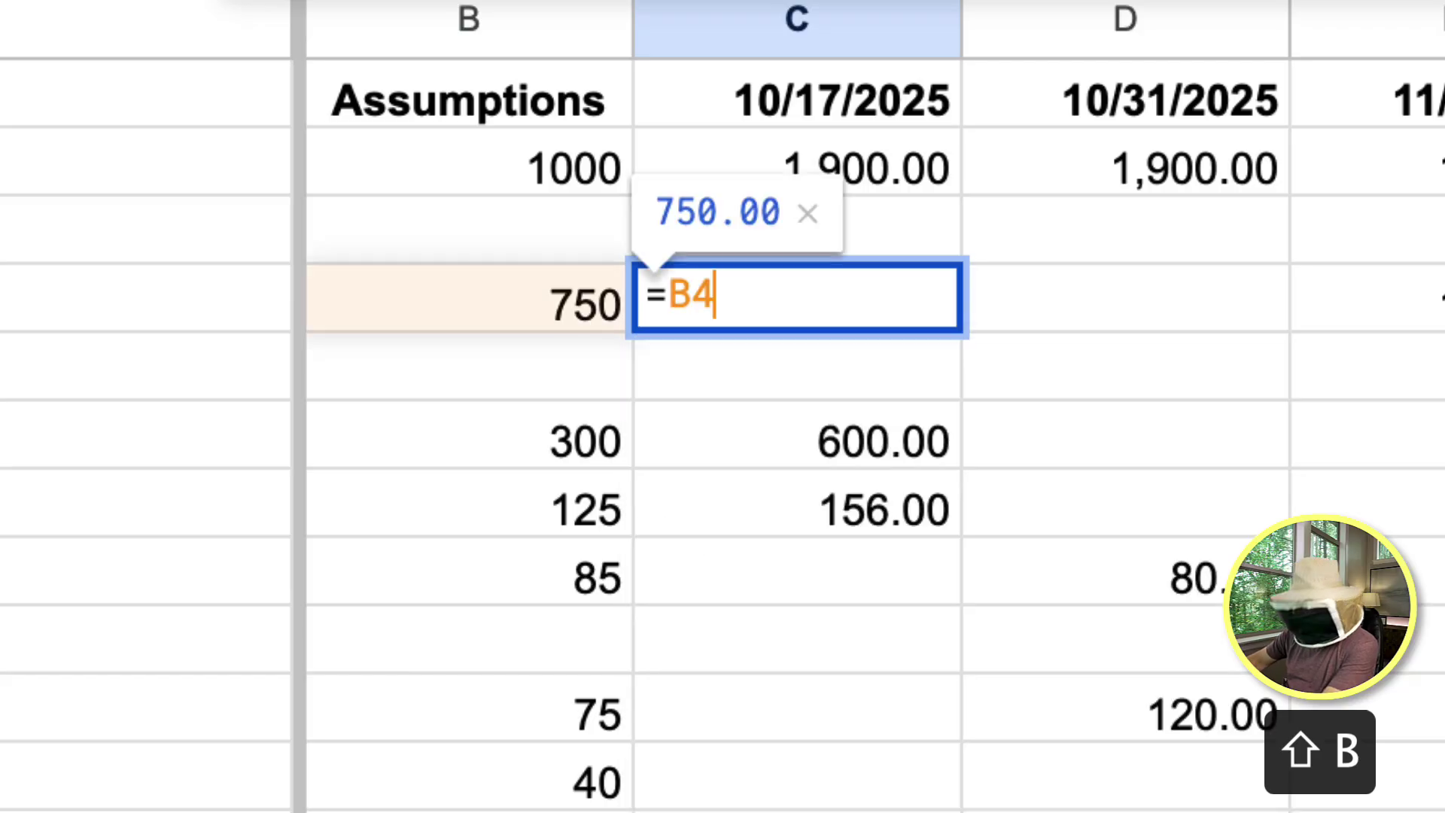
key(Return)
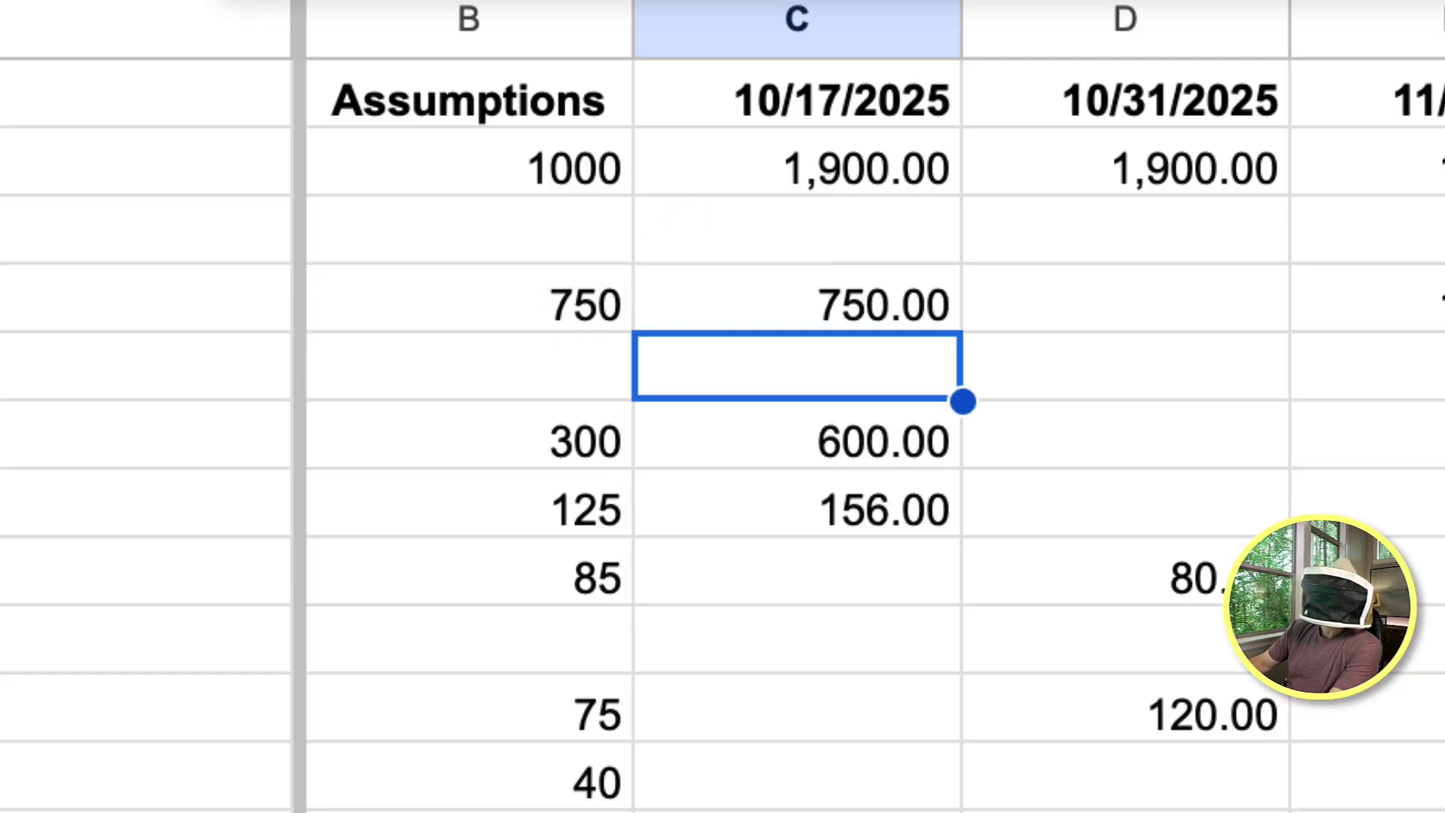
key(Up)
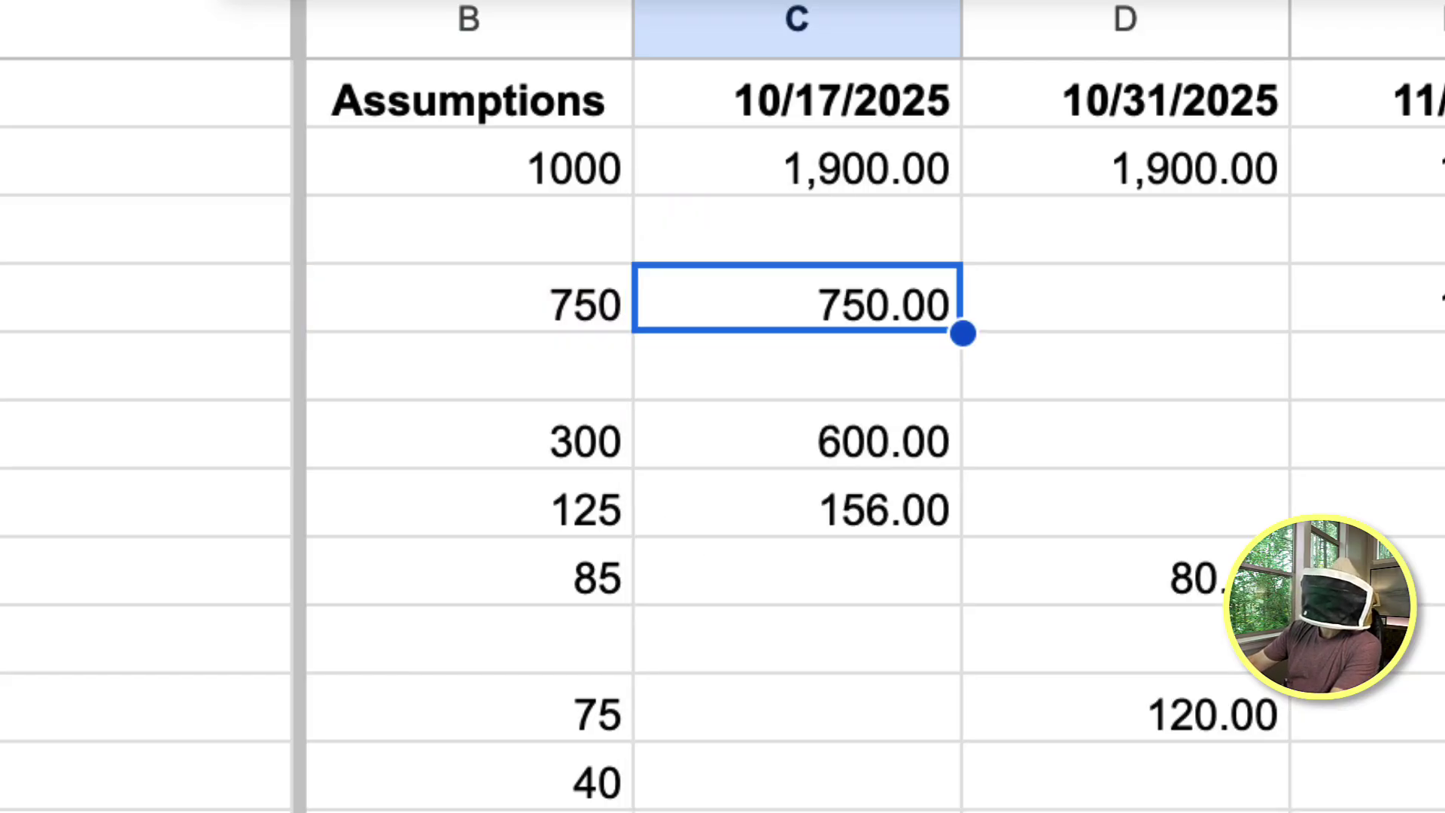
Copy the Rent cells C4:D4, paste them starting at E4 under 11/14/2025, and inspect the pasted reference.
key(Left)
key(Right)
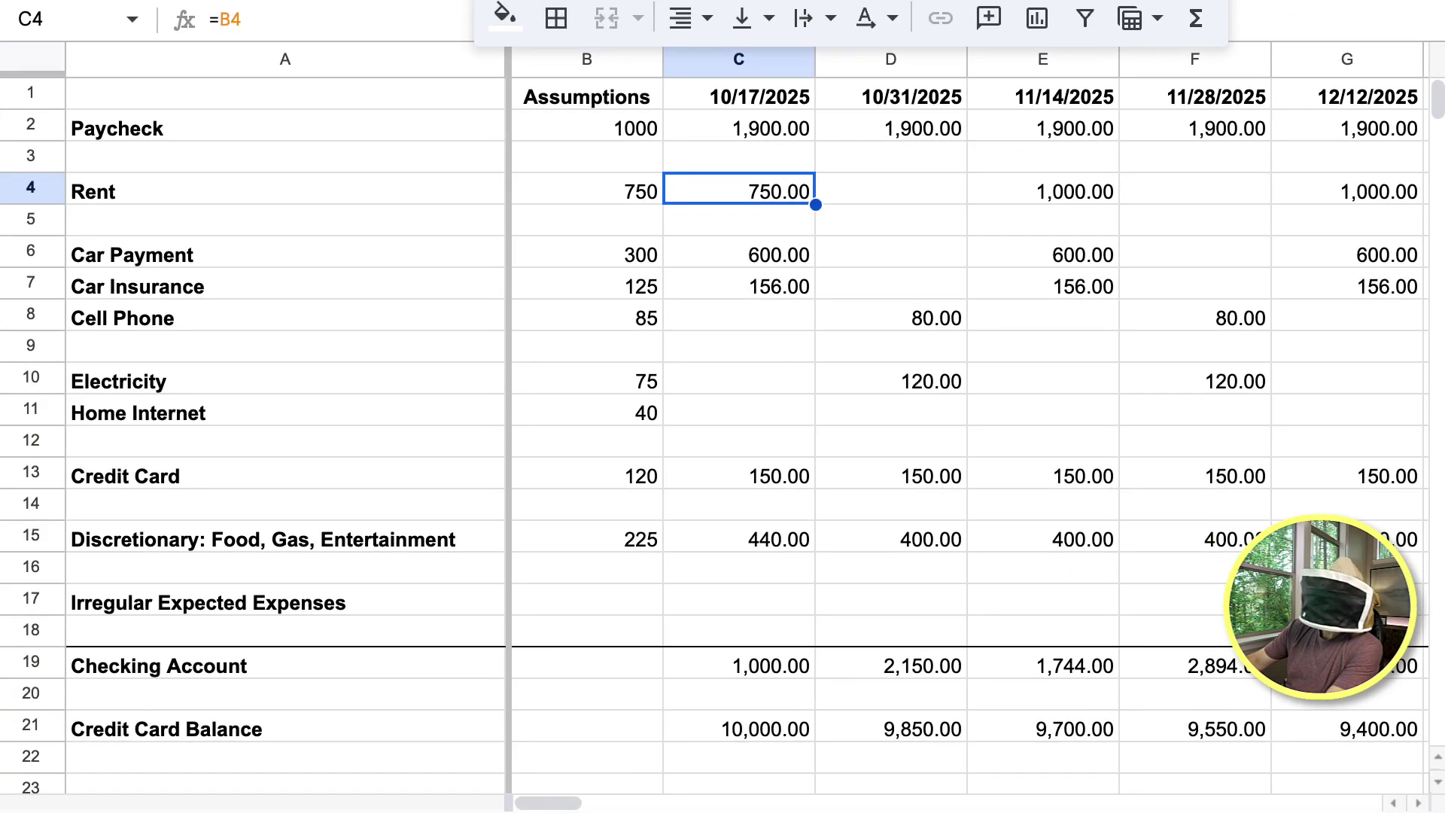
key(shift+Right)
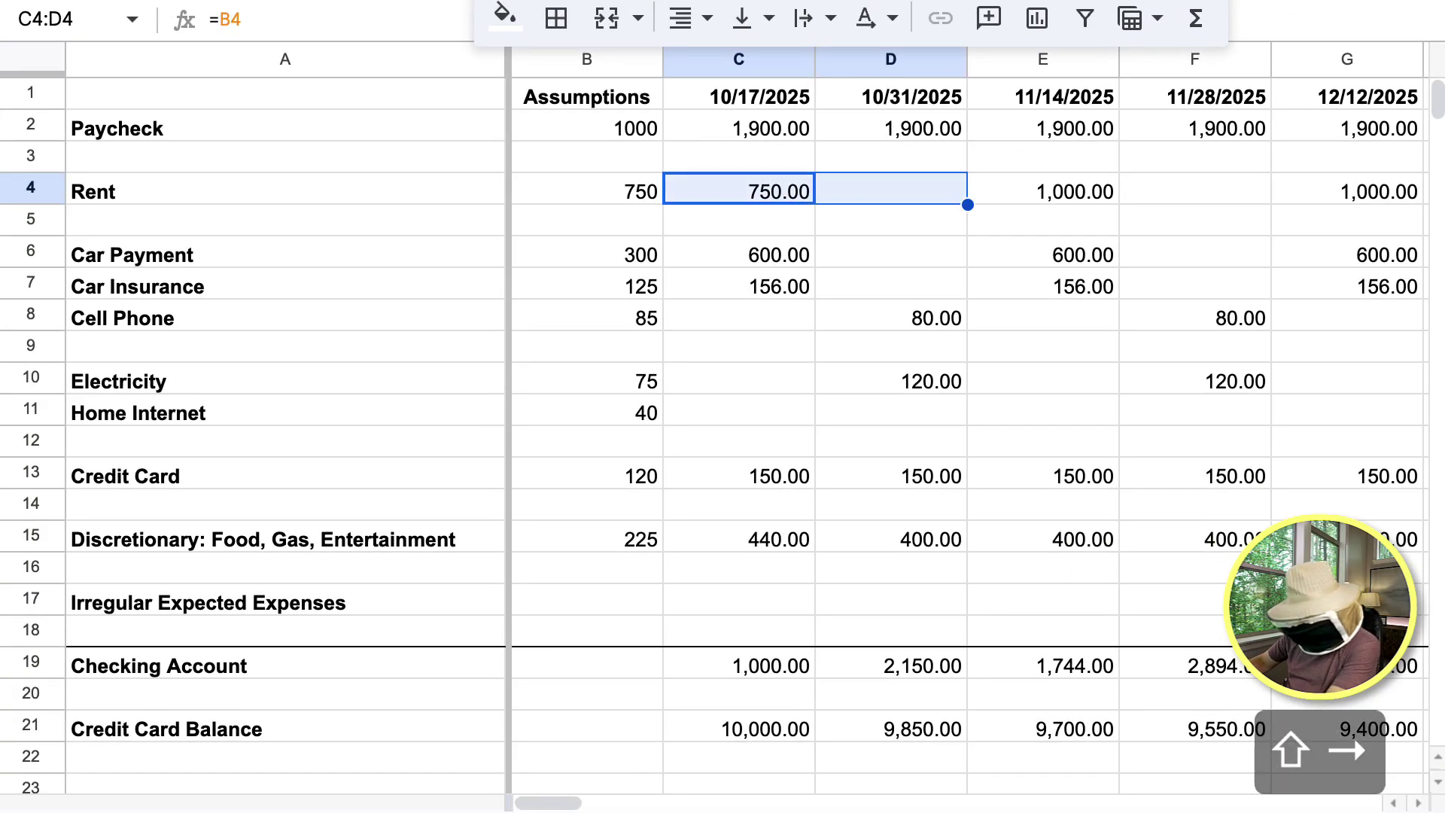
key(super+c)
key(Right)
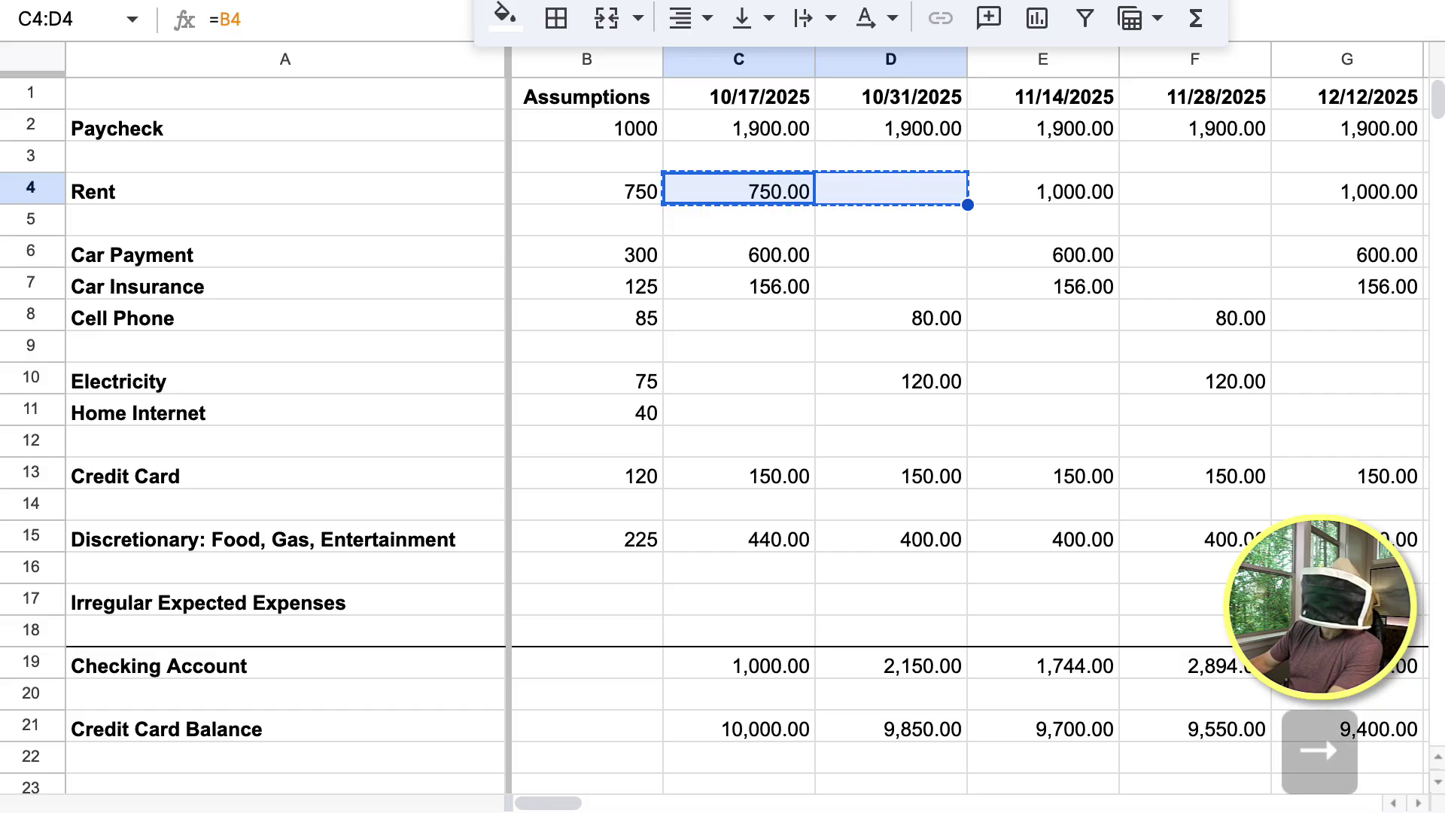
key(super+v)
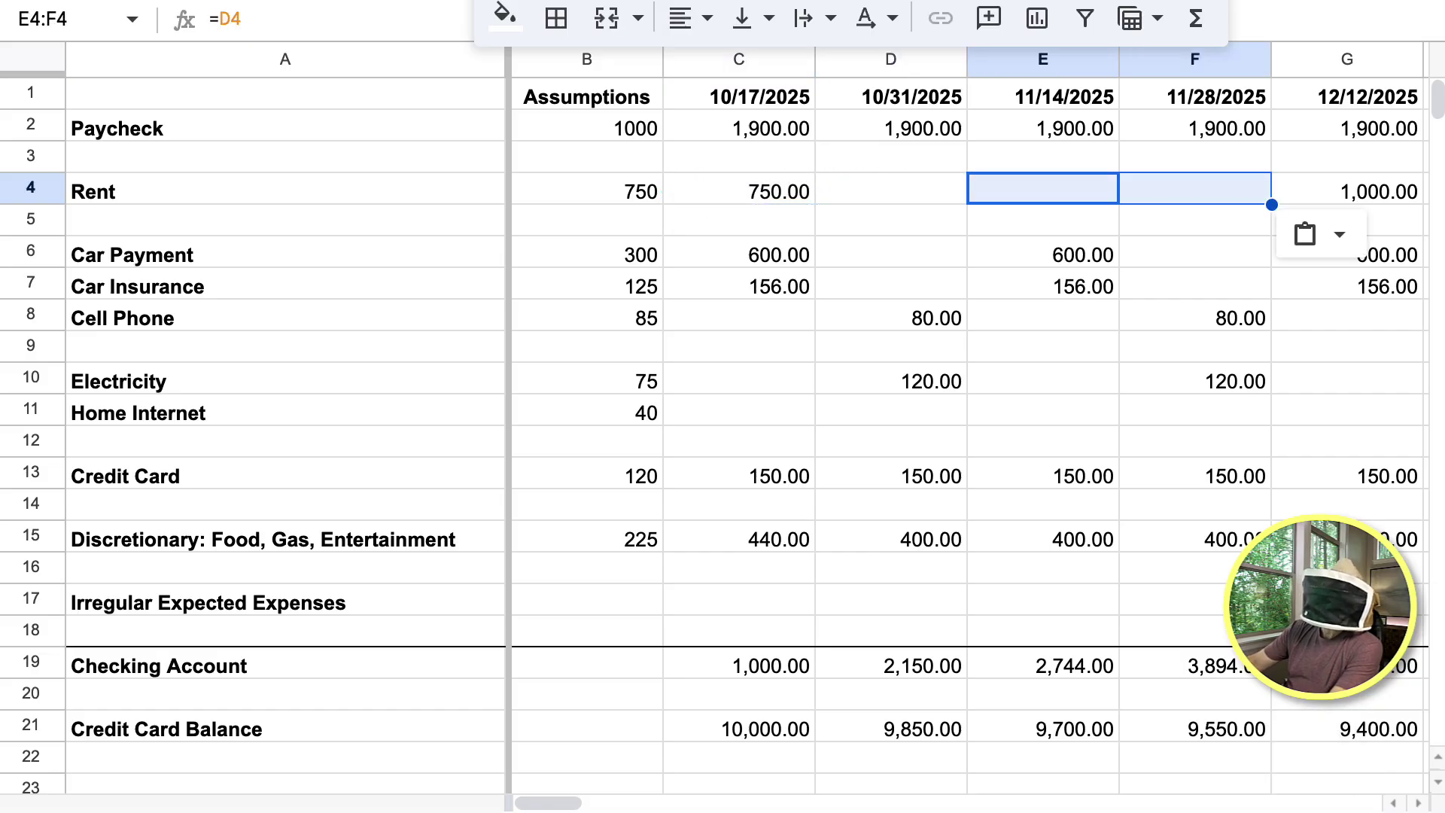
key(Left)
key(Right)
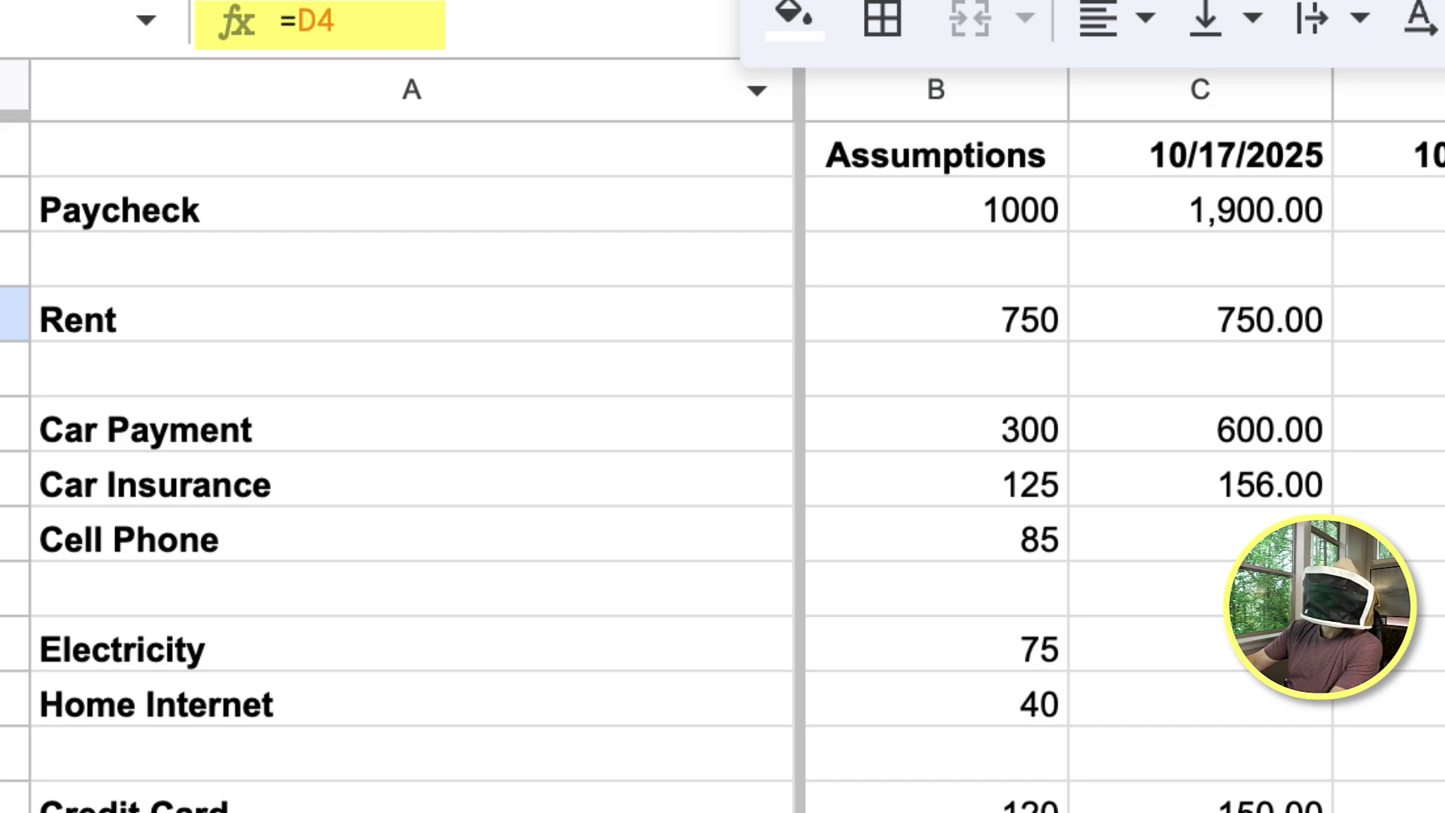
click(1415, 315)
Lock the column reference in the 10/17/2025 Rent formula in C4 so it reads =$B4.
click(1200, 315)
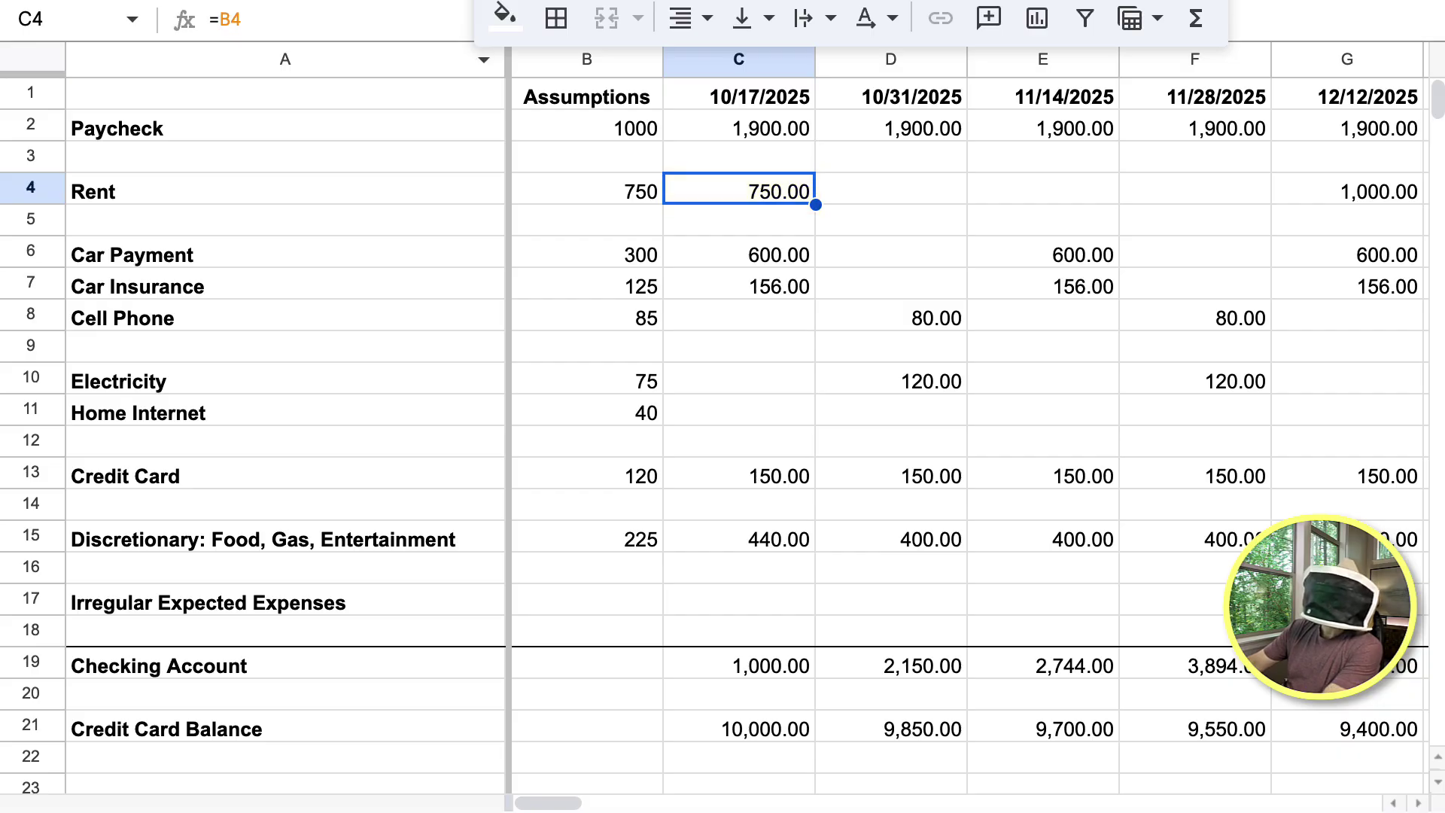
click(219, 20)
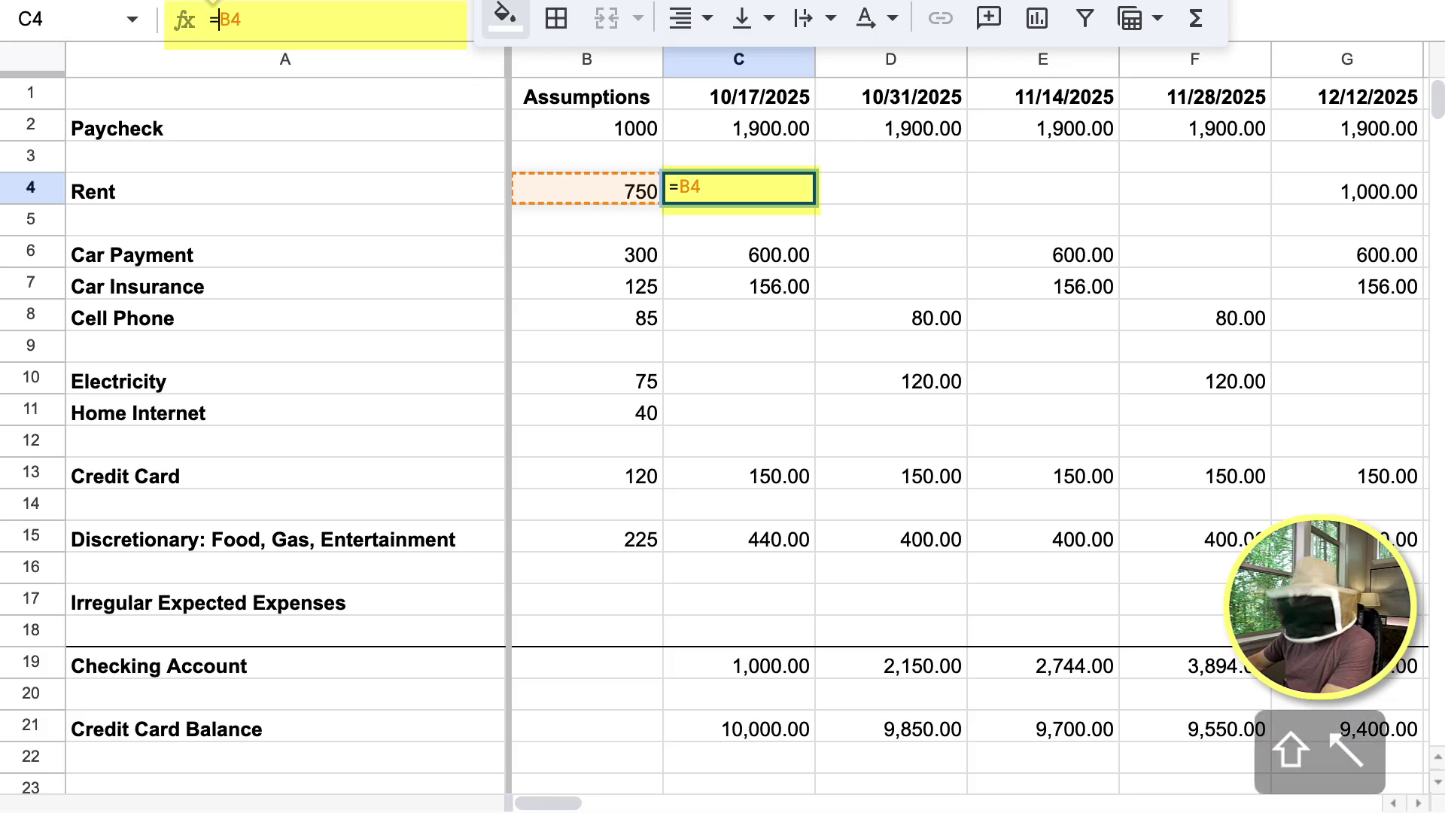
text($)
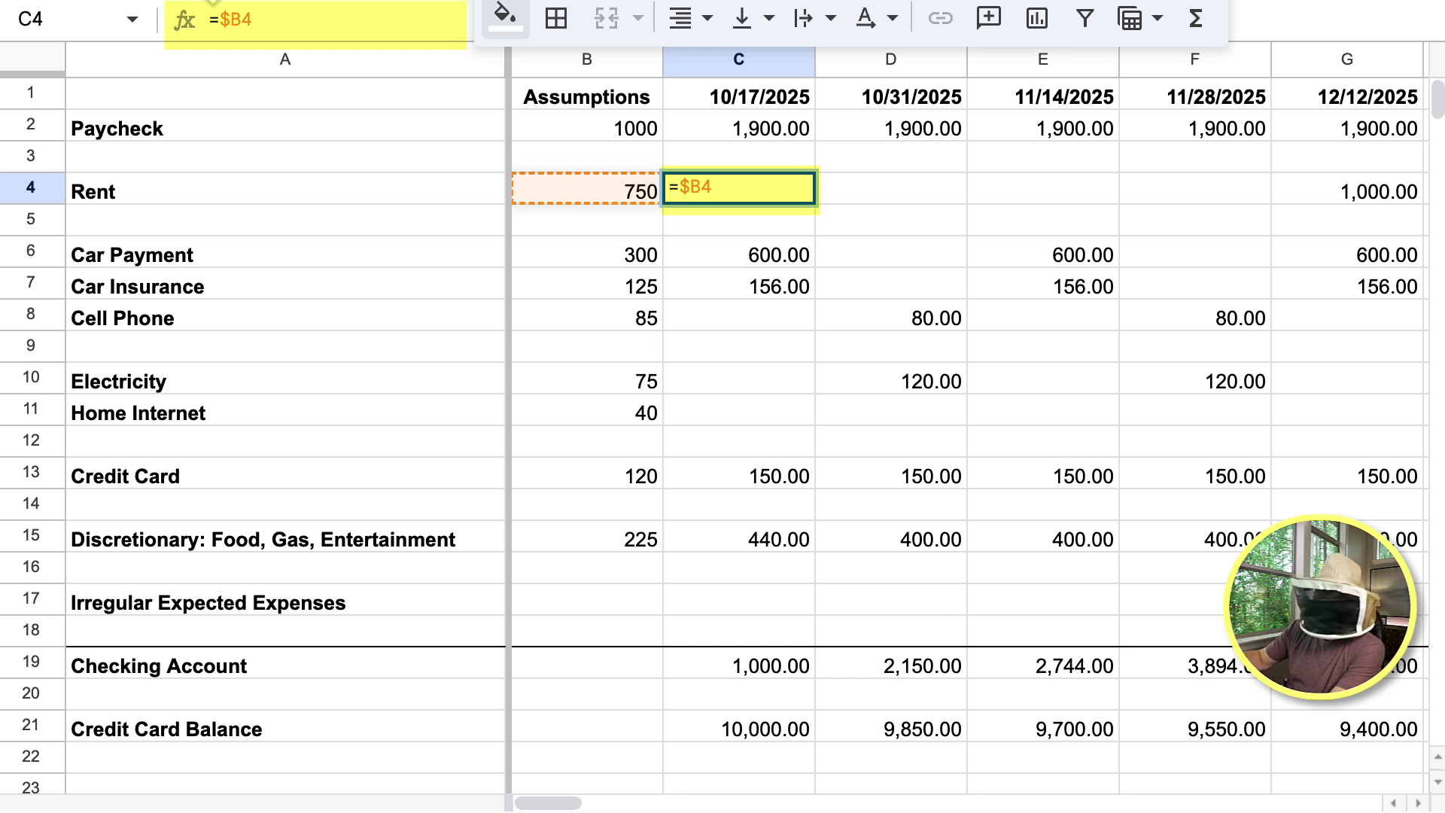
key(Return)
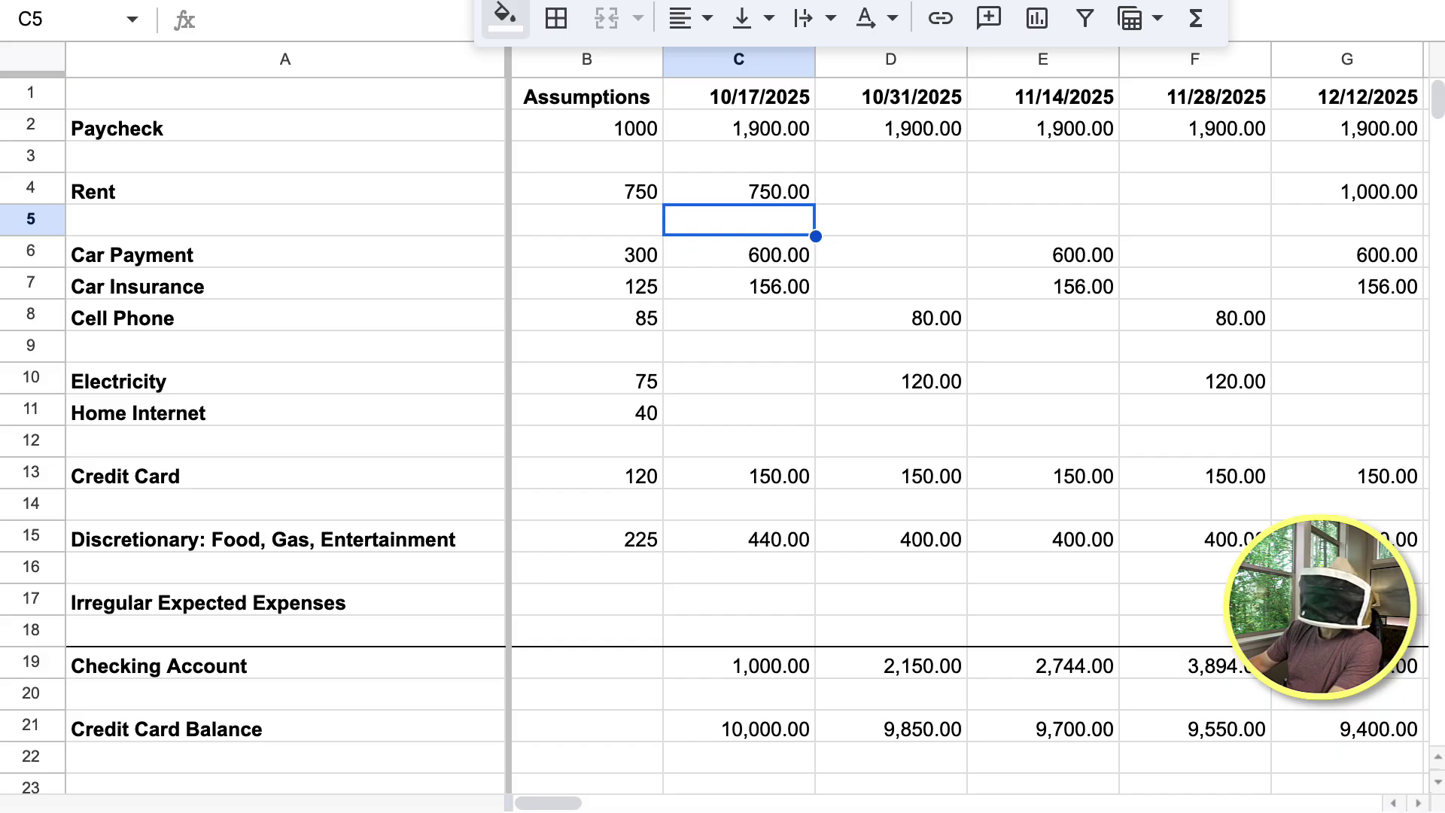
Copy the Rent cells C4:D4 and paste the alternating pattern across the rest of the row, E4 through BD4.
key(Up)
key(shift+Right)
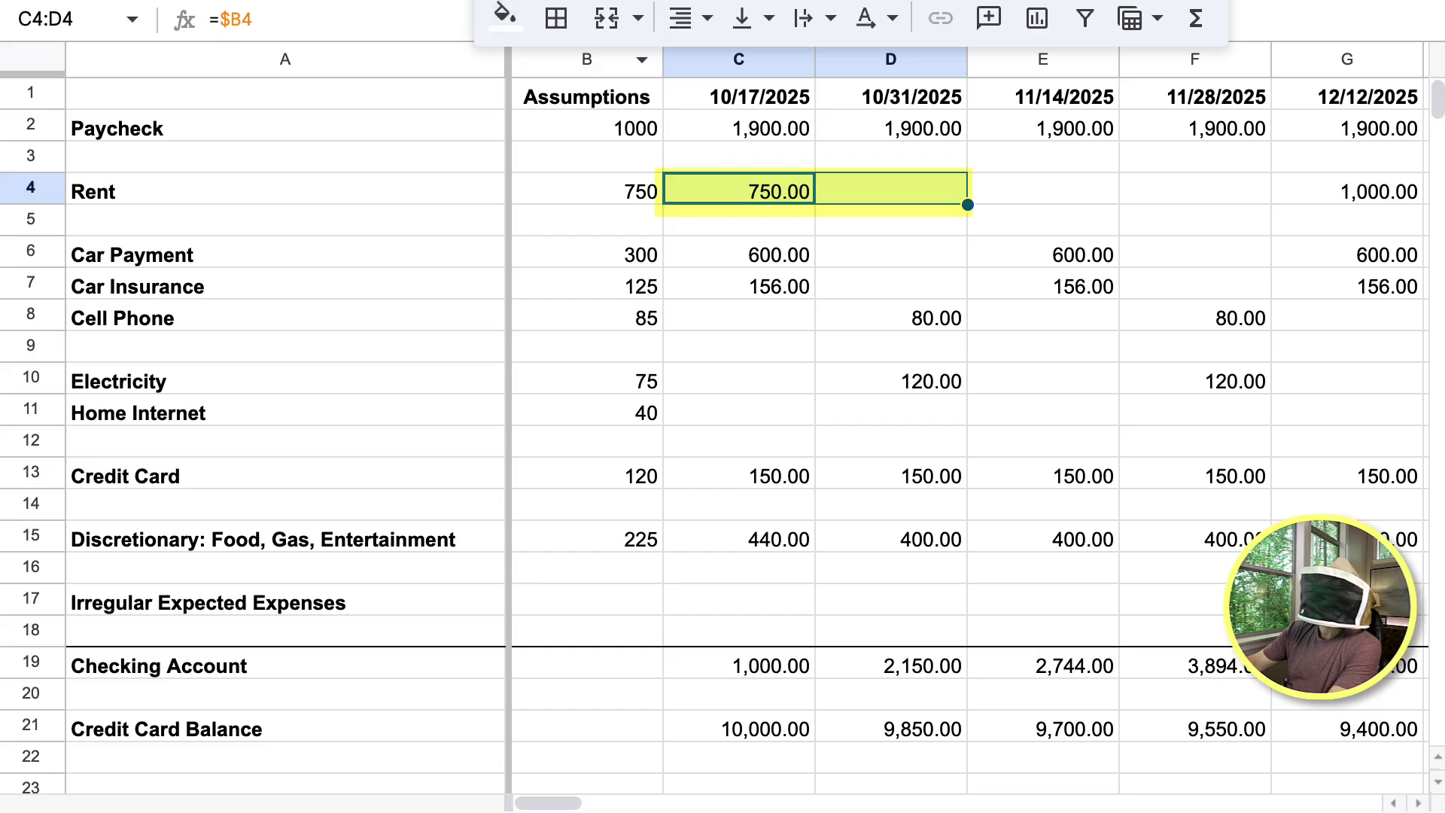
right_click(862, 190)
click(945, 30)
click(1042, 188)
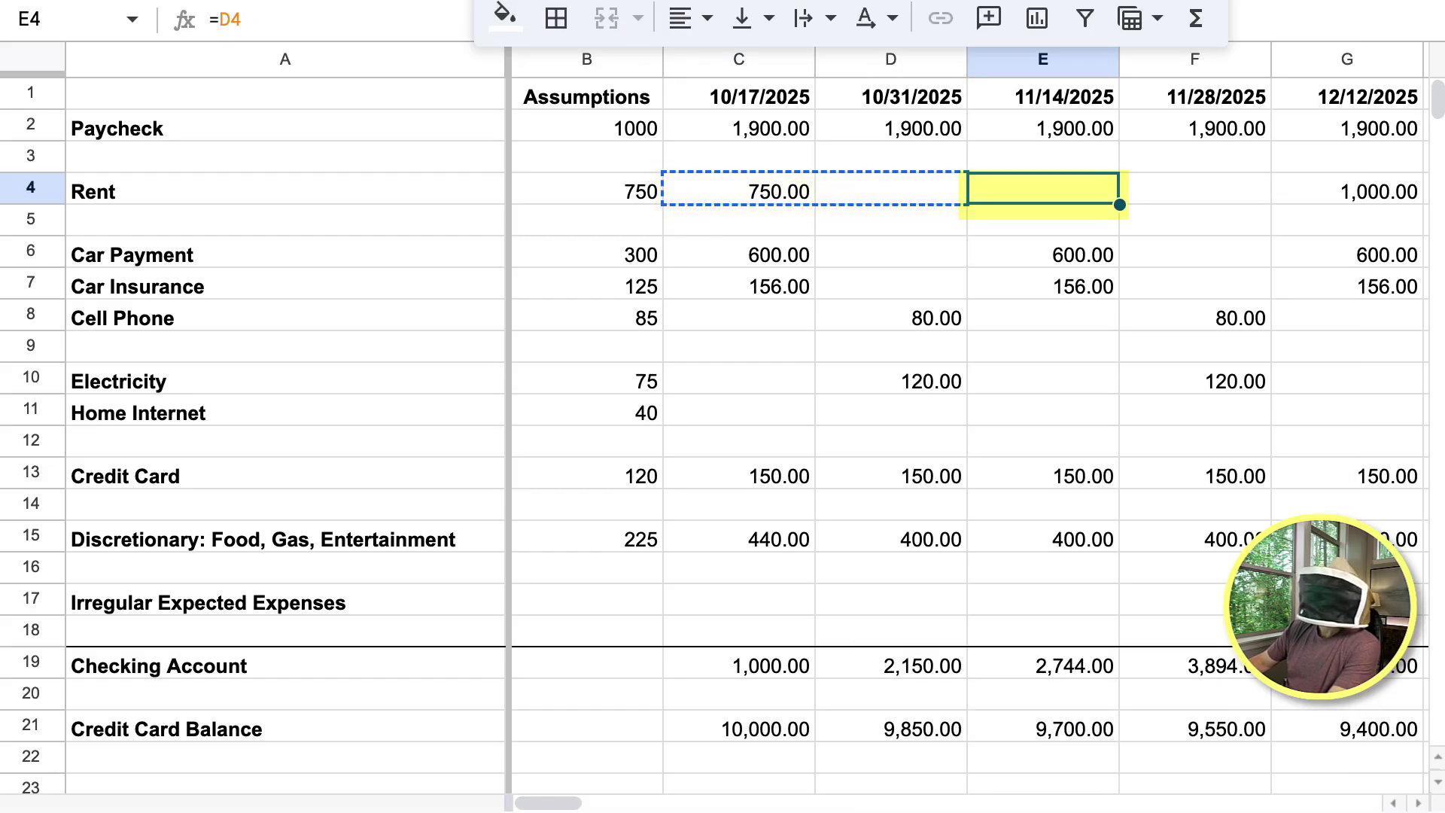
key(shift+Right)
key(shift+Right)
key(shift+Right)
key(shift+Right)
key(shift+Right)
key(shift+Right)
key(shift+Right)
key(shift+Right)
key(shift+Right)
key(shift+Right)
key(shift+Right)
key(shift+Right)
key(shift+Right)
key(shift+Right)
key(shift+Right)
key(shift+Right)
key(shift+Right)
key(shift+Right)
key(shift+Right)
key(shift+Right)
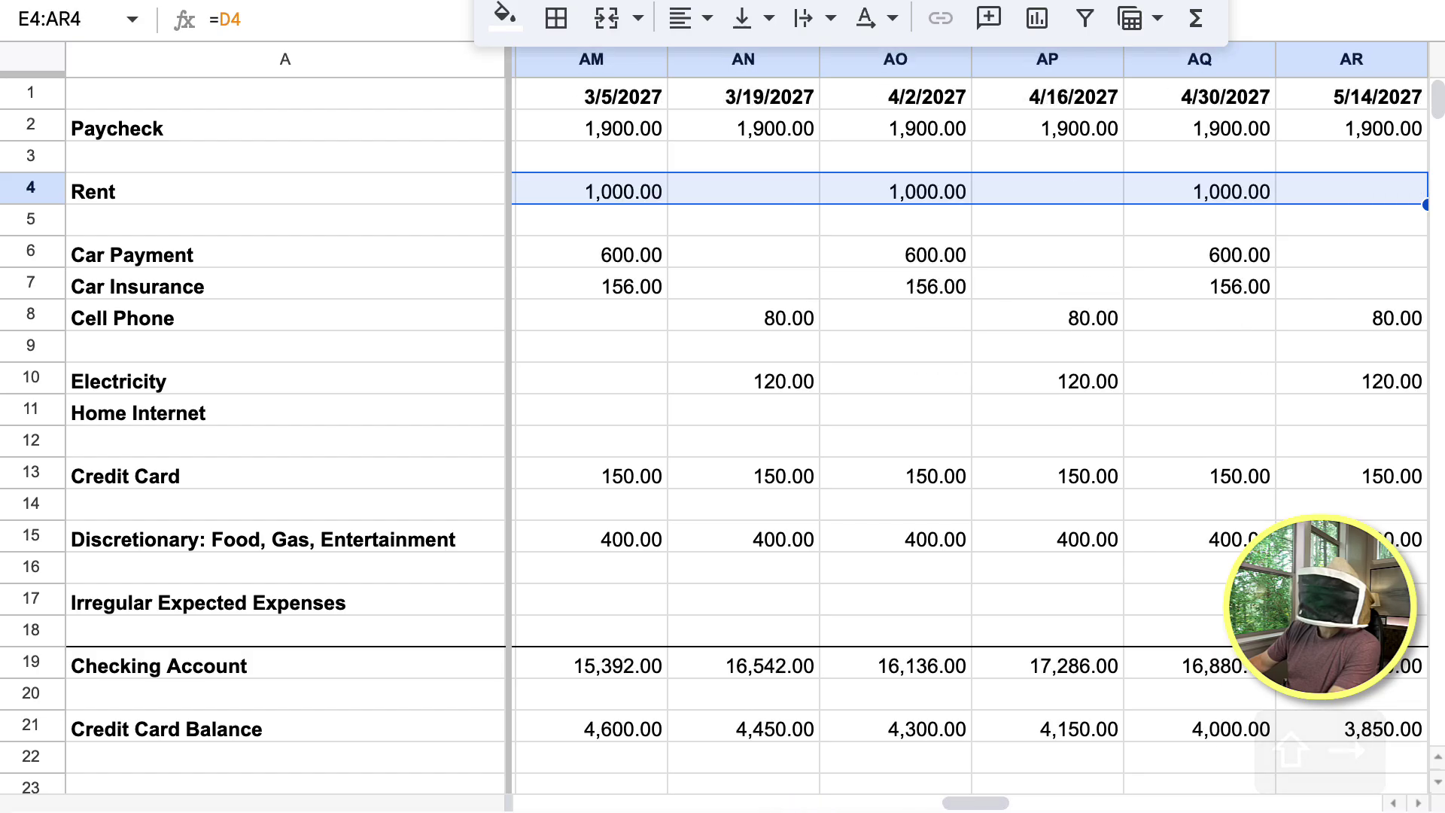
key(shift+Right)
key(shift+Right)
key(shift+Right)
key(shift+Right)
key(shift+Right)
key(shift+Right)
key(shift+Right)
key(shift+Right)
key(shift+Right)
key(shift+Right)
key(shift+Right)
key(shift+Right)
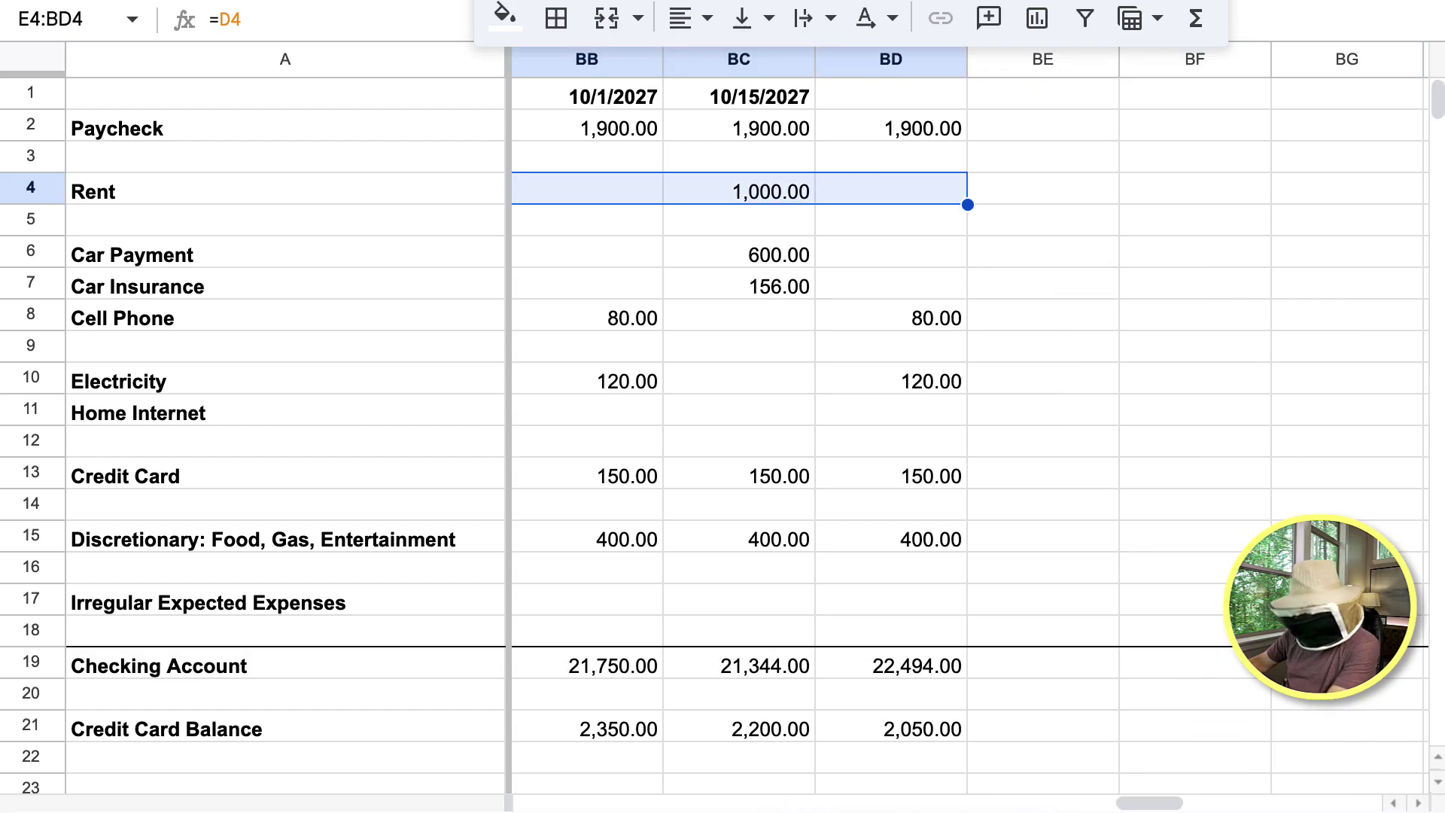
key(super+v)
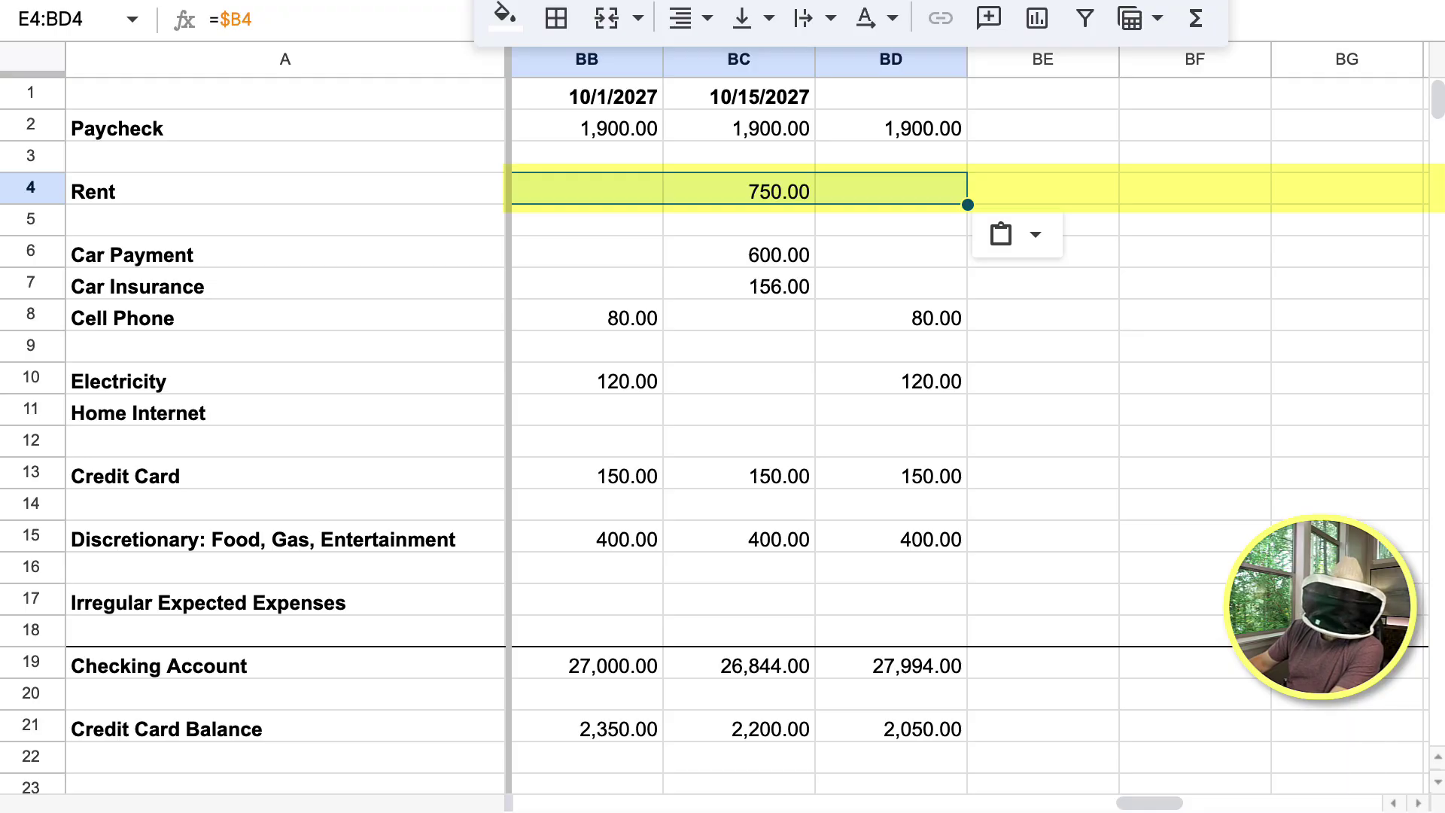
key(Left)
key(Left)
key(Left)
key(Left)
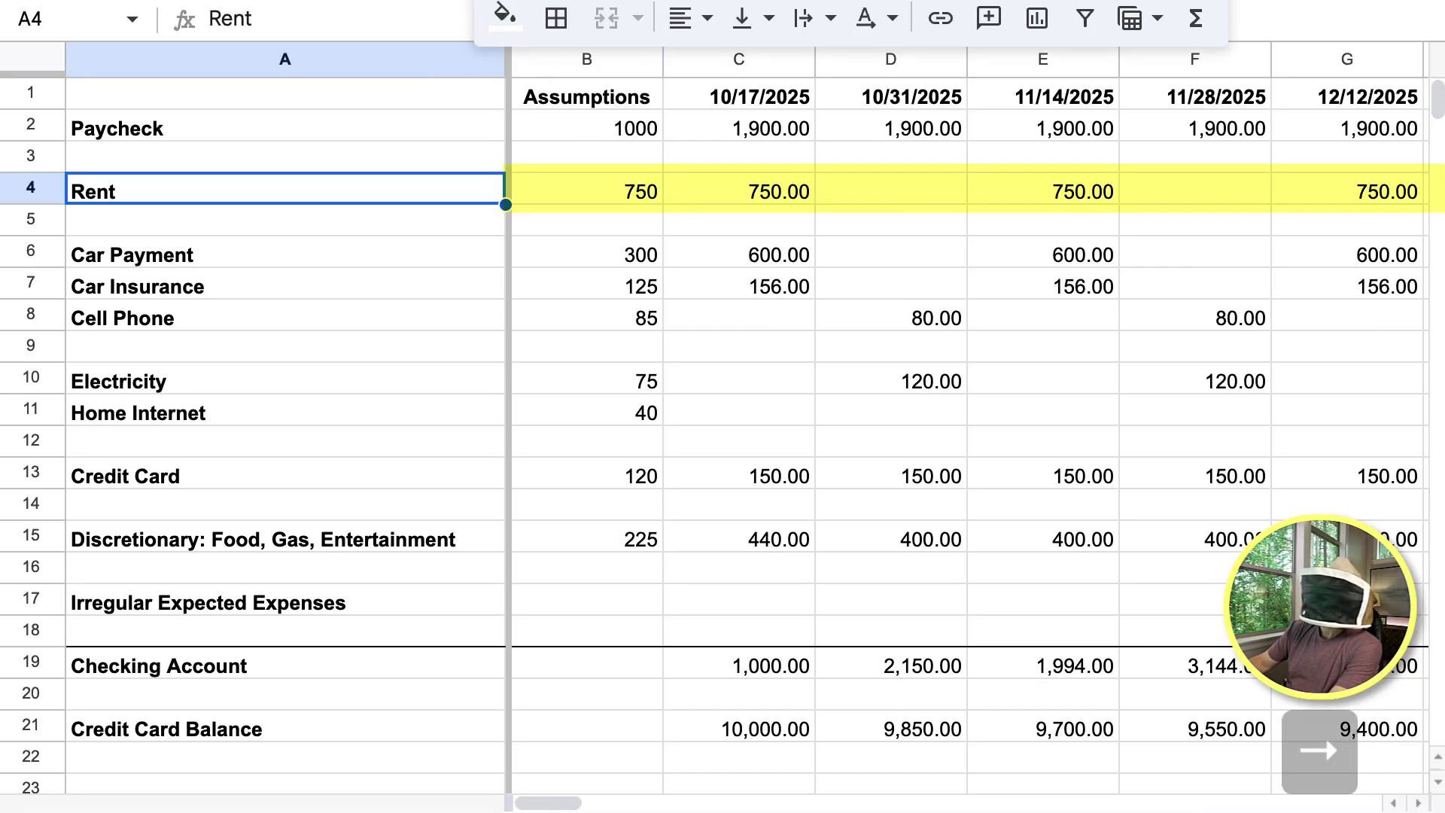
key(Right)
key(Right)
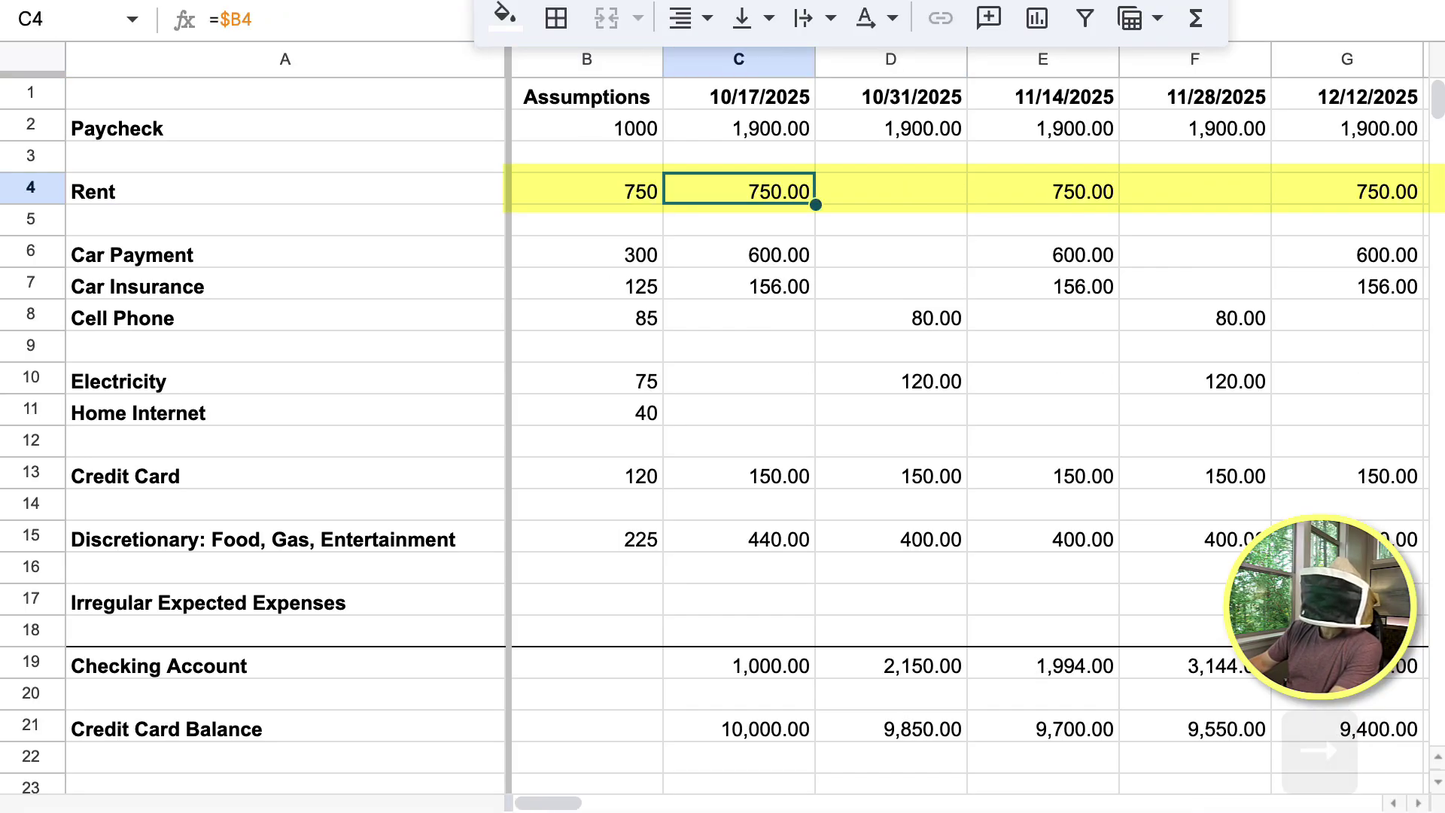
Review the Rent values pasted across the dated columns of row 4.
key(Right)
key(Right)
key(Right)
key(Right)
key(Right)
key(Right)
key(Right)
key(Right)
key(Right)
key(Right)
key(Right)
key(Right)
key(Right)
key(Right)
key(Right)
key(Right)
key(Left)
key(Left)
key(Left)
key(Left)
key(Left)
key(Left)
key(Left)
key(Left)
key(Left)
key(Left)
key(Left)
key(Left)
key(Left)
key(Left)
key(Left)
key(Left)
key(Left)
key(Left)
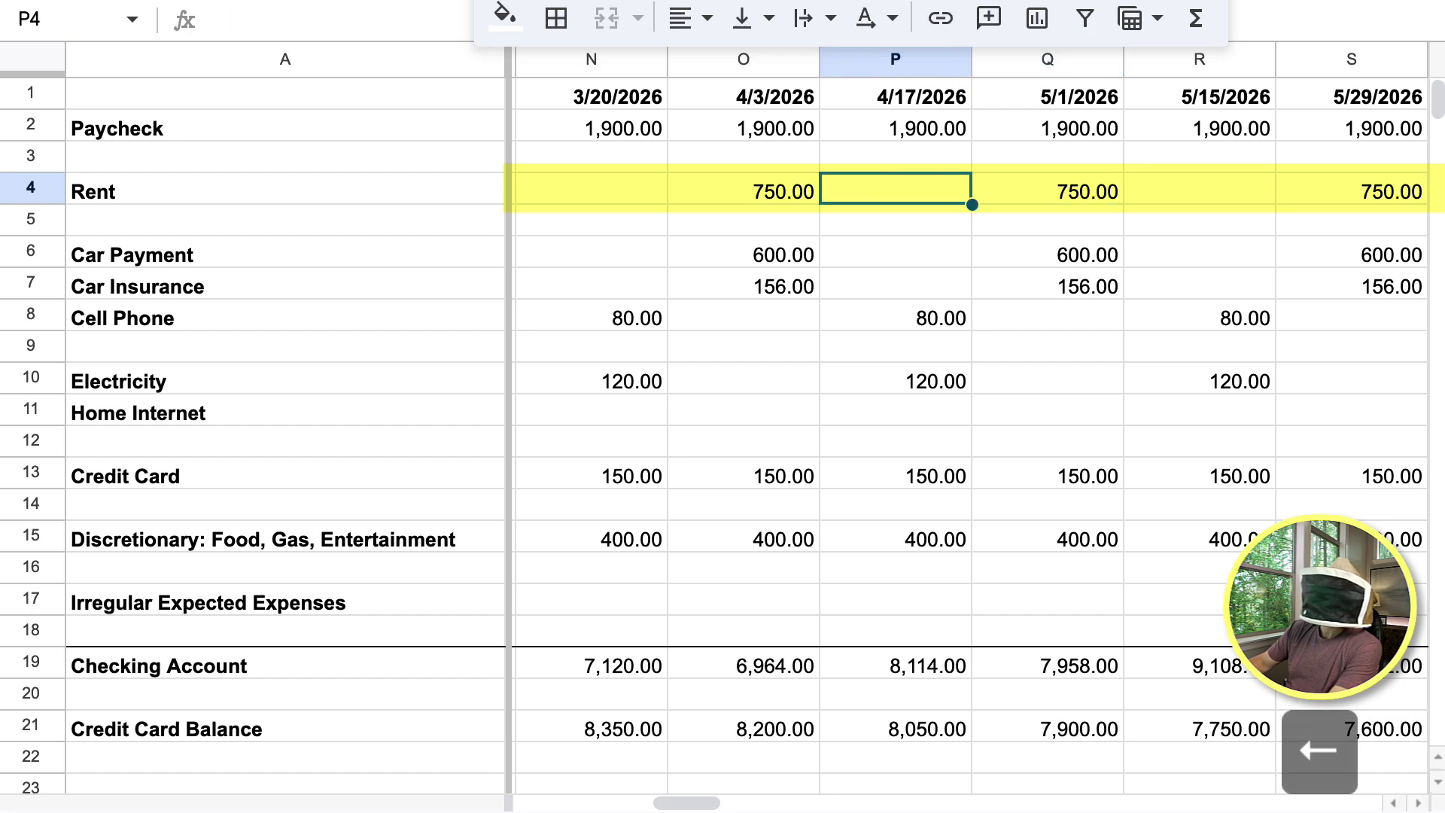
key(Right)
key(Right)
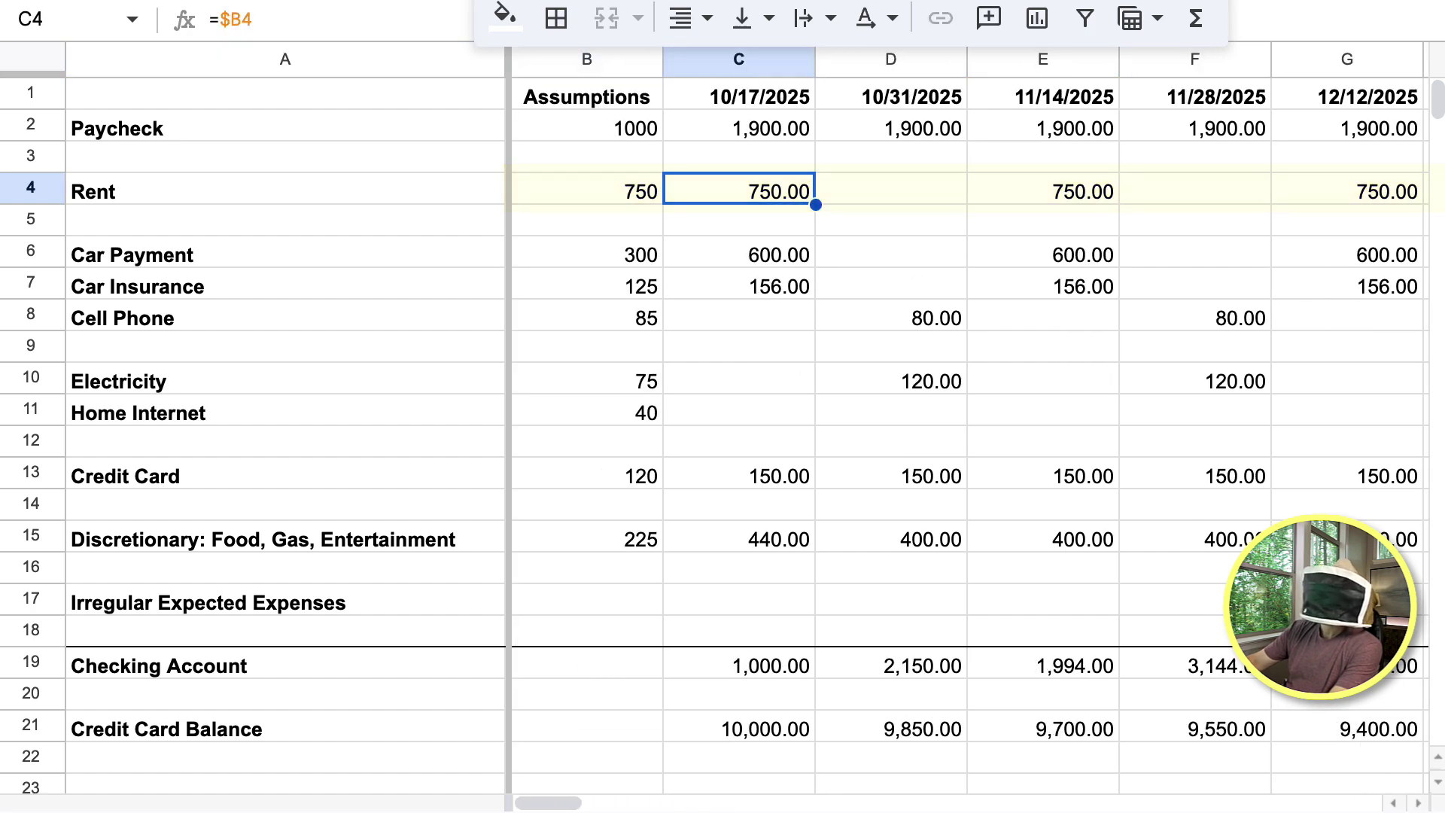
Test the Rent link by setting the assumption in B4 to 800, and restore it to 750.
key(Left)
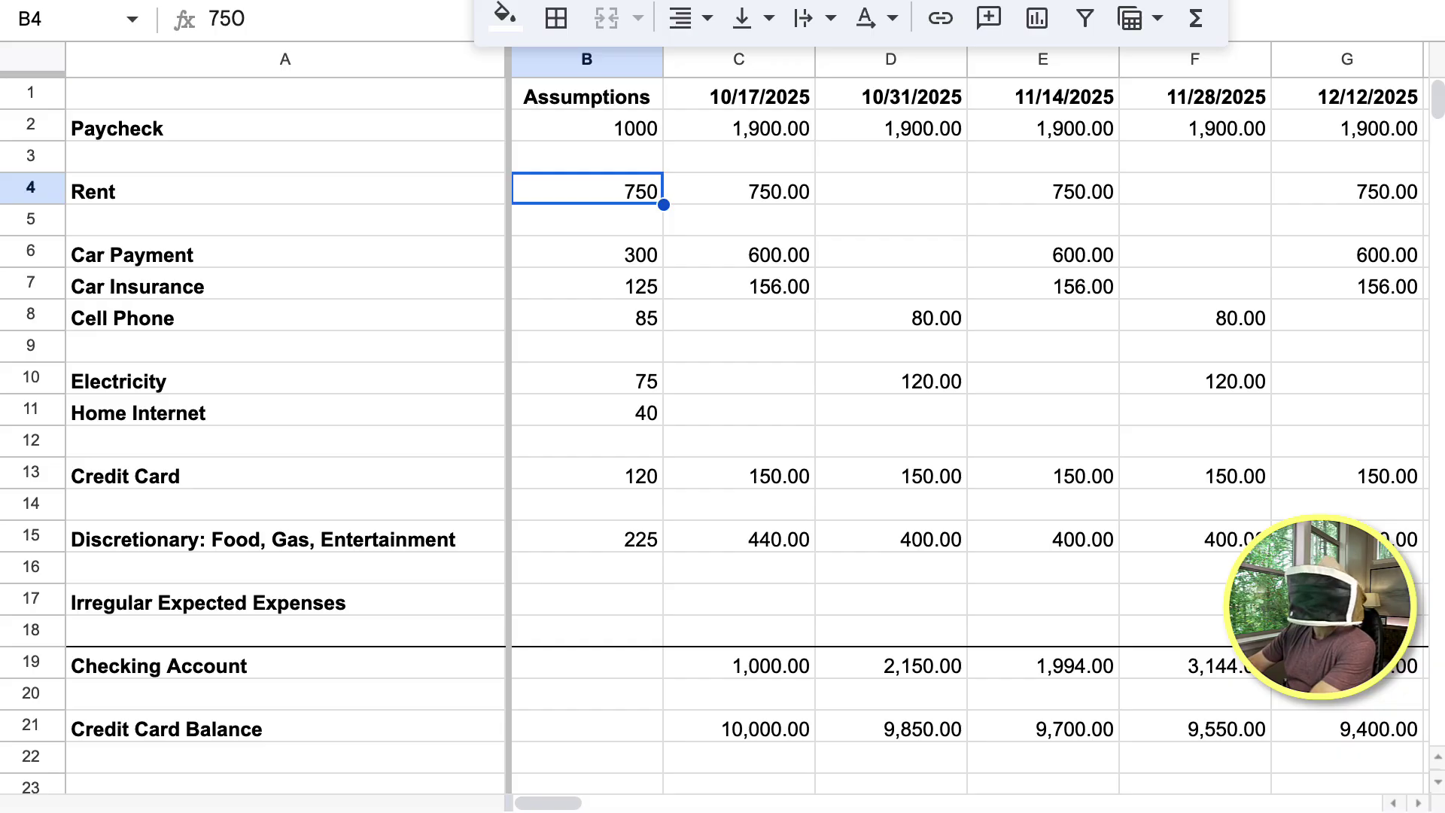
text(800)
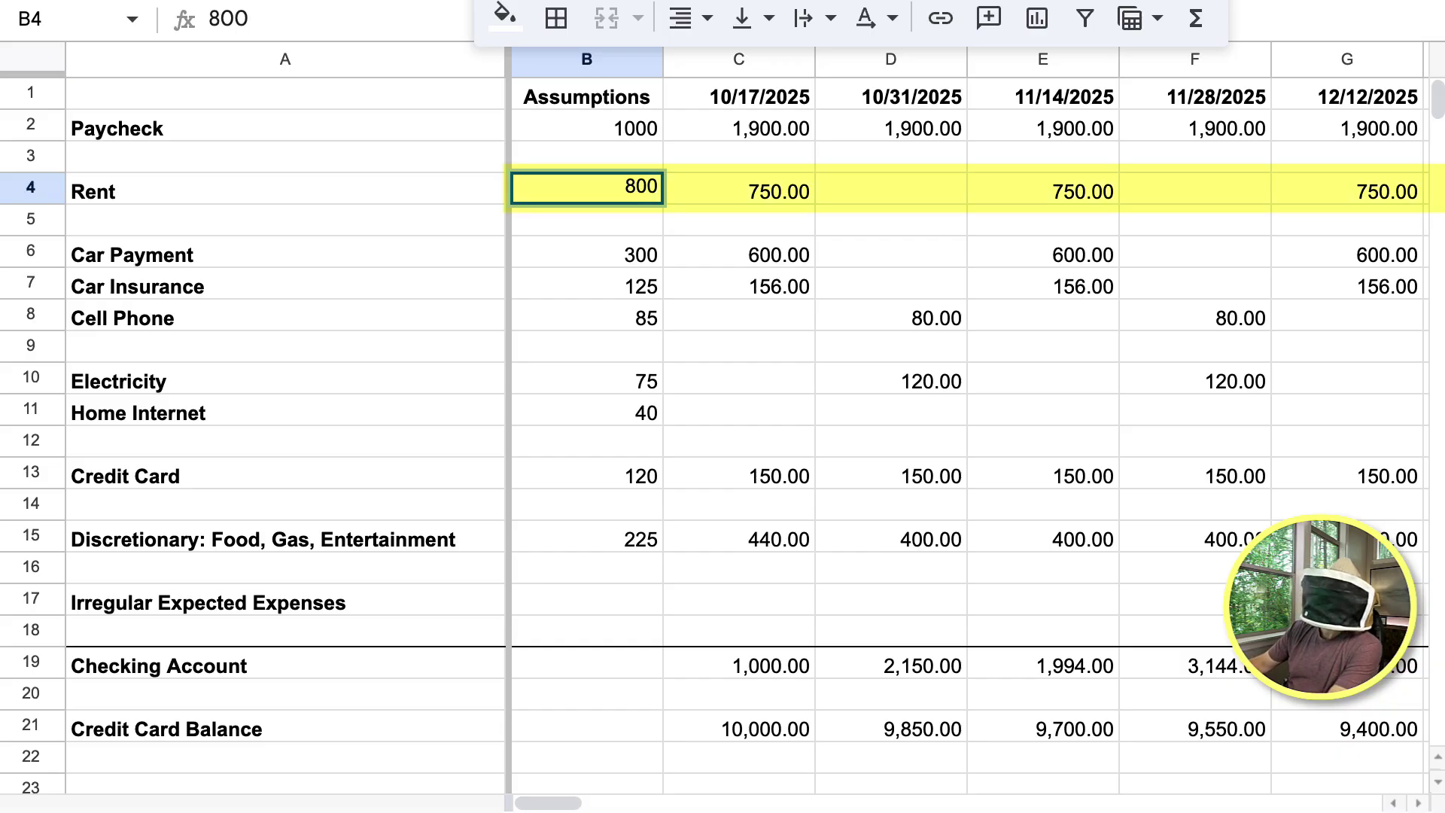
key(Return)
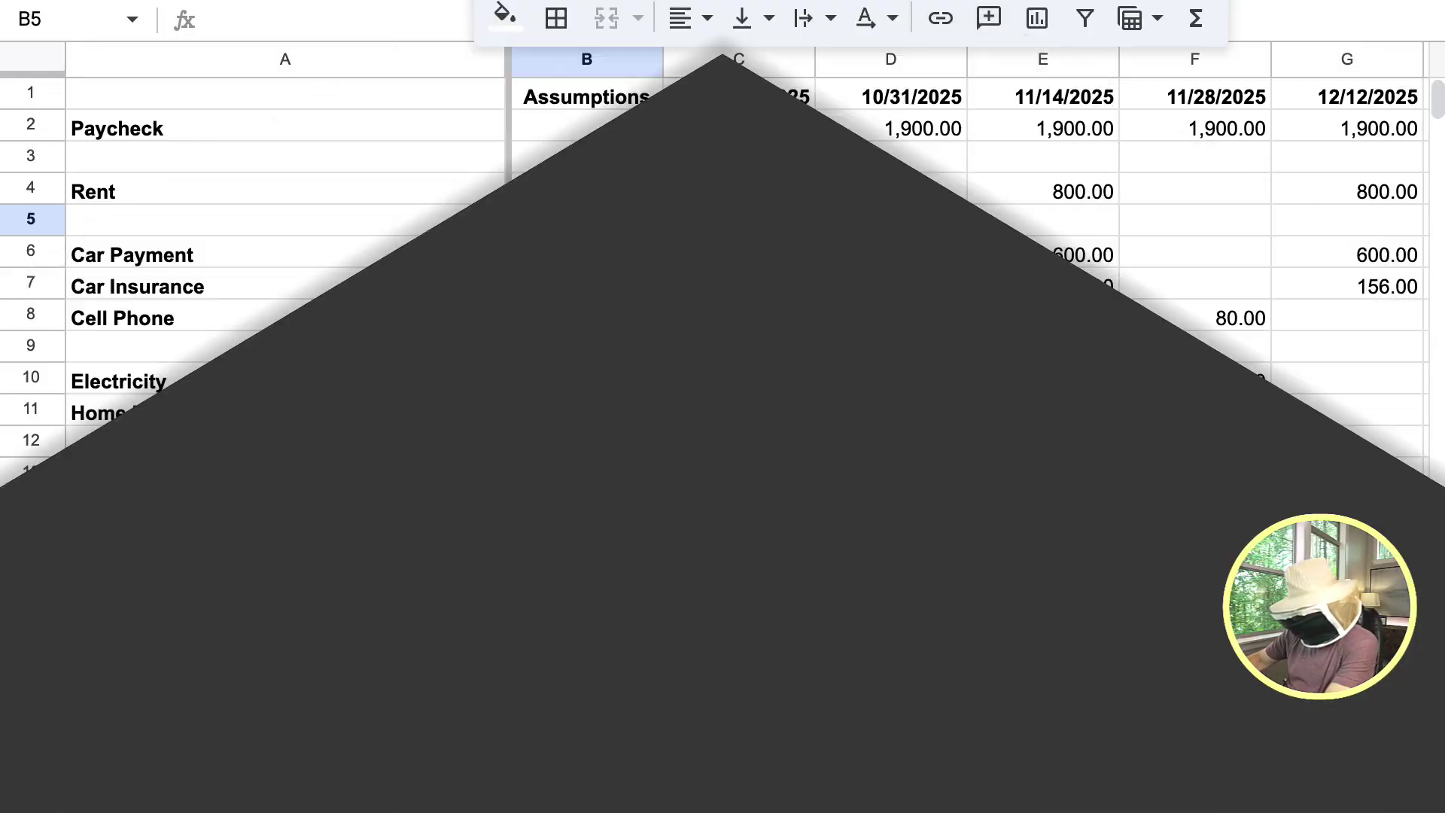
click(587, 191)
text(750)
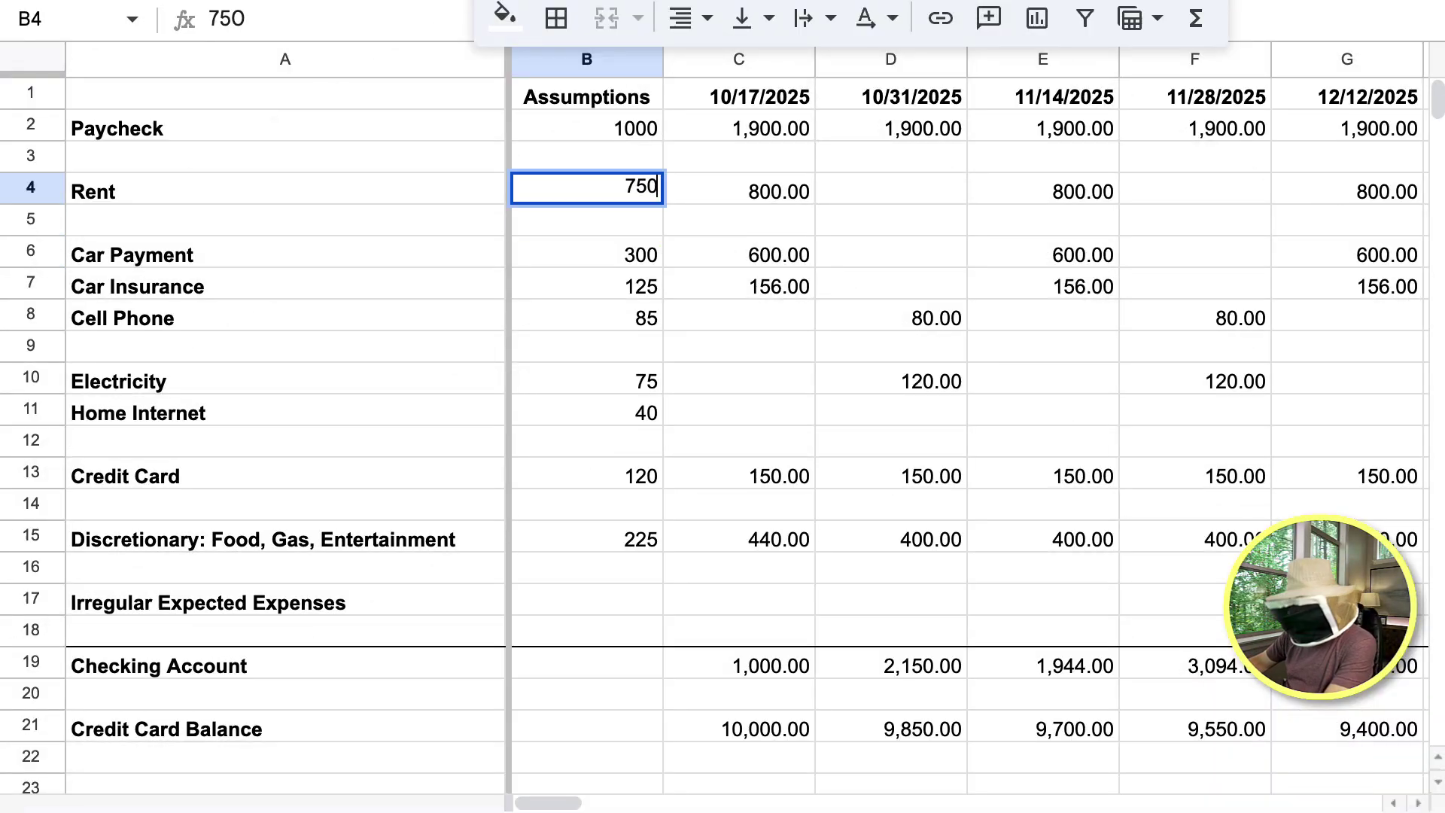
key(Return)
key(Up)
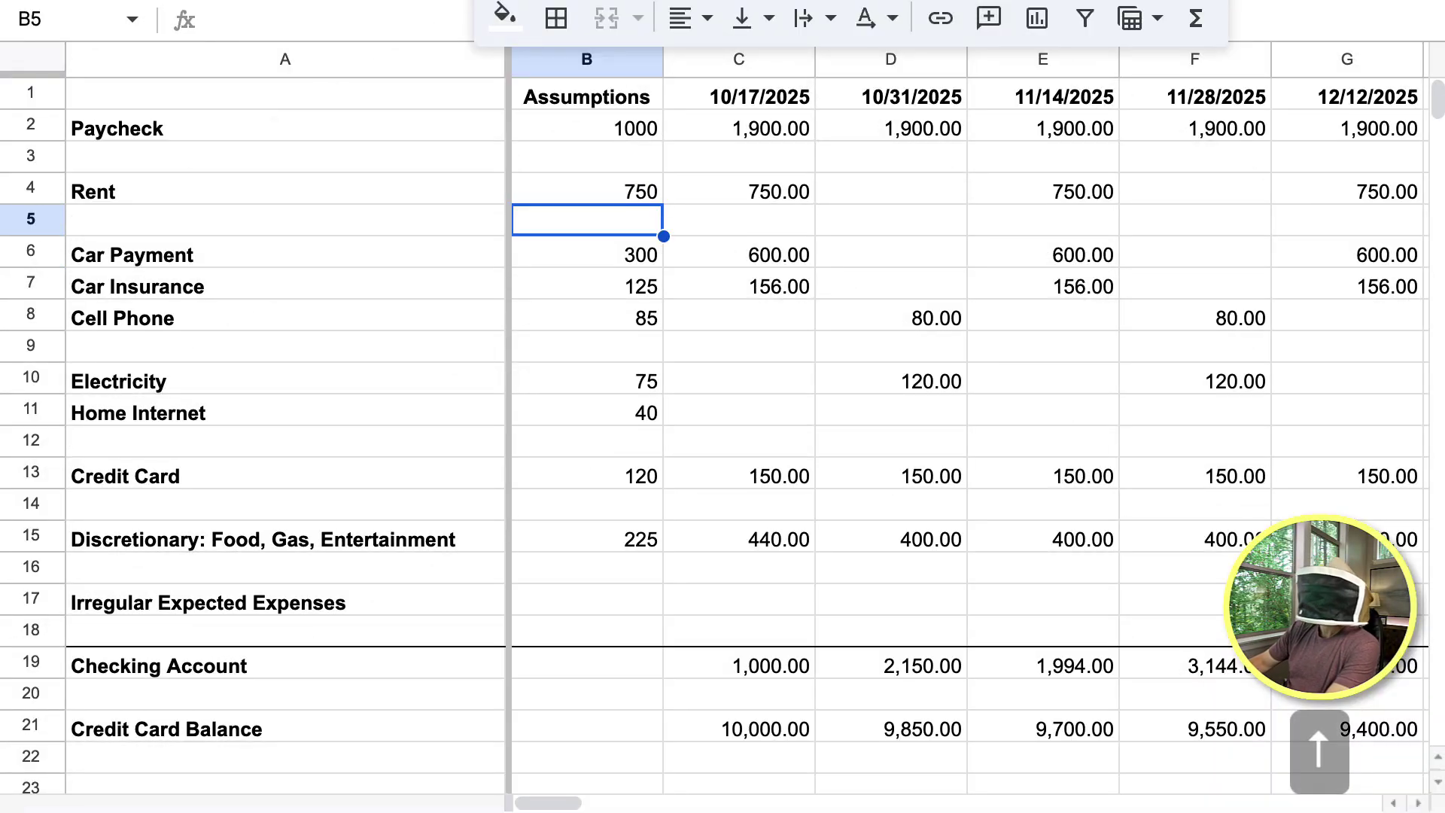
Copy the locked Rent formula from C4 into the 10/17/2025 Car Payment cell C6 and Car Insurance cell C7.
key(Right)
key(super+c)
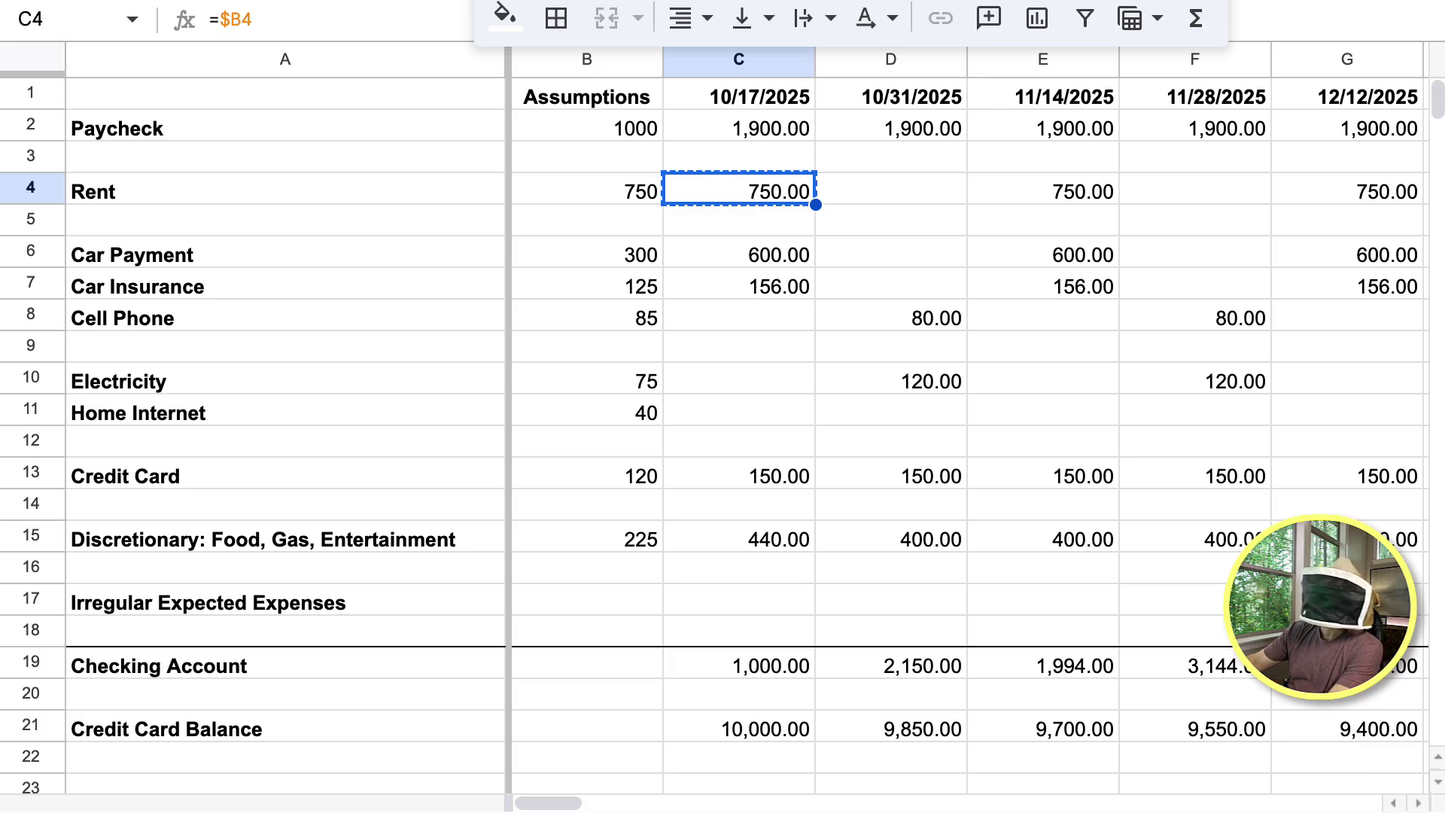
right_click(785, 189)
click(767, 189)
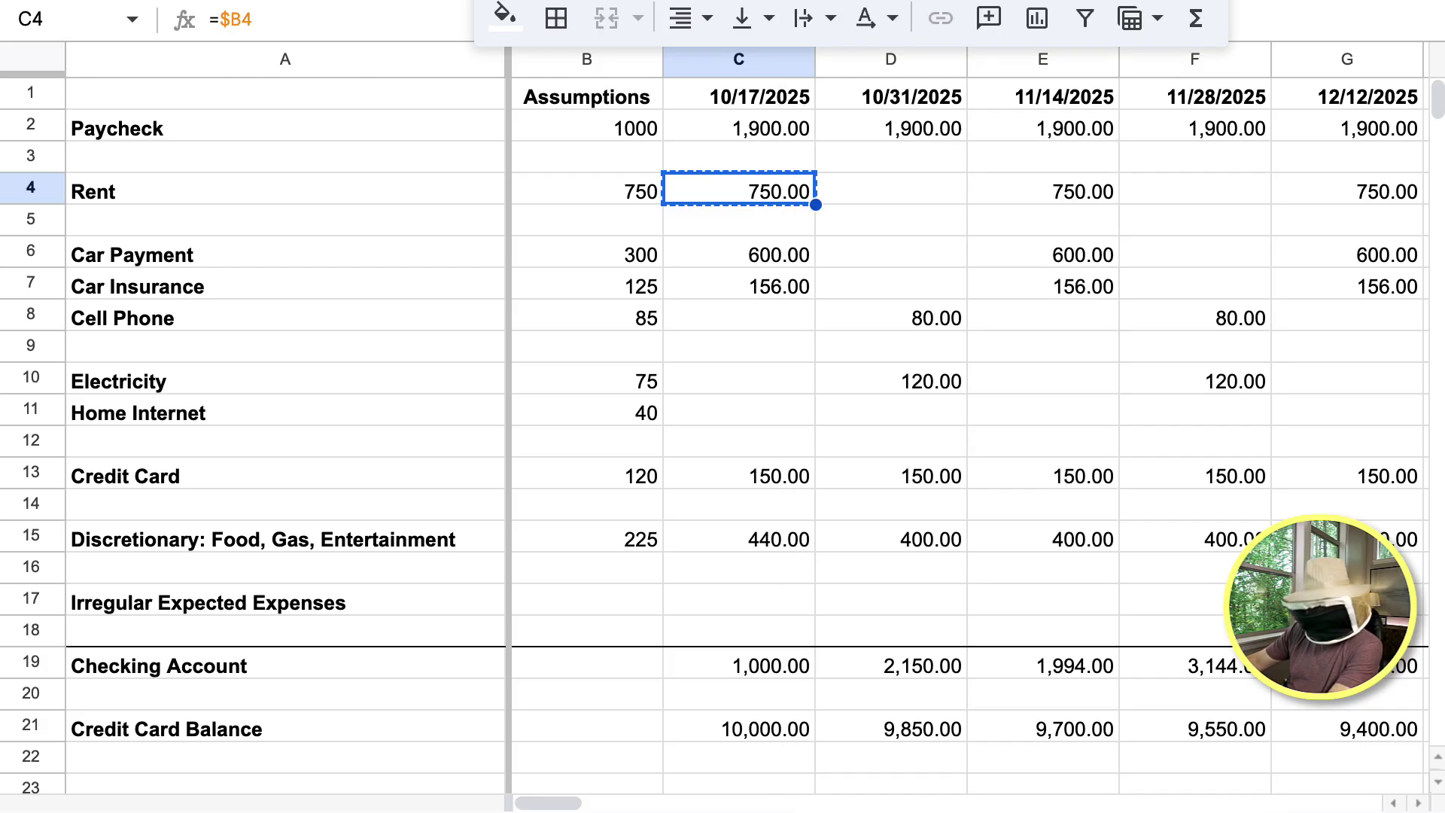
key(super+c)
key(Down)
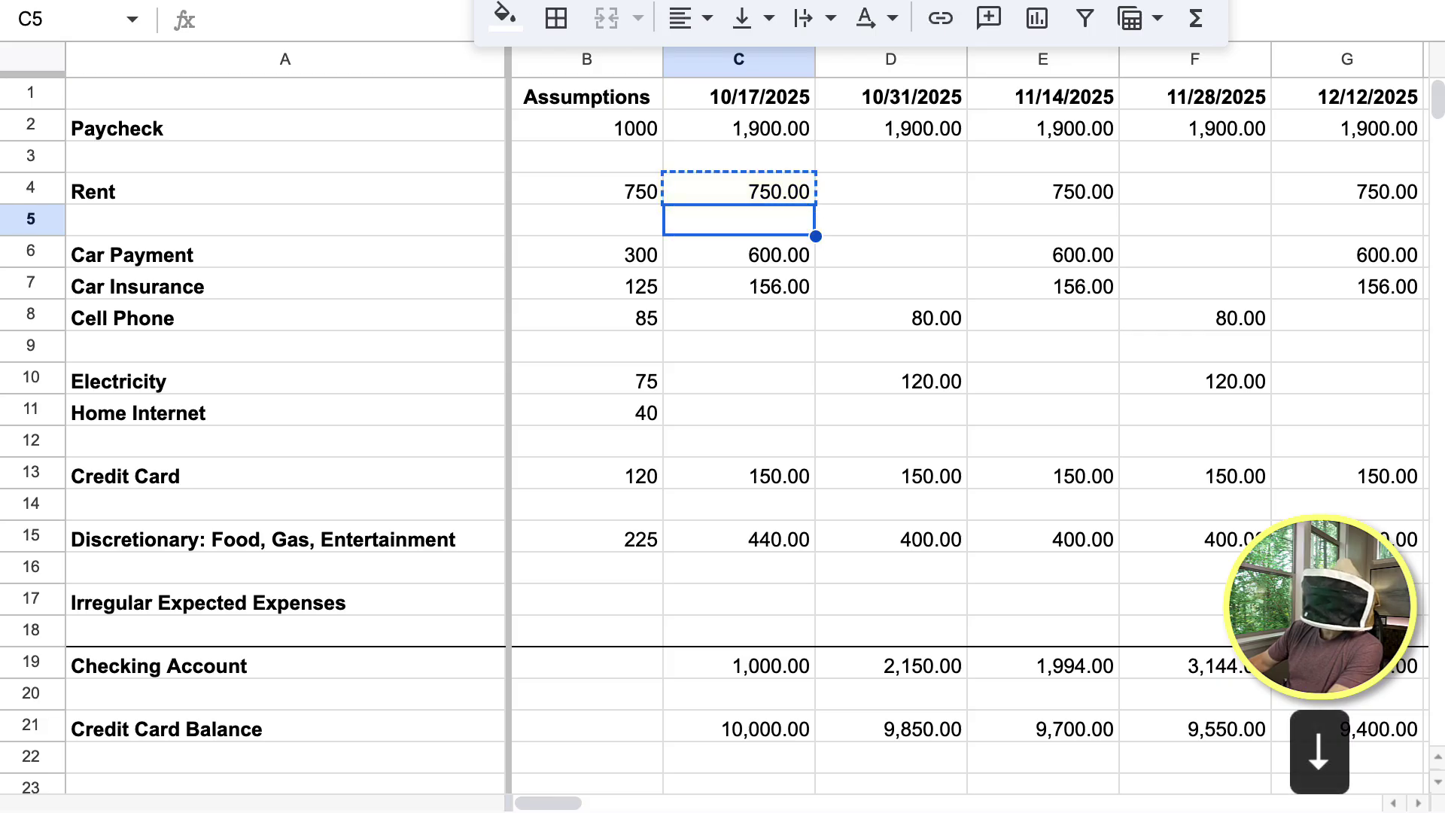
key(Down)
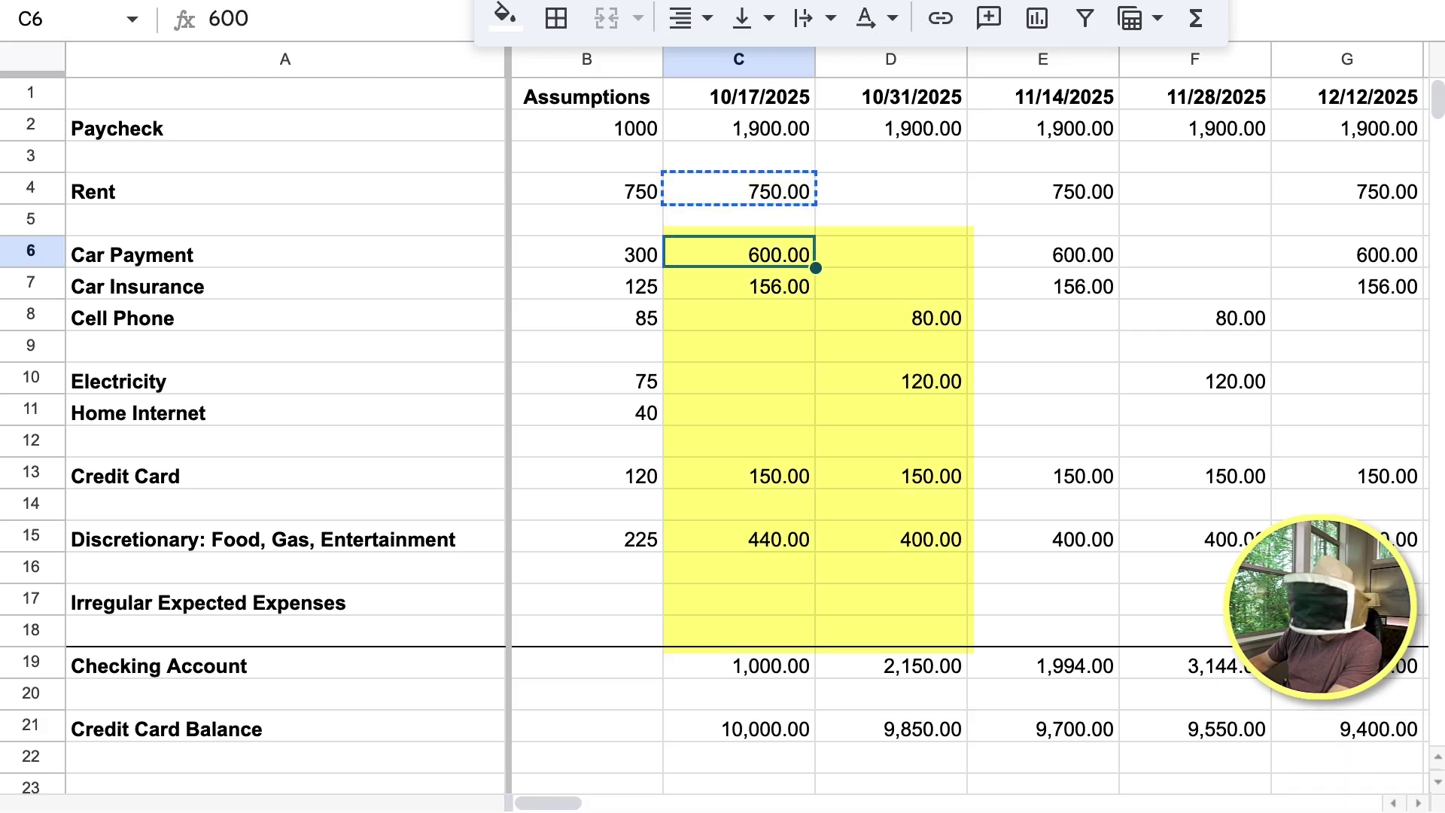
key(super+v)
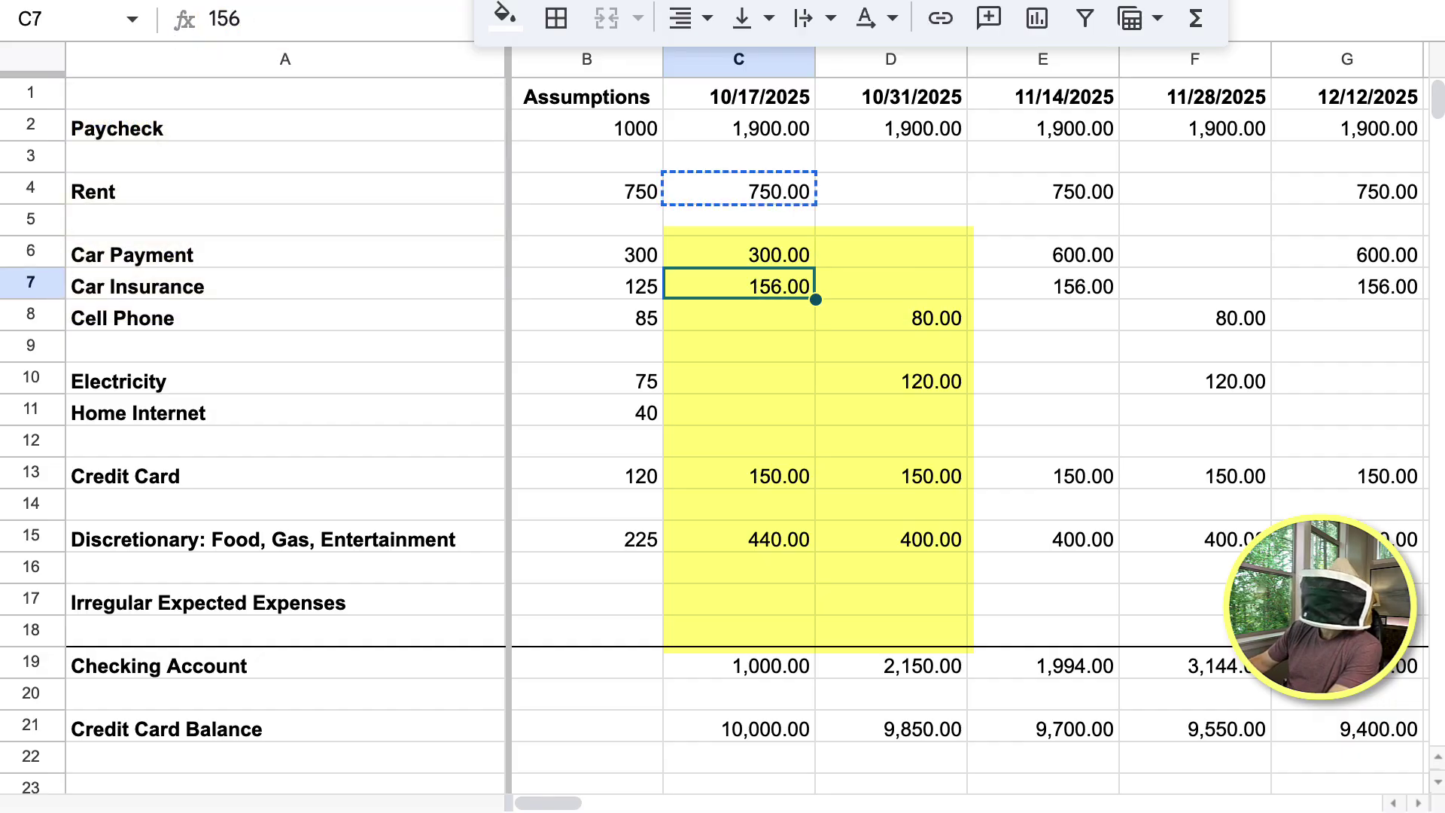
key(ctrl+v)
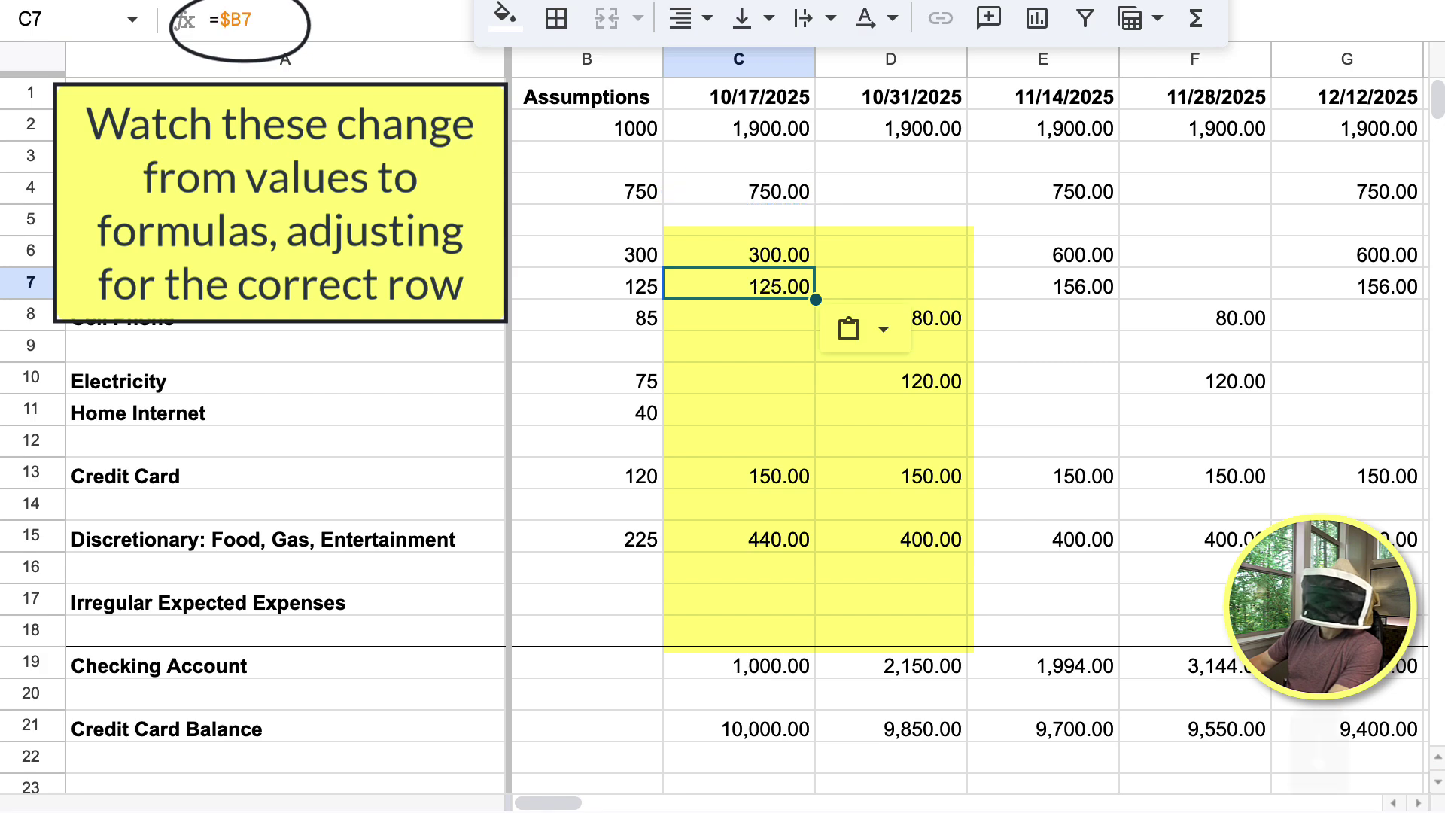
Paste the copied formula into the 10/17/2025 Credit Card cell C13 and Discretionary cell C15.
key(Down)
key(Down)
key(Down)
key(Down)
key(Down)
key(Down)
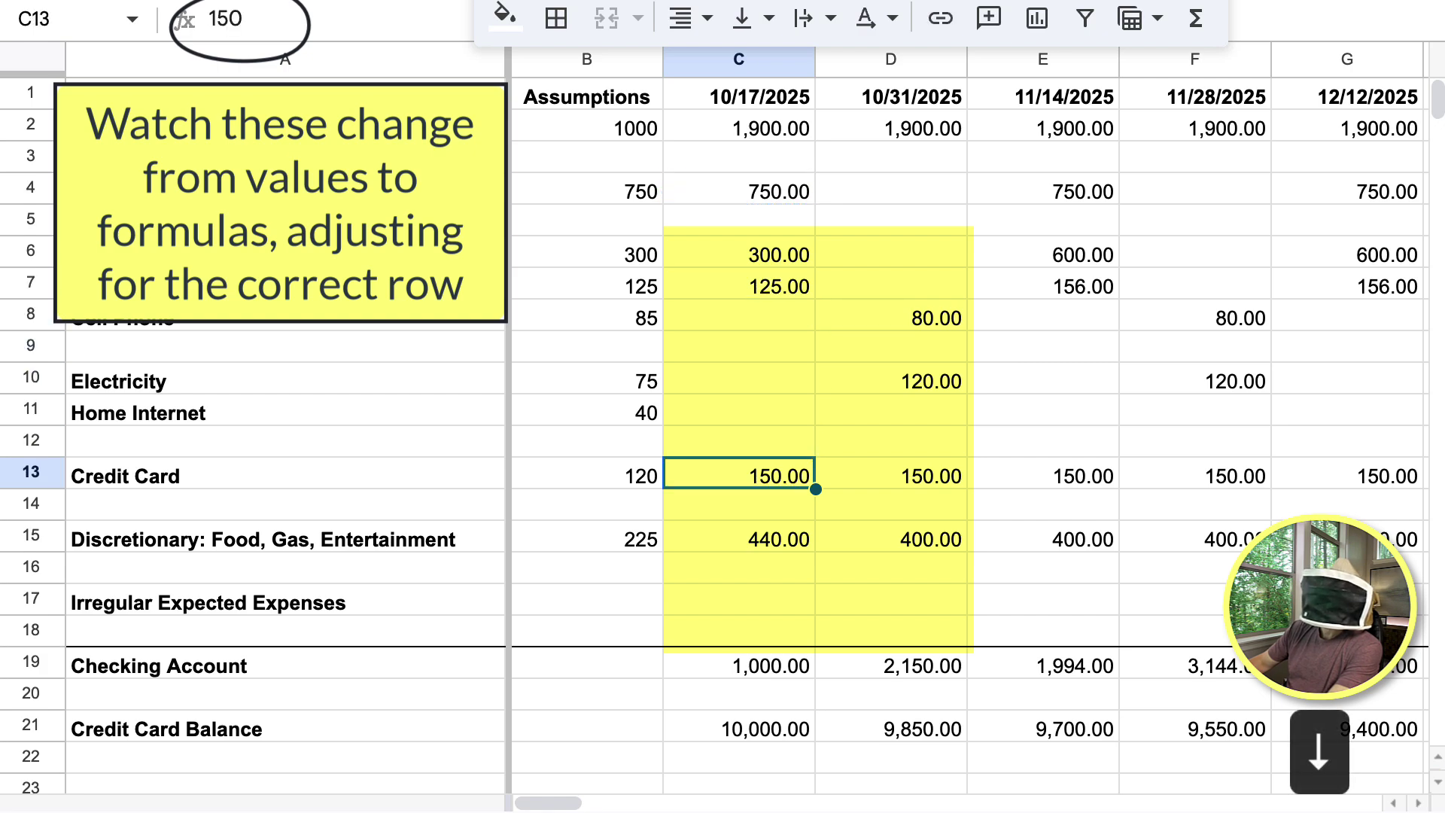
key(ctrl+v)
key(Down)
key(Down)
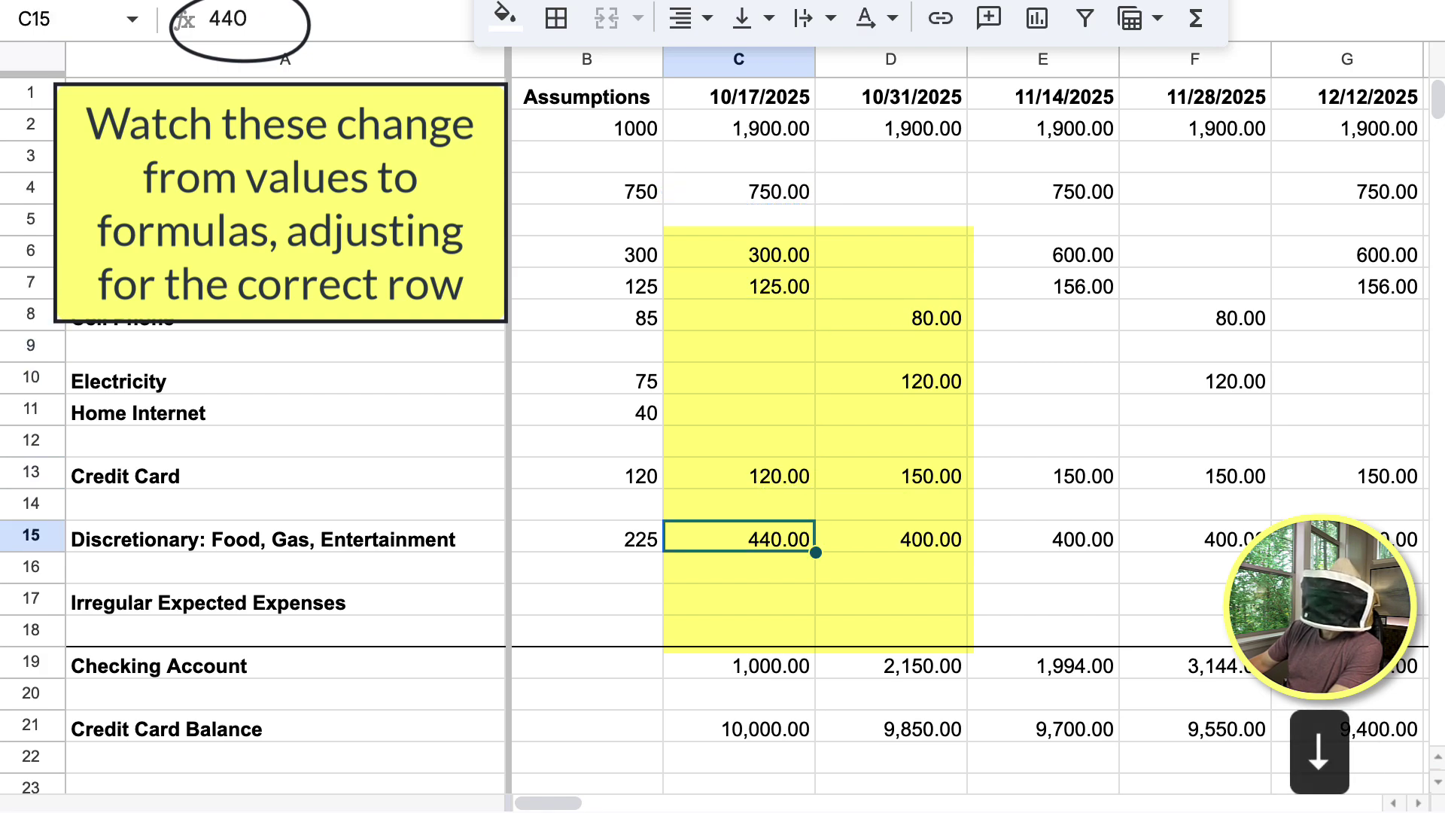
key(super+v)
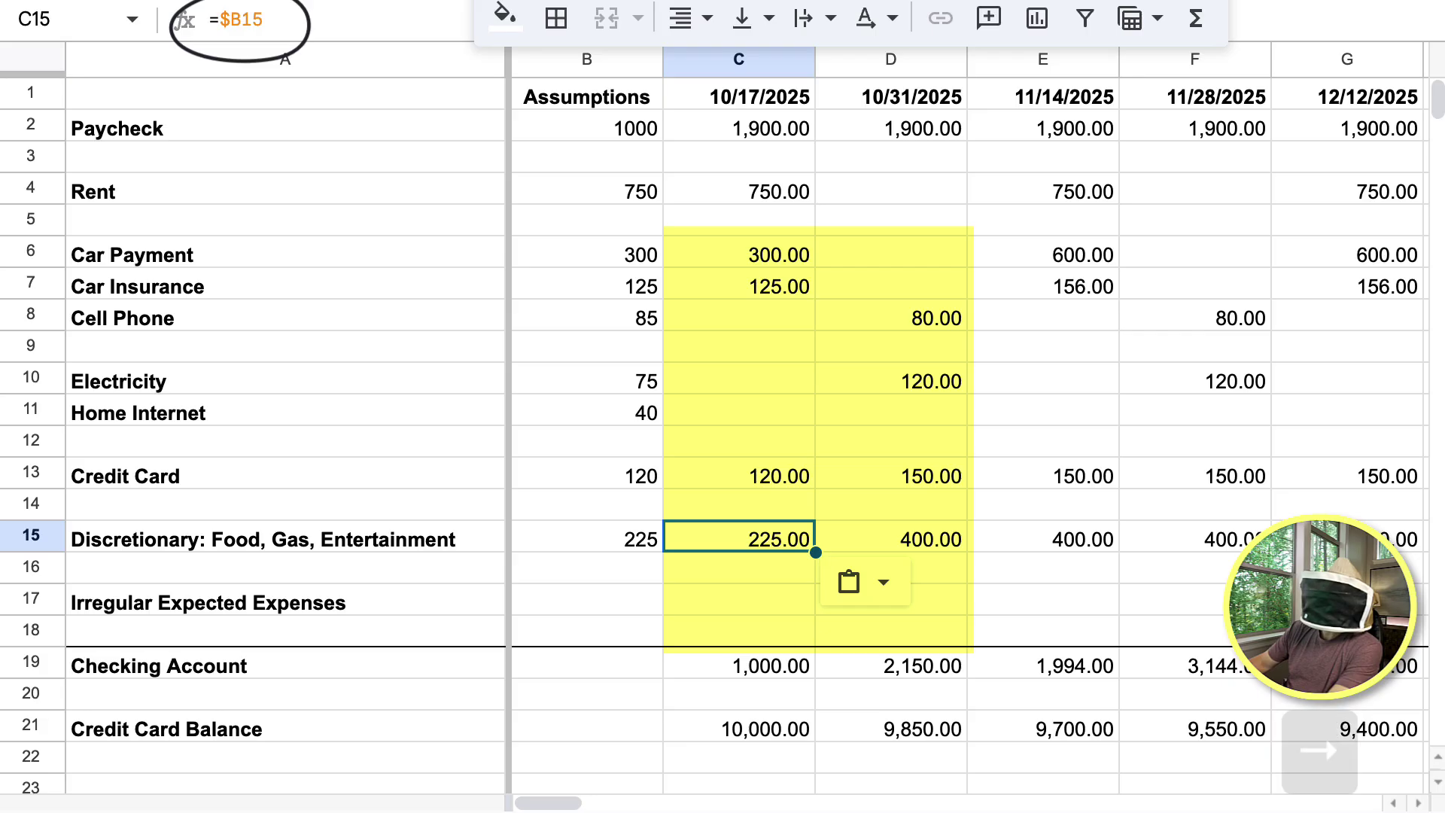
Inspect the pasted formulas in C6, C7, C13 and C15 to compare their row references with the assumptions.
key(Right)
click(738, 253)
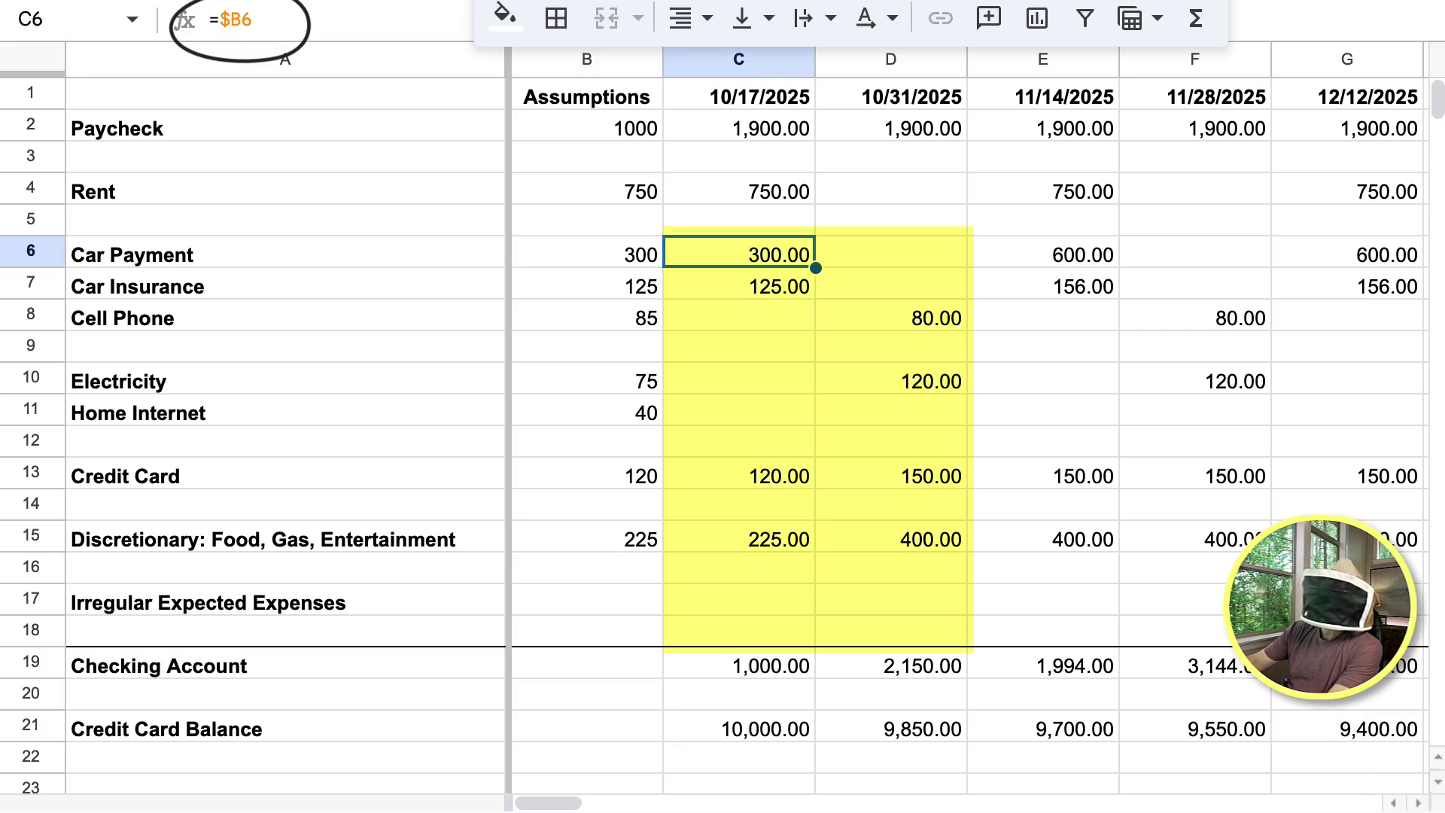
key(Down)
click(738, 473)
click(738, 536)
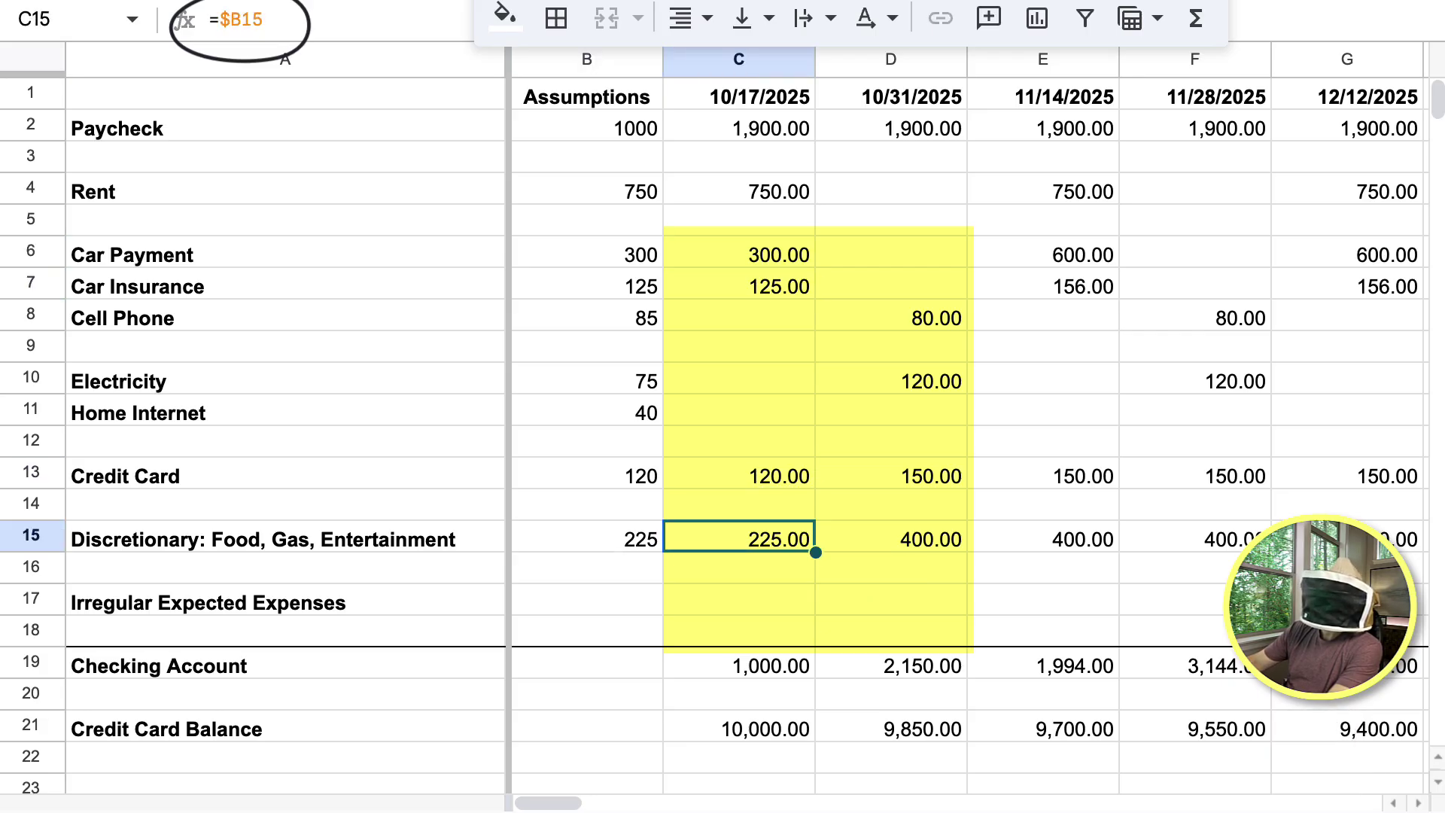
click(586, 473)
click(739, 473)
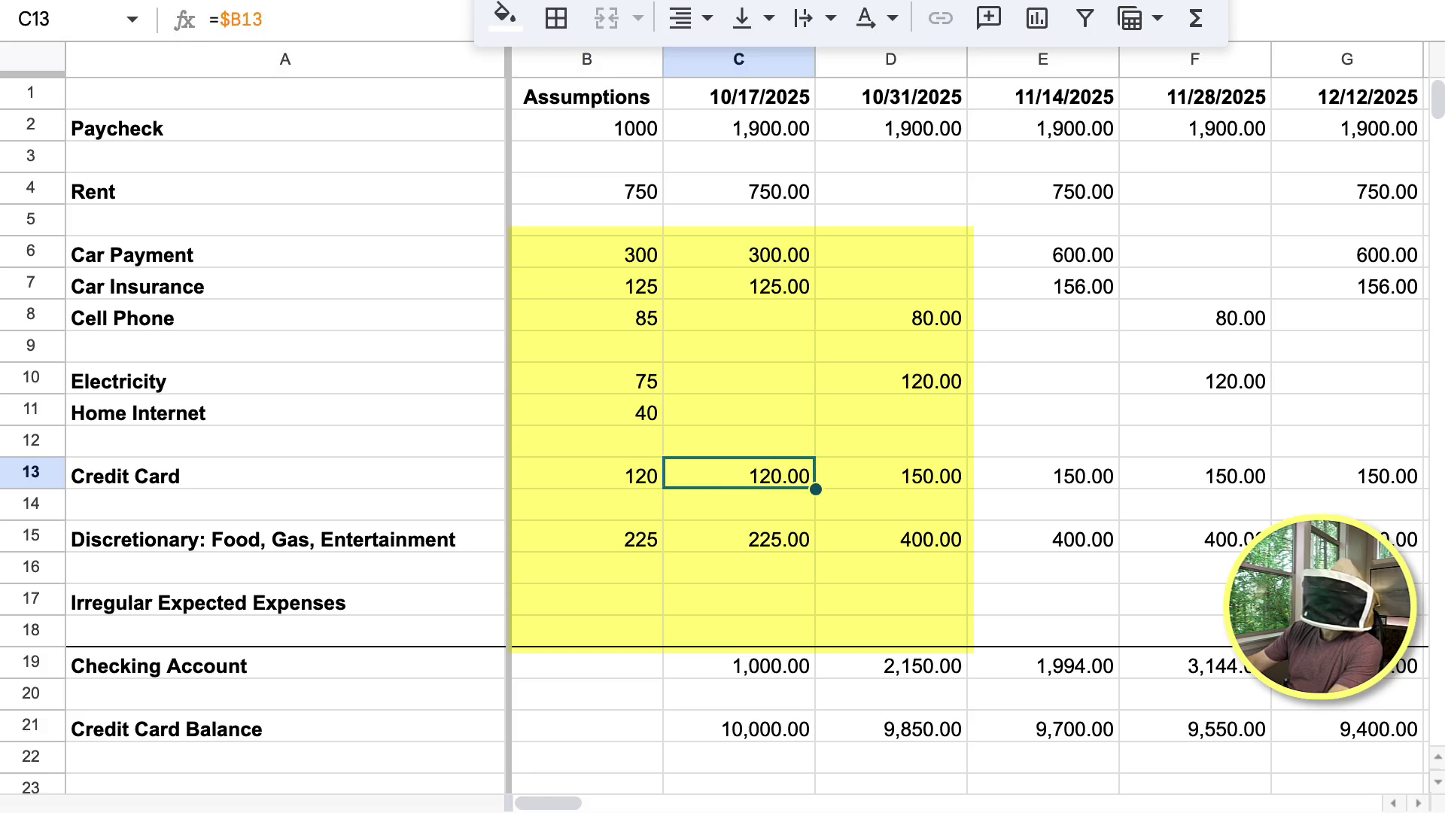
click(738, 252)
Copy the Rent formula from C4 into the 10/31/2025 Cell Phone cell D8 and Electricity cell D10.
click(738, 189)
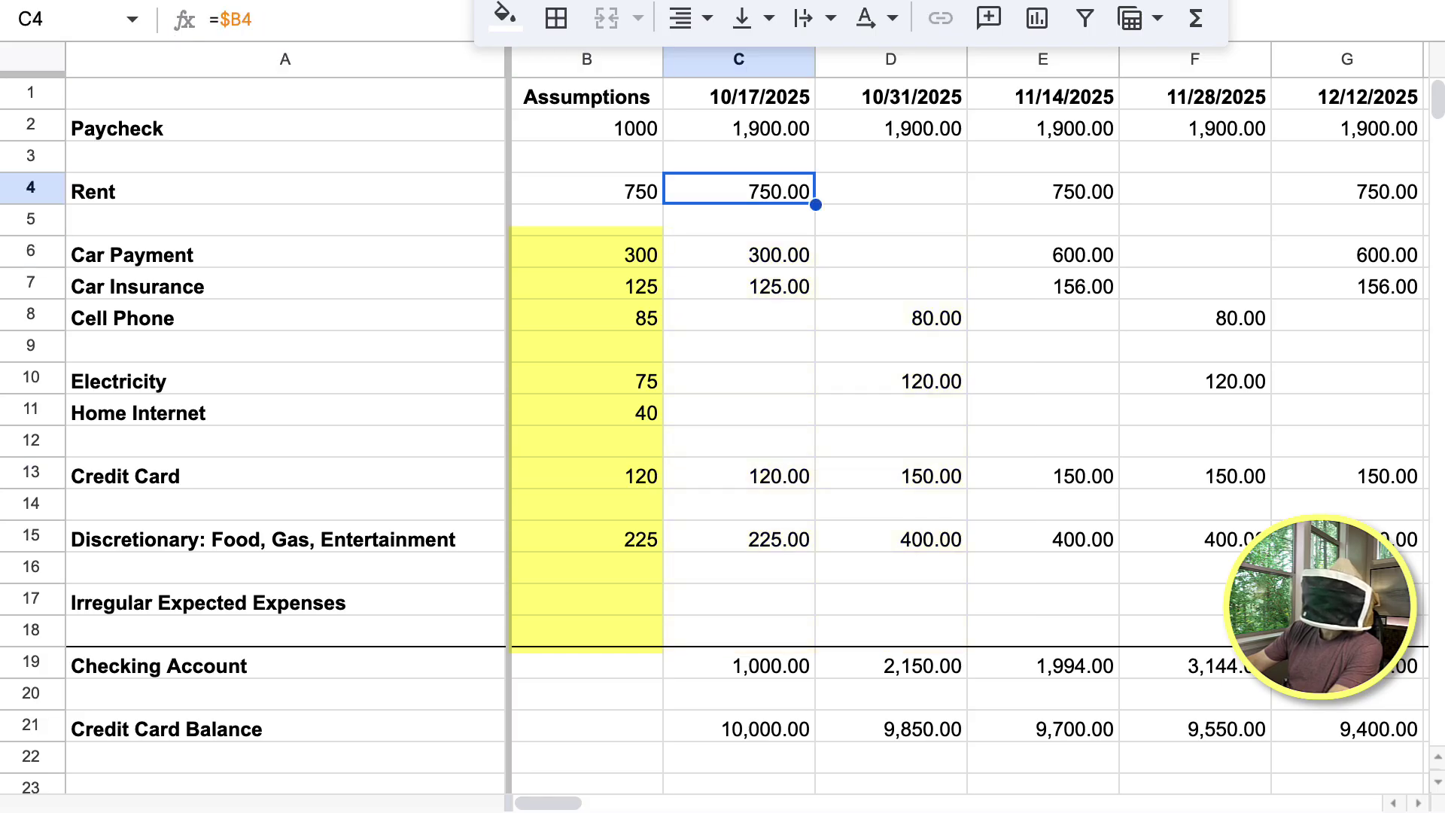
key(super+c)
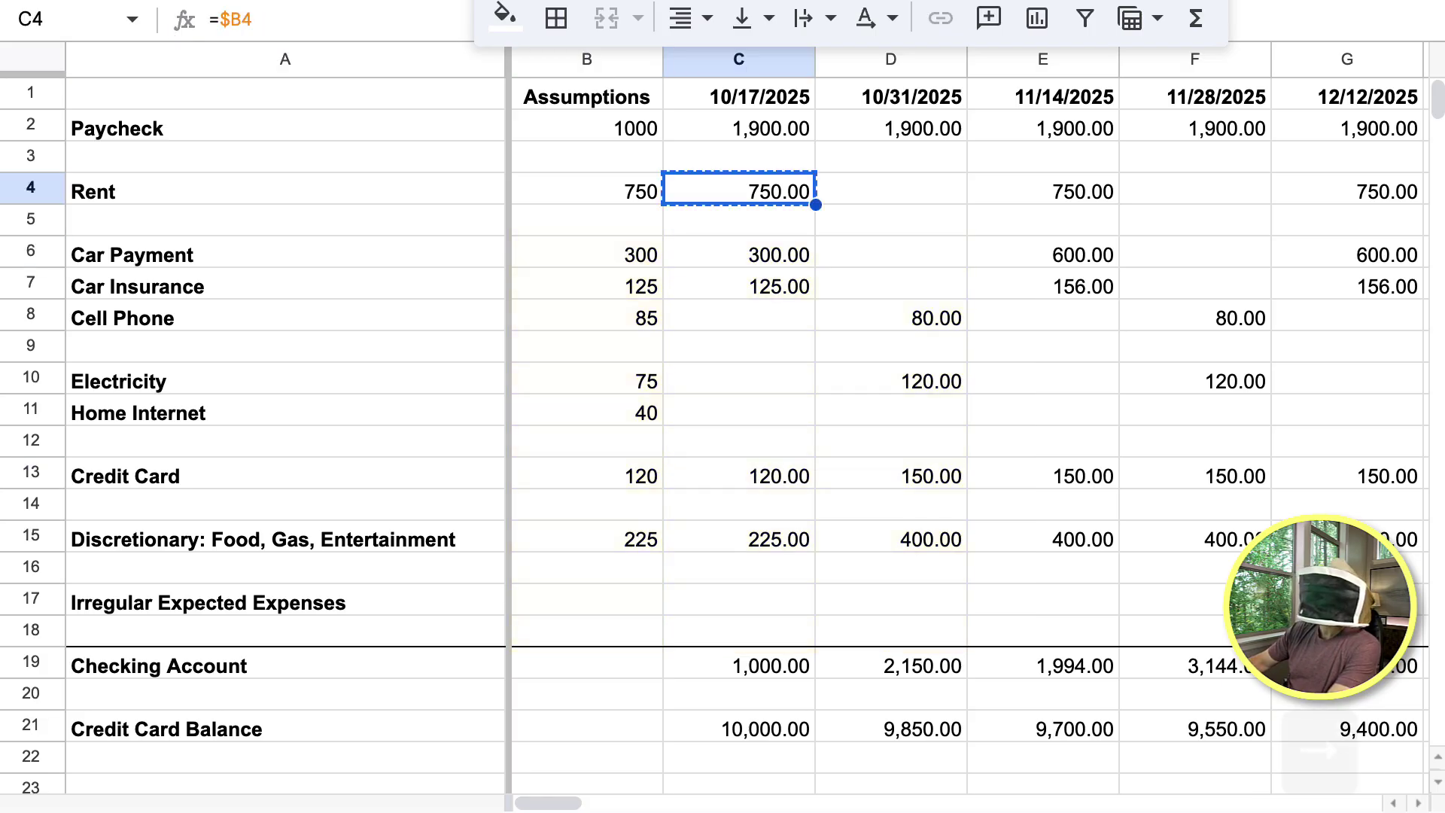
key(Right)
key(Down)
key(Down)
key(Down)
key(Down)
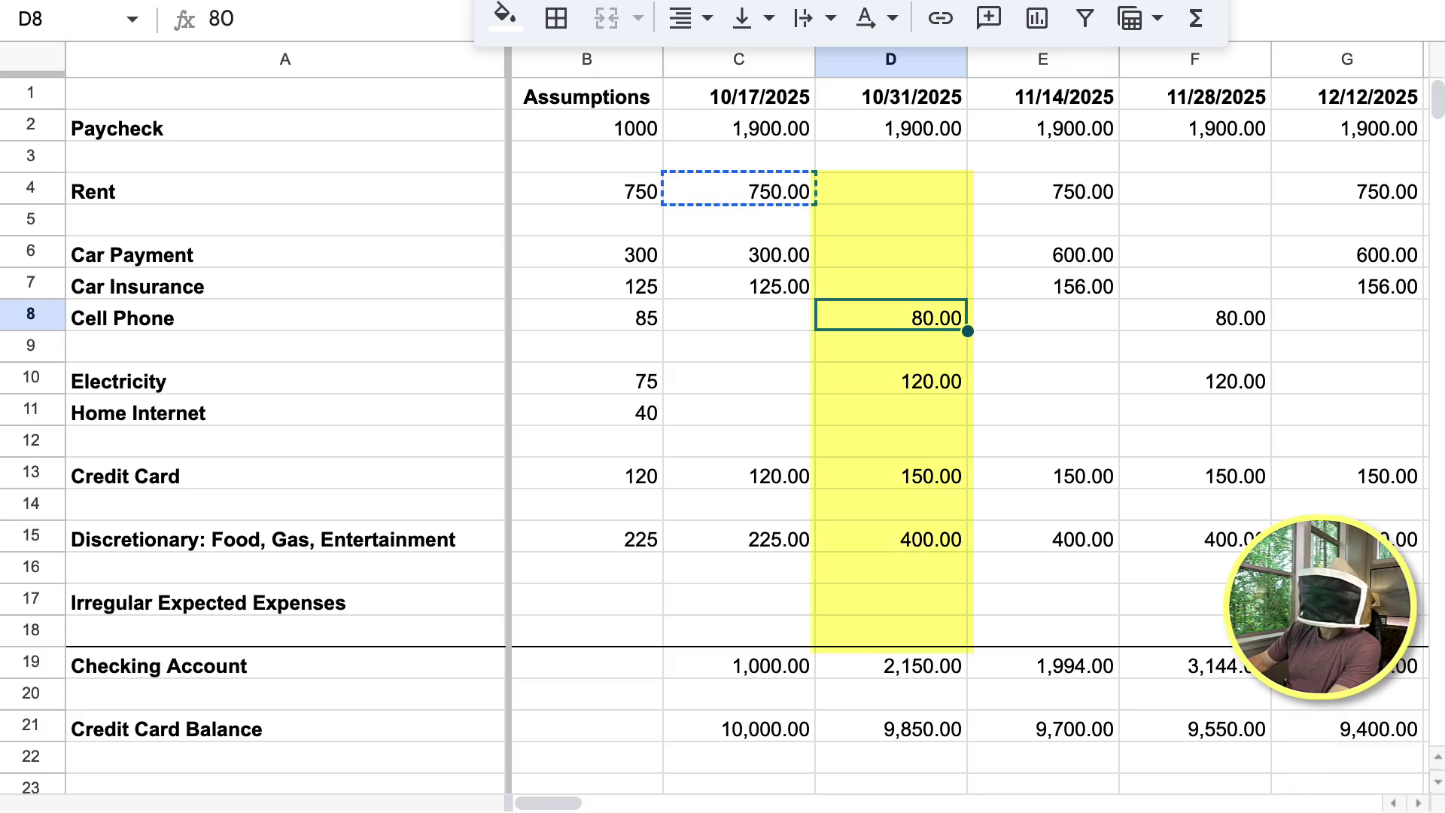
key(super+v)
key(Down)
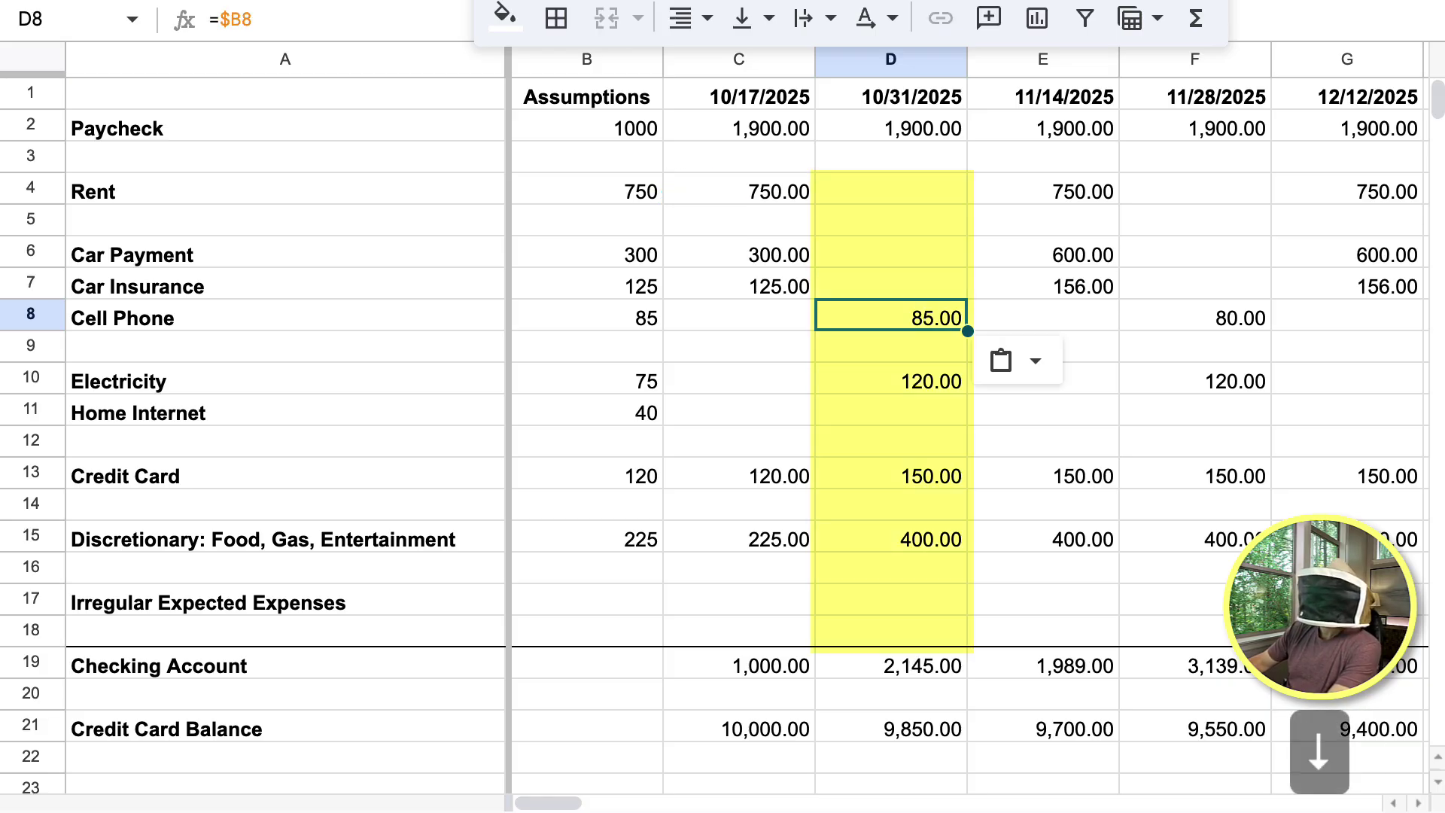
key(Down)
key(super+v)
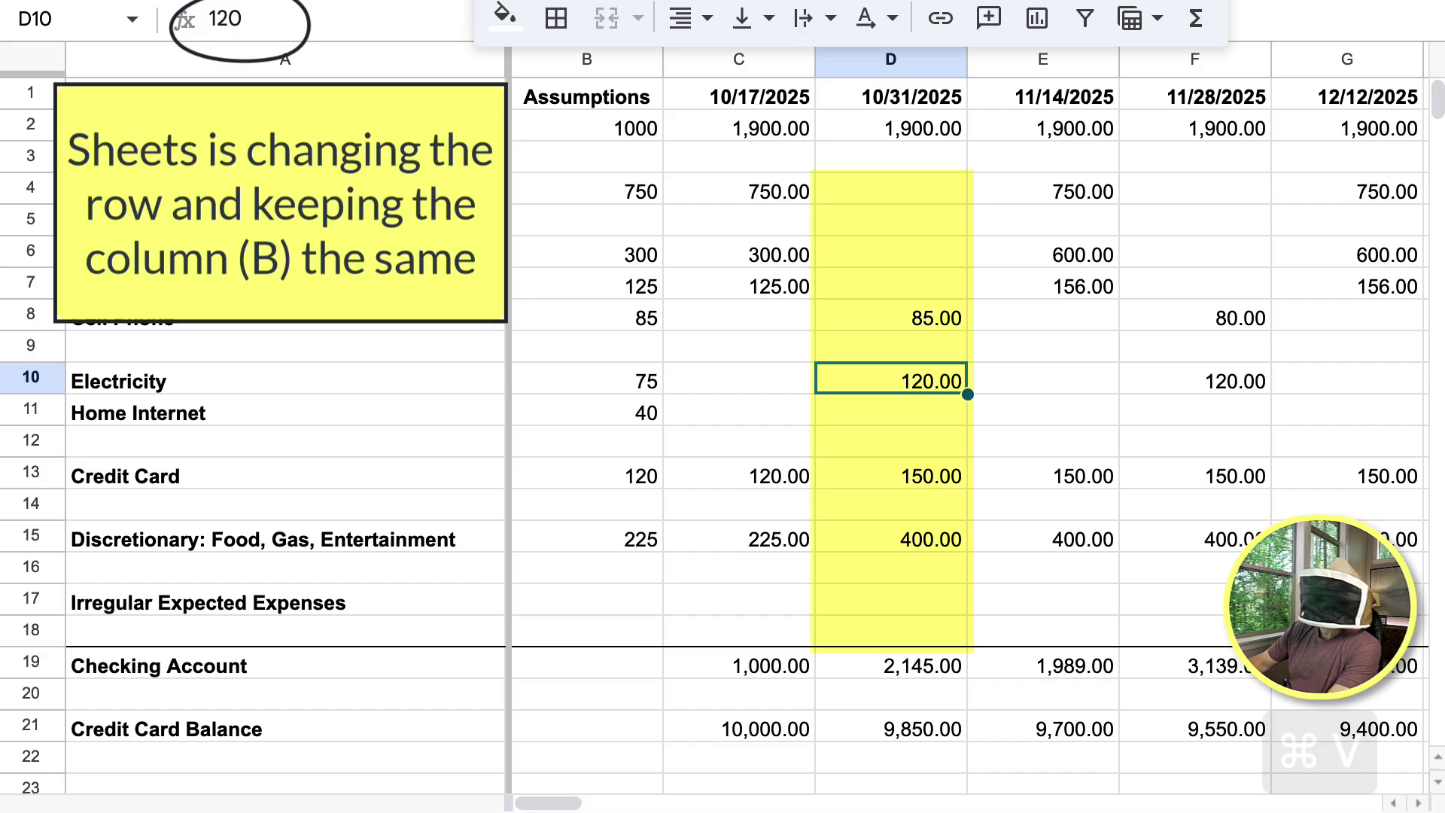
Paste the copied formula into the 10/31/2025 Credit Card cell D13 and Discretionary cell D15.
key(Down)
key(Down)
key(Down)
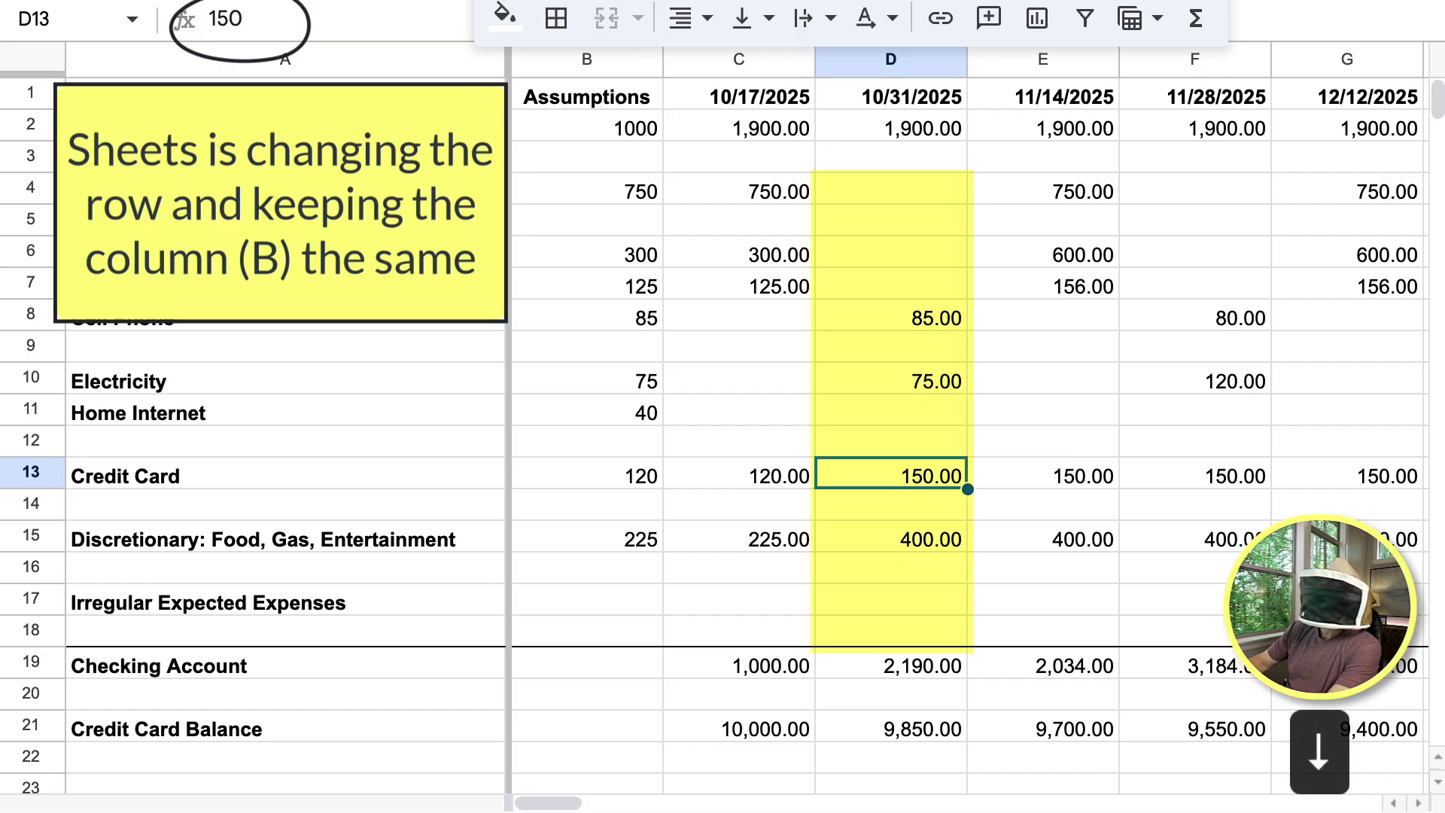
key(super+v)
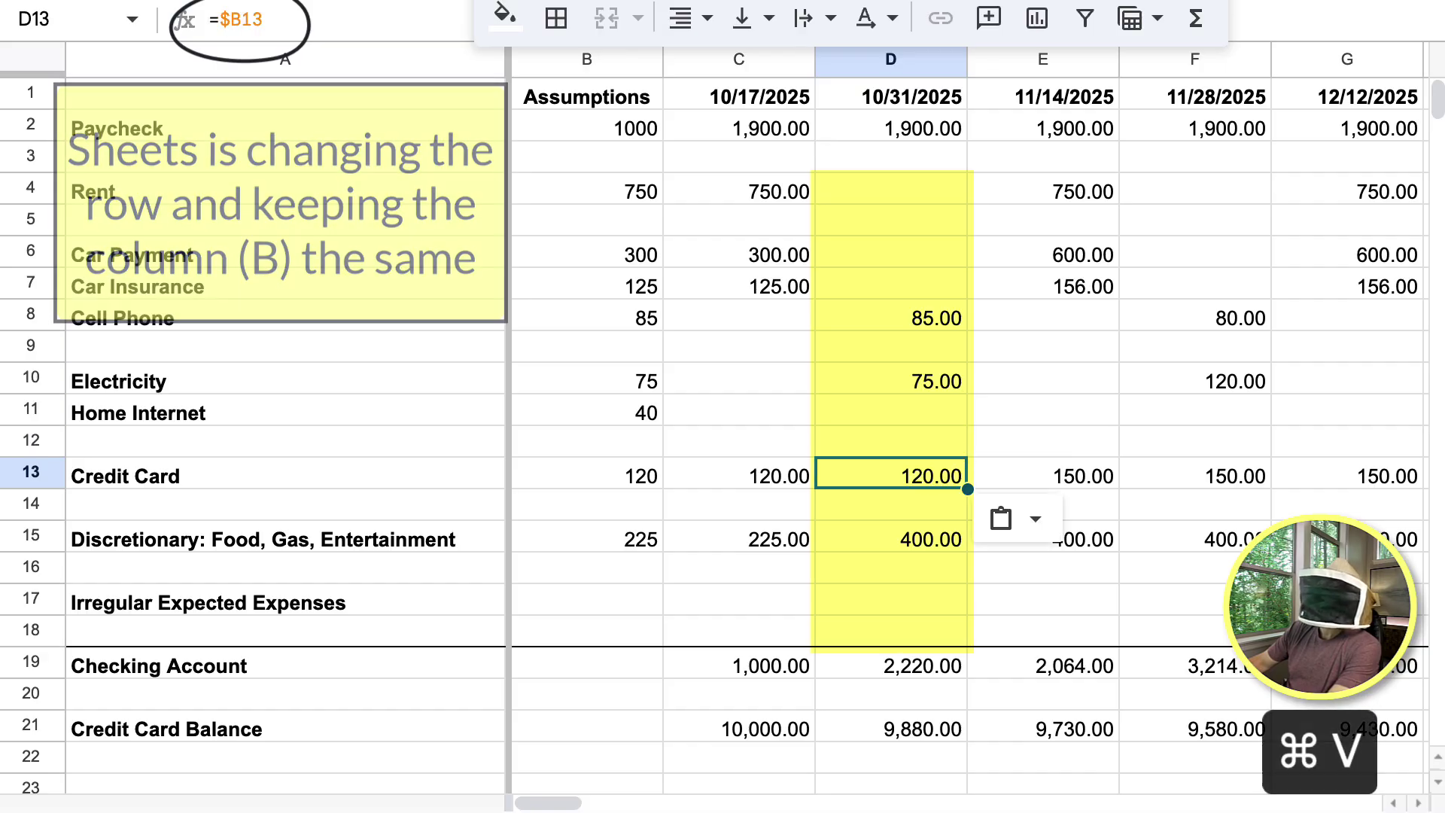
key(Up)
key(Down)
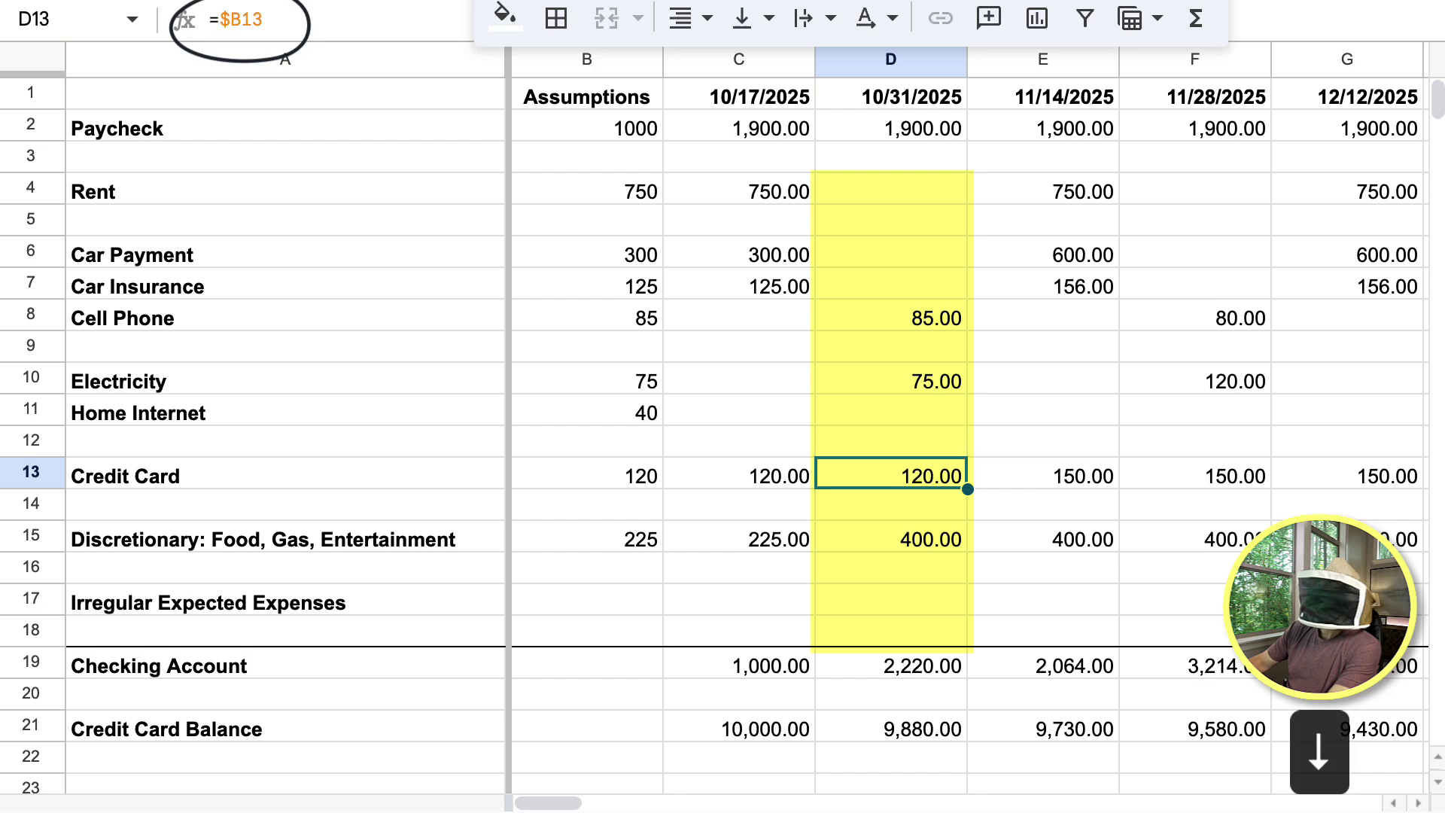
key(super+z)
text(=$B13)
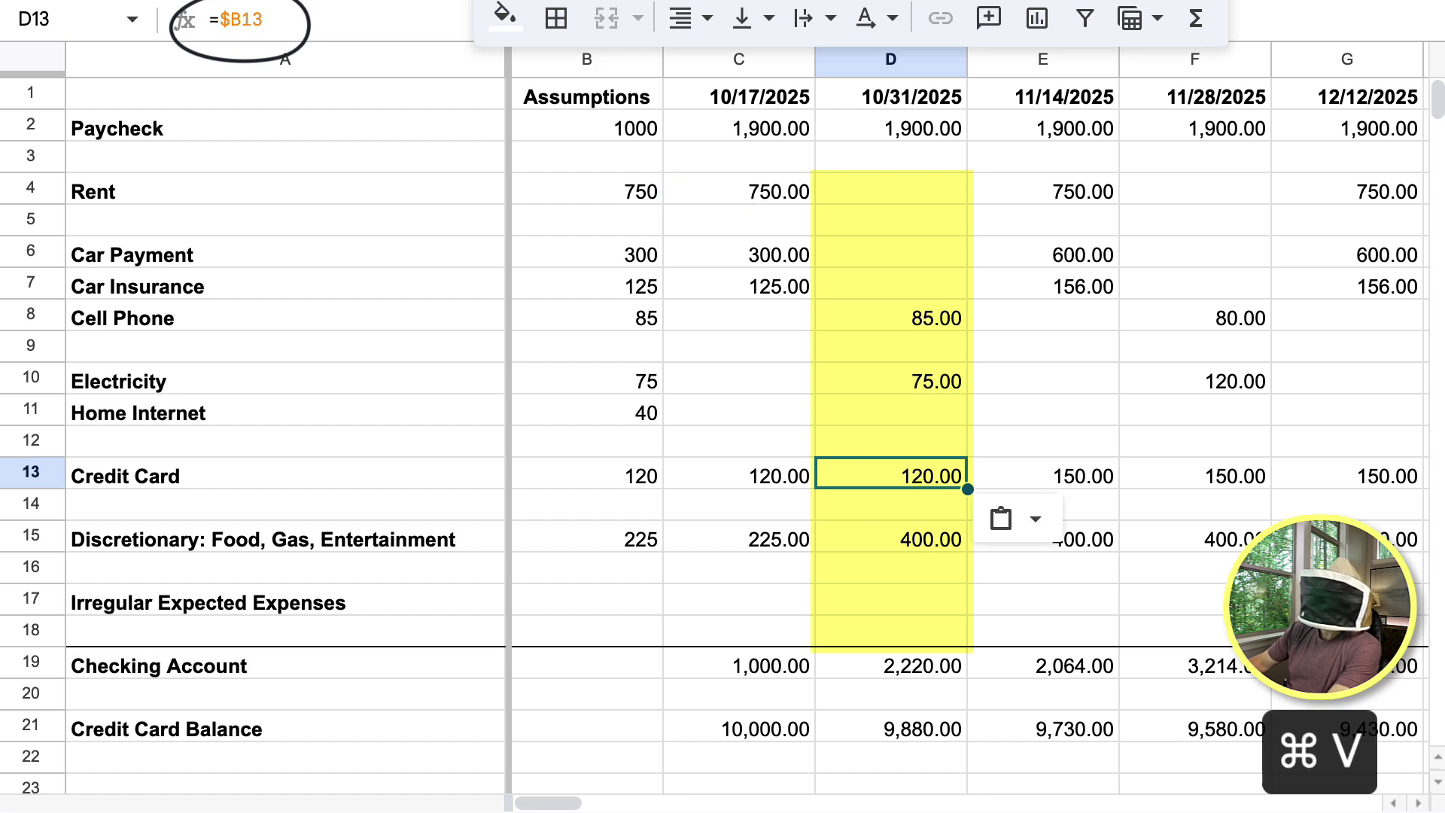
key(Down)
key(Down)
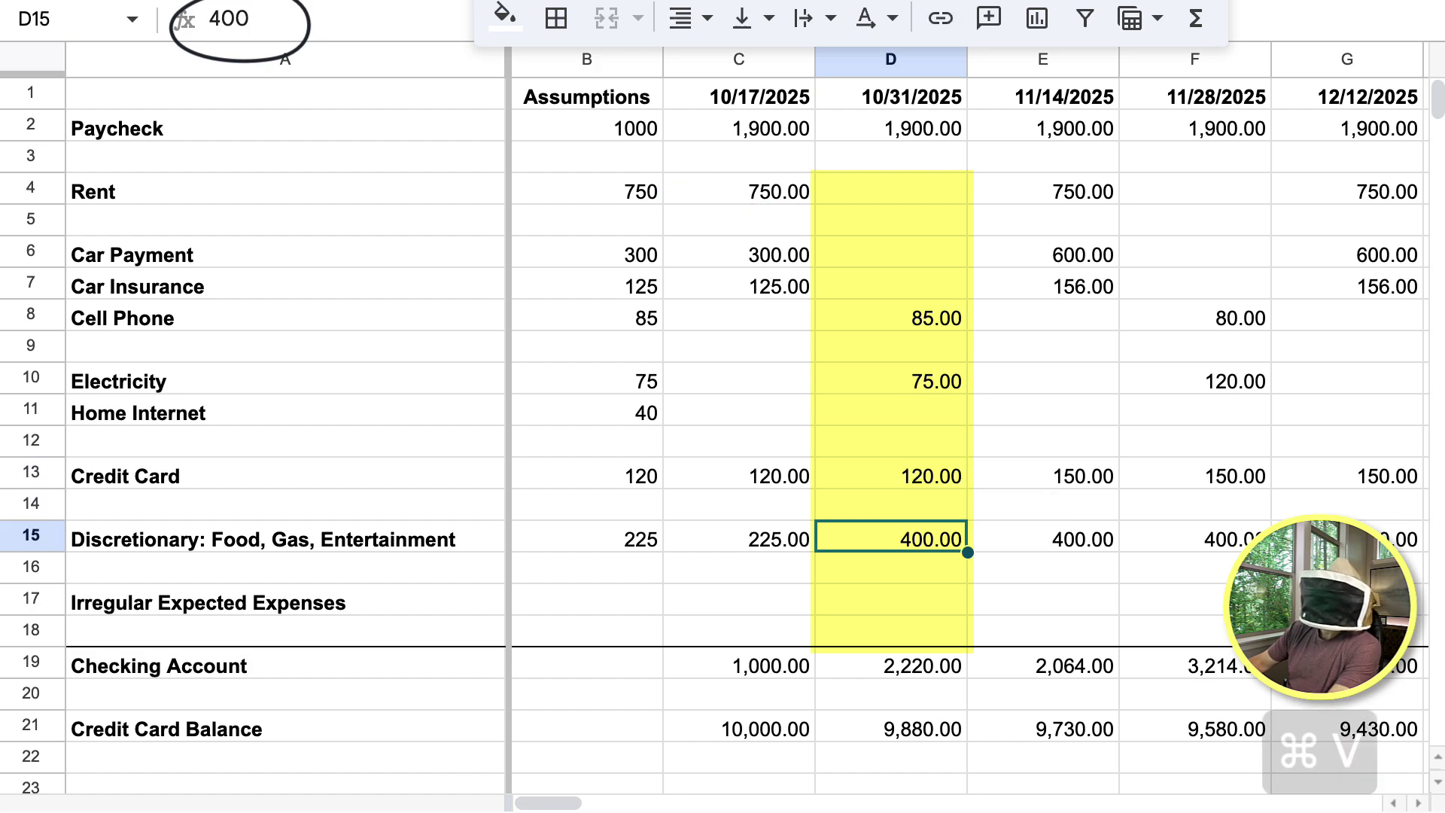
text(225.00)
key(Down)
key(Down)
key(Down)
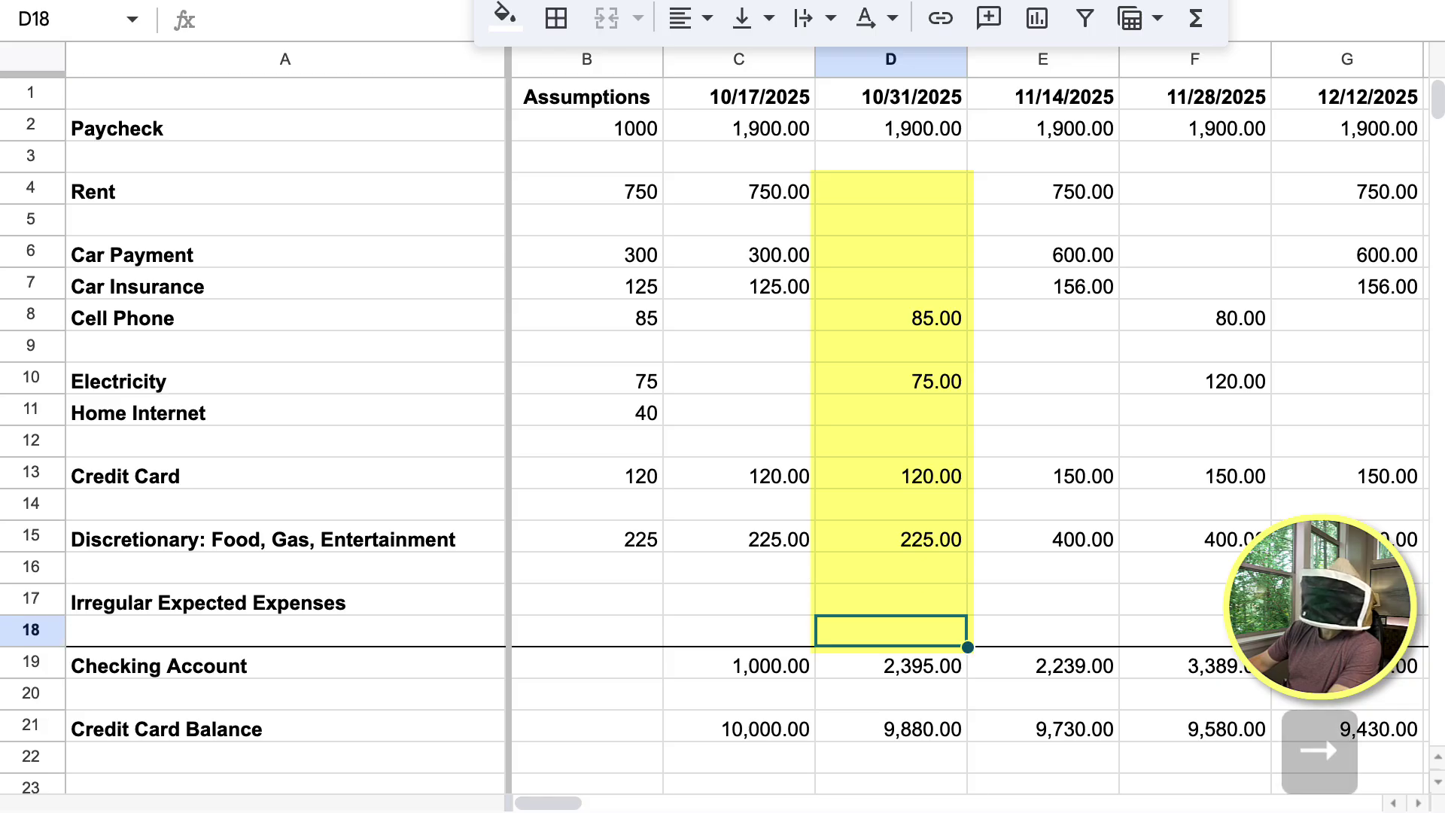
Copy the Rent formula from C4 into the 10/17/2025 Paycheck cell C2 so it reads =$B2.
key(Up)
key(Up)
key(Up)
key(Up)
key(Up)
key(Up)
key(Up)
key(Up)
key(Up)
key(Up)
key(Up)
key(Up)
key(Up)
key(Up)
key(Up)
key(Up)
key(Left)
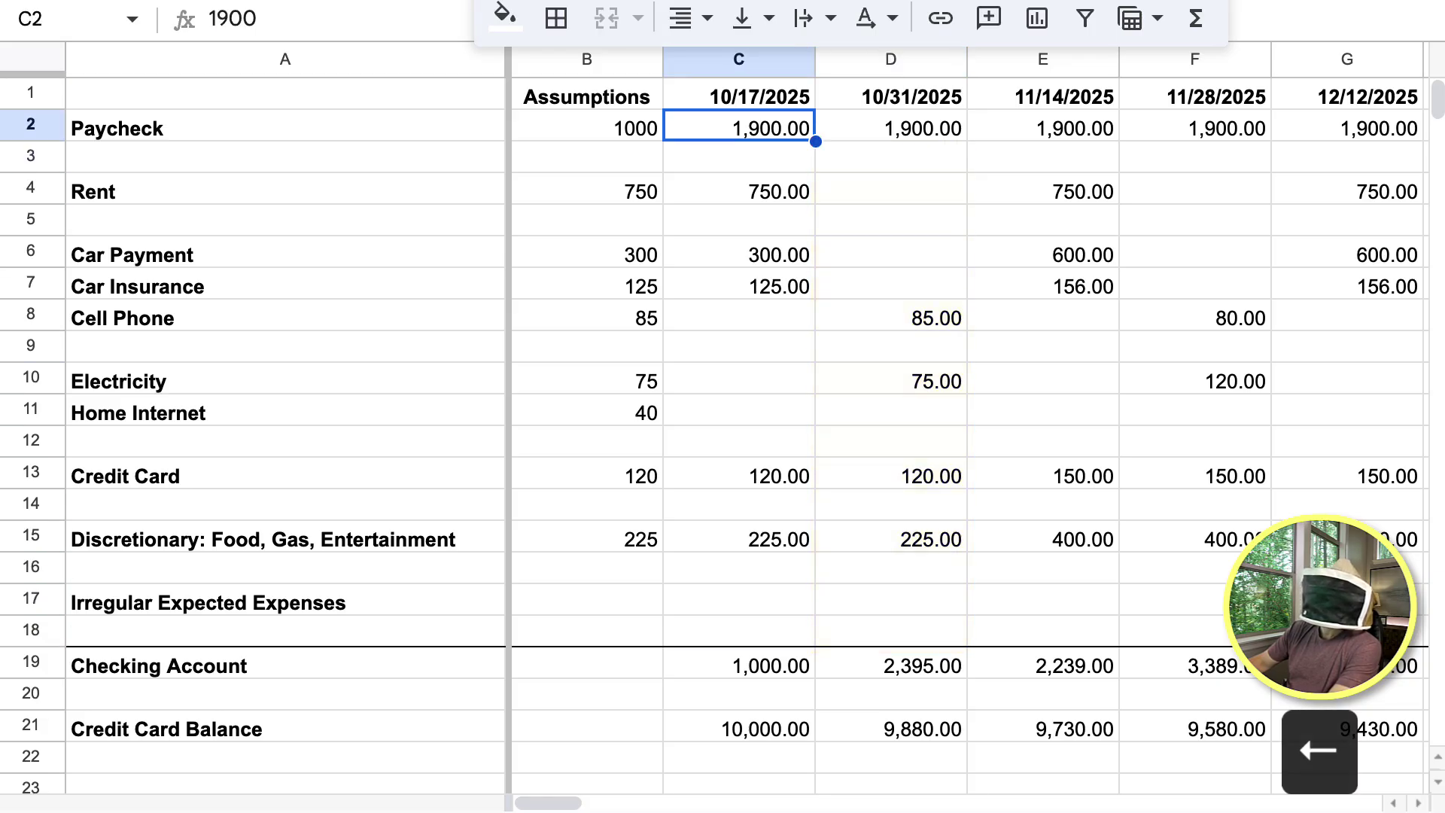
key(Down)
key(Down)
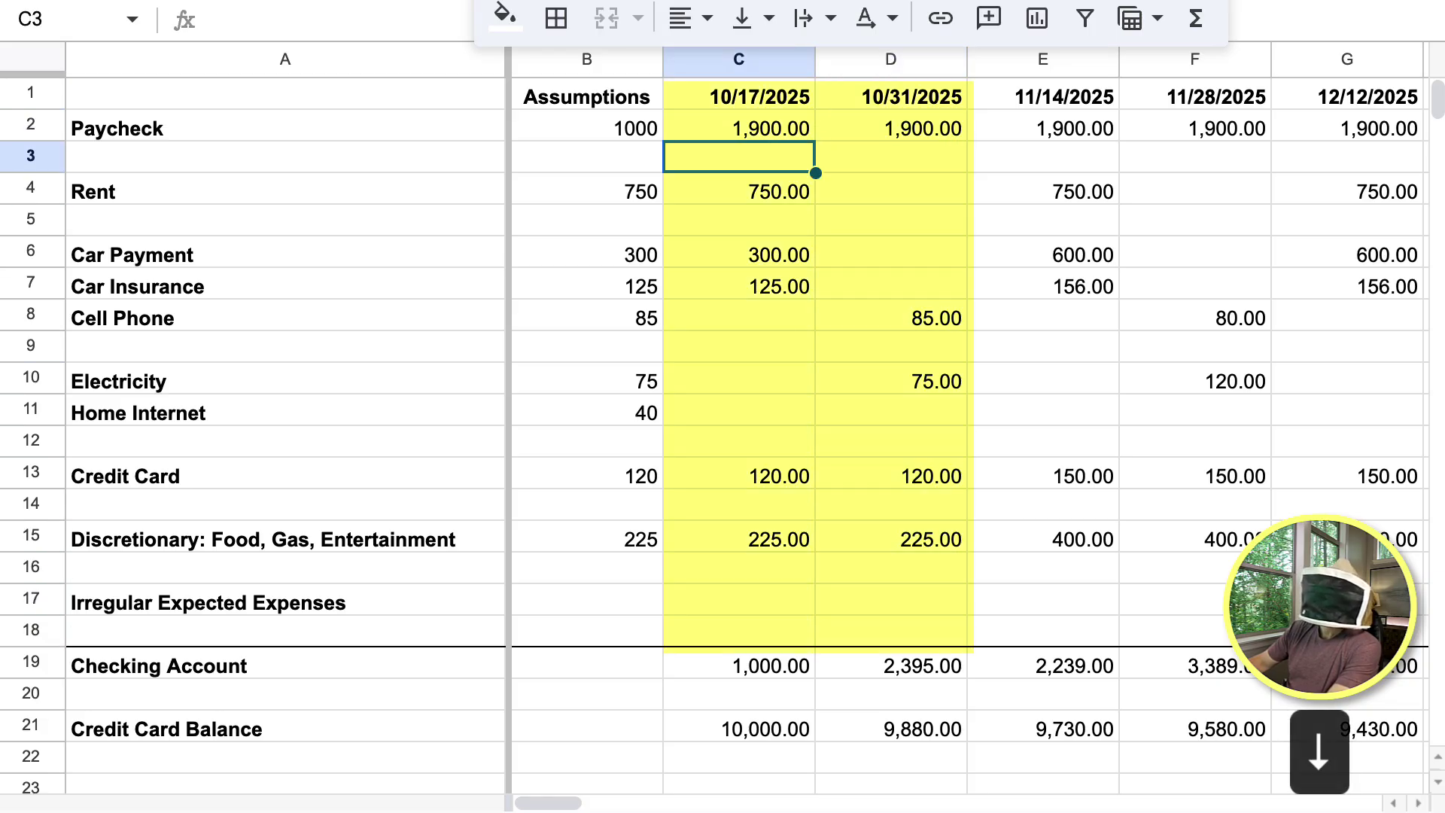
key(super+c)
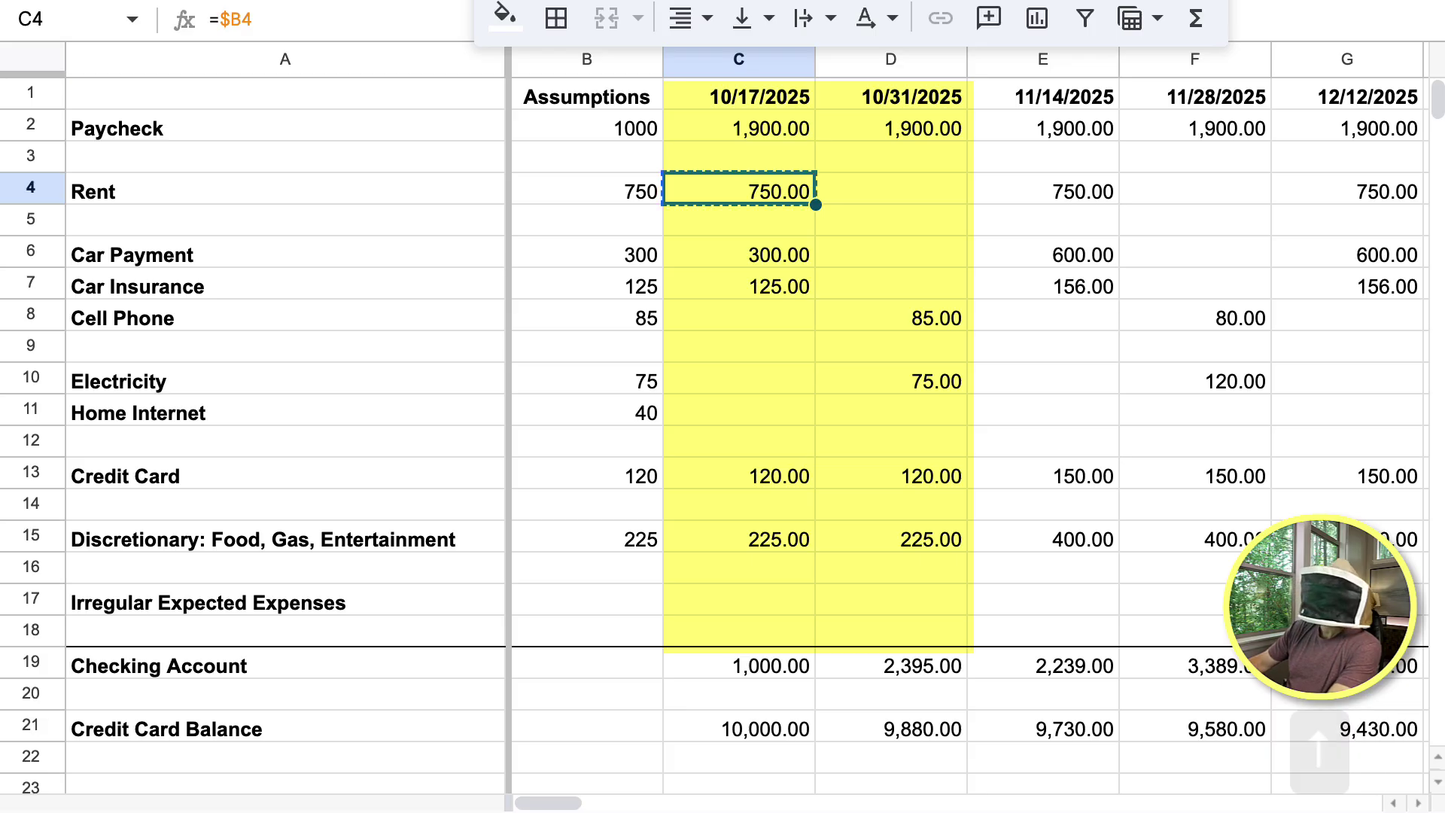
key(Up)
key(Up)
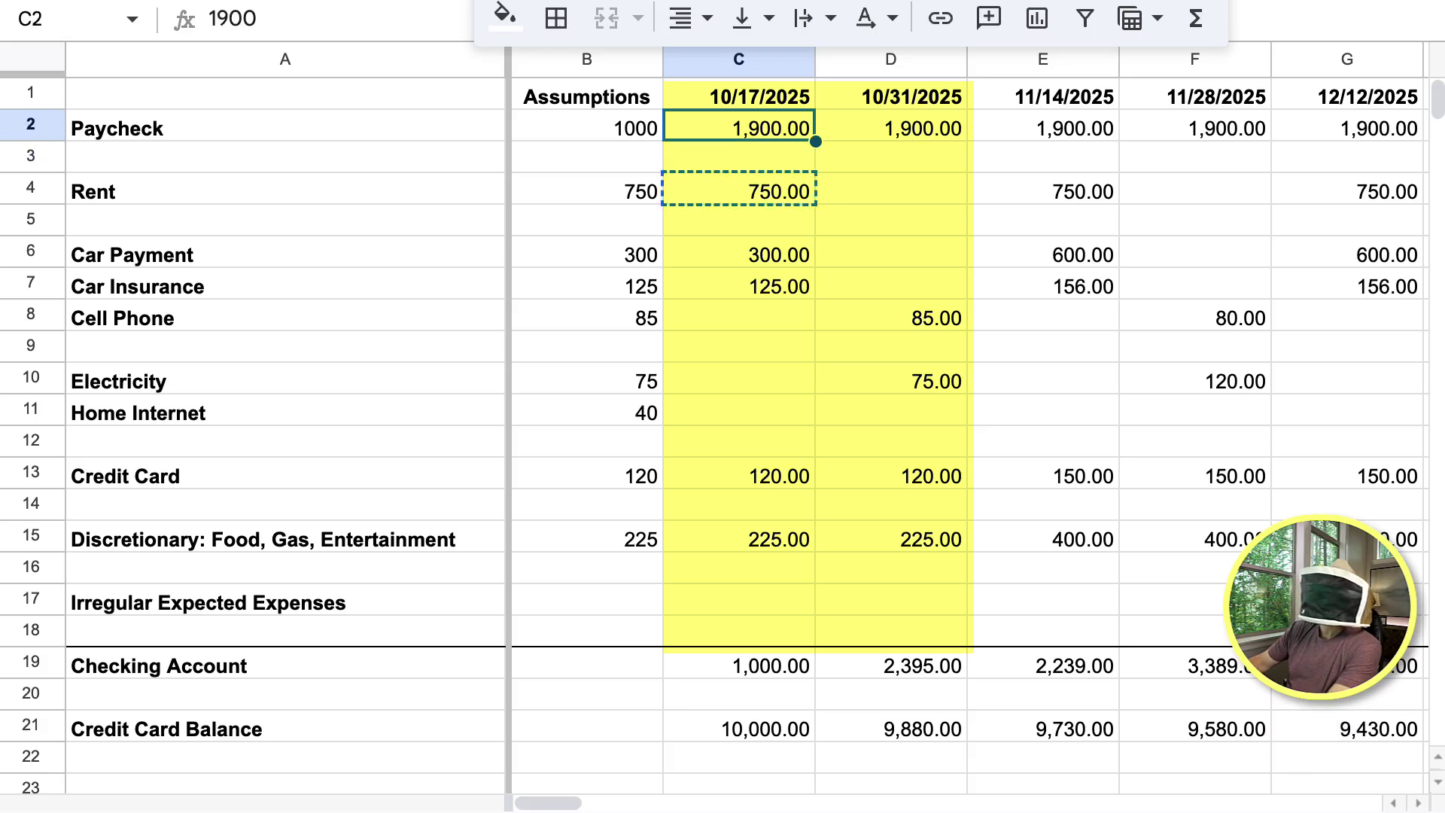
key(super+v)
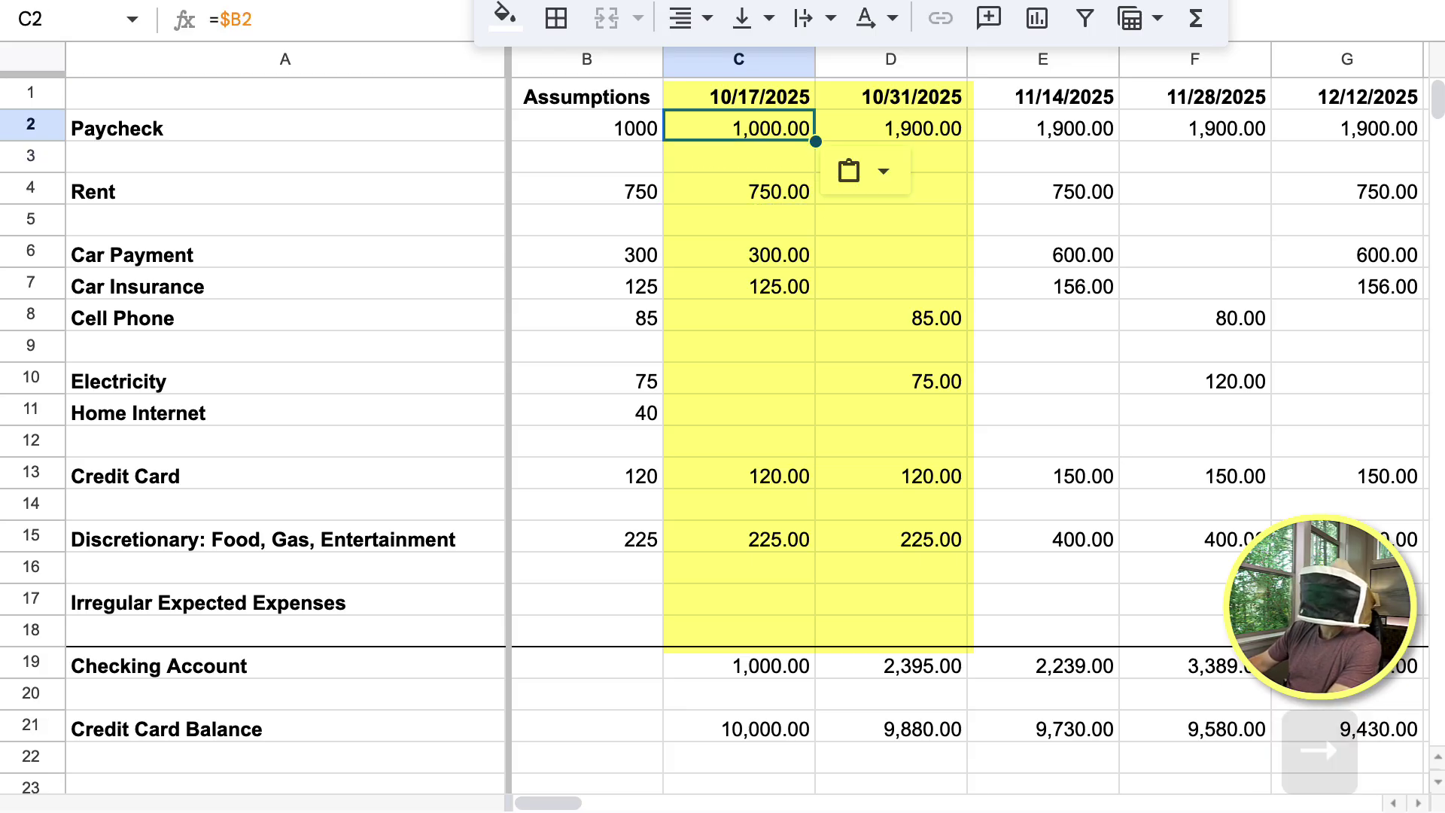
Paste the copied column-locked formula into the 10/31/2025 Paycheck cell D2.
key(Right)
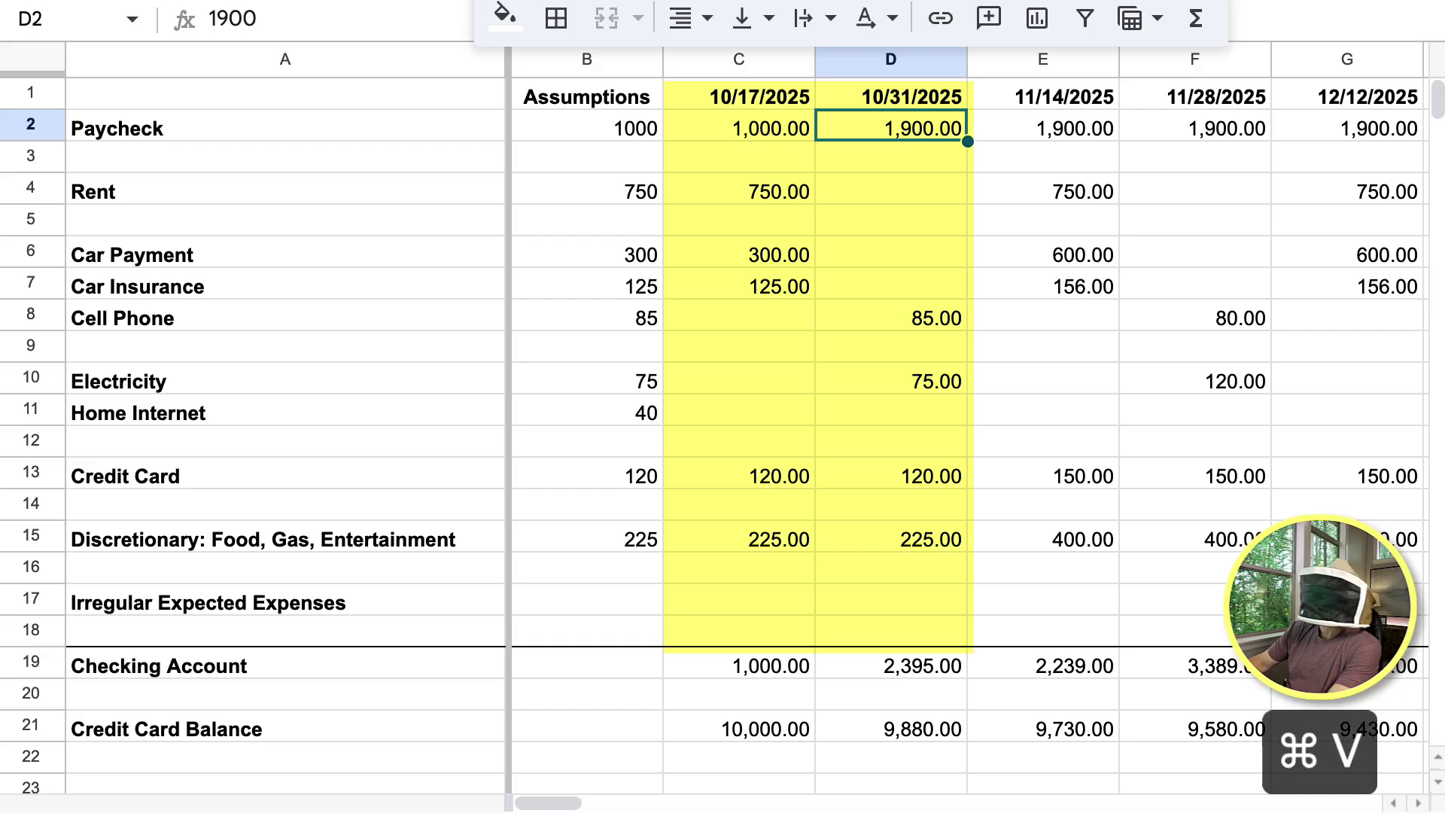
key(super+v)
Review the 10/17/2025 and 10/31/2025 entries in C2:D18 against the Assumptions column.
key(Left)
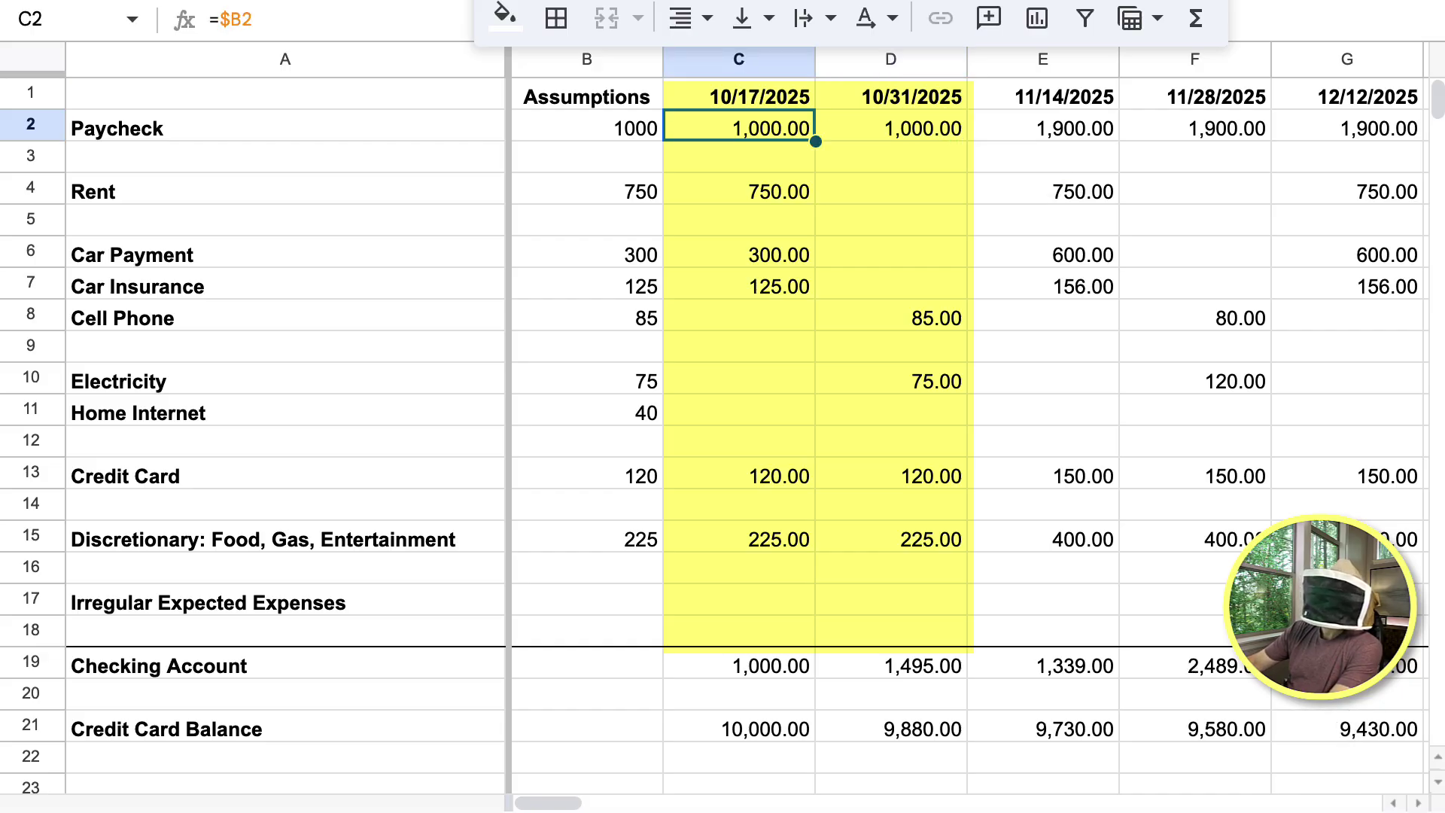
key(shift+Right)
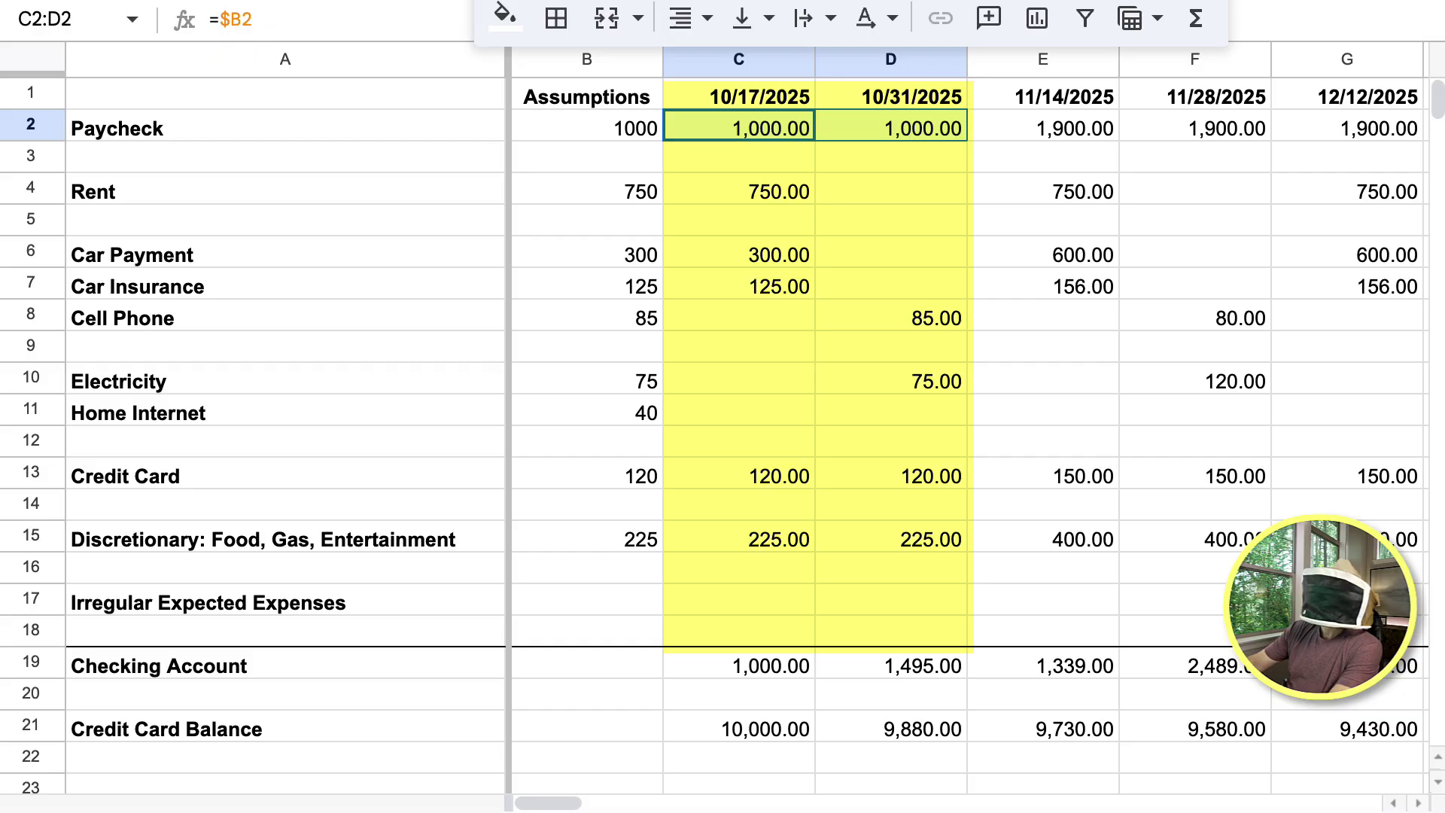
key(shift+Down)
key(shift+Down)
key(shift+Down)
key(shift+Down)
key(shift+Down)
key(shift+Down)
key(shift+Down)
key(shift+Down)
key(shift+Down)
key(shift+Down)
key(shift+Down)
key(shift+Down)
key(shift+Down)
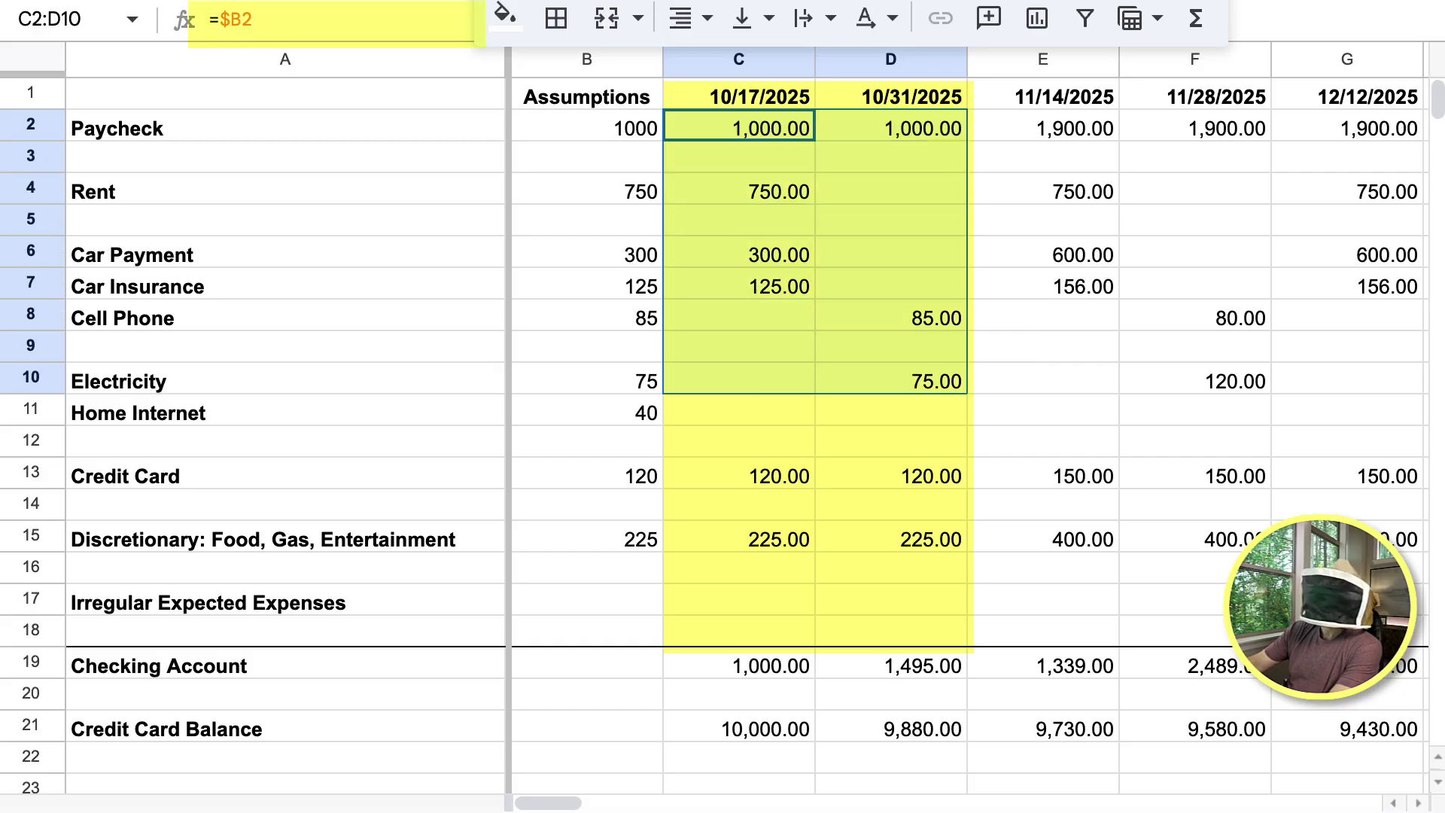
key(shift+Down)
key(shift+Down)
key(shift+Down)
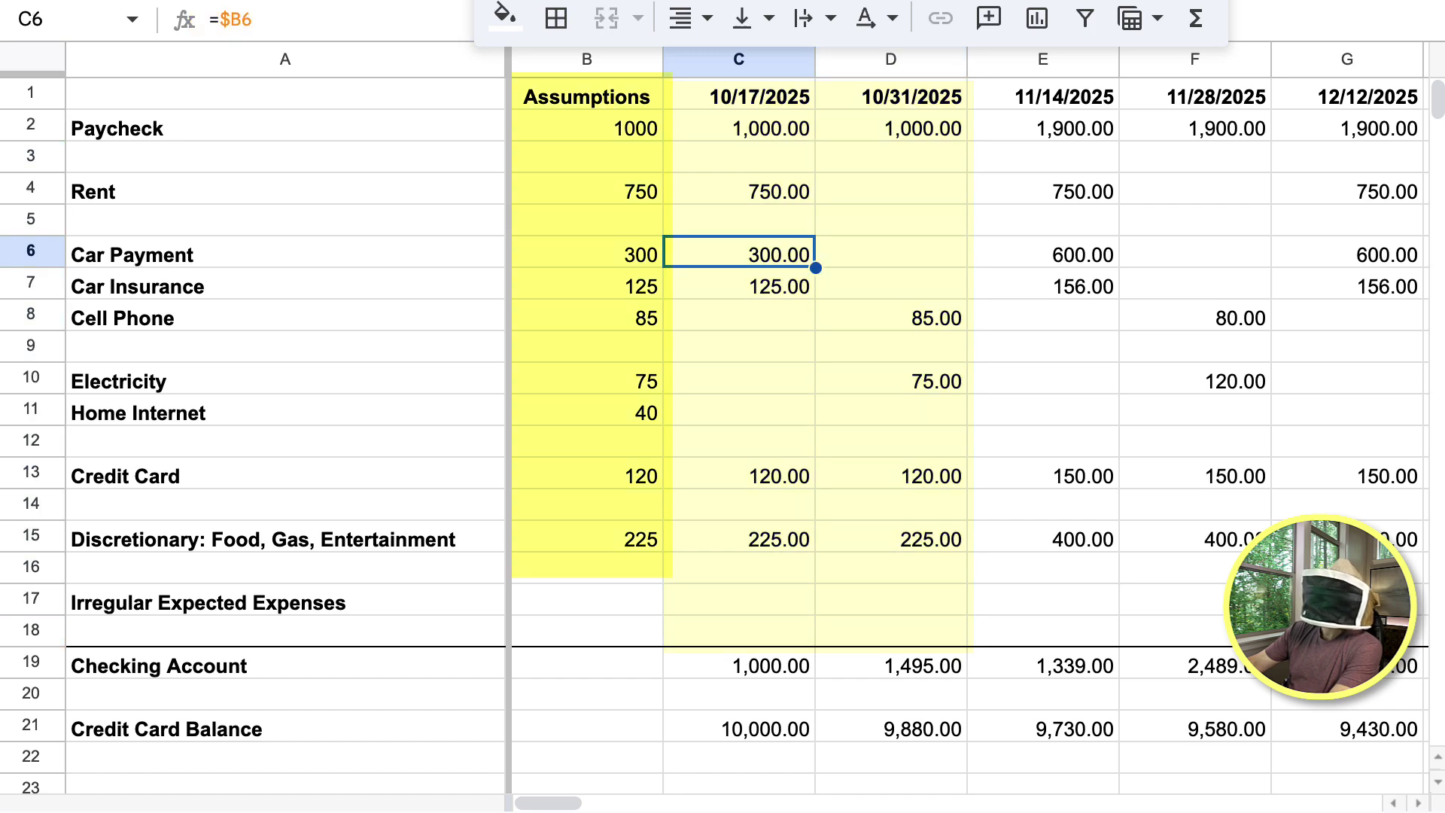
click(738, 128)
key(shift+Right)
key(shift+Down)
key(shift+Down)
key(shift+Down)
key(shift+Down)
key(shift+Down)
key(shift+Down)
key(shift+Down)
key(shift+Down)
key(shift+Down)
key(shift+Down)
key(shift+Down)
key(shift+Down)
key(shift+Down)
key(shift+Down)
key(shift+Down)
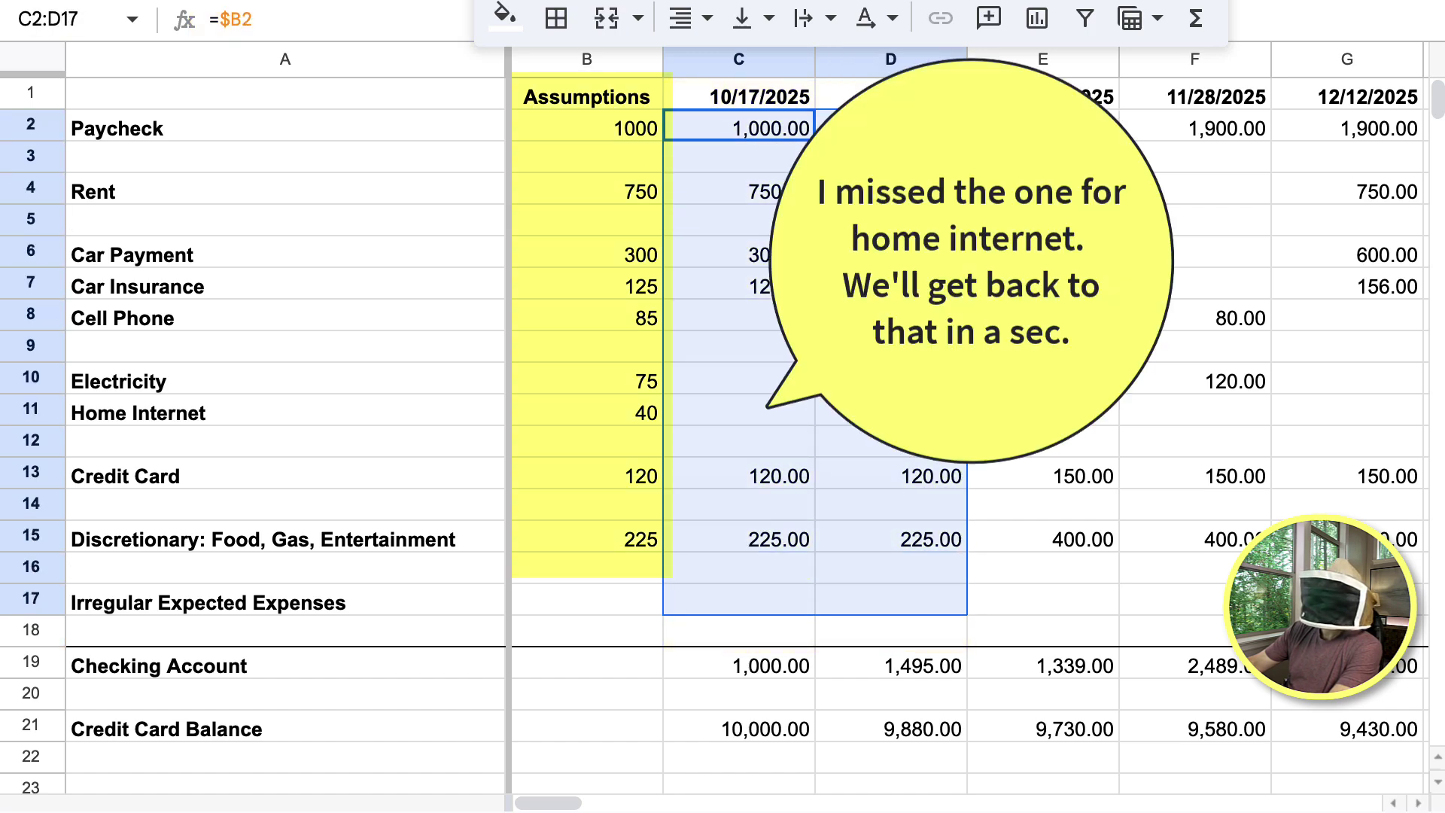
key(shift+Down)
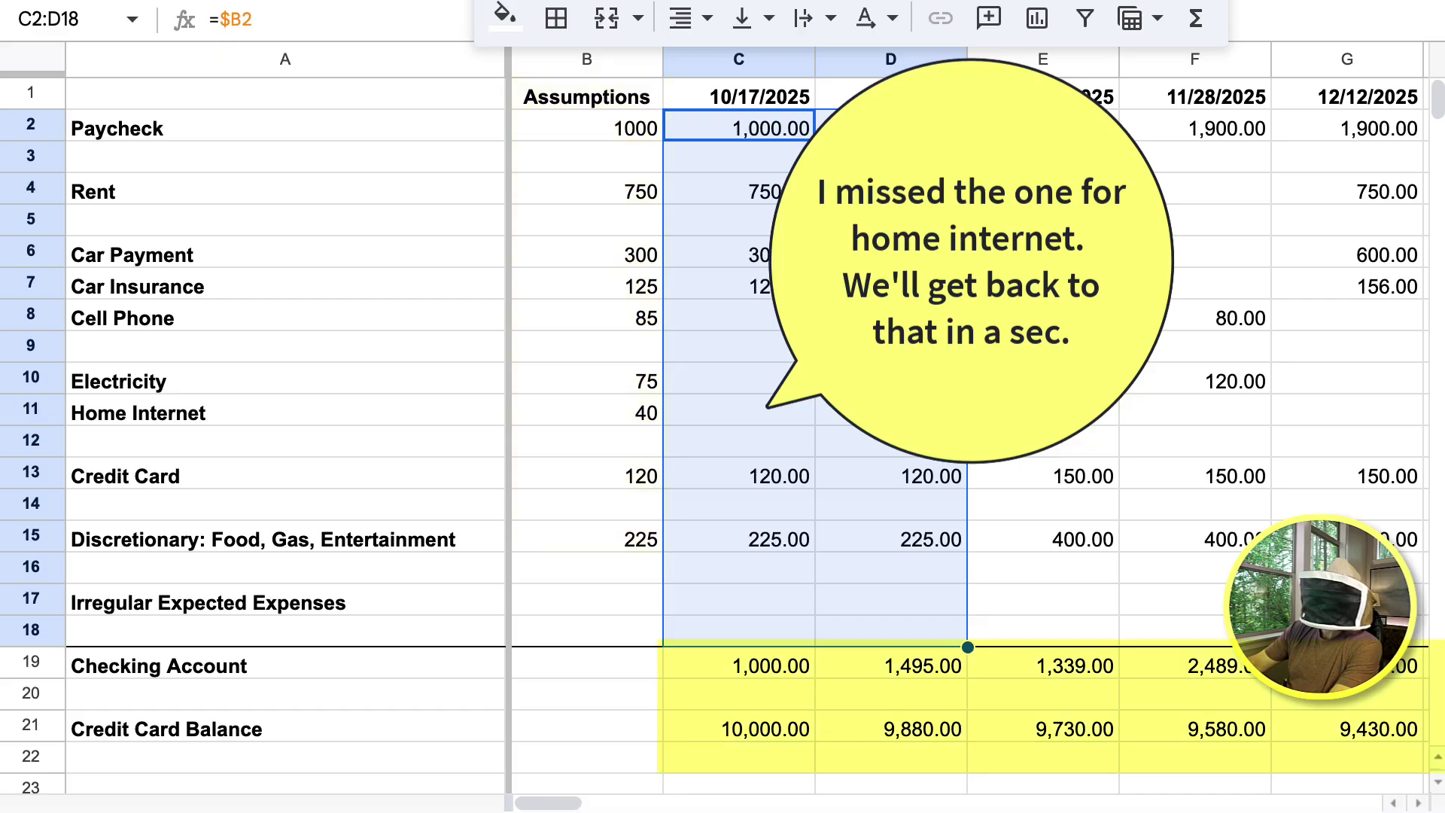
Inspect the Checking Account cells C19 and D19 and the Credit Card Balance cell D21.
click(738, 665)
click(891, 665)
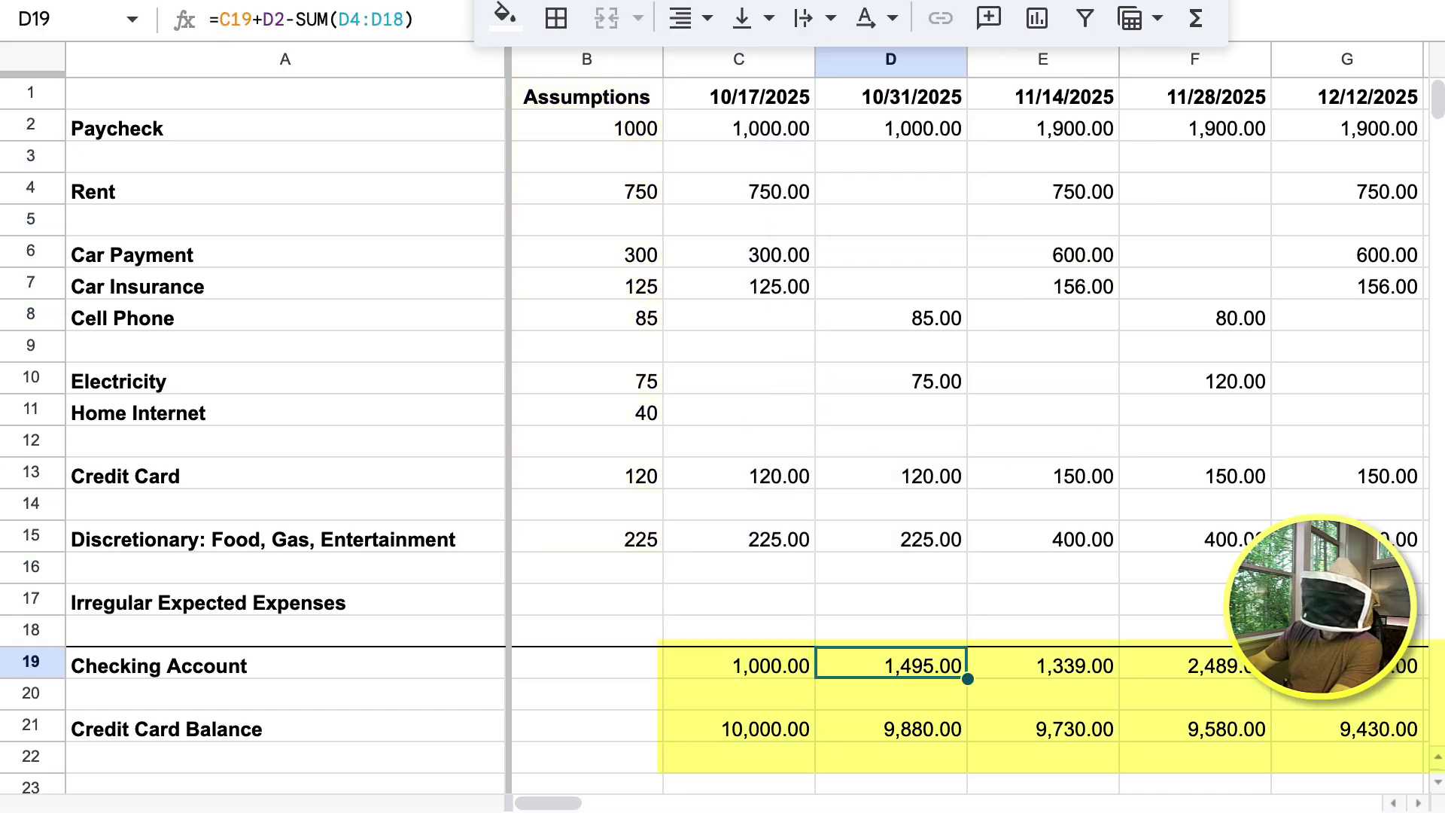
click(891, 728)
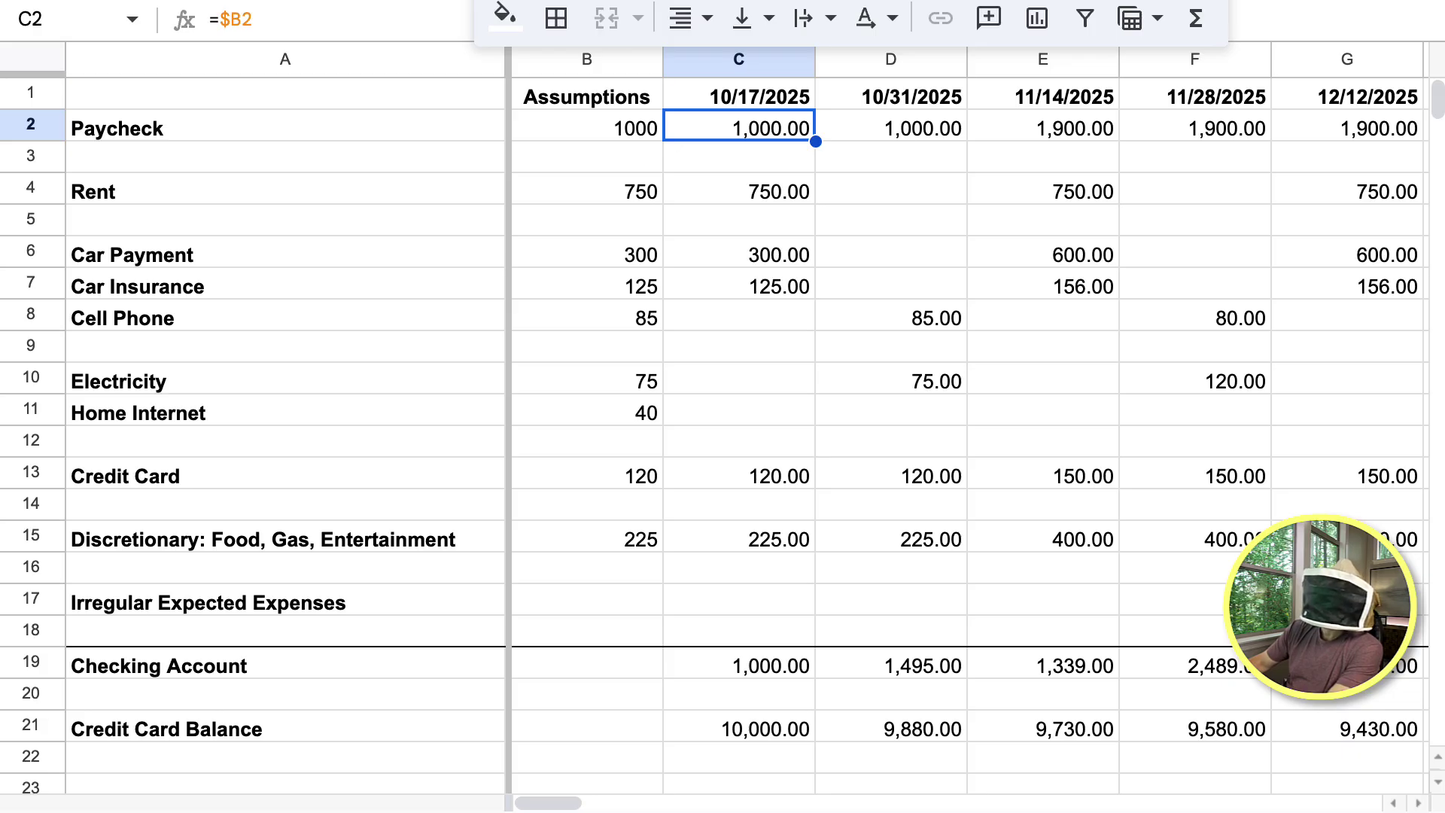
Copy the two linked paycheck columns, range C2:D18.
key(shift+Right)
key(shift+Down)
key(shift+Down)
key(shift+Down)
key(shift+Down)
key(shift+Down)
key(shift+Down)
key(shift+Down)
key(shift+Down)
key(shift+Down)
key(shift+Down)
key(shift+Down)
key(shift+Down)
key(shift+Down)
key(shift+Down)
key(shift+Down)
key(shift+Down)
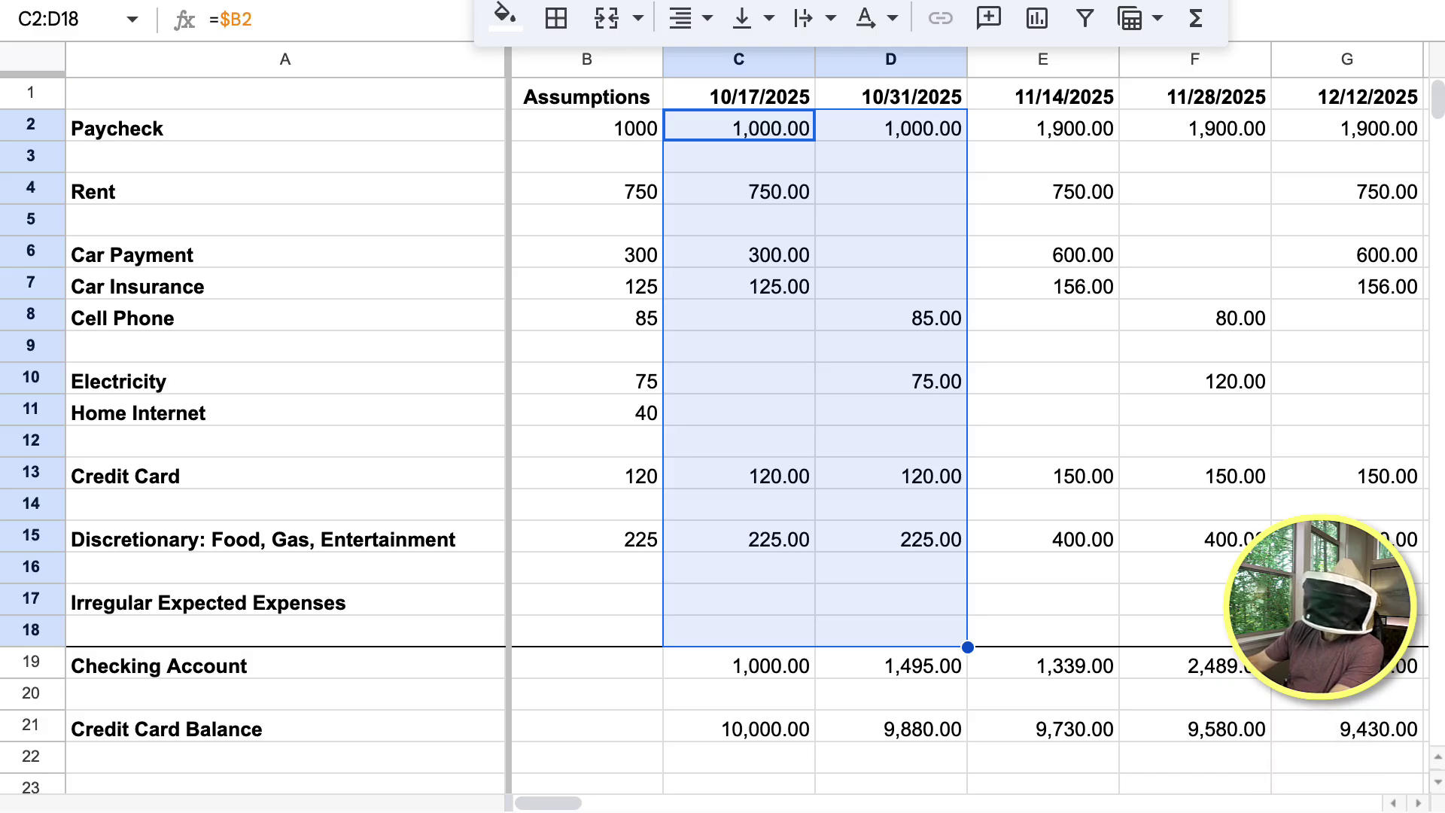
right_click(799, 254)
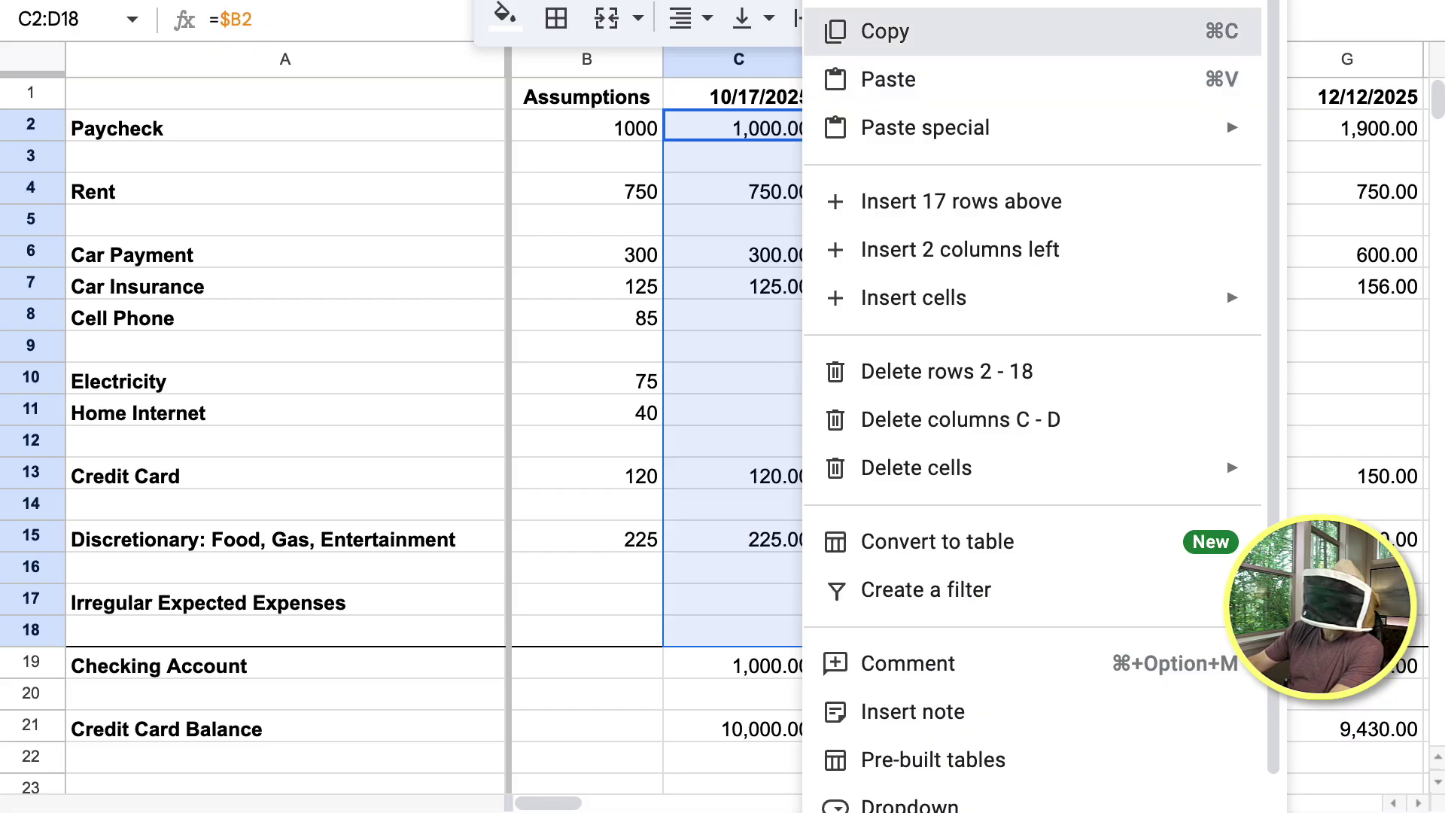
click(885, 31)
Paste the copied two-column block over all remaining paycheck columns, range E2:BD18.
key(Right)
key(Right)
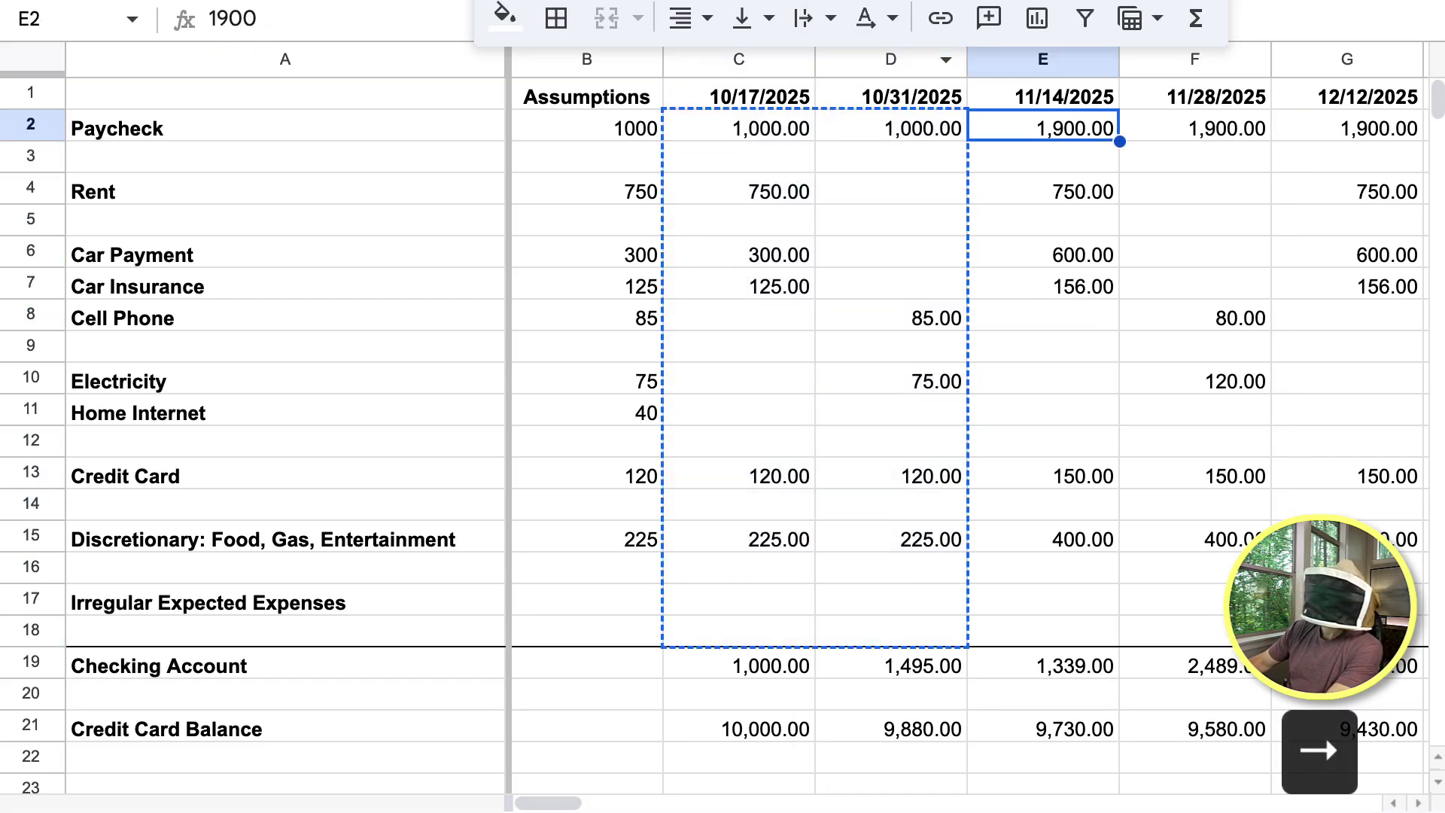
key(shift+Down)
key(shift+Down)
key(shift+Down)
key(shift+Down)
key(shift+Down)
key(shift+Down)
key(shift+Down)
key(shift+Down)
key(shift+Down)
key(shift+Down)
key(shift+Down)
key(shift+Down)
key(shift+Down)
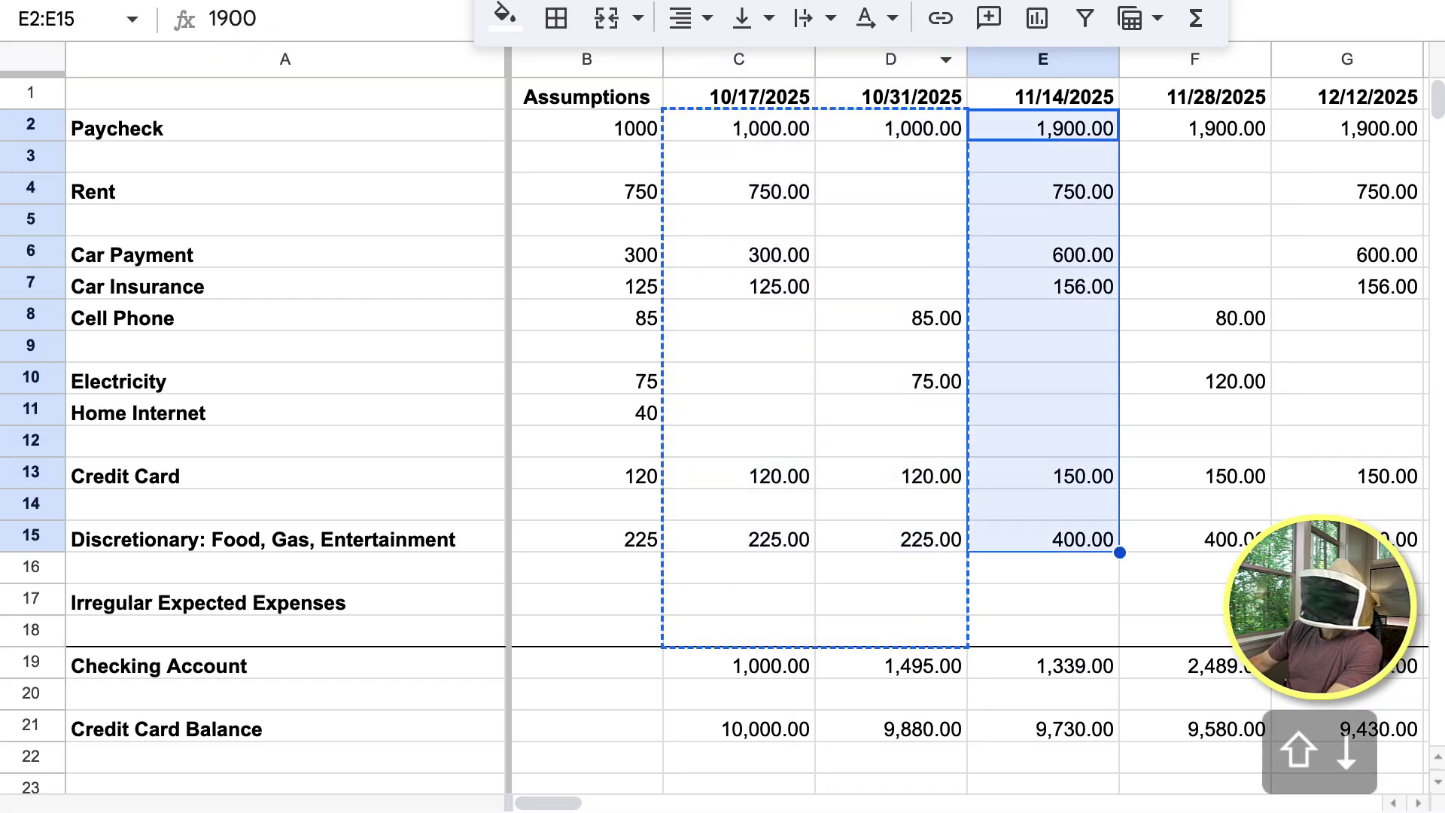
key(shift+Down)
key(shift+Down)
key(shift+Down)
key(shift+Right)
key(shift+Right)
key(shift+Right)
key(shift+Right)
key(shift+Right)
key(shift+Right)
key(shift+Right)
key(shift+Right)
key(shift+Right)
key(shift+Right)
key(shift+Right)
key(shift+Right)
key(shift+Right)
key(shift+Right)
key(shift+Right)
key(shift+Right)
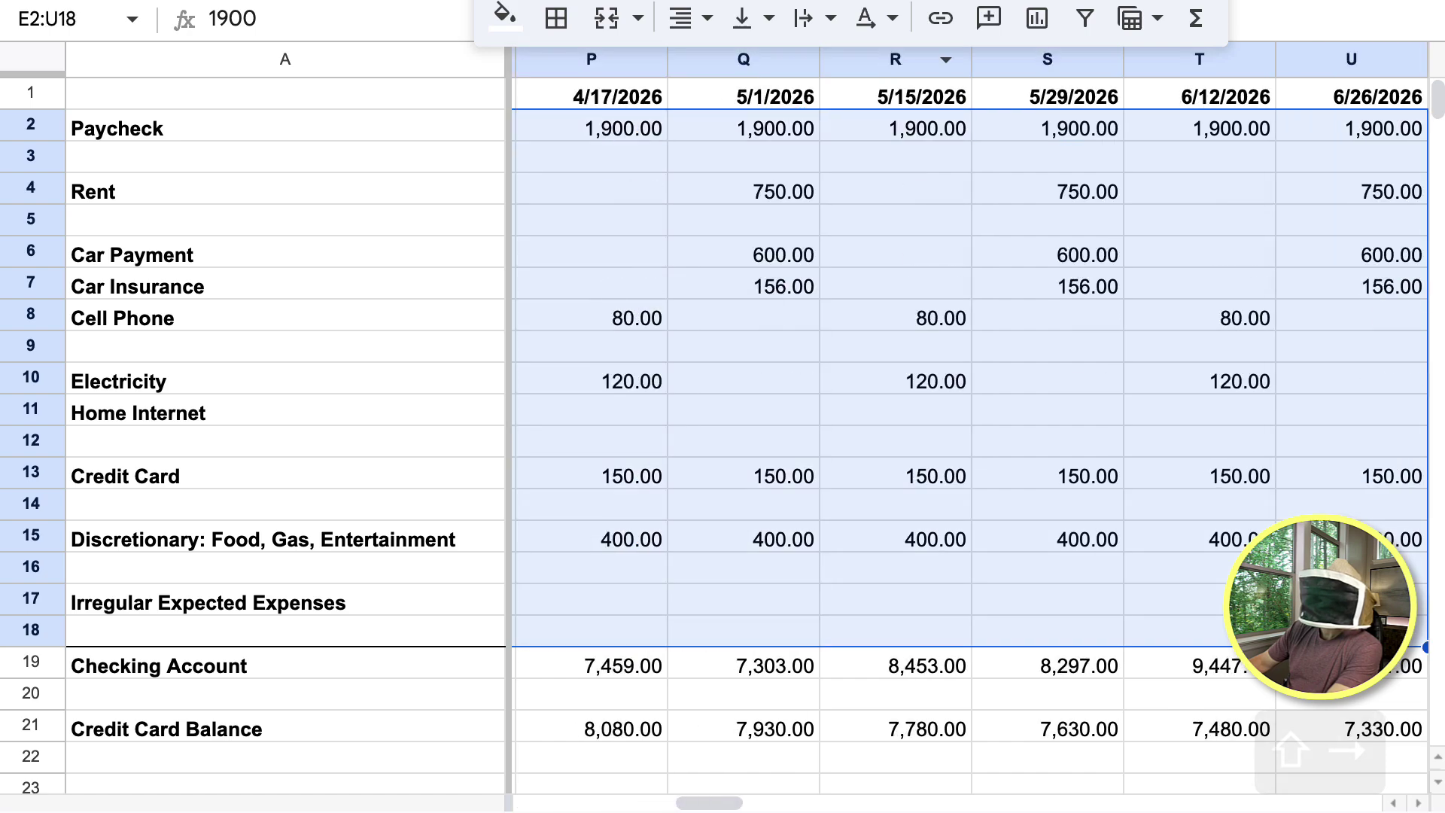
key(shift+Right)
key(shift+Right)
key(shift+Right)
key(shift+Right)
key(shift+Right)
key(shift+Right)
key(shift+Right)
key(shift+Right)
key(shift+Right)
key(shift+Right)
key(shift+Right)
key(shift+Right)
key(shift+Right)
key(shift+Right)
key(shift+Right)
key(shift+Right)
key(shift+Right)
key(shift+Right)
key(shift+Right)
key(shift+Right)
key(shift+Left)
key(shift+Left)
key(shift+Left)
key(shift+Left)
key(shift+Left)
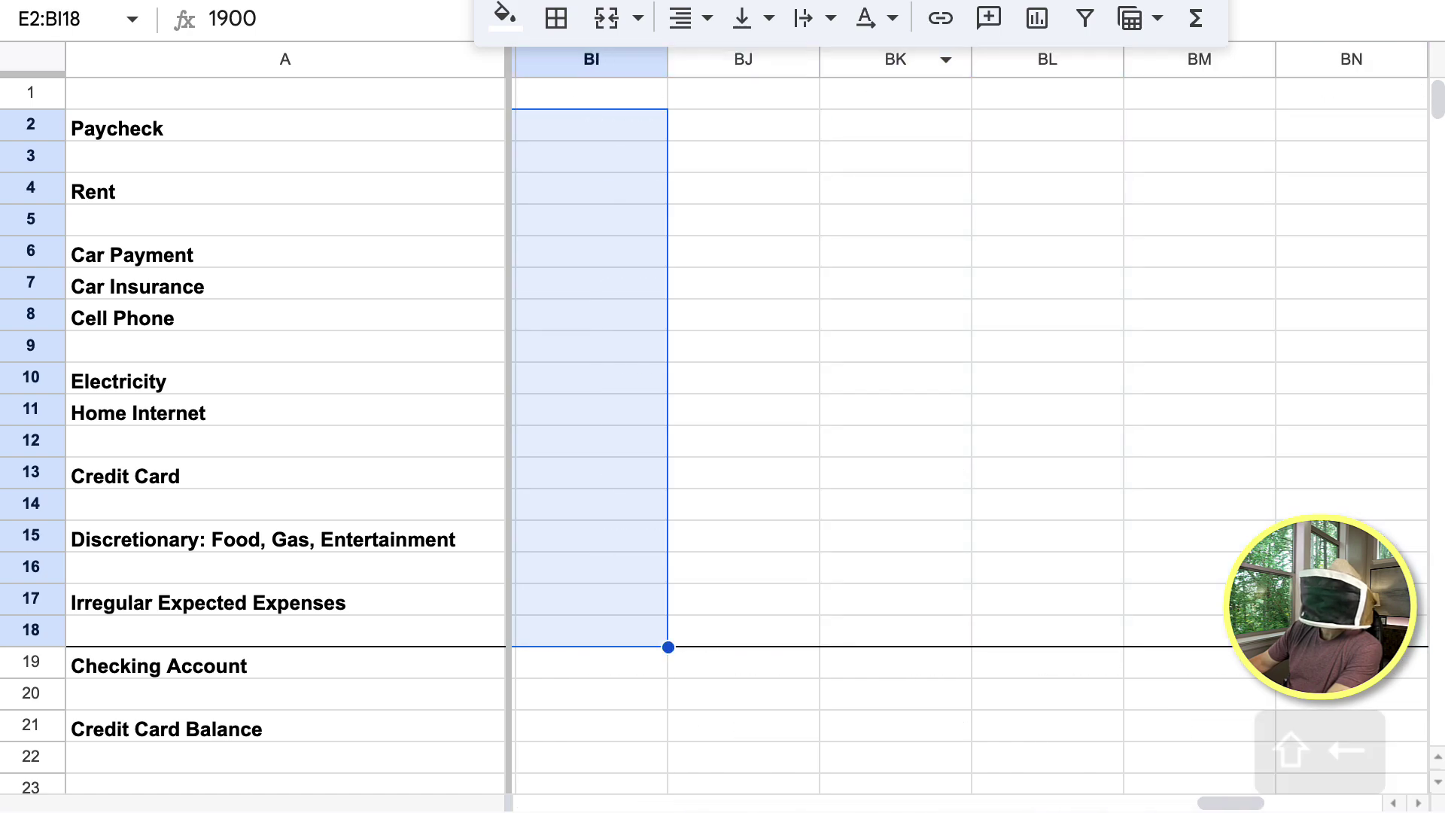
key(shift+Left)
key(shift+Left)
key(shift+Left)
key(shift+Left)
key(shift+Left)
key(shift+Left)
key(shift+Left)
key(shift+Right)
key(shift+Right)
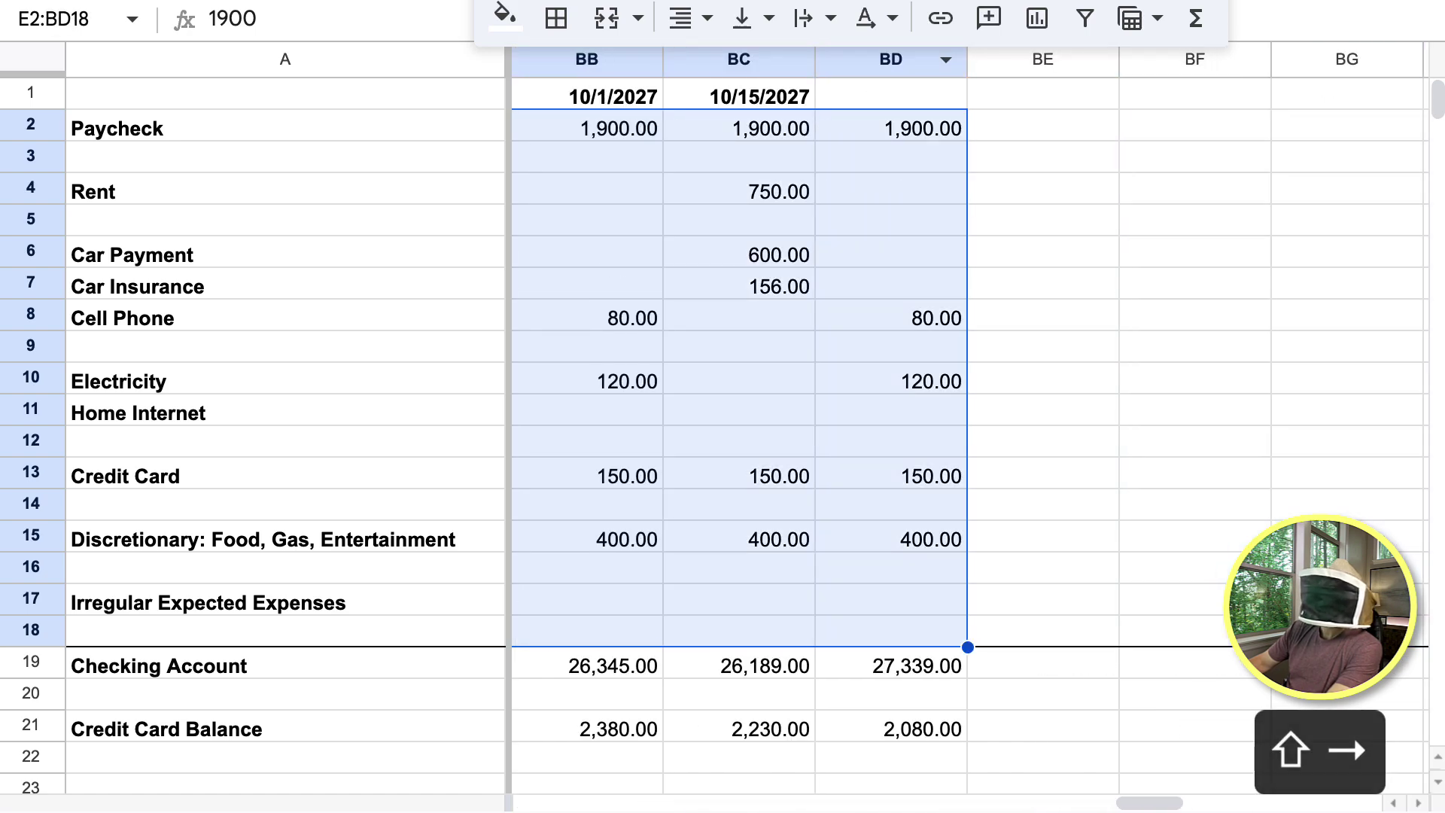
key(super+v)
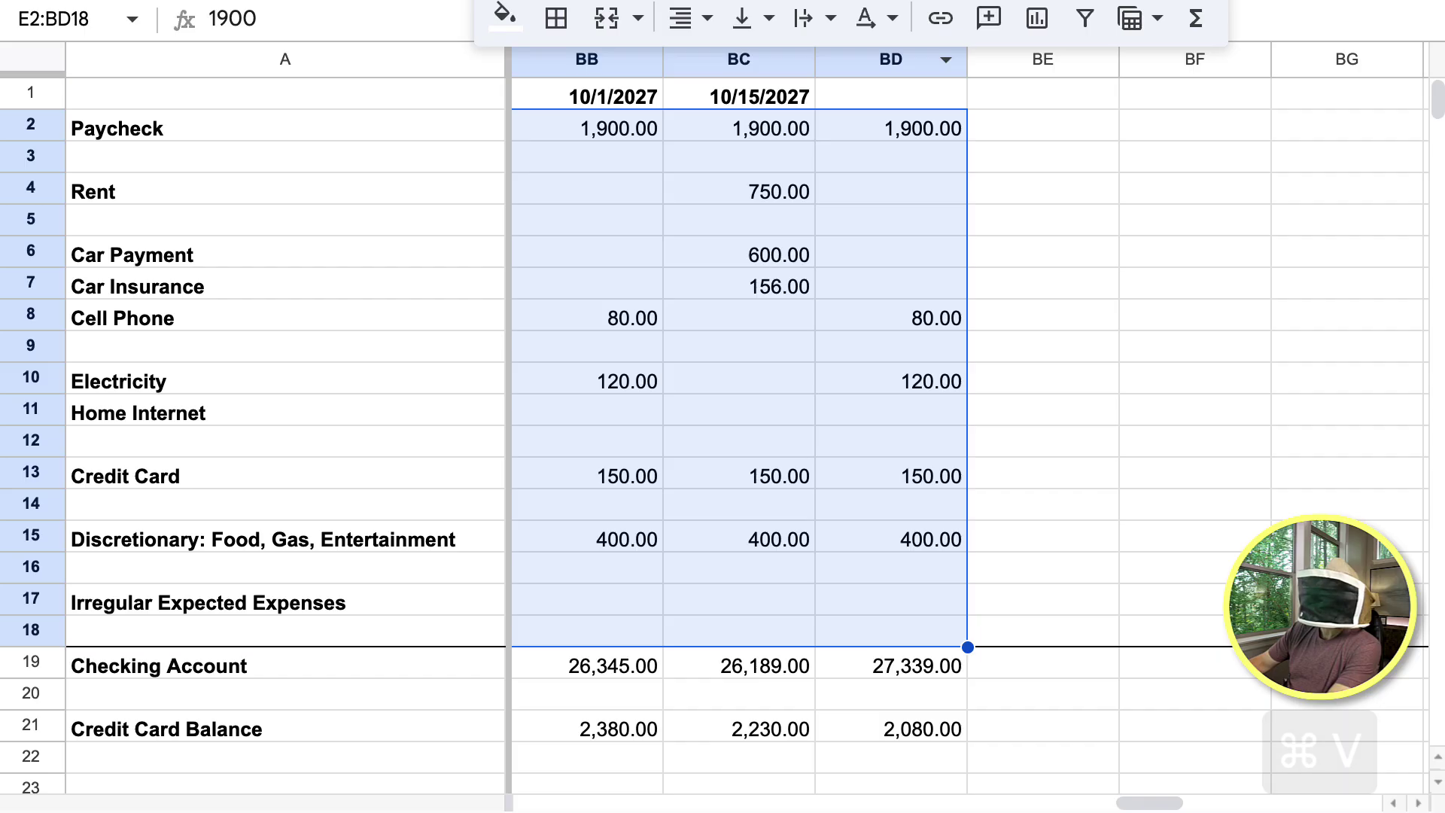
Check the pasted Cell Phone and Electricity formulas in BB8 and BB10 against the Cell Phone assumption in B8.
click(602, 316)
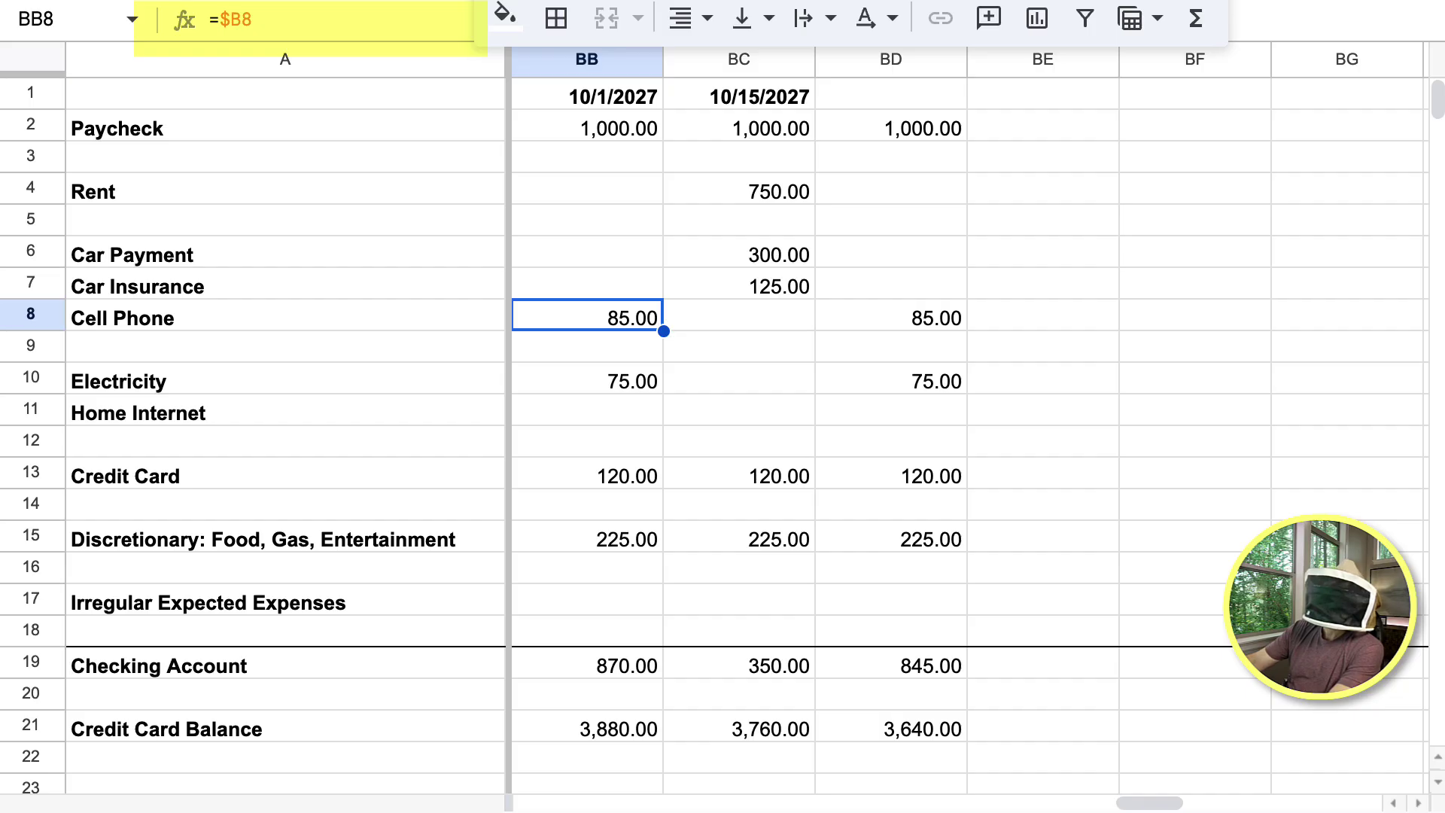
click(587, 378)
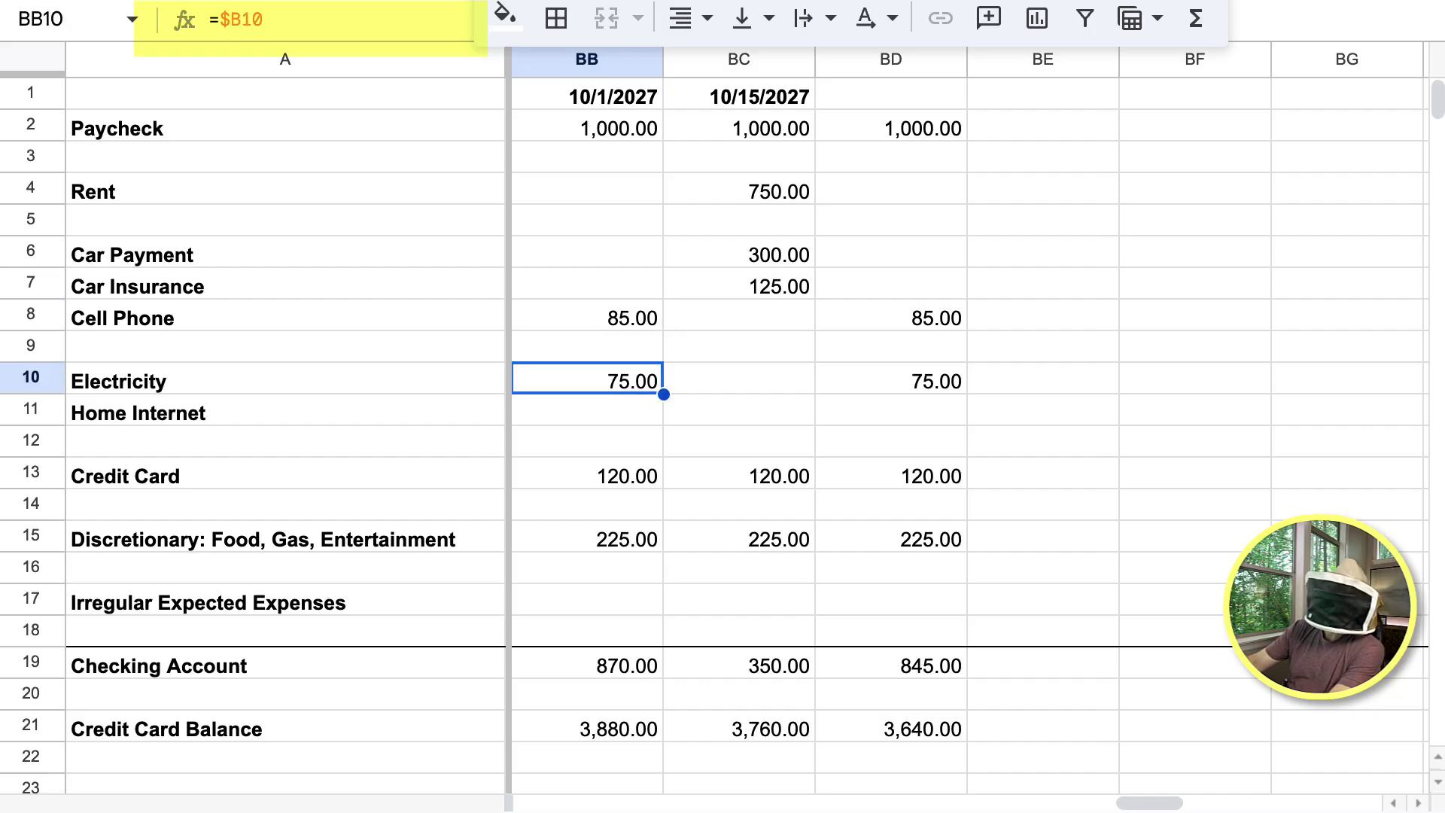
click(587, 315)
click(587, 378)
click(586, 315)
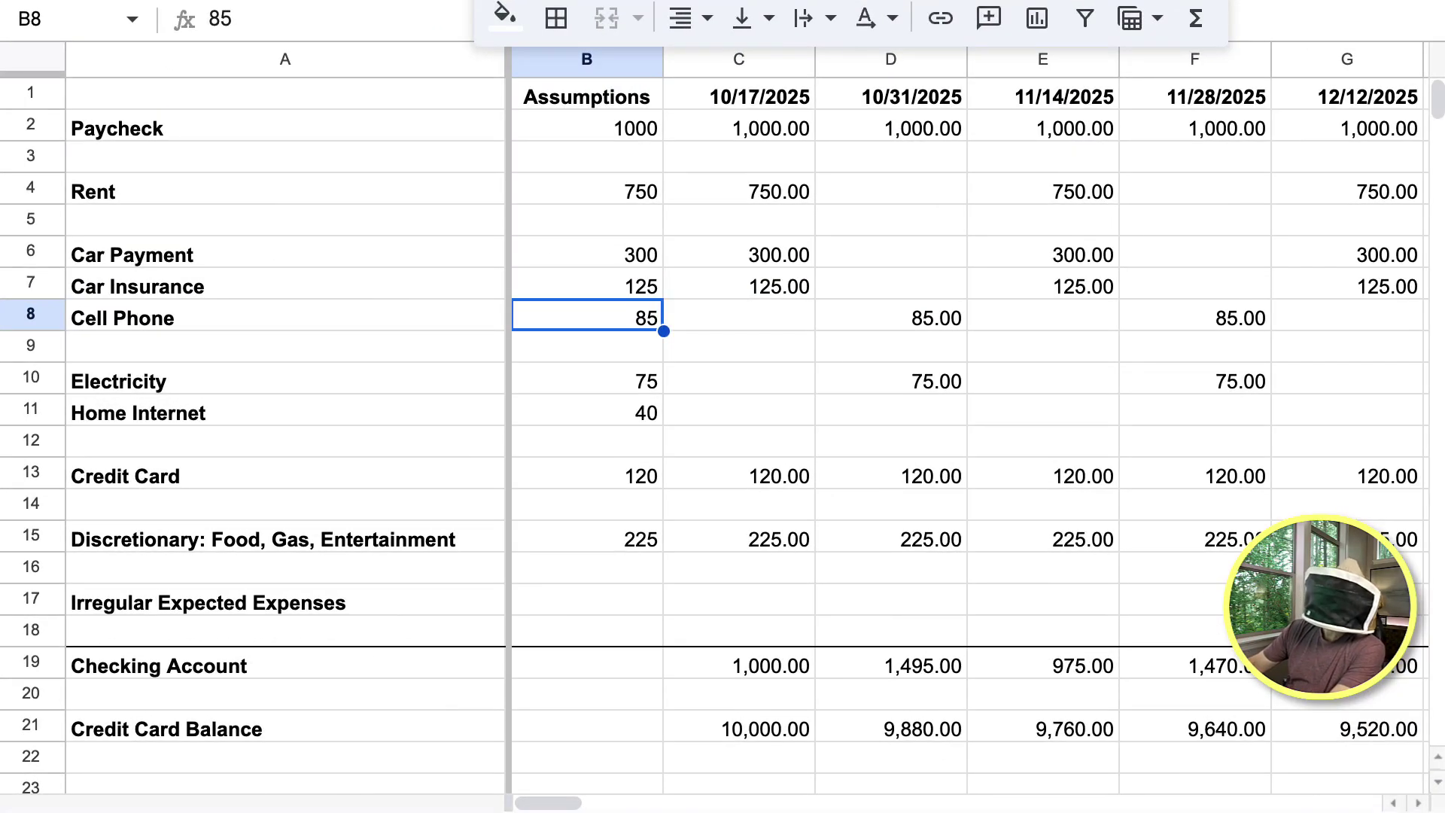
Copy the 10/17/2025 column range C2:C18 as the source for its number format.
drag(587, 128, 587, 539)
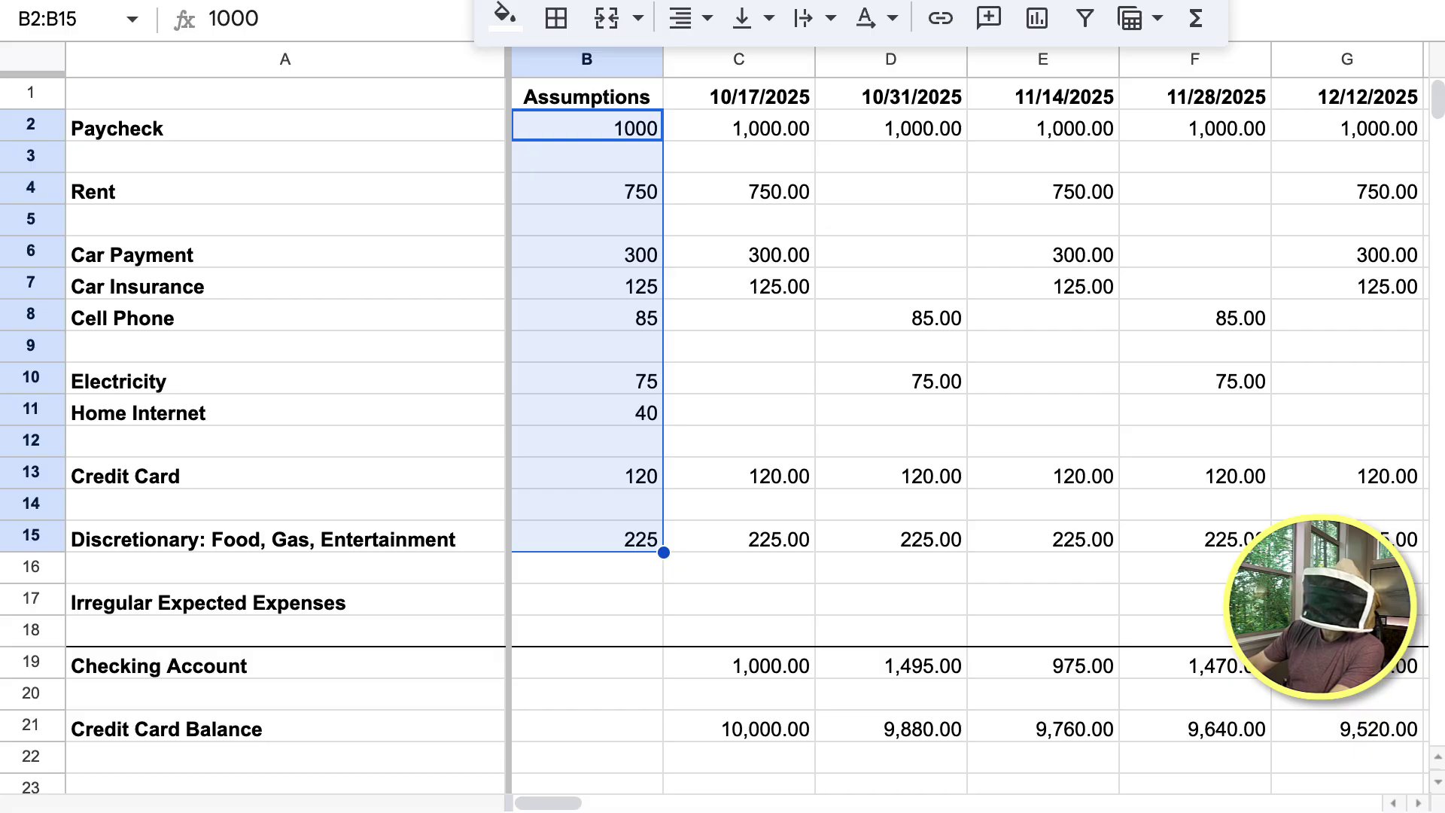
key(Right)
key(shift+Down)
key(shift+Down)
key(shift+Down)
key(shift+Down)
key(shift+Down)
key(shift+Down)
key(shift+Down)
key(shift+Down)
key(shift+Down)
key(shift+Down)
key(shift+Down)
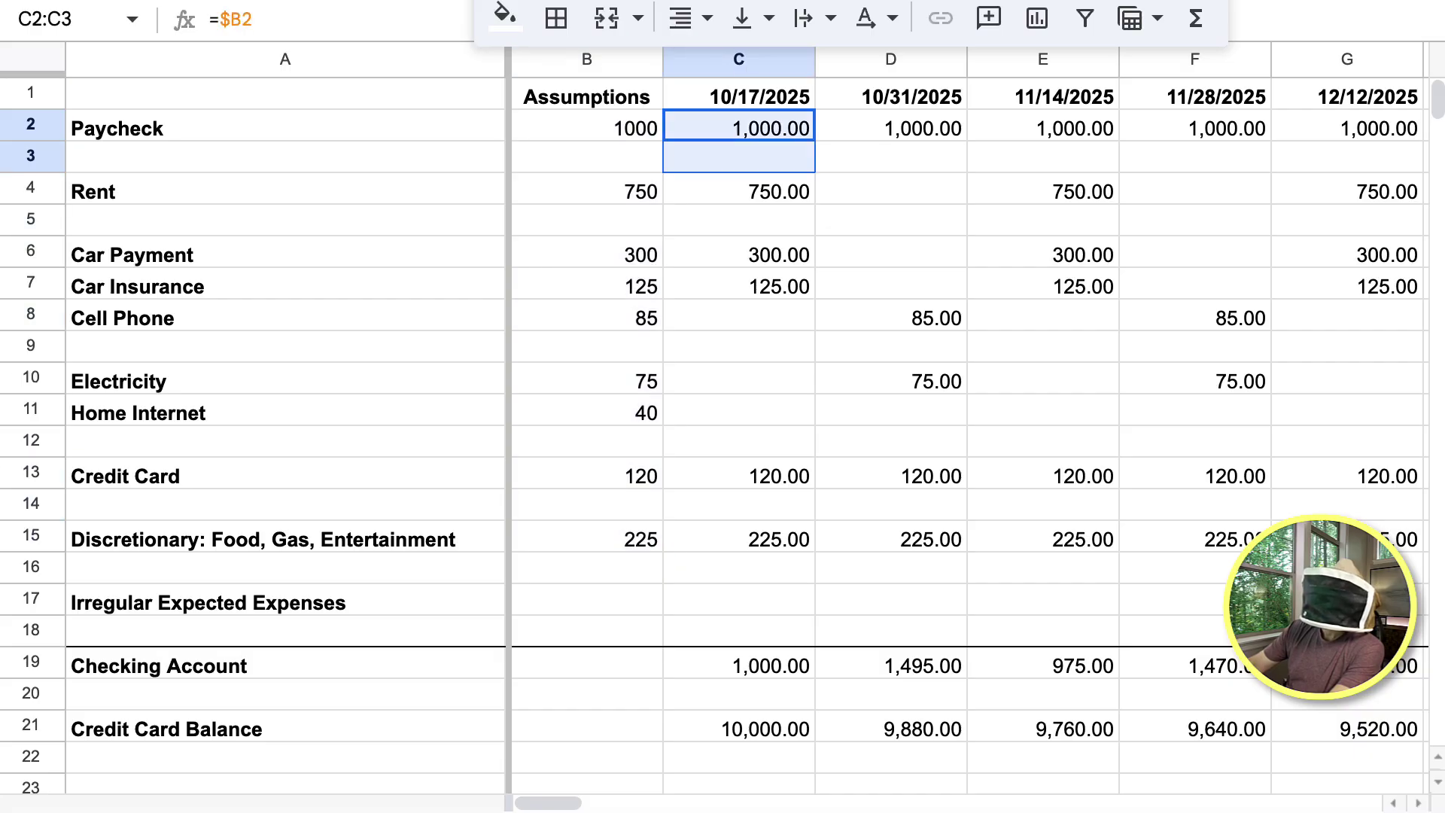
key(shift+Down)
key(shift+Down)
key(shift+Down)
key(shift+Down)
key(shift+Down)
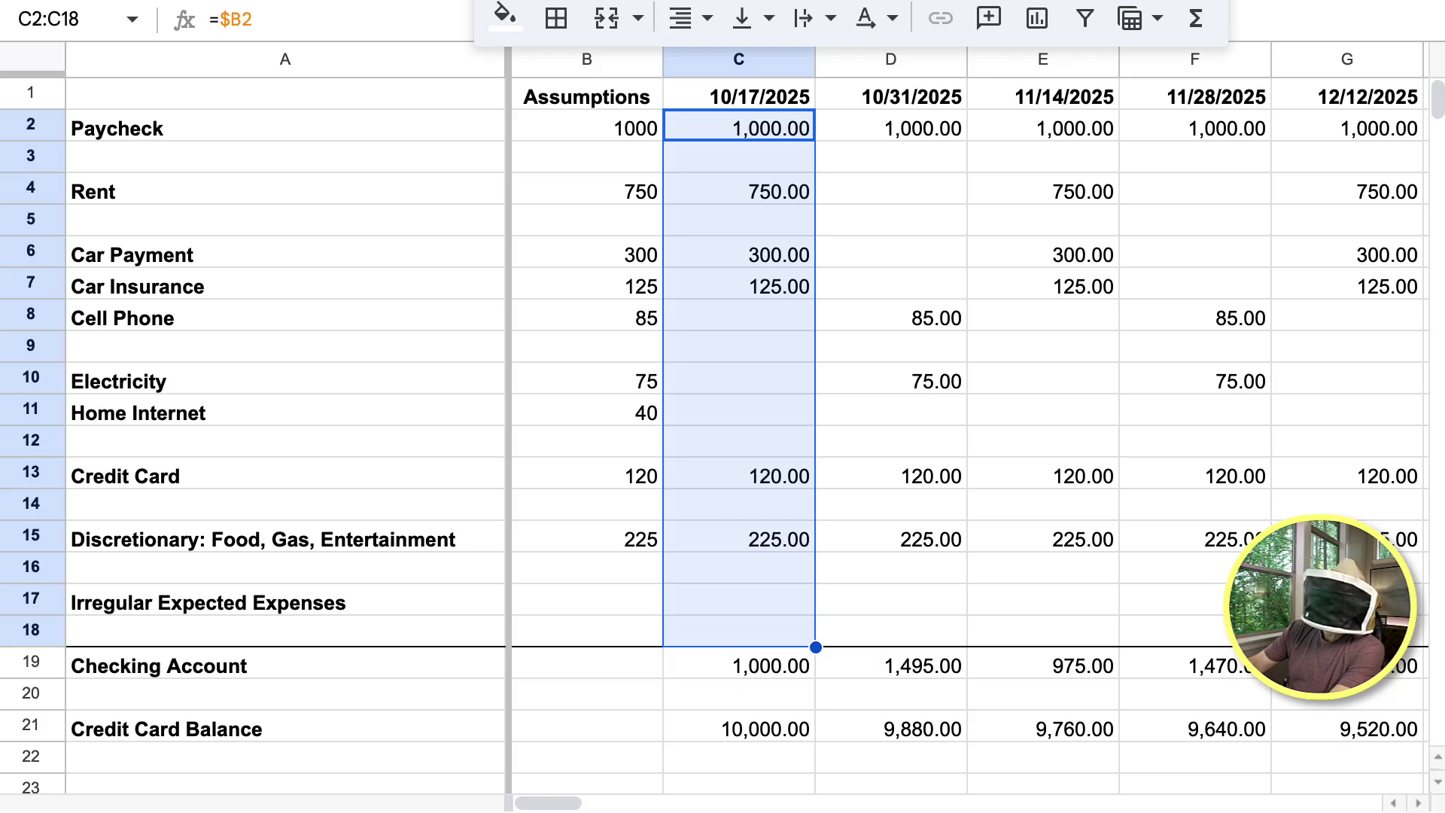
right_click(726, 324)
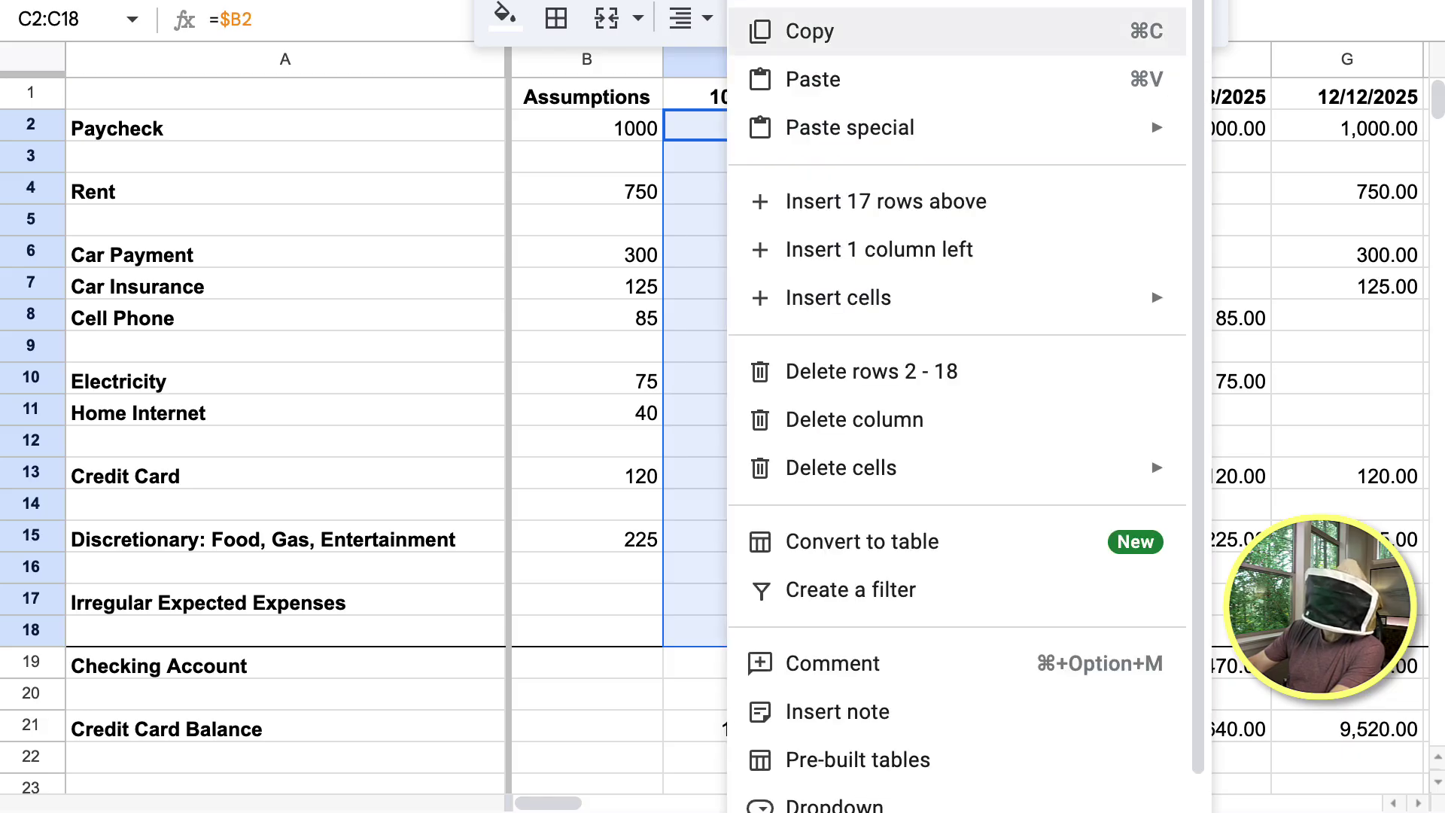
key(Return)
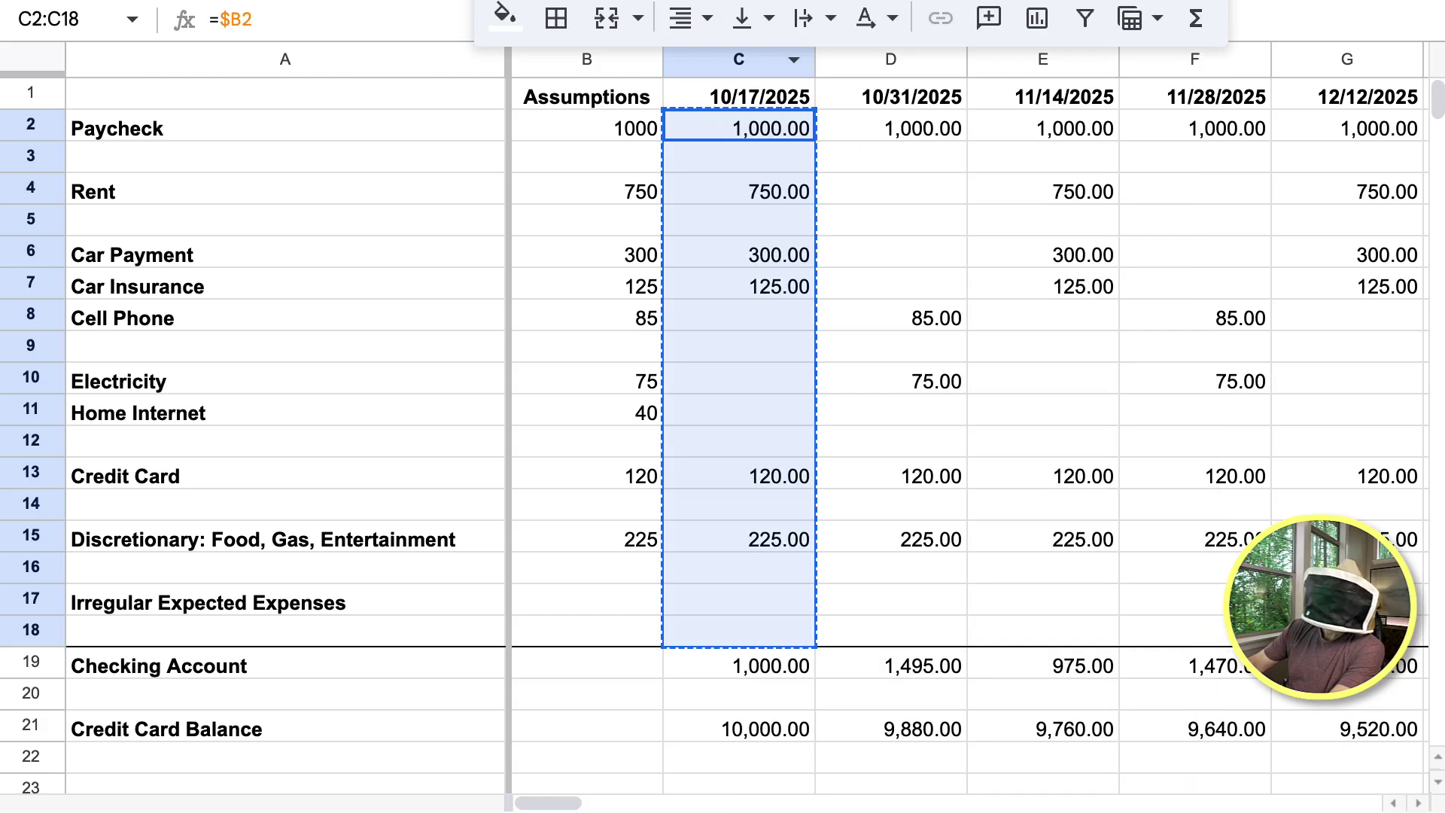
Paste only the copied format onto the Assumptions range B2:B18.
drag(587, 126, 587, 631)
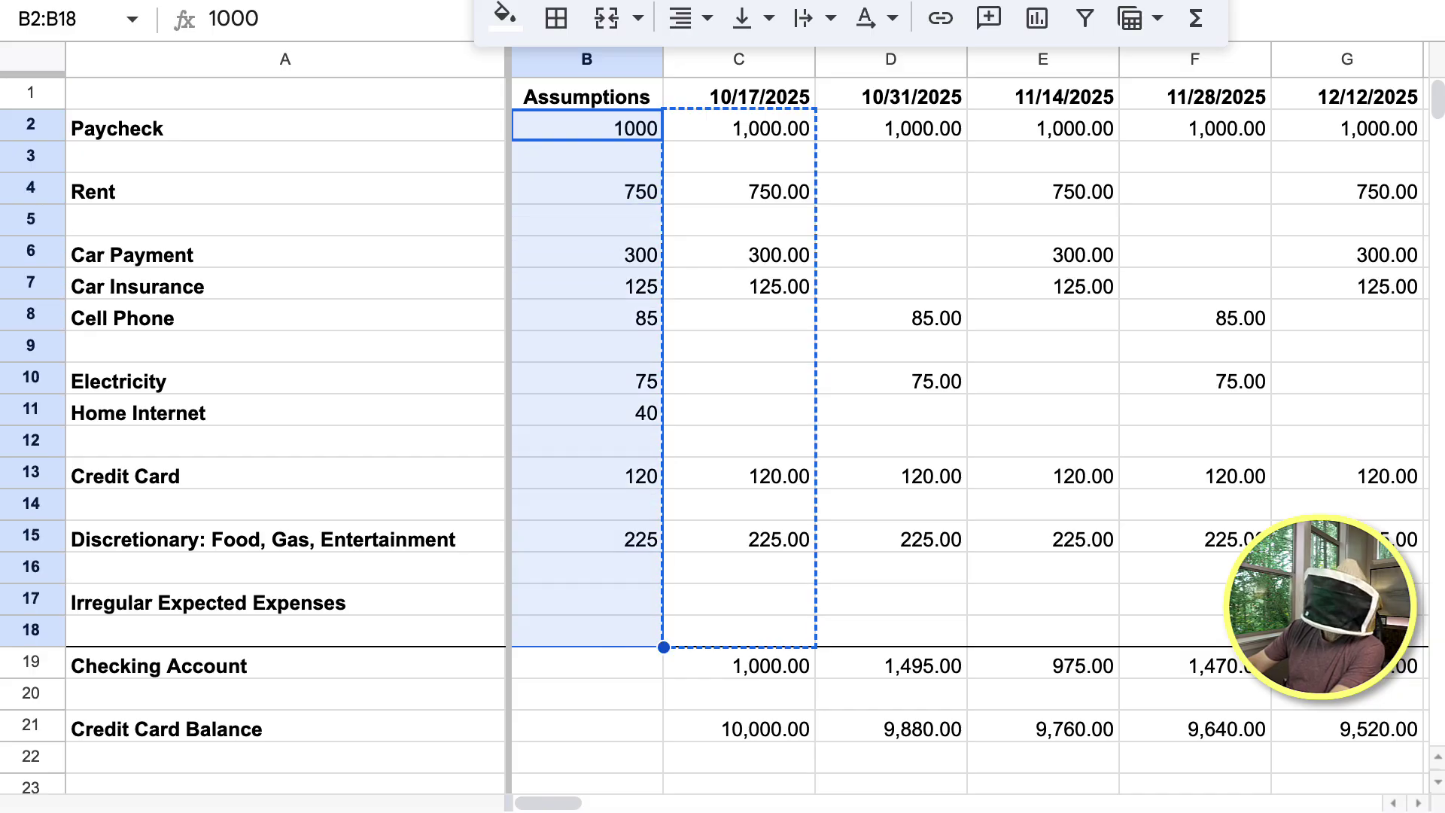
right_click(586, 631)
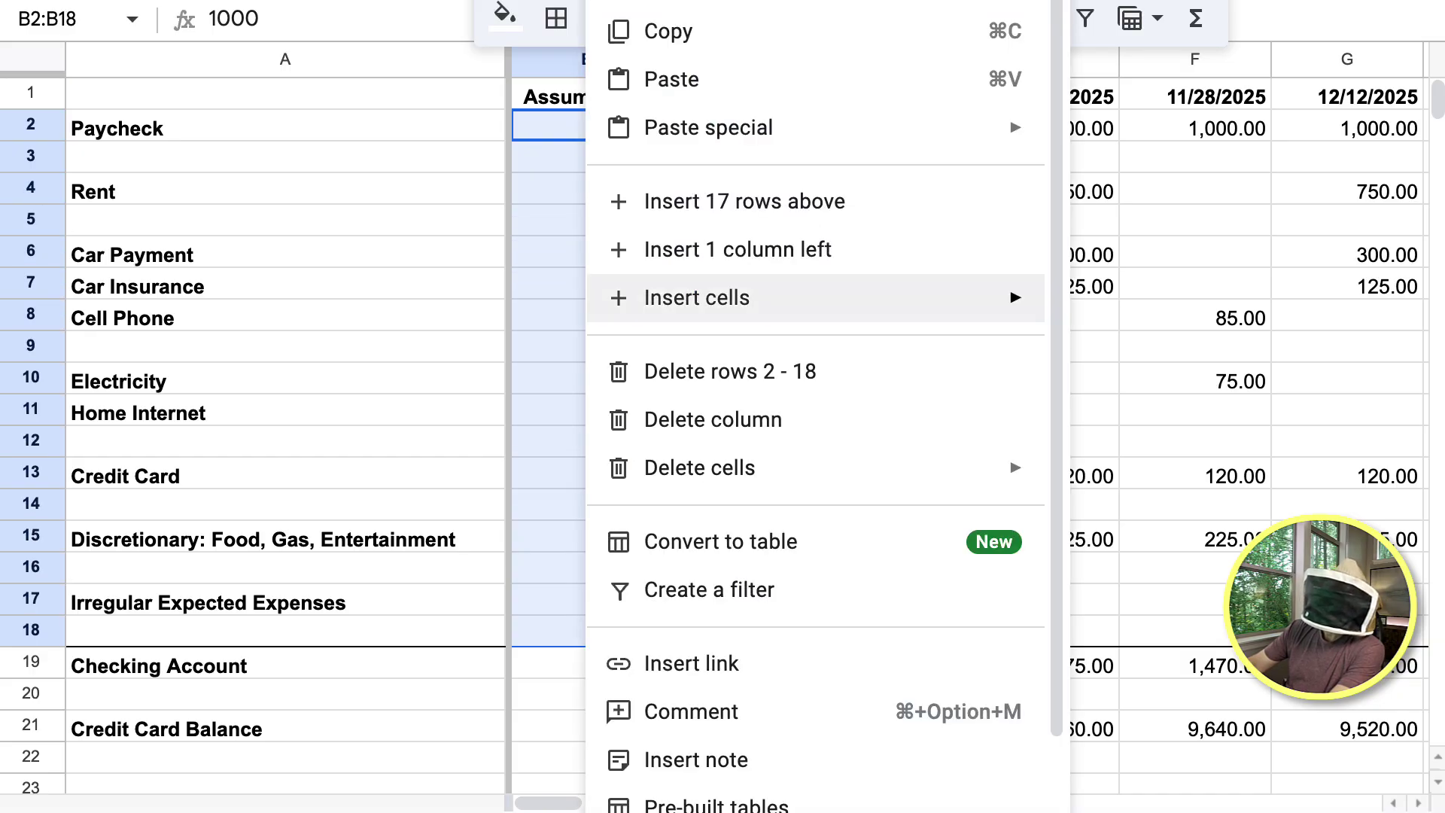
mouse_move(709, 128)
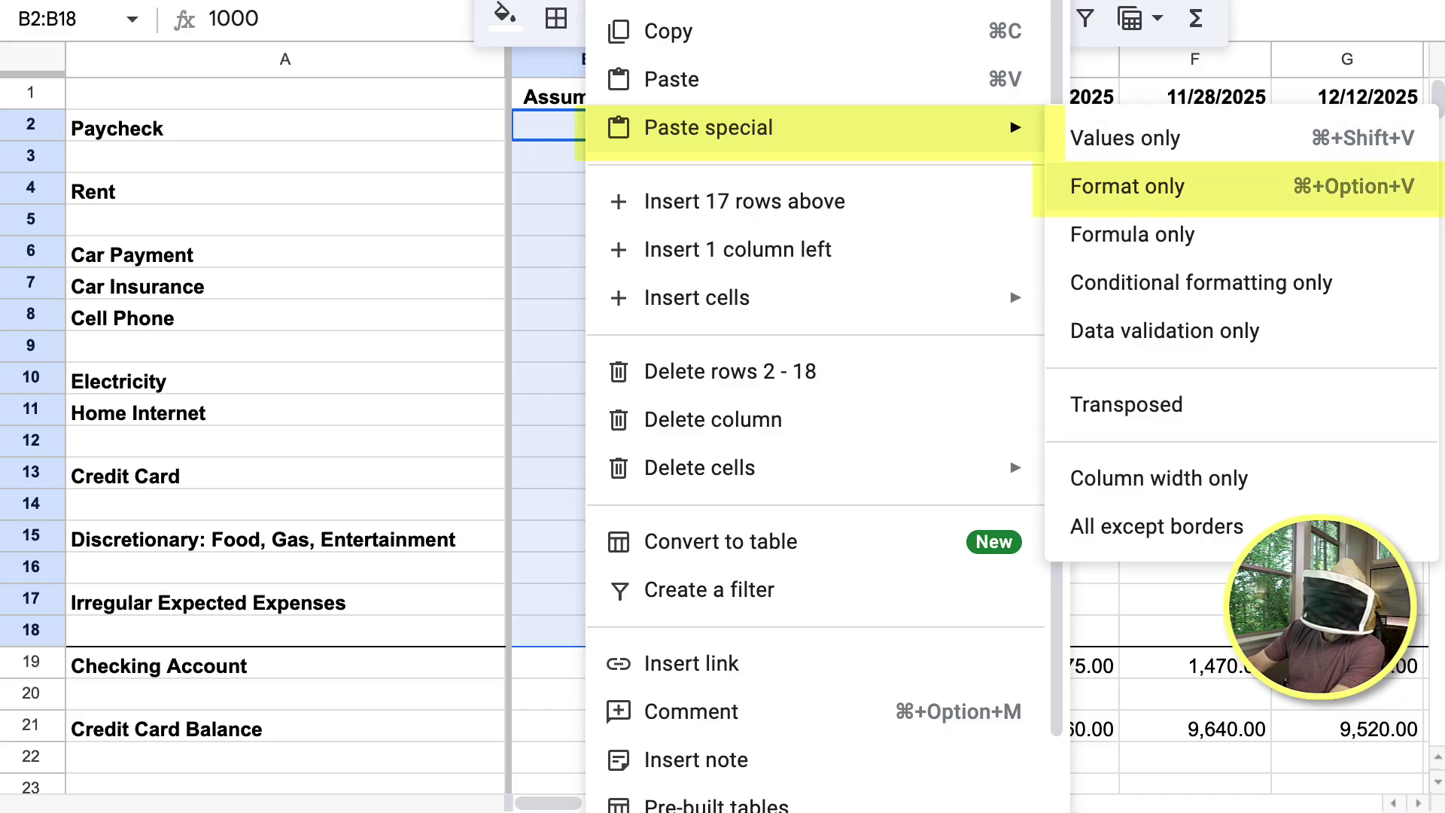
click(1127, 186)
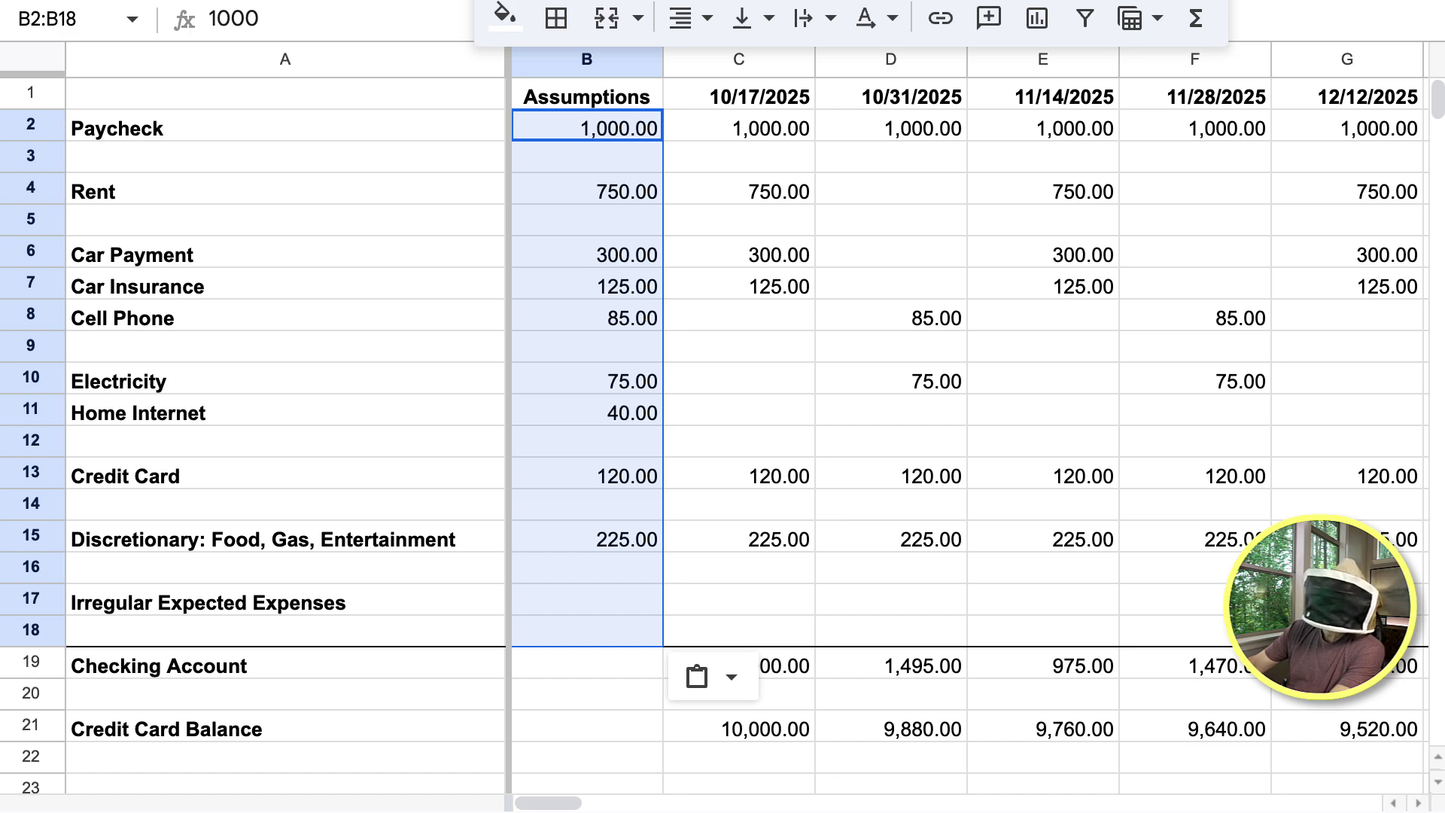
click(587, 537)
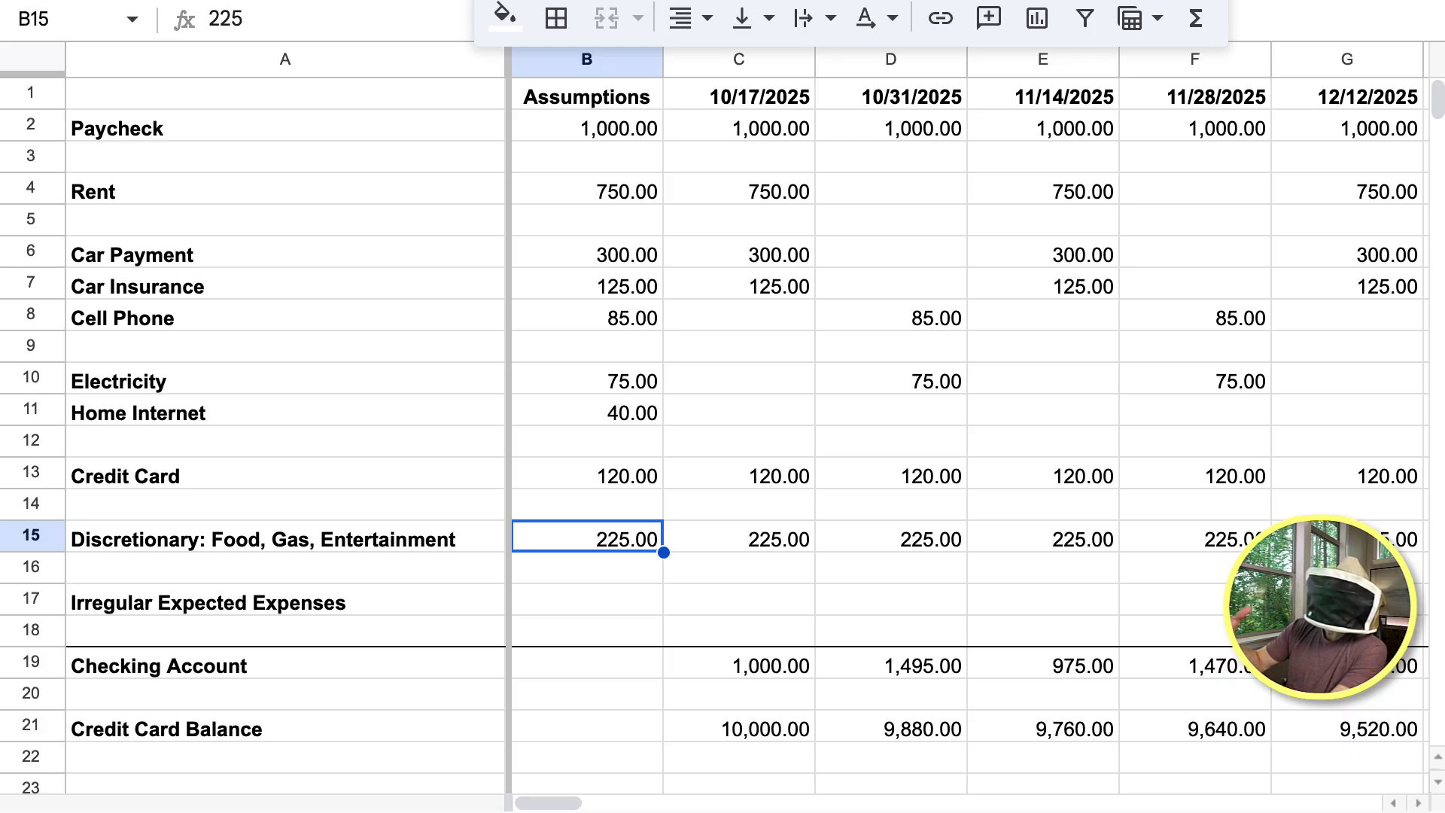
Review the Assumptions column amounts from the Discretionary row up to the Rent row.
key(Up)
key(Up)
key(Up)
key(Up)
key(Up)
key(Up)
key(Up)
key(Up)
key(Up)
key(Up)
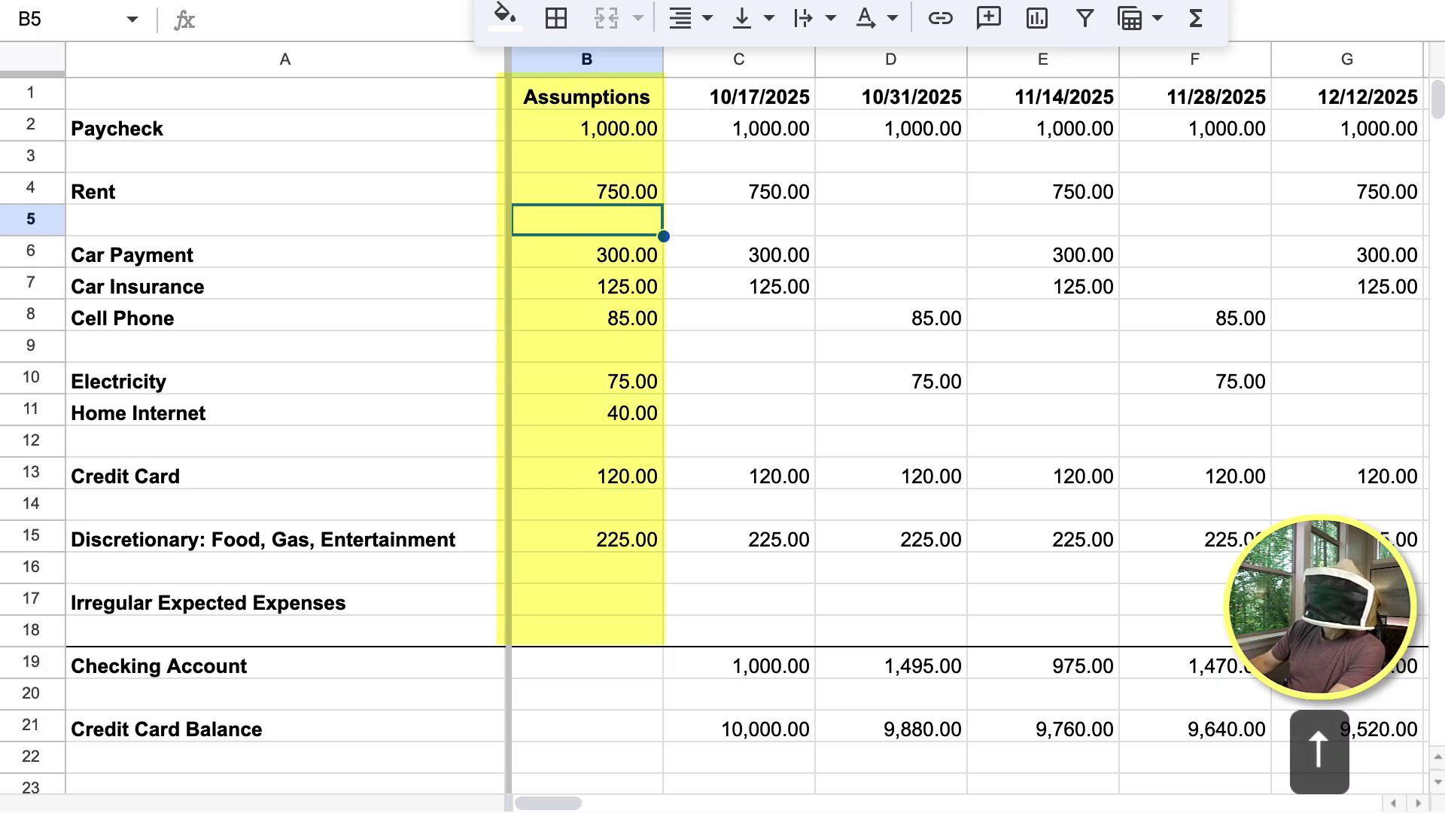
key(Up)
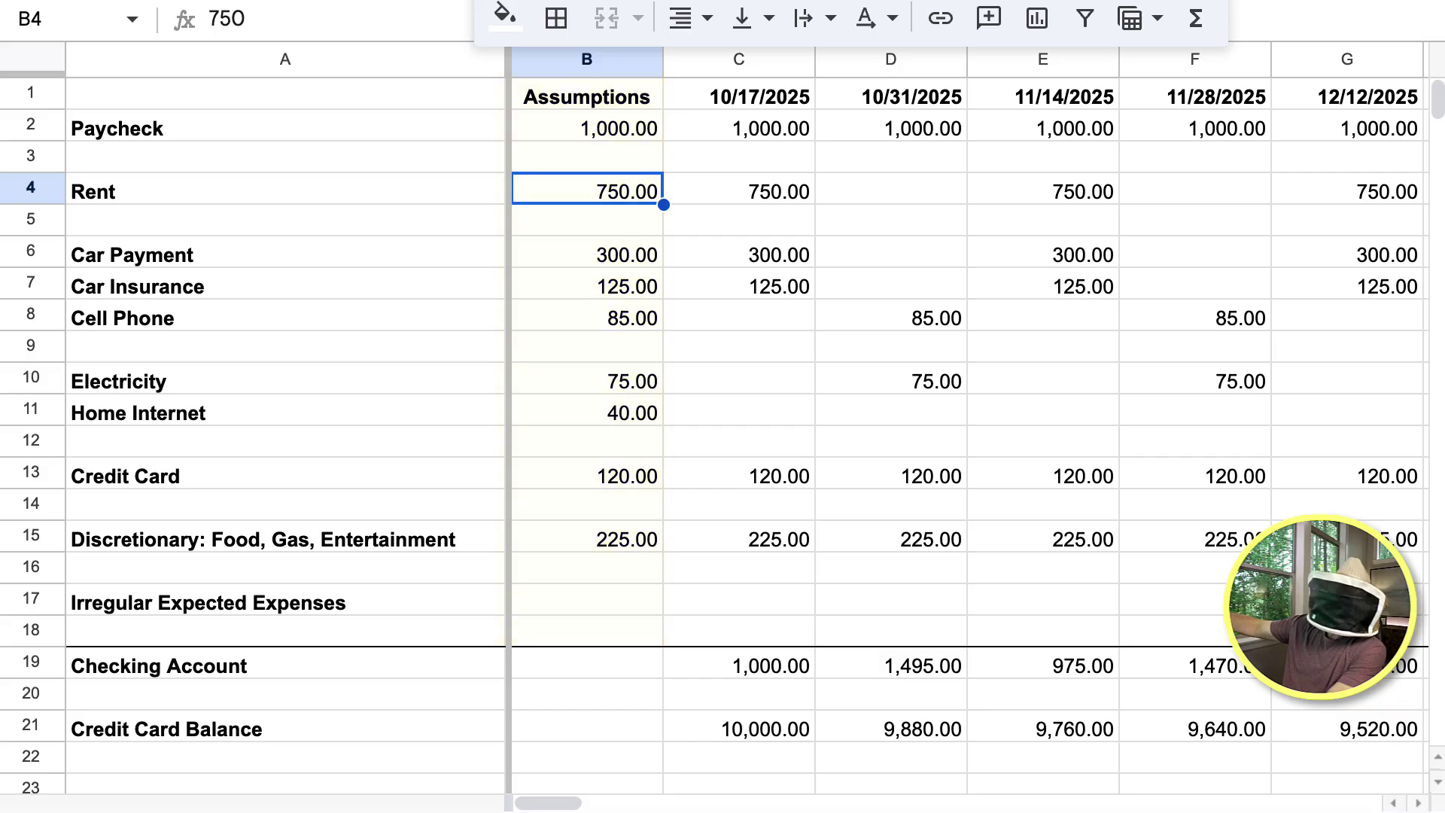
Set the Car Insurance assumption in B7 to 150.
key(Down)
key(Down)
key(Down)
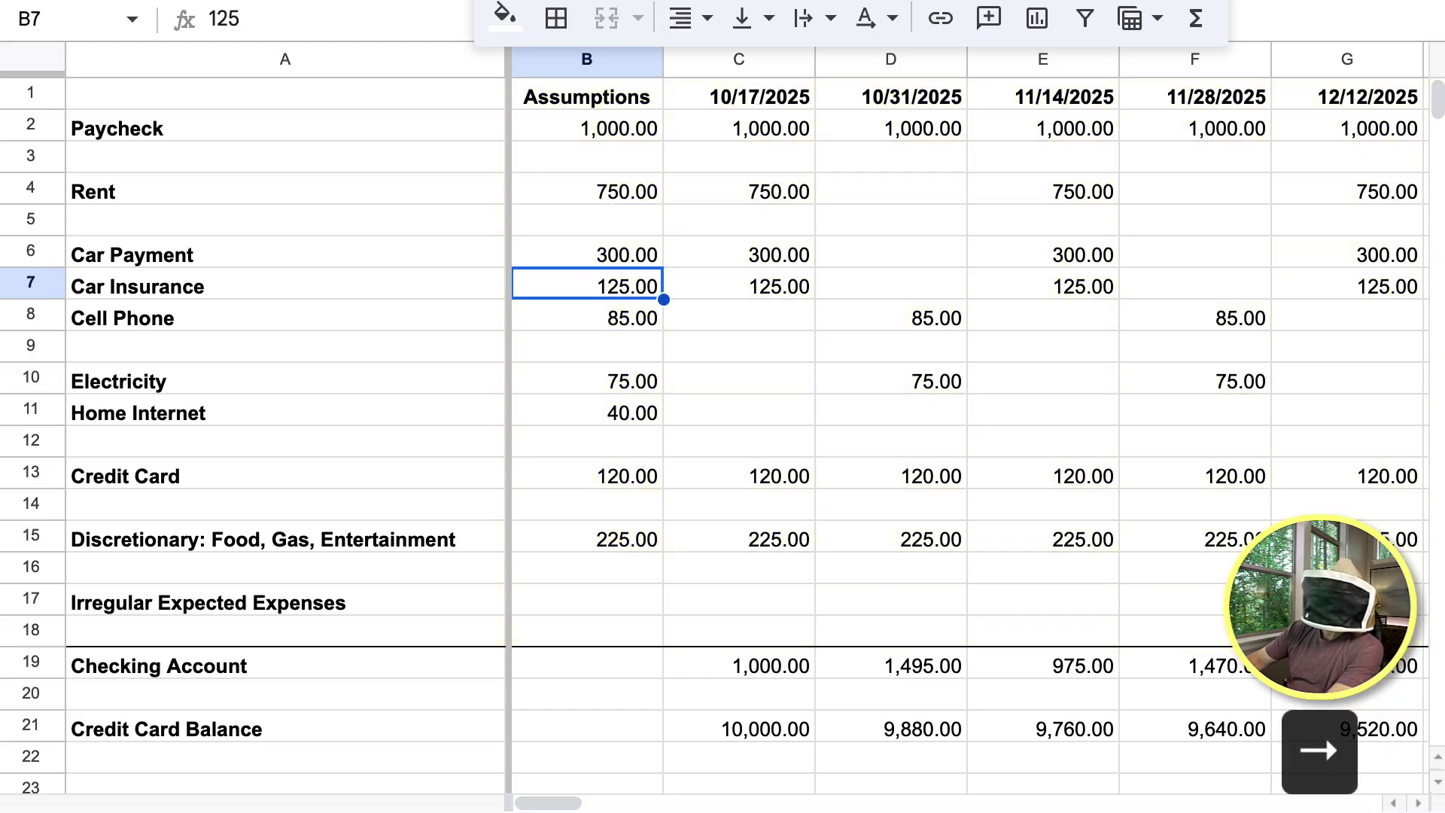
text(150)
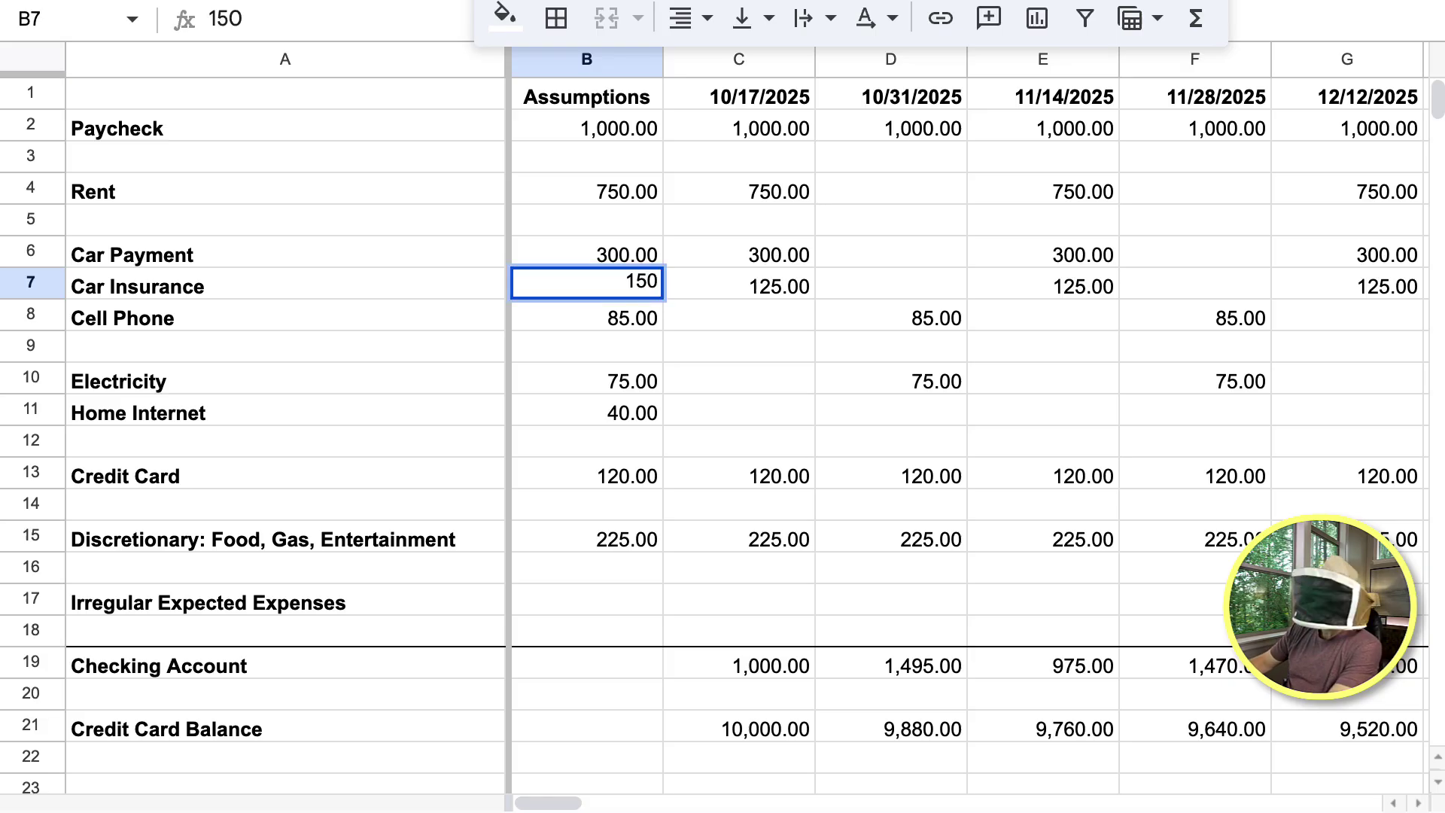
key(Return)
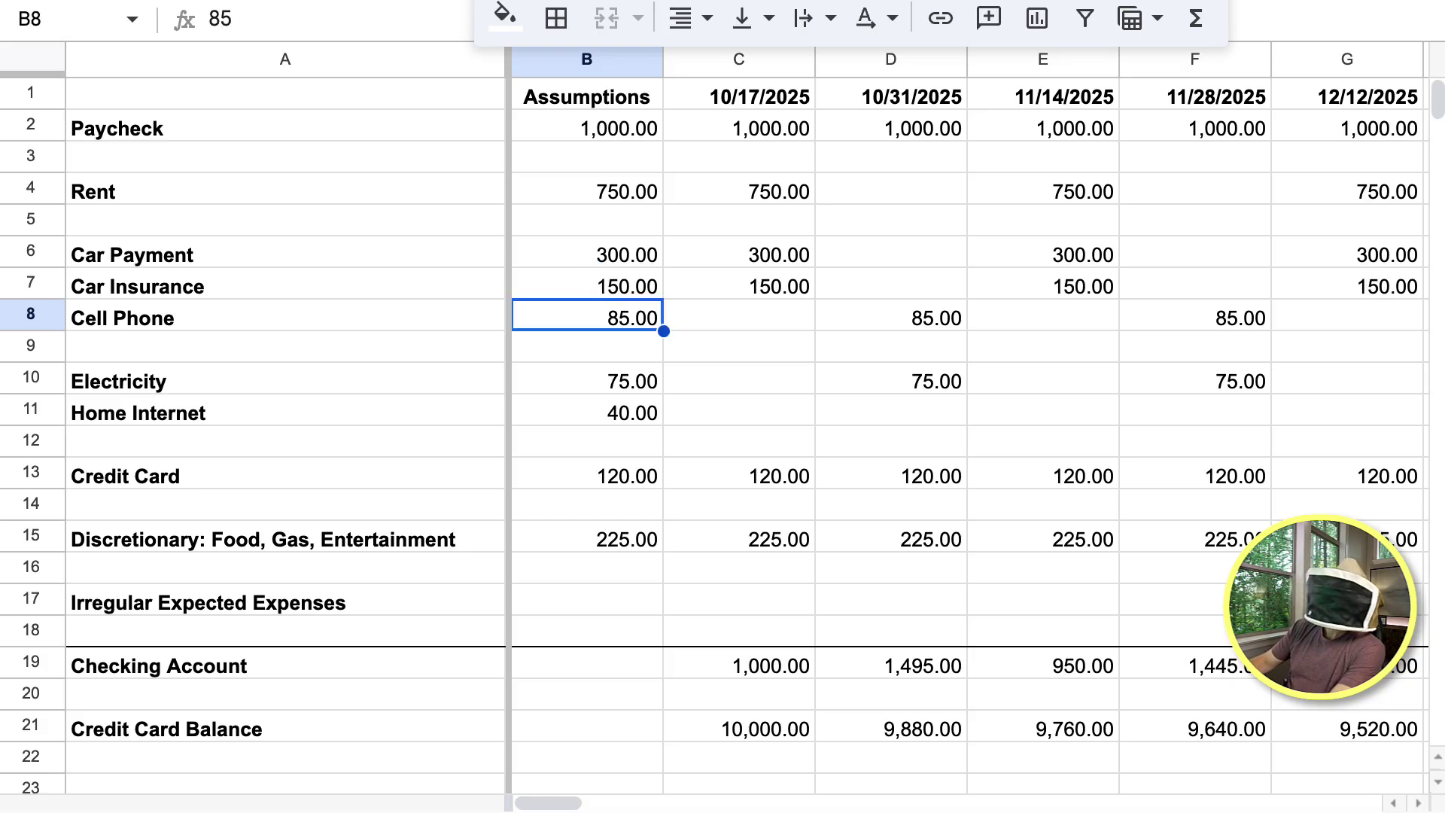
Check the linked Car Insurance amounts across row 7, and undo the last Car Insurance assumption change.
key(Up)
key(Right)
key(Right)
key(Right)
key(Right)
key(Right)
key(Right)
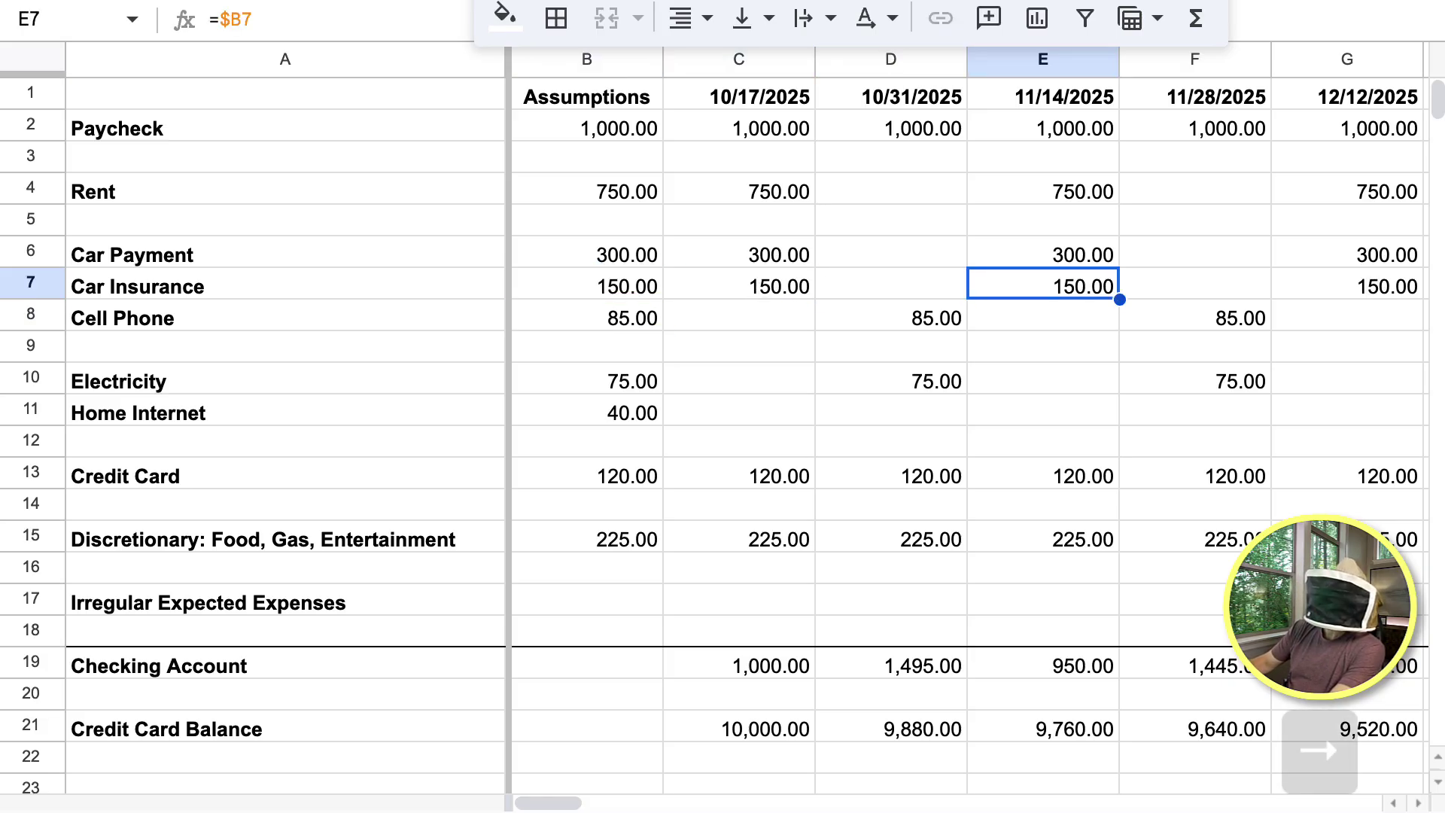
key(ctrl+z)
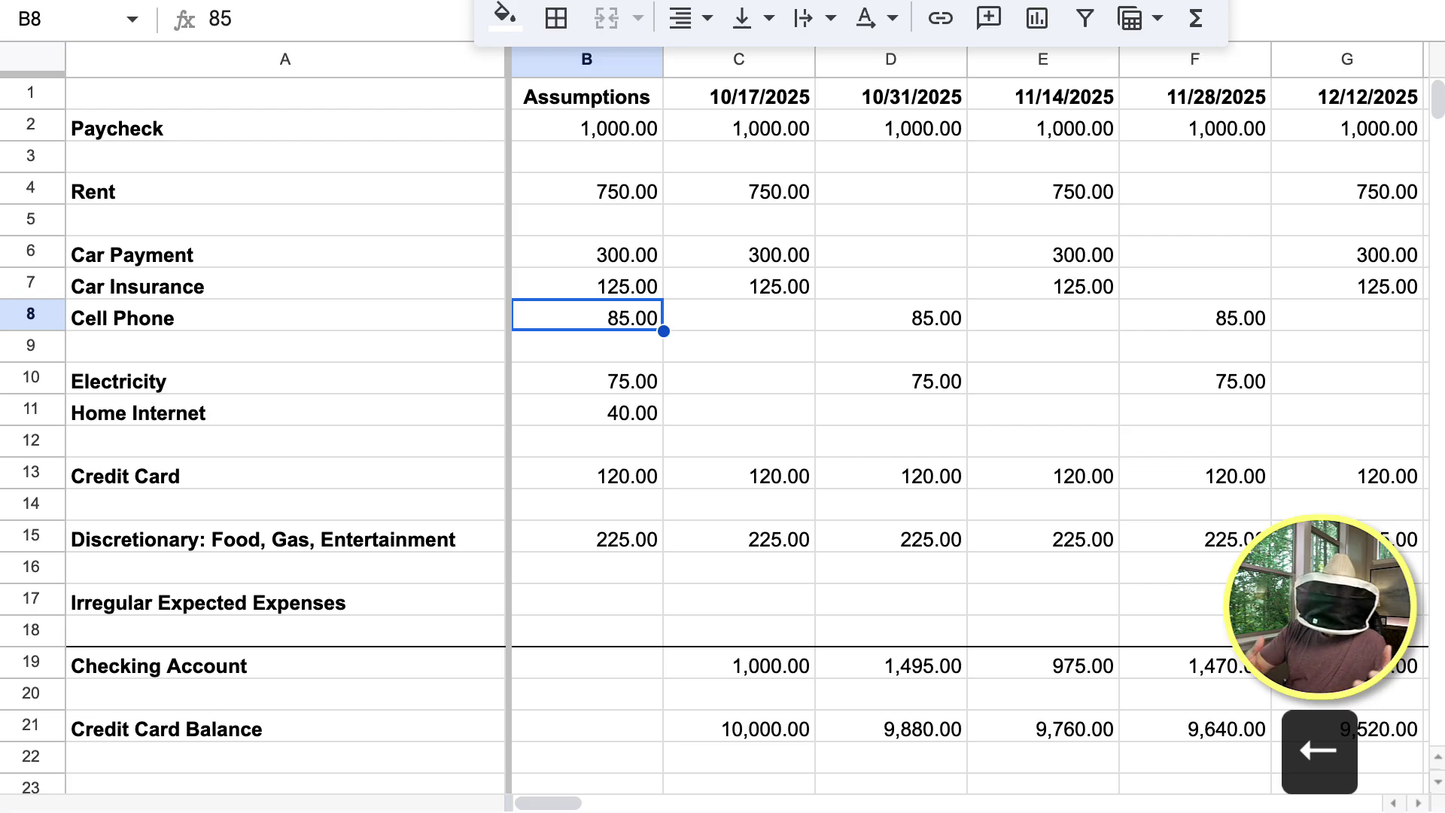
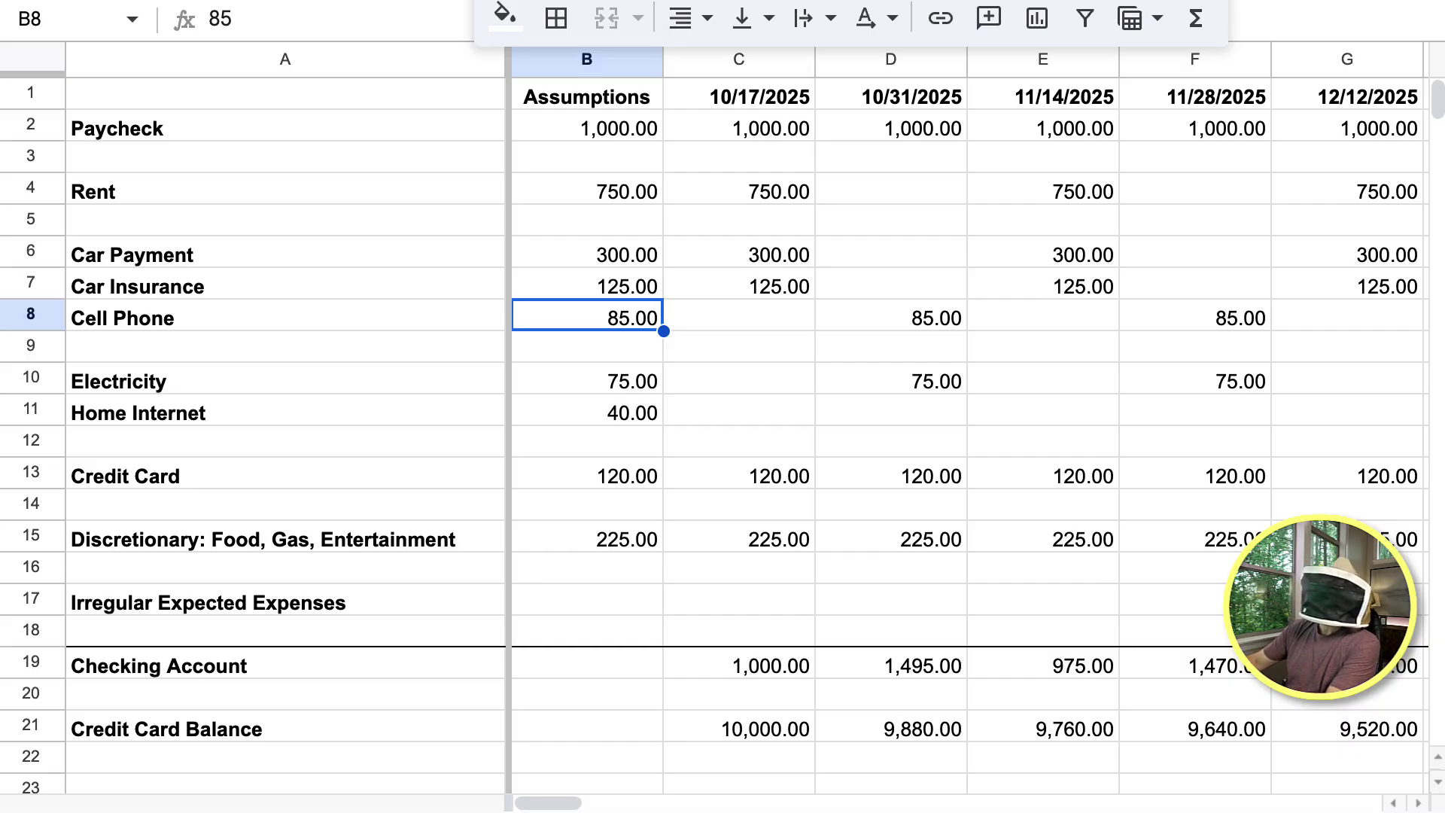
Examine the Paycheck cells C2 and D2 and the expense block C4:D18 for the first two paycheck dates.
click(739, 125)
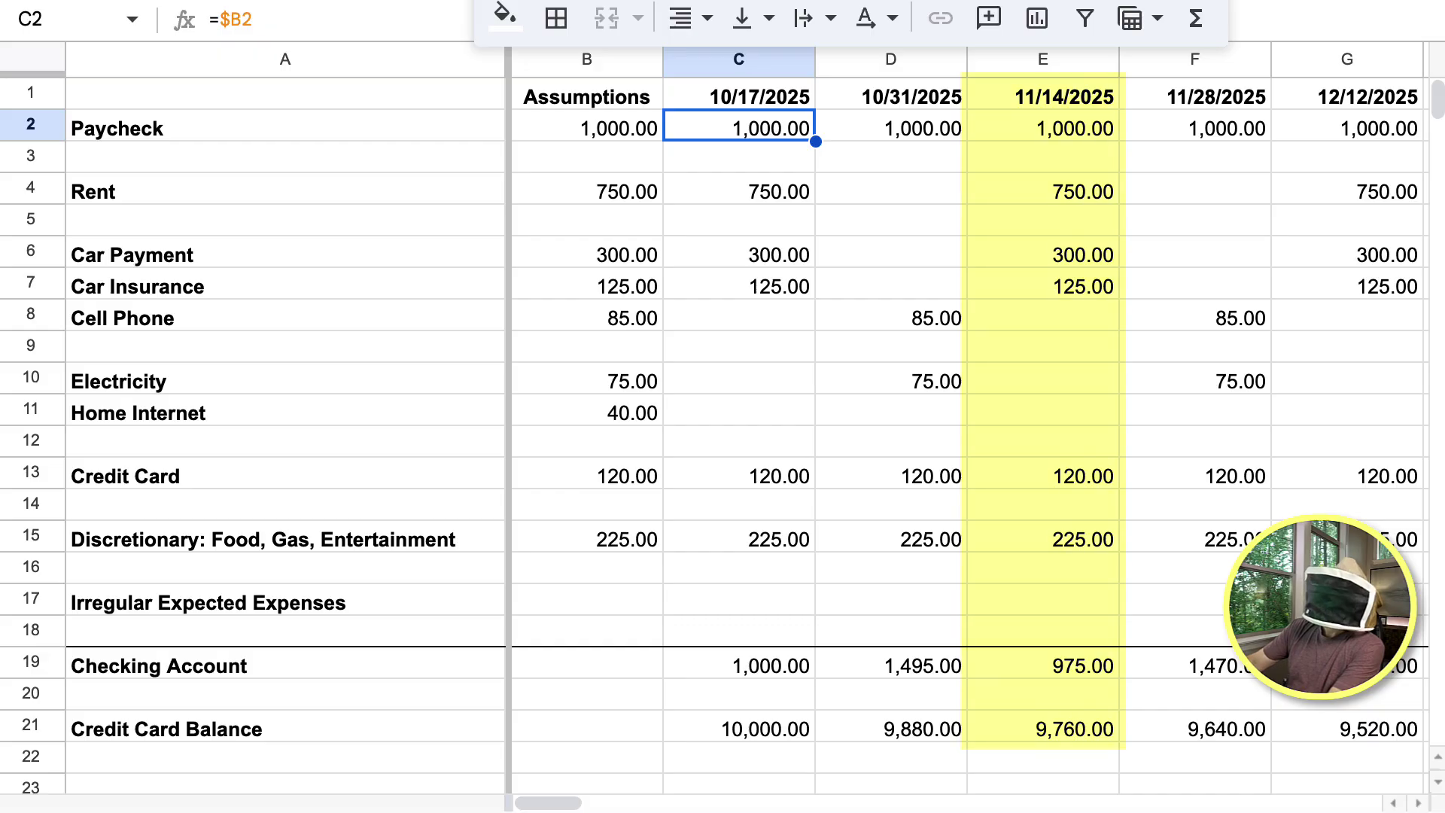
key(Right)
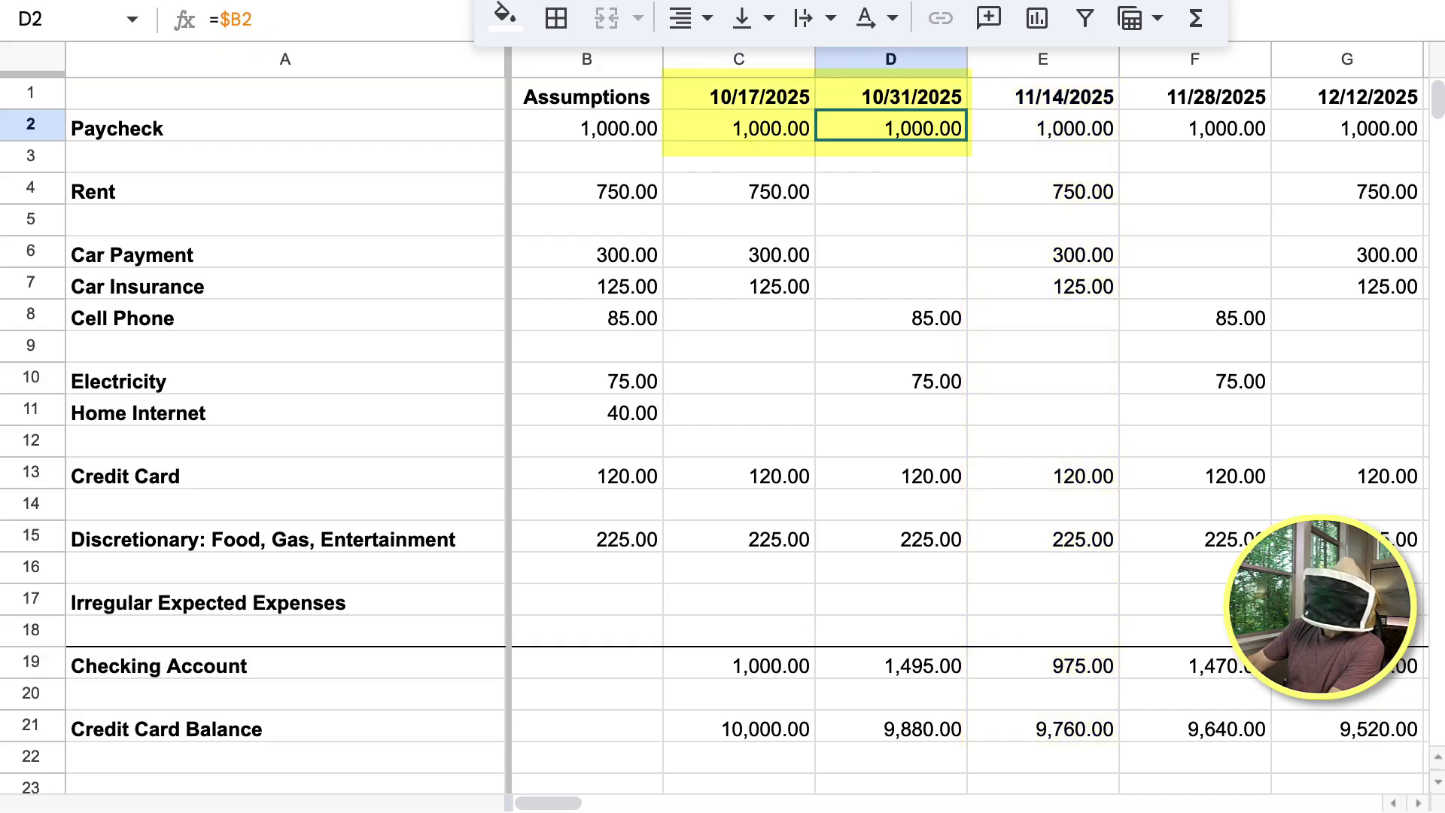
key(Left)
key(Right)
drag(738, 190, 891, 630)
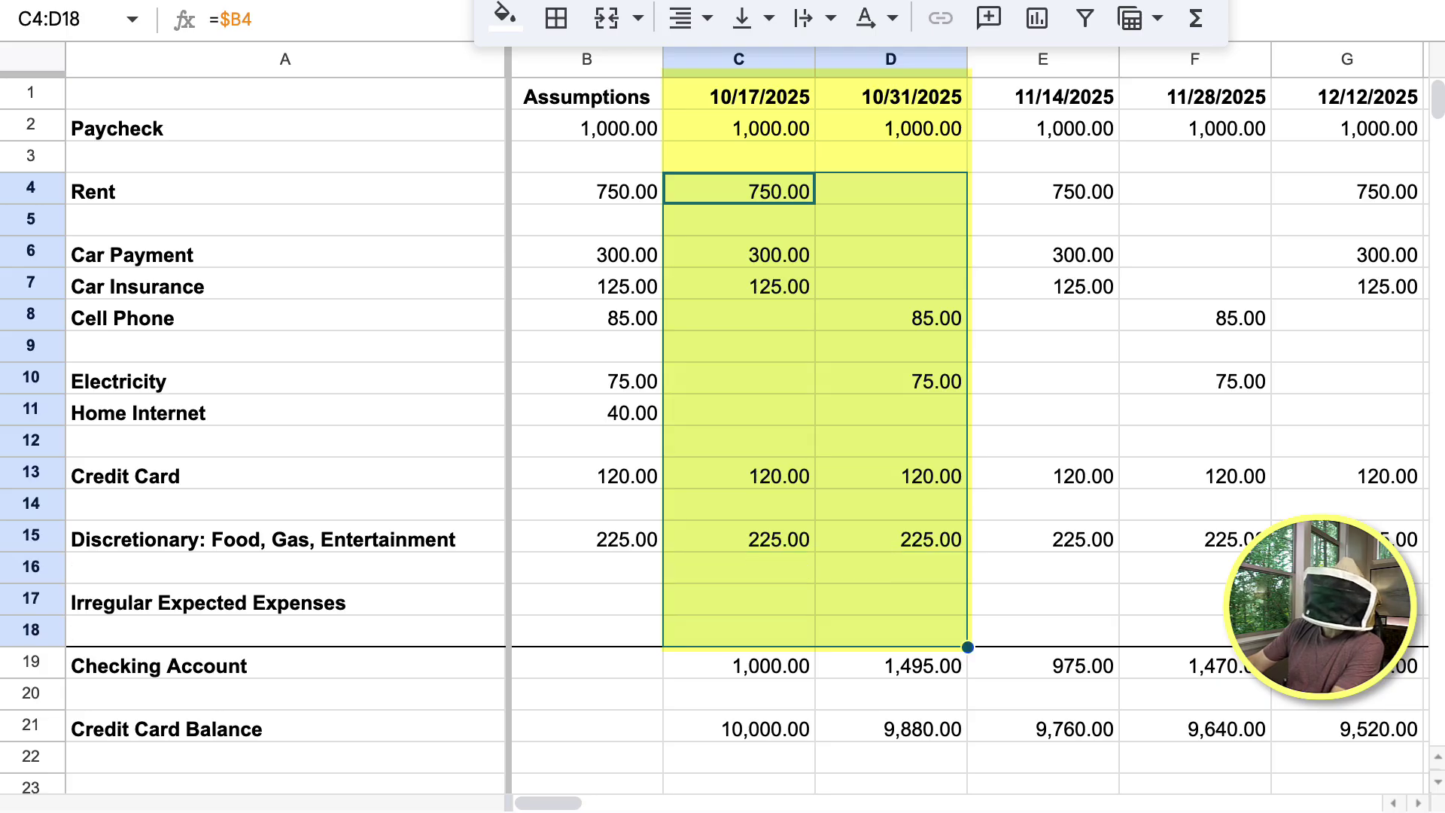
click(739, 188)
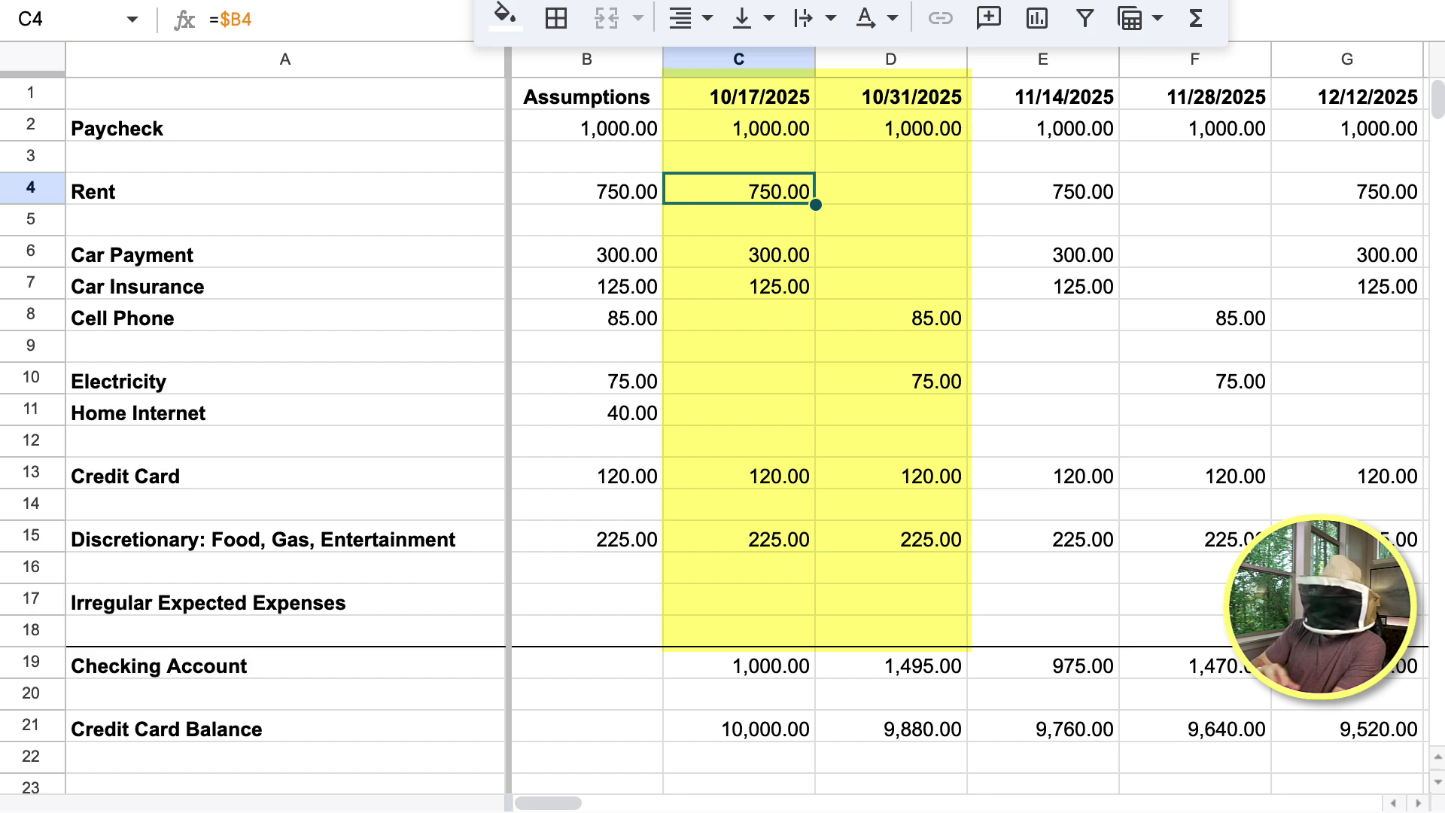
Replace the 10/17/2025 Paycheck formula in C2 with the actual amount 941.25.
key(Up)
key(Up)
key(Up)
key(Down)
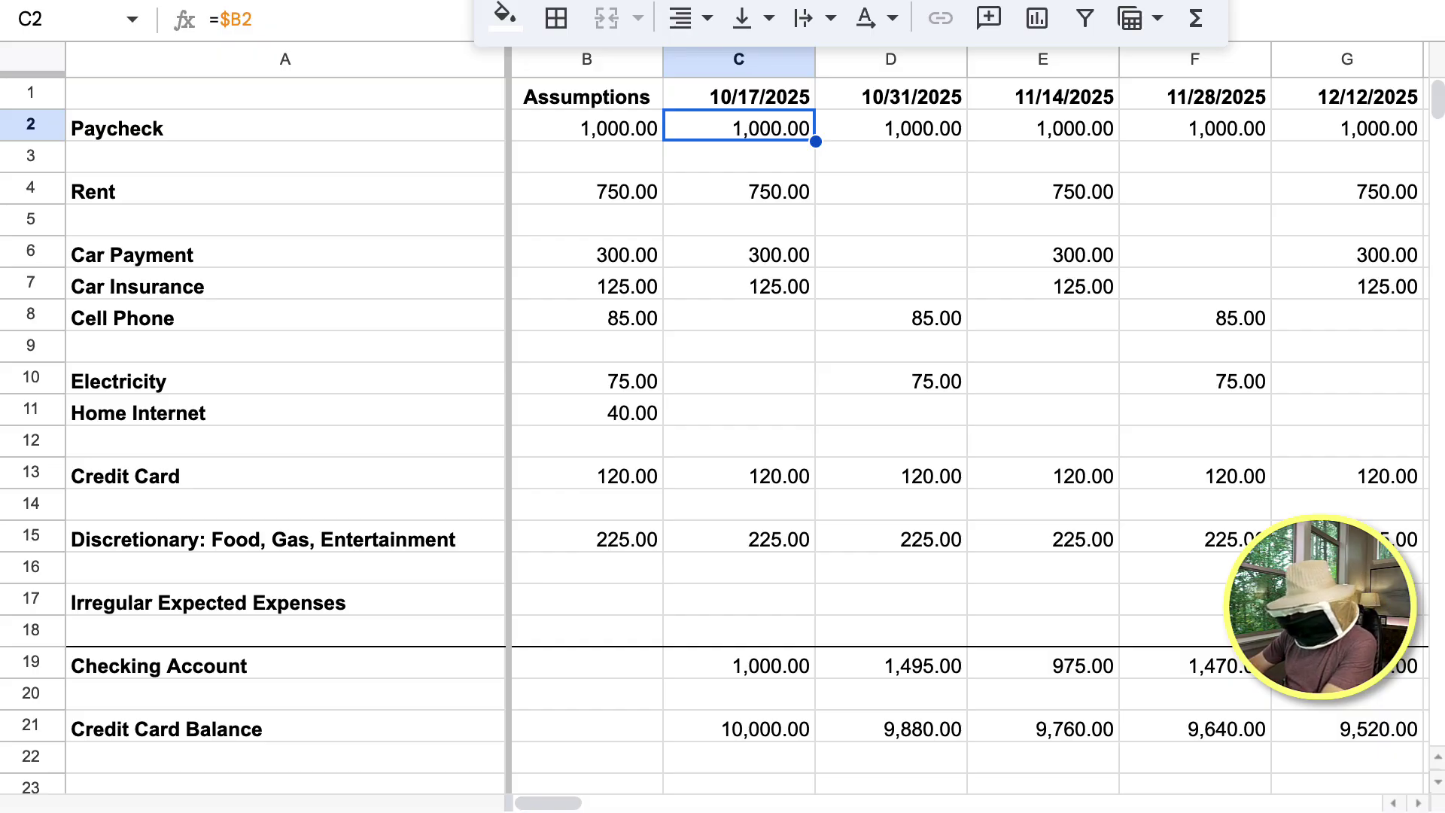
text(941.2)
text(5)
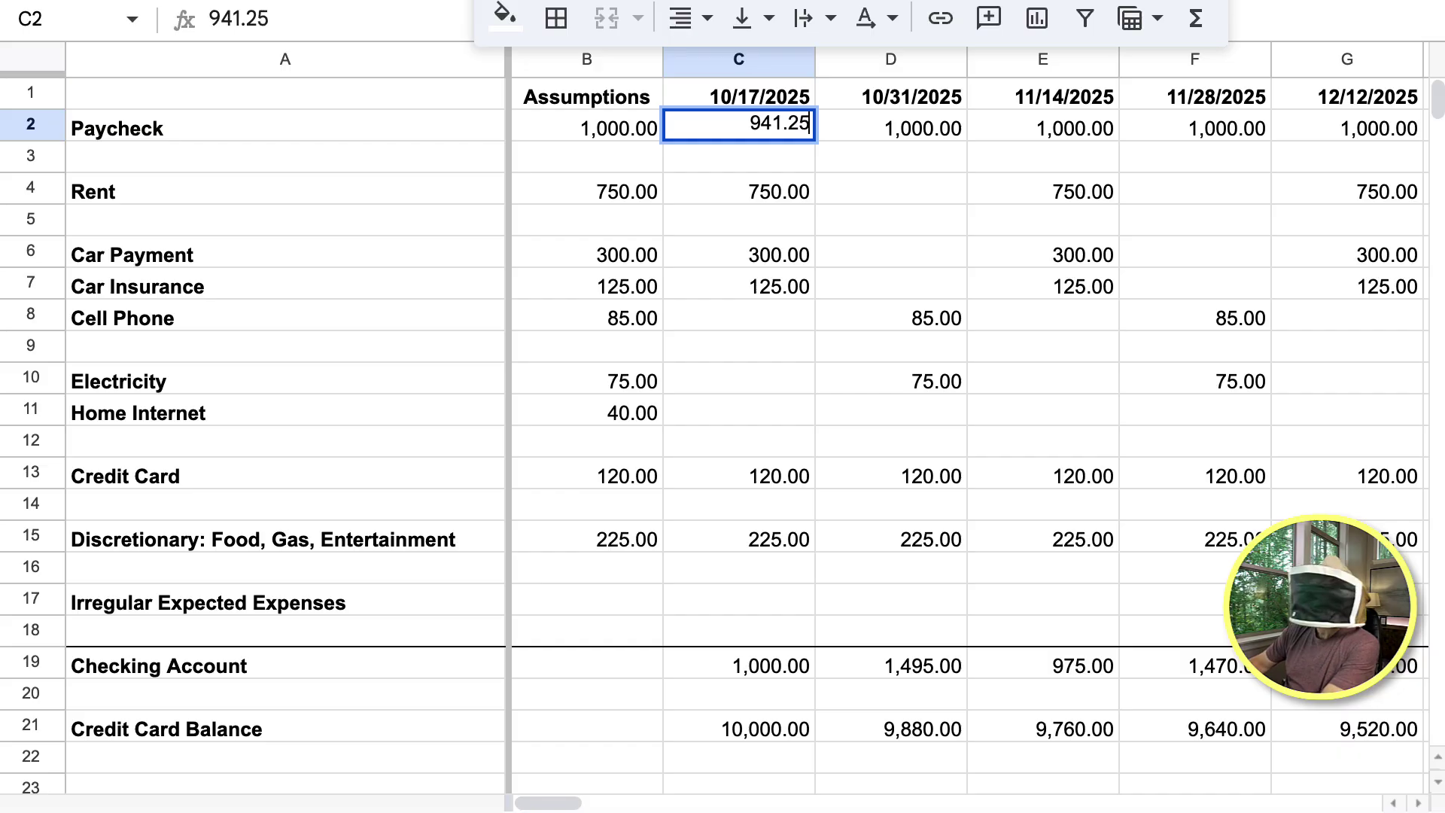
key(Return)
key(Up)
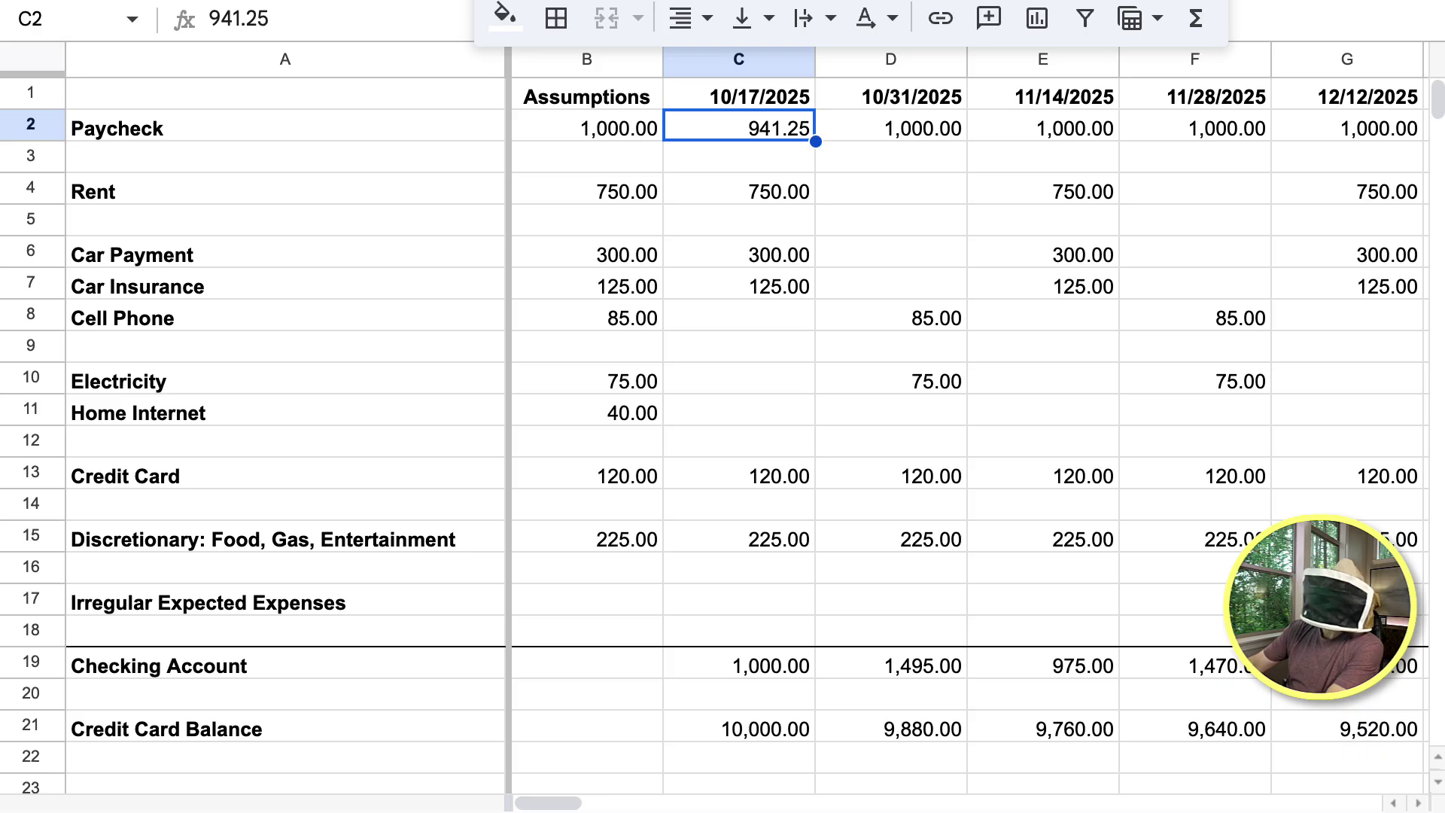
Fill the 10/17/2025 date and Paycheck cells C1:C2 with light gray.
key(Up)
key(shift+Down)
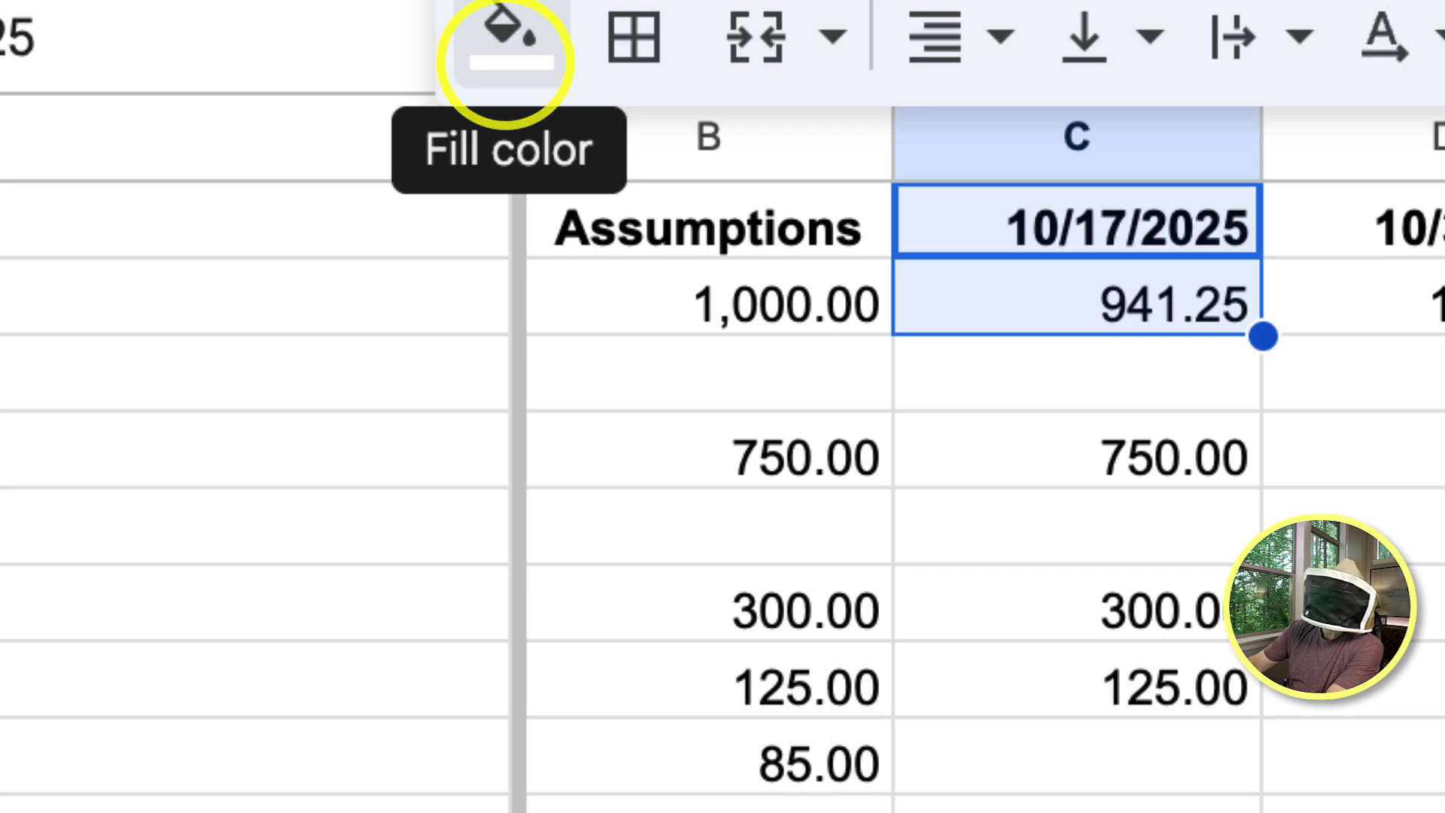
click(512, 38)
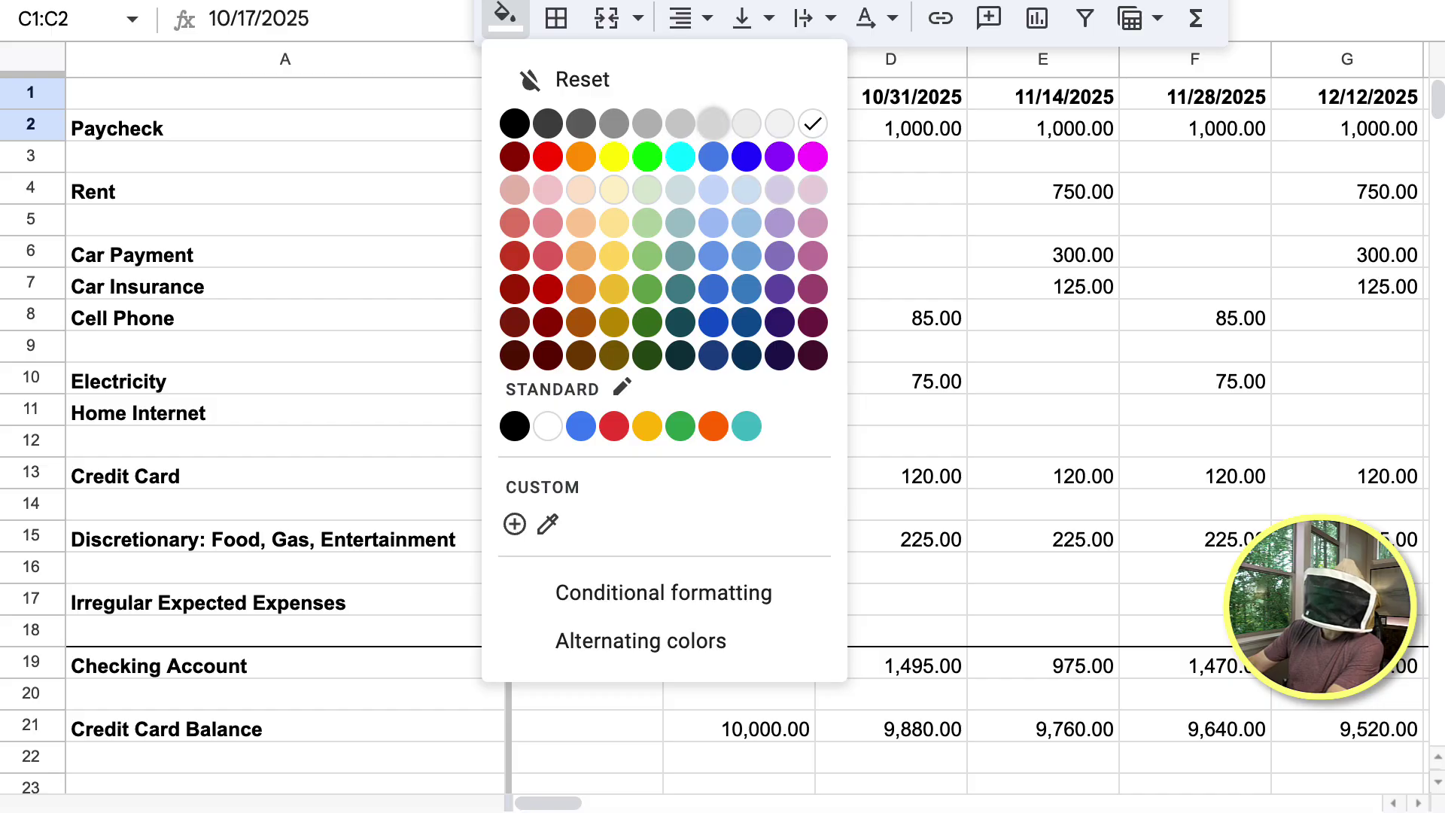
click(714, 124)
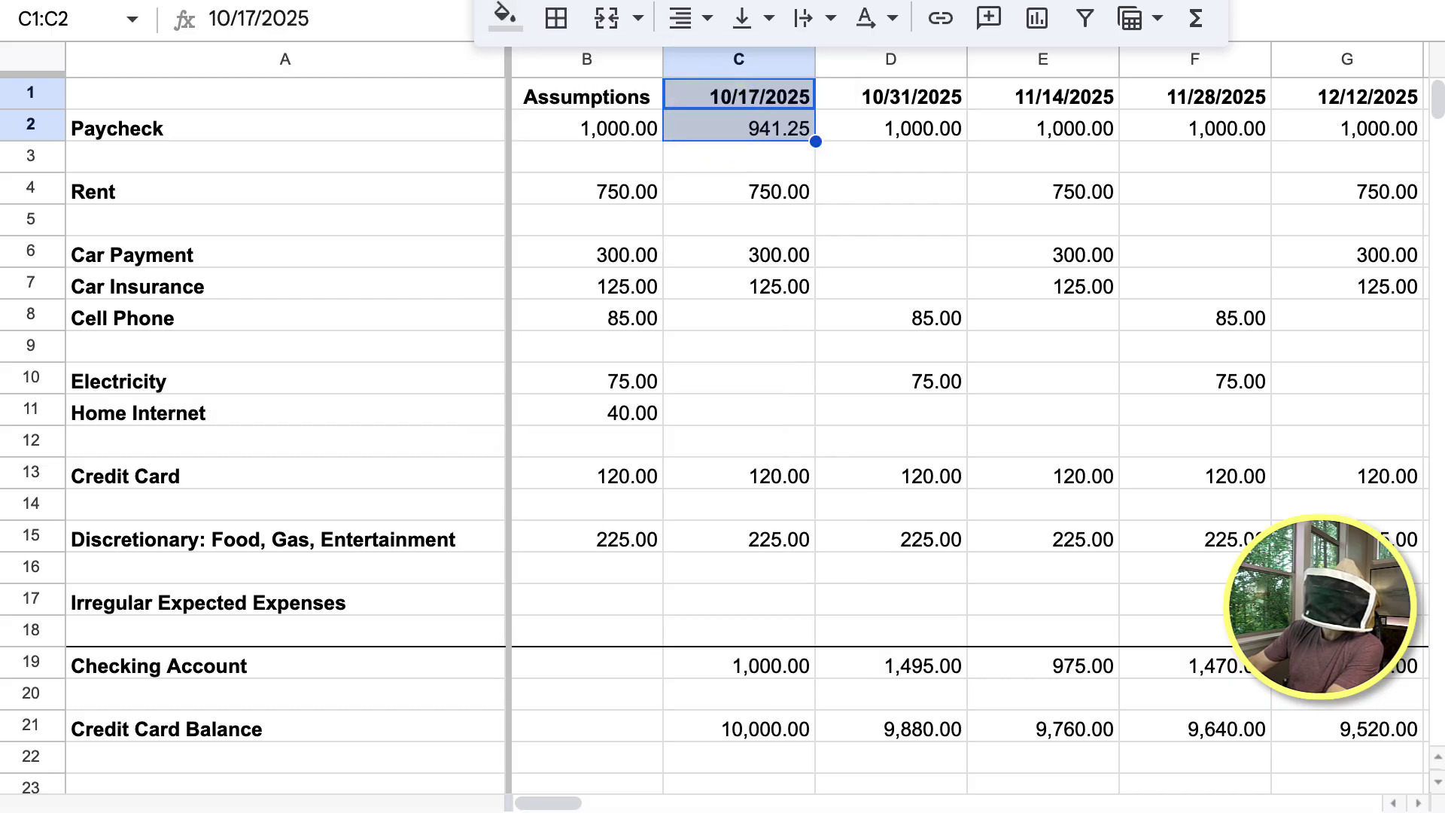
key(Down)
key(Down)
key(Up)
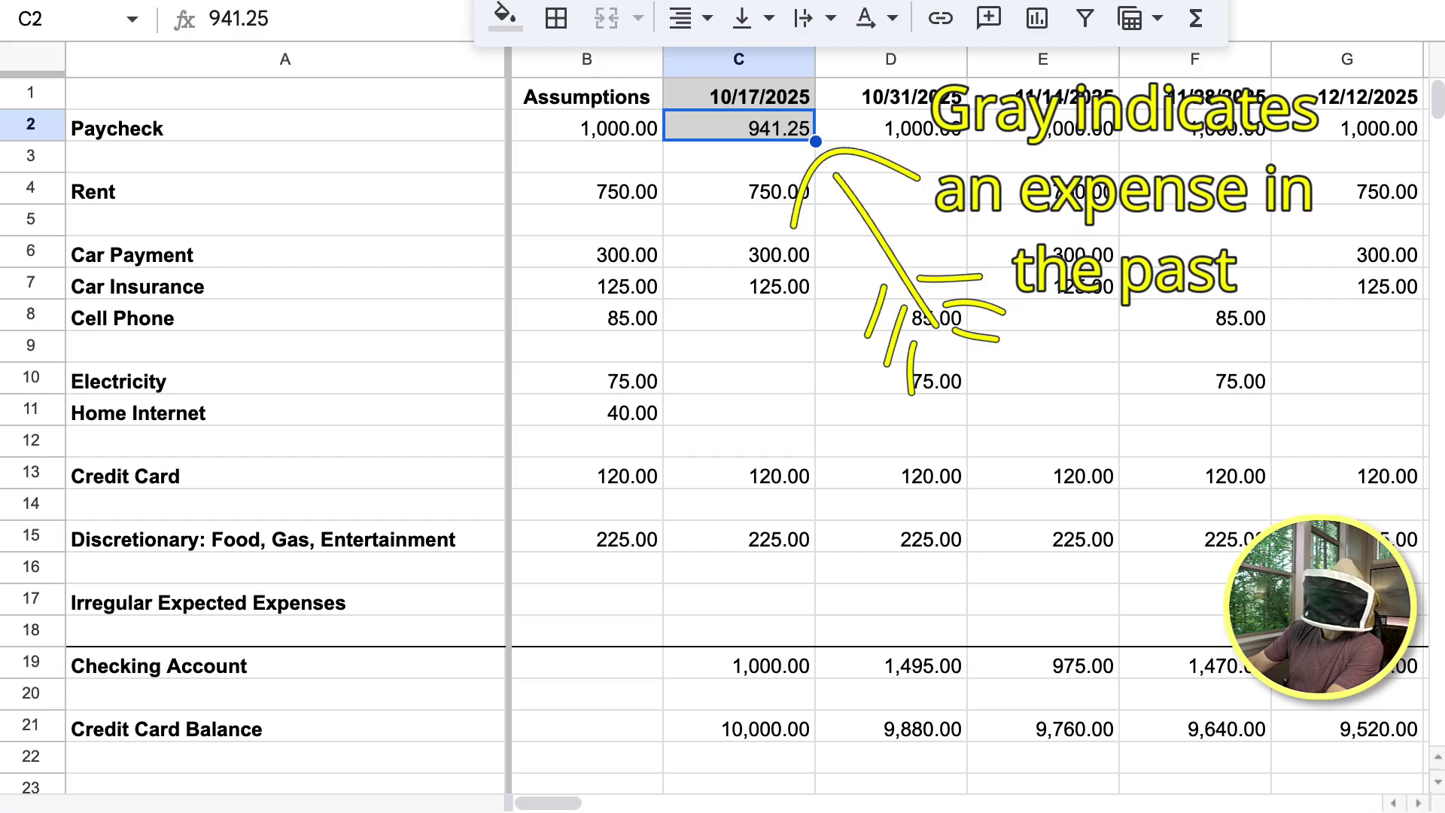
Replace the 10/17/2025 formulas with actual amounts: 750 for Rent in C4 and 300 for Car Payment in C6.
key(Down)
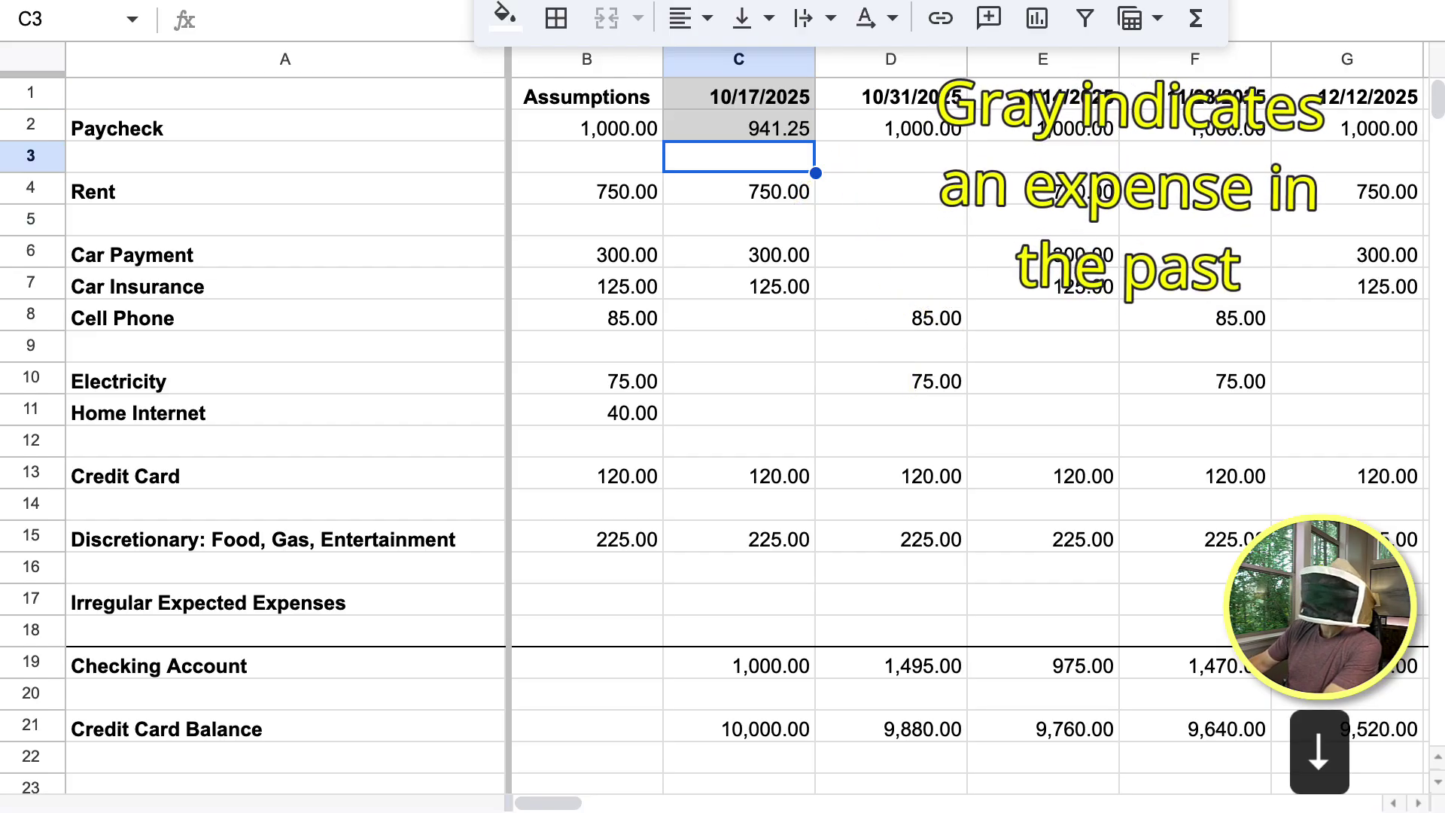
key(Down)
key(Up)
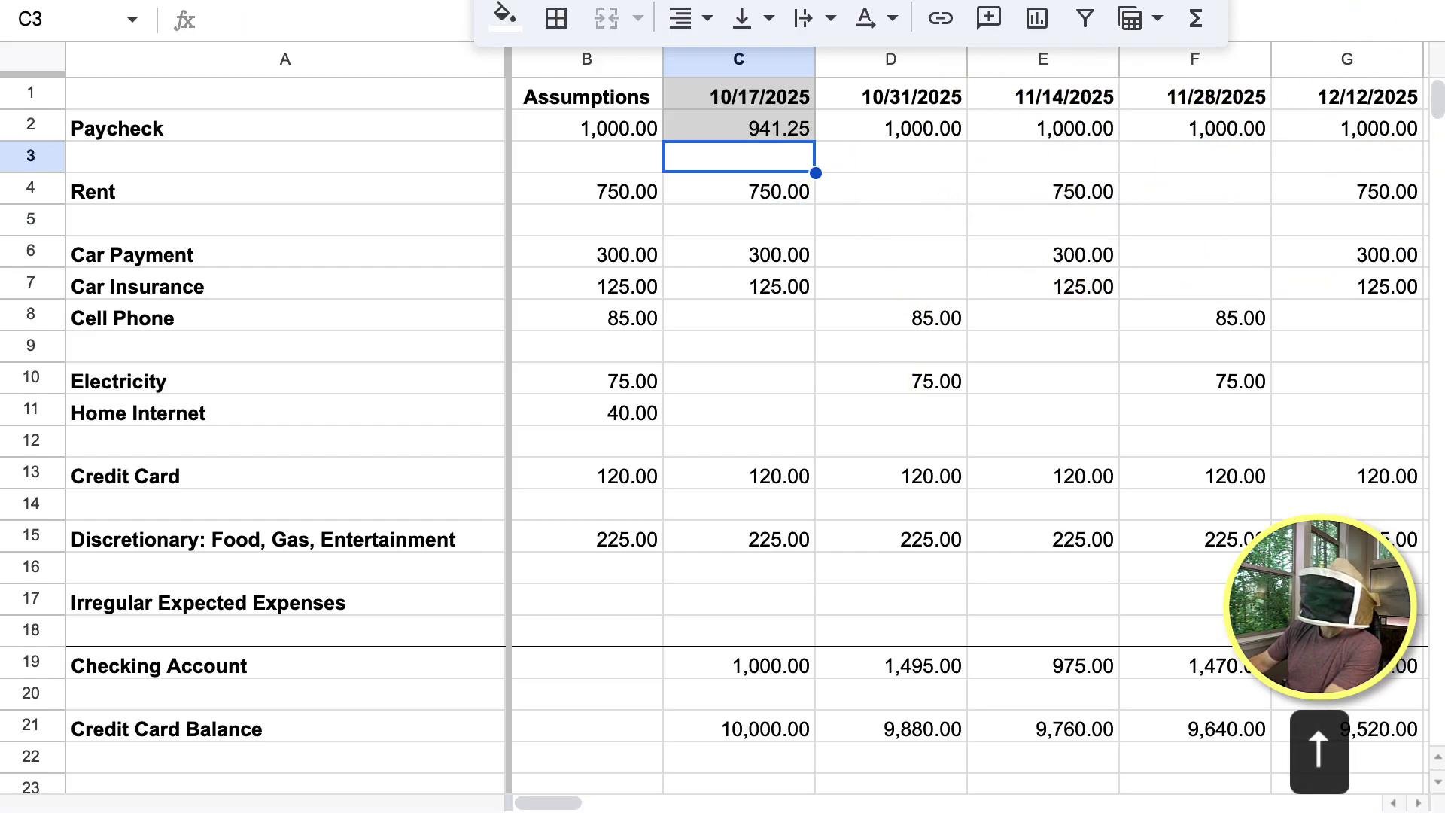
key(Down)
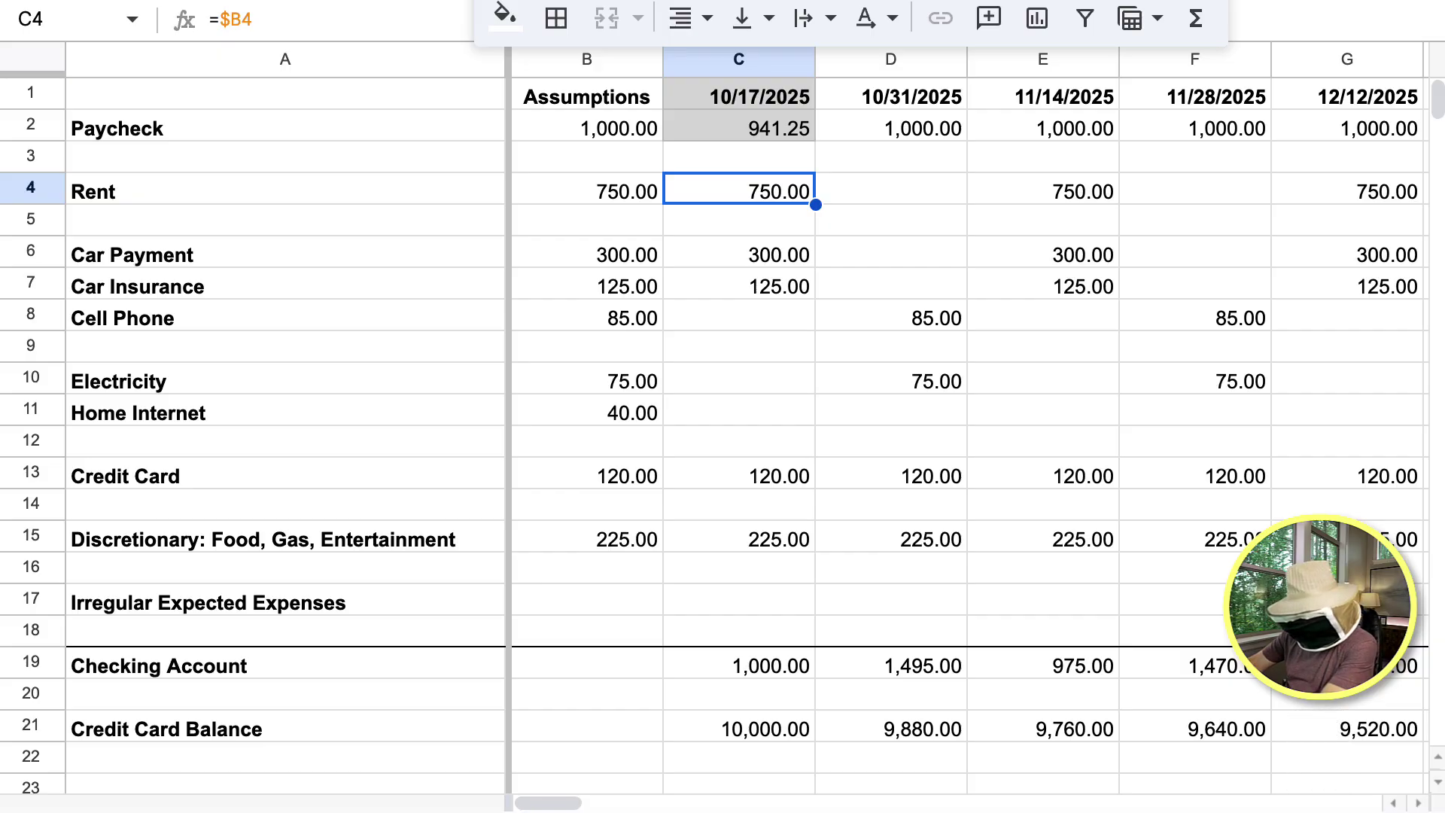
text(750)
key(Down)
key(Down)
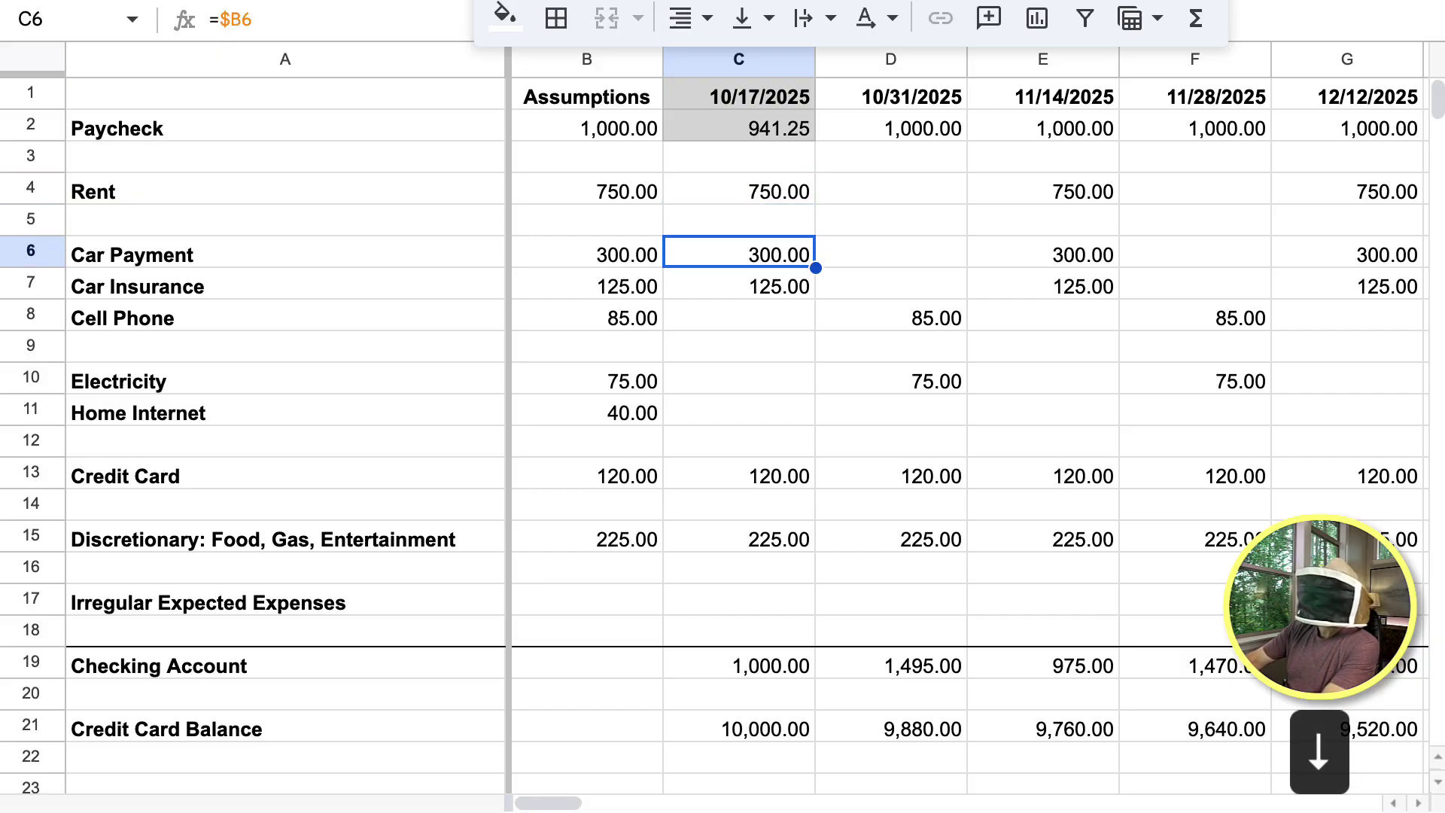
text(300)
key(Return)
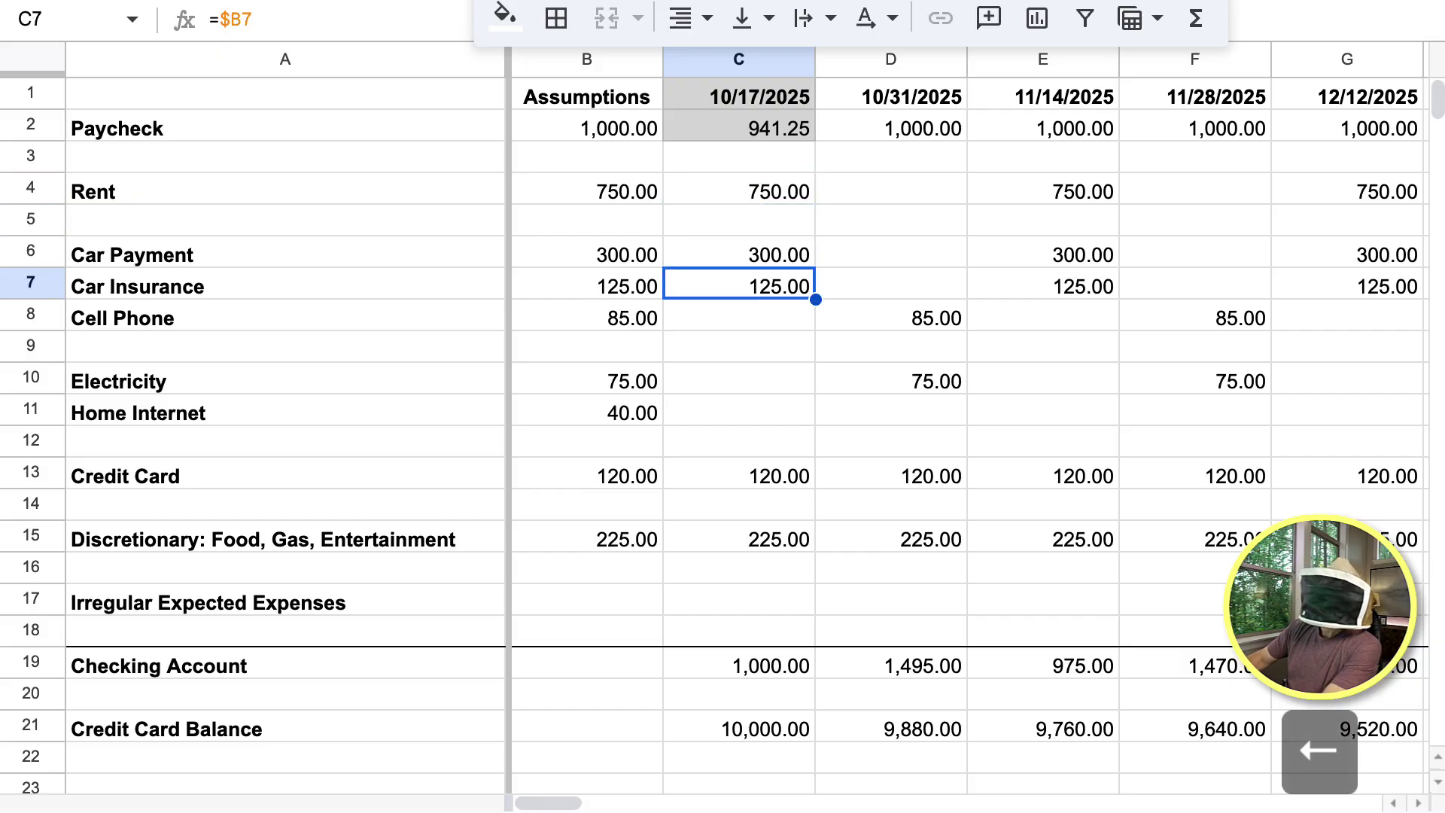
Replace the 10/17/2025 Car Insurance formula in C7 with the actual amount 156.18.
key(Left)
key(Right)
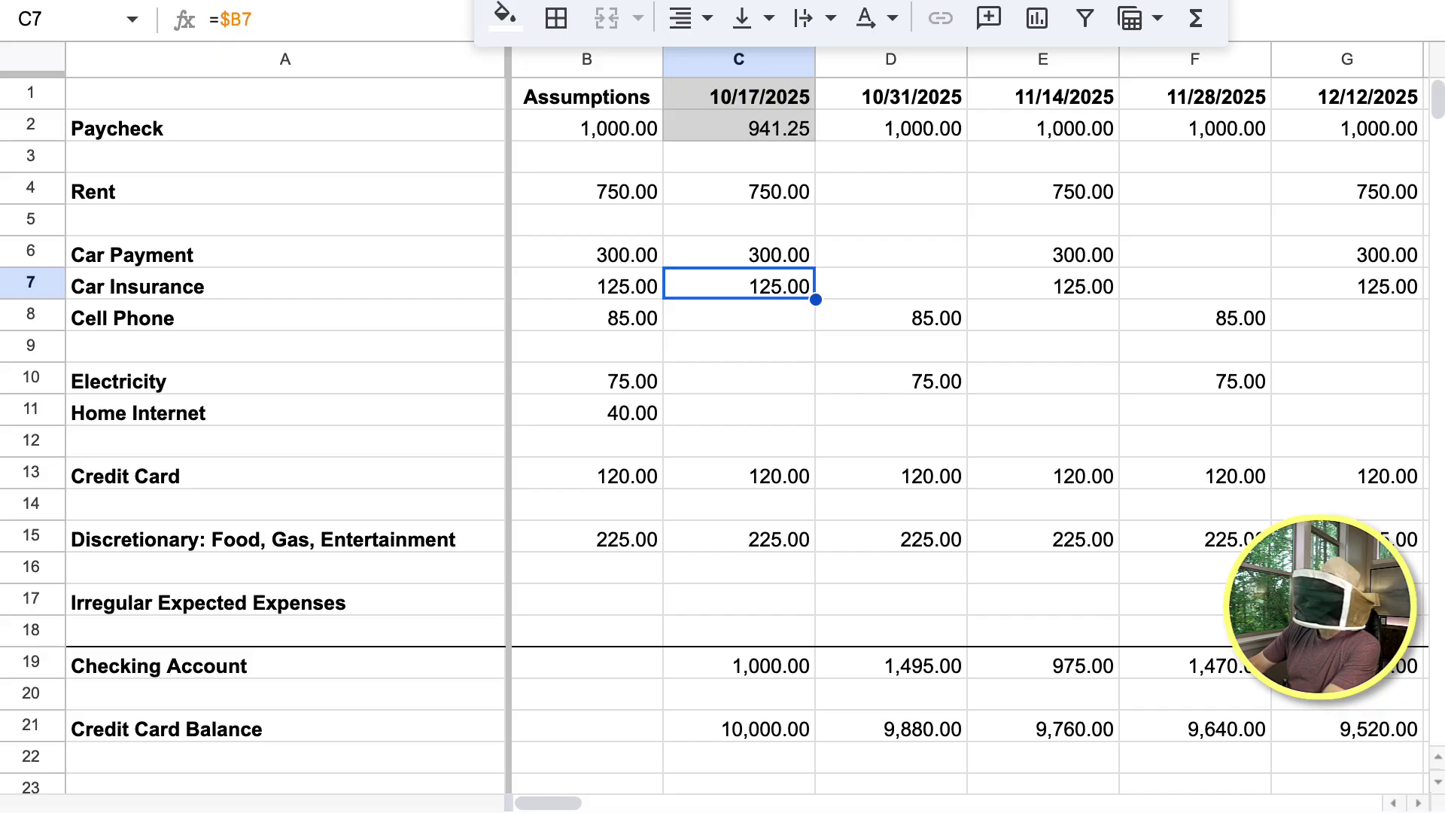
text(156.18)
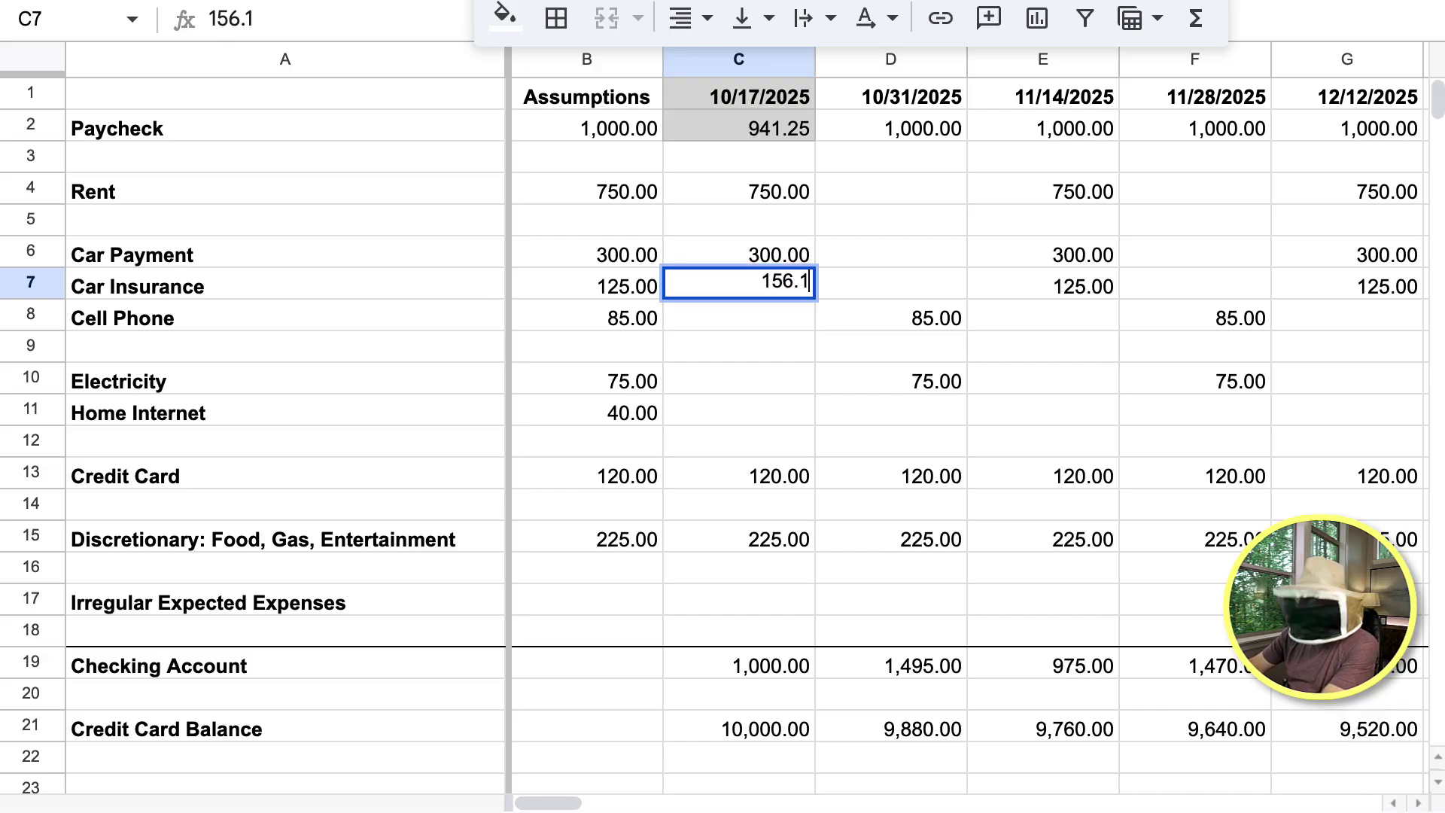
key(Return)
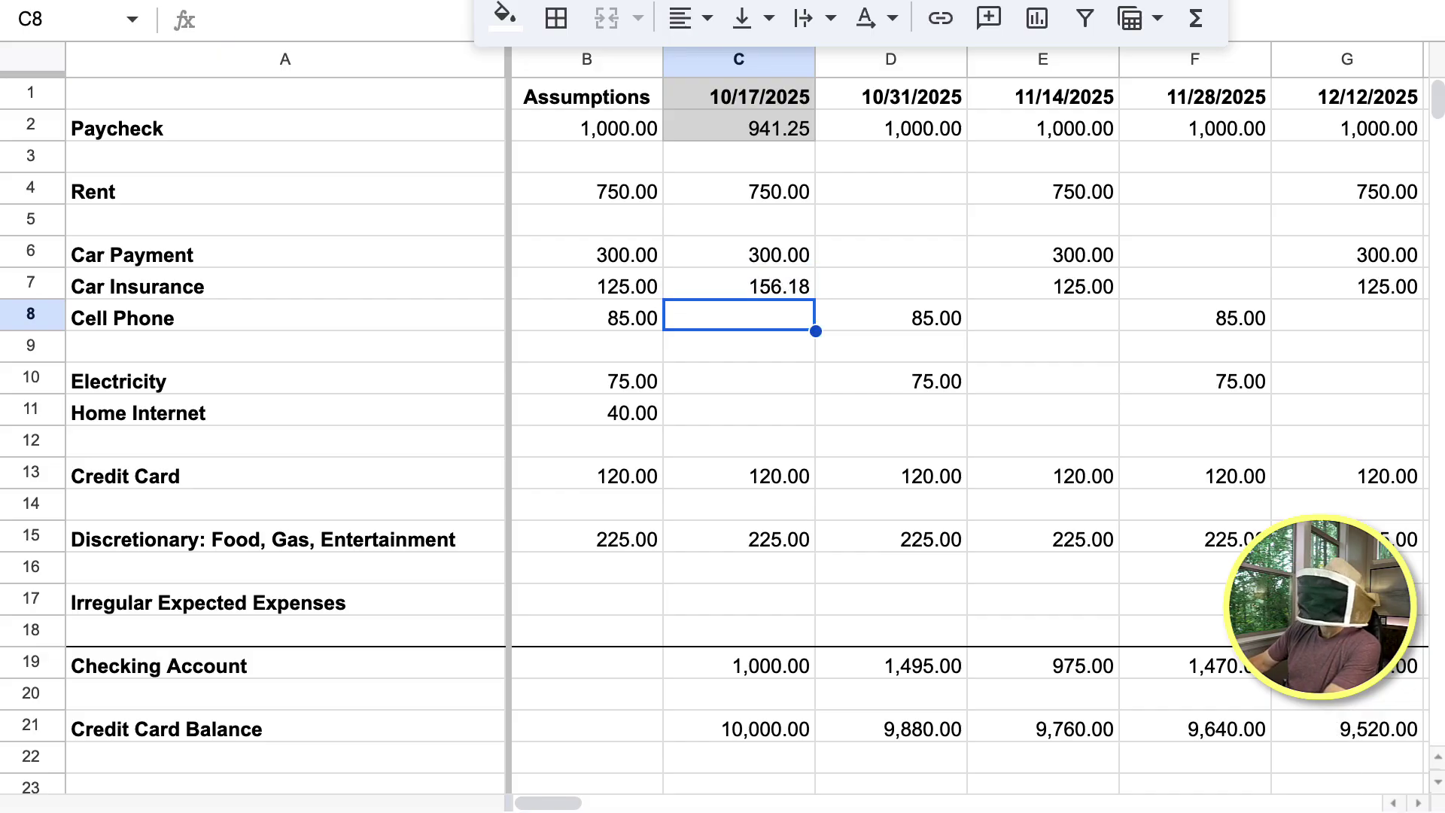
Replace the 10/31/2025 Cell Phone formula in D8 with the actual amount 85.42.
key(Right)
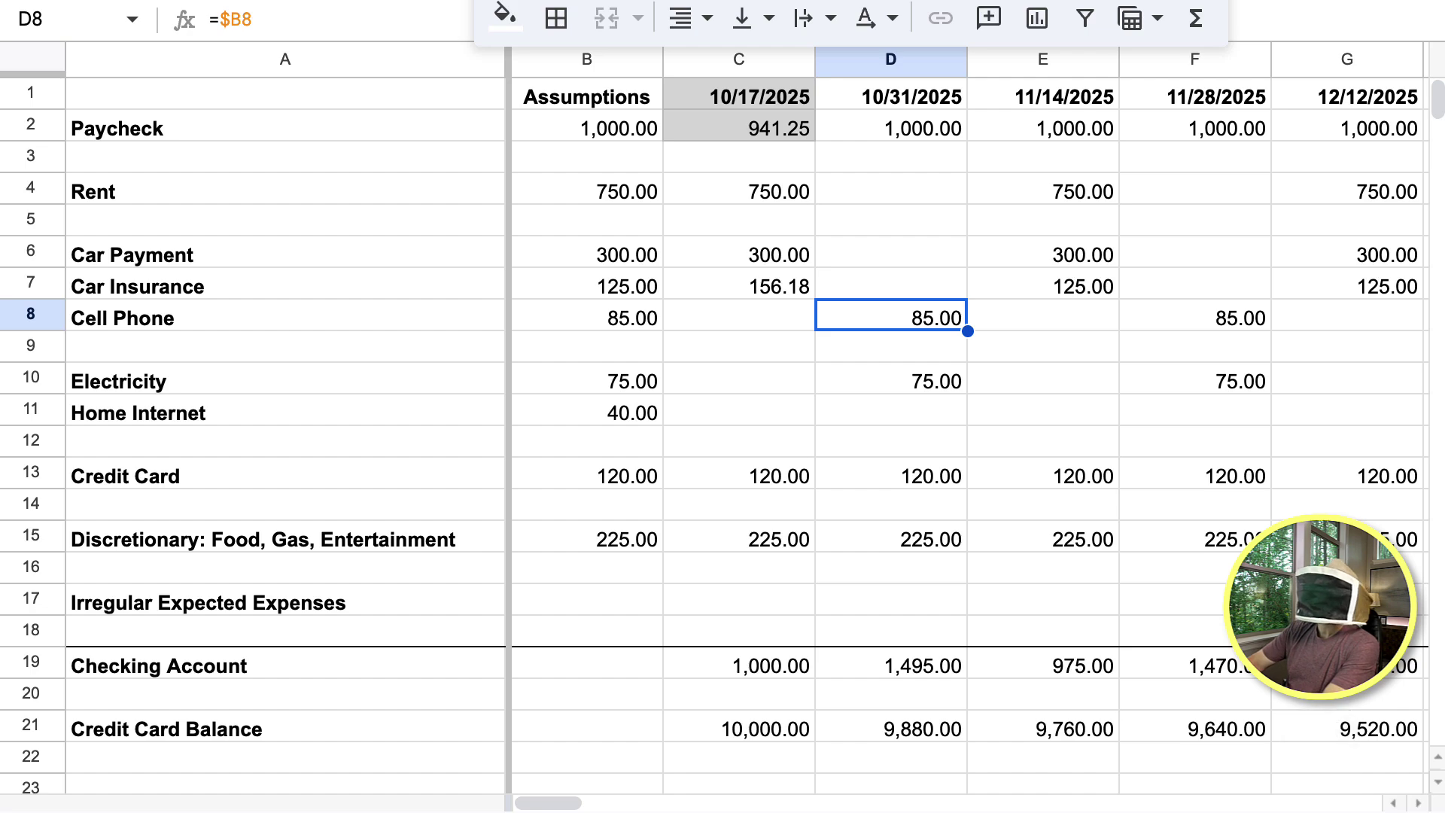
text(85.42)
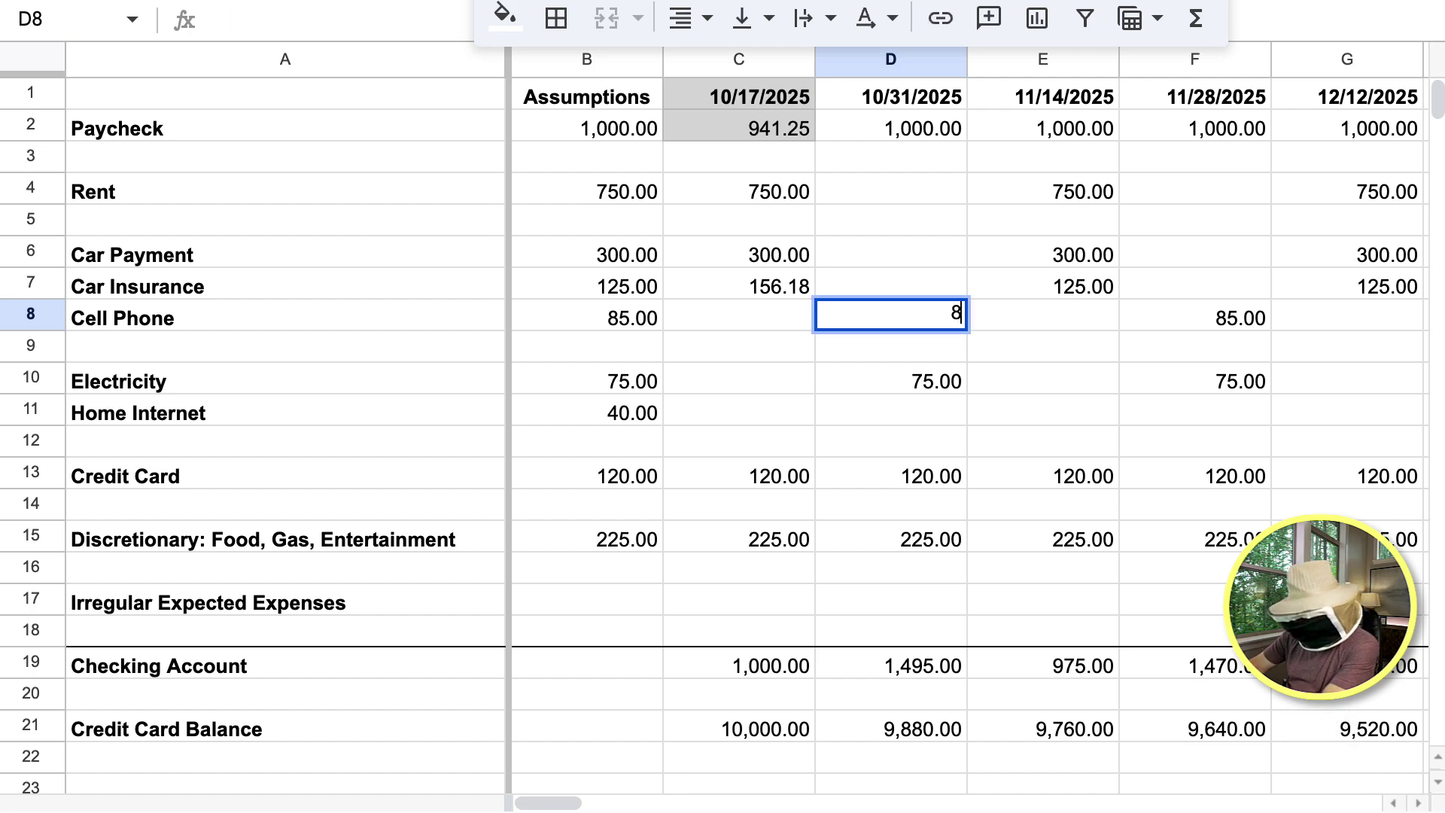
key(Return)
key(Up)
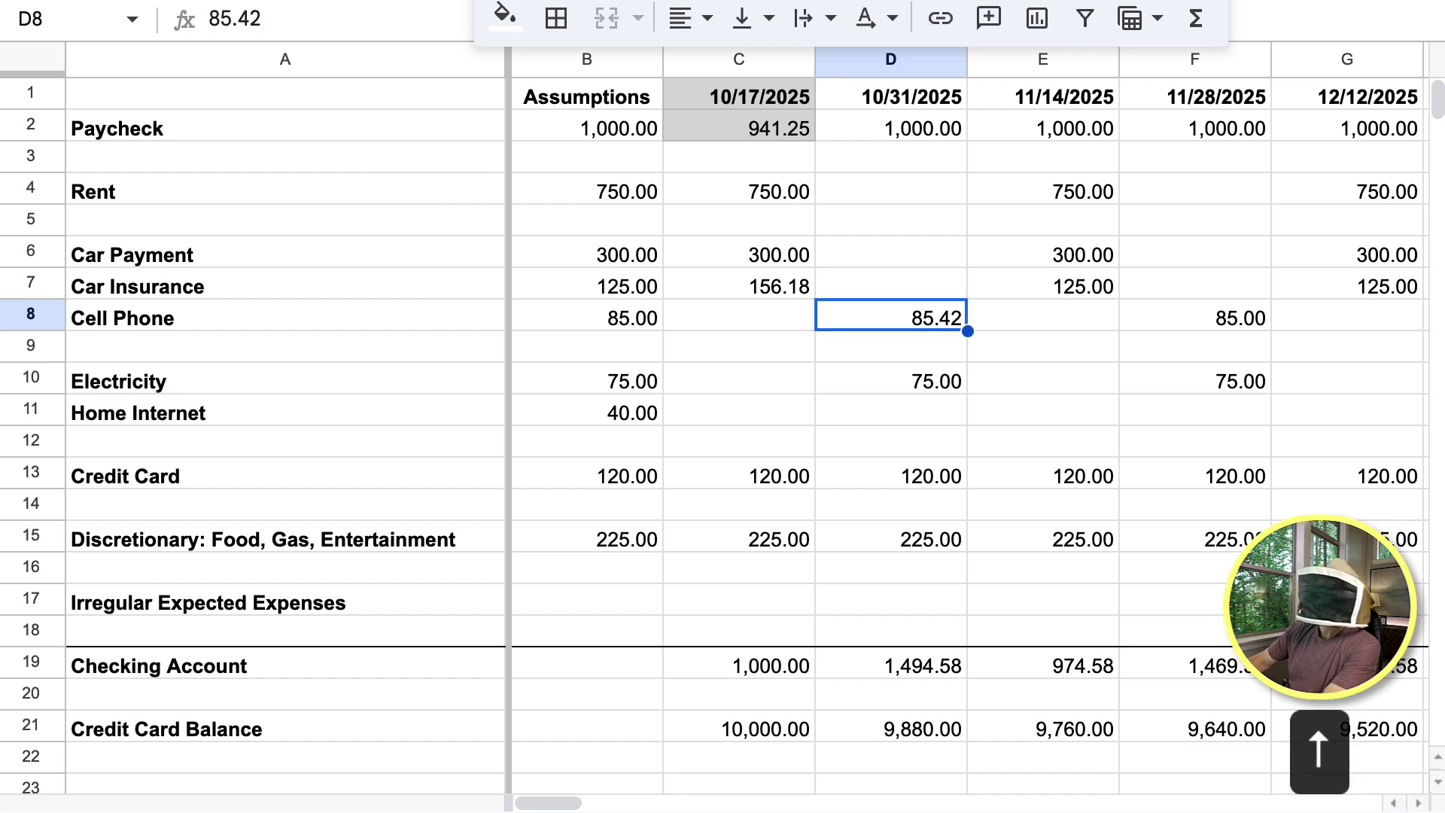
Replace the 10/31/2025 Paycheck formula in D2 with the actual amount 953.61.
key(Up)
key(Up)
key(Up)
key(Up)
key(Up)
key(Up)
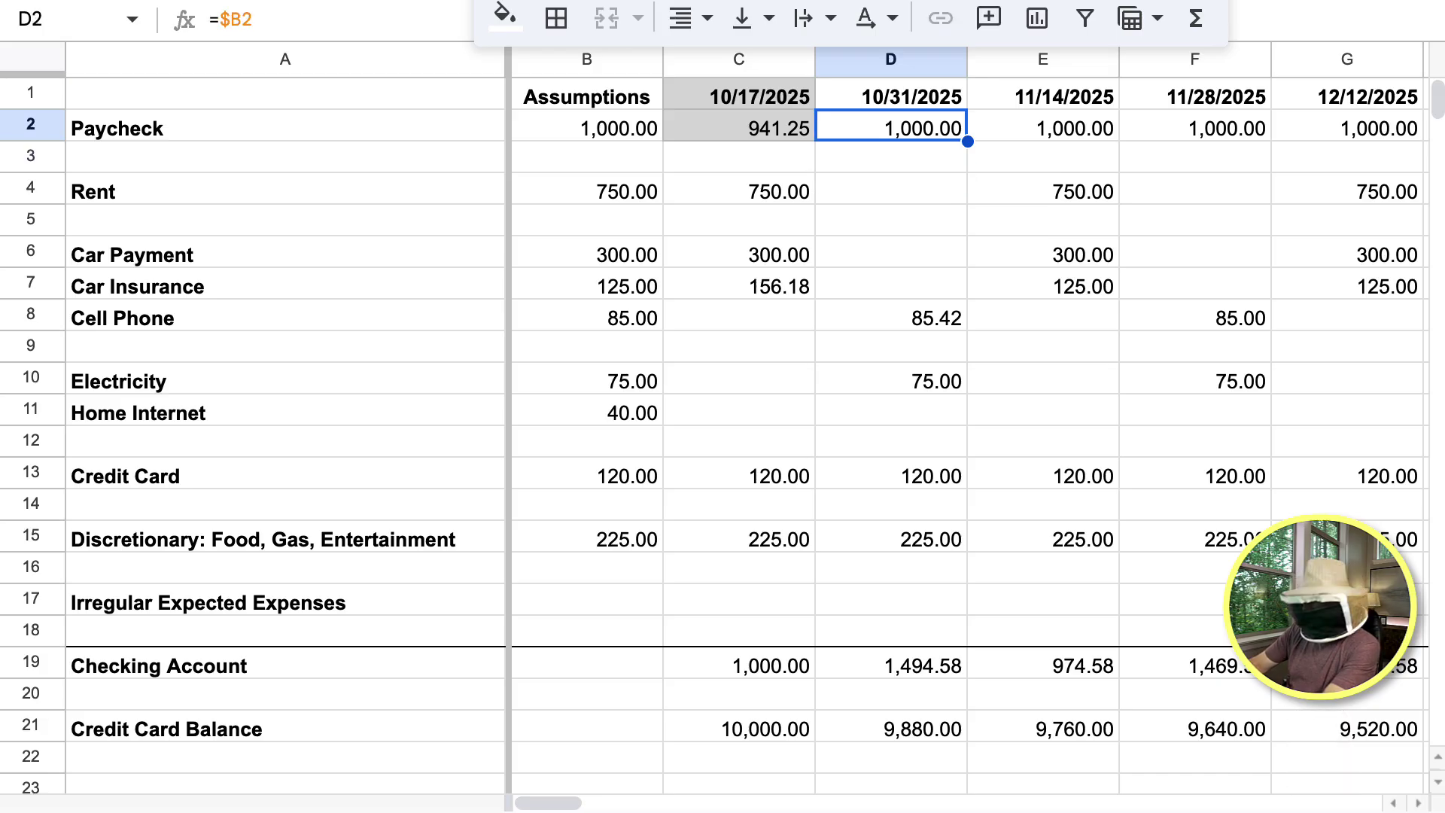
text(953.61)
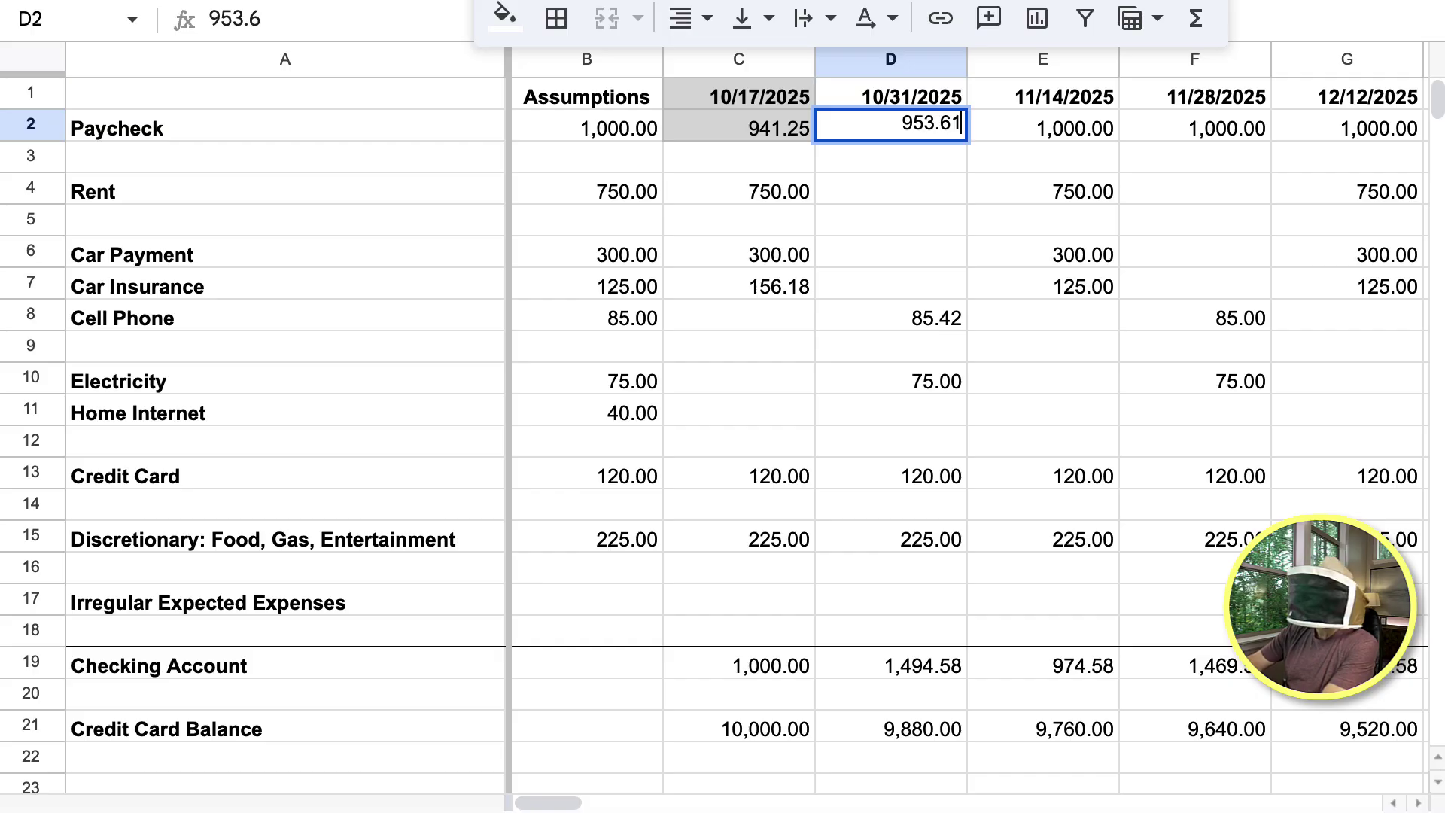
key(Return)
key(Up)
key(Up)
Replace the 10/31/2025 Electricity formula in D10 with the actual amount 110.24.
key(Down)
key(Down)
key(Down)
key(Down)
key(Down)
key(Down)
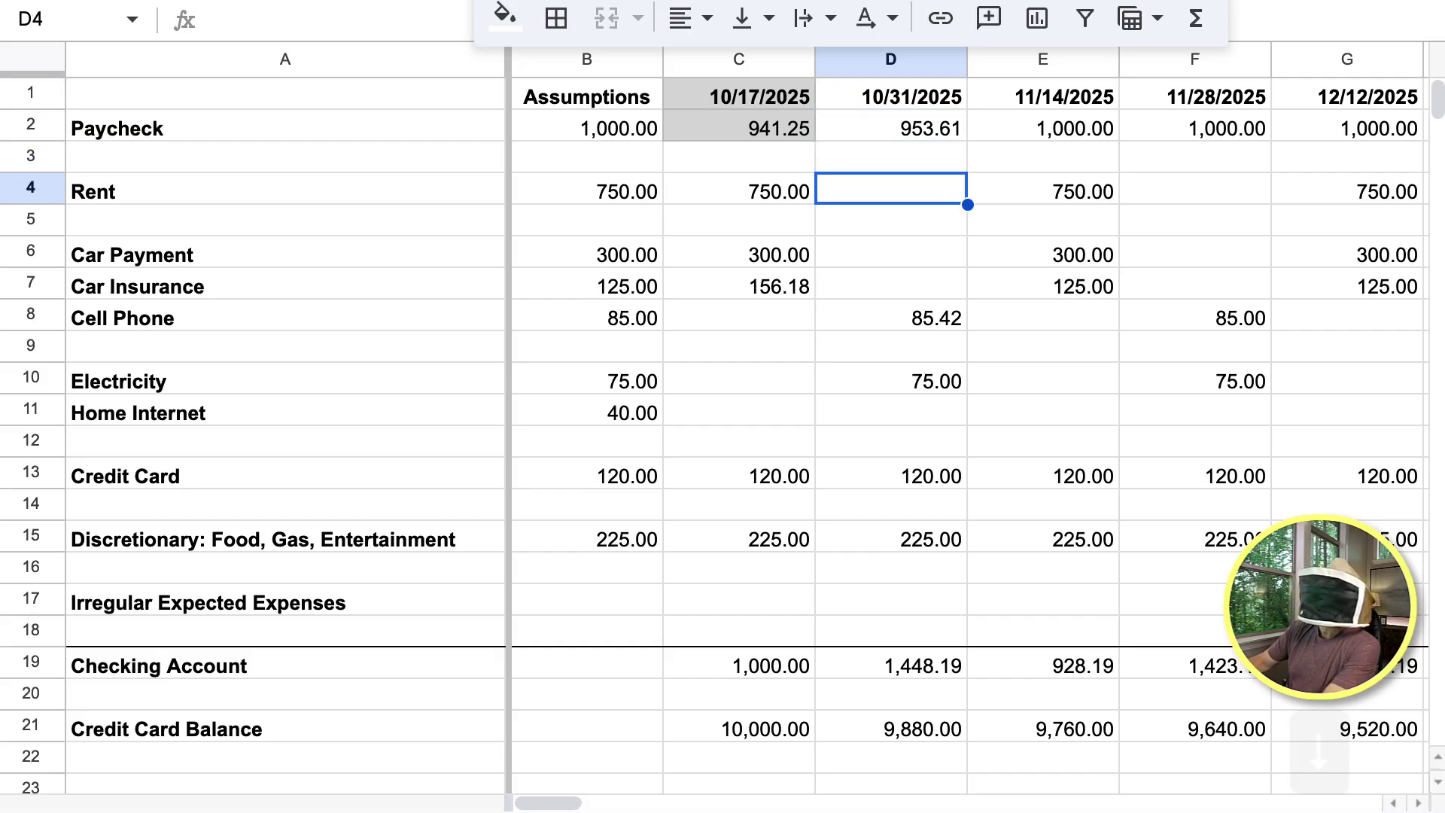
key(Down)
key(Down)
key(Down)
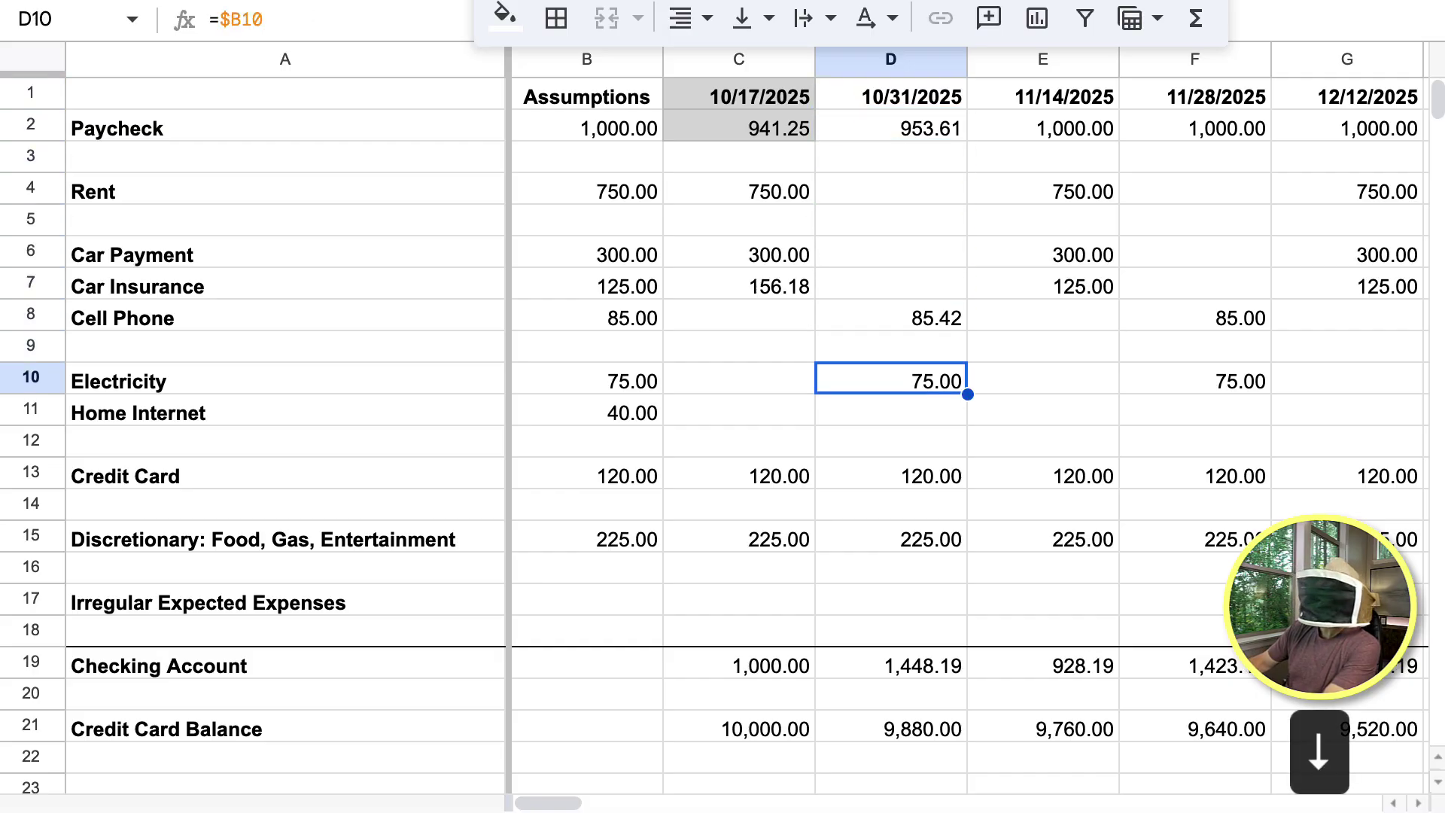
text(110.24)
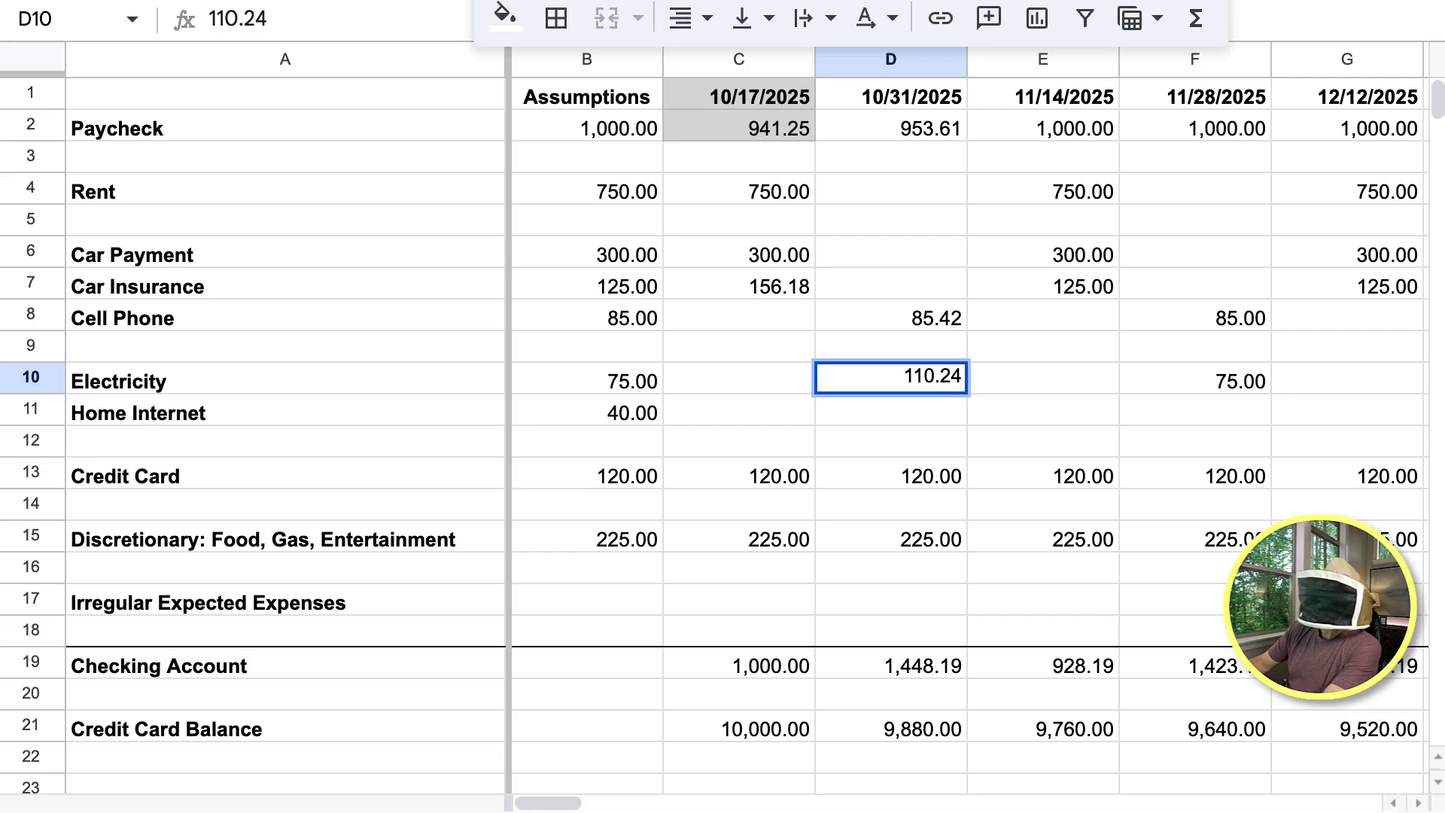
key(Return)
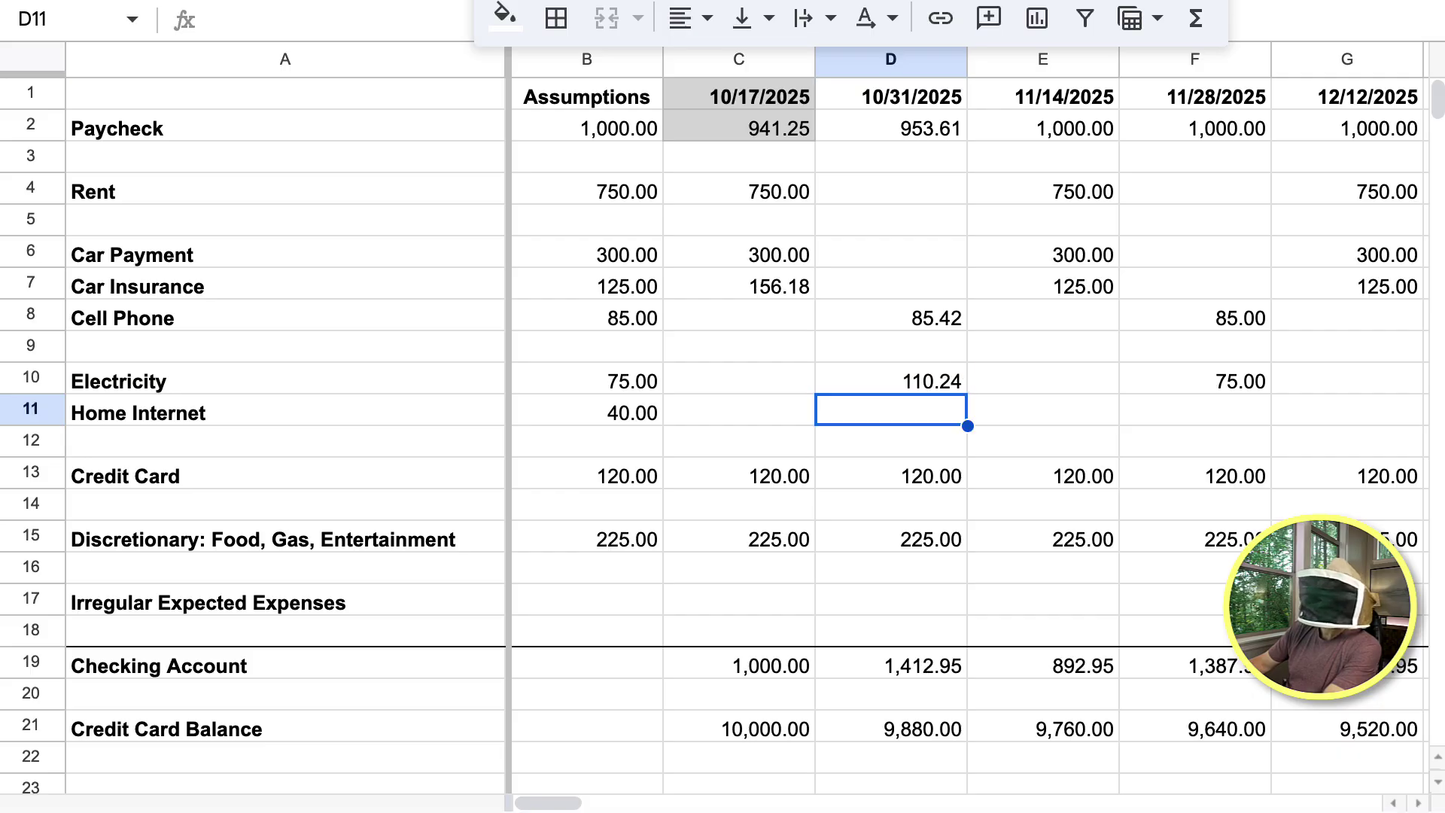
Enter the actual Home Internet amount 79.95 for 10/17/2025 in C11.
key(Up)
key(Left)
key(Right)
key(Down)
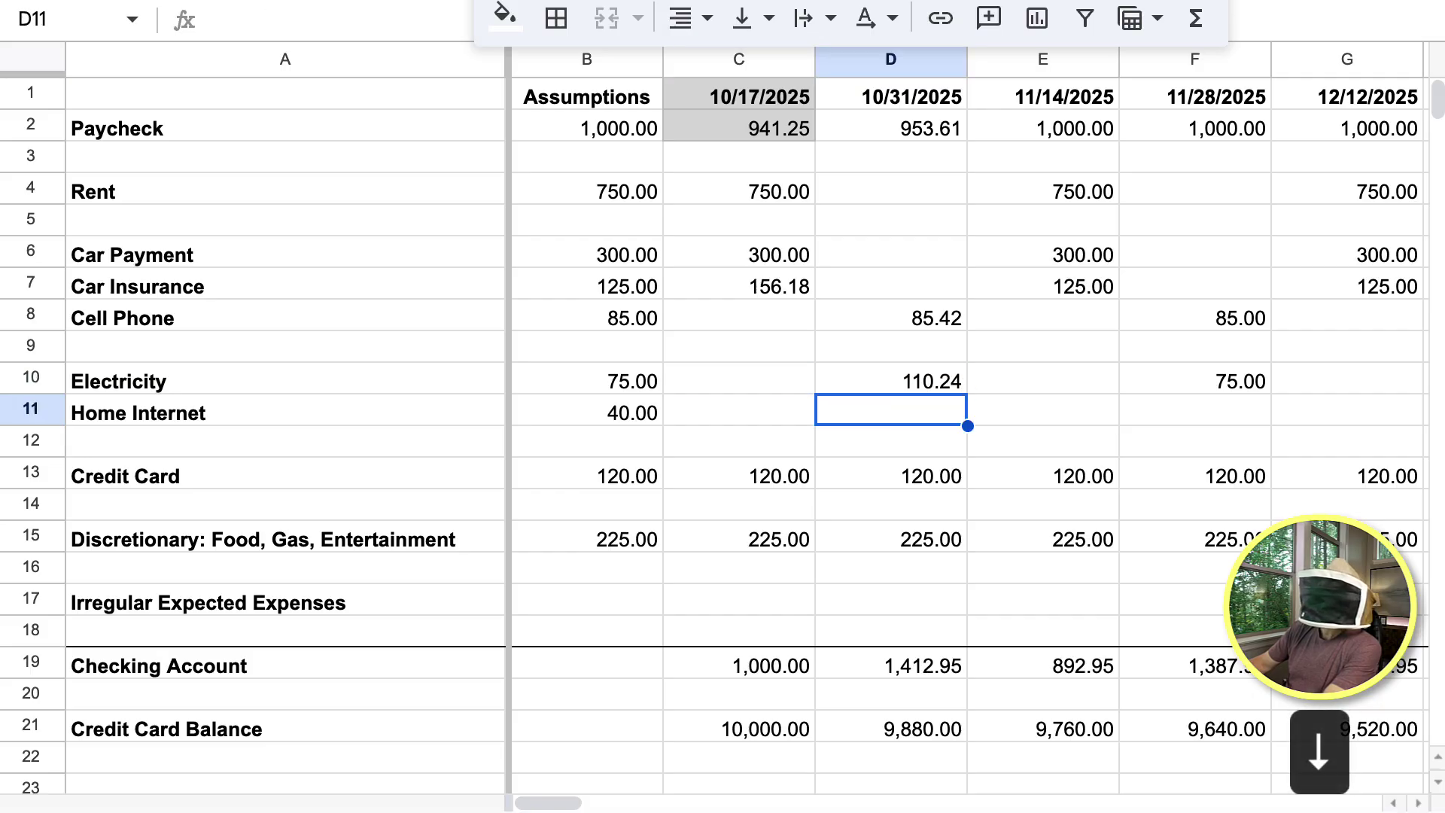
key(Left)
key(Left)
key(Right)
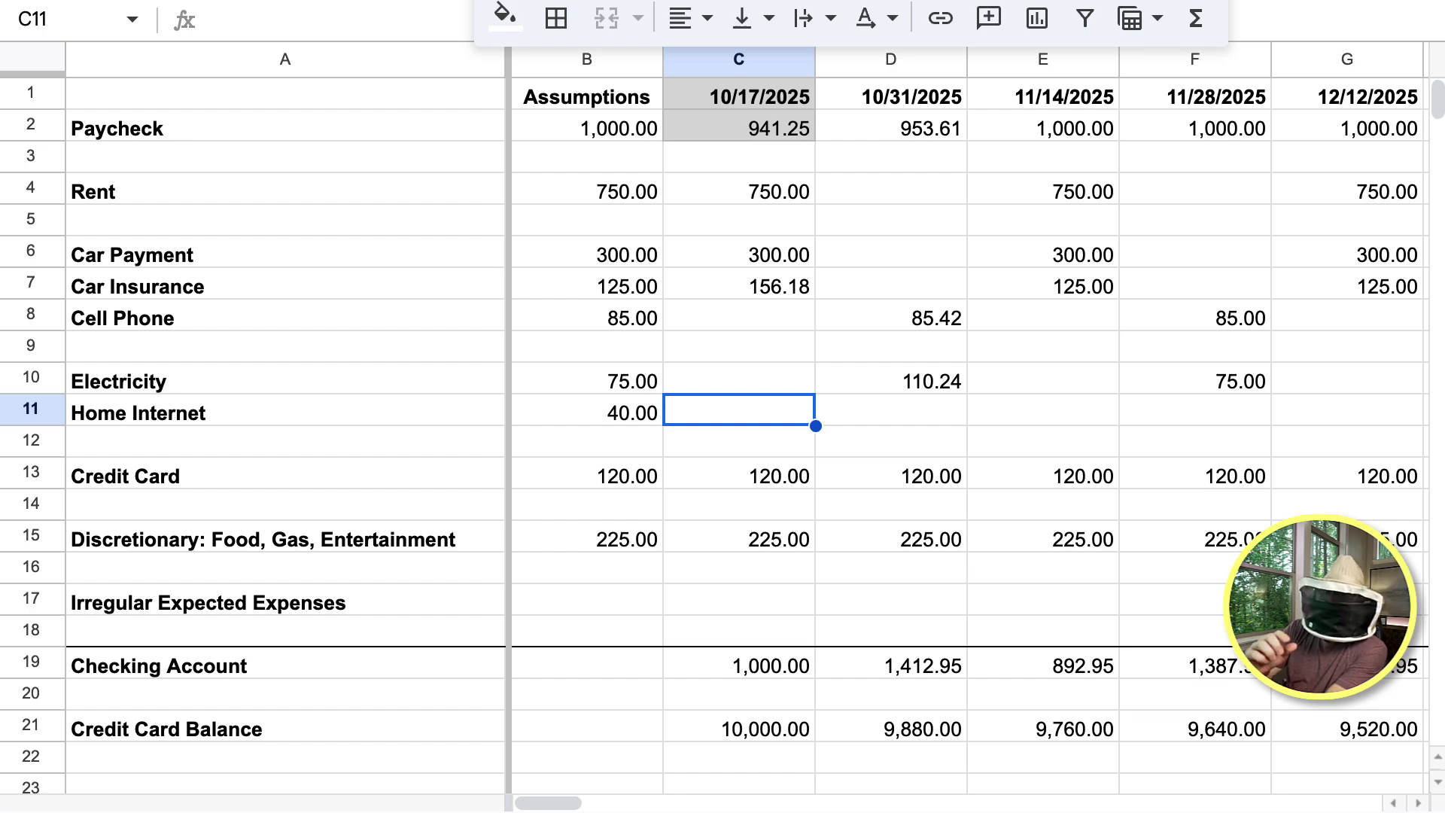
text(7)
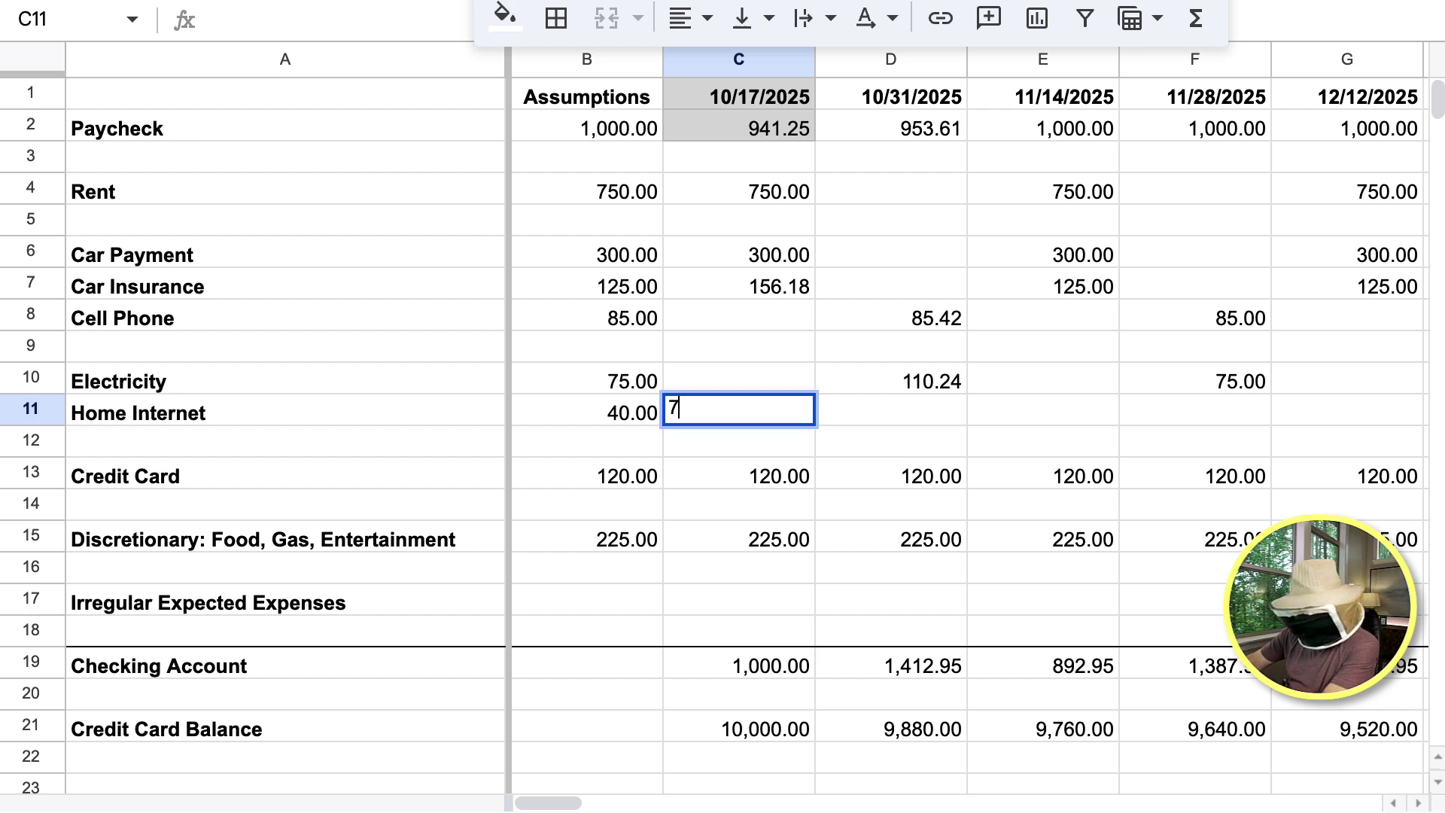
text(9.95)
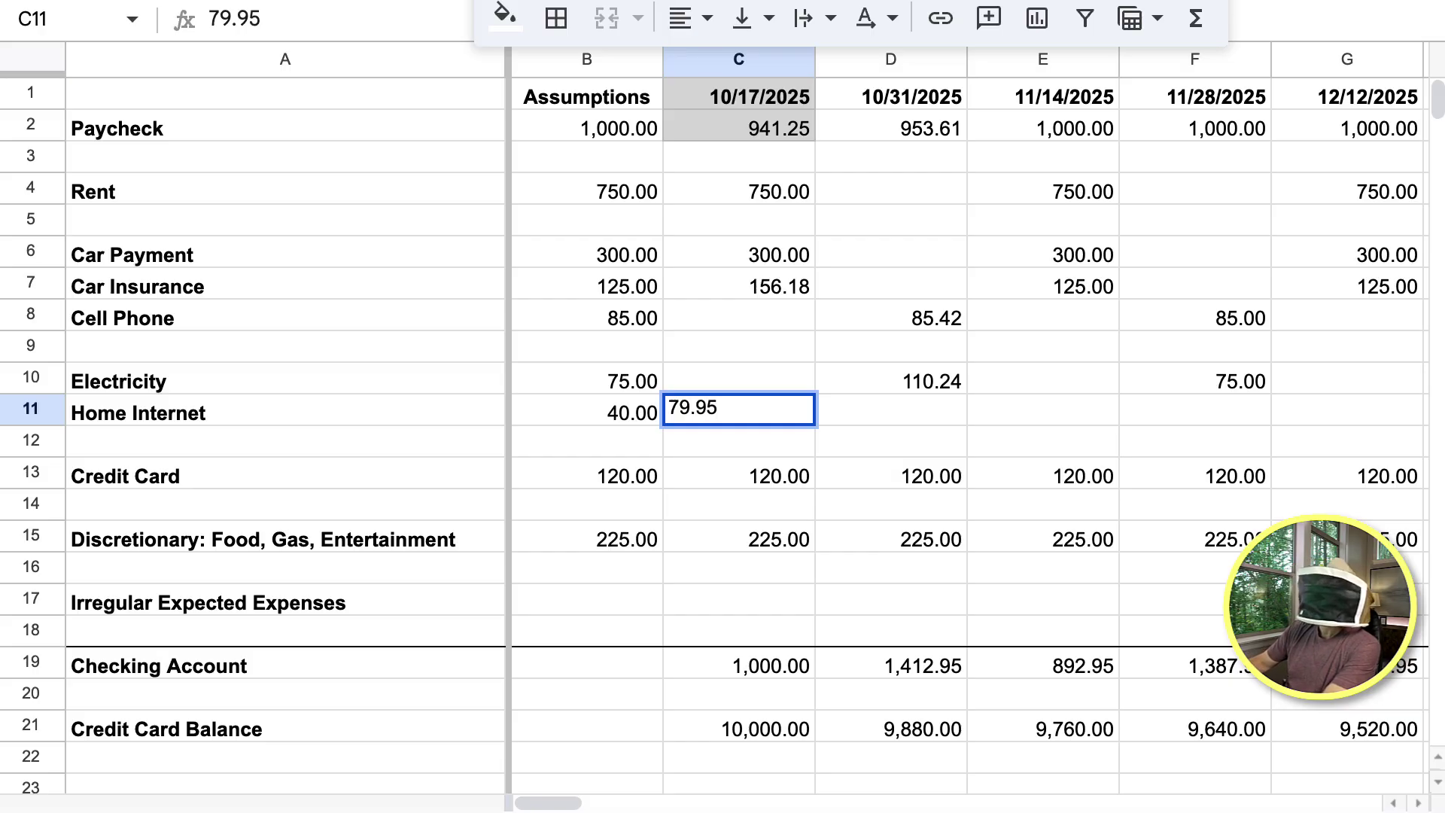
key(Return)
key(Up)
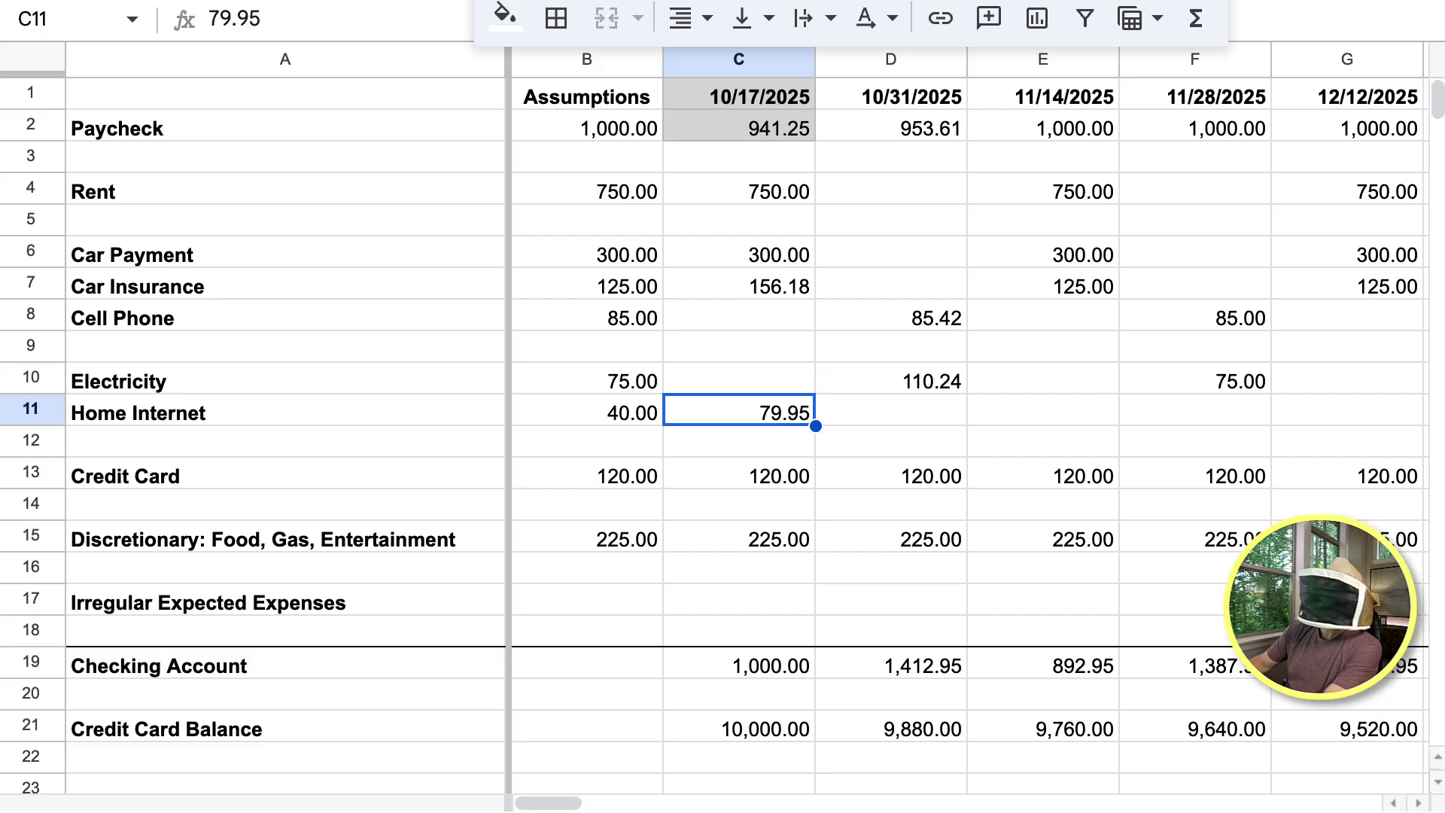
Link the 11/14/2025 Home Internet cell E11 to its assumption with the formula =$B11.
key(Right)
key(Right)
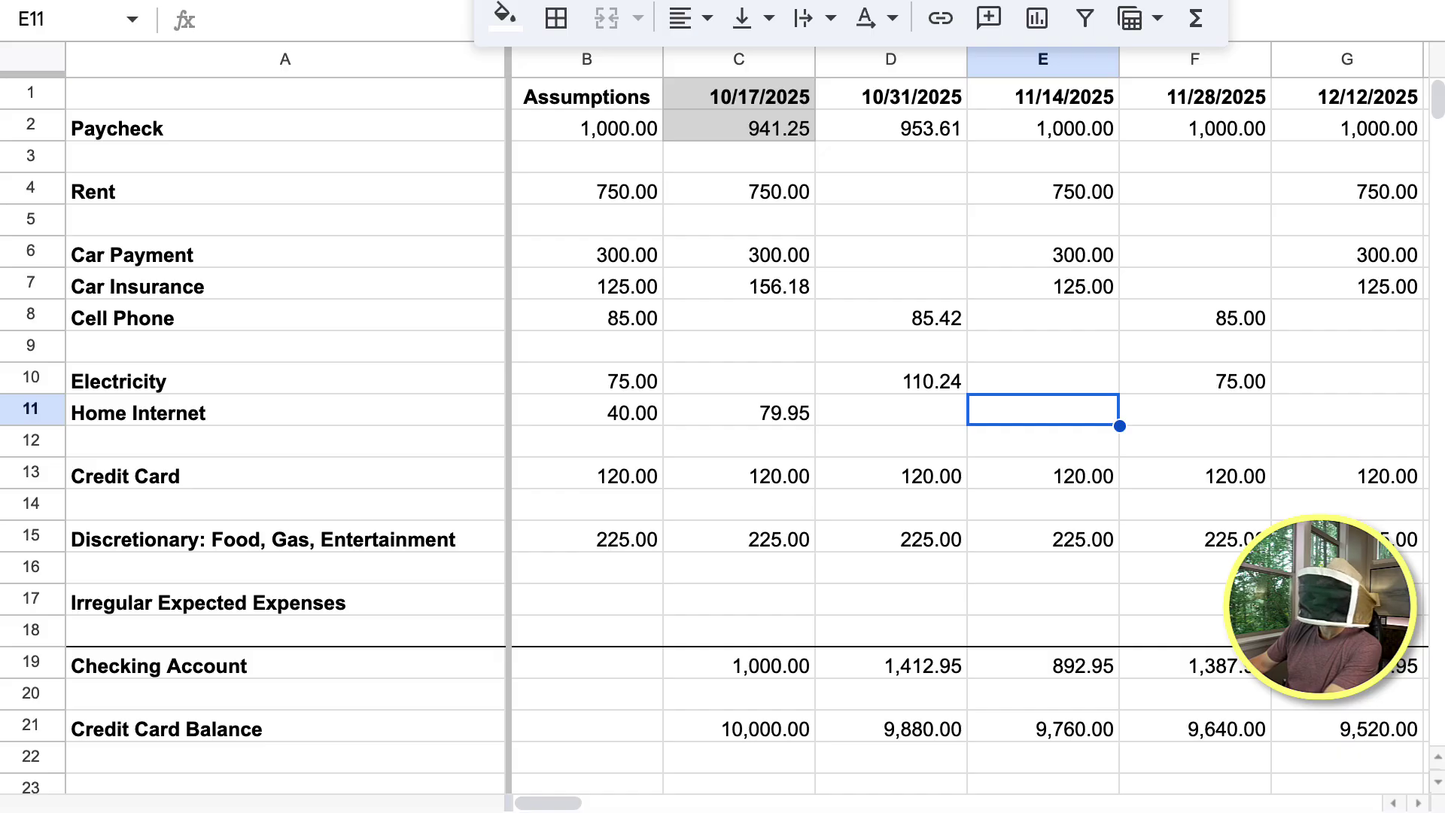
text(=)
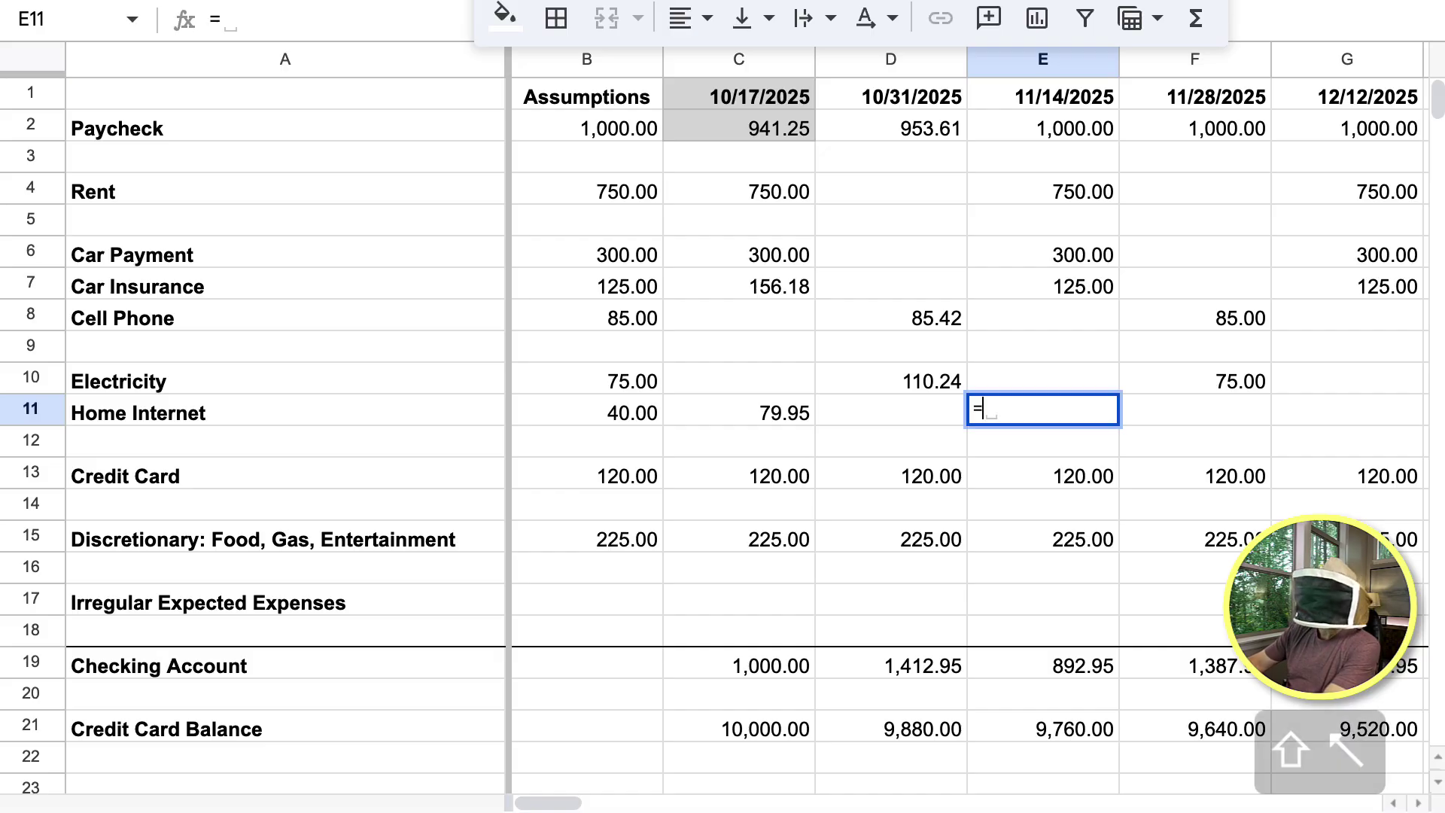
text($B11)
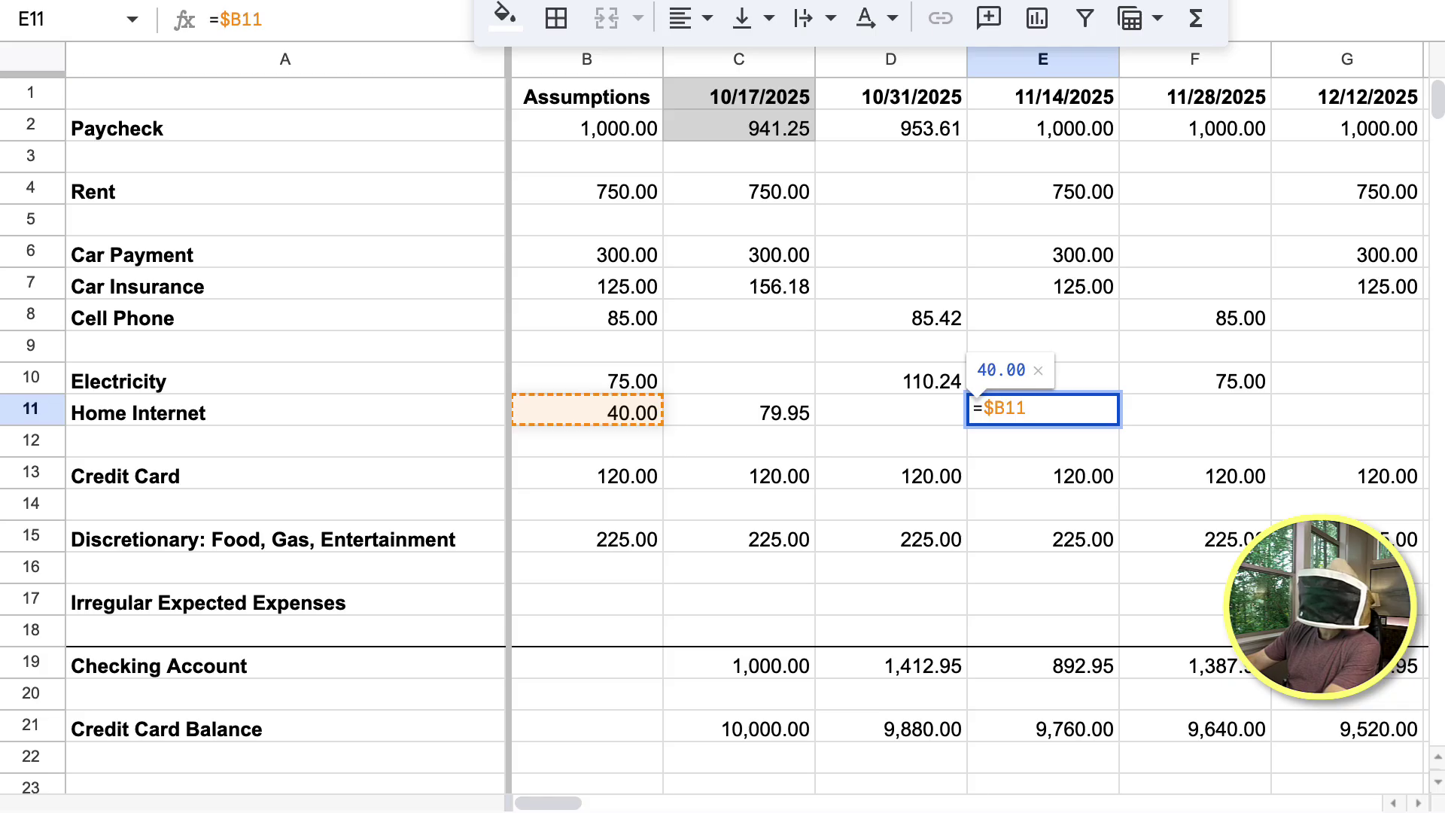
key(Return)
key(Up)
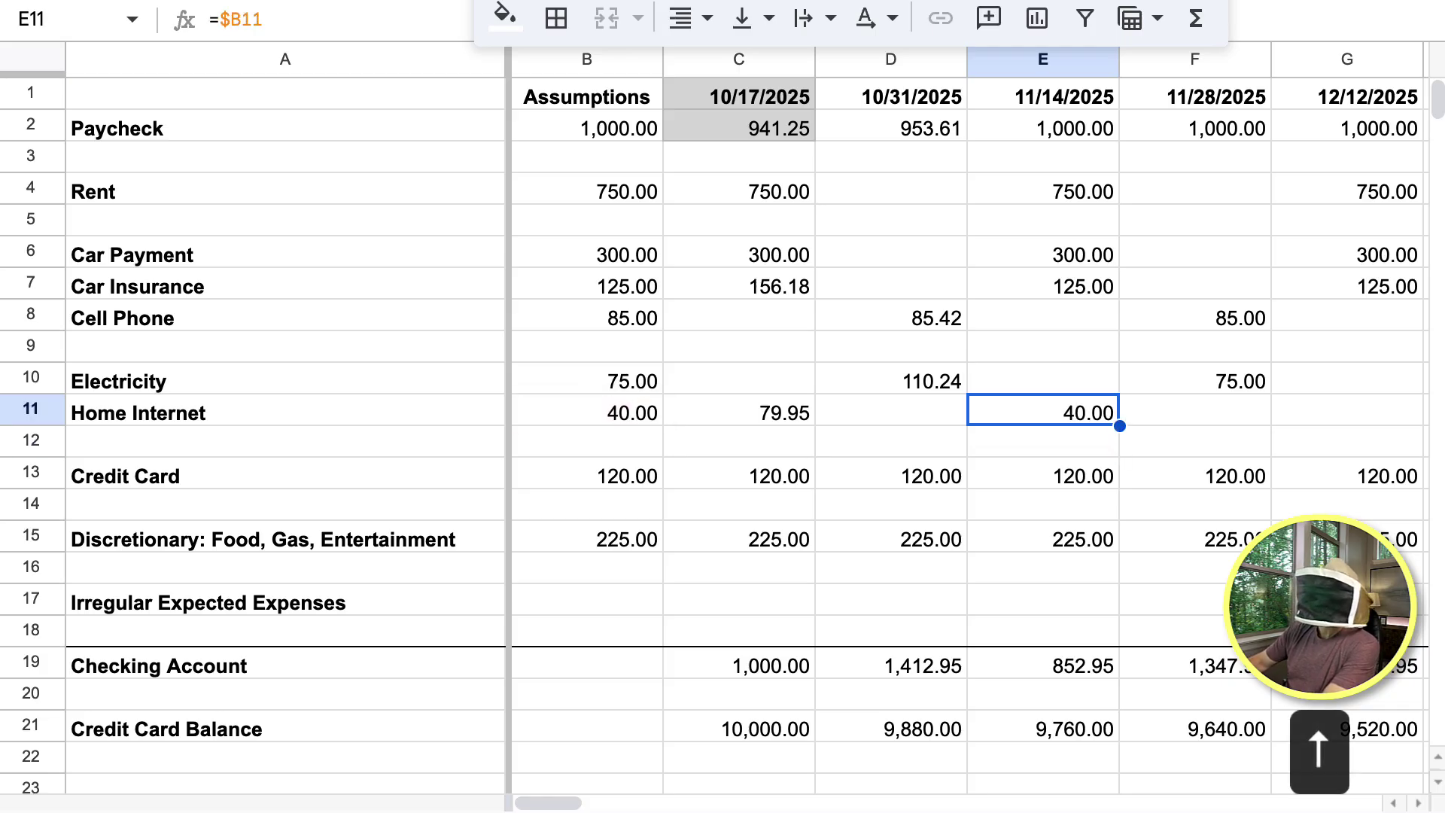
Copy the alternating Home Internet pair E11:F11 across row 11 for the remaining paycheck dates, starting at G11.
key(shift+Right)
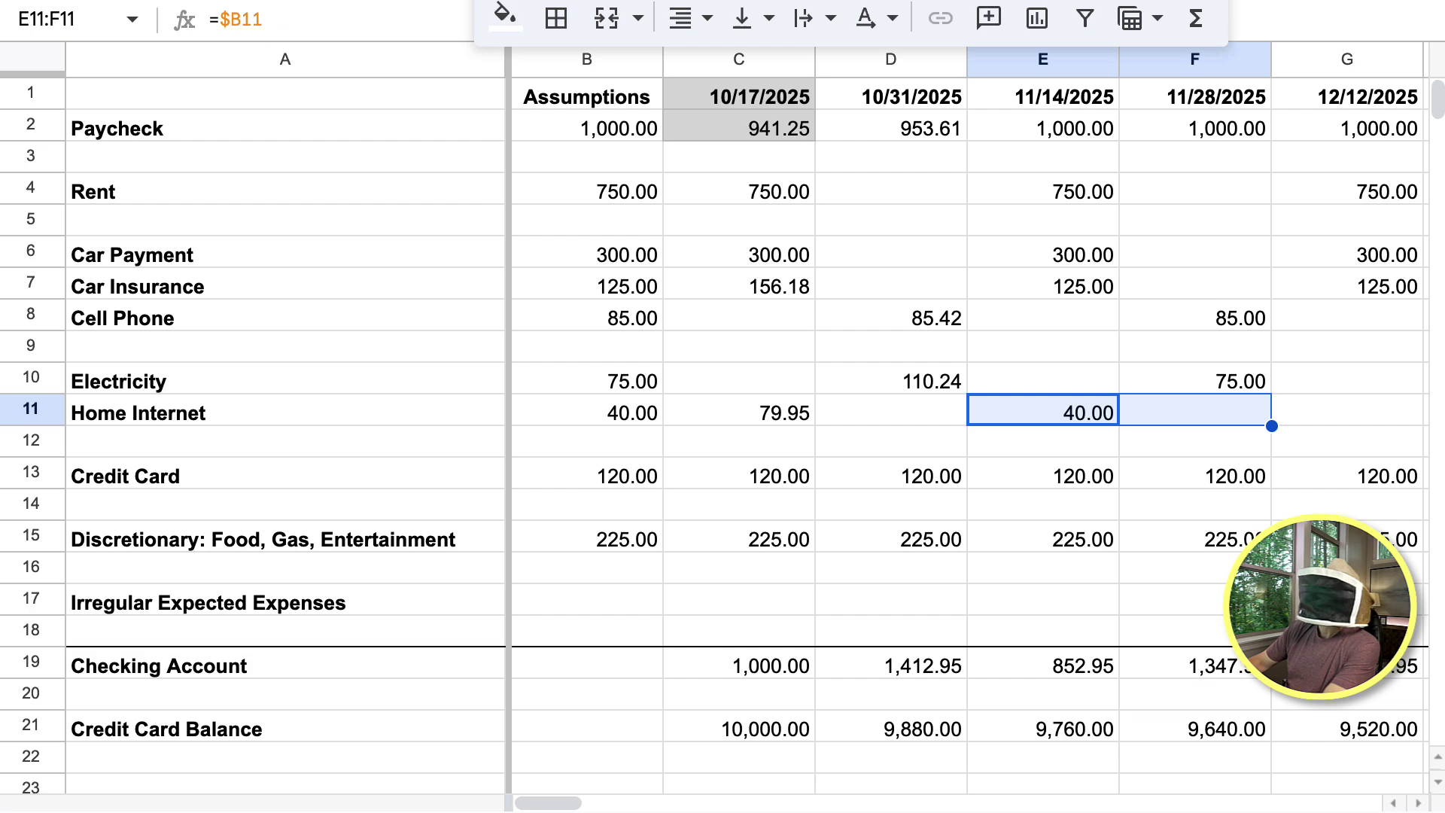
key(super+c)
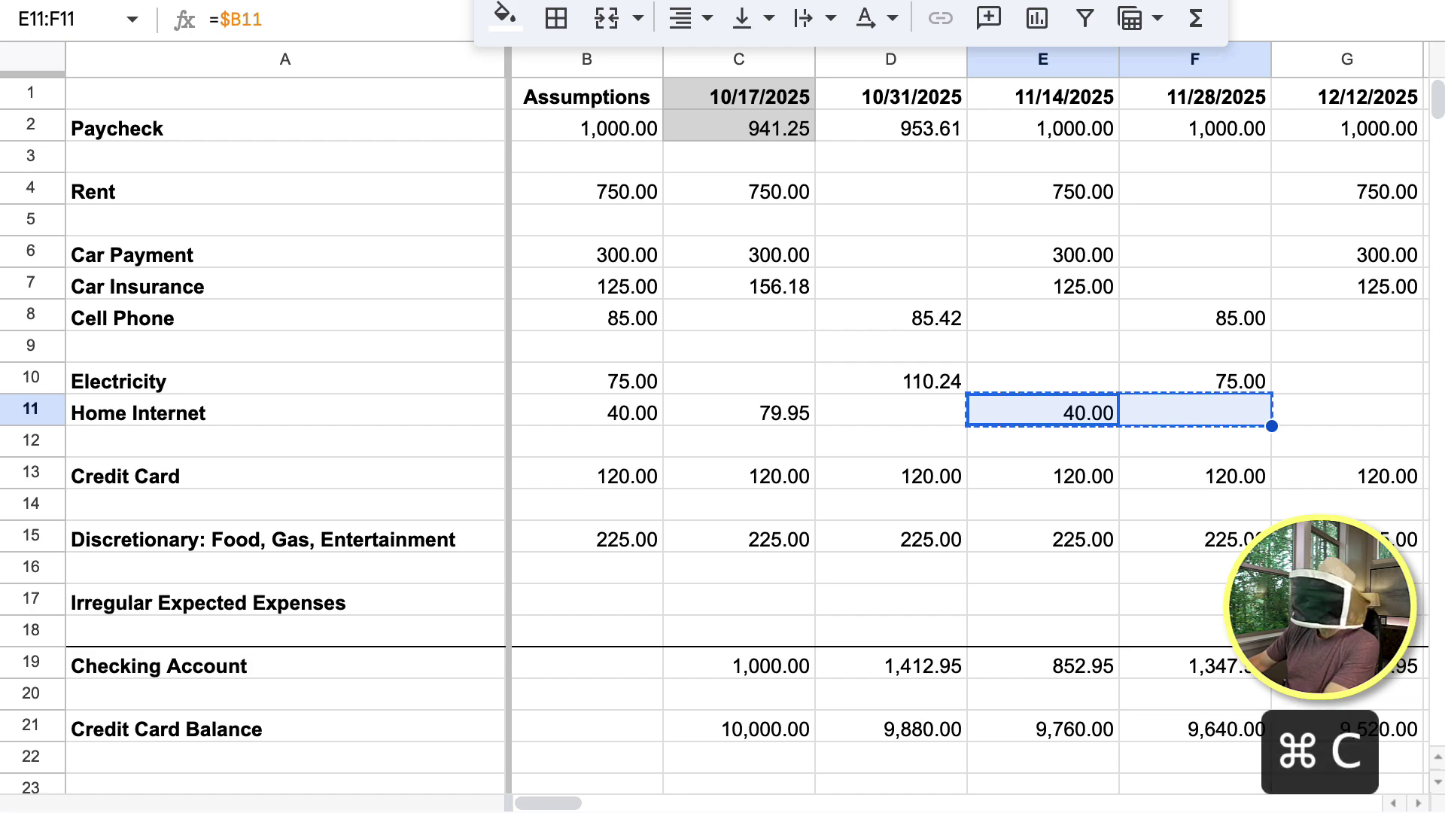
key(Right)
key(Right)
key(shift+Right)
key(shift+Right)
key(shift+Right)
key(shift+Right)
key(shift+Right)
key(shift+Right)
key(shift+Right)
key(shift+Right)
key(shift+Right)
key(shift+Right)
key(shift+Right)
key(shift+Right)
key(shift+Right)
key(shift+Right)
key(shift+Right)
key(shift+Right)
key(shift+Right)
key(shift+Right)
key(shift+Right)
key(shift+Right)
key(shift+Right)
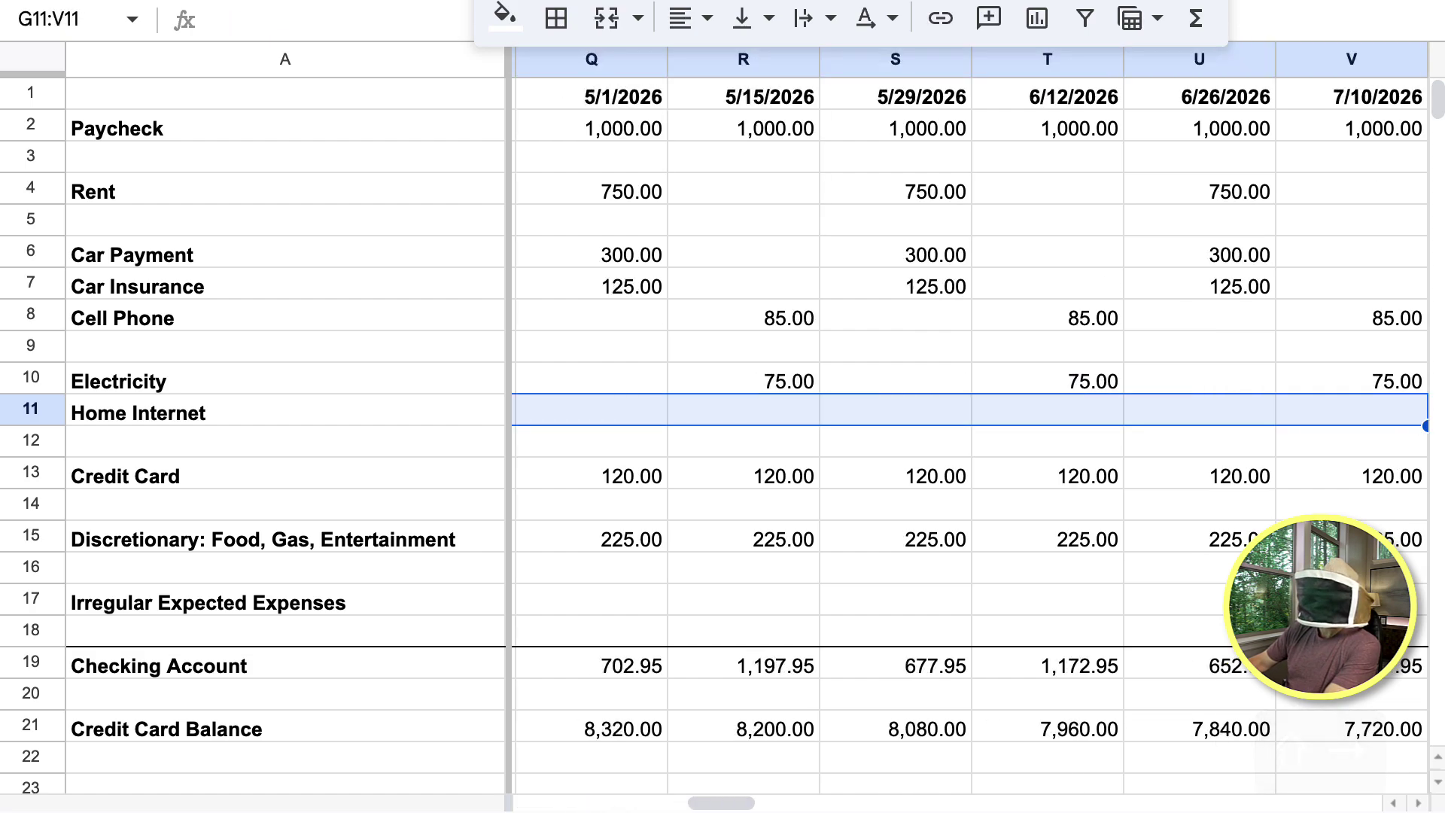
key(shift+Left)
key(shift+Left)
key(shift+Left)
key(shift+Left)
key(shift+Left)
key(shift+Left)
key(shift+Left)
key(shift+Left)
key(shift+Left)
key(shift+Left)
key(shift+Left)
key(shift+Left)
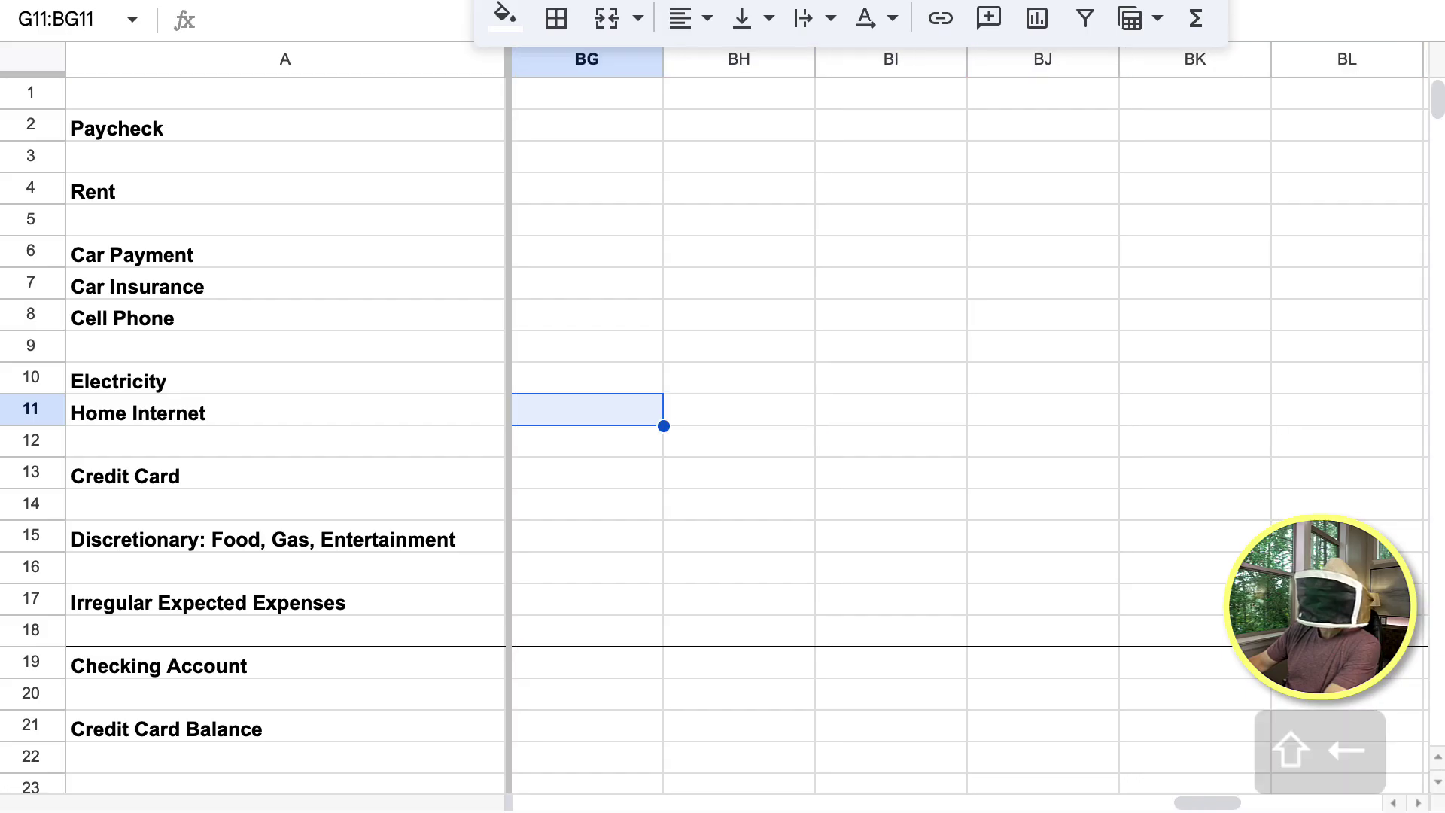
key(shift+Right)
key(shift+Right)
key(super+v)
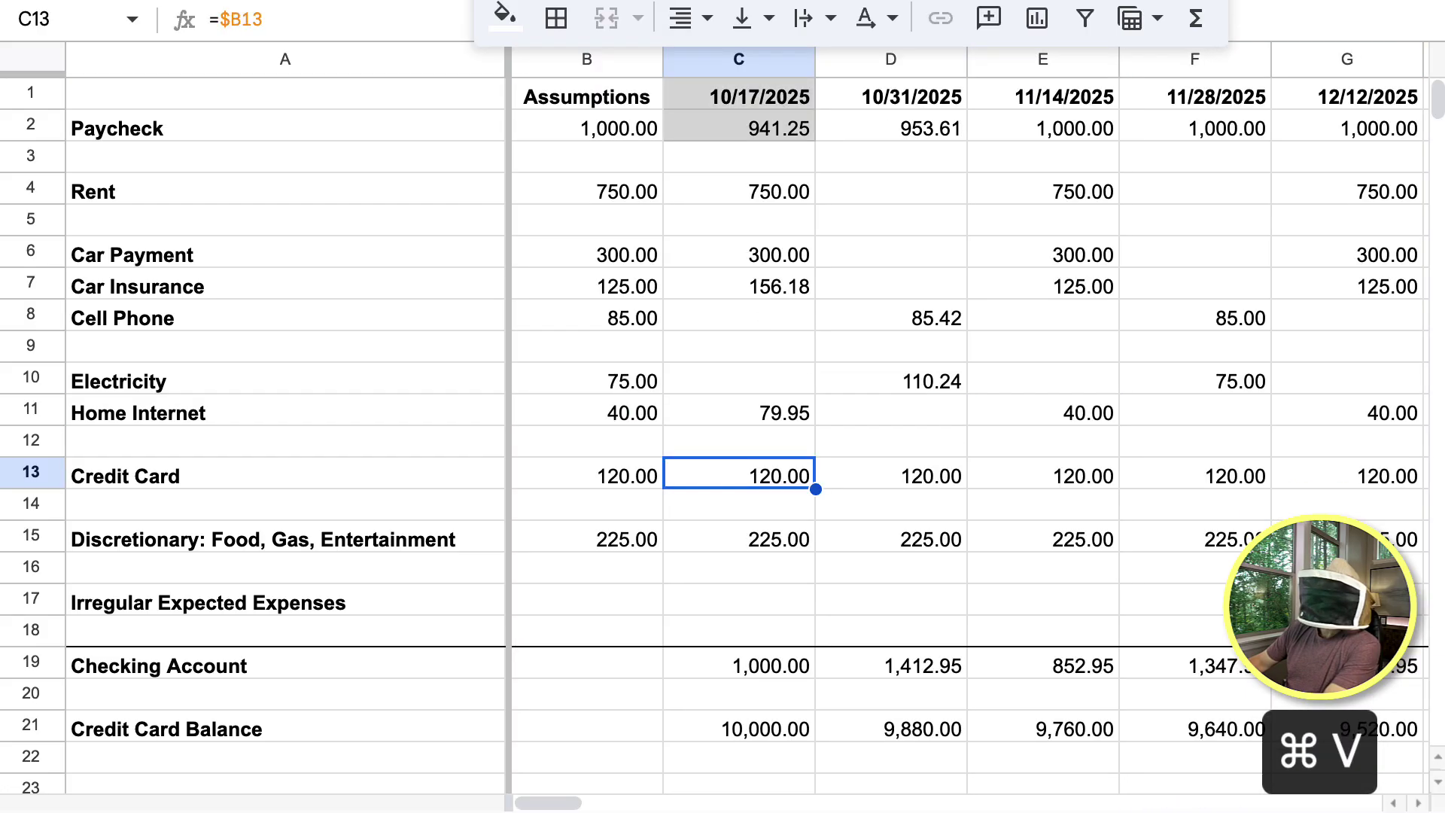
Replace the Credit Card formulas with actual amounts: 75 for 10/17/2025 in C13 and 0 for 10/31/2025 in D13.
key(Left)
key(Right)
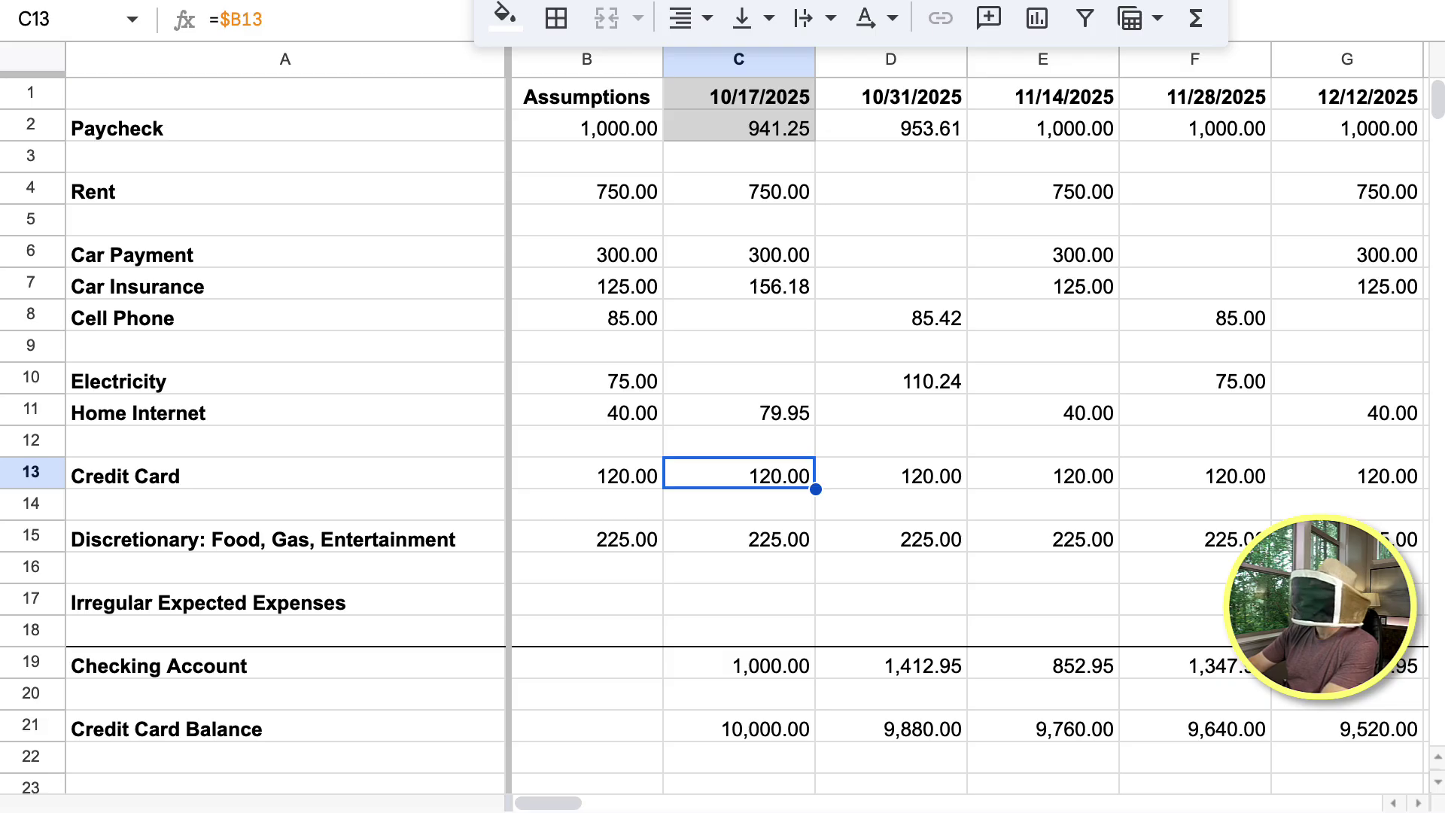
text(75)
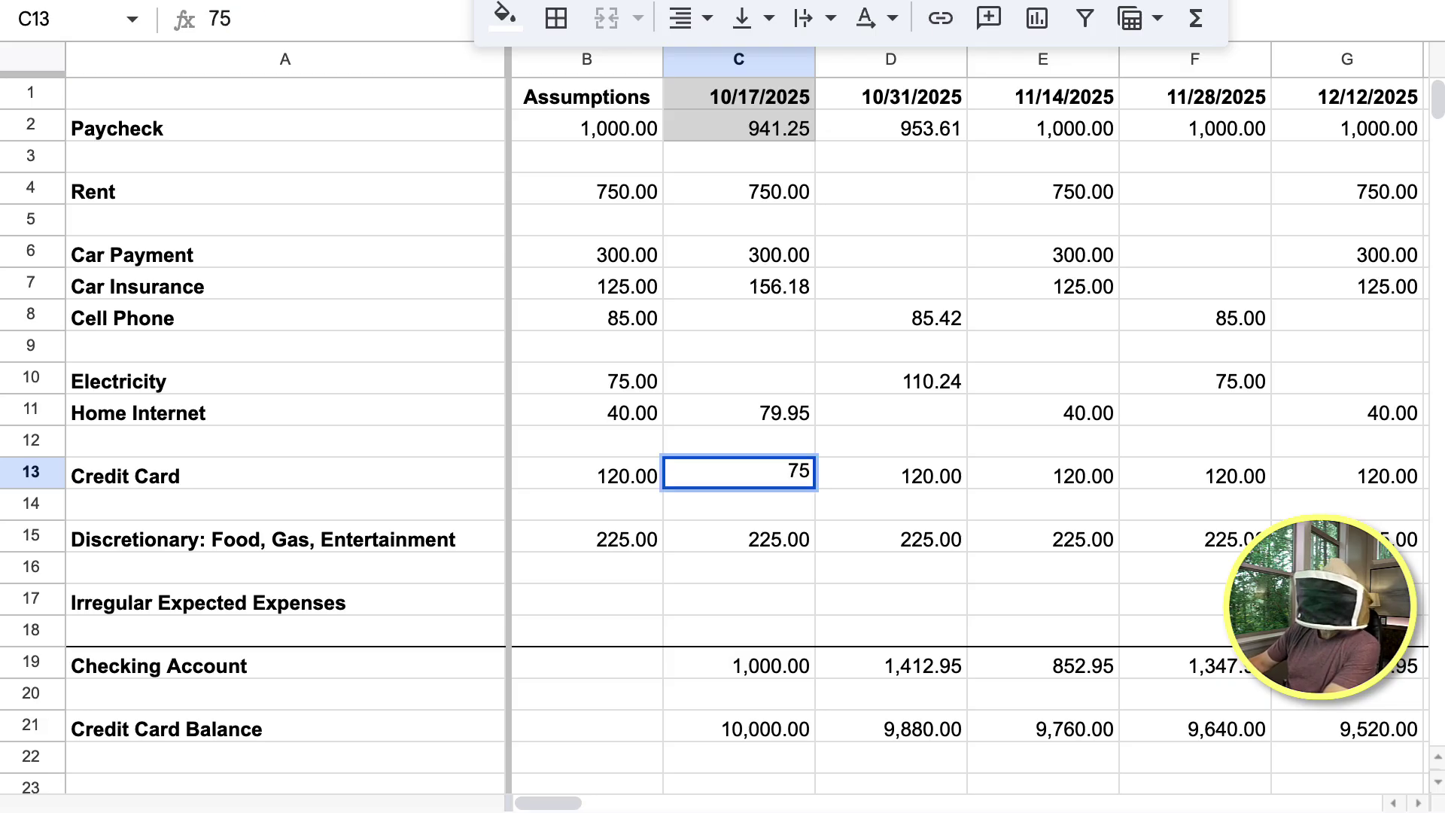
key(Return)
key(Up)
key(Right)
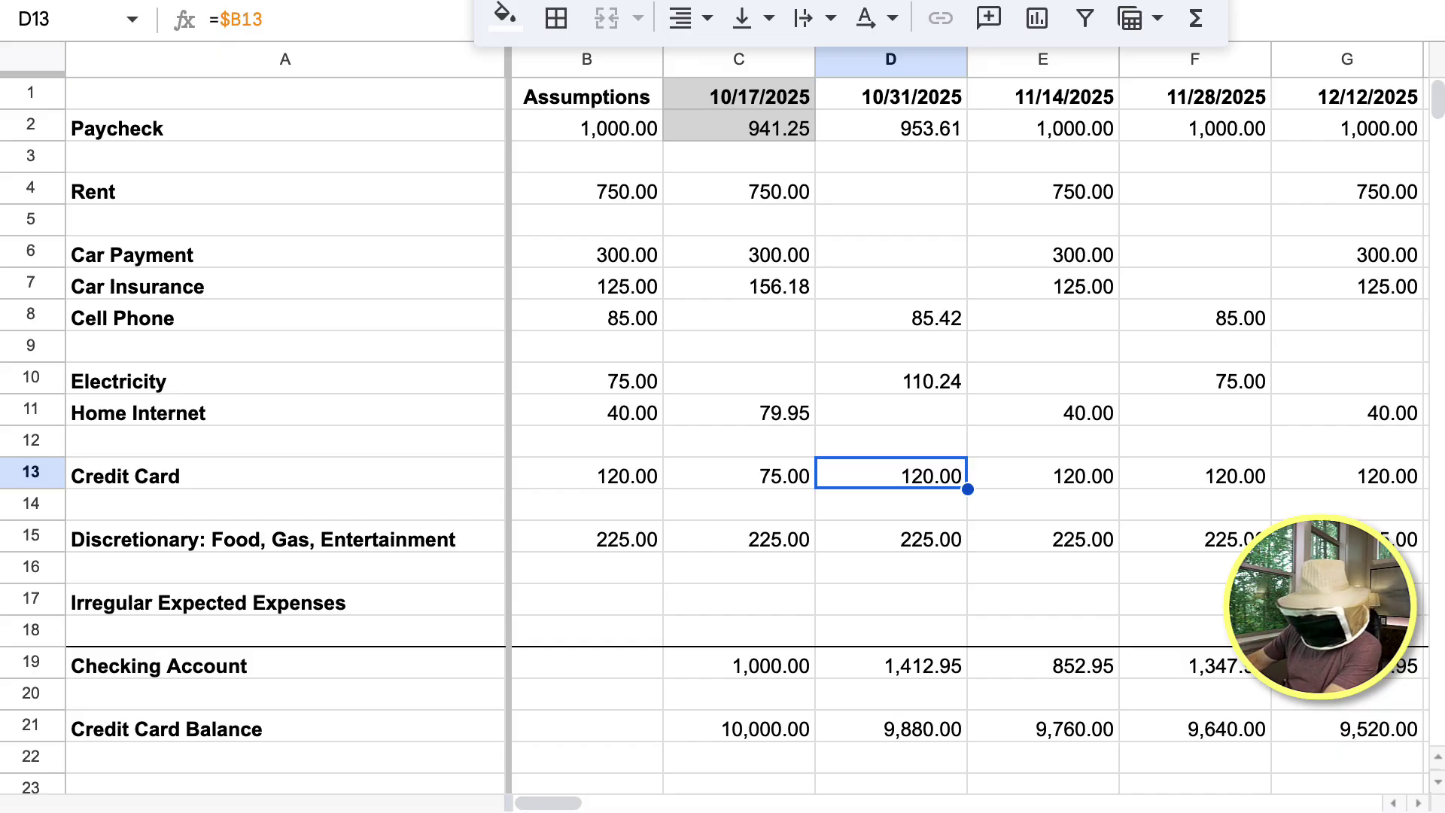
text(0)
key(Return)
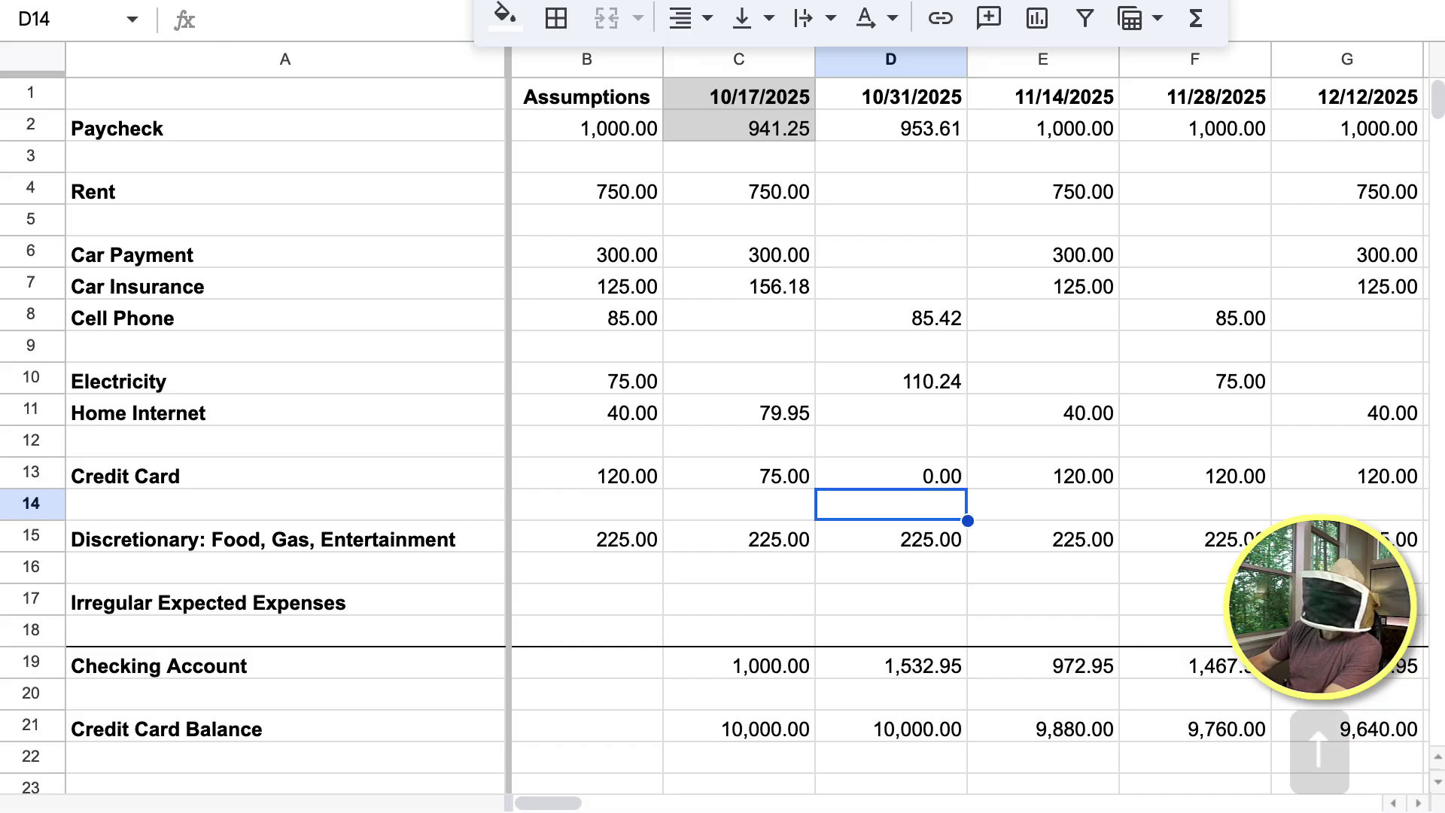
key(Up)
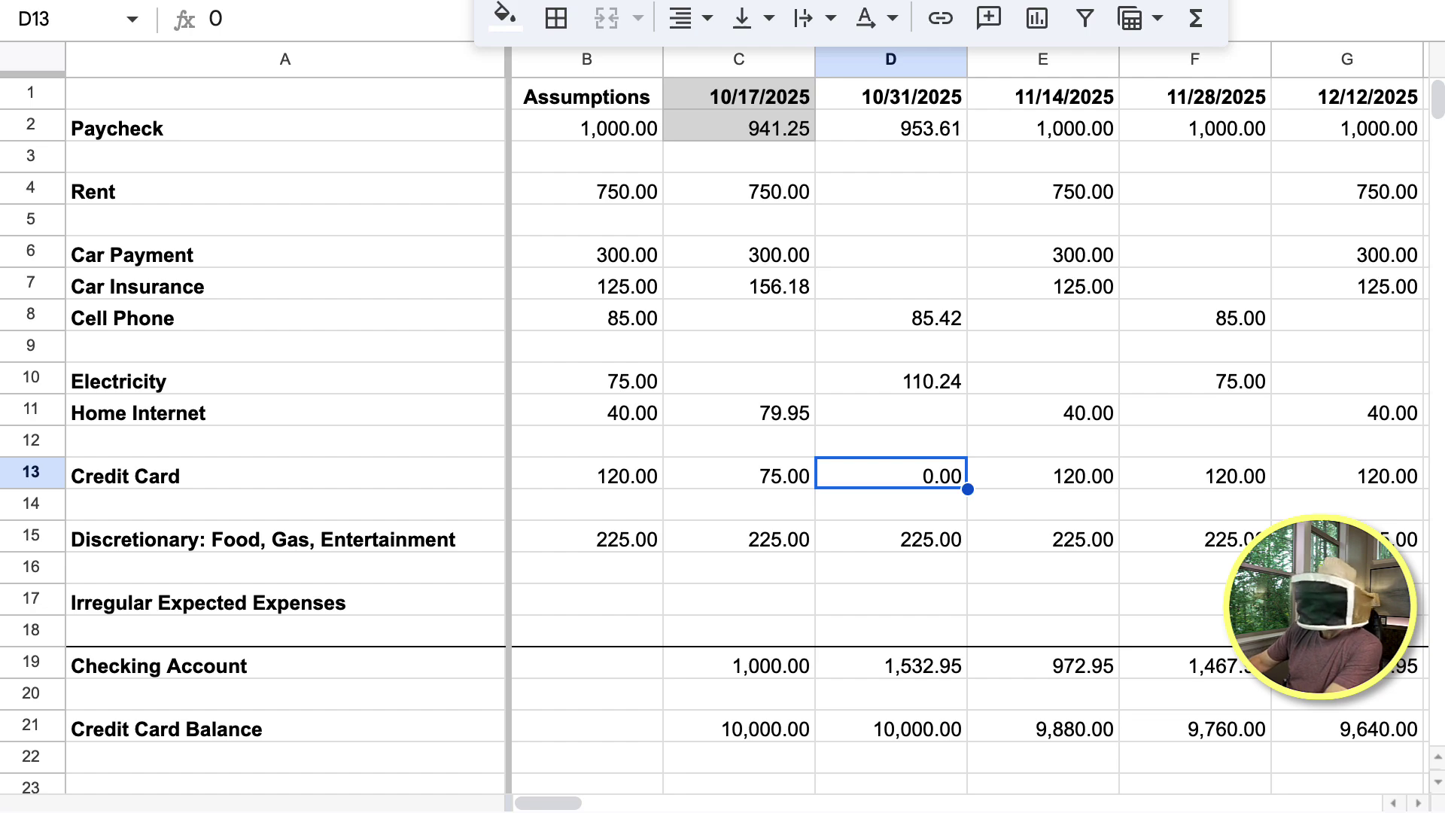
Replace the Discretionary formulas with actual amounts: 291 for 10/17/2025 in C15 and 215 for 10/31/2025 in D15.
key(Left)
key(Down)
key(Down)
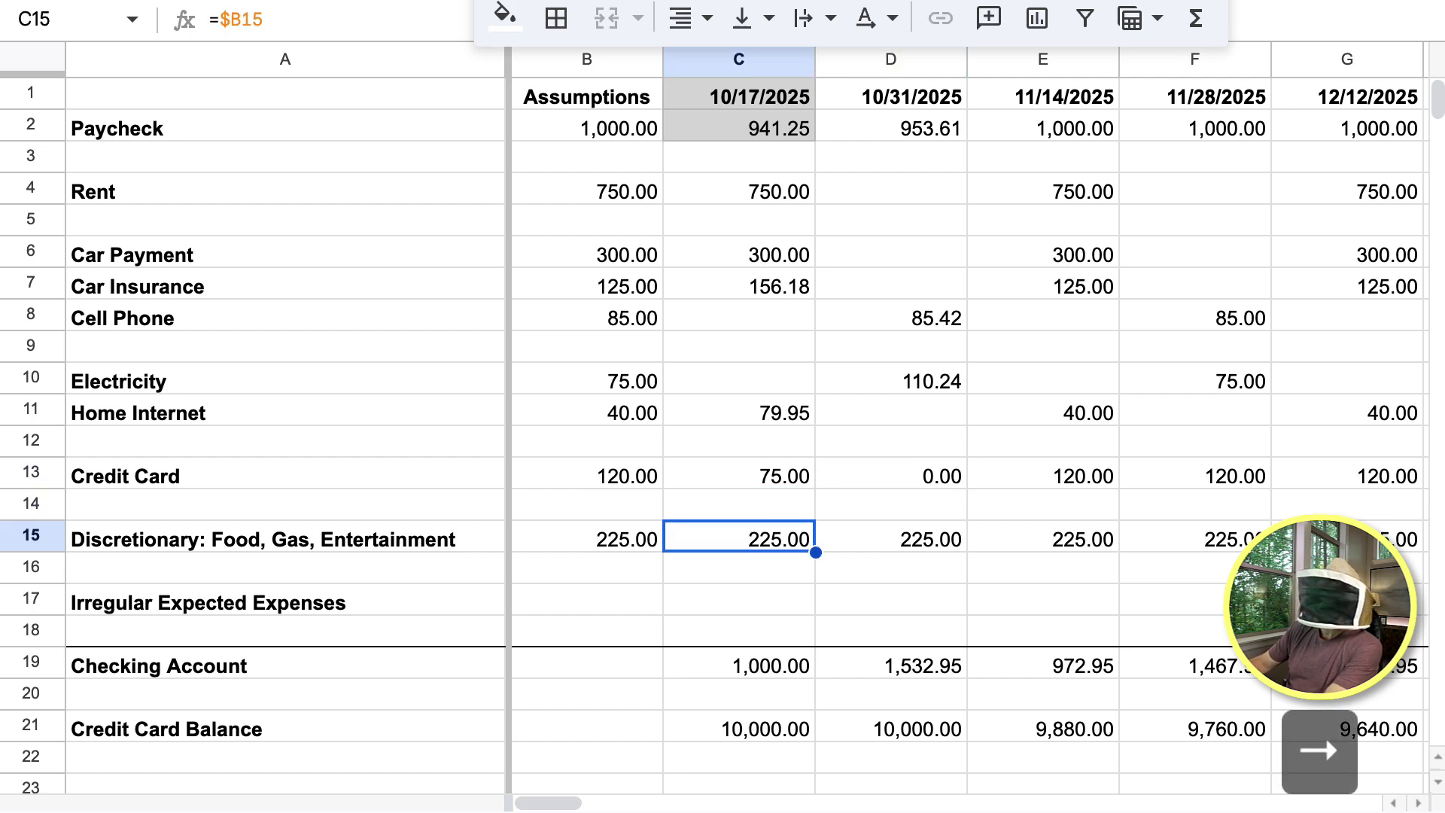
text(291)
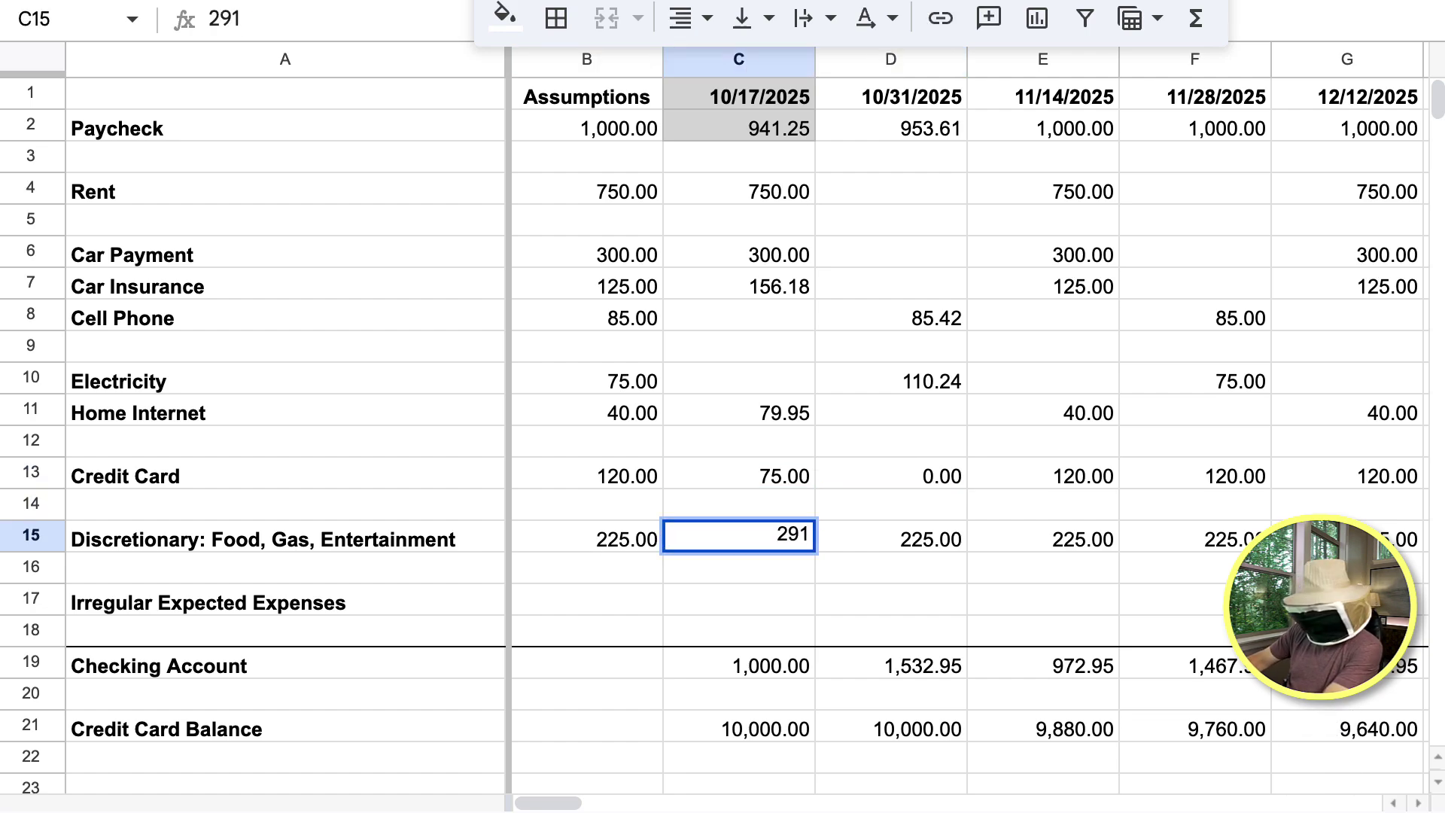
key(Return)
key(Up)
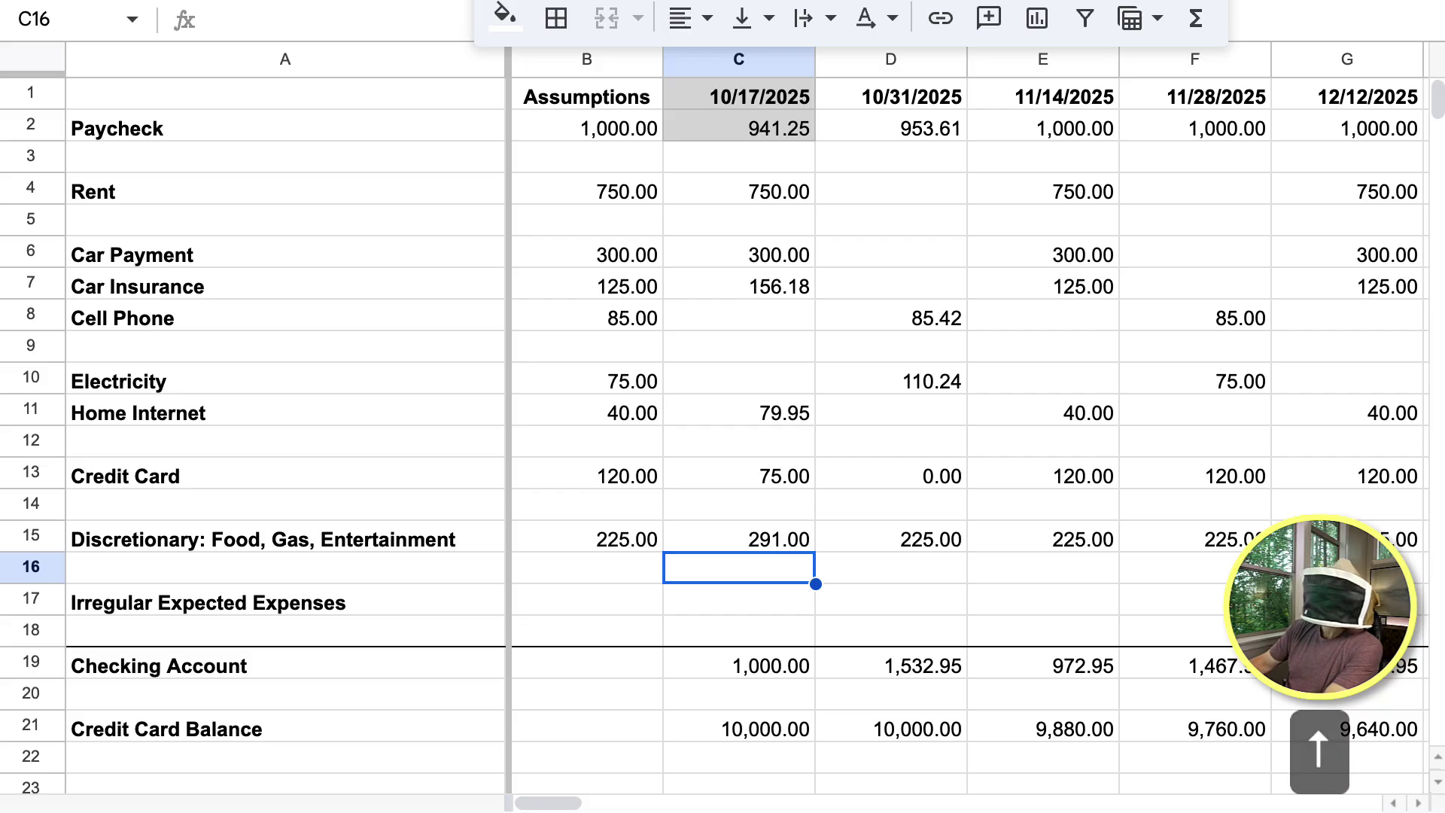
key(Right)
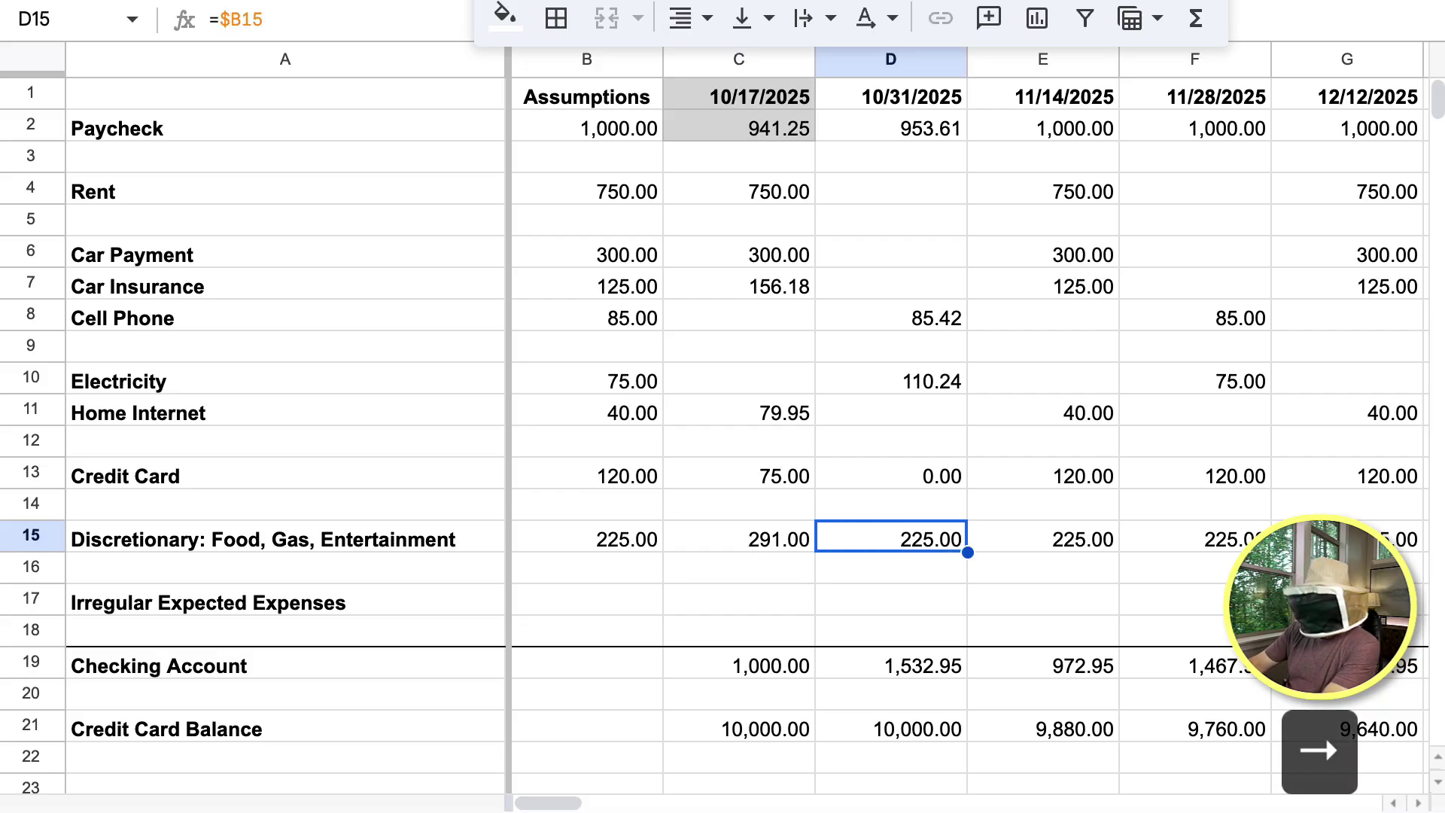
text(215)
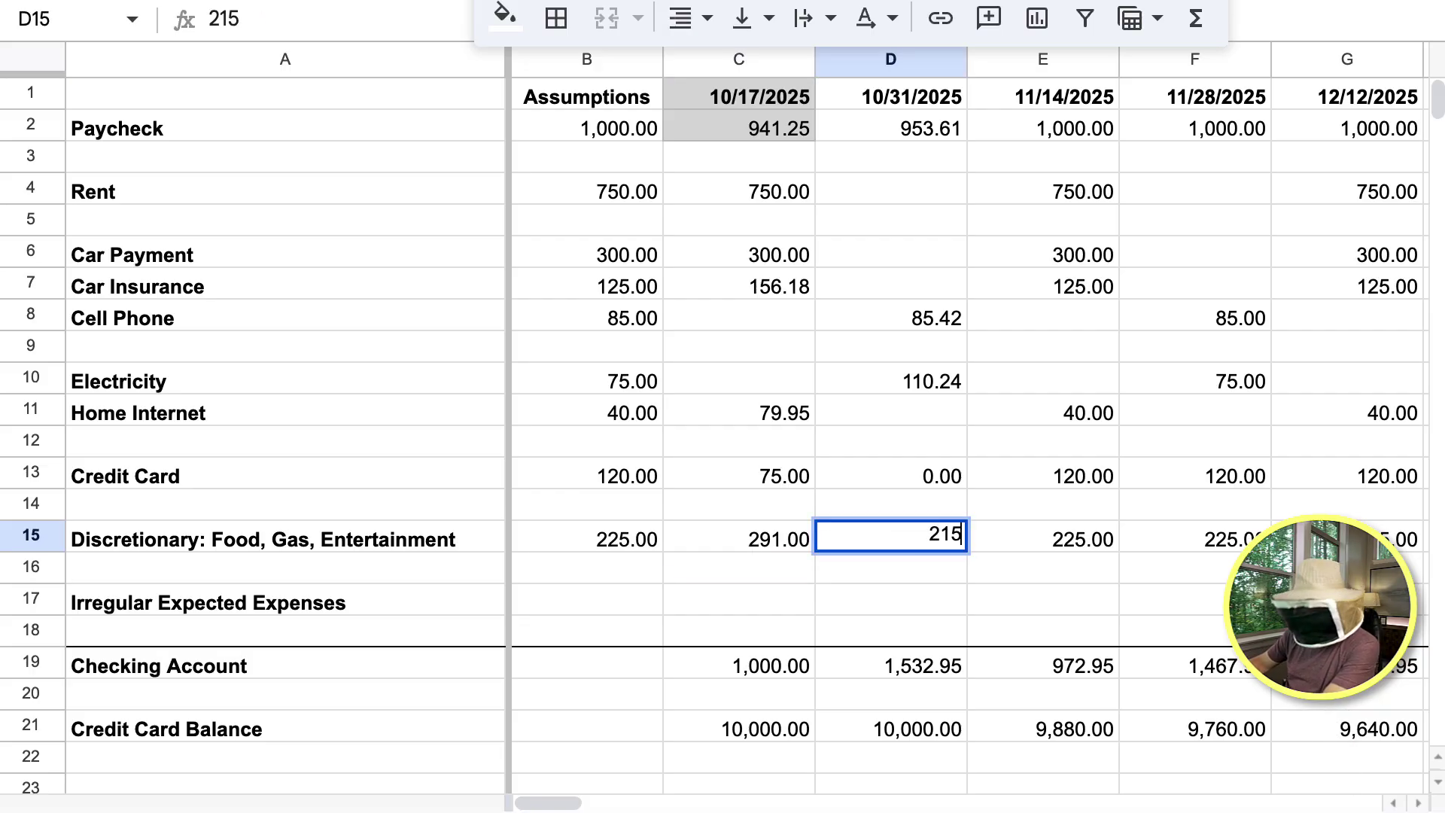
key(Return)
key(Up)
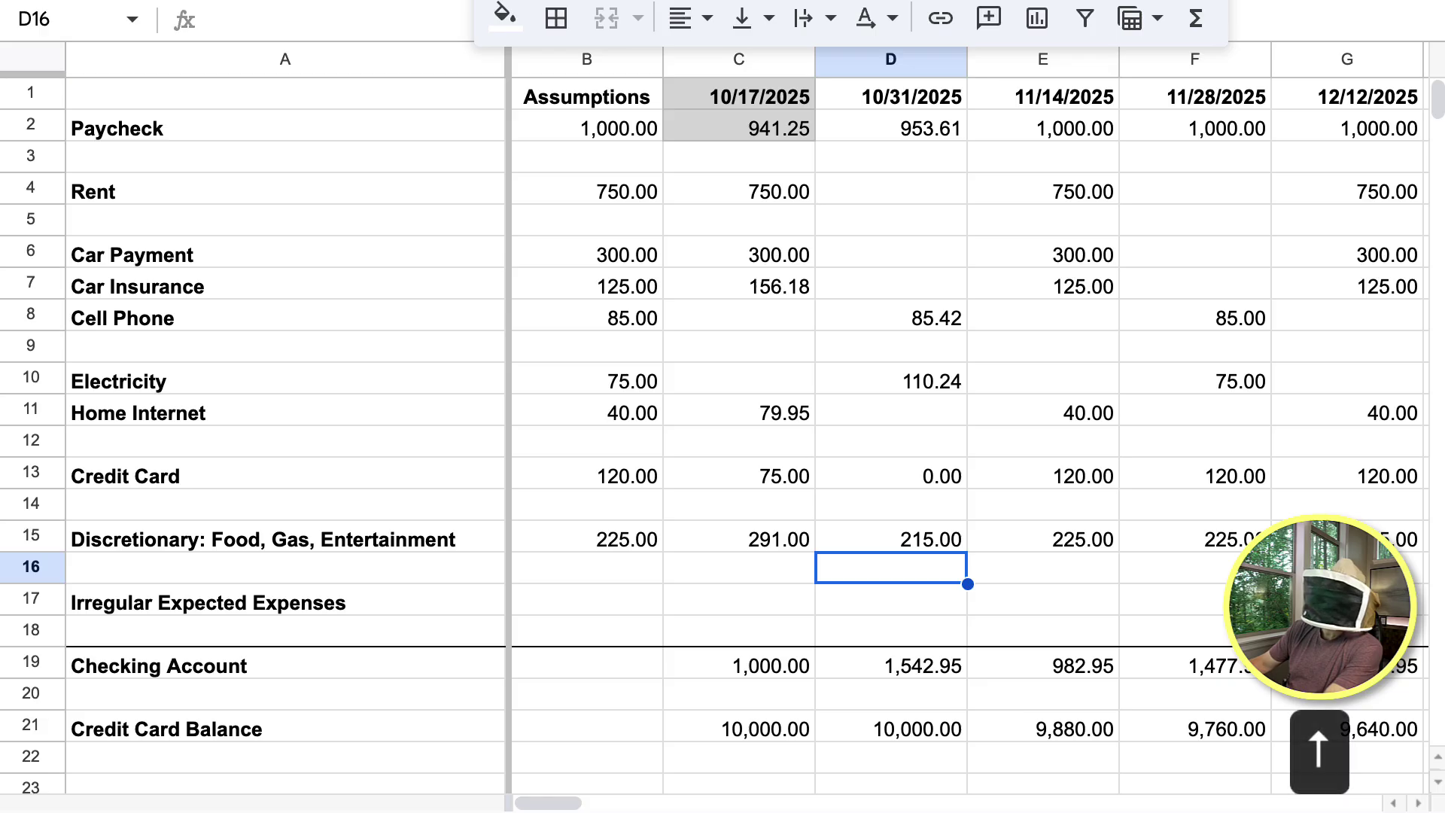
Fill the past paycheck columns C1:D18 with the same light gray already used on C1:C2.
key(Left)
key(Up)
key(Up)
key(Up)
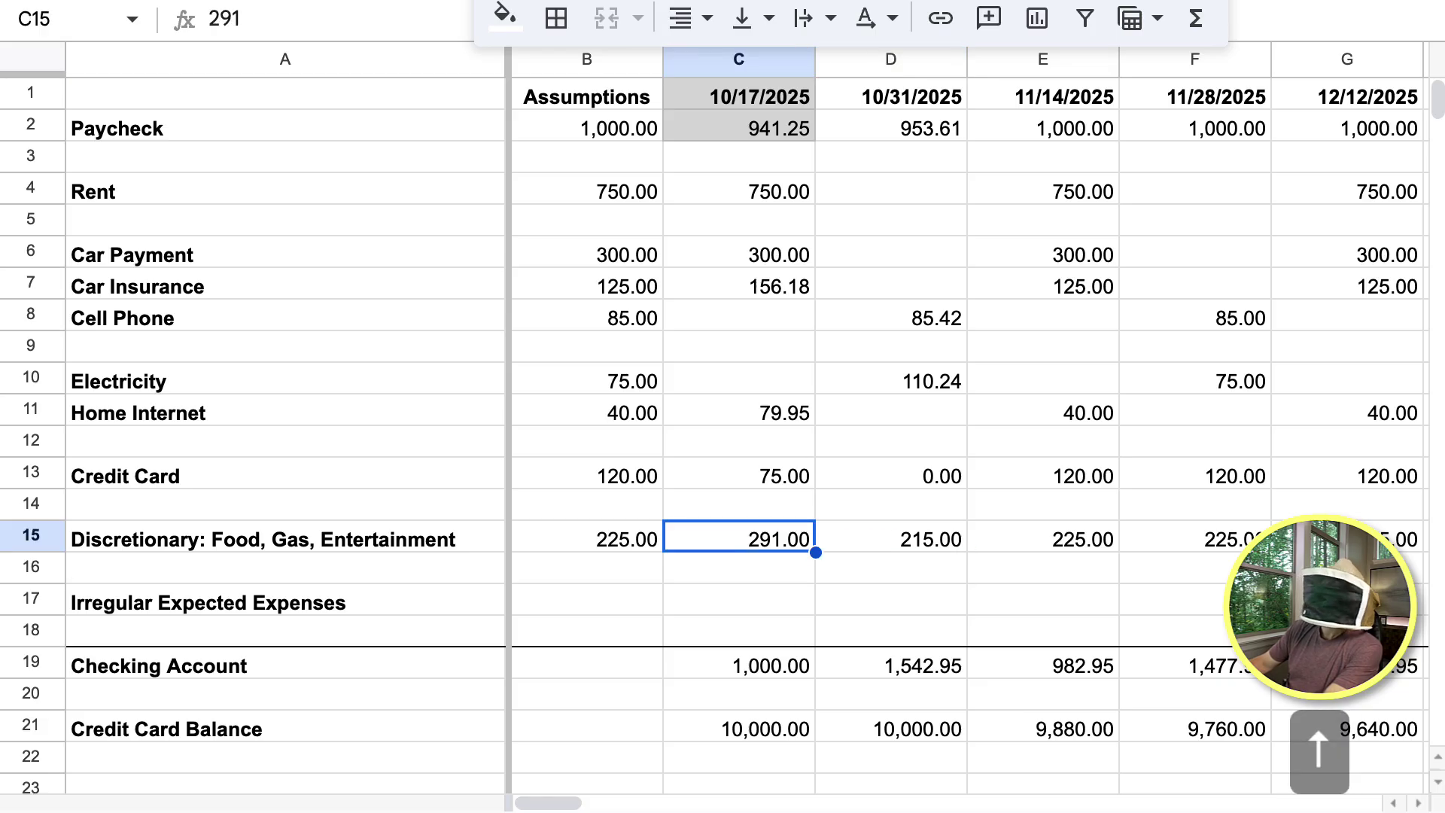
key(ctrl+Up)
key(shift+Right)
key(shift+Down)
key(shift+Down)
key(shift+Down)
key(shift+Down)
key(shift+Down)
key(shift+Down)
key(shift+Down)
key(shift+Down)
key(shift+Down)
key(shift+Down)
key(shift+Down)
key(shift+Down)
key(shift+Down)
key(shift+Down)
key(shift+Down)
key(shift+Down)
key(shift+Down)
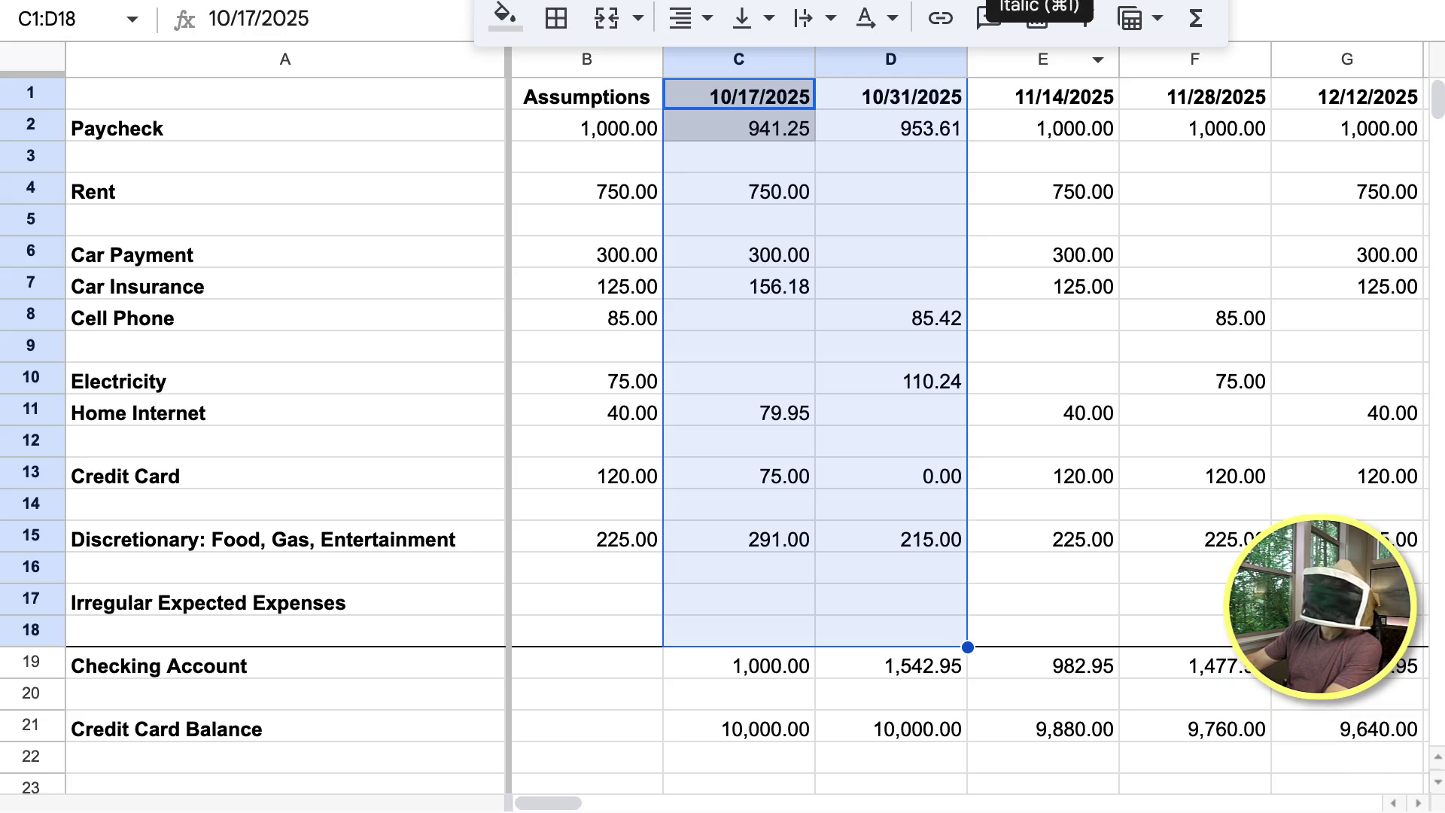
click(505, 17)
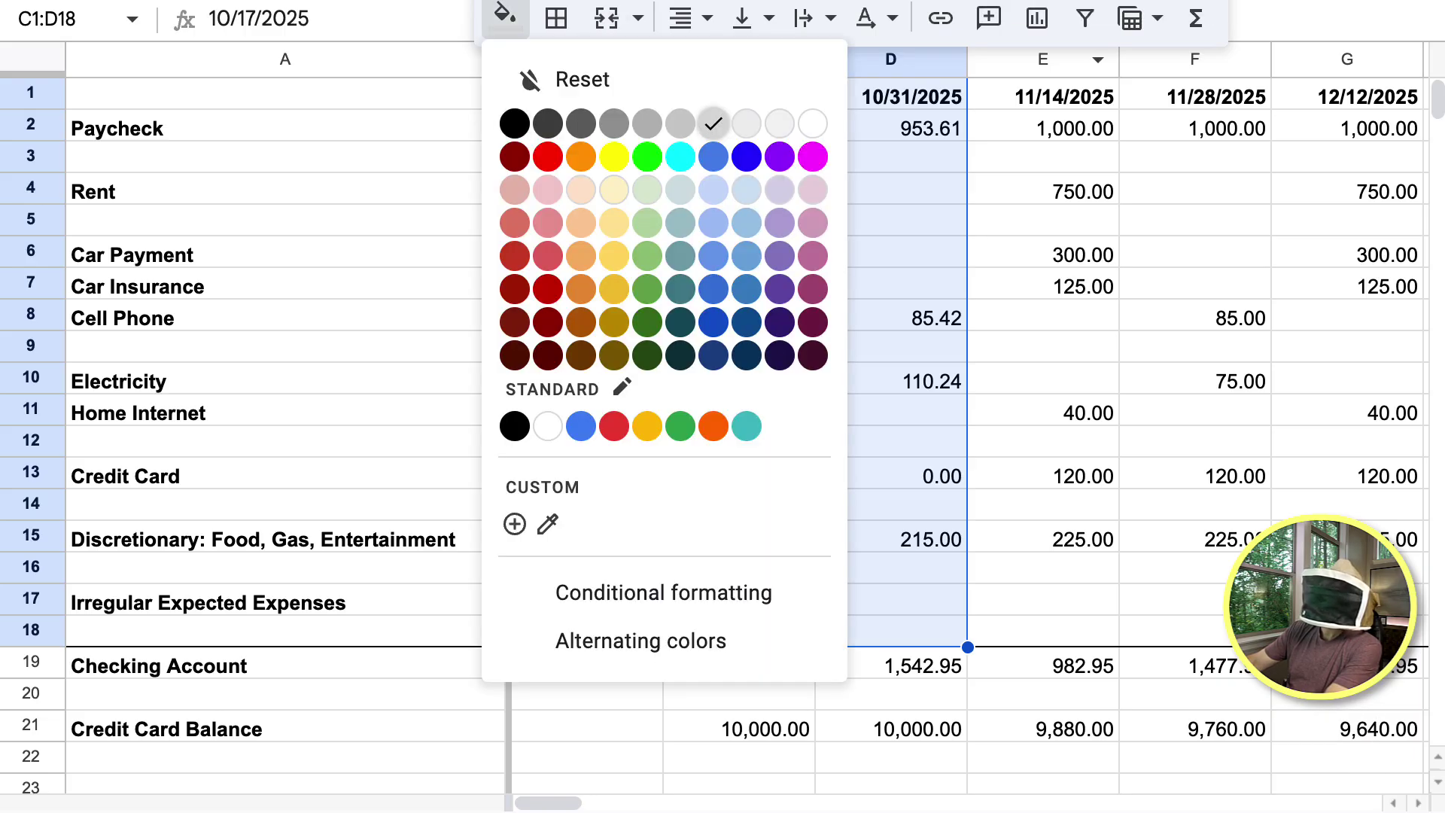
click(713, 123)
click(891, 600)
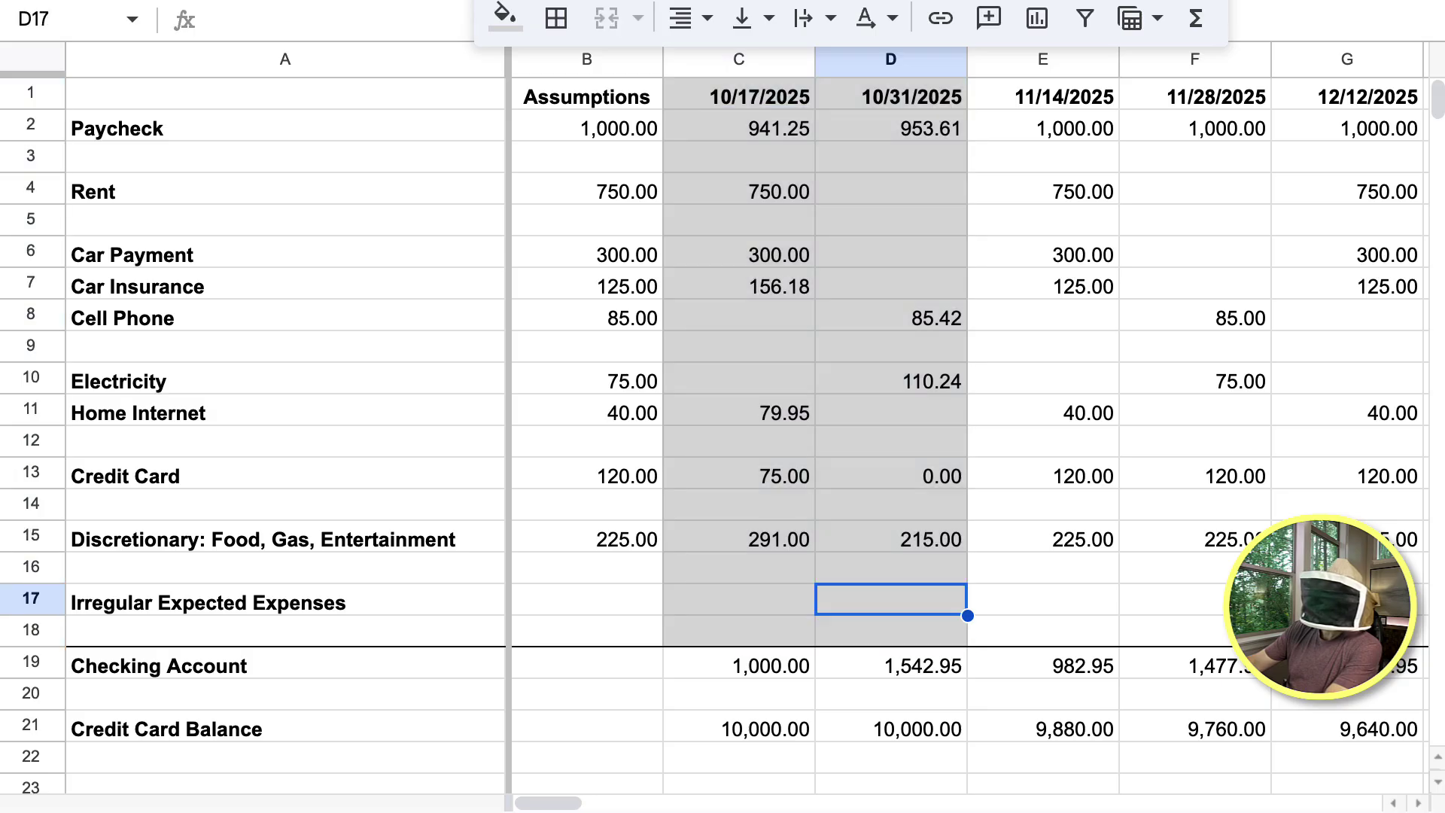
Set the 10/17/2025 Checking Account balance in C19 to 1,121.45 and fill the cell with the light gray used above it.
click(739, 663)
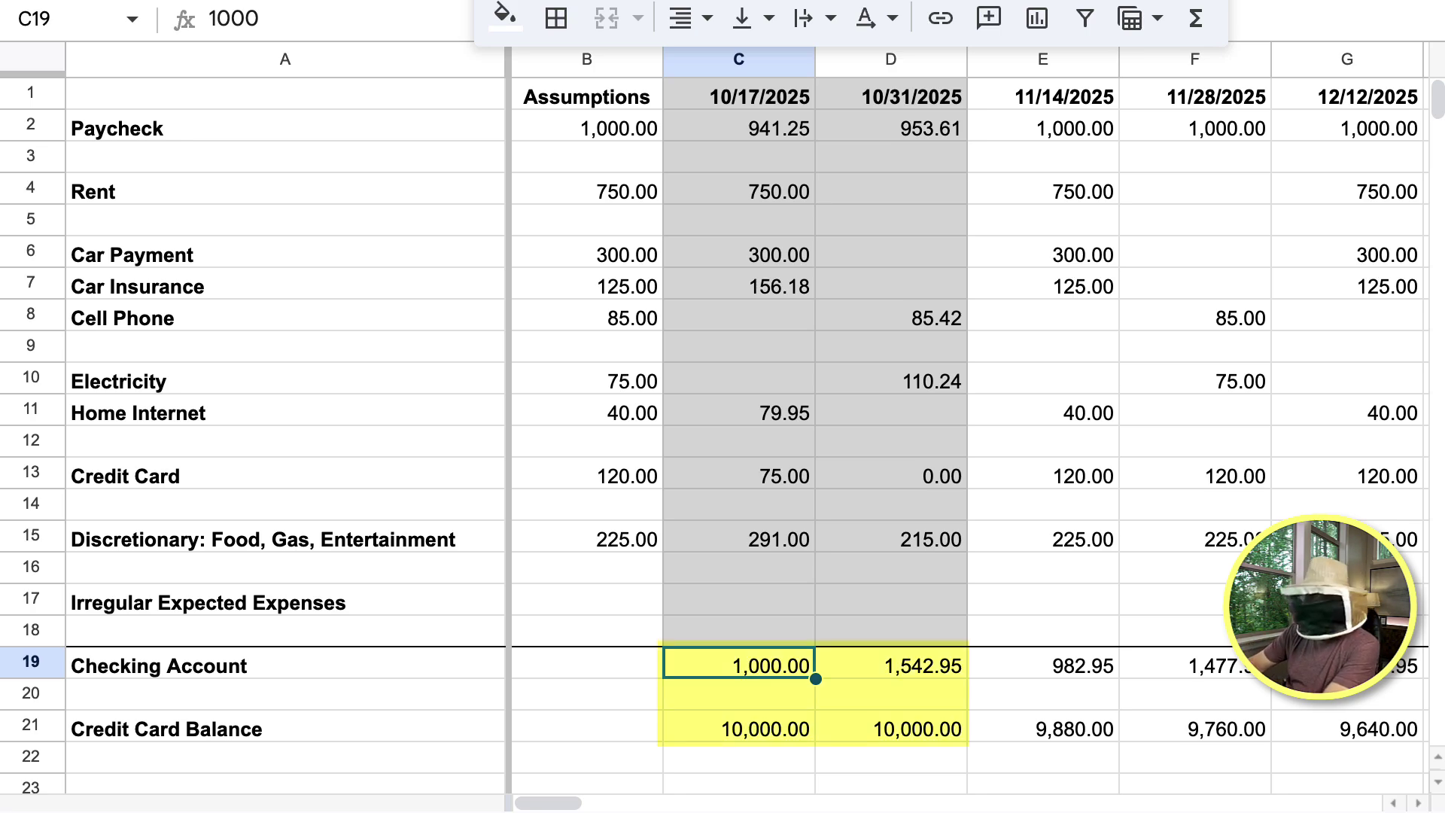
text(1)
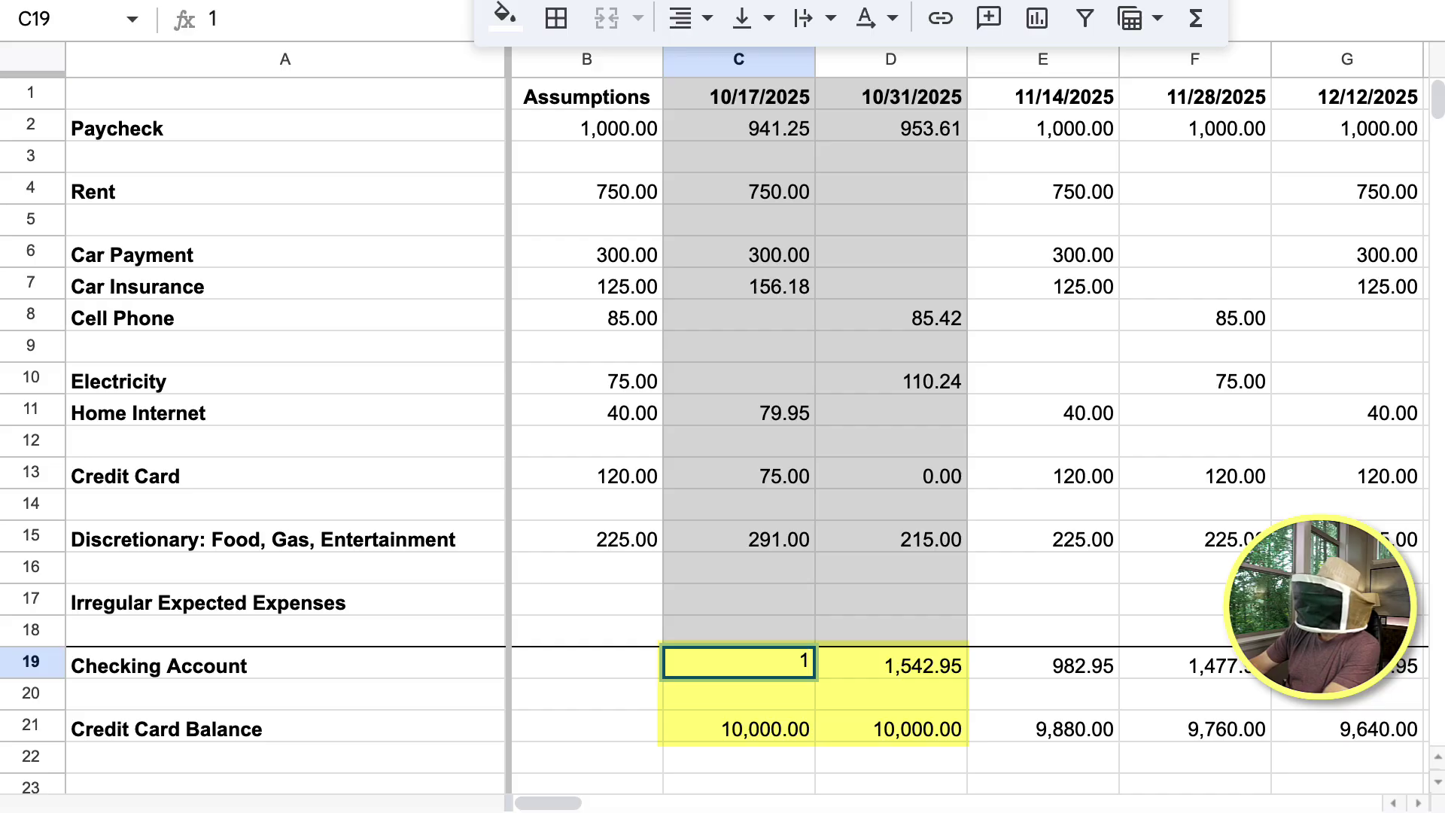
text(,121.45)
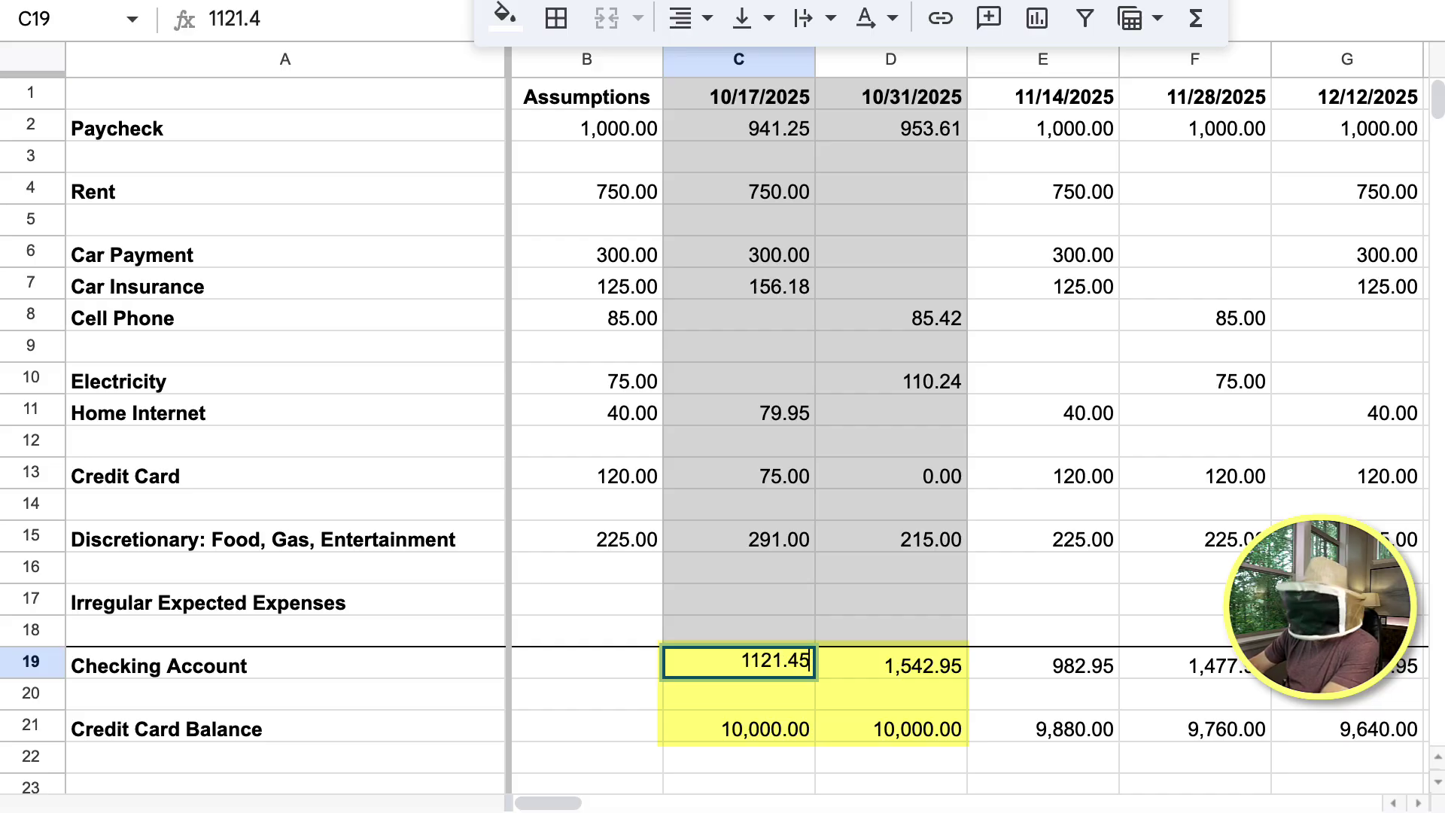
key(Return)
key(Up)
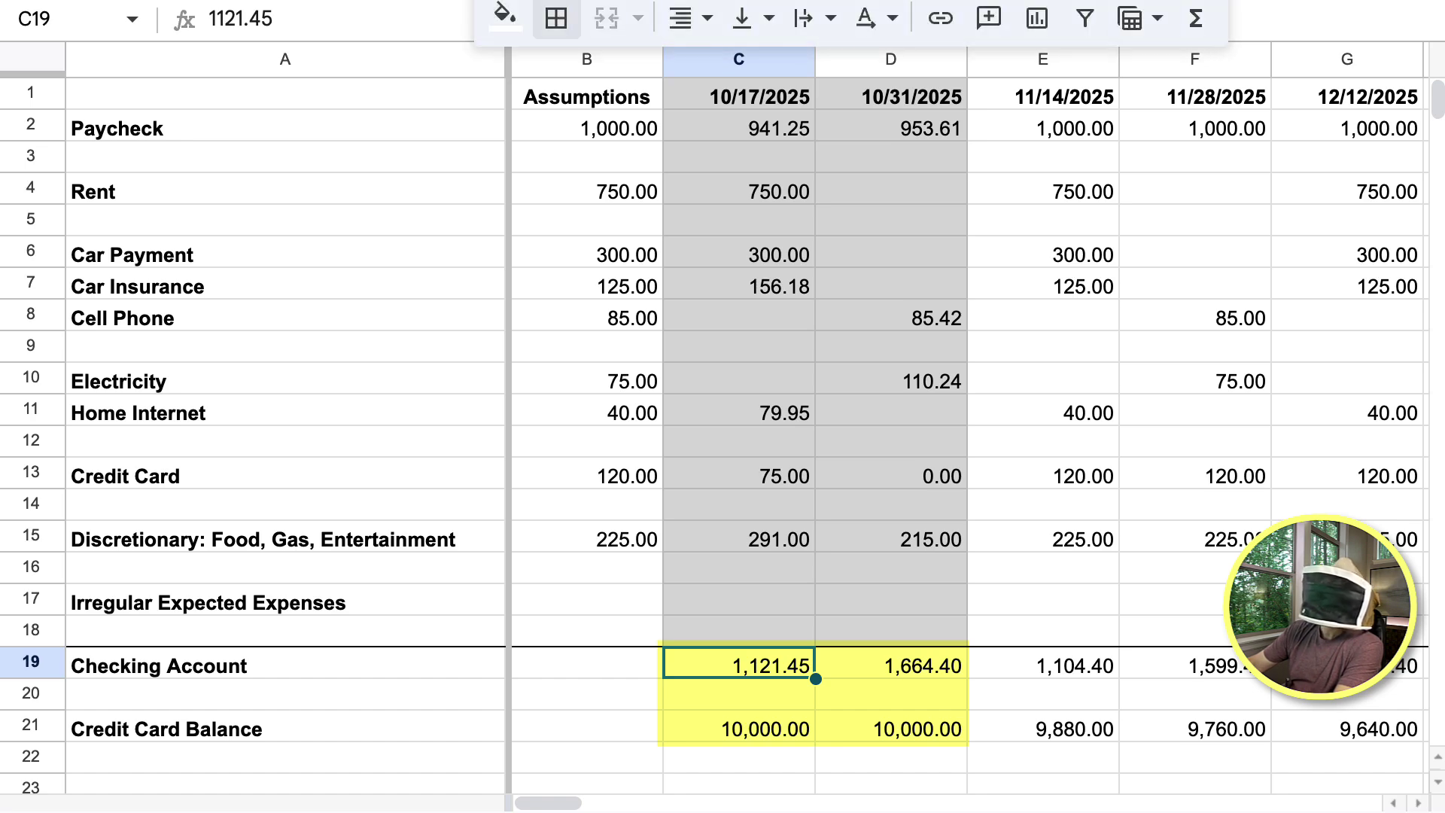
click(505, 18)
click(712, 122)
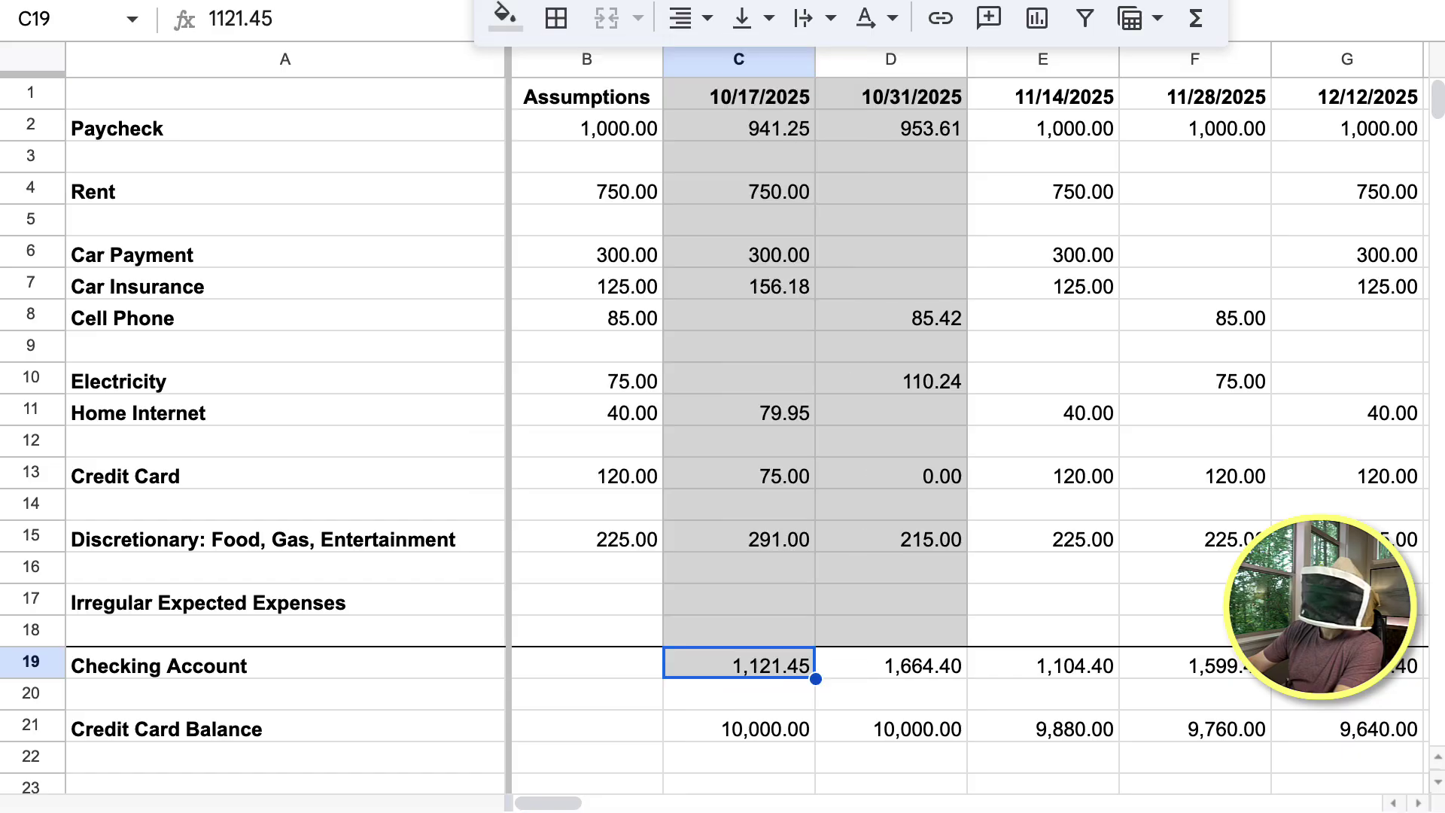
Set the 10/17/2025 Credit Card Balance in C21 to 5,000.
key(Down)
key(Down)
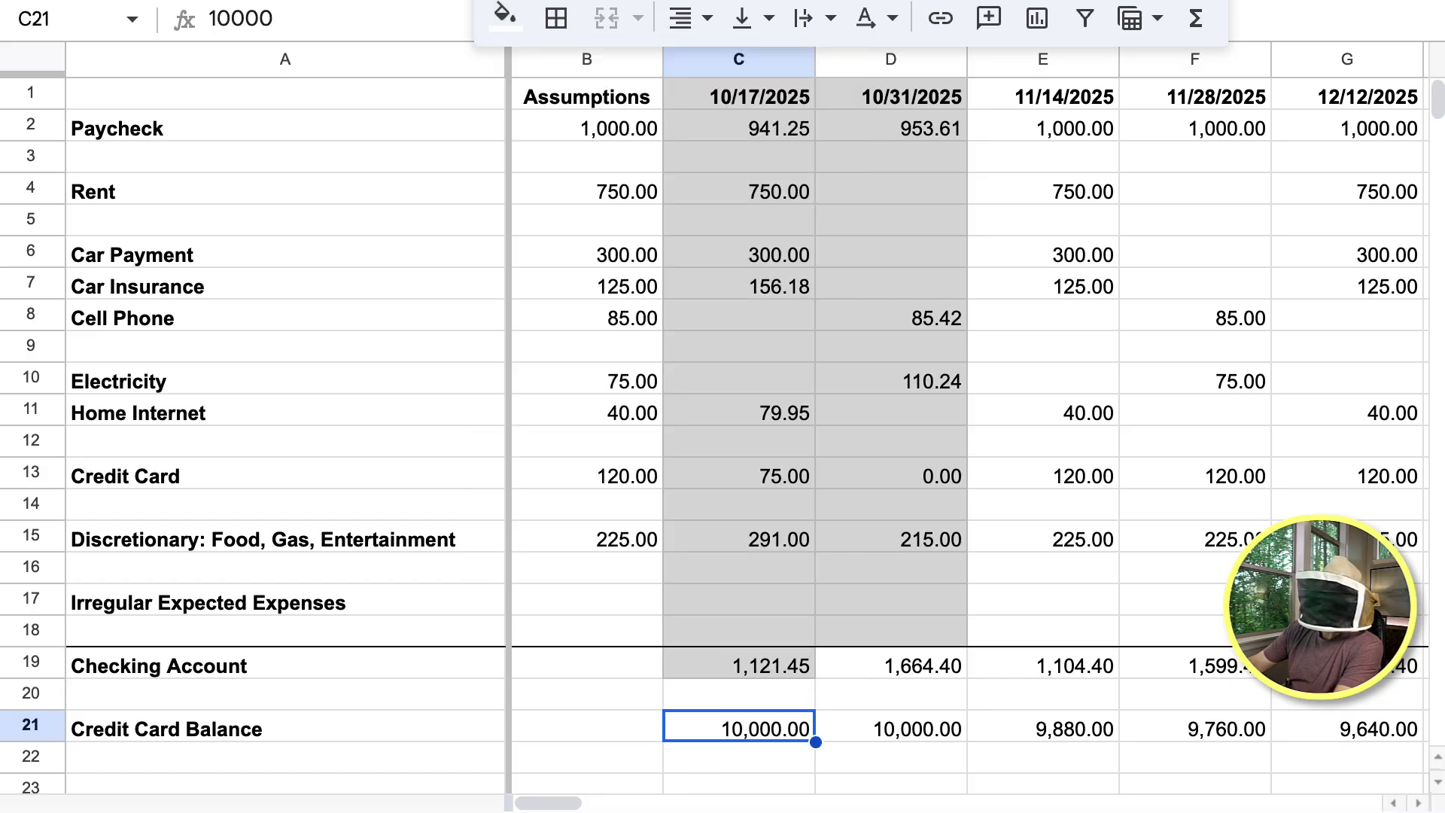
text(5000)
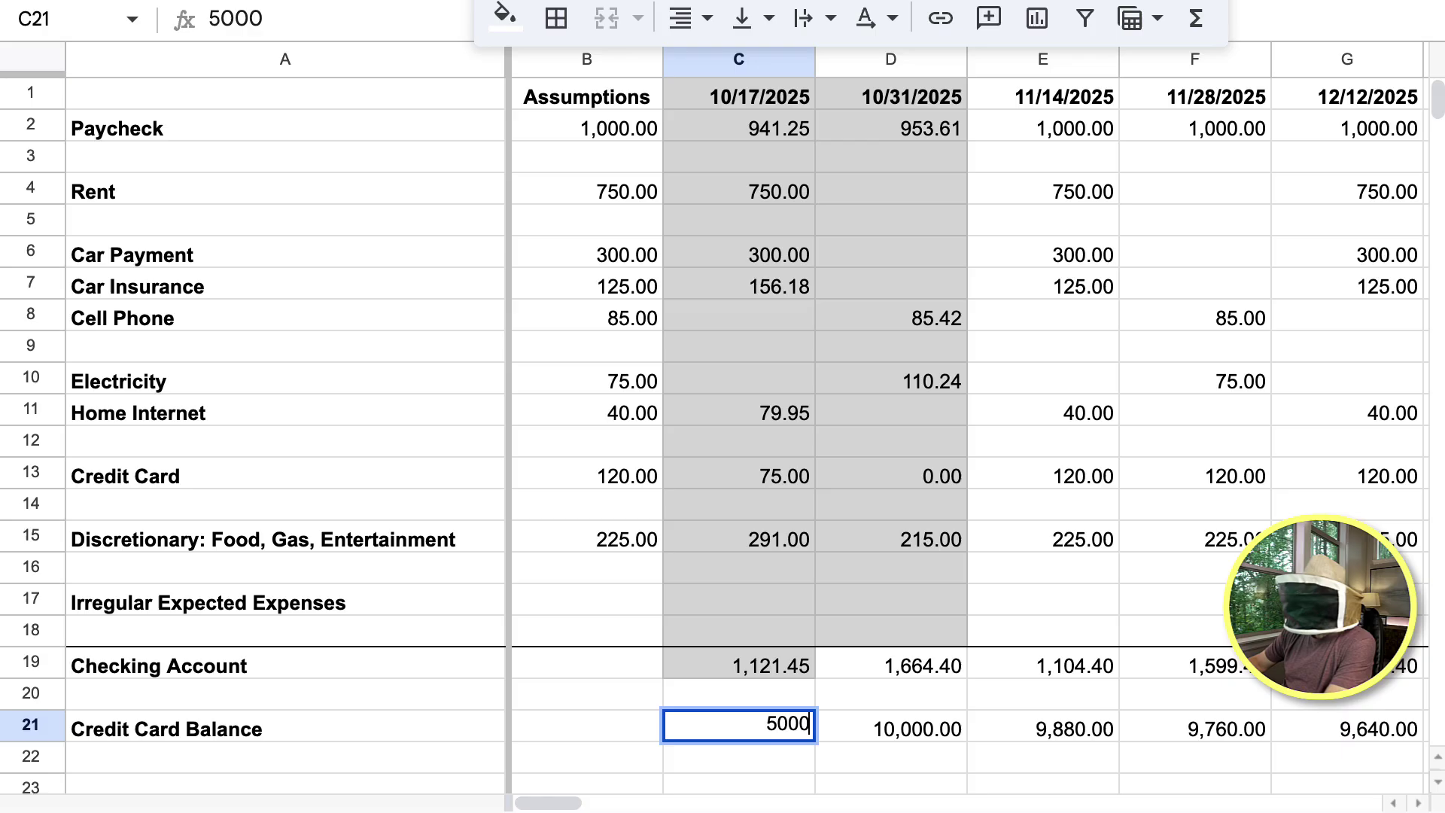
key(Return)
key(Up)
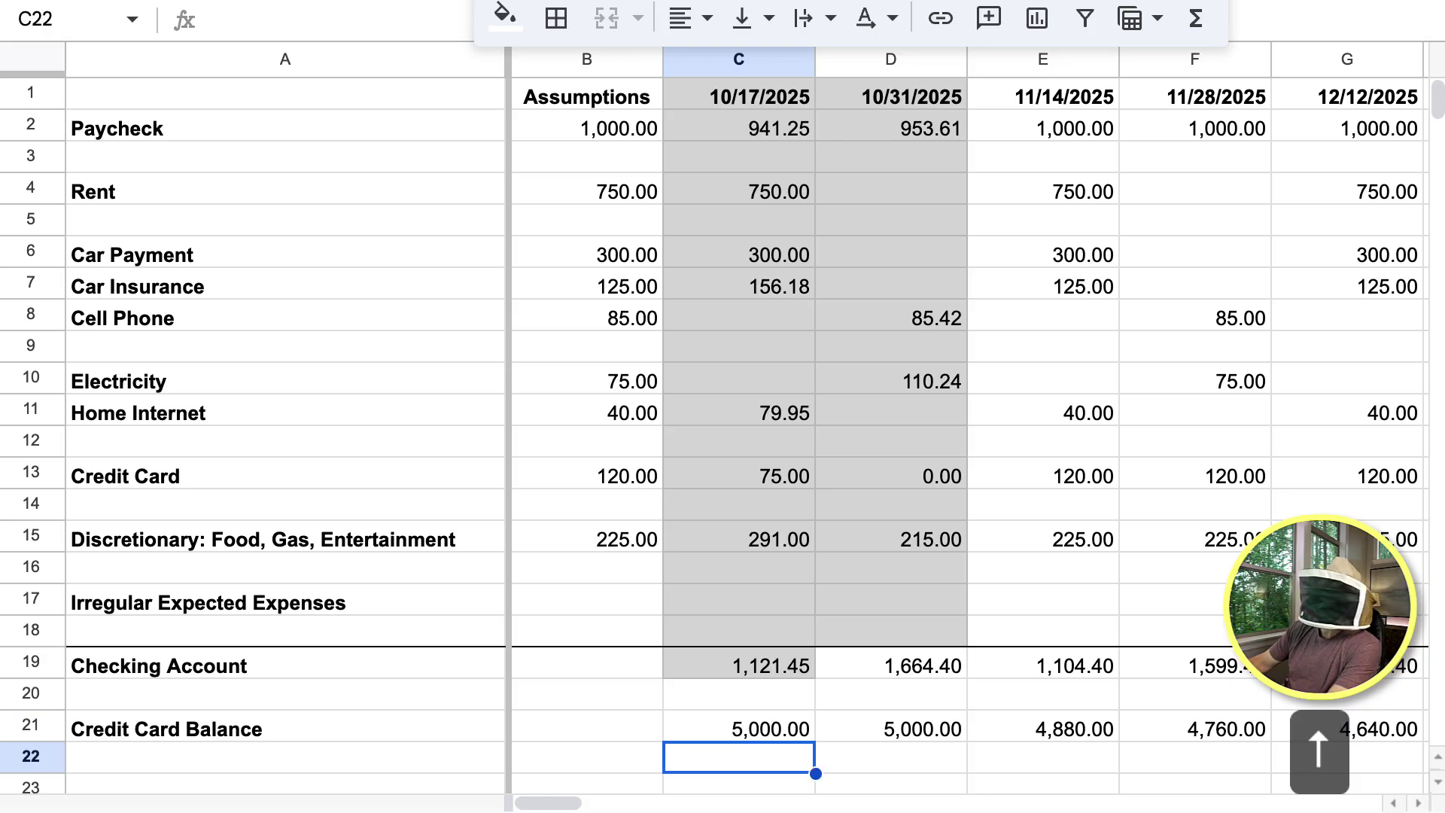
Replace the 10/31/2025 Credit Card Balance formula in D21 with the actual balance 4,944.23.
key(Right)
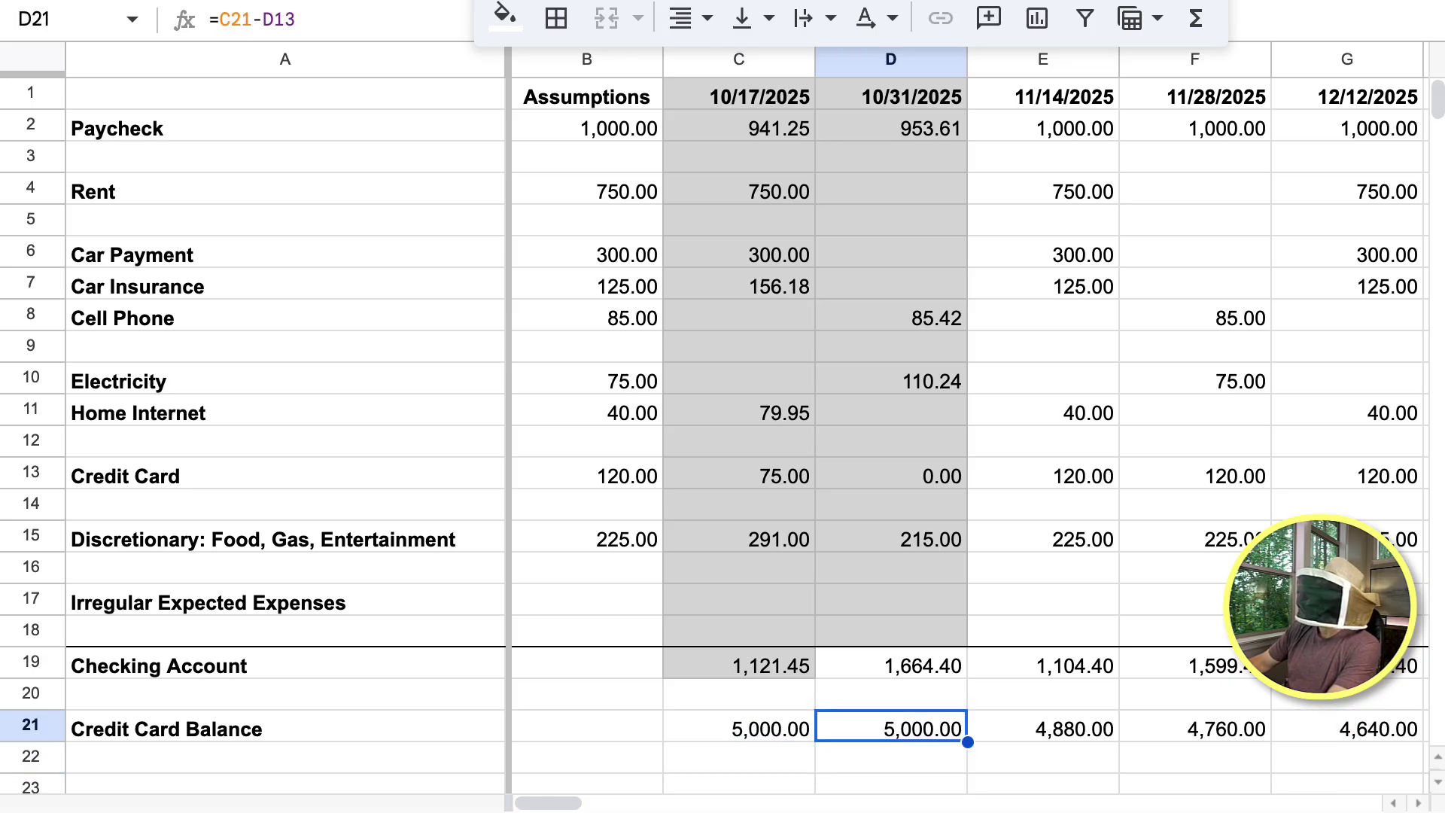
key(Up)
key(Down)
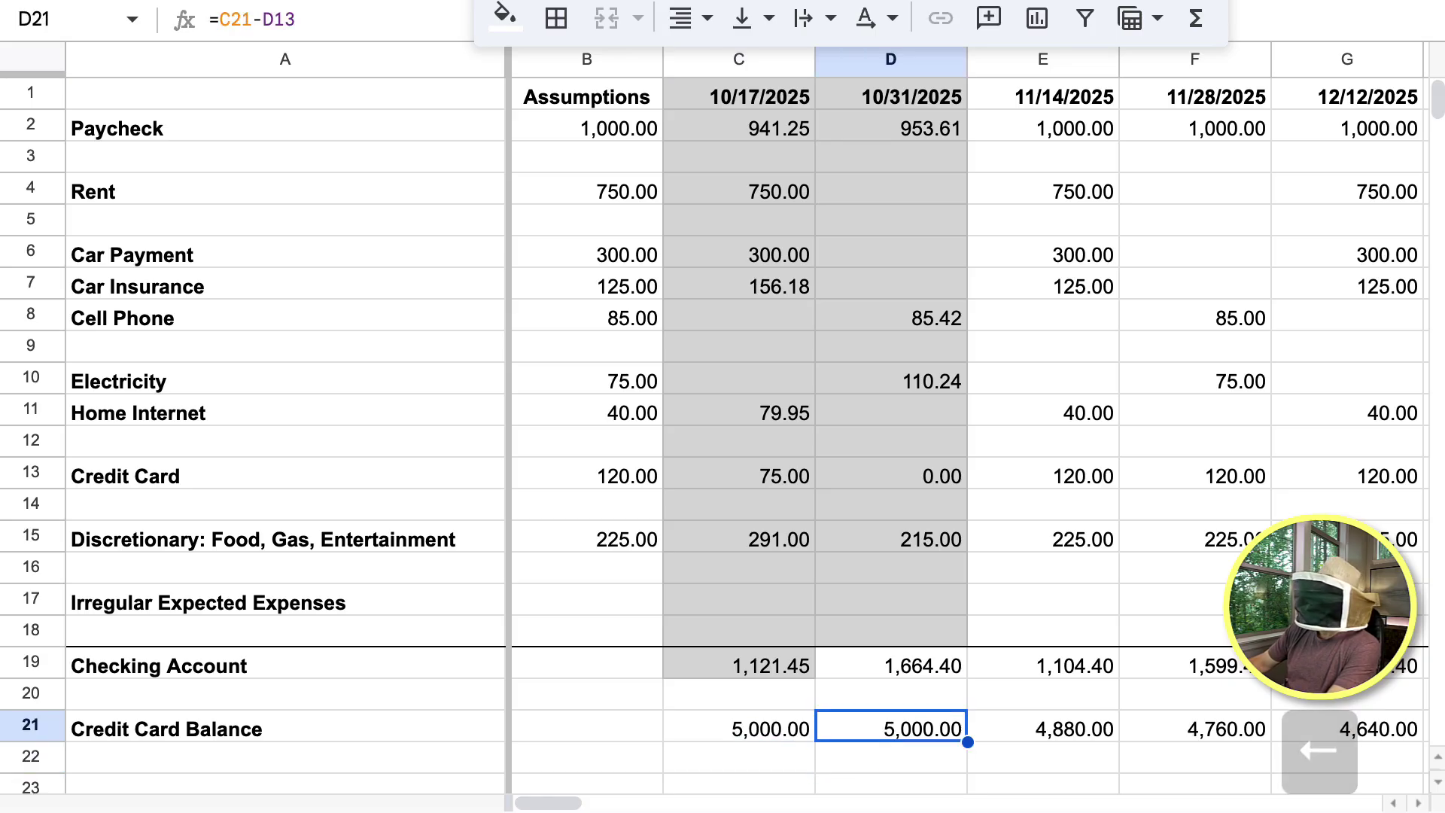
key(Left)
key(Right)
text(4,944.2)
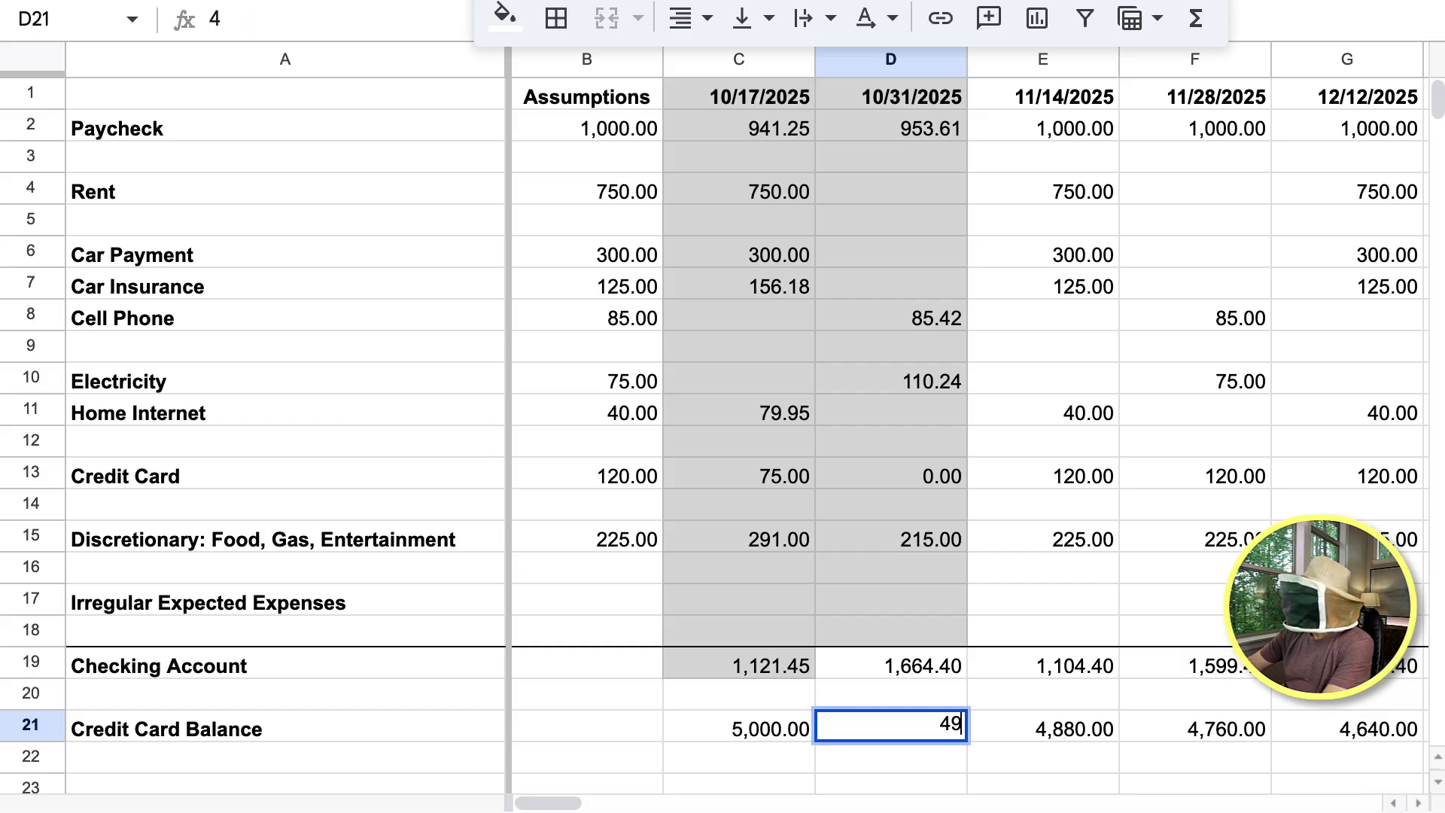
text(3)
key(Return)
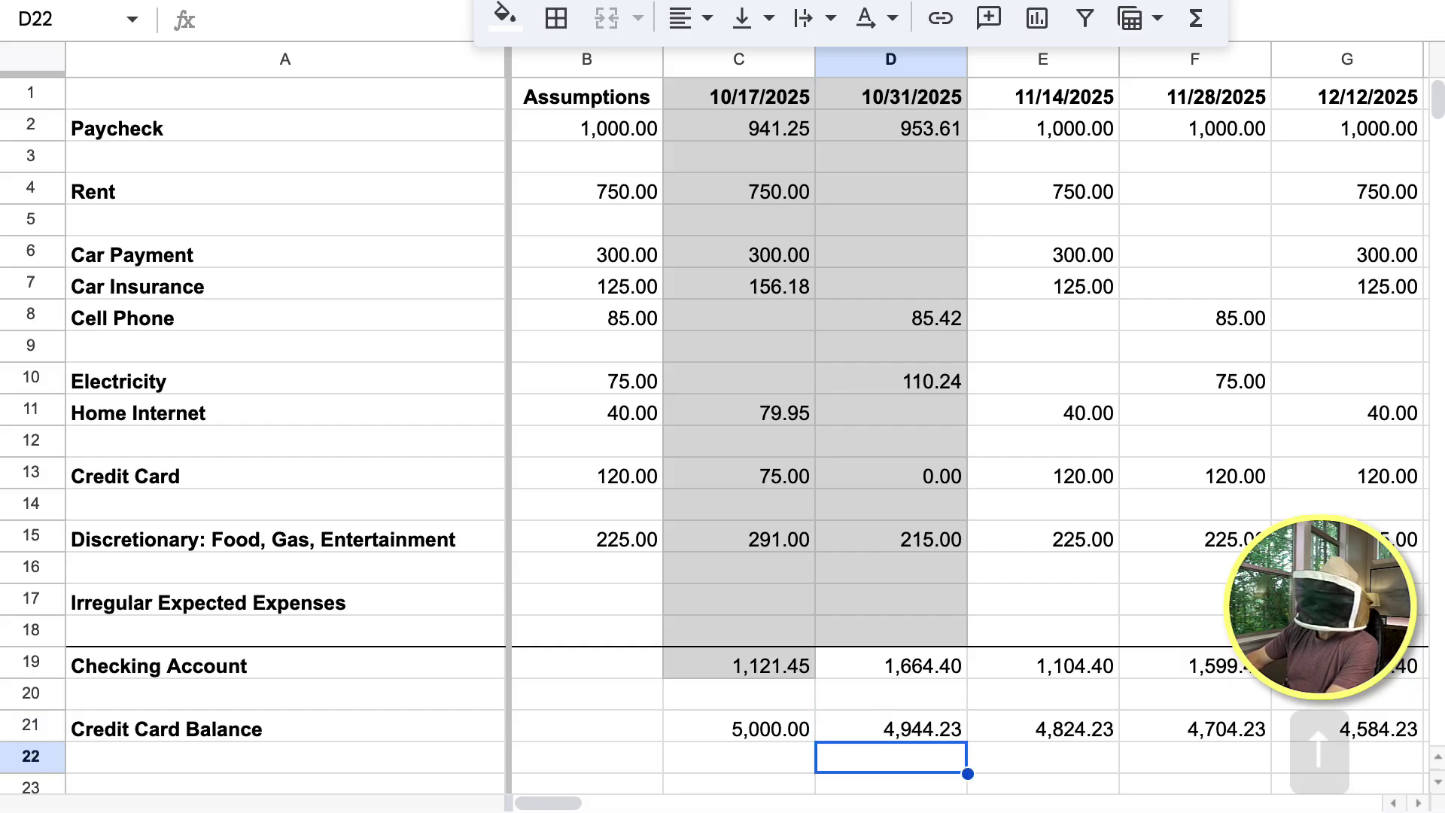
Fill the past Credit Card Balance cells and the blank row above them, C20:D21, with the same light gray.
key(Up)
key(Left)
key(Up)
key(shift+Right)
key(shift+Down)
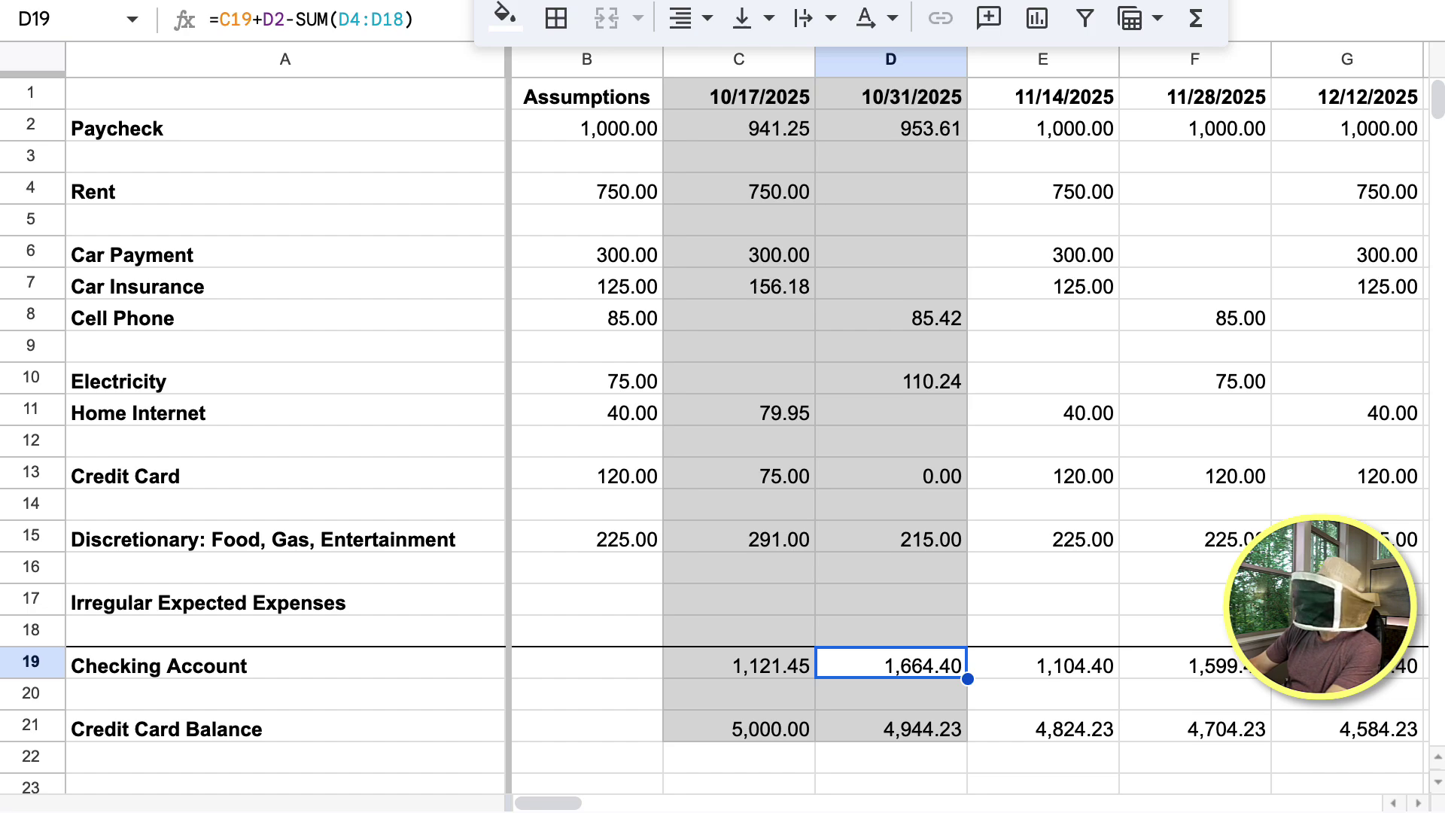
Replace the 10/31/2025 Checking Account formula in D19 with the actual balance 2,610.91 and fill the cell light gray.
text(2610.)
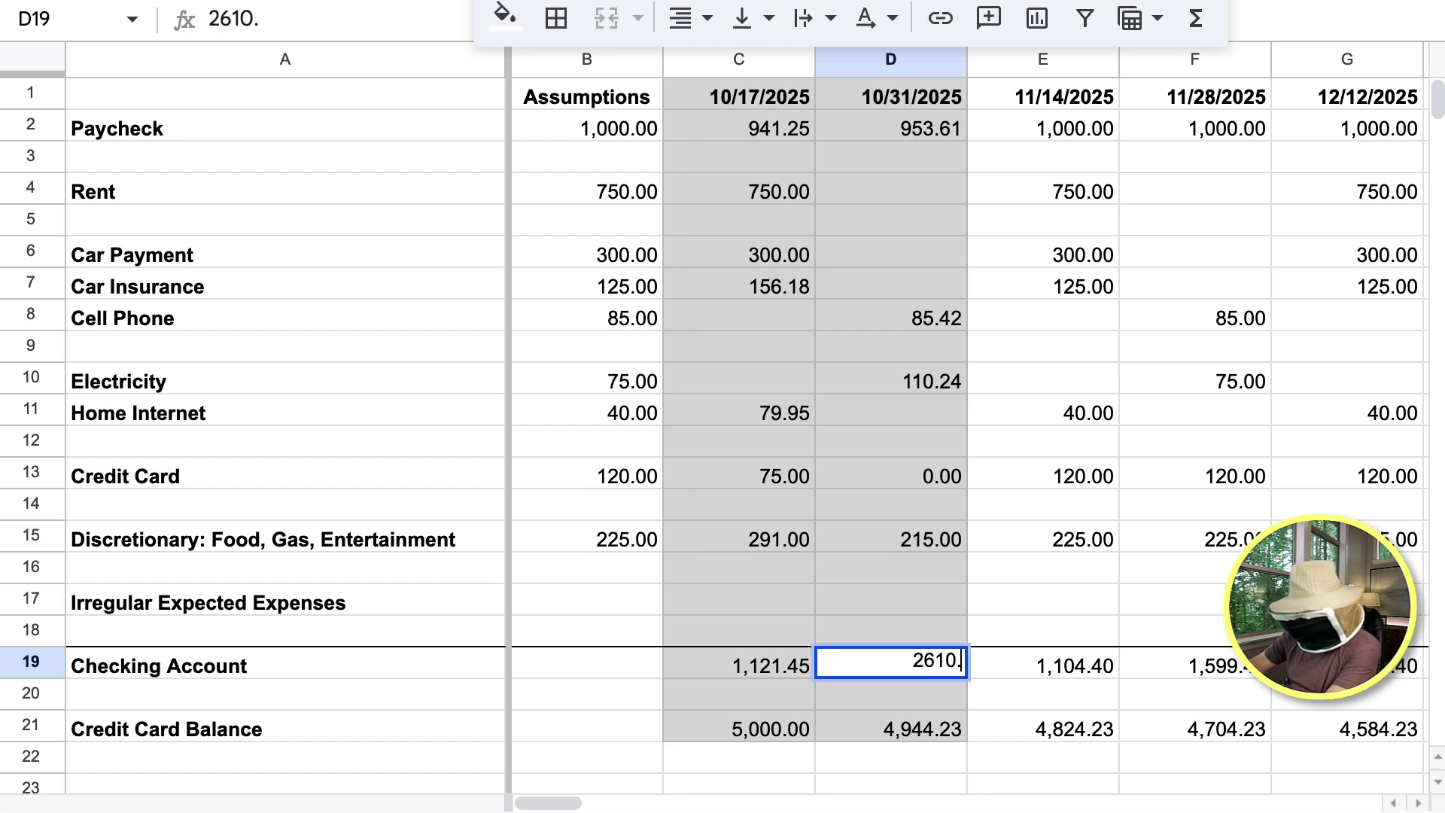
text(91)
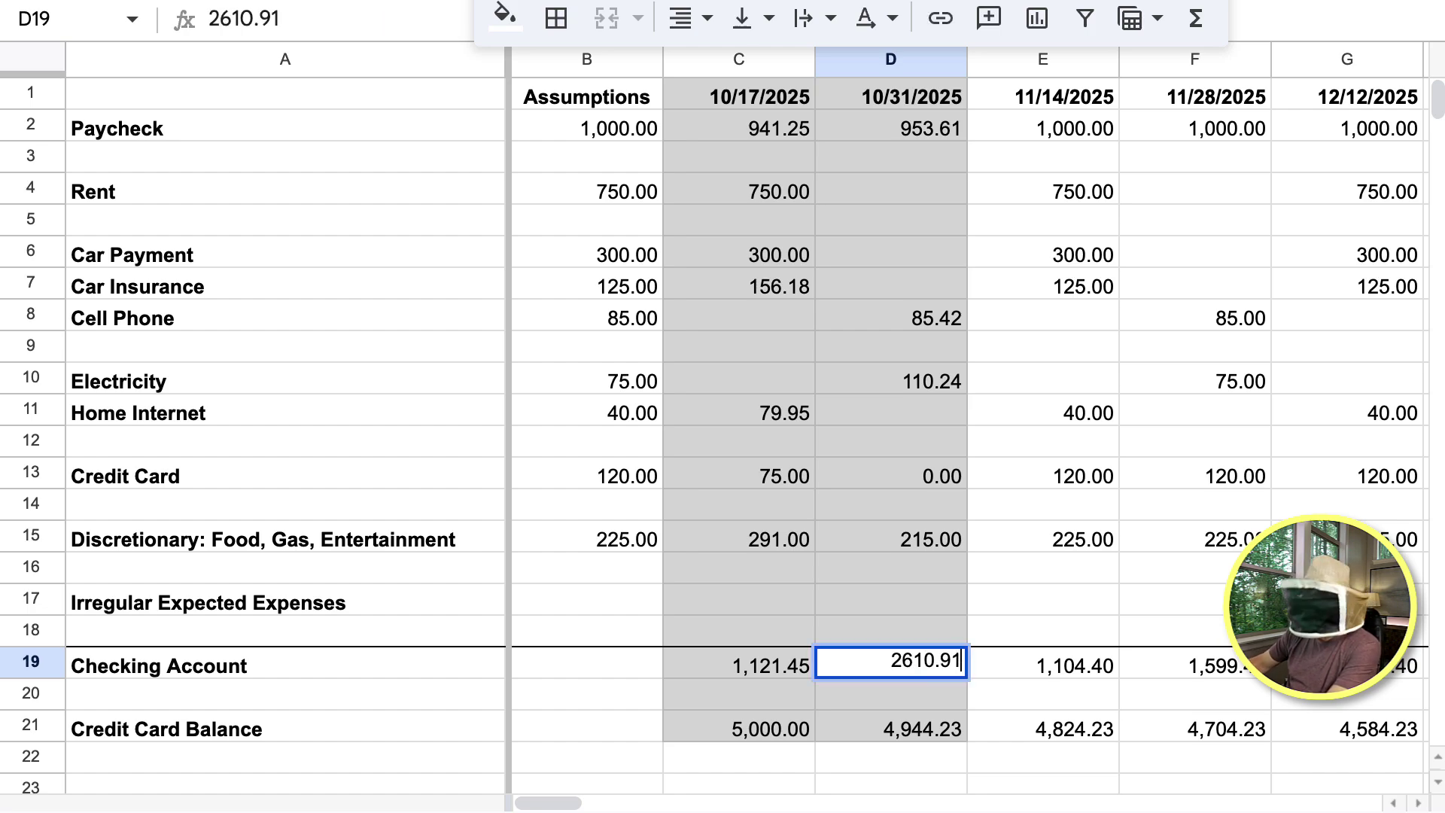
key(Return)
key(Up)
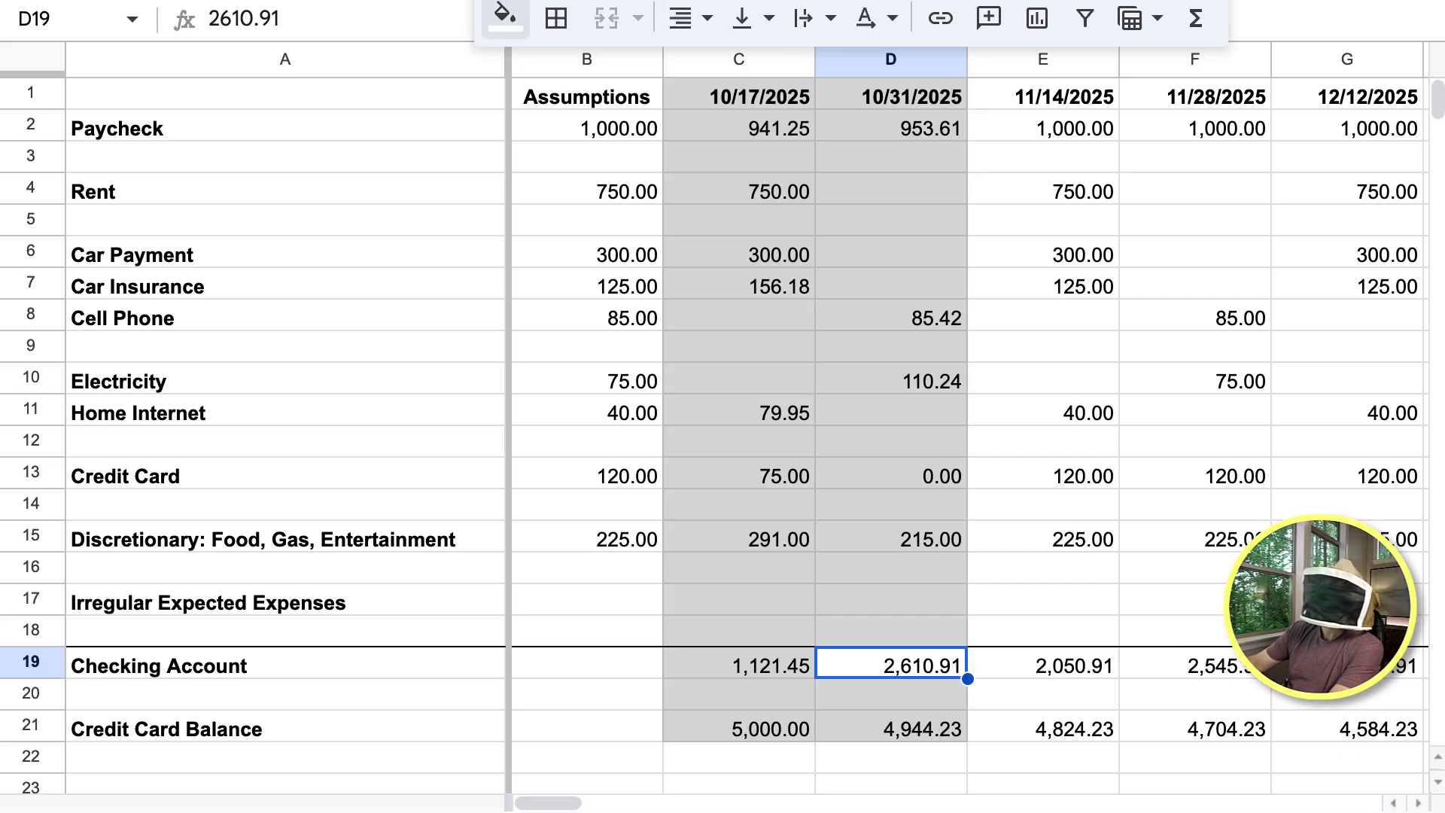
click(505, 18)
click(713, 123)
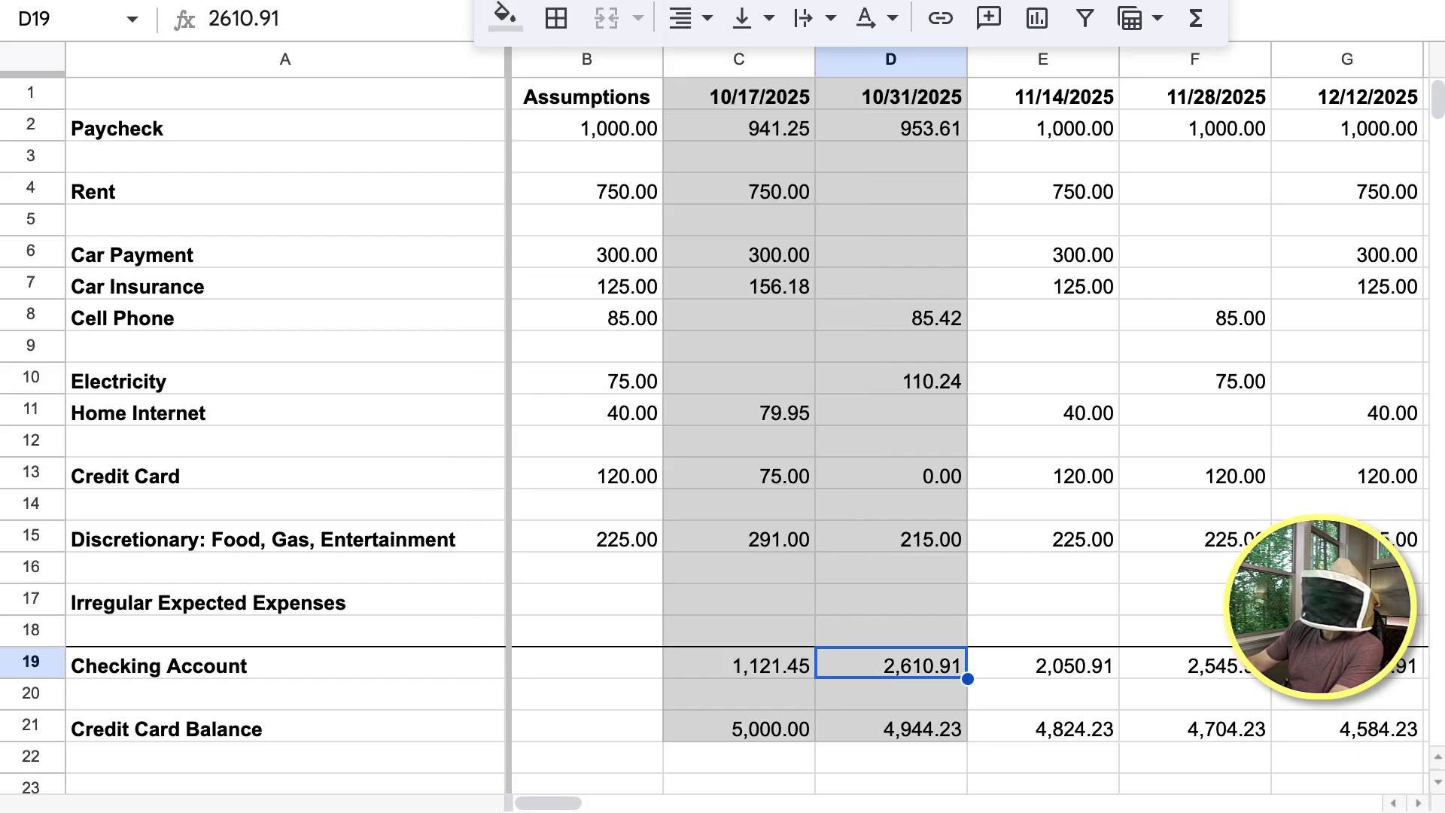
key(Up)
key(Down)
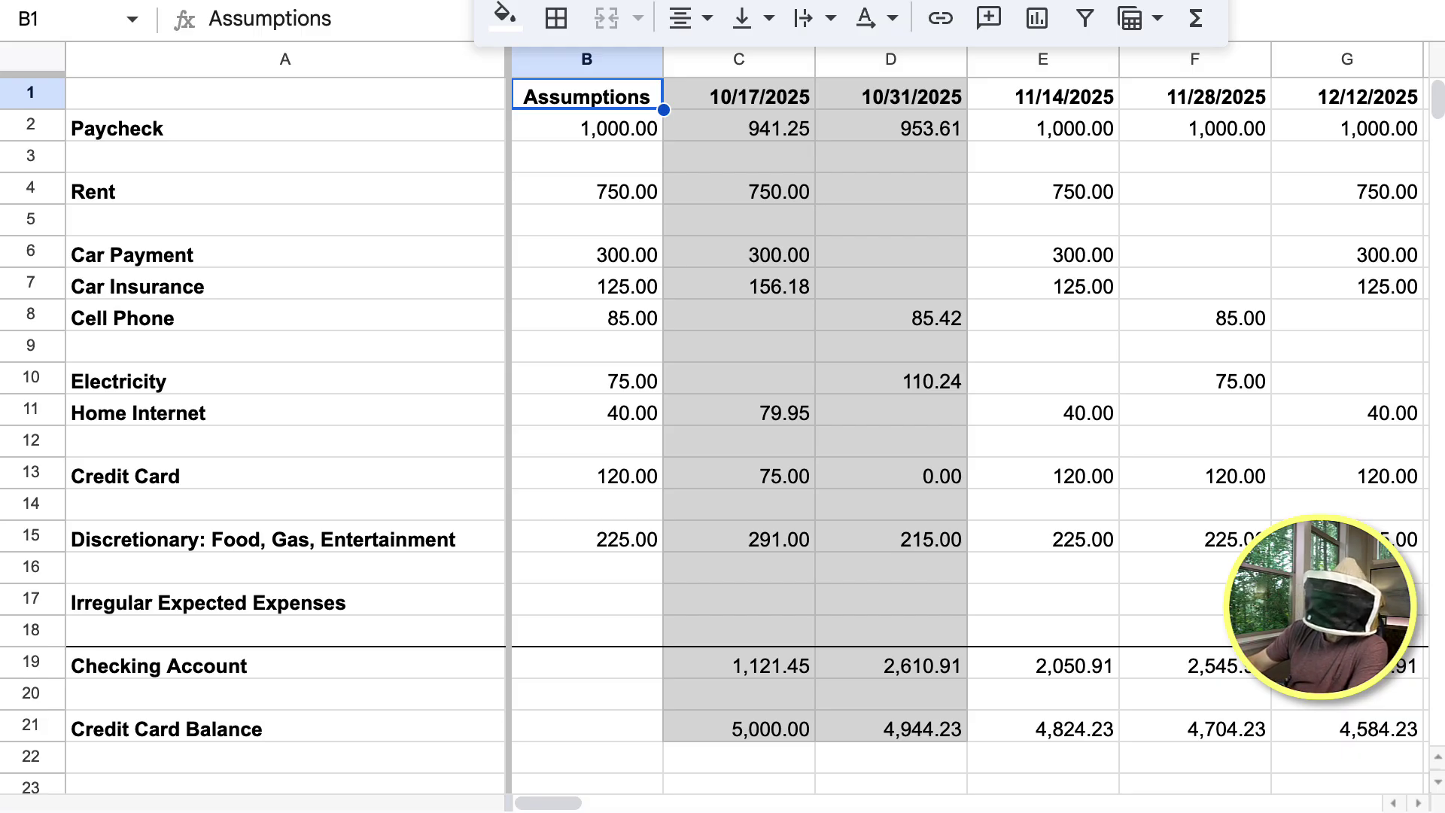
Examine the Cell Phone row, comparing the assumption in B8, the linked future paycheck cells from F8 onward, and the actual amount in D8.
click(586, 314)
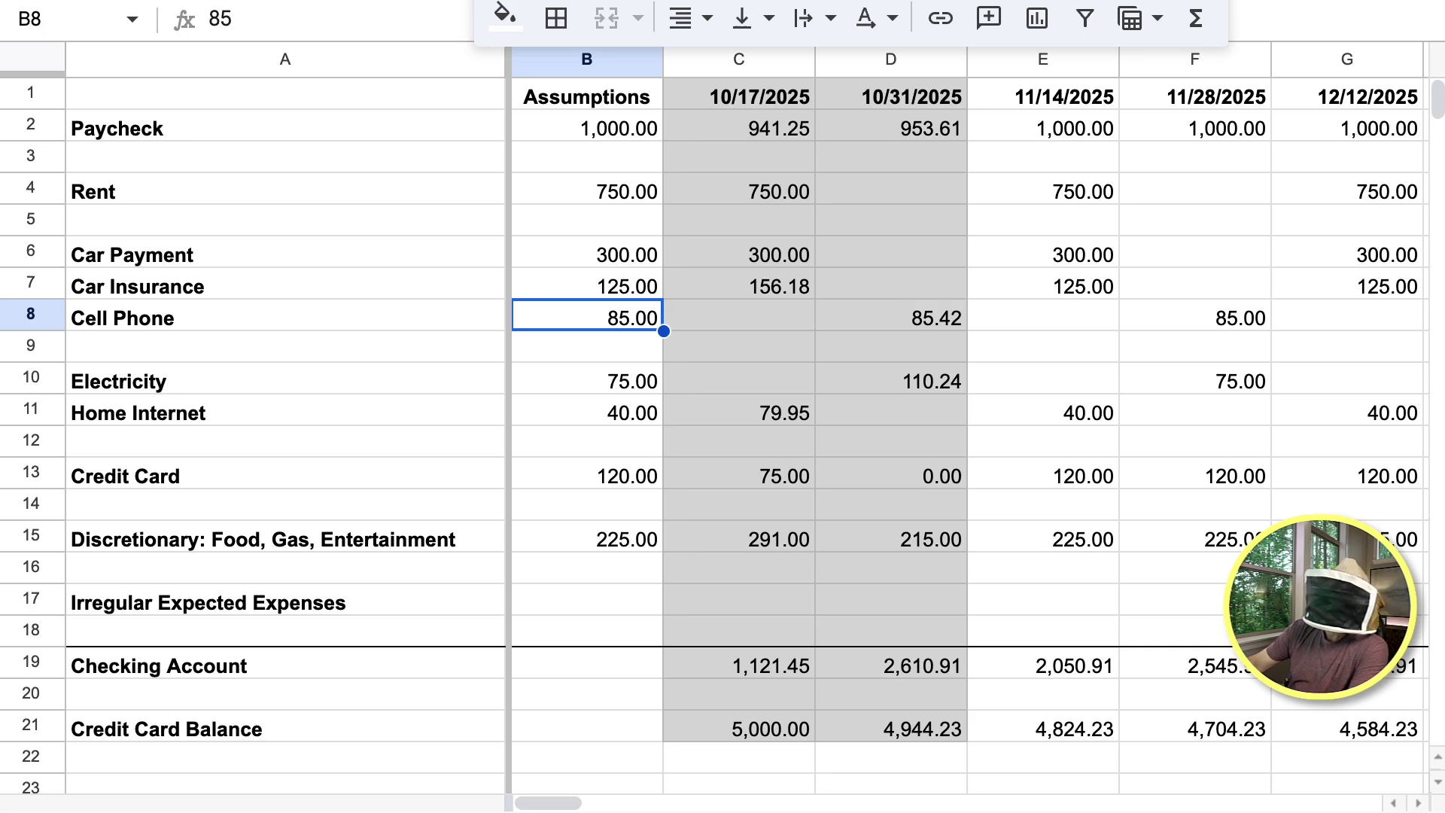
click(1194, 315)
key(Right)
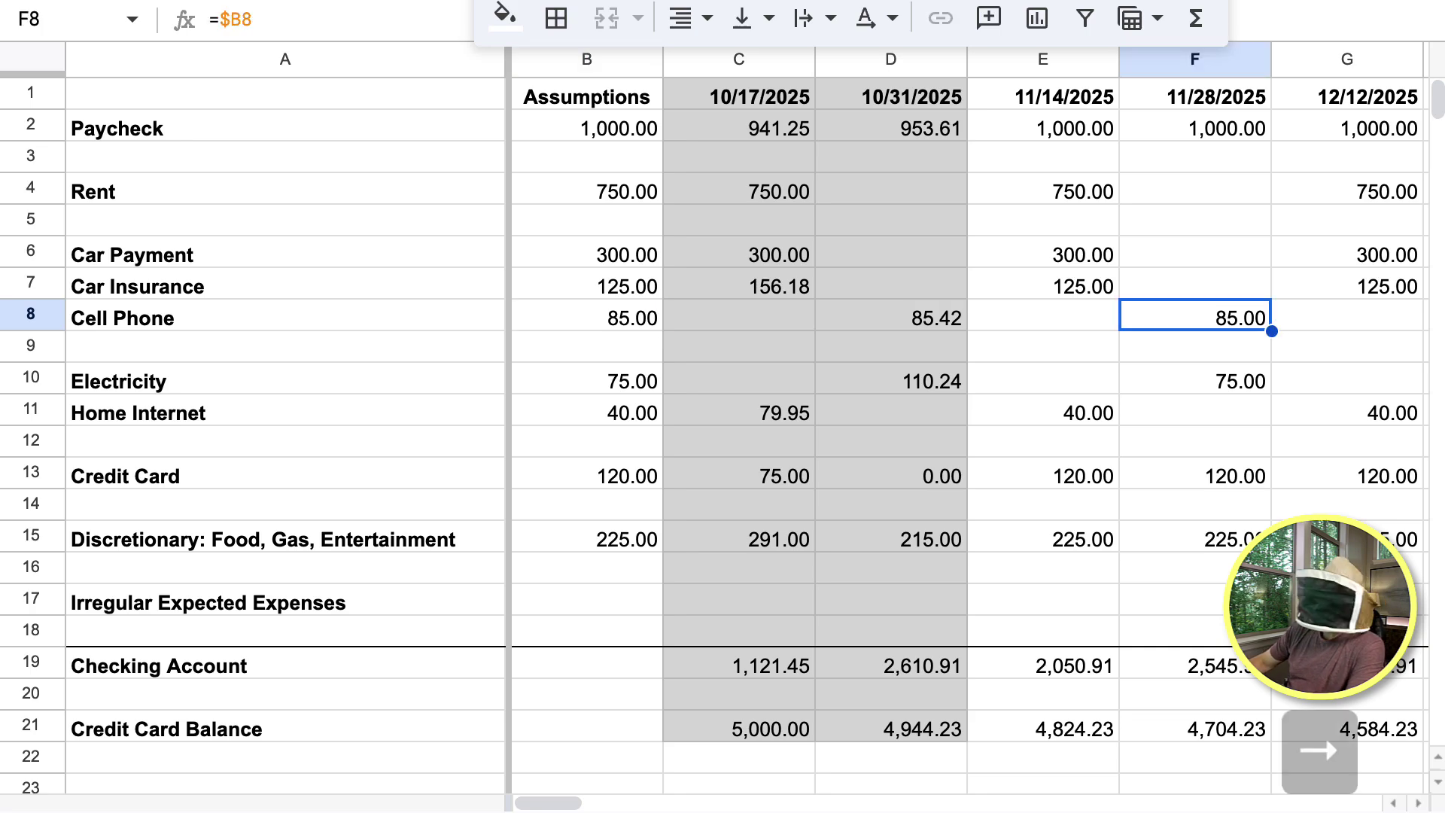
key(Right)
key(Right)
key(Right)
key(Right)
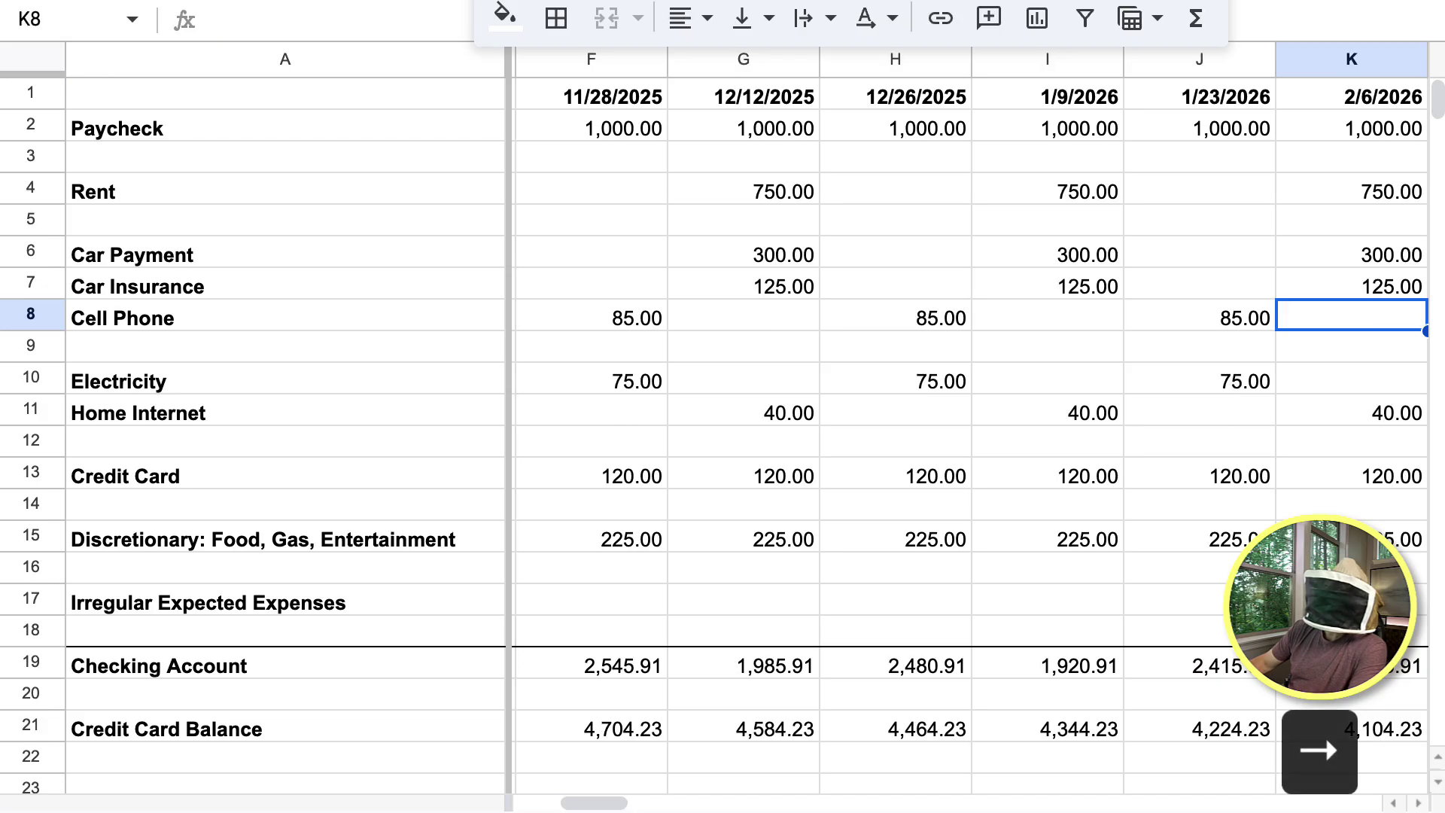
key(Left)
key(Left)
key(Left)
key(Left)
key(Left)
key(Left)
key(Left)
key(Left)
key(Left)
key(Right)
key(Right)
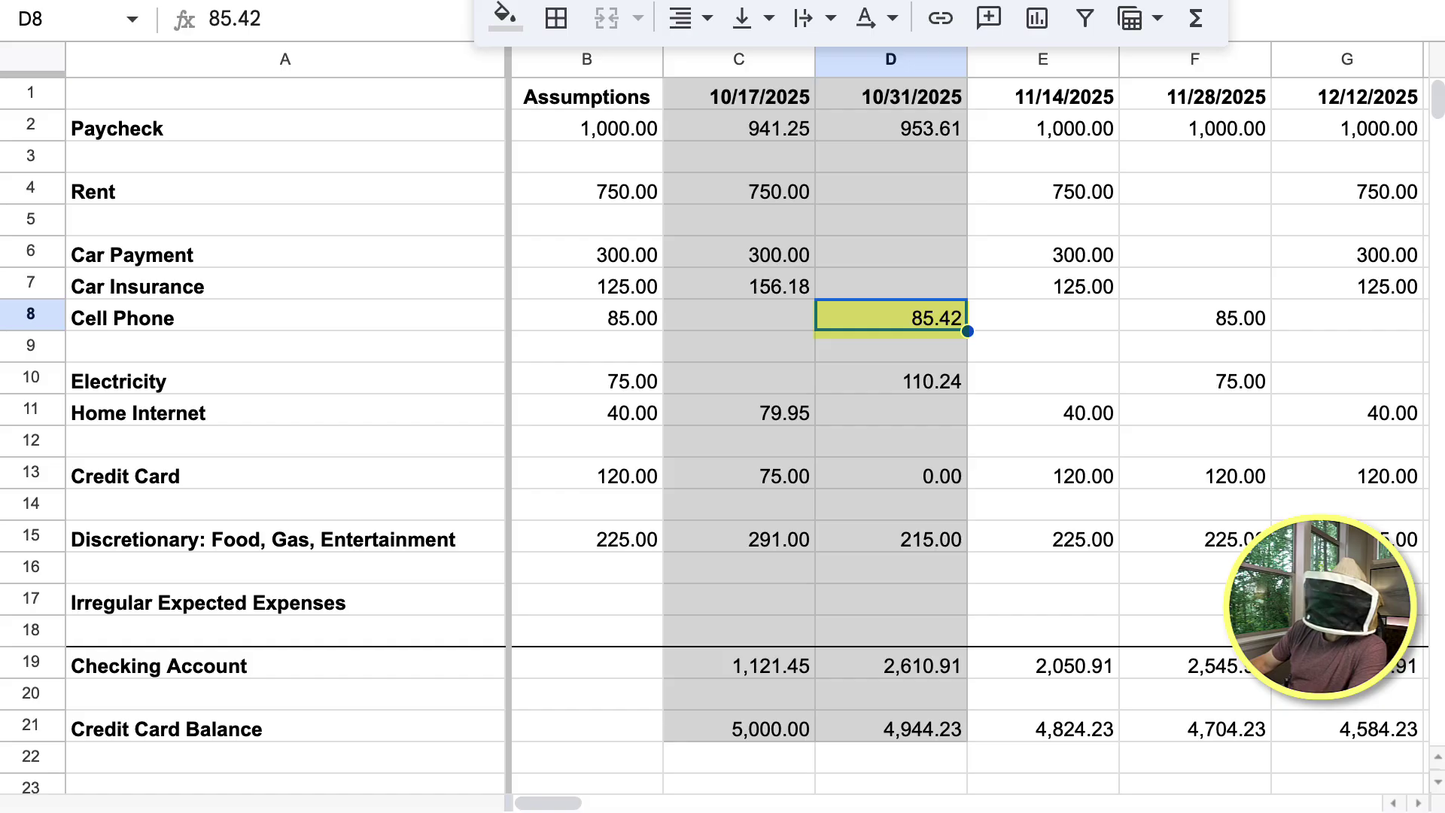
Set the Cell Phone assumption in B8 to 90.
key(Left)
key(Left)
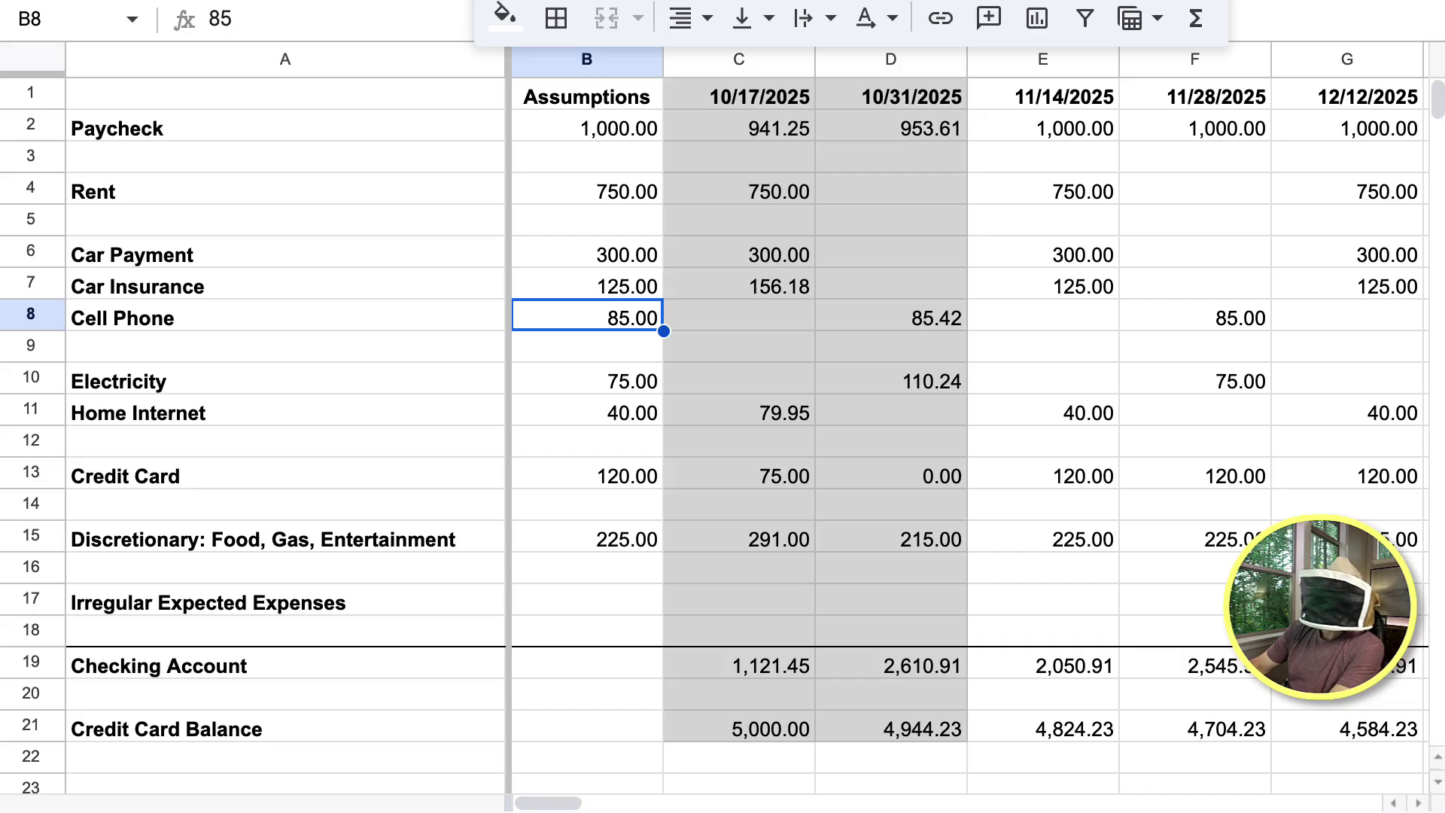
text(90)
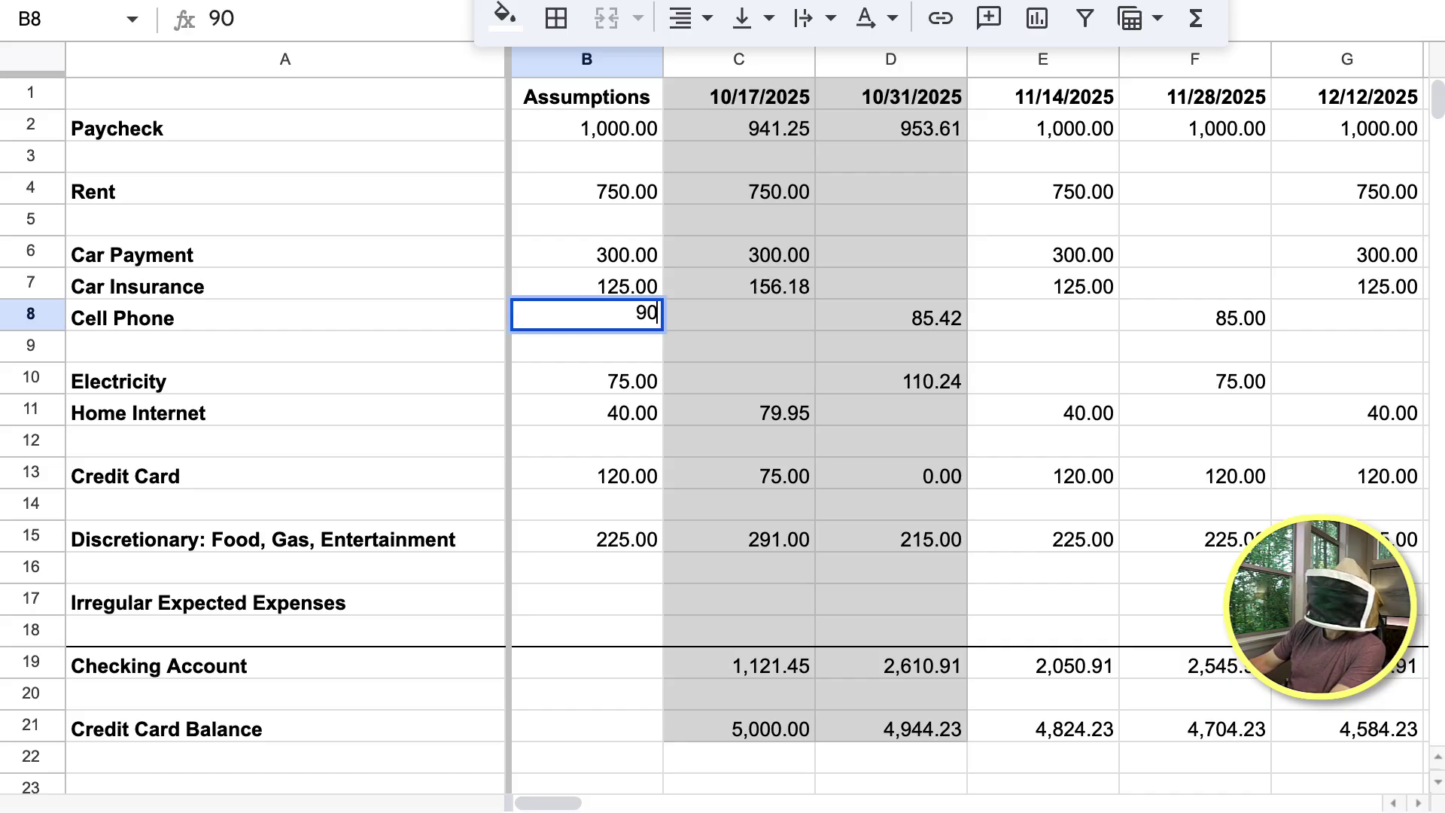
key(Return)
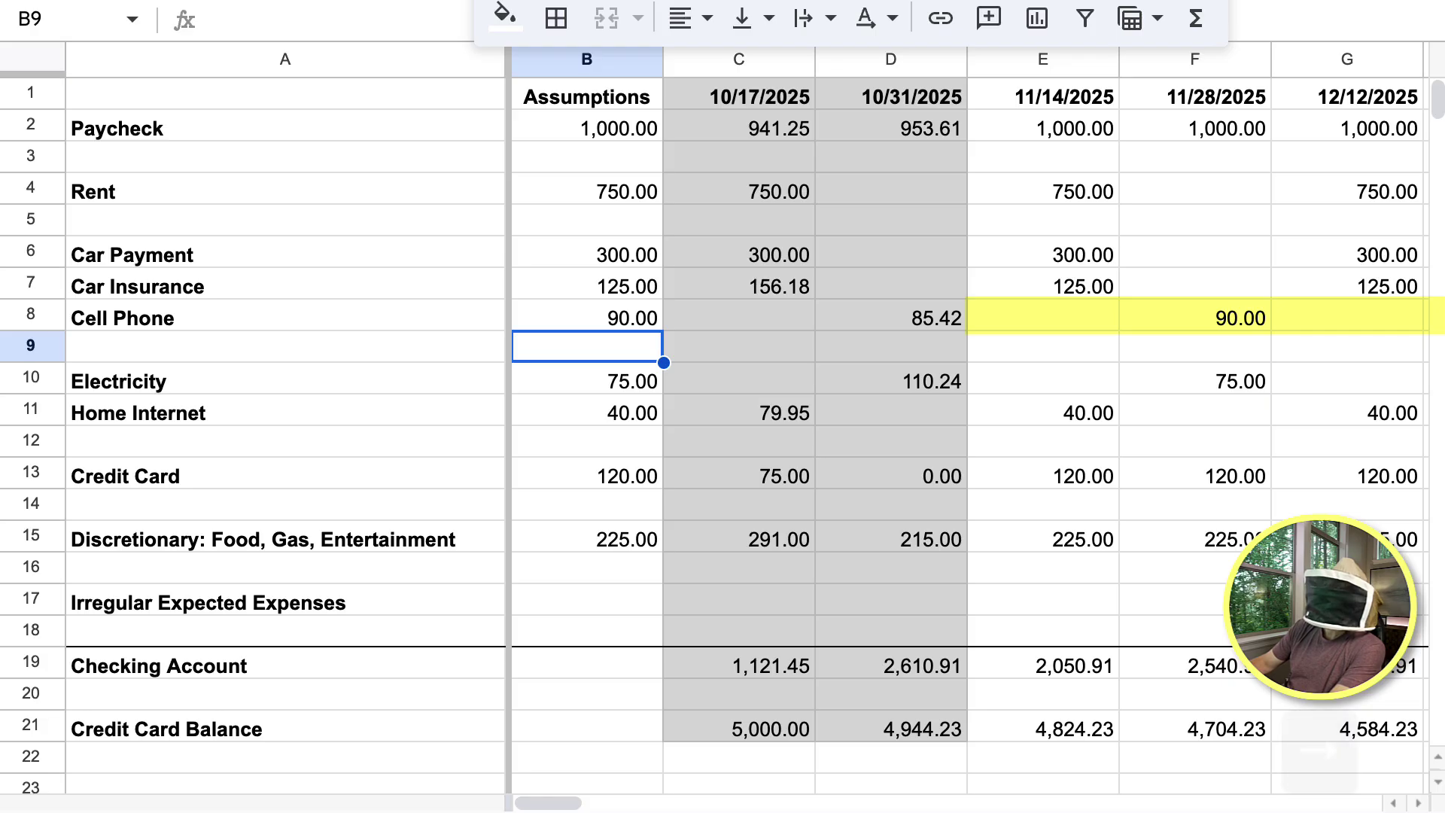
Check the Cell Phone amounts across the future paycheck dates in row 8, as well as the past actuals in D8 and D15.
key(Up)
key(Right)
key(Right)
key(Right)
key(Right)
key(Right)
key(Right)
key(Right)
key(Left)
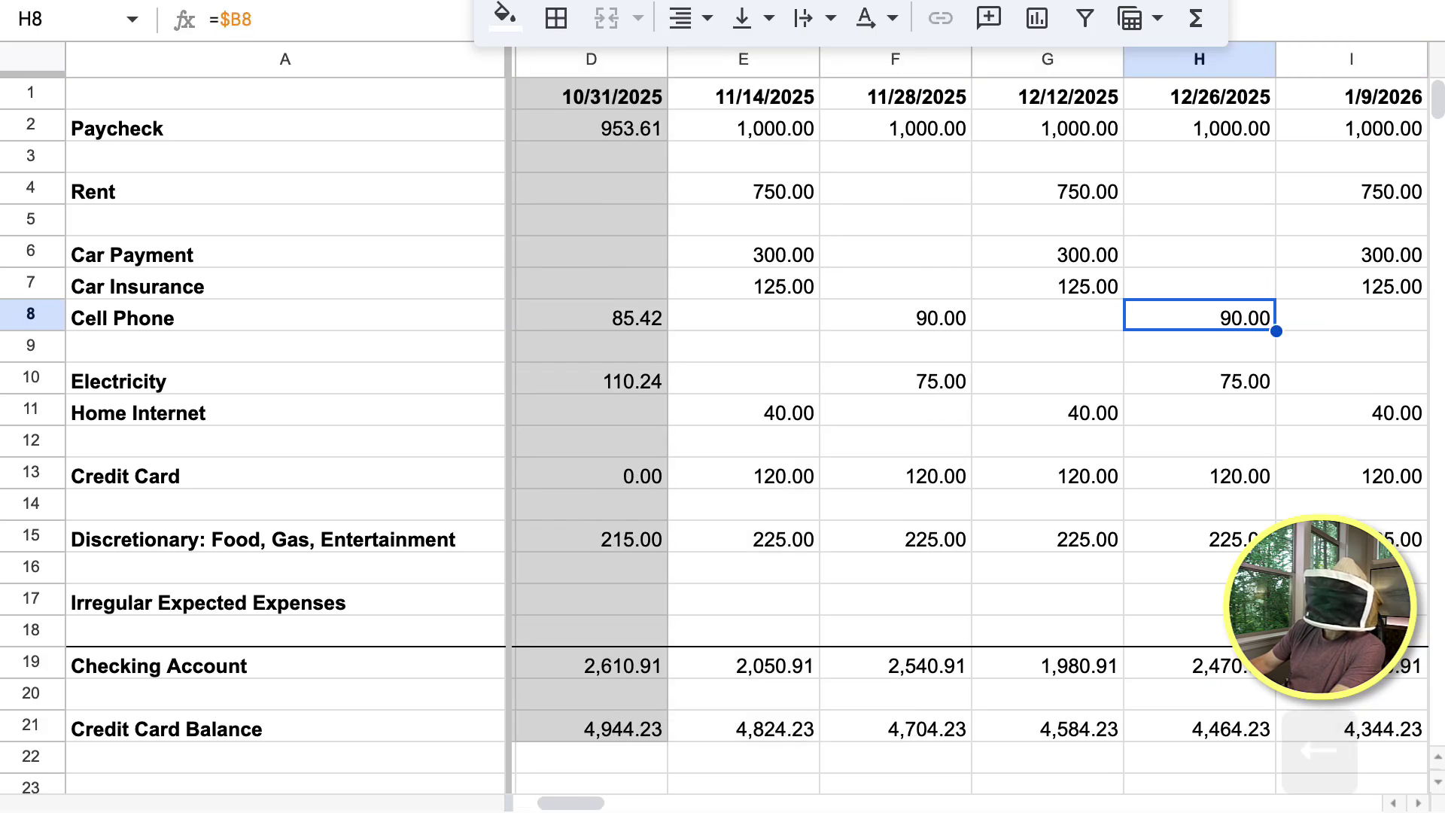
key(Left)
key(Left)
key(Left)
key(Left)
key(Left)
key(Left)
key(Right)
key(Right)
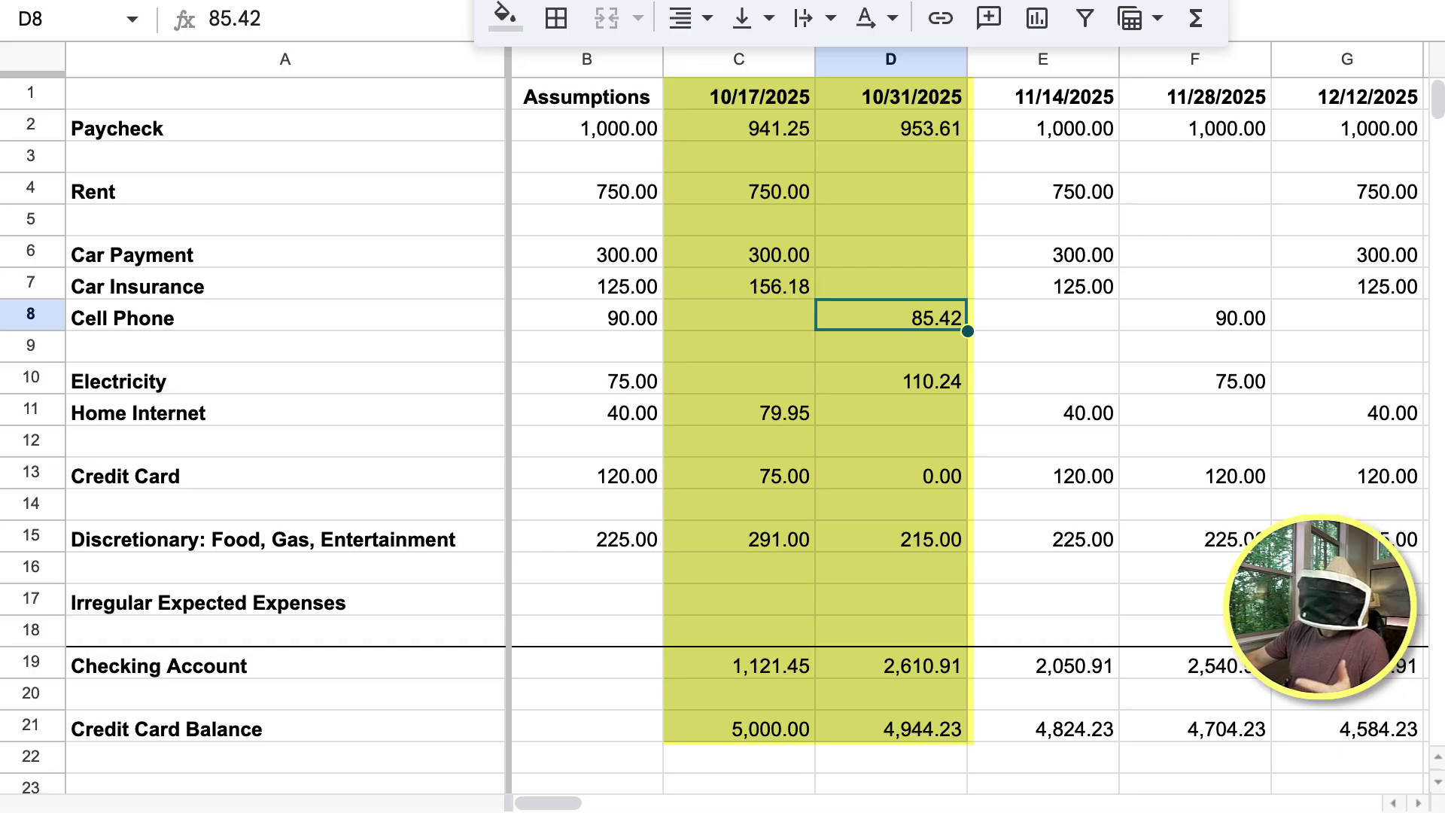
click(891, 536)
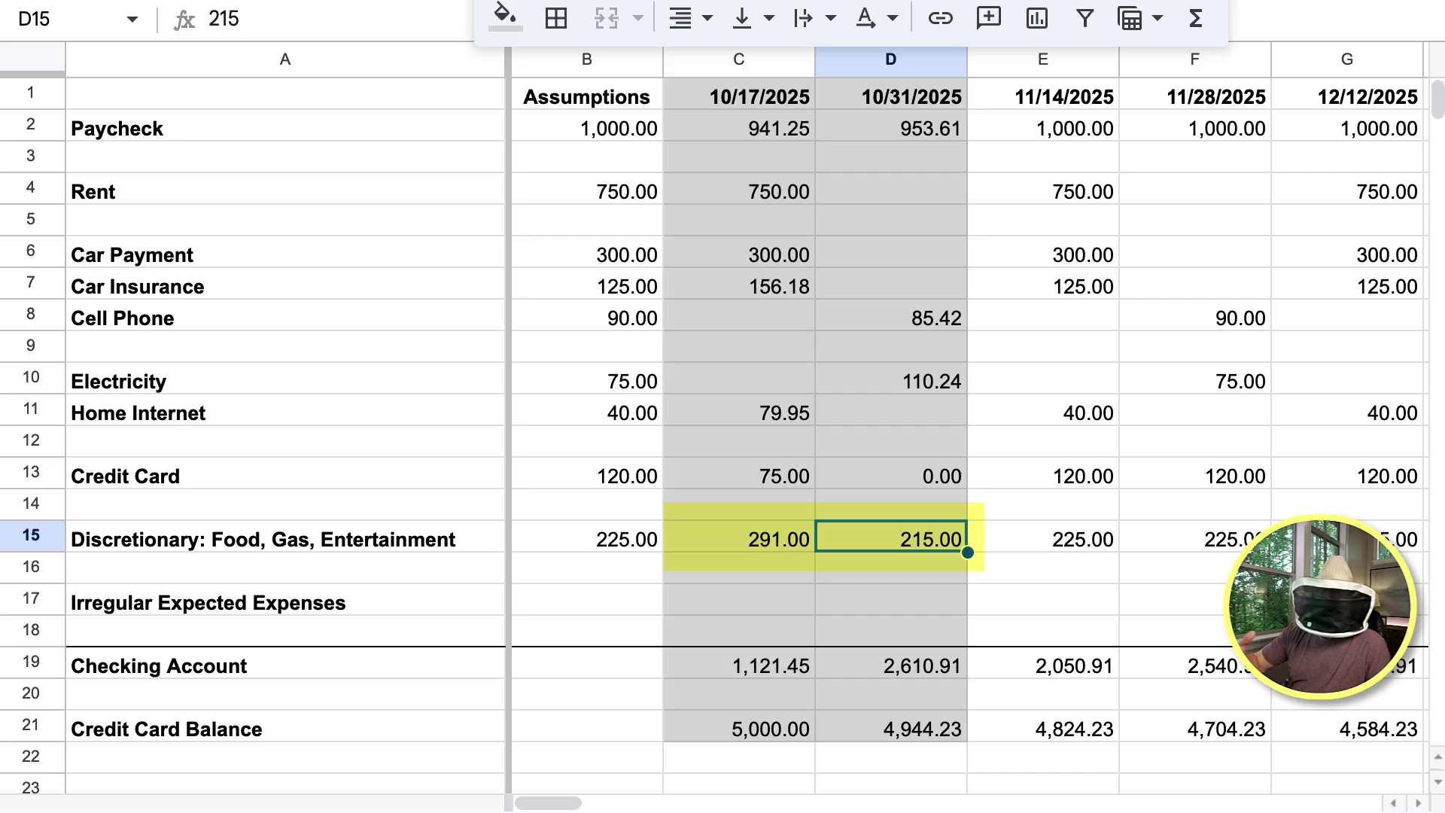